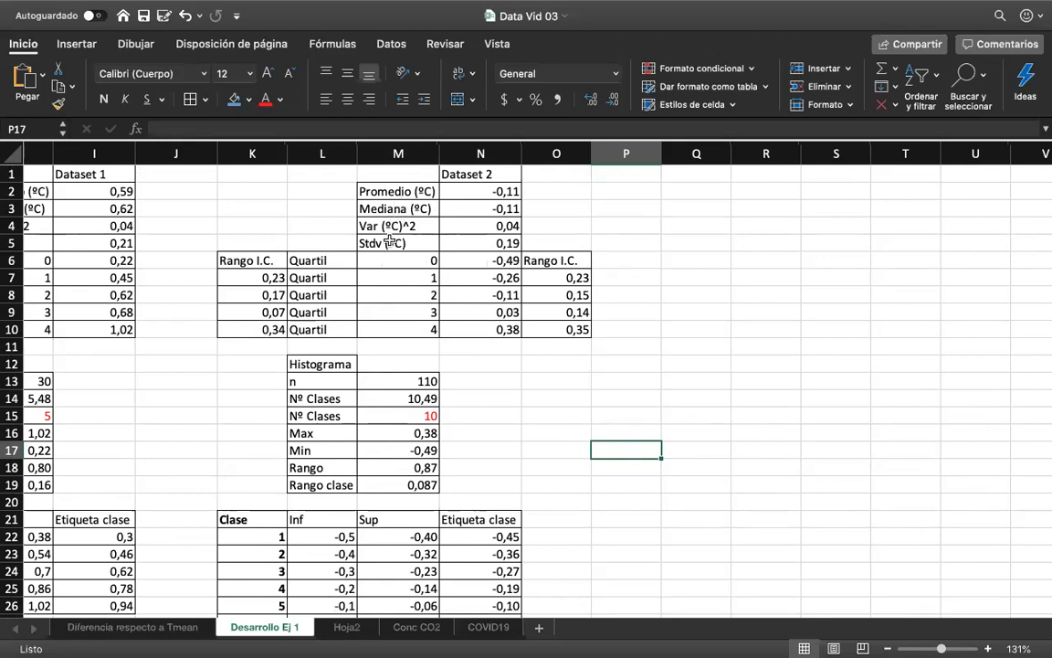
Locate the Histograma table for Dataset 2 on the Desarrollo Ej 1 sheet.
scroll(402, 229, "down", 5)
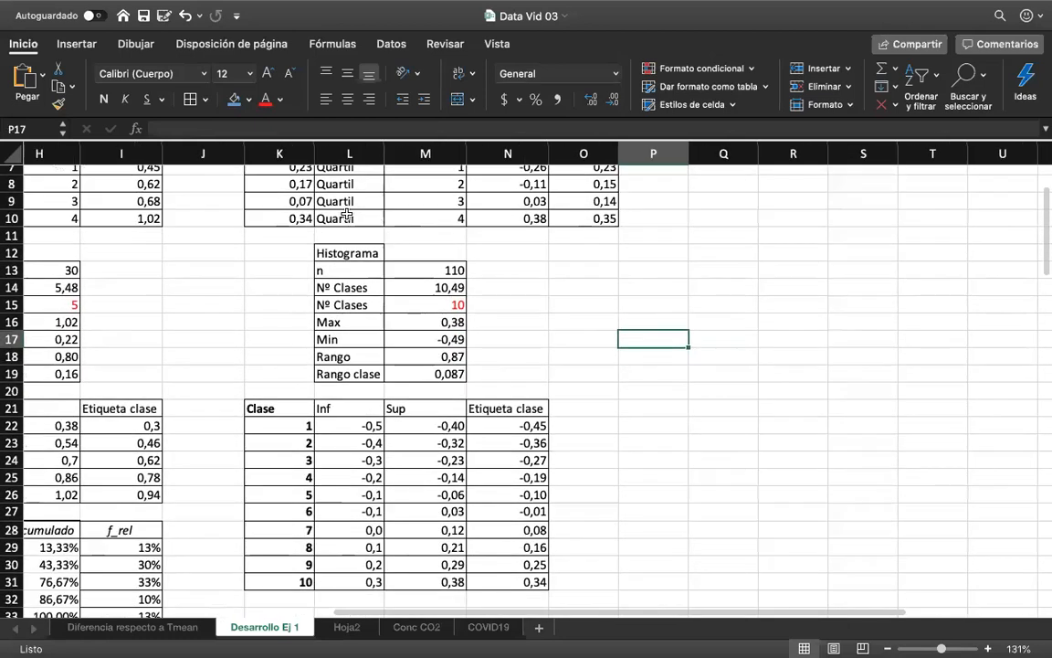
scroll(311, 192, "up", 2)
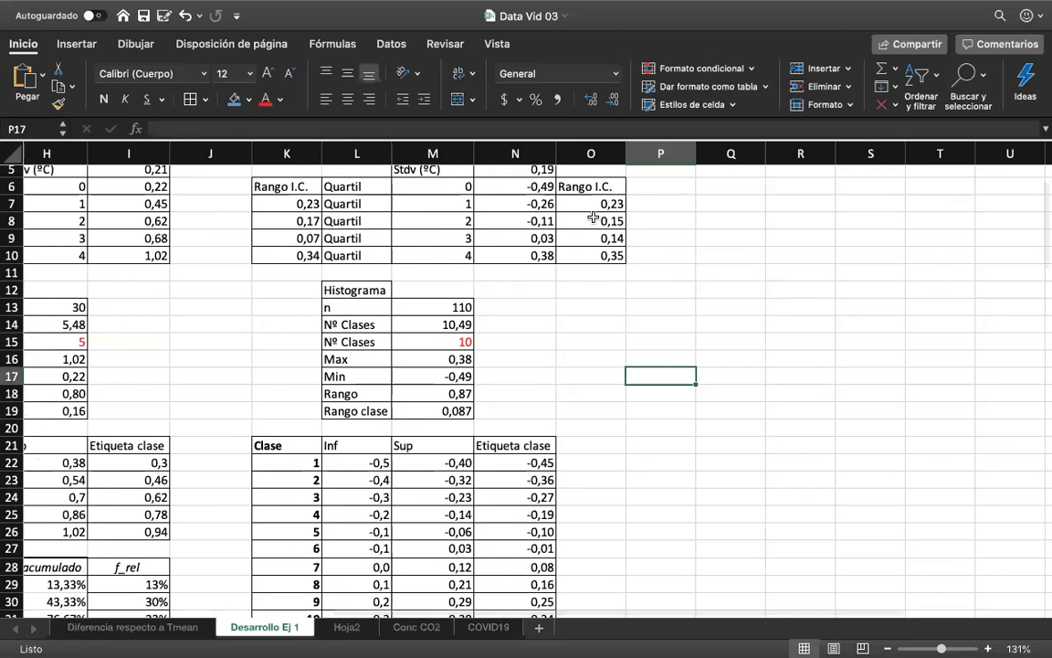
left_click(361, 295)
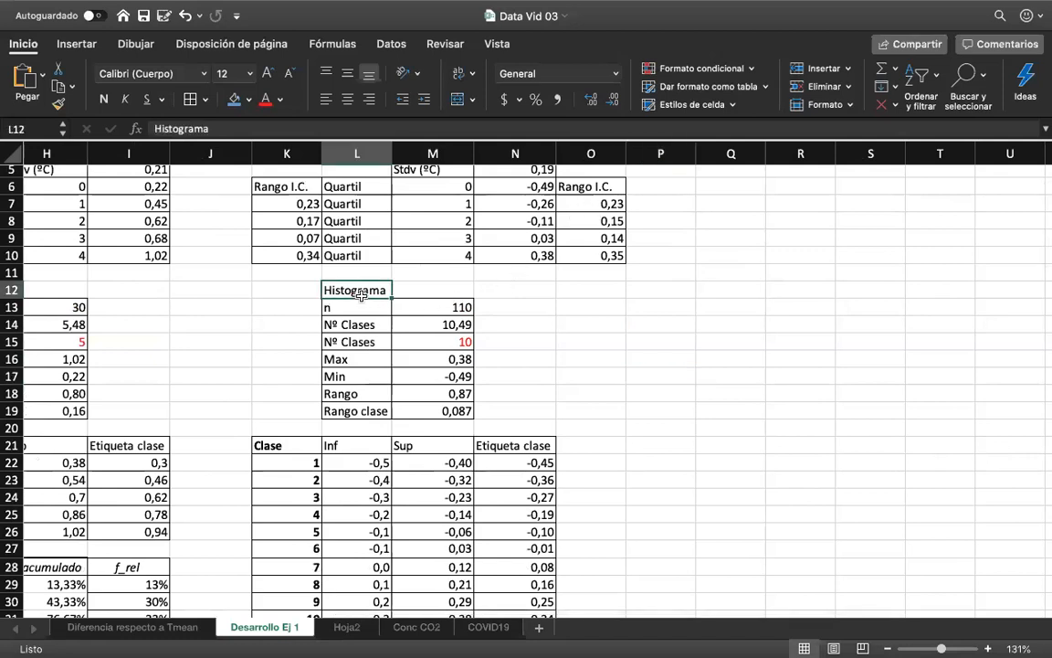
left_click_drag(365, 297, 369, 314)
left_click(556, 234)
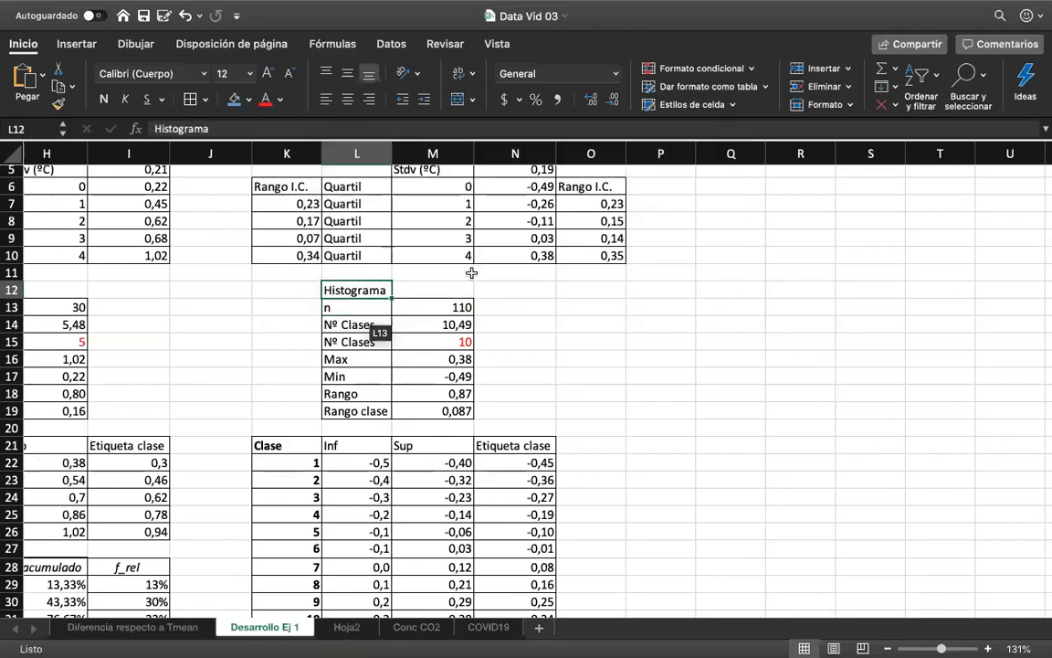
left_click(372, 289)
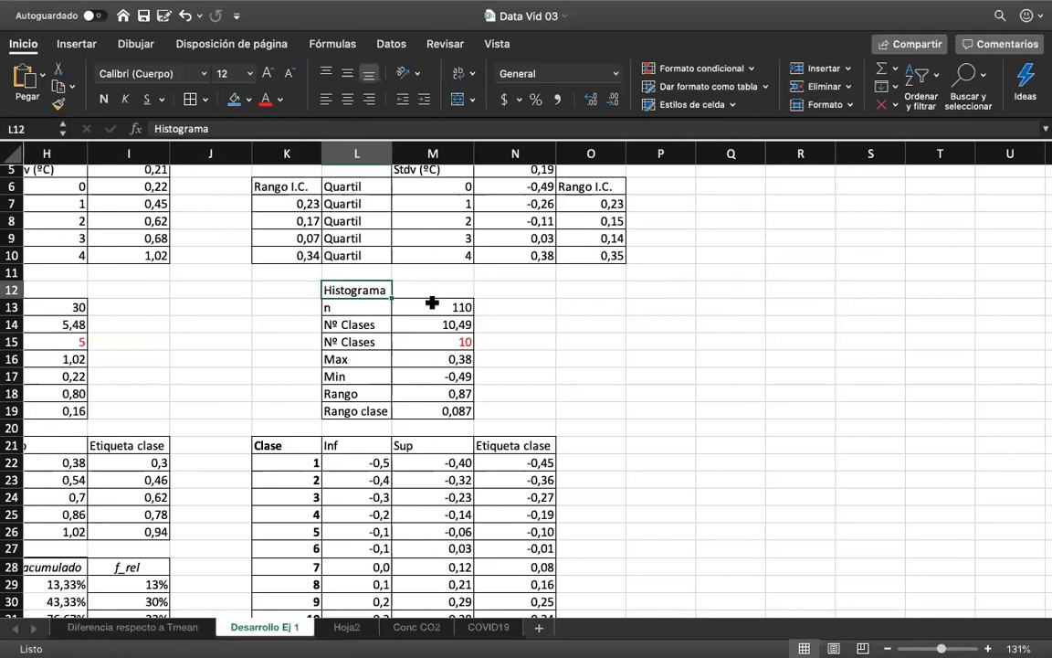
Examine the formulas behind n in M13 and the calculated number of classes in M14.
left_click(434, 302)
scroll(434, 302, "left", 1)
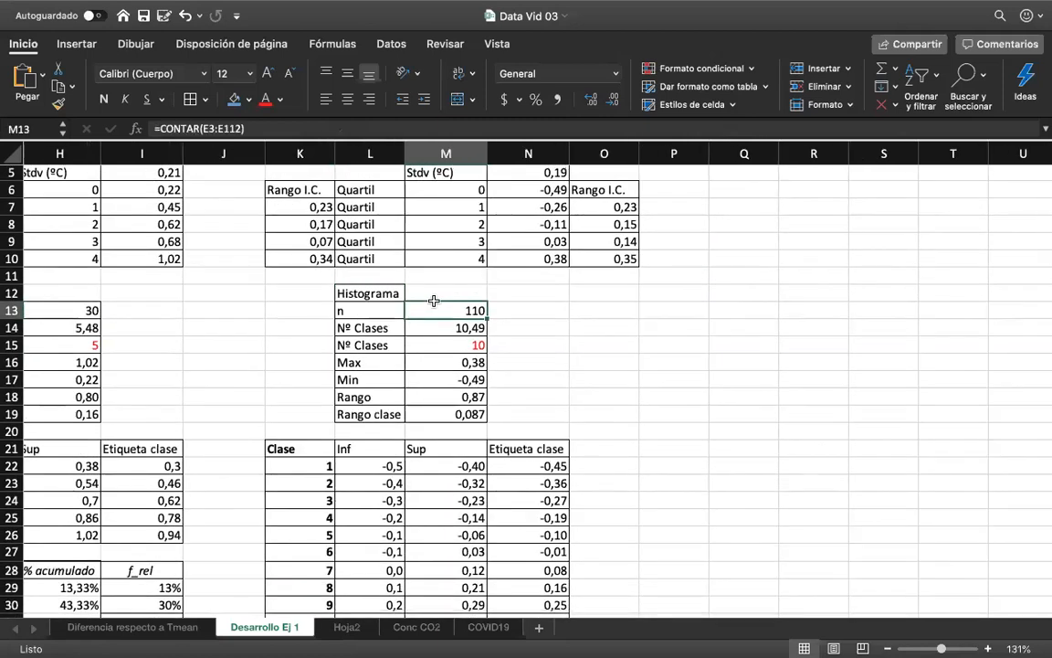
left_click(272, 131)
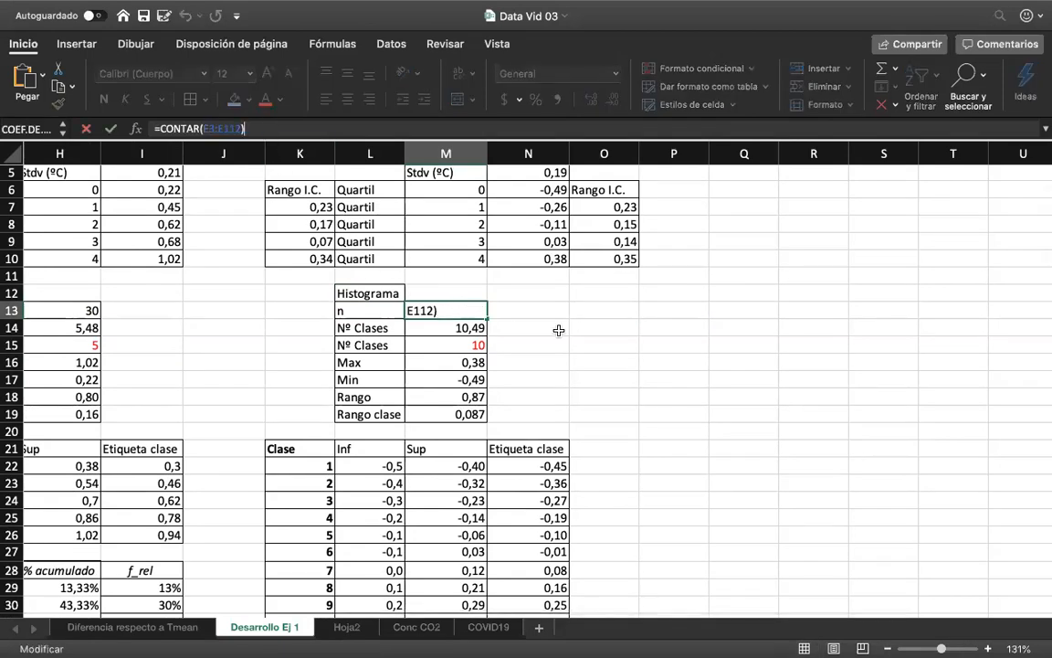
key("Return")
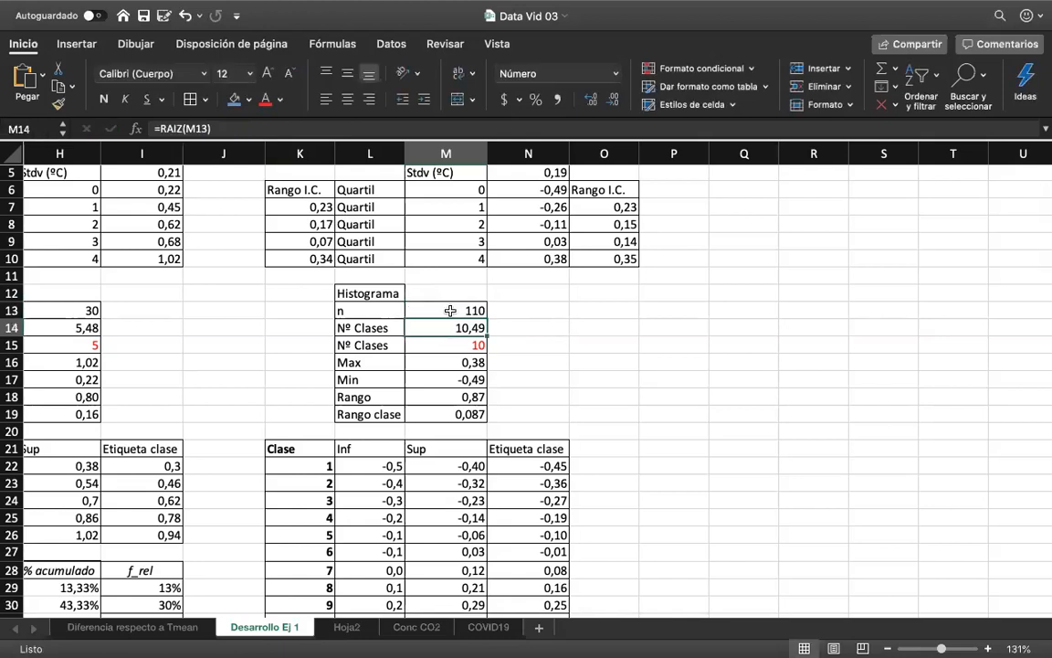
left_click(450, 310)
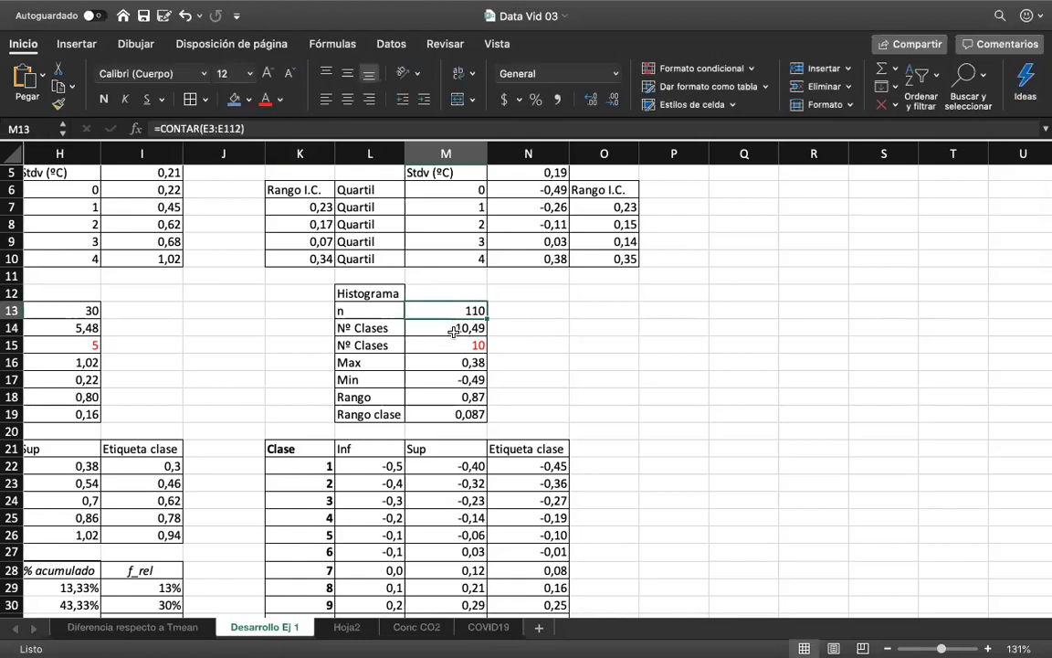
left_click(447, 328)
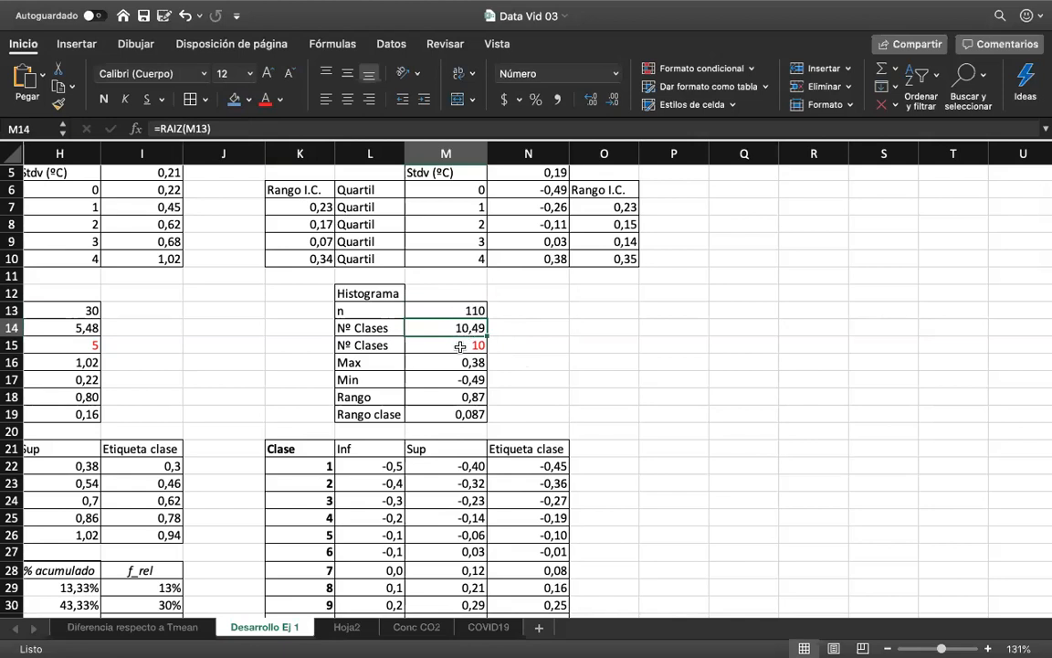
Inspect the rounded number of classes in M15, keeping the existing cell contents in place.
scroll(460, 346, "down", 2)
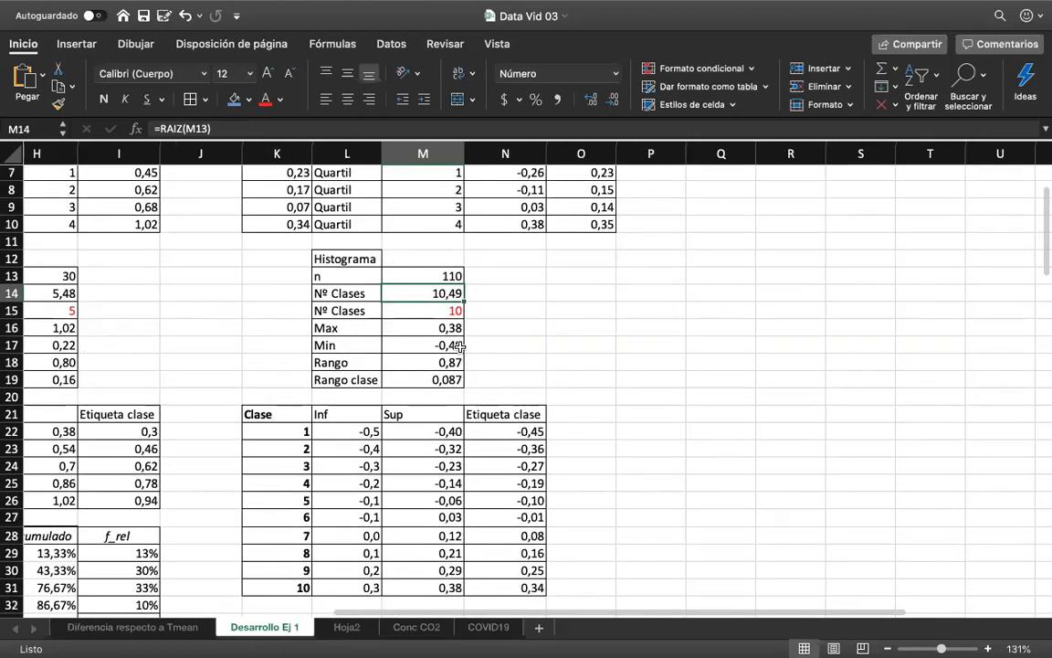
scroll(459, 346, "down", 1)
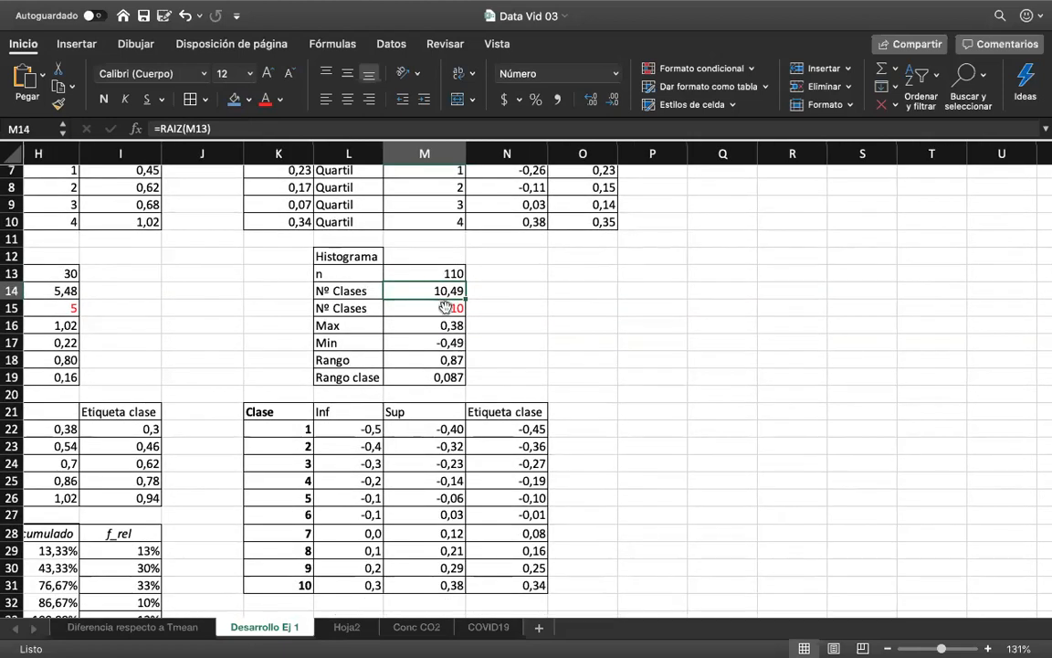
left_click(444, 307)
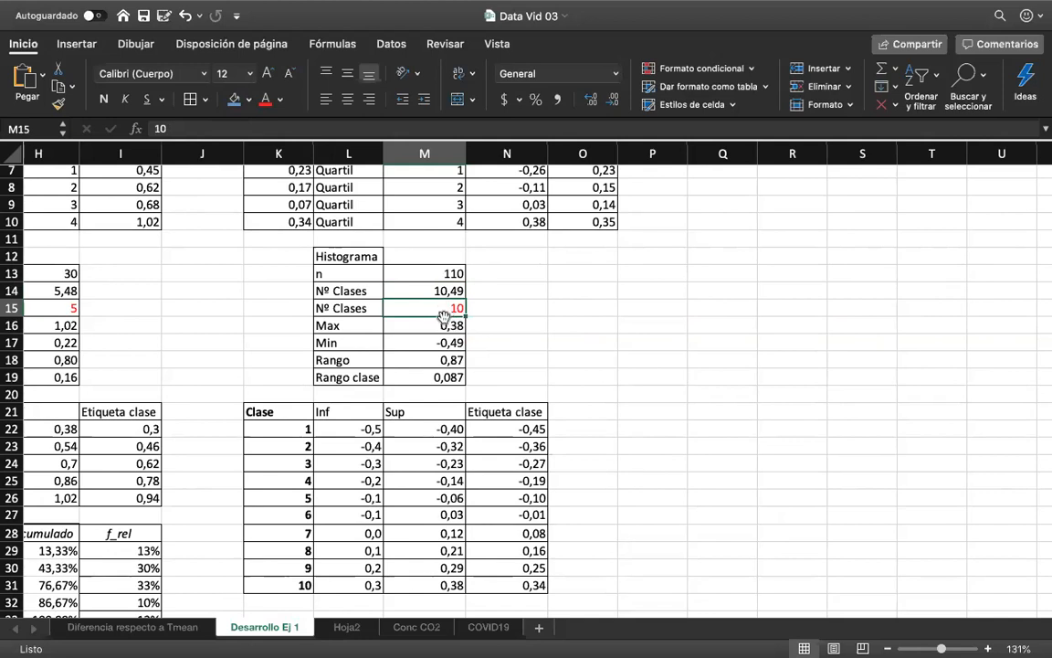
left_click_drag(444, 316, 443, 343)
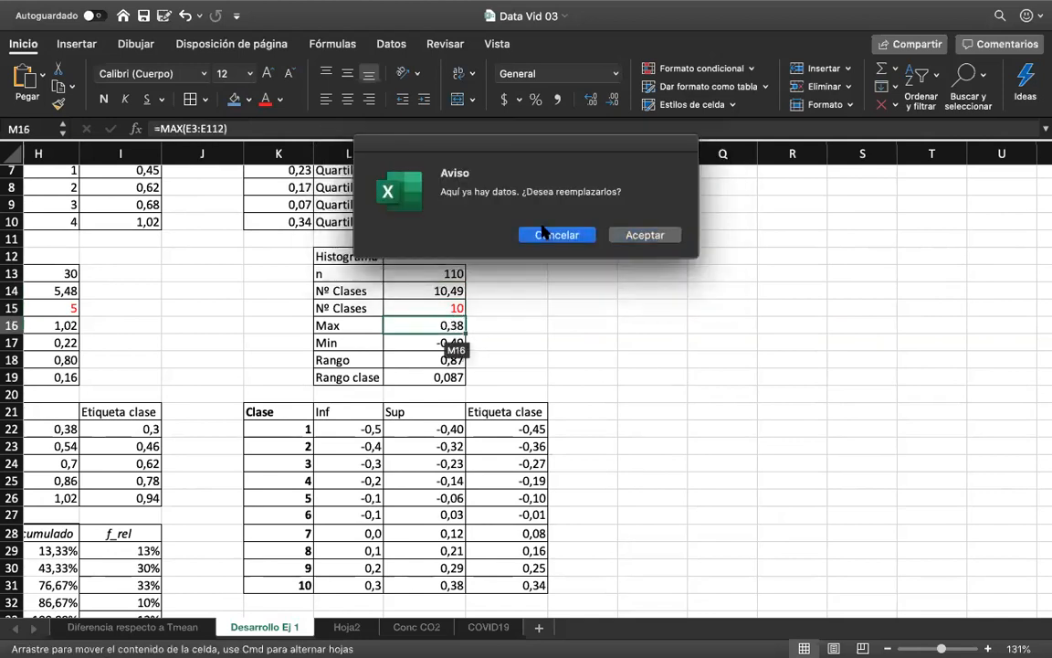
left_click(493, 214)
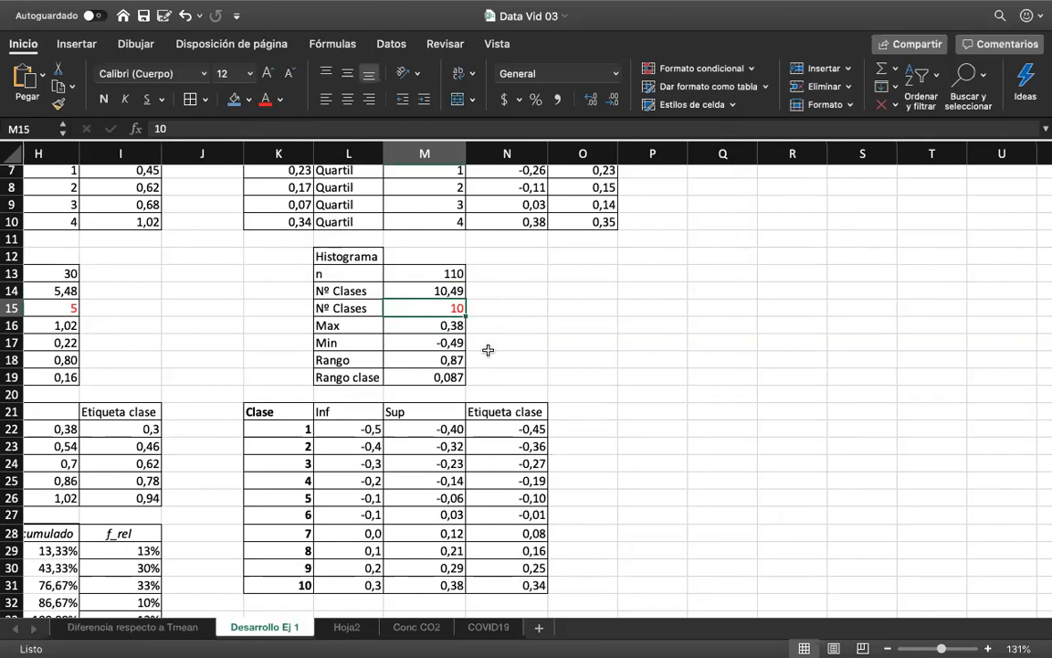
Examine the Rango, Max and Min formulas of Dataset 2 and the data range that Max and Min refer to.
left_click(454, 362)
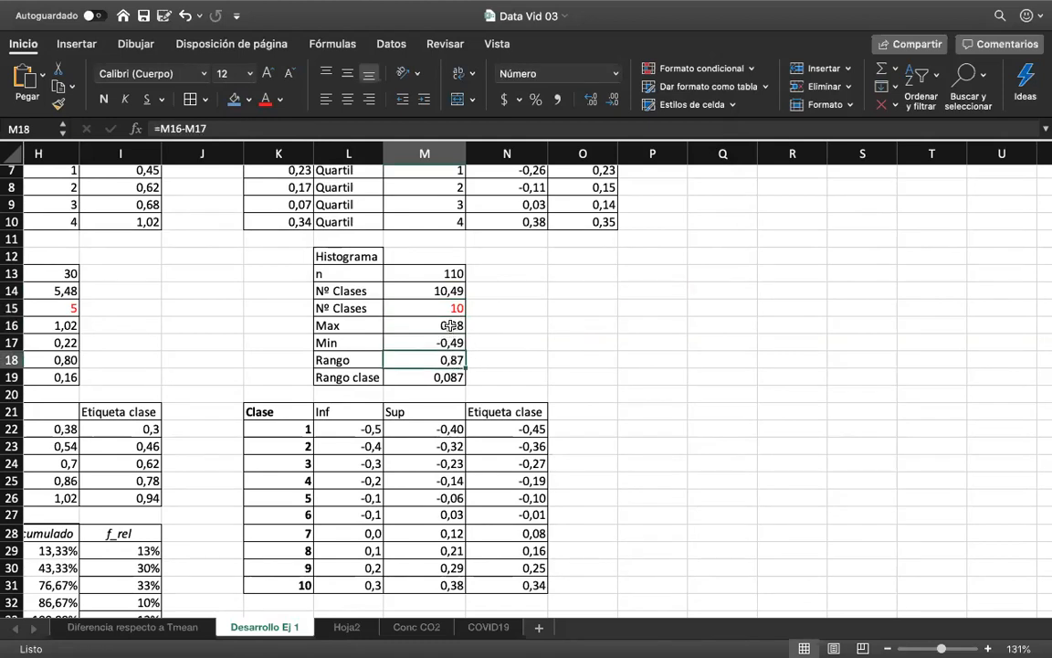
double_click(451, 325)
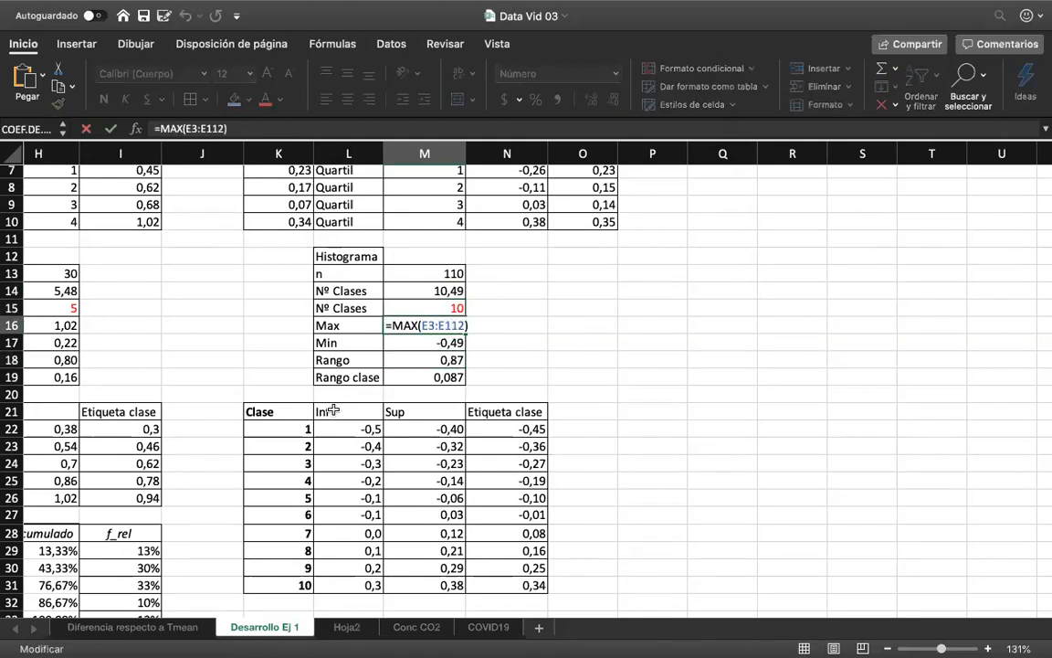
scroll(334, 410, "left", 5)
scroll(333, 410, "down", 1)
scroll(334, 410, "up", 2)
scroll(333, 410, "right", 2)
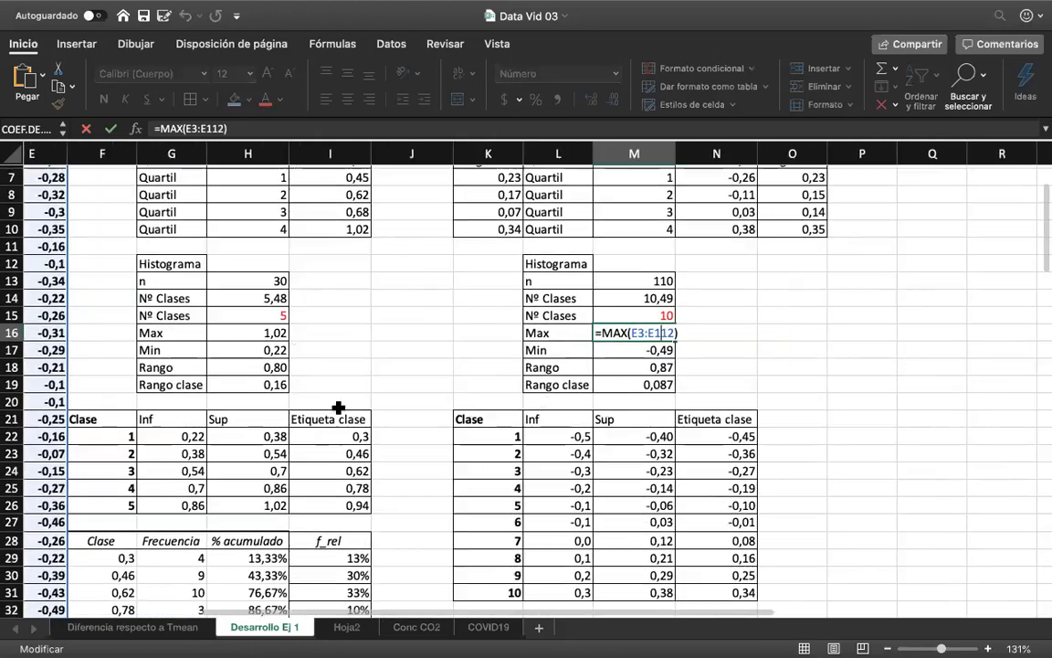
key("Return")
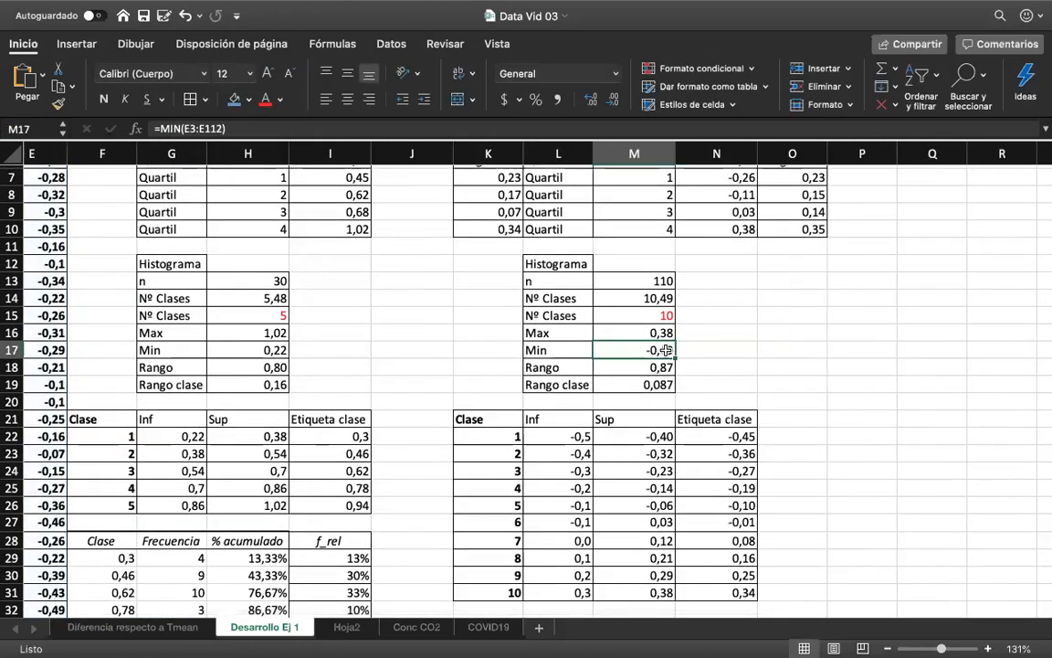
double_click(666, 350)
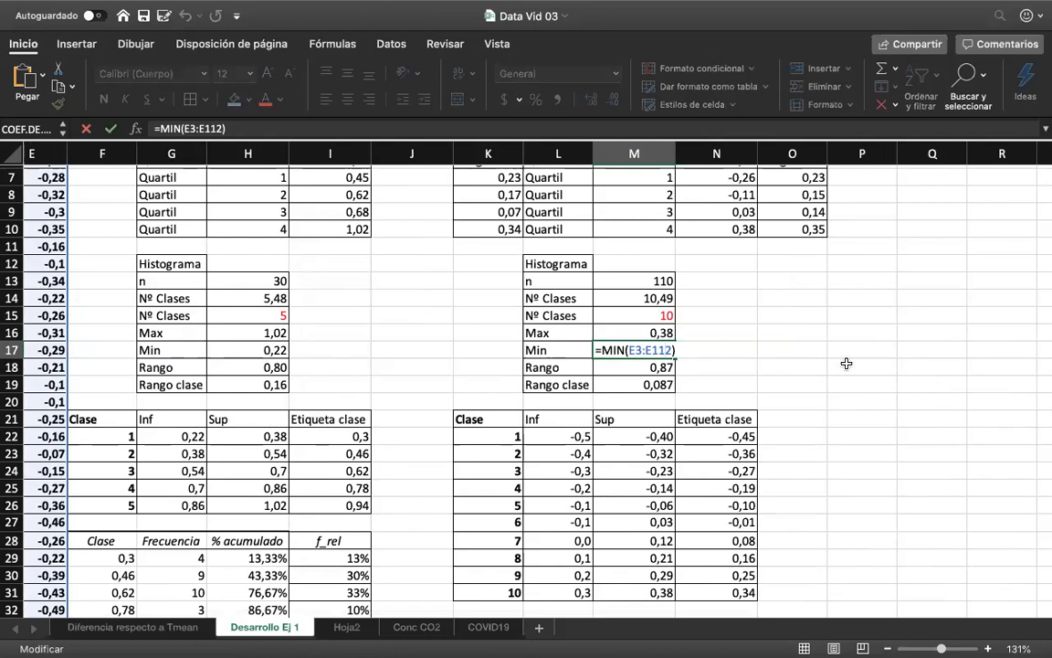
key("Return")
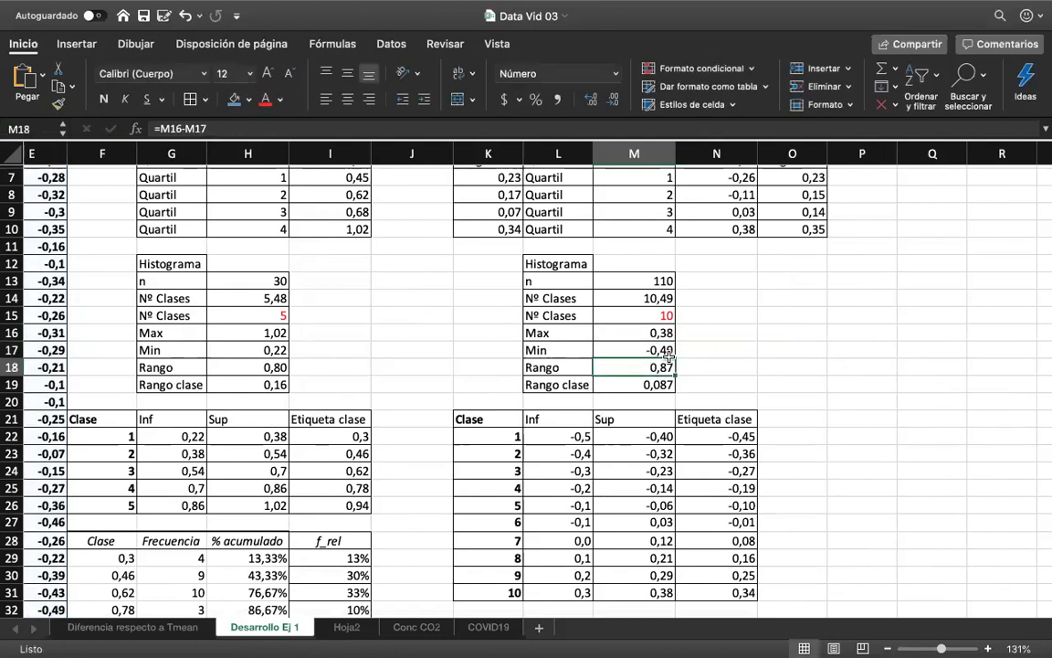
Examine the Rango clase formula in M19 together with the Rango and Nº Clases cells it uses.
scroll(759, 378, "down", 1)
scroll(759, 378, "right", 1)
left_click(548, 364)
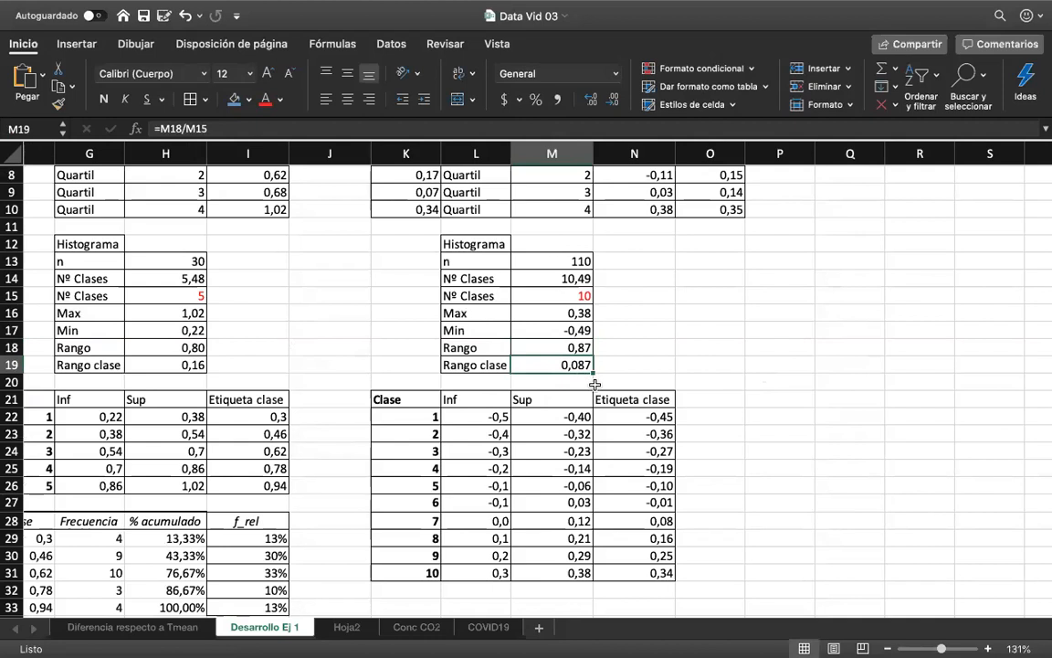
left_click(576, 348)
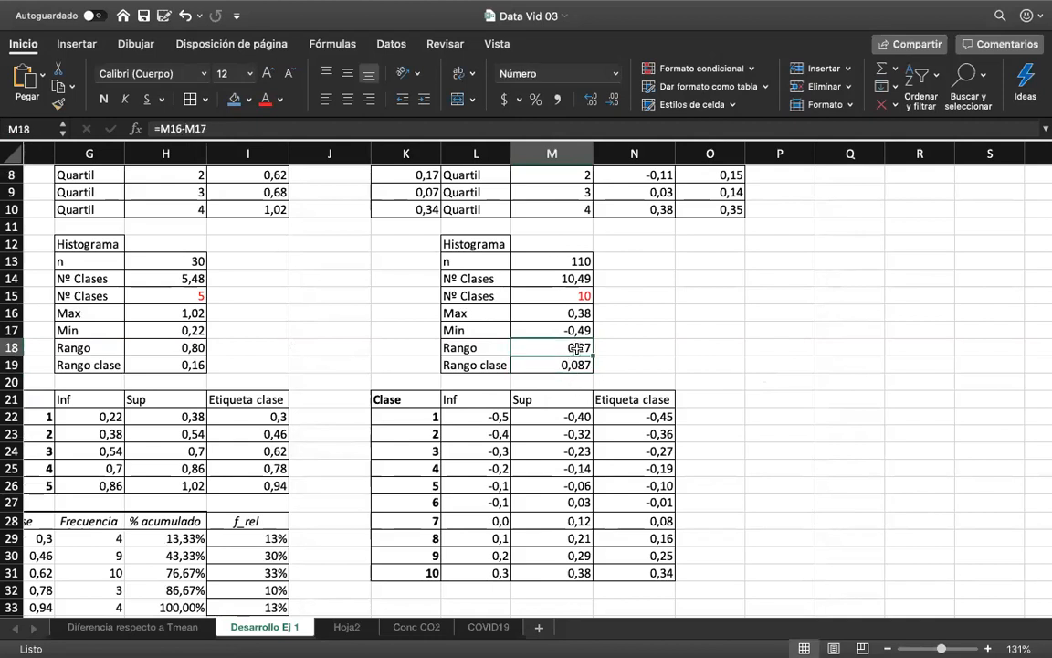
left_click(564, 292)
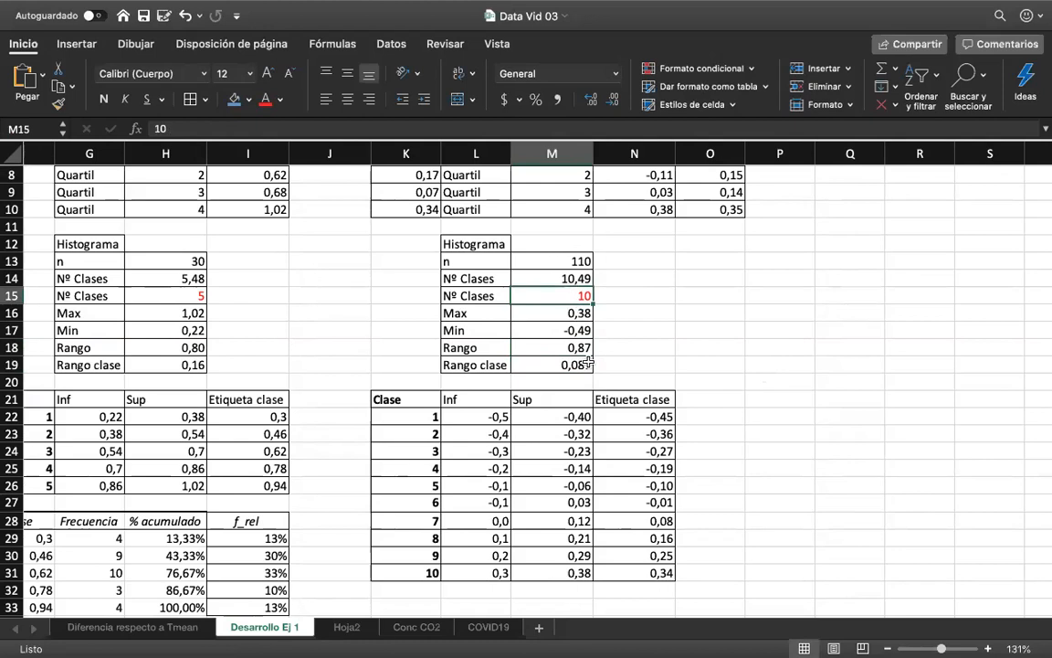
scroll(588, 363, "down", 3)
left_click(559, 308)
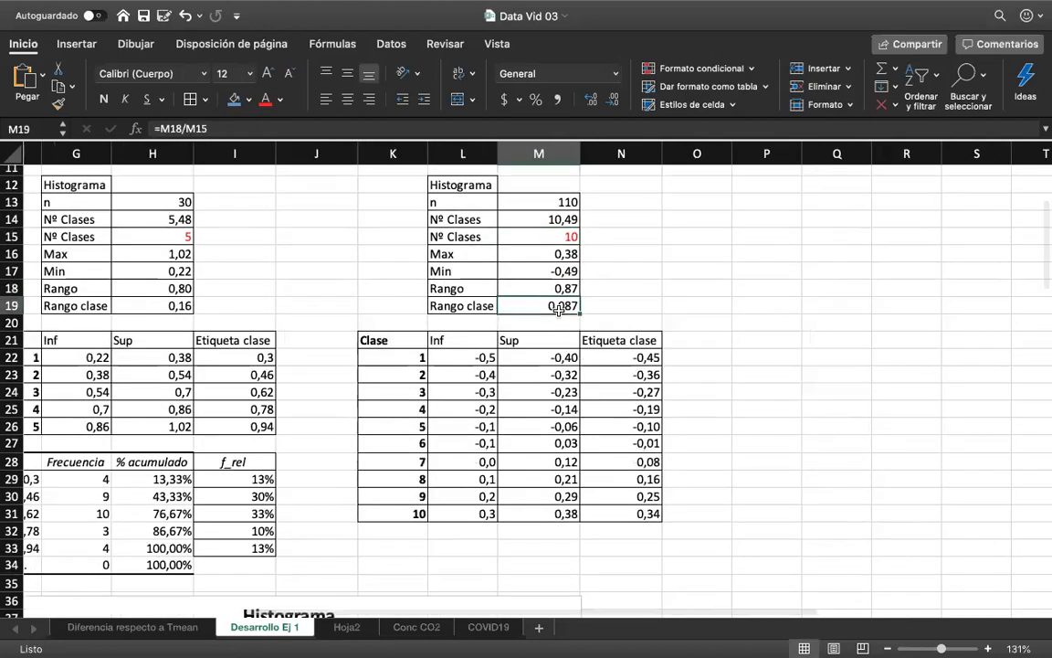
Review the class numbering in column K and the lower-limit formula of class 1 in L22.
left_click(409, 358)
left_click(411, 517)
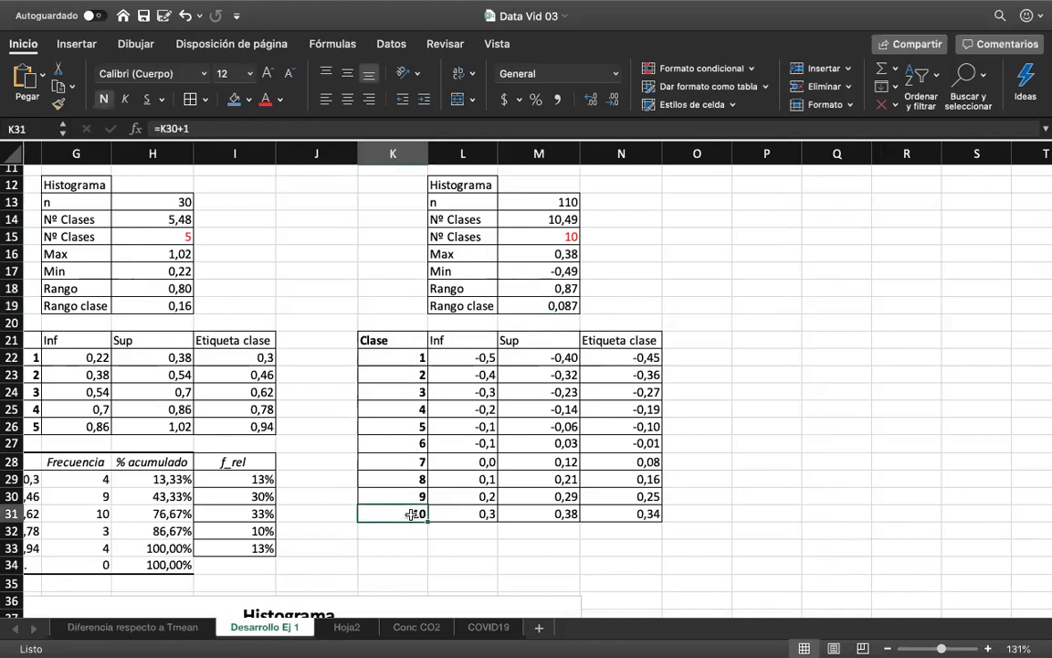
left_click(461, 357)
scroll(457, 356, "right", 2)
scroll(456, 356, "up", 1)
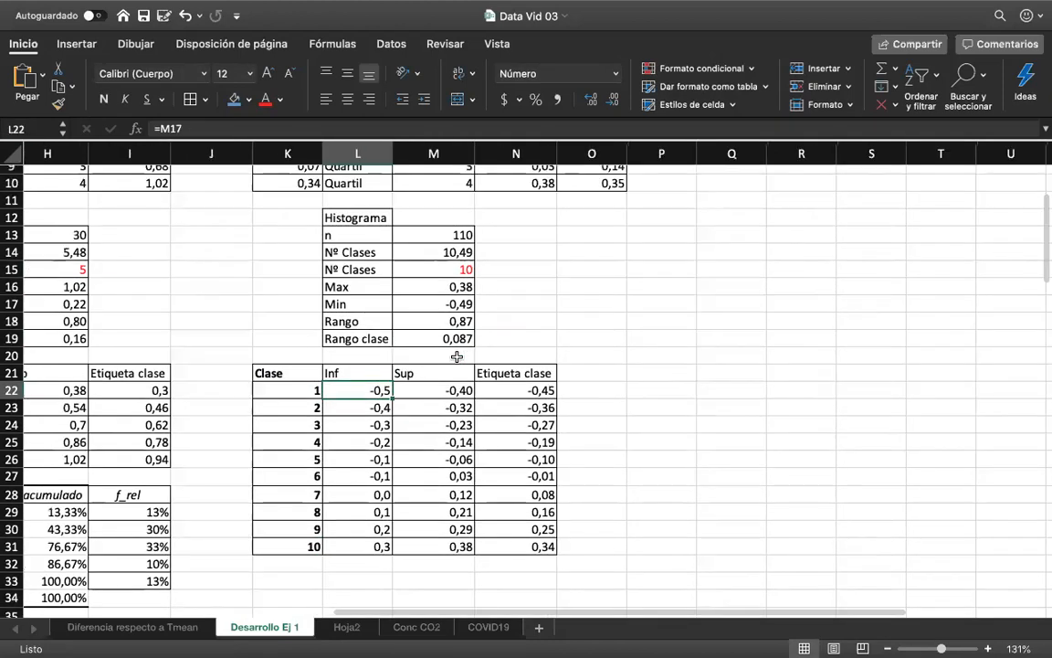
scroll(357, 393, "up", 2)
scroll(356, 393, "right", 1)
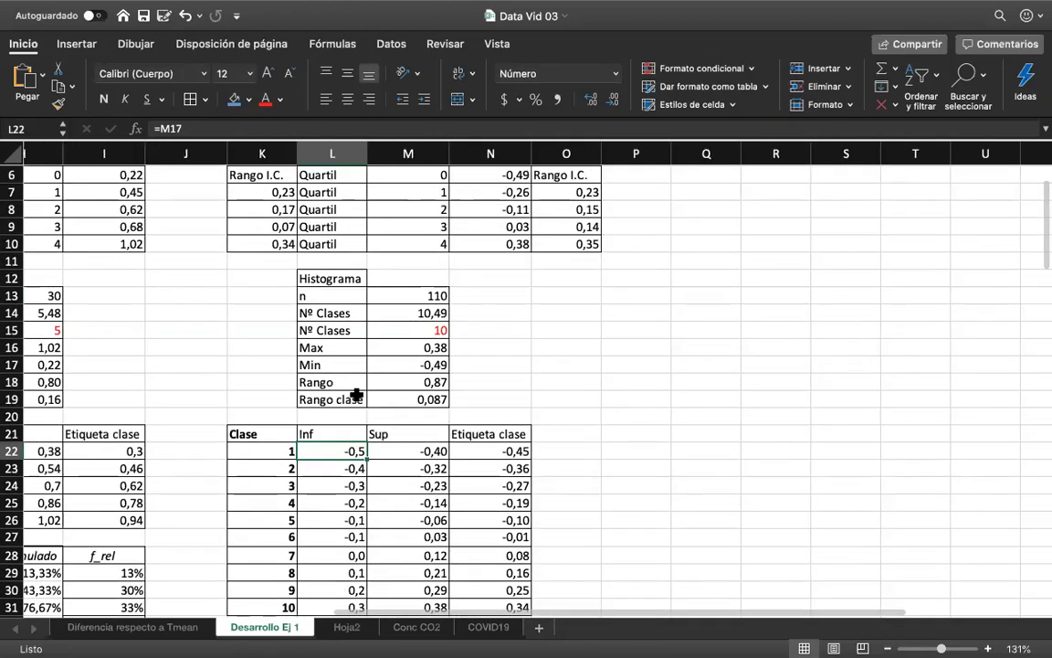
double_click(341, 454)
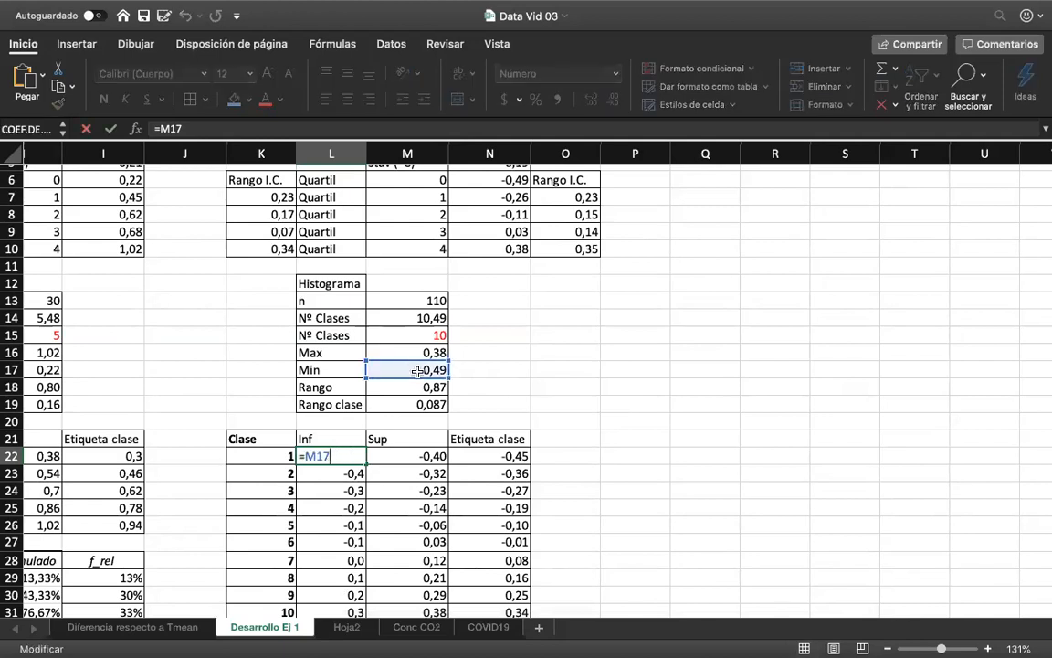
key("Return")
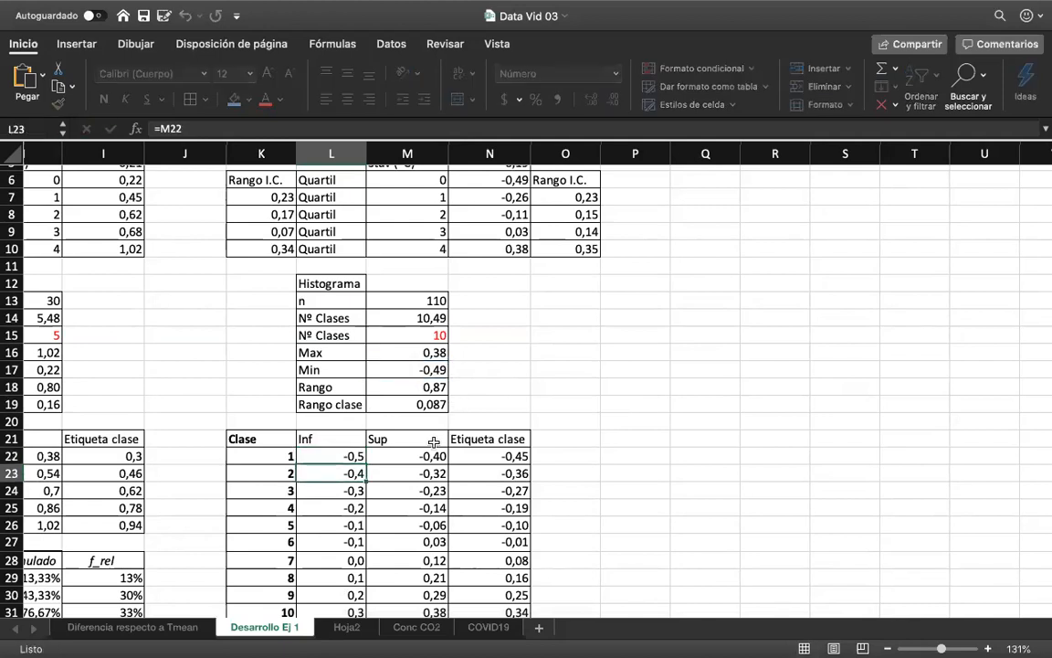
Examine how the upper limit of class 1 in M22 is calculated from its lower limit.
left_click(426, 454)
left_click(324, 458)
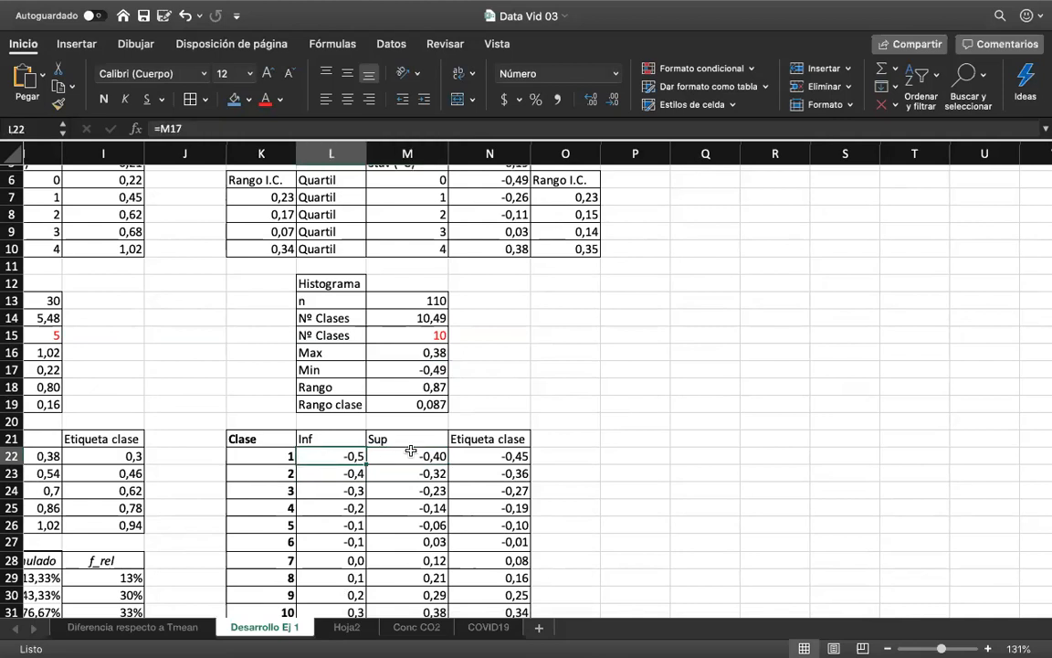
left_click(418, 454)
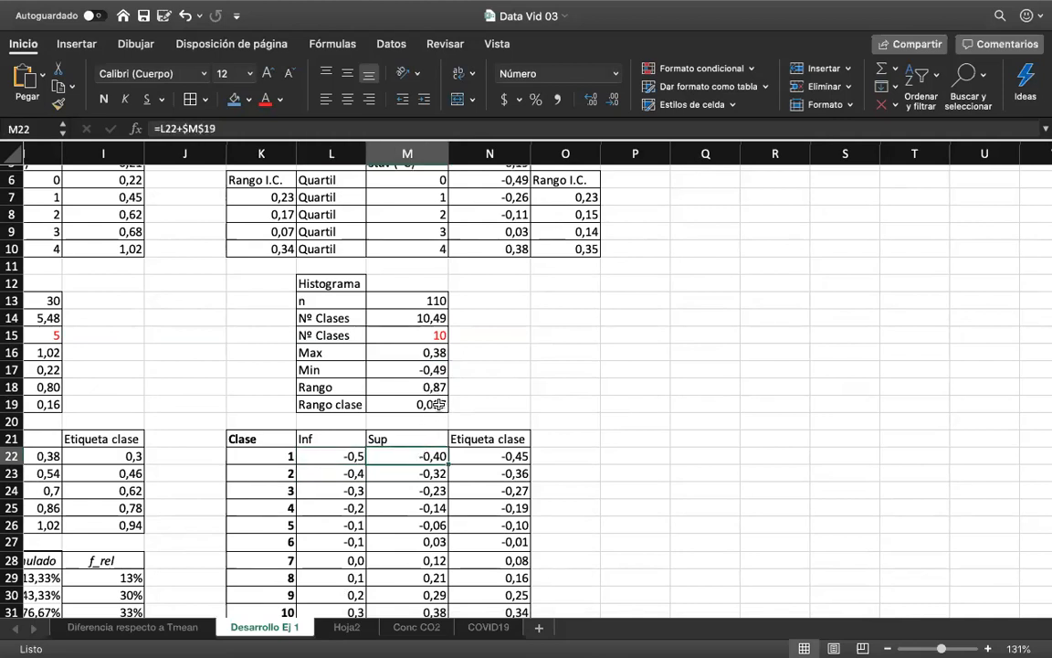
Trace the lower and upper limit formulas of class 2 in L23 and M23 back to class 1 and Rango clase.
left_click(352, 474)
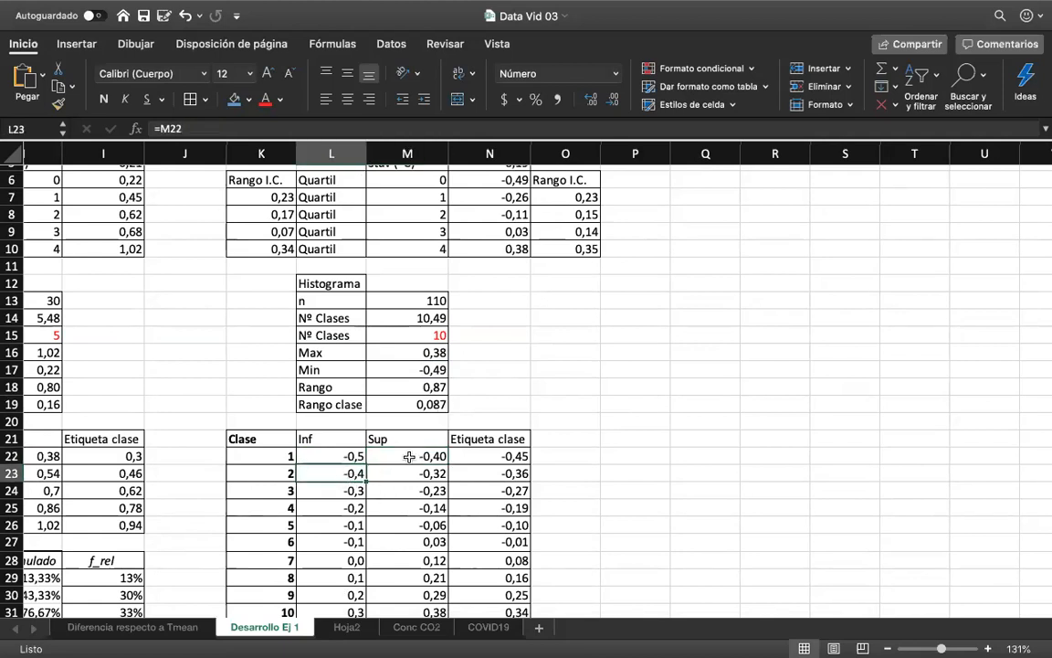
left_click(285, 477)
left_click(329, 472)
left_click(370, 456)
left_click(348, 479)
left_click(399, 475)
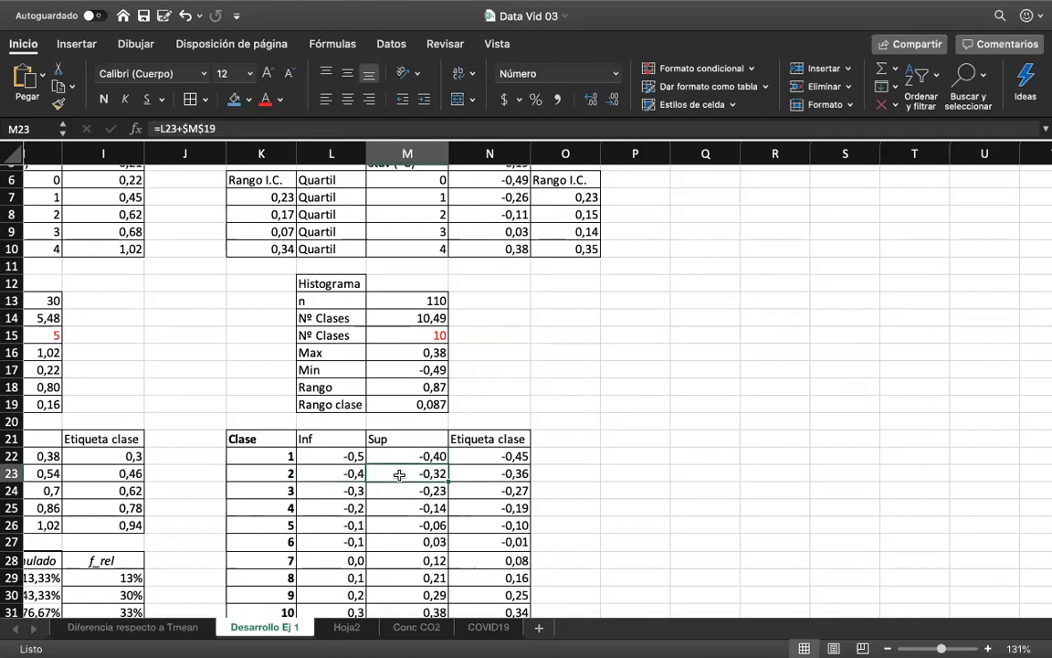
left_click(351, 474)
left_click(408, 471)
left_click(409, 404)
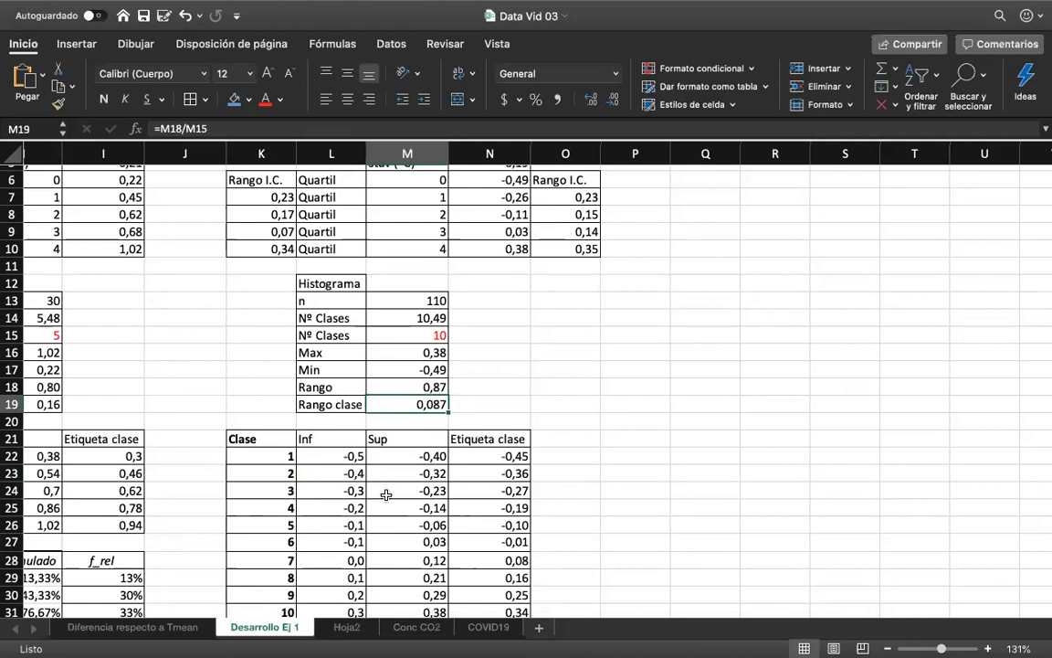
Examine the upper limit formula of class 10 in M31 and the Max formula in M16 that it refers to.
scroll(387, 494, "down", 5)
left_click(407, 507)
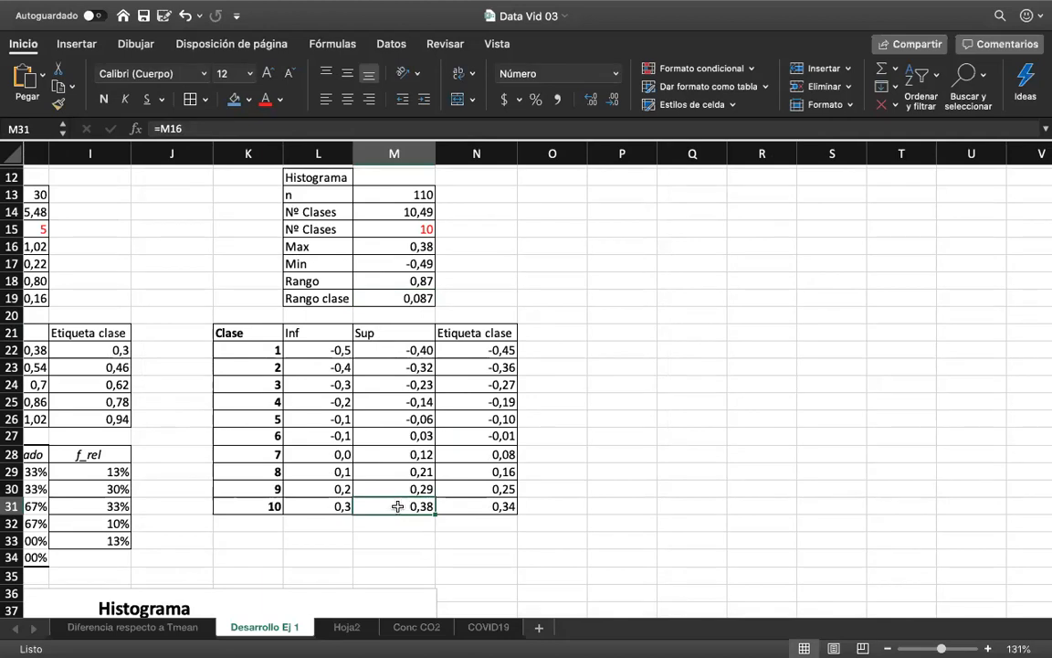
left_click(401, 248)
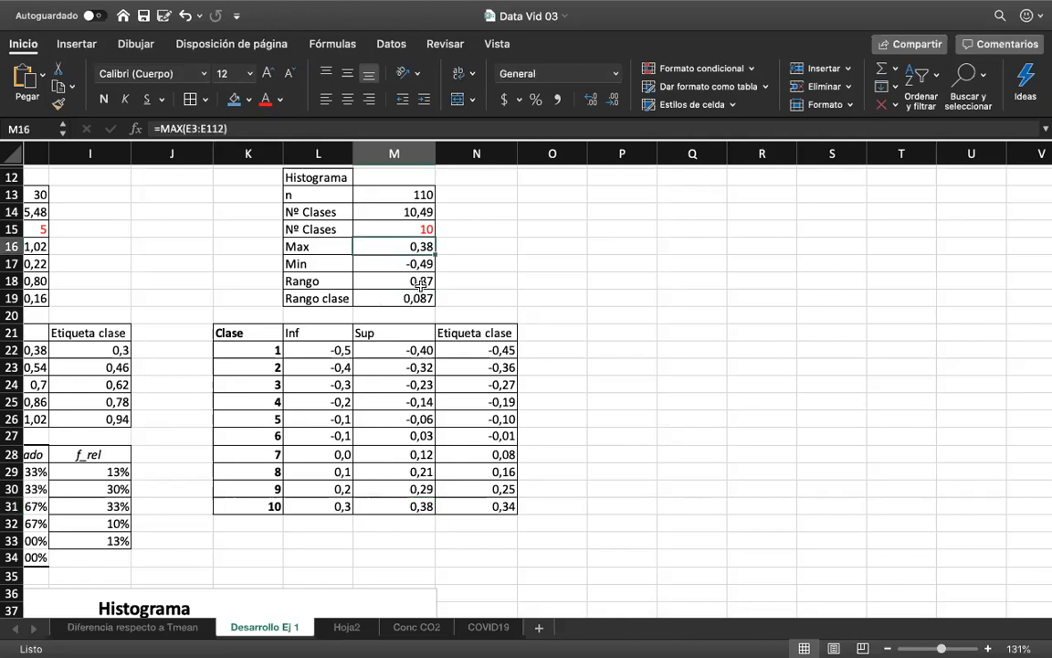
left_click(593, 454)
Examine how the Etiqueta clase of class 1 in N22 is averaged from the limits in L22 and M22.
left_click(488, 347)
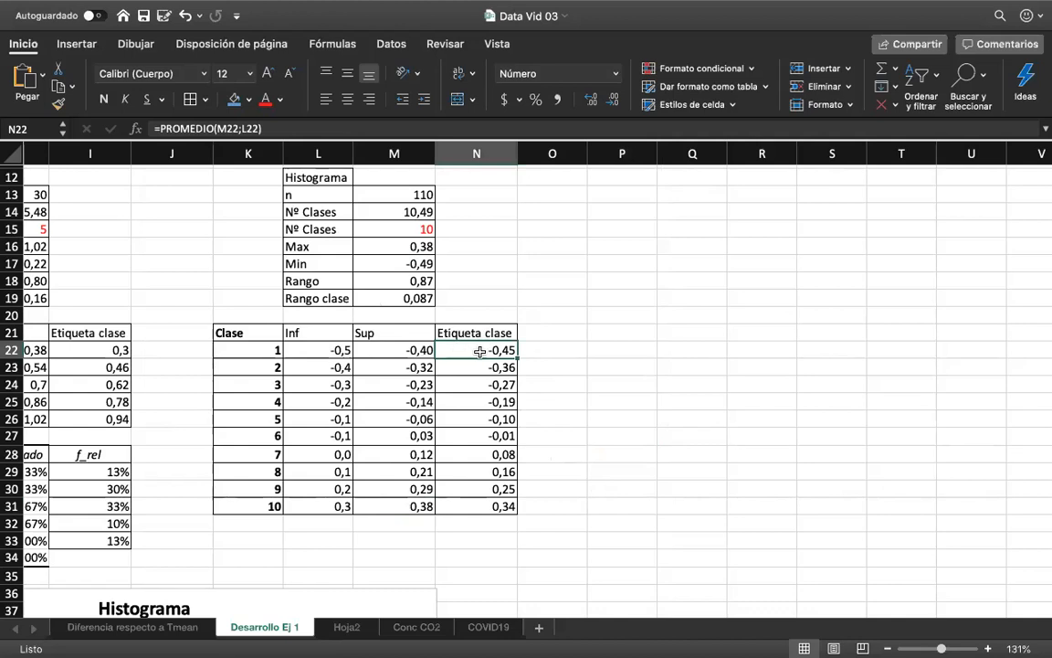
left_click_drag(331, 353, 425, 349)
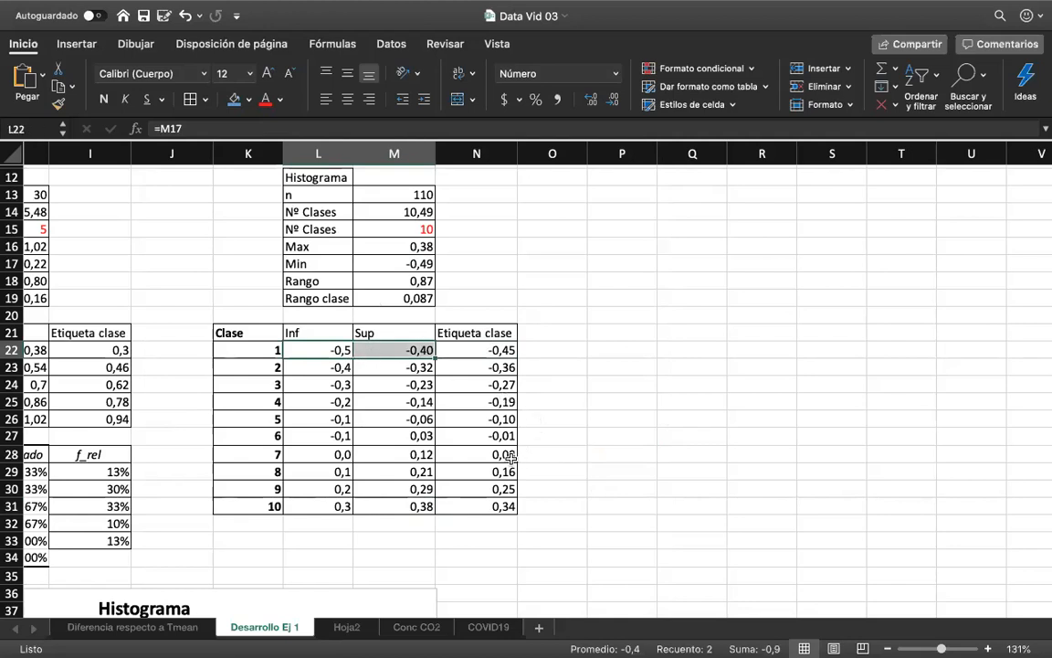
scroll(550, 378, "down", 3)
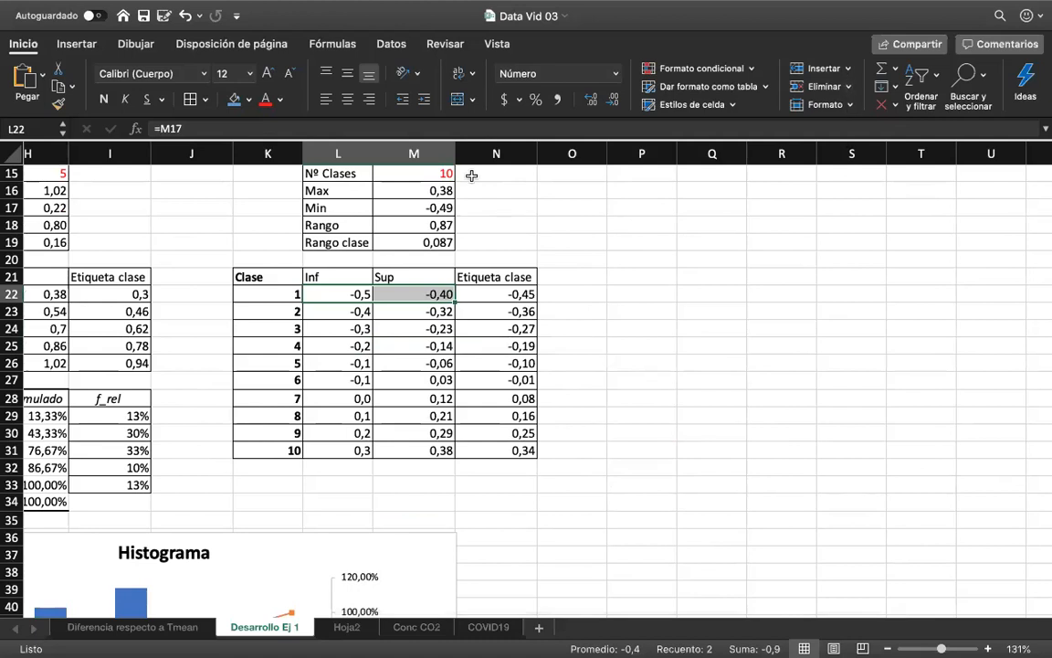
Start the Histogram data analysis and set its input range to the Dataset 2 values in E3:E112.
left_click(610, 241)
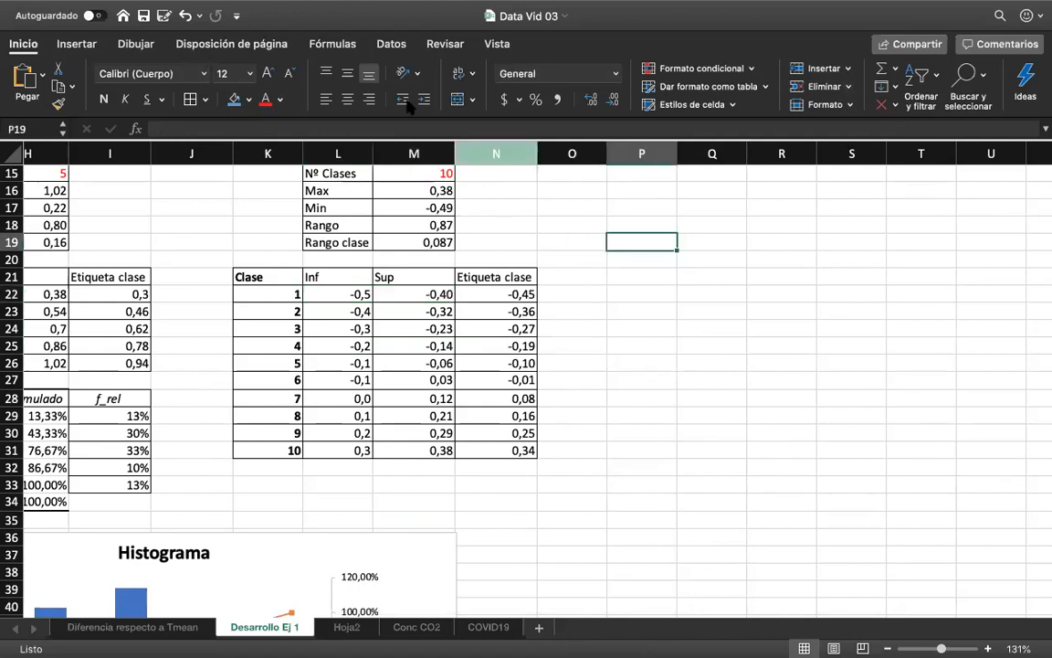
left_click(389, 45)
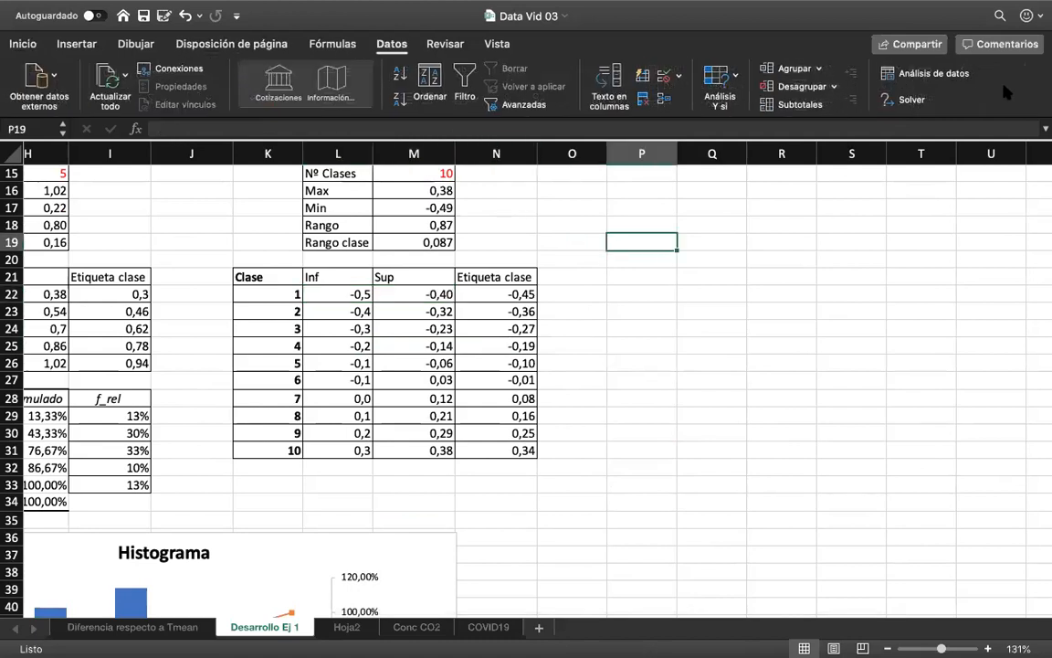
left_click(936, 73)
left_click(681, 157)
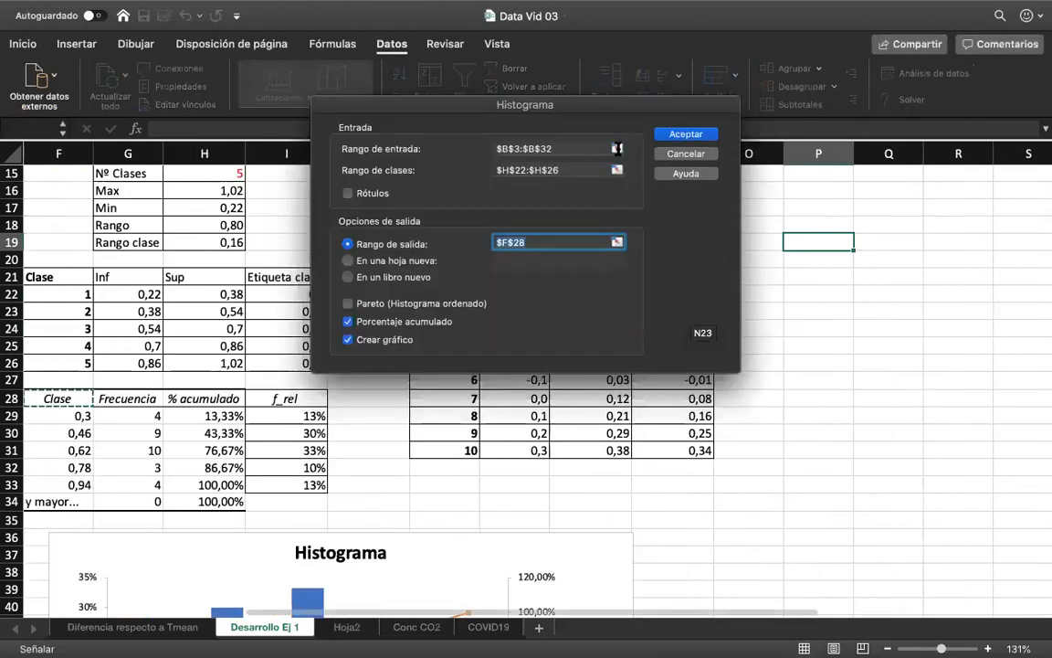
left_click(617, 148)
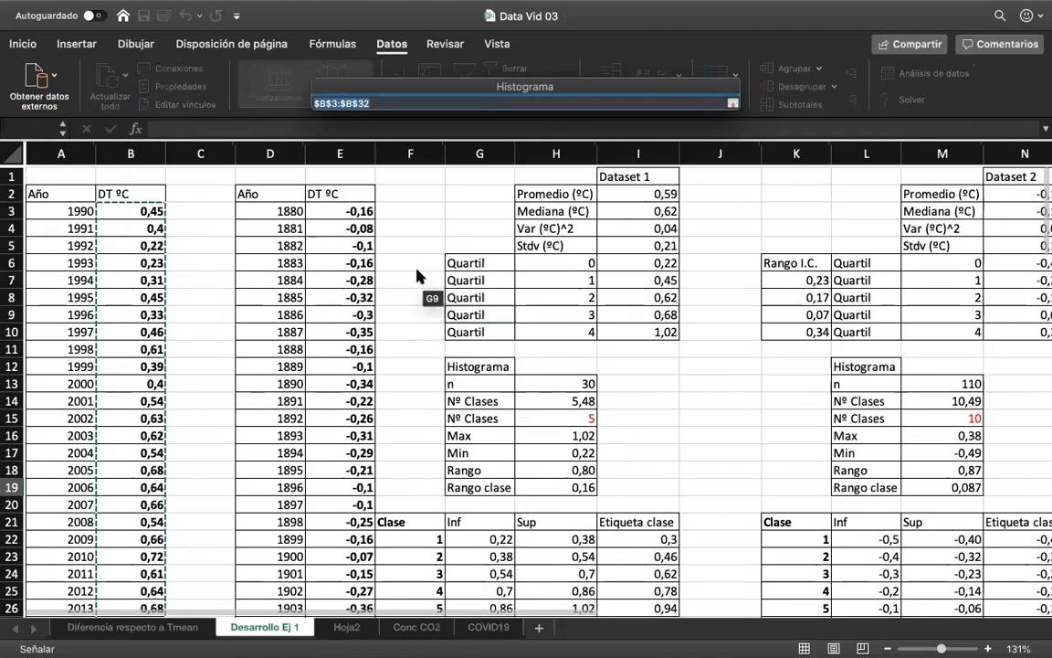
left_click_drag(340, 211, 365, 542)
key("Return")
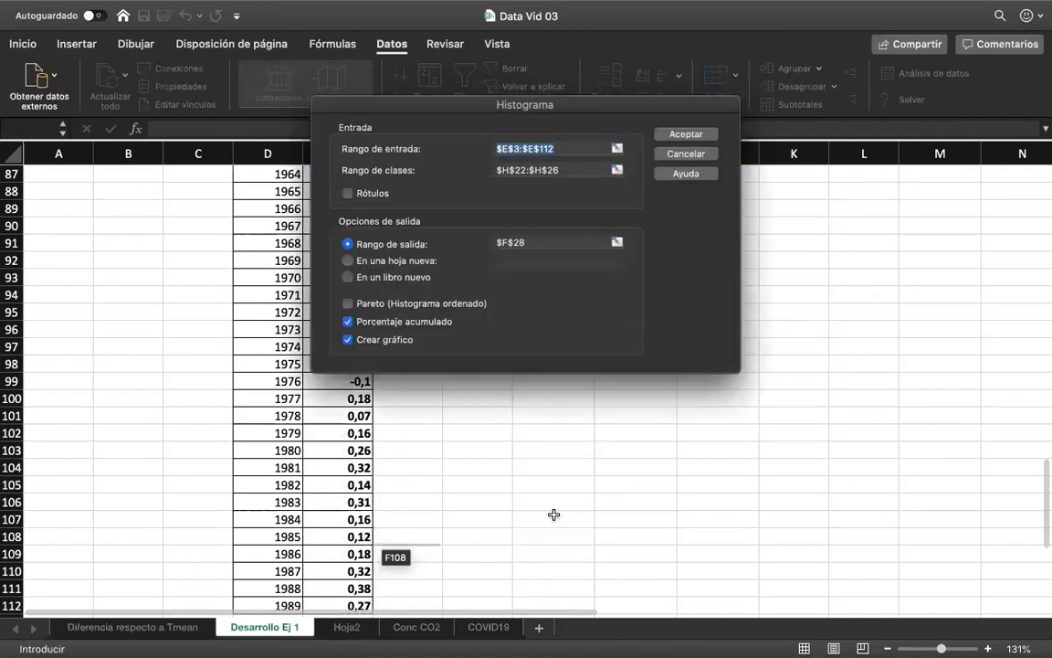
Set the histogram's class range to the Dataset 2 upper limits in M22:M31.
scroll(670, 519, "up", 15)
scroll(670, 519, "right", 5)
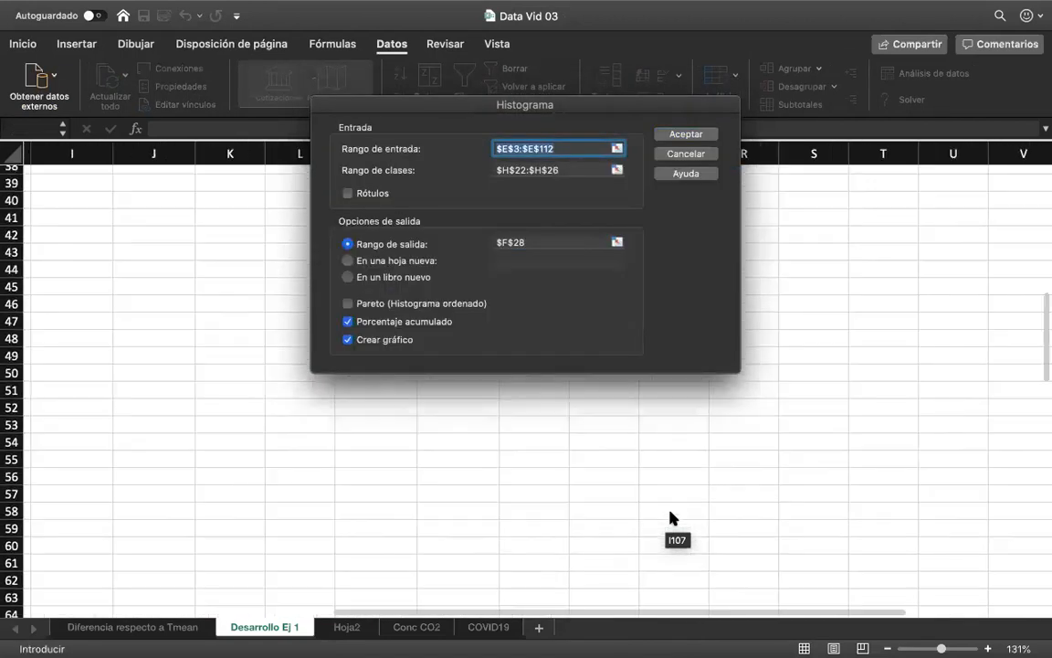
scroll(671, 518, "up", 10)
scroll(671, 519, "left", 4)
left_click(618, 170)
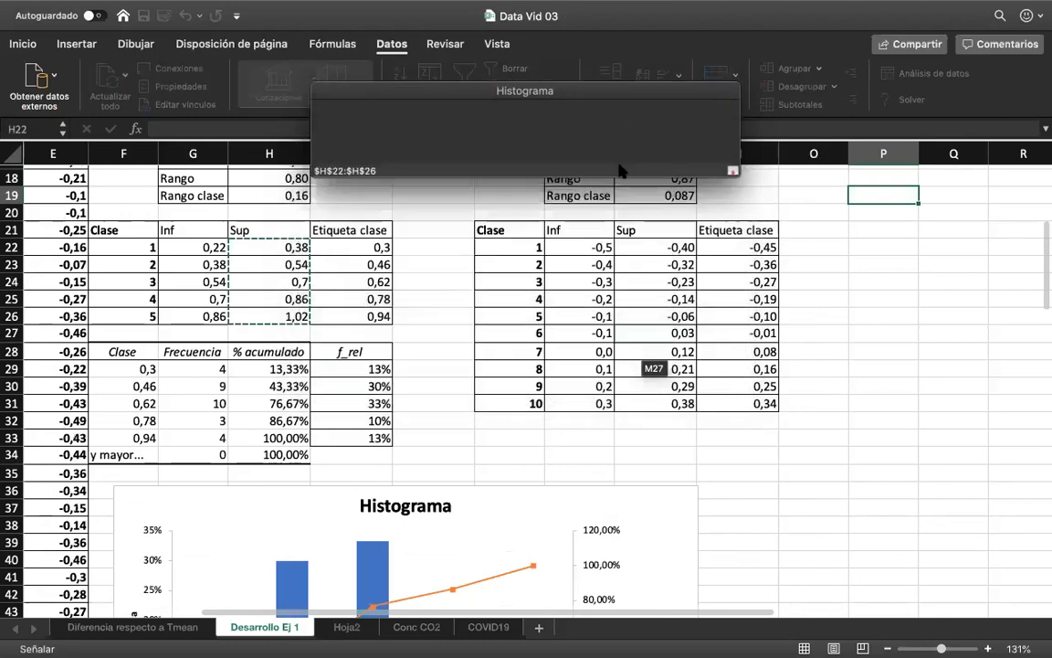
left_click_drag(630, 248, 649, 404)
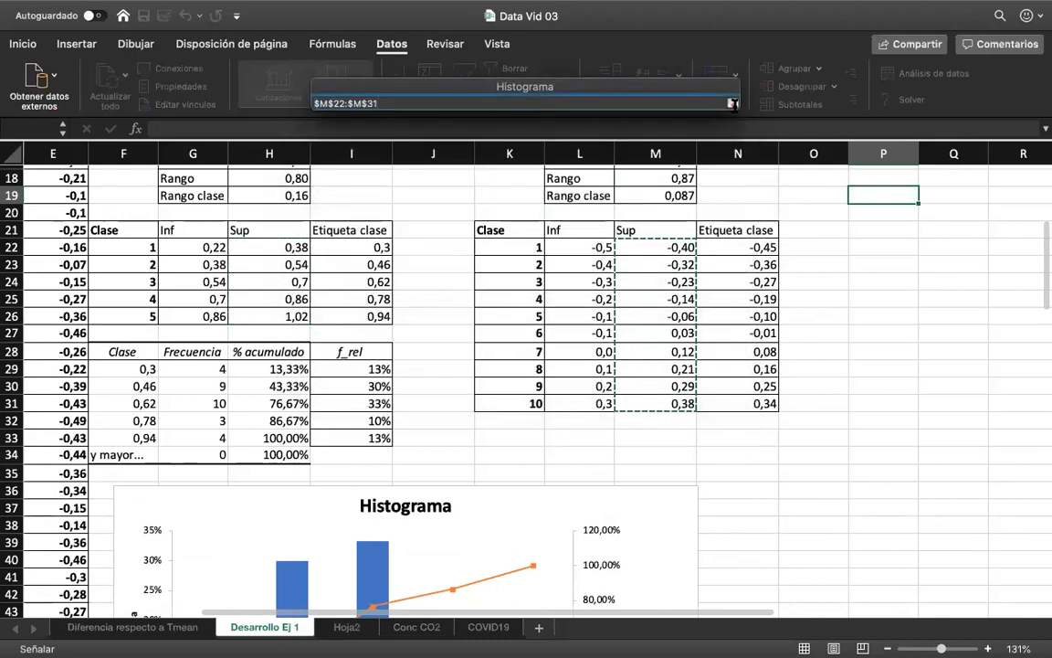
left_click(732, 103)
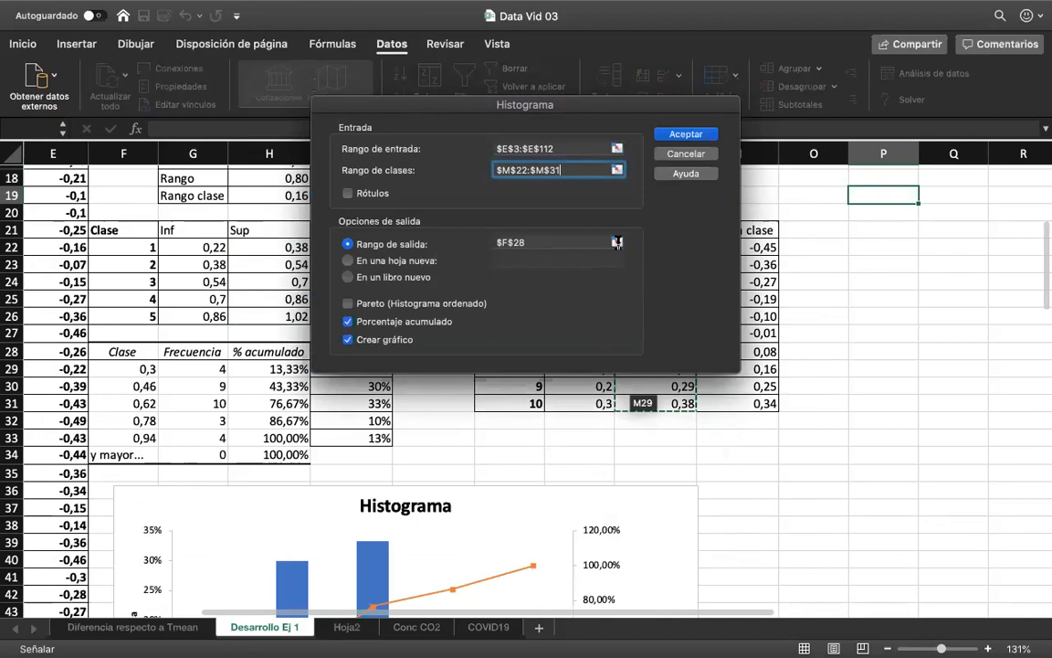
Set the output range to P28 and generate the histogram with cumulative percentage and chart output enabled.
left_click(618, 244)
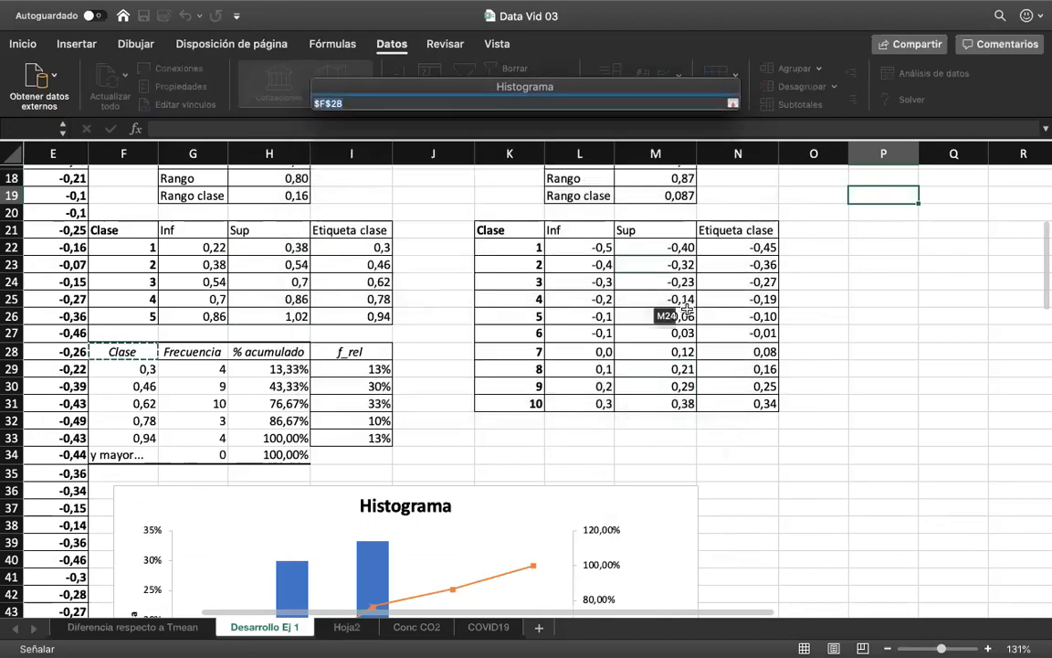
left_click(870, 356)
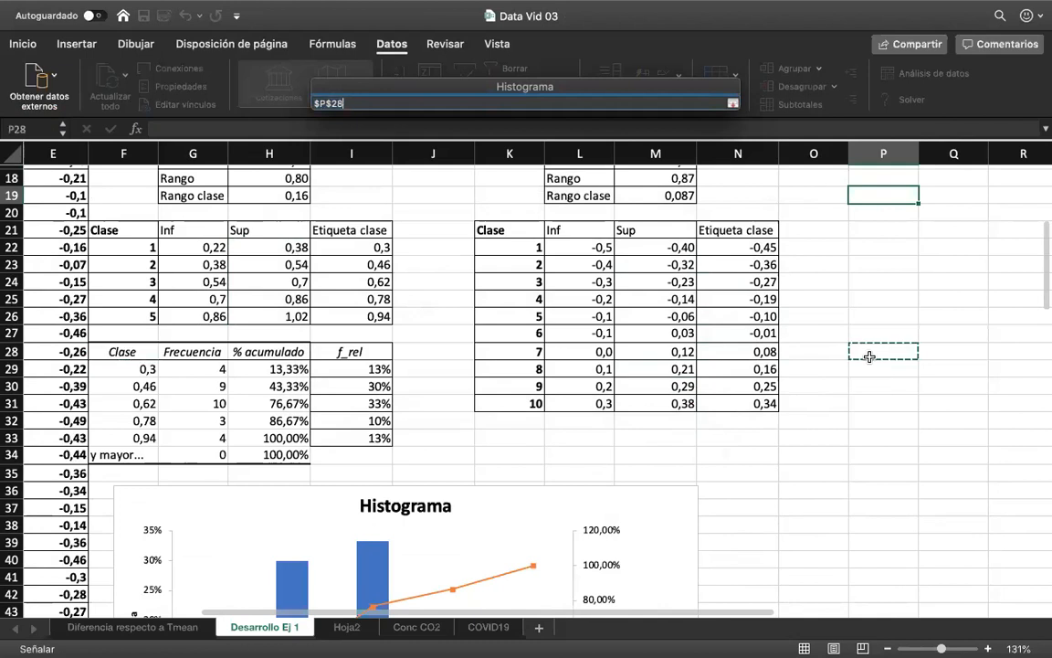
left_click(732, 103)
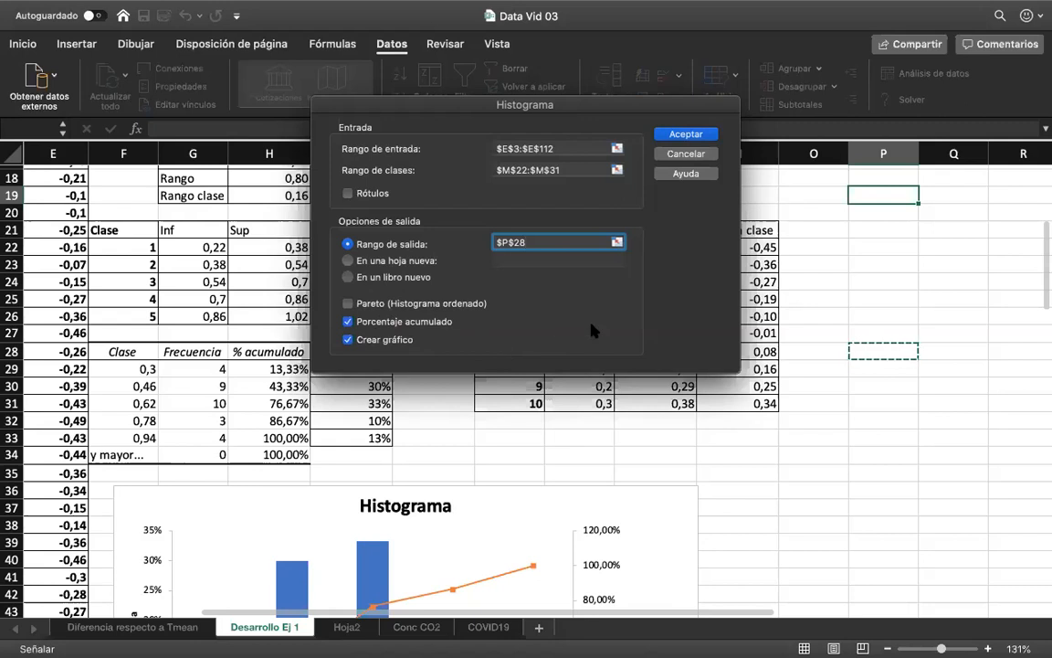
left_click(686, 133)
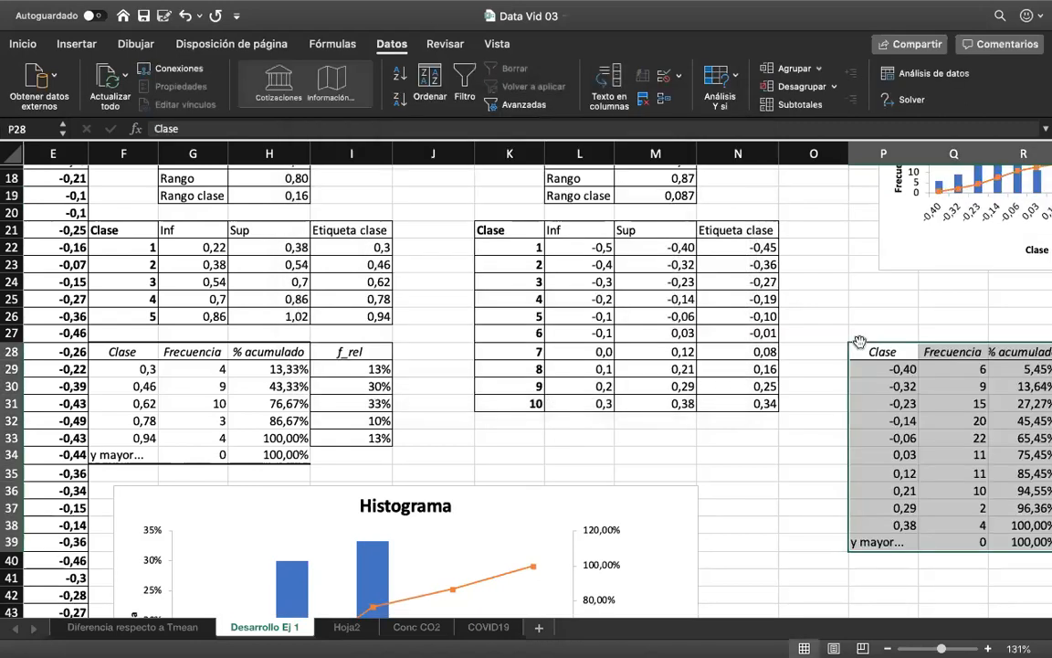
Move the new Histograma chart directly below the Dataset 2 frequency table in columns P to R.
scroll(946, 394, "right", 2)
scroll(945, 395, "right", 2)
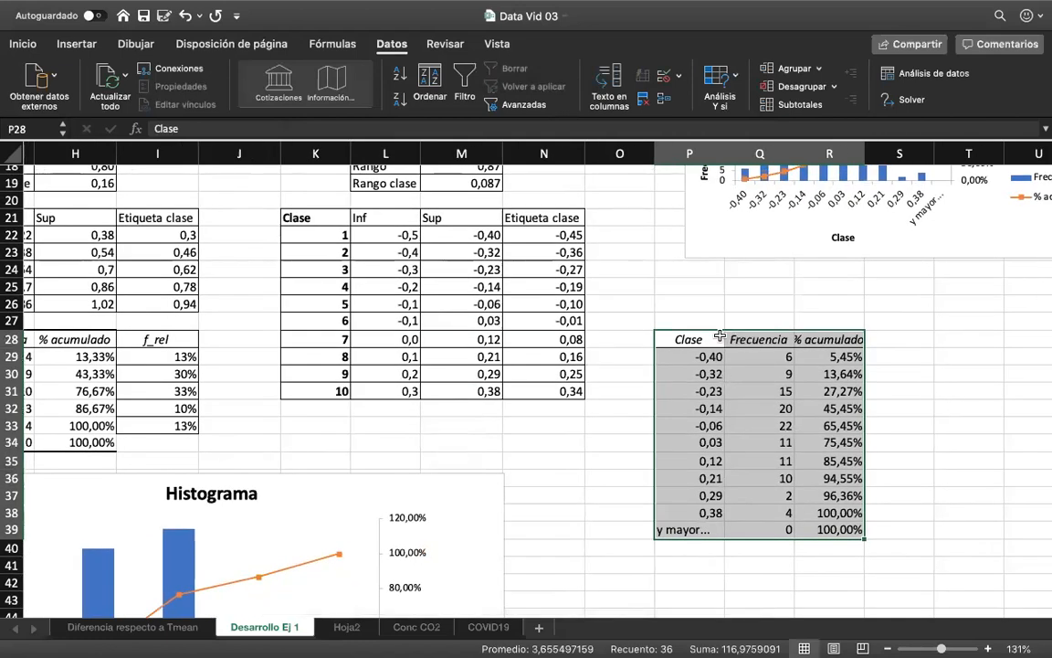
scroll(718, 337, "down", 3)
scroll(718, 336, "right", 2)
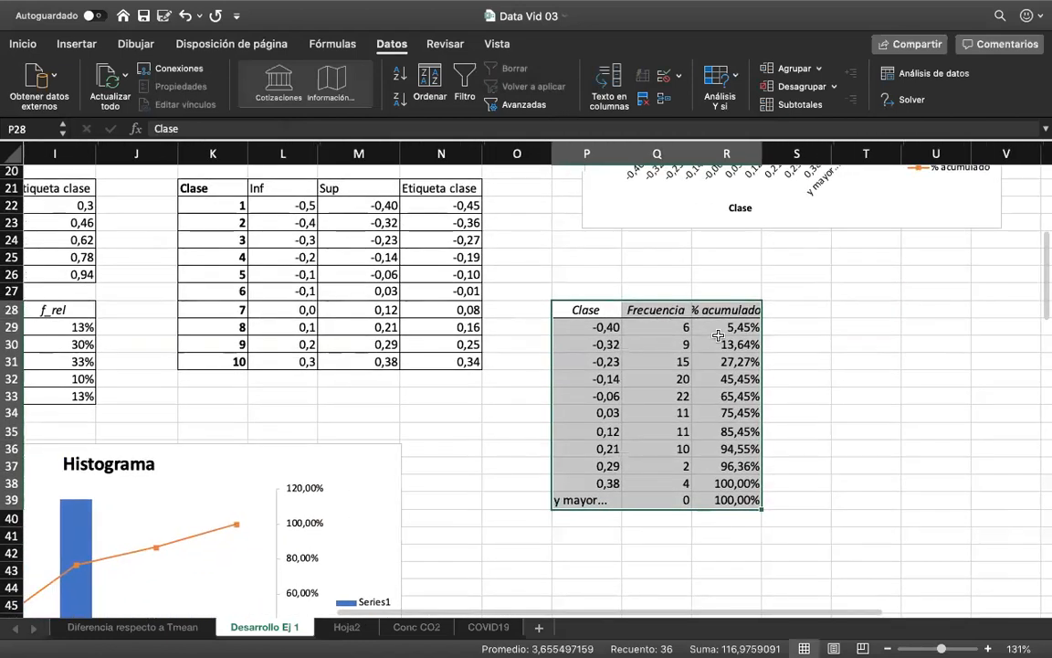
scroll(718, 335, "down", 1)
scroll(717, 336, "down", 3)
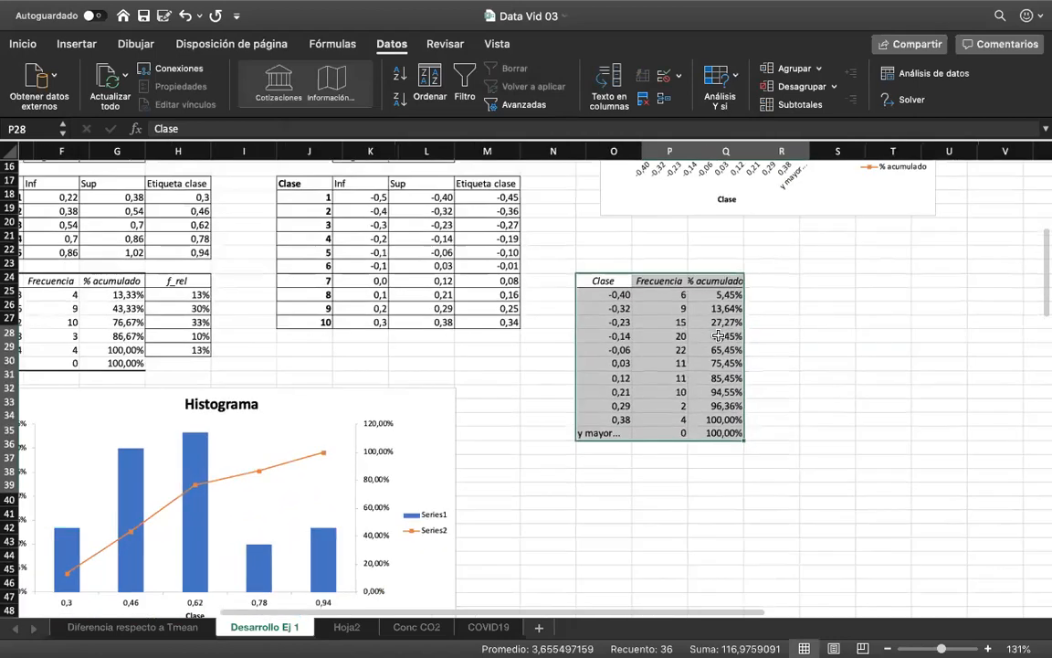
scroll(658, 216, "down", 3)
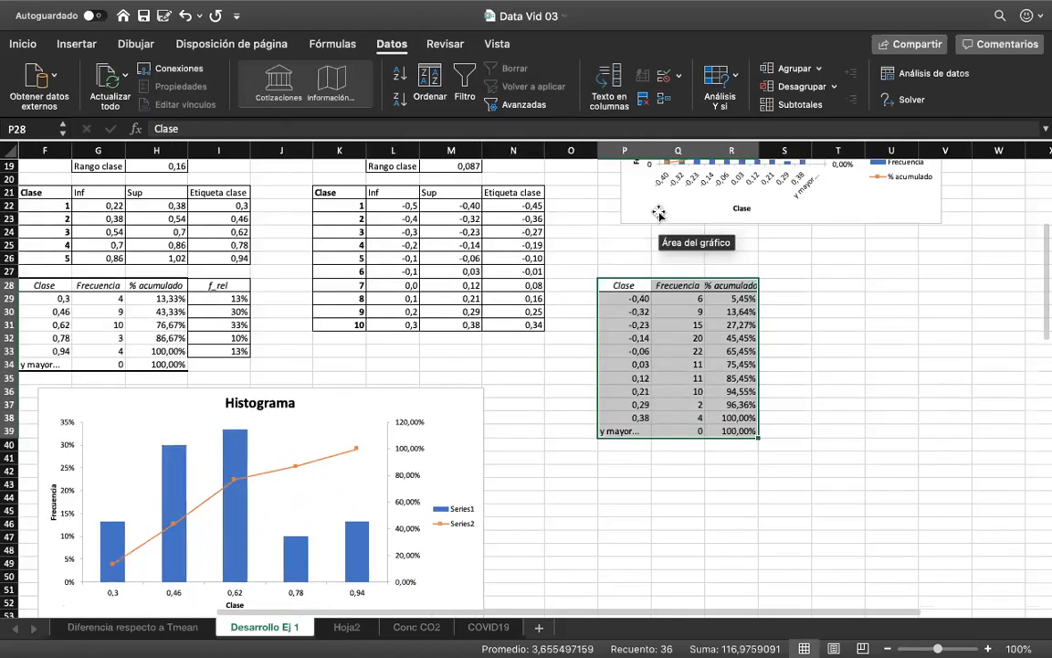
left_click(629, 285)
left_click_drag(663, 220, 575, 577)
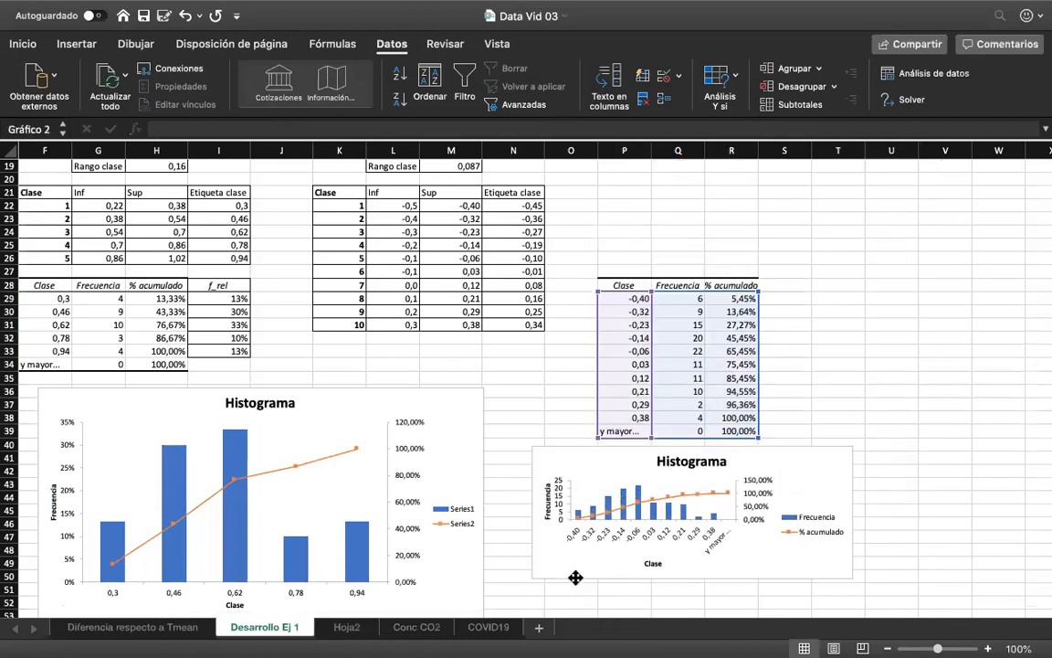
left_click(675, 327)
Stretch the Dataset 2 histogram chart vertically so that it extends down to about row 56.
scroll(672, 327, "down", 3)
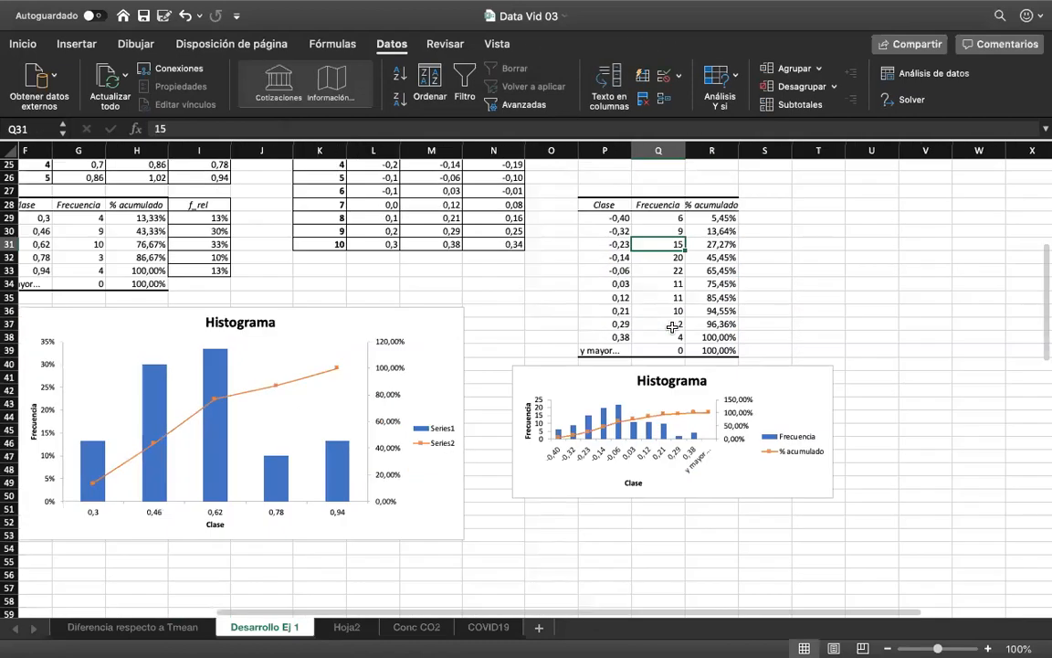
left_click(722, 489)
left_click_drag(673, 498, 673, 577)
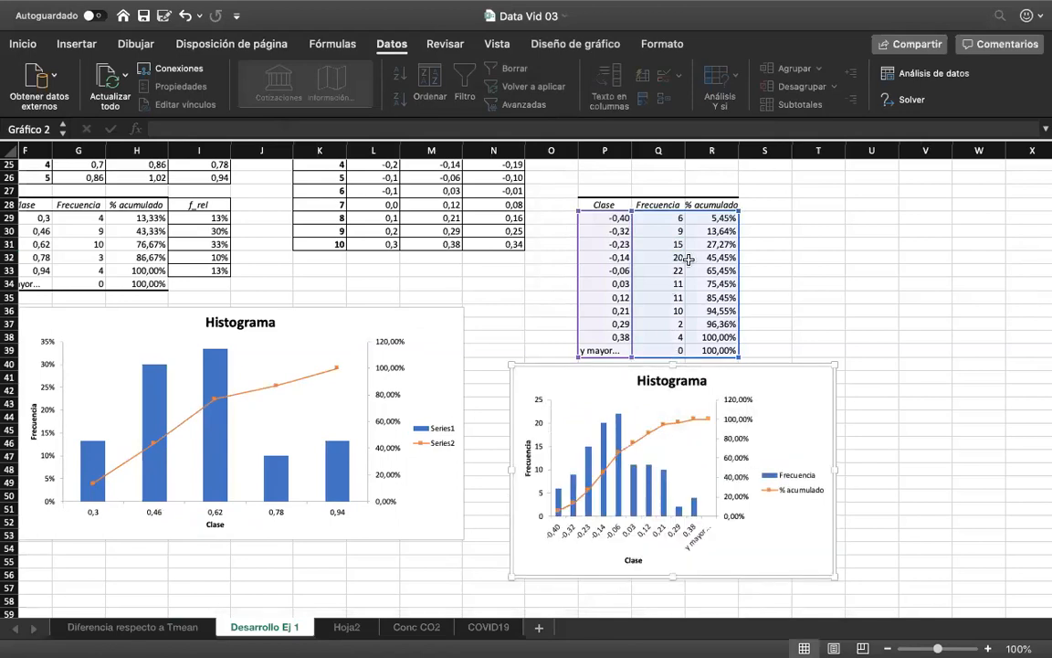
Review the % acumulado column, the "y mayor..." row and the first Clase value in the Dataset 2 frequency table.
left_click(693, 219)
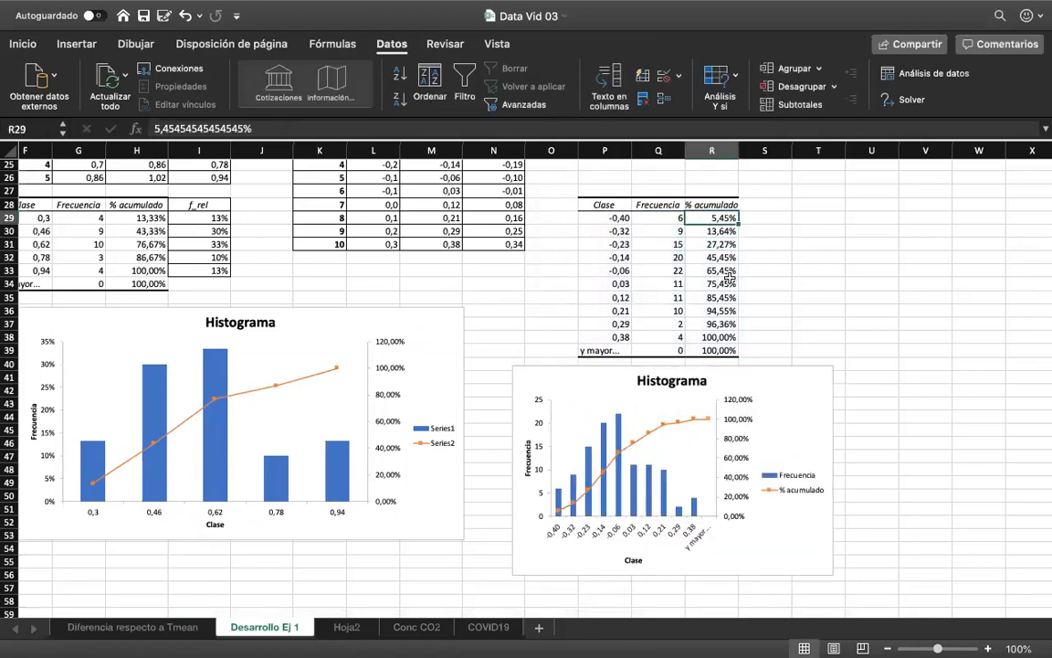
left_click_drag(621, 351, 712, 349)
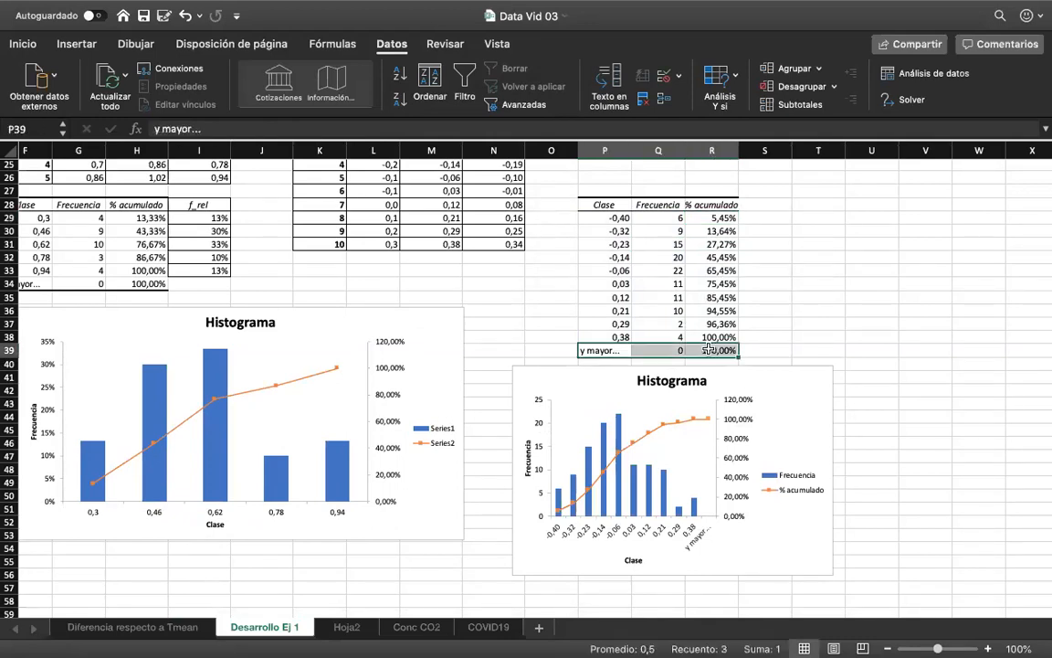
left_click(610, 218)
mouse_move(665, 511)
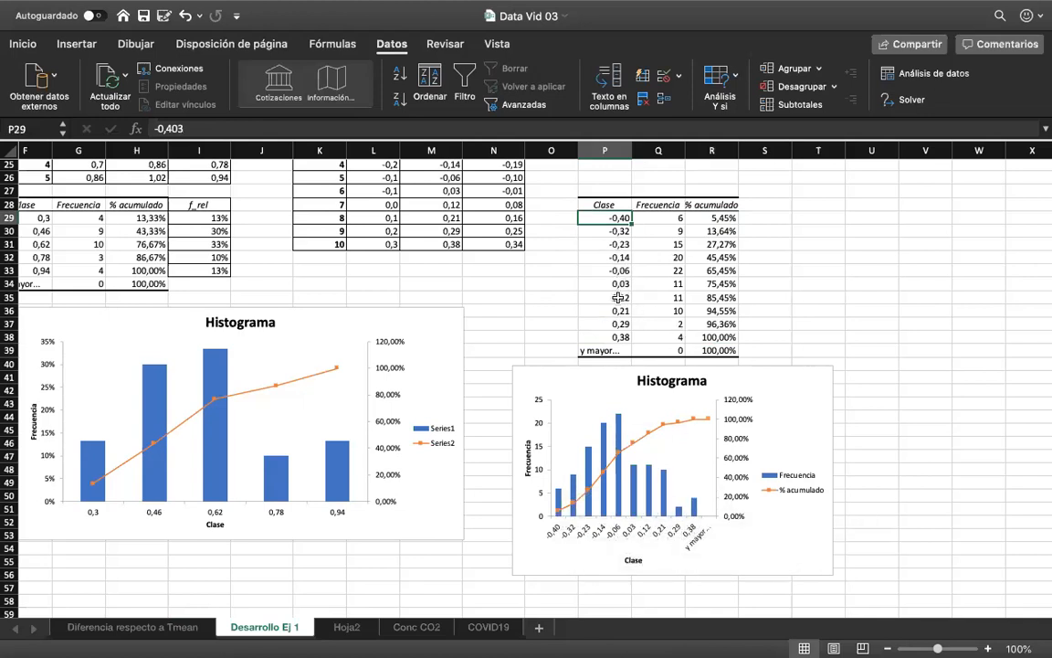
Replace the first Clase value in P29 with the formula =N22 so it uses the Etiqueta clase of class 1.
scroll(619, 298, "up", 5)
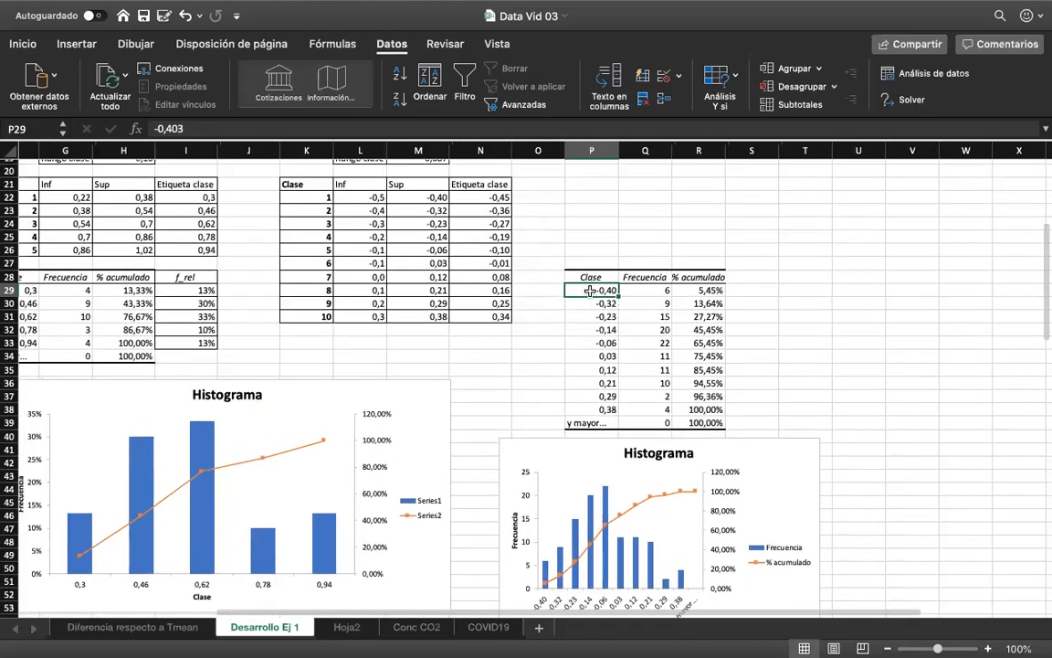
left_click_drag(599, 288, 598, 276)
left_click(558, 235)
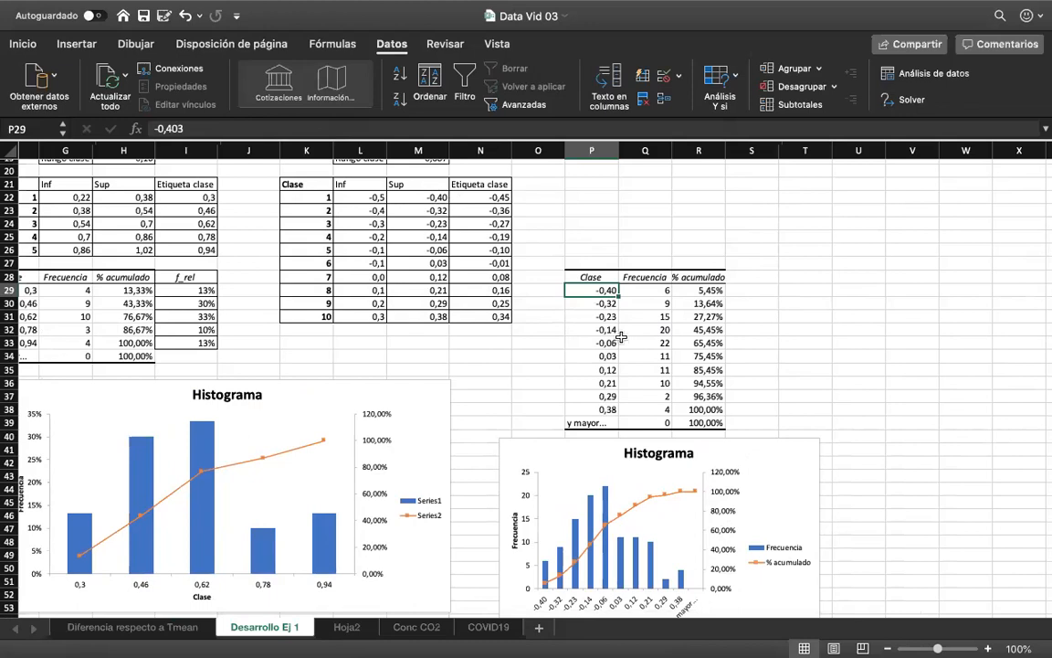
type("=")
key("Left")
key("Left")
key("Up")
key("Up")
key("Up")
key("Up")
key("Up")
key("Up")
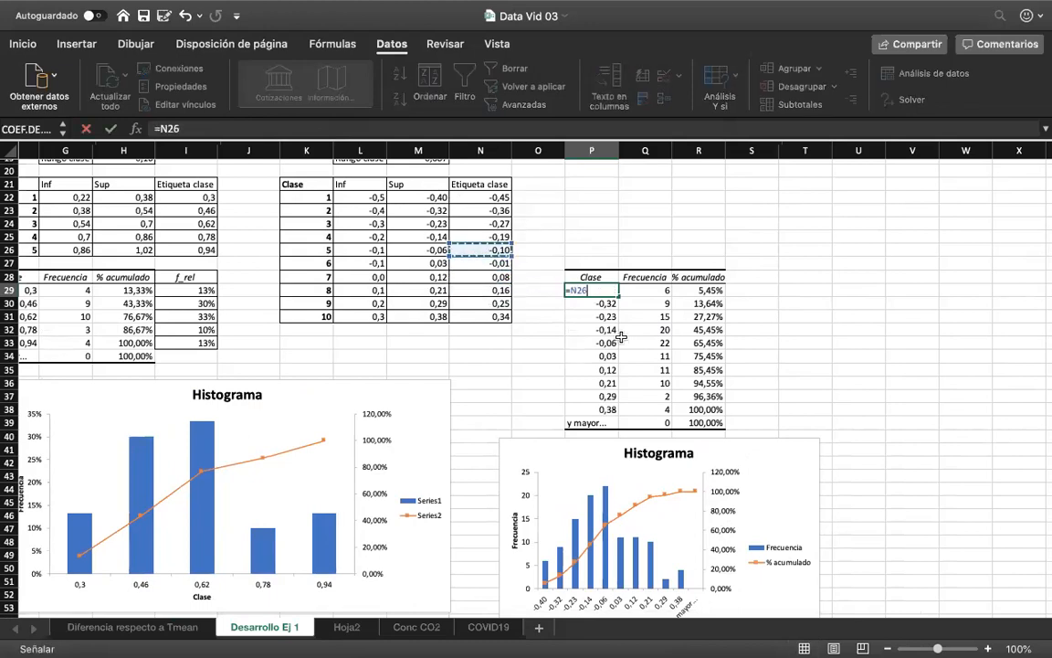
key("Up")
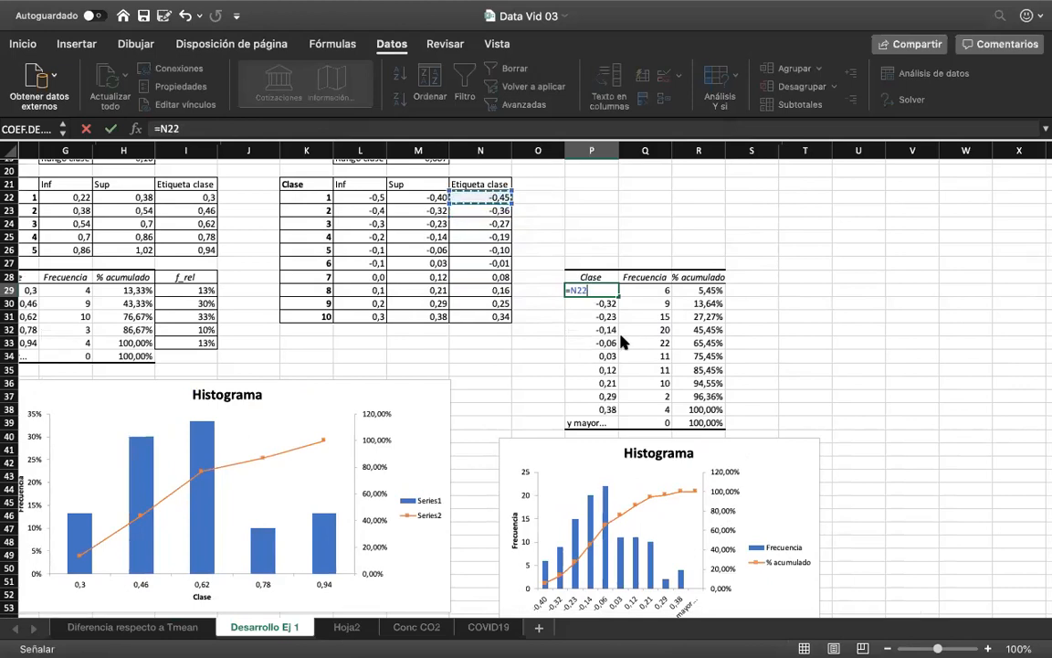
key("Return")
Fill the class label formula from P29 down to P38.
left_click(610, 290)
left_click_drag(615, 291, 607, 411)
scroll(630, 461, "down", 5)
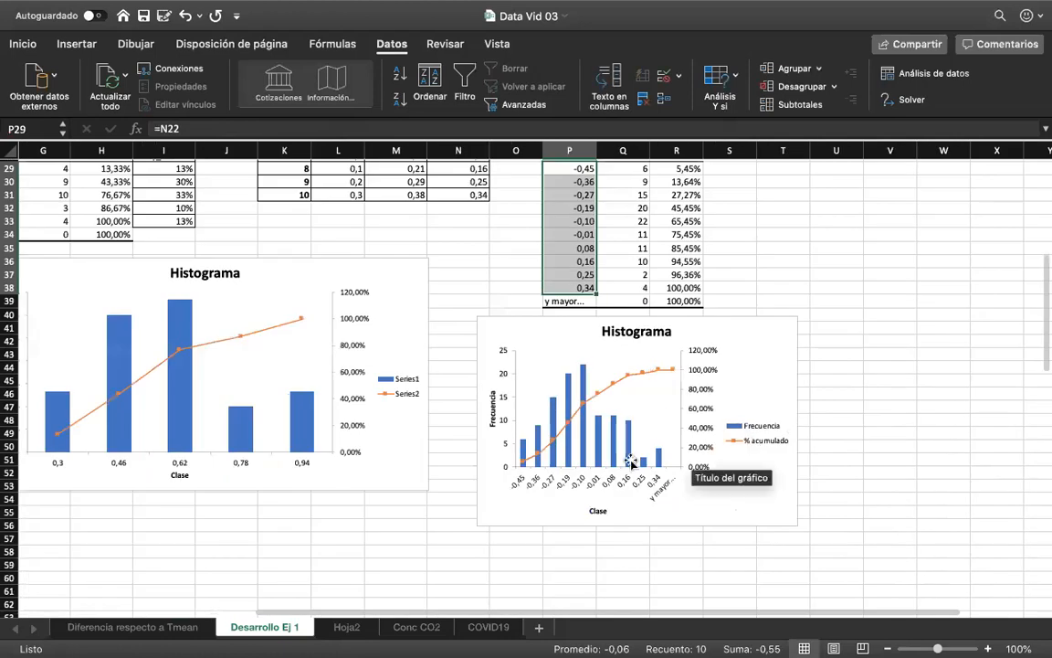
Examine the category axis labels and the Frecuencia series of the Dataset 2 histogram chart.
left_click(552, 484)
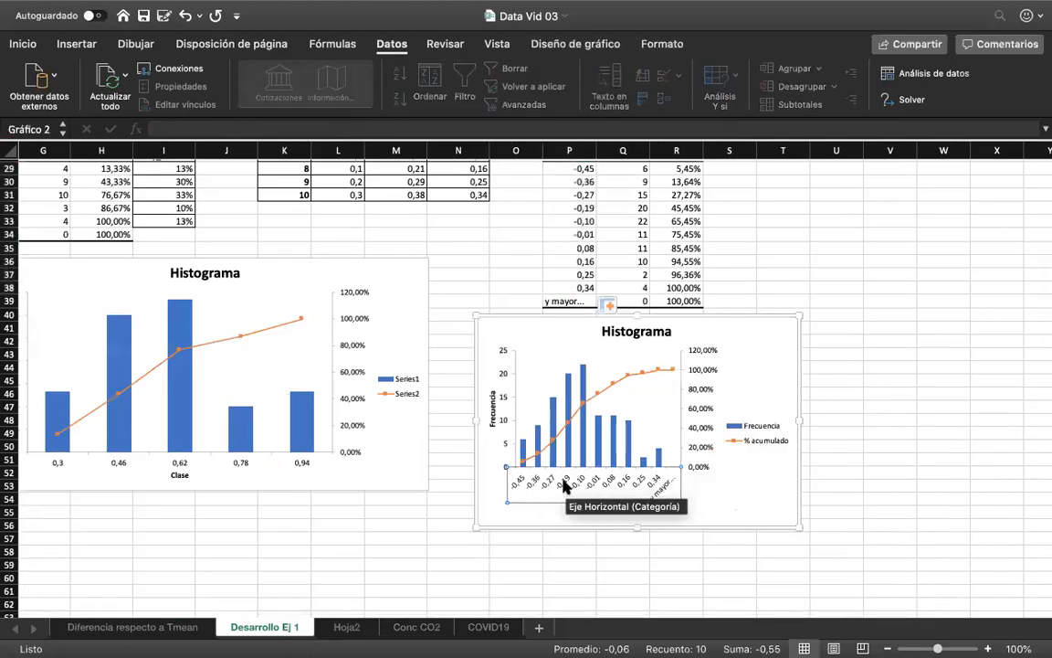
scroll(575, 429, "up", 3)
scroll(575, 430, "right", 1)
left_click(549, 443)
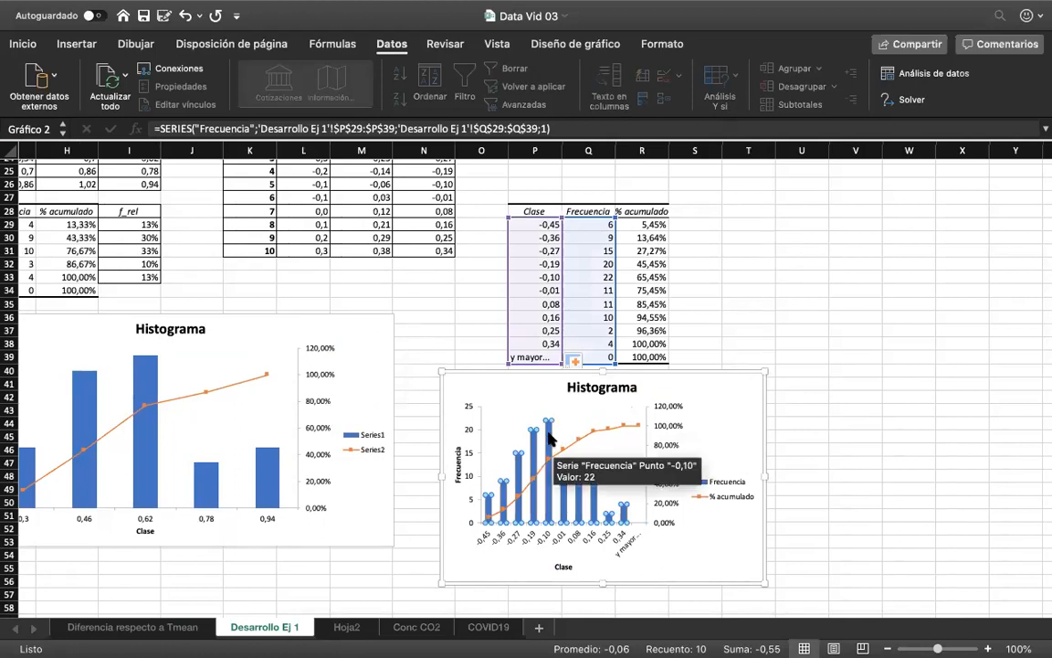
Review the % acumulado line and secondary axis of the Dataset 2 histogram against its frequency table.
scroll(540, 444, "up", 5)
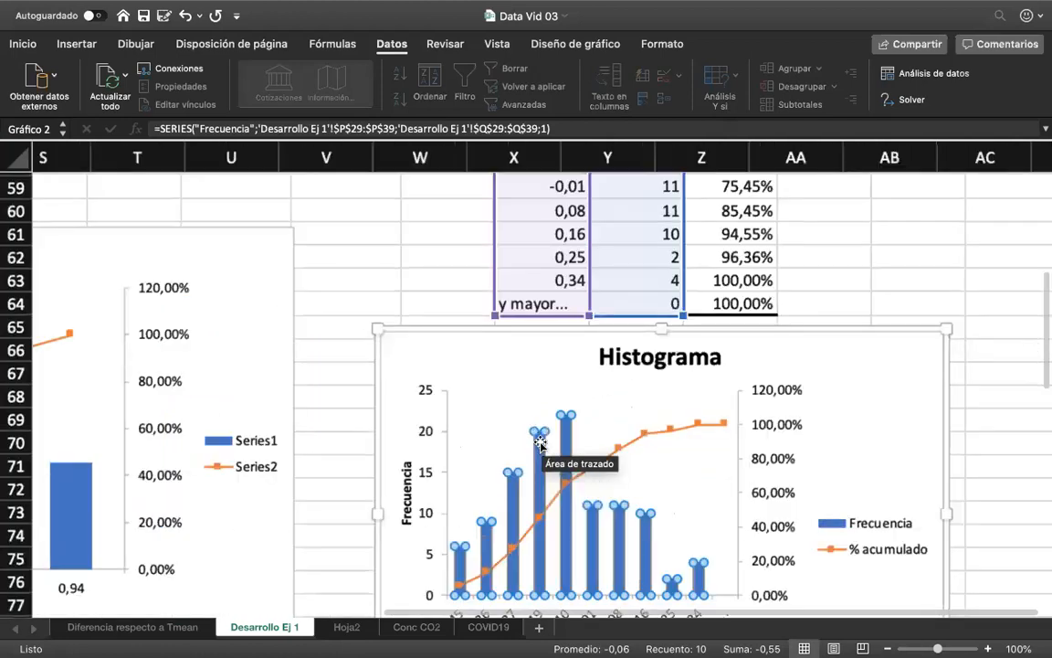
scroll(541, 445, "down", 2)
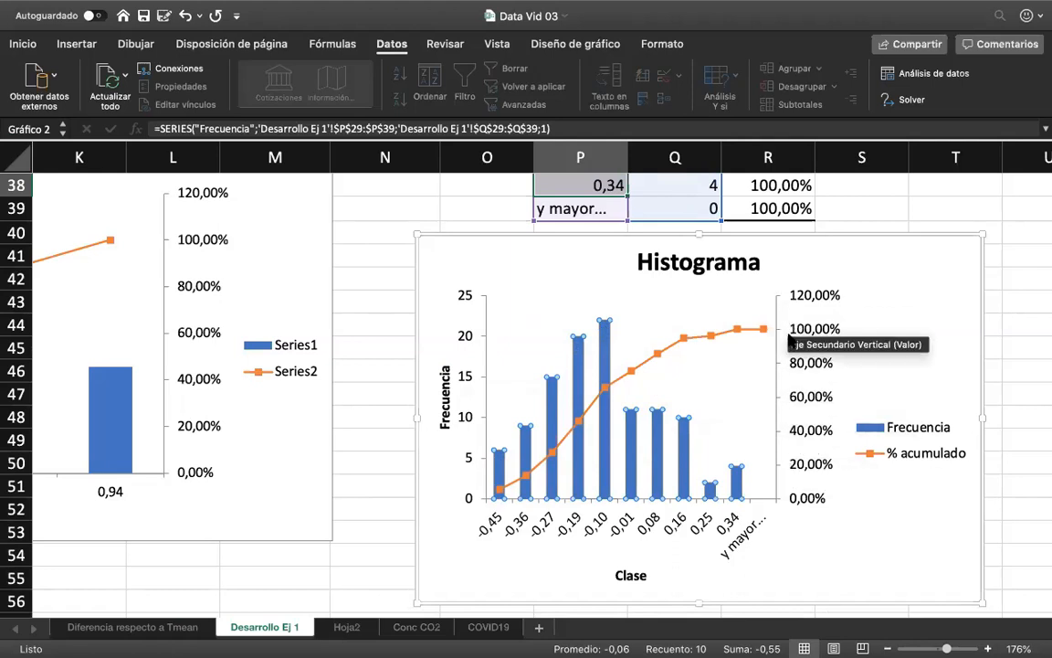
scroll(790, 340, "up", 3)
scroll(791, 340, "down", 1)
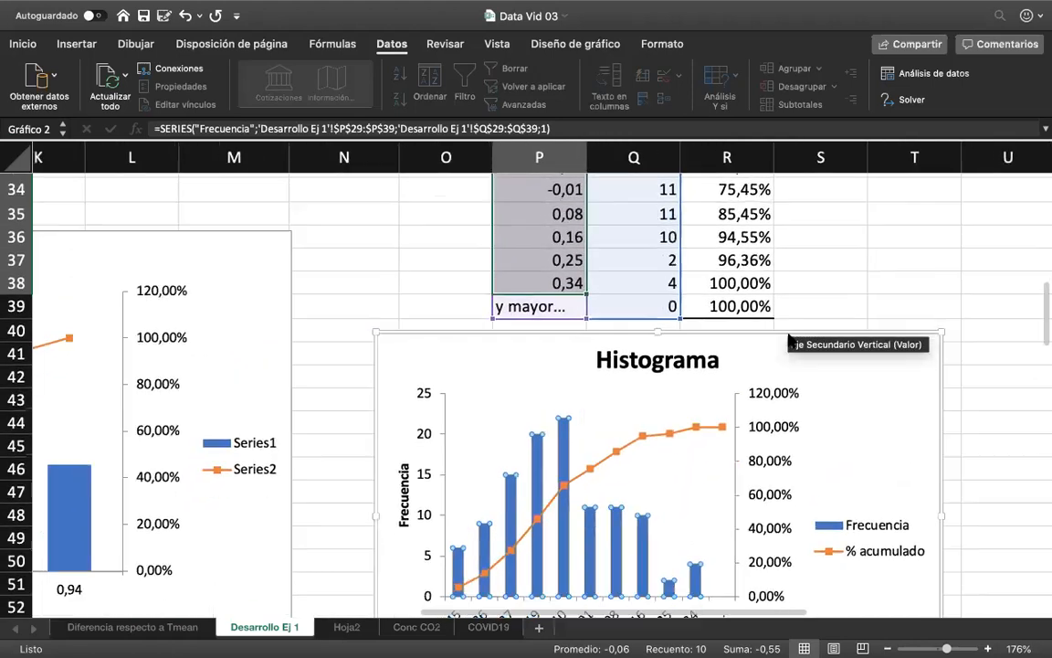
scroll(676, 397, "down", 3)
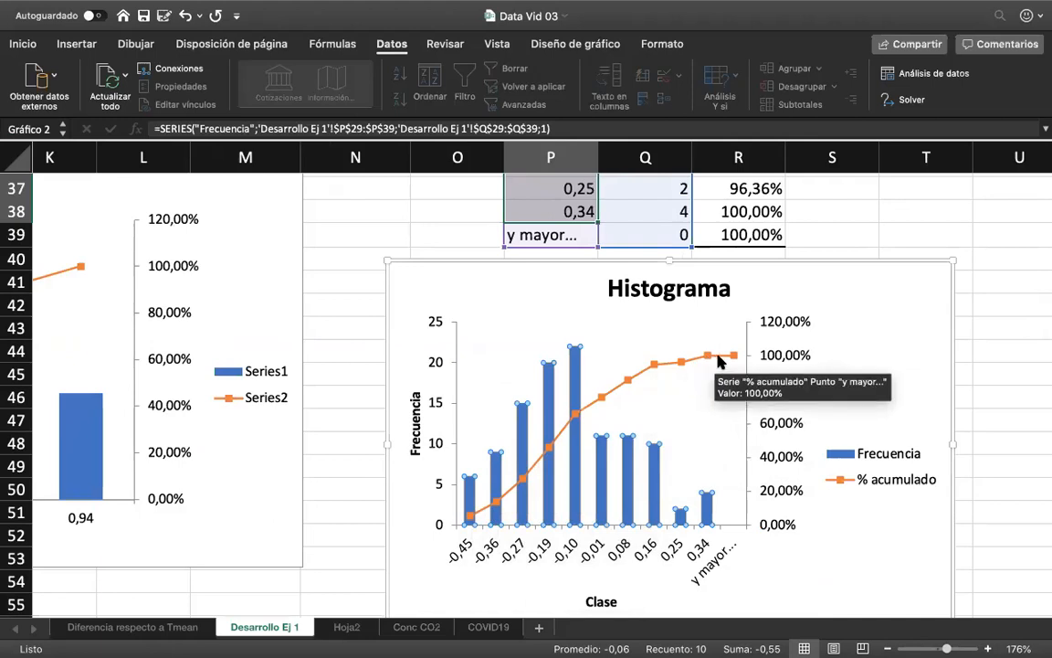
scroll(718, 361, "down", 1)
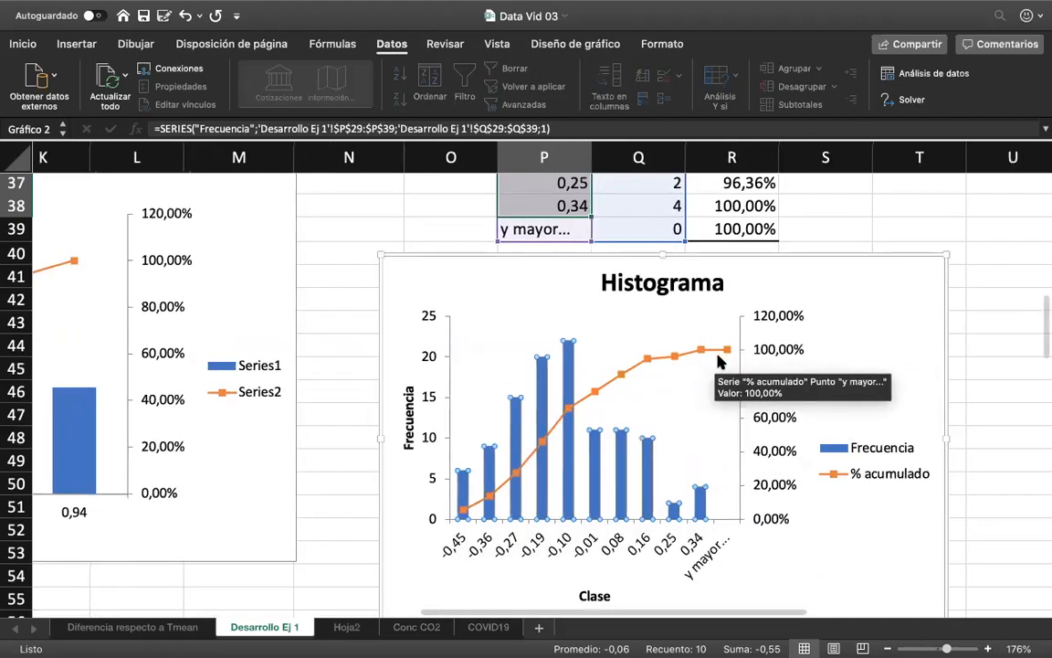
scroll(718, 362, "up", 3)
scroll(718, 362, "right", 1)
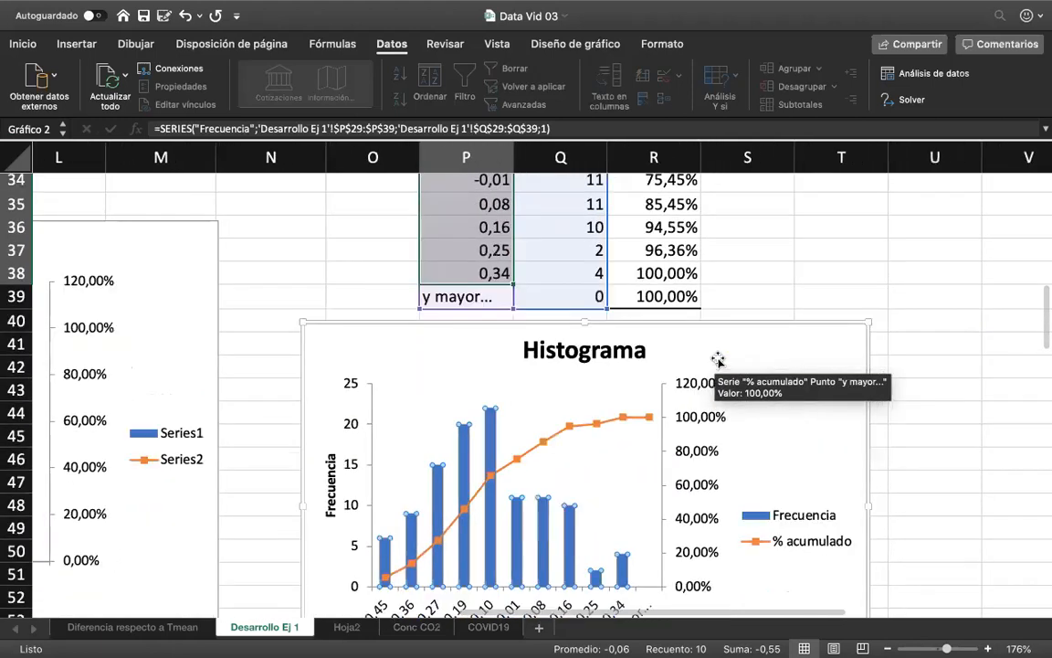
scroll(718, 362, "down", 2)
scroll(606, 418, "up", 4)
scroll(605, 418, "right", 1)
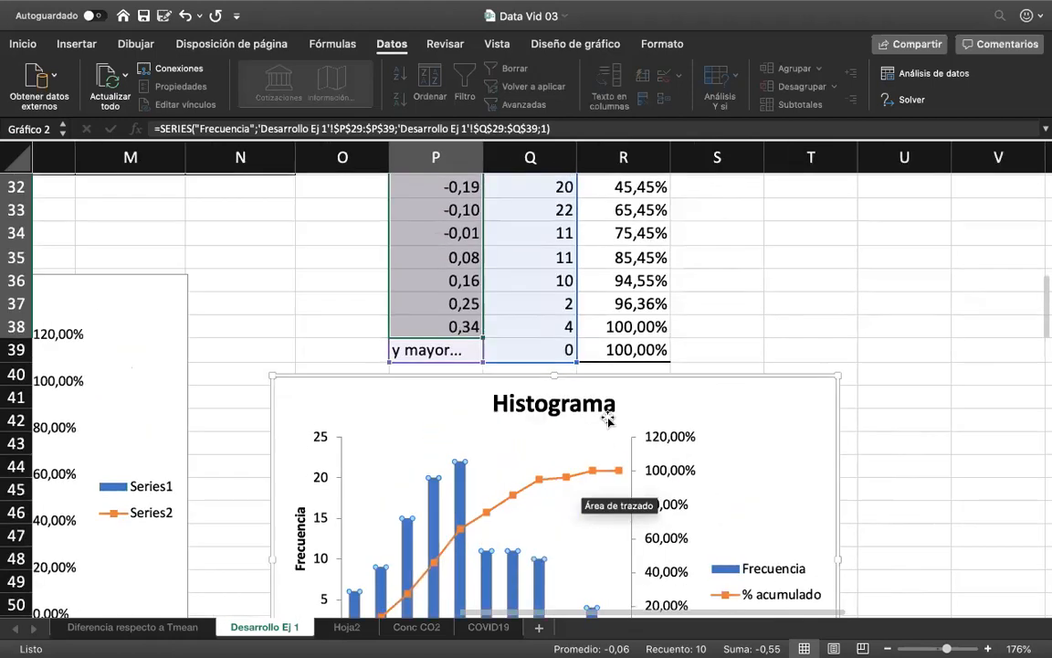
scroll(606, 418, "up", 2)
scroll(530, 416, "down", 2)
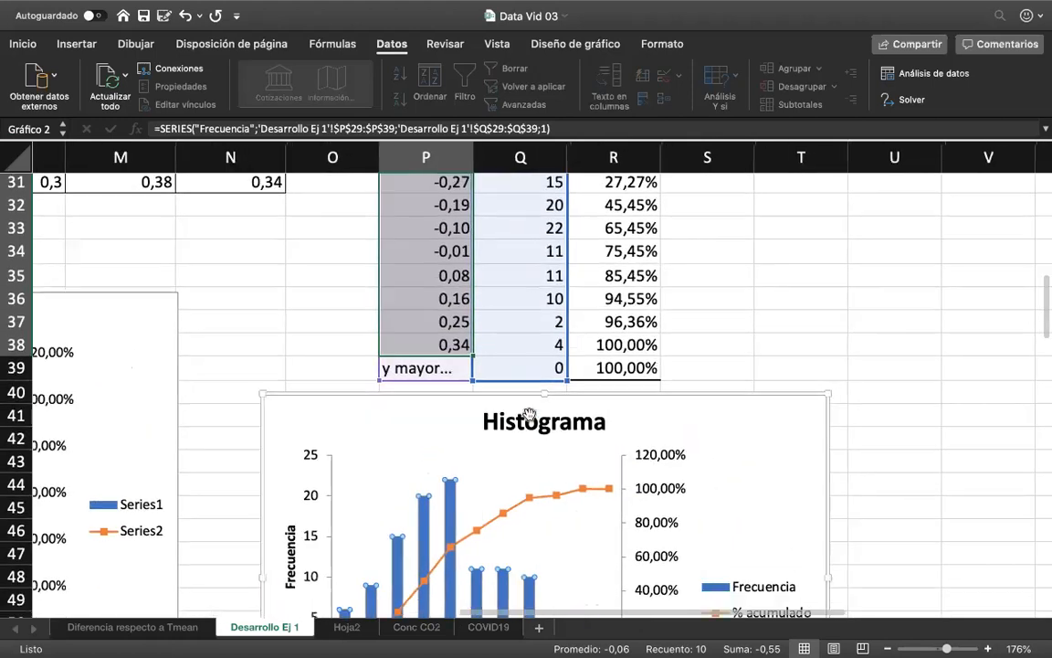
scroll(530, 416, "down", 3)
scroll(530, 416, "left", 1)
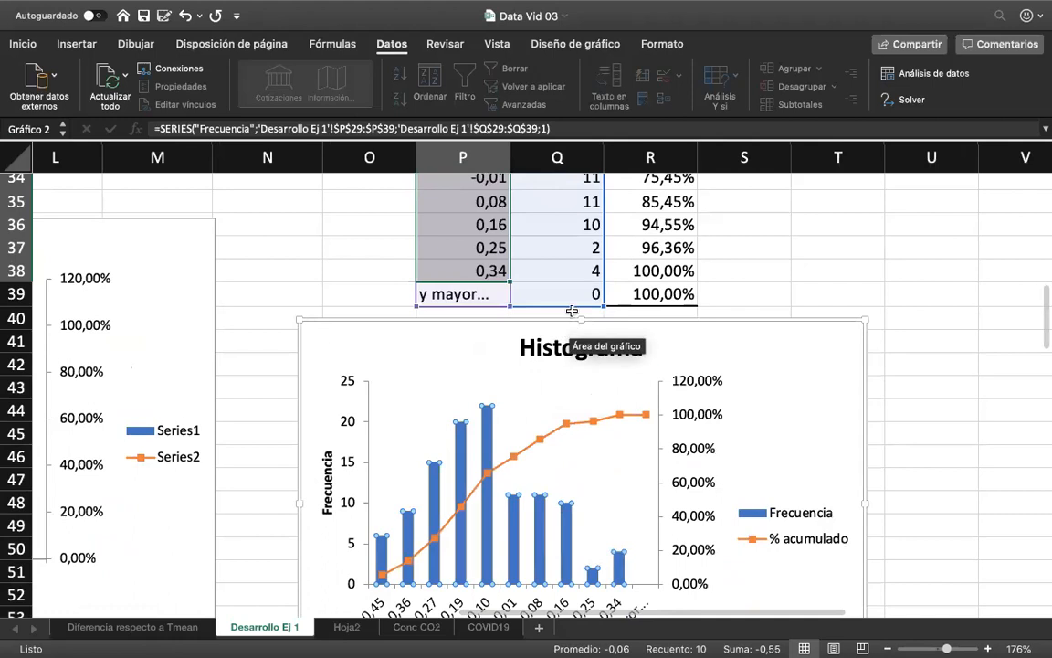
Add the column header F_rel in S28, beside the % acumulado column of the Dataset 2 frequency table.
scroll(419, 443, "up", 5)
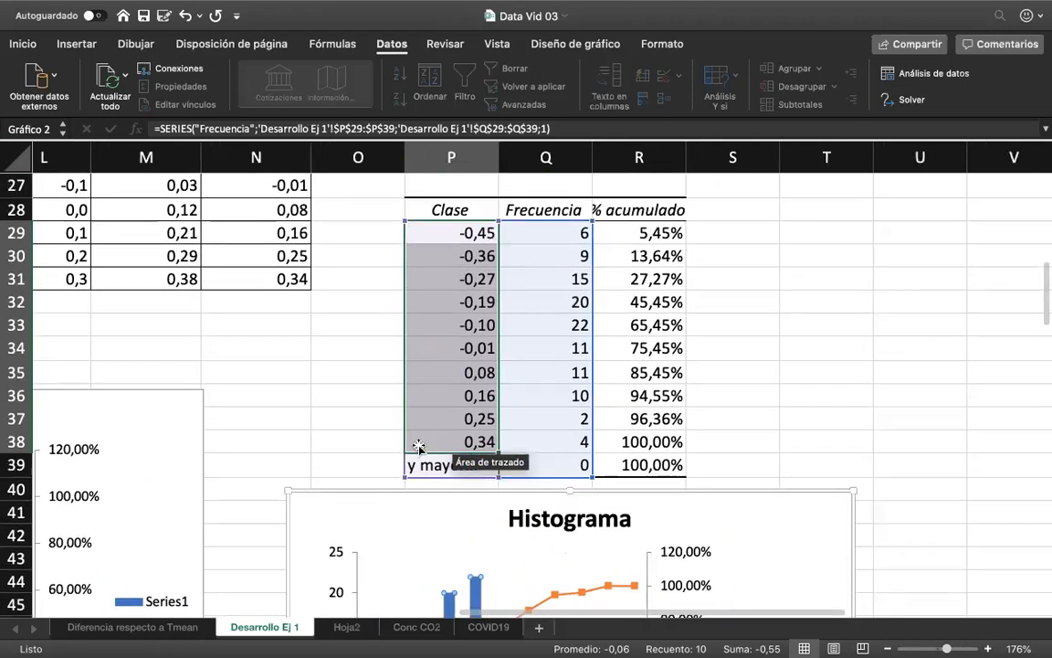
scroll(419, 446, "up", 2)
left_click(726, 253)
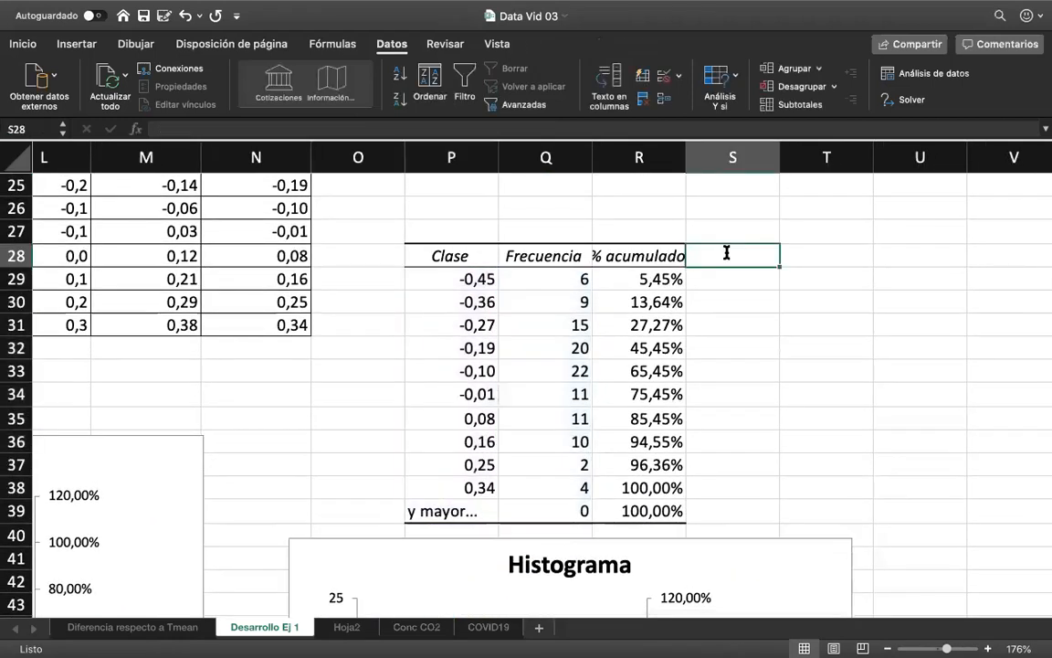
type("F_rel")
key("Return")
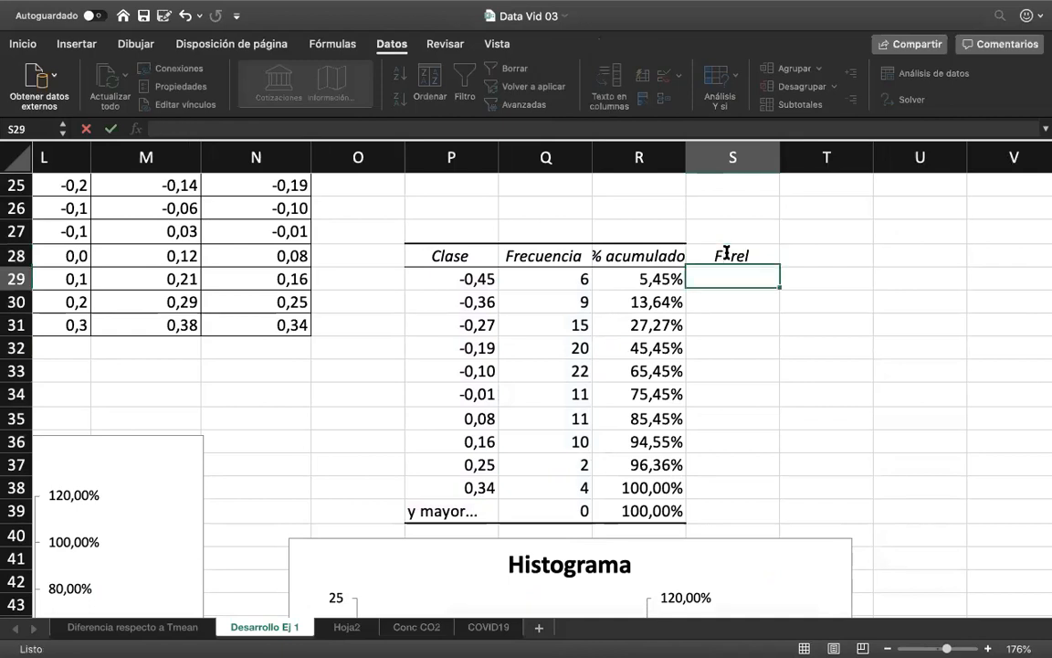
Enter the formula =Q29/$M$13 in S29 to compute the first class's relative frequency from its frequency and n.
scroll(726, 253, "down", 1)
scroll(726, 253, "down", 1)
scroll(727, 253, "right", 1)
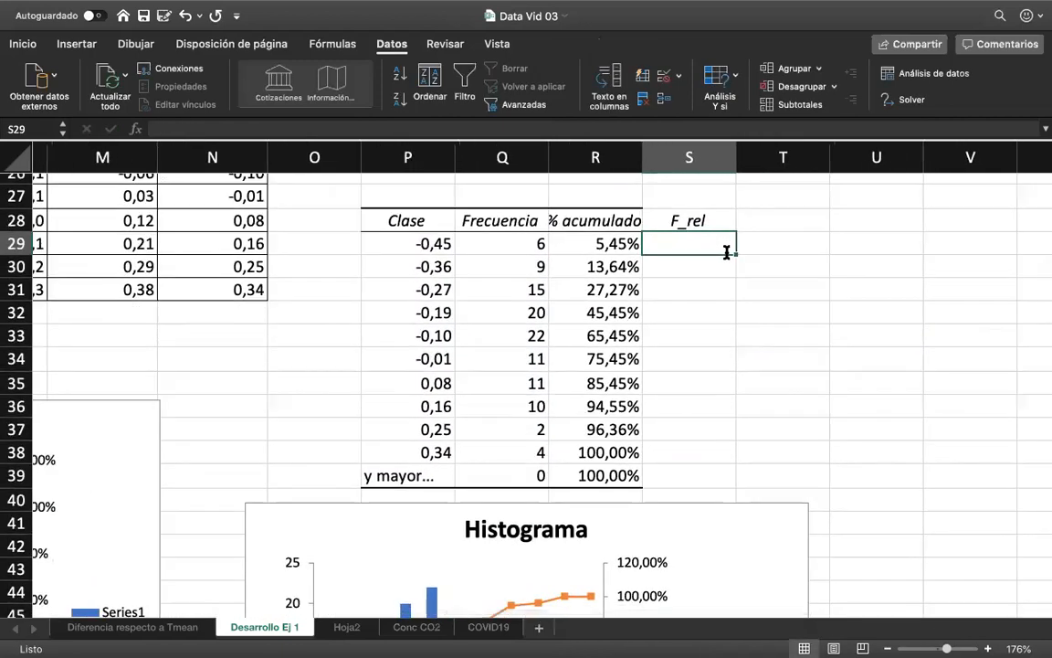
type("=")
key("Left")
key("Left")
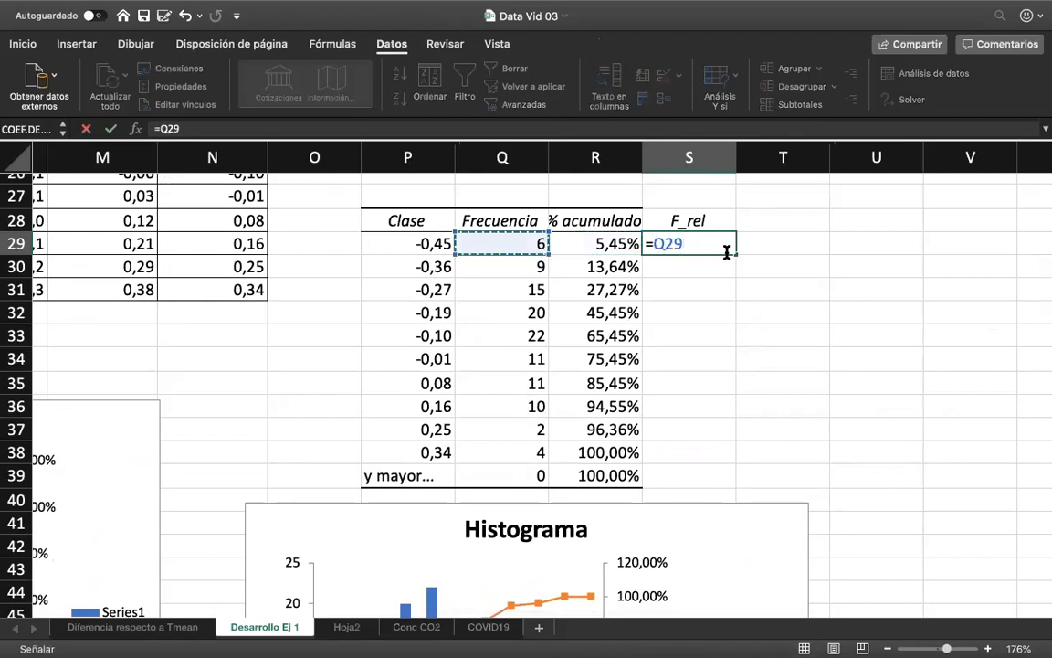
type("/")
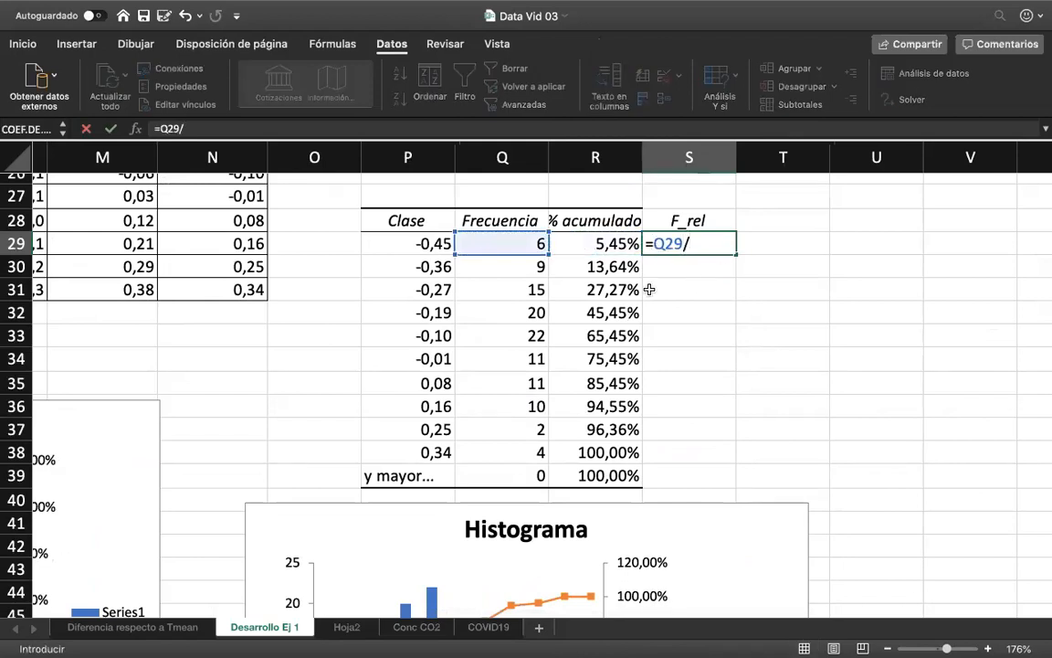
scroll(448, 259, "up", 6)
scroll(448, 258, "left", 1)
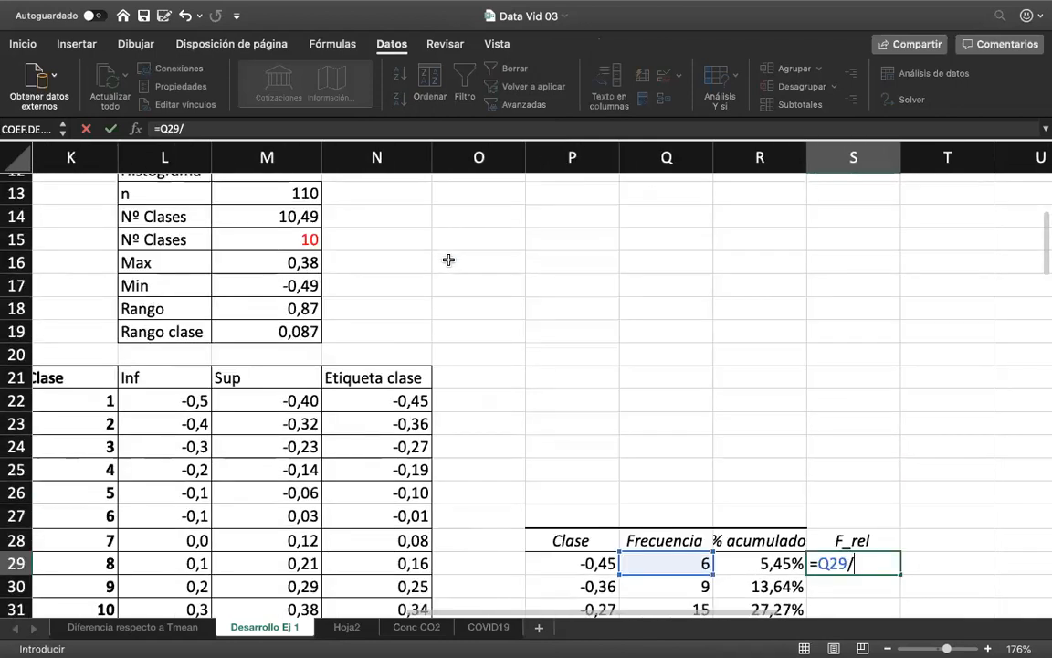
left_click(347, 272)
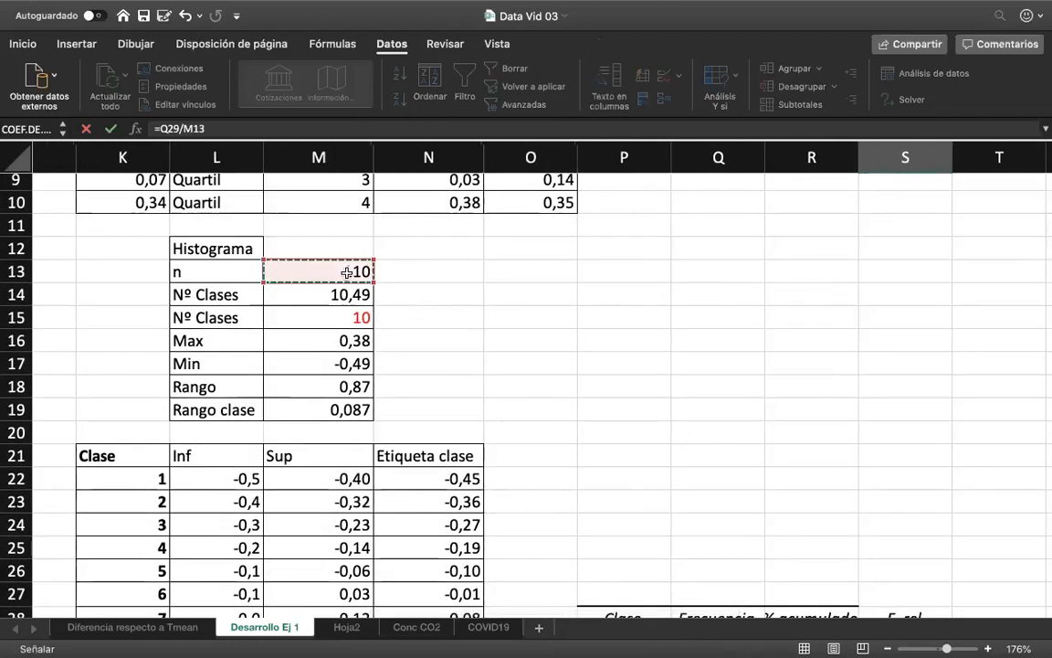
key("F4")
key("Return")
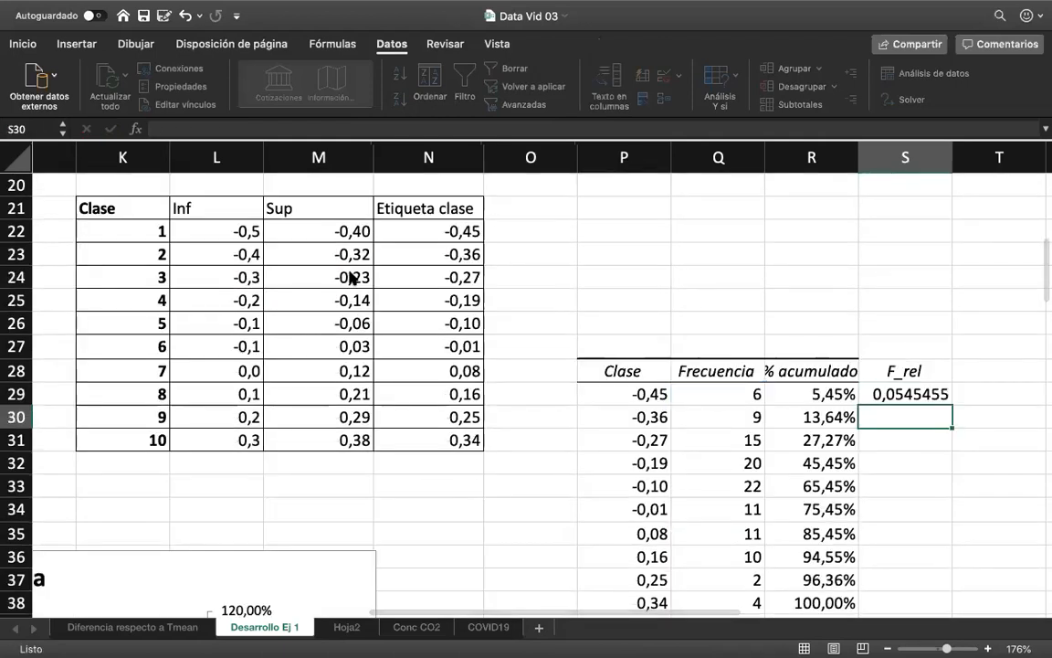
Fill the relative frequency formula from S29 down to S38 and format the values as percentages.
scroll(747, 301, "down", 1)
scroll(747, 301, "right", 1)
left_click(785, 357)
left_click_drag(805, 367, 787, 568)
scroll(787, 568, "down", 2)
scroll(787, 568, "right", 1)
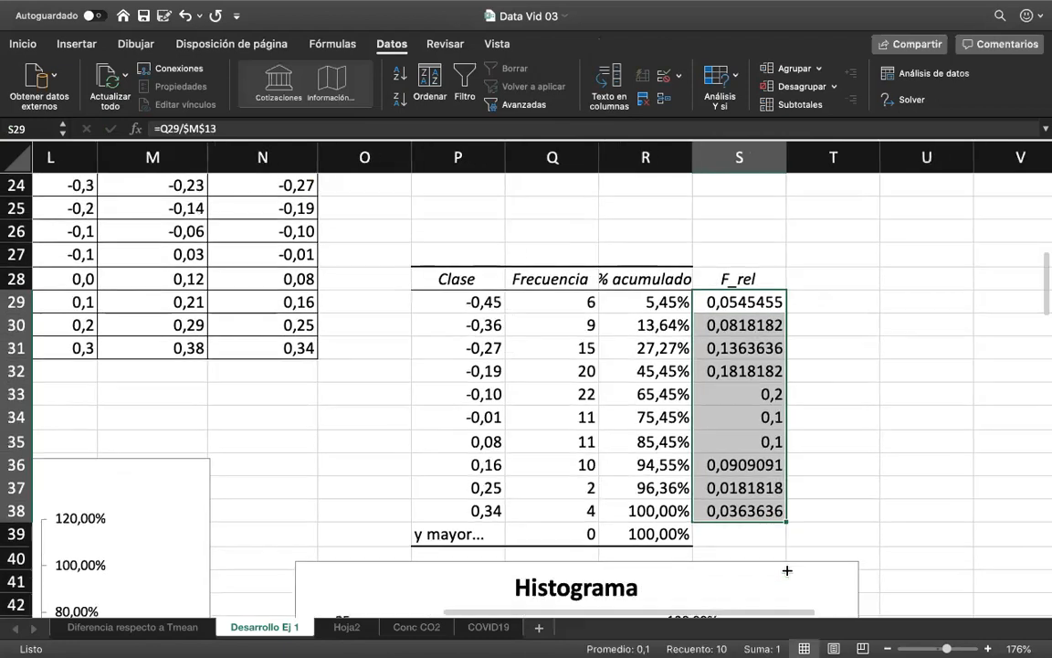
left_click(26, 46)
left_click(533, 100)
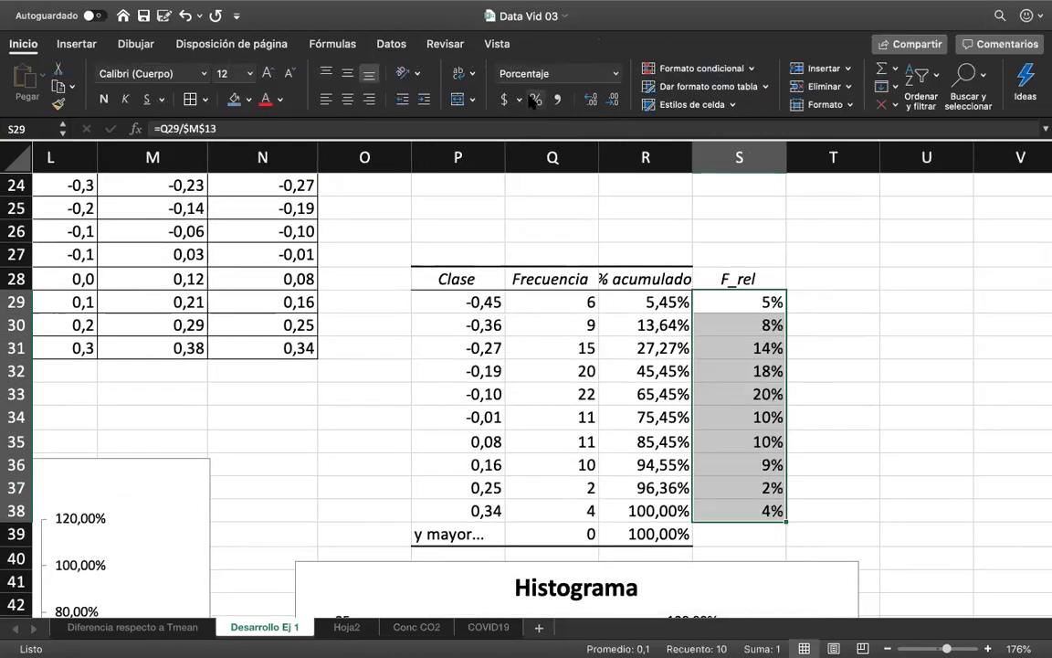
Copy the format of the % acumulado header in R28 onto the F_rel header in S28.
left_click(732, 265)
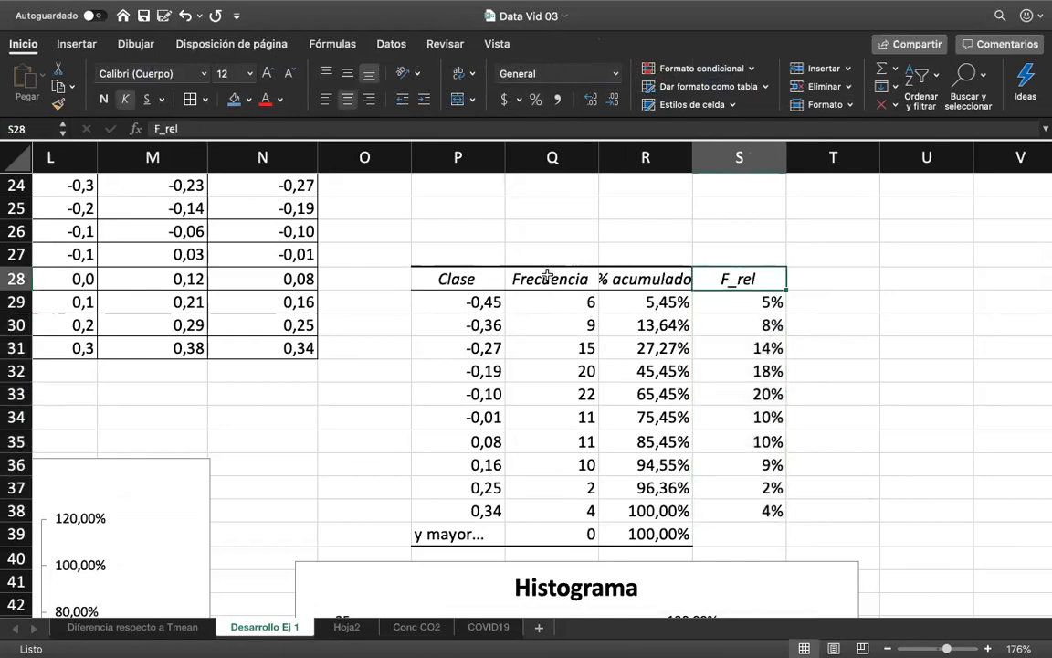
left_click(632, 280)
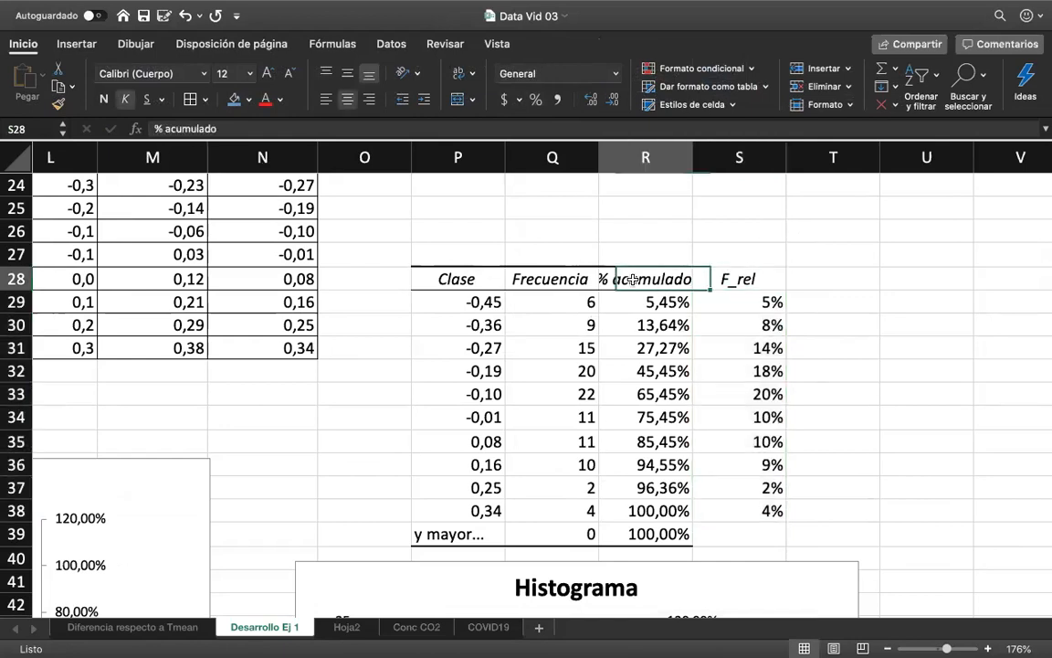
left_click(57, 103)
left_click(728, 277)
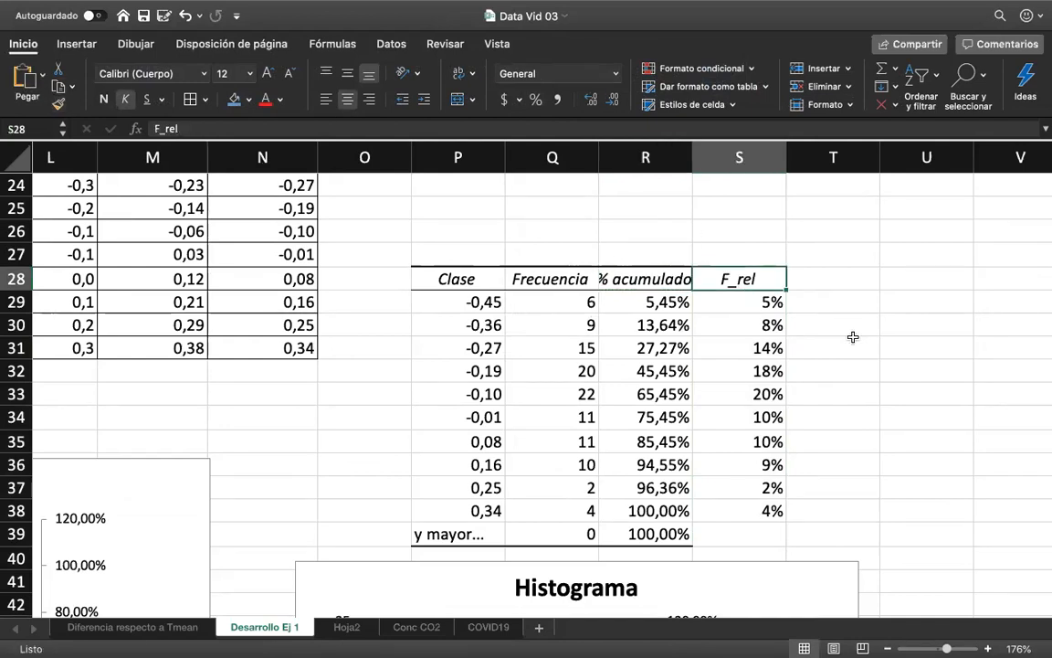
left_click(852, 337)
Move the value range of the Dataset 2 histogram's Frecuencia series from the Frecuencia column to the F_rel column.
scroll(774, 368, "down", 2)
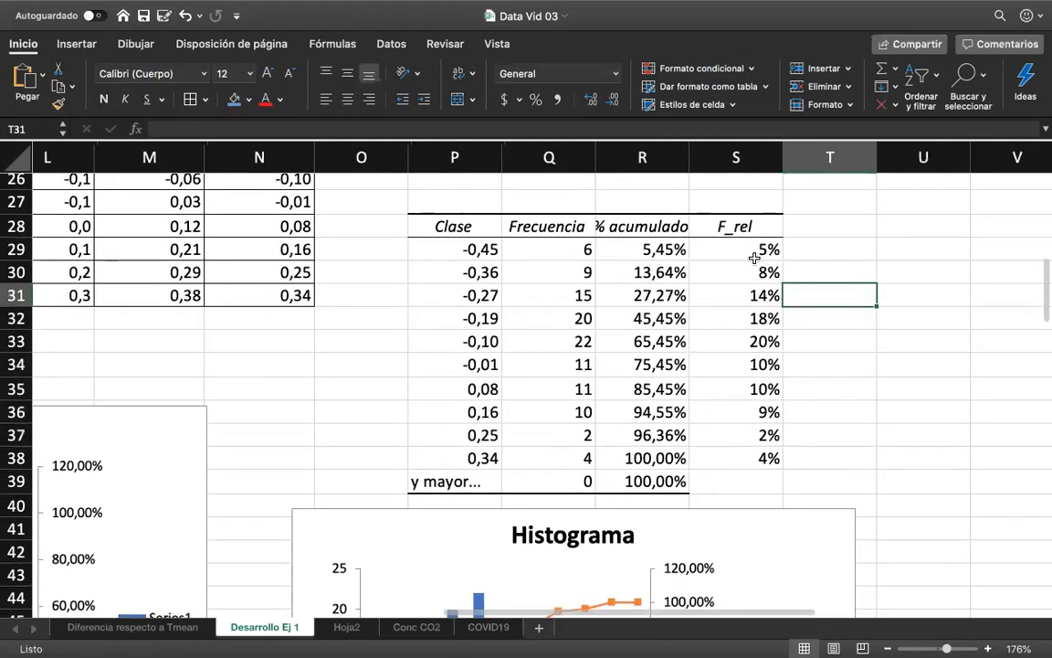
left_click(754, 252)
scroll(728, 510, "down", 5)
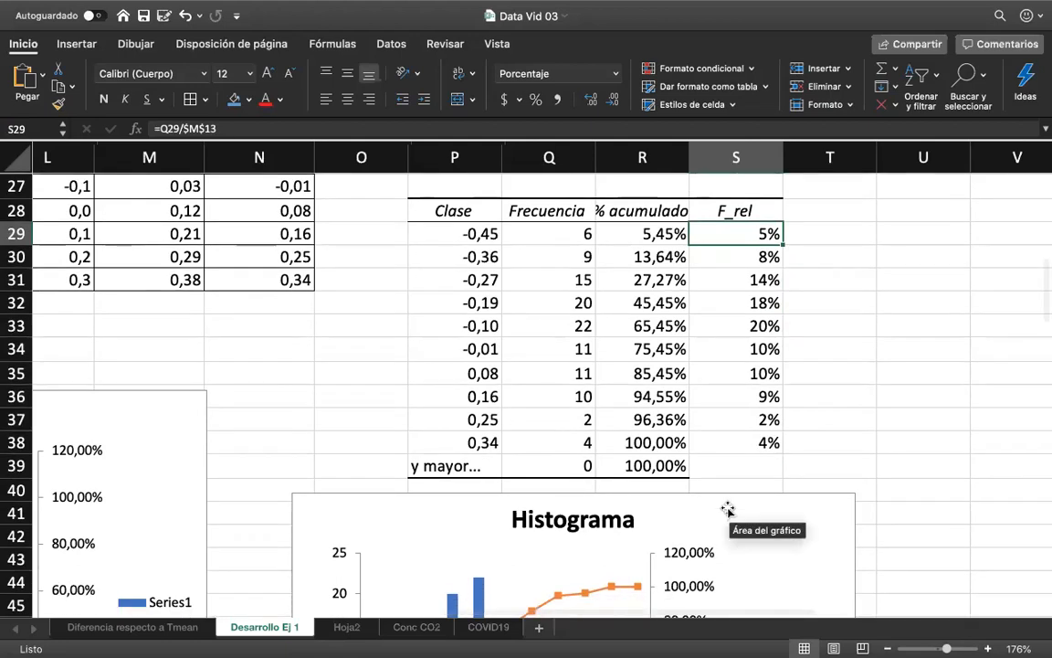
left_click(578, 576)
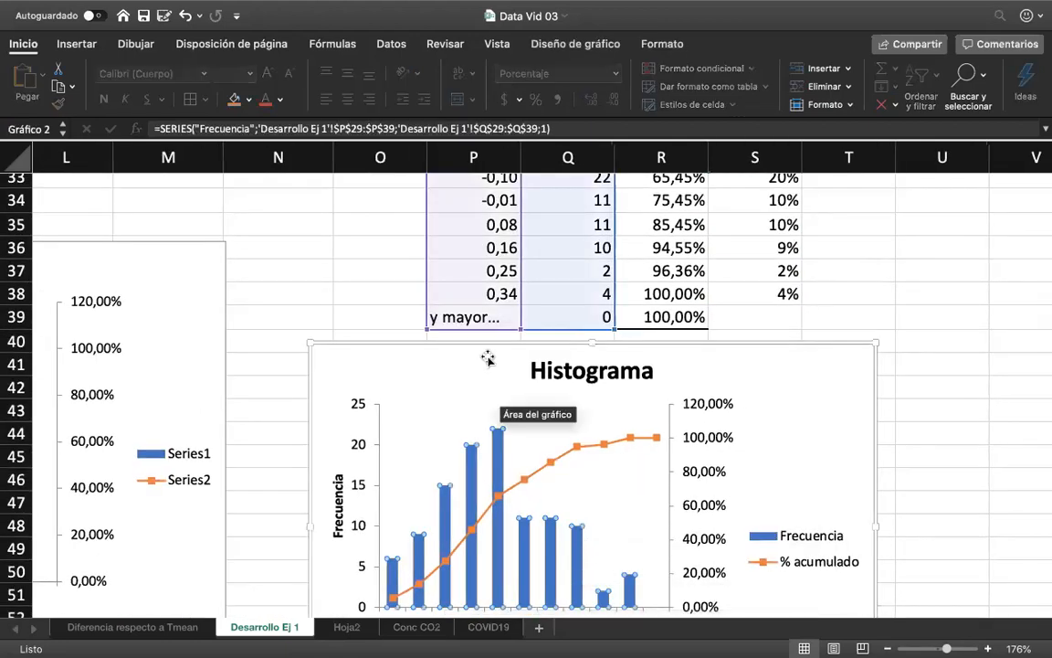
scroll(521, 336, "up", 3)
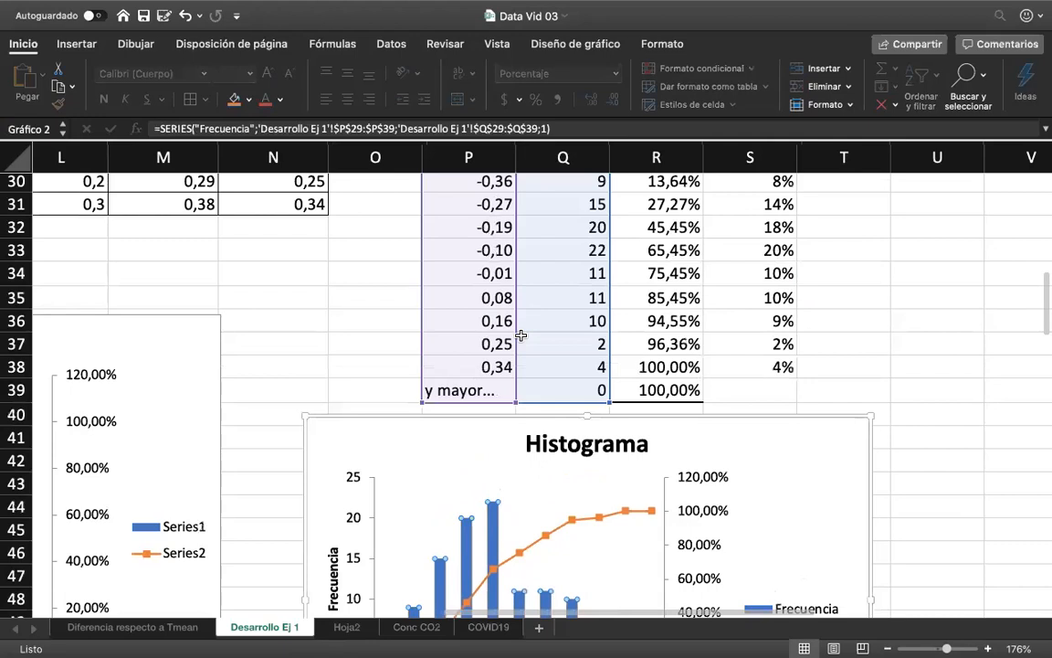
left_click_drag(609, 323, 722, 324)
left_click(838, 382)
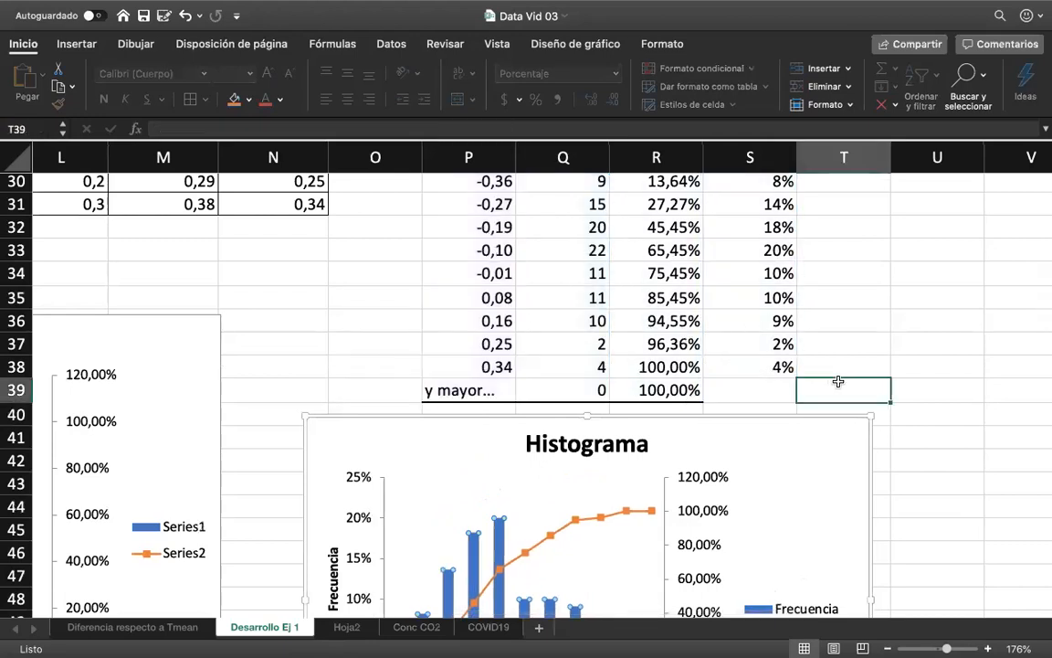
Examine the relative frequency bars, both vertical axes and the "y mayor..." category of the Dataset 2 histogram.
scroll(838, 380, "down", 5)
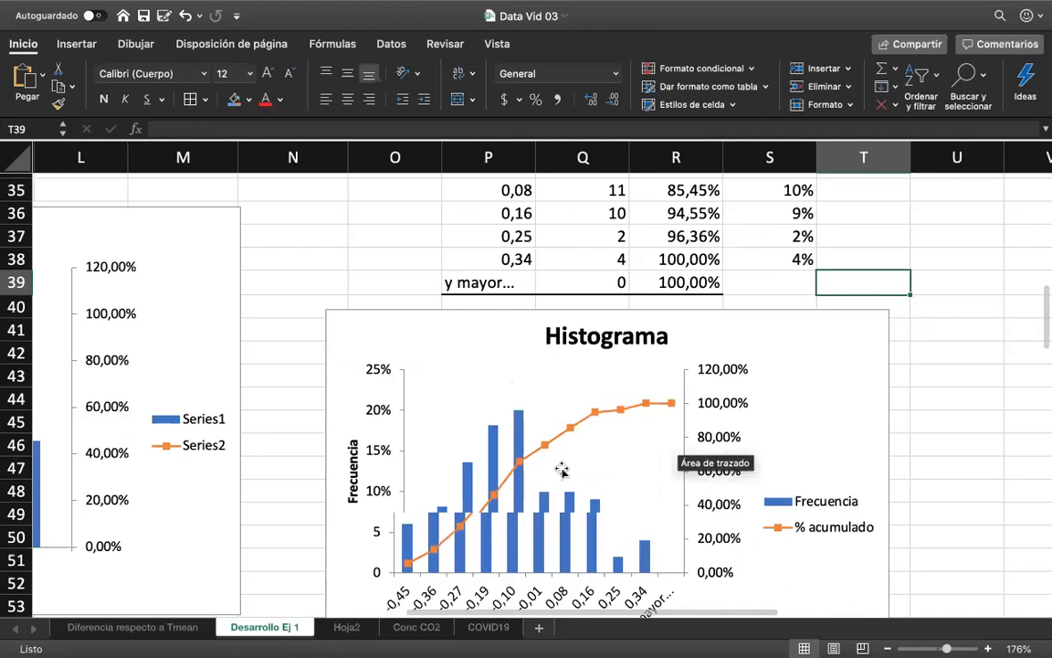
scroll(562, 471, "down", 3)
scroll(562, 471, "down", 3)
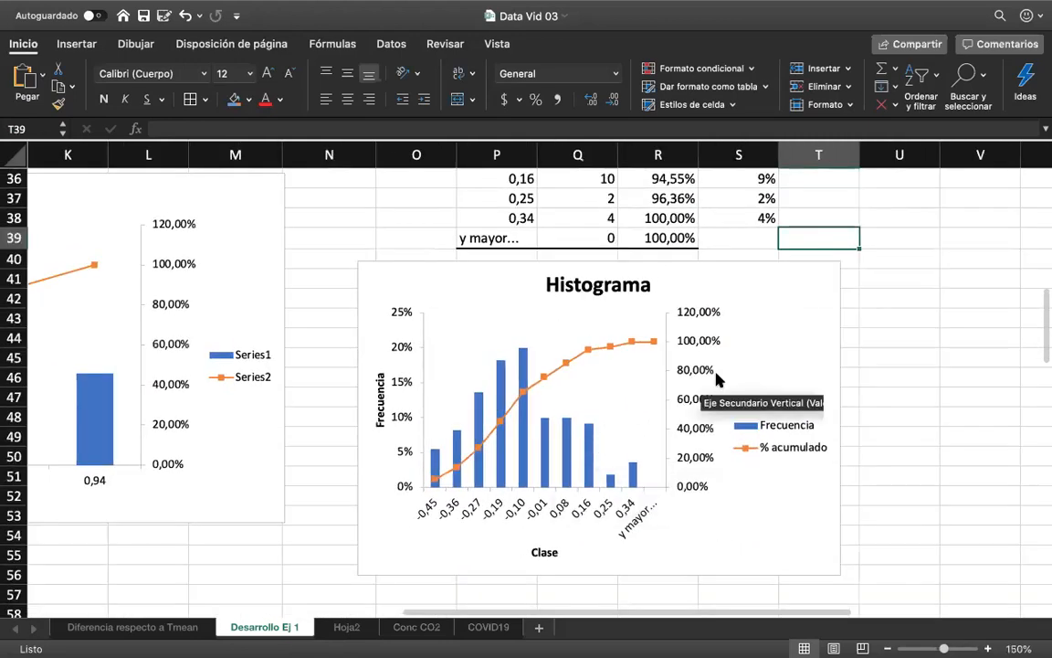
scroll(758, 300, "up", 1)
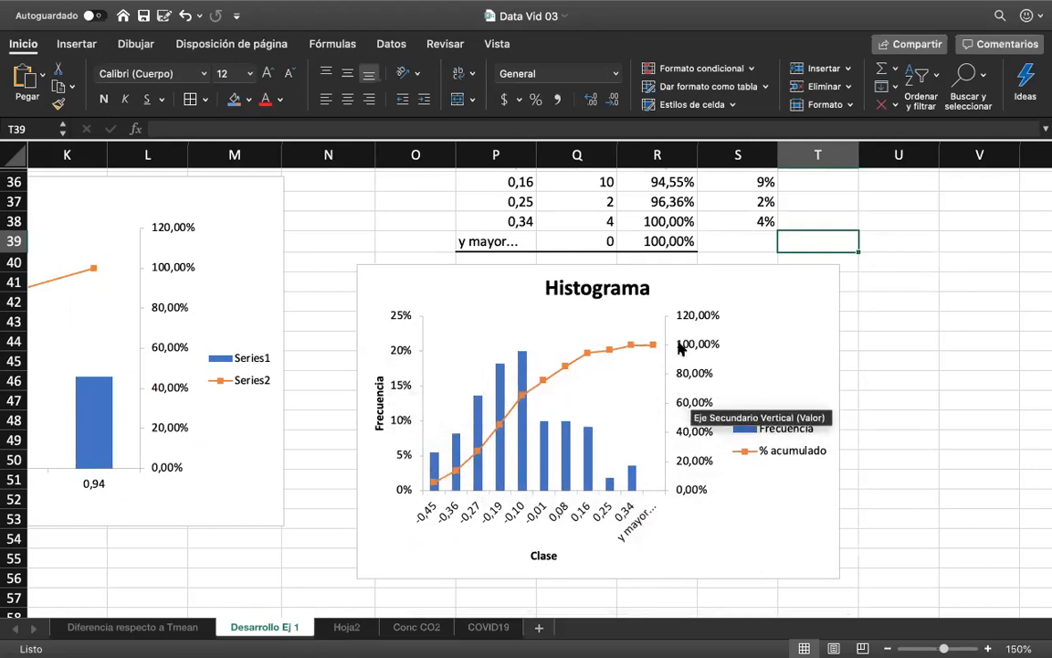
scroll(695, 393, "up", 5)
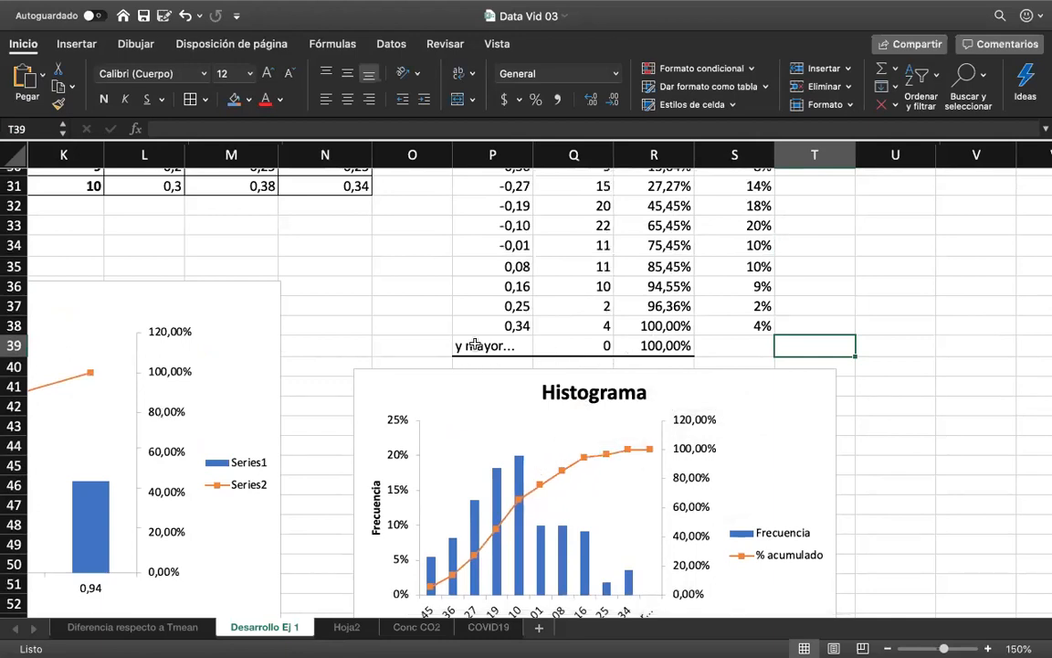
scroll(475, 344, "down", 1)
scroll(411, 328, "up", 5)
scroll(348, 305, "left", 2)
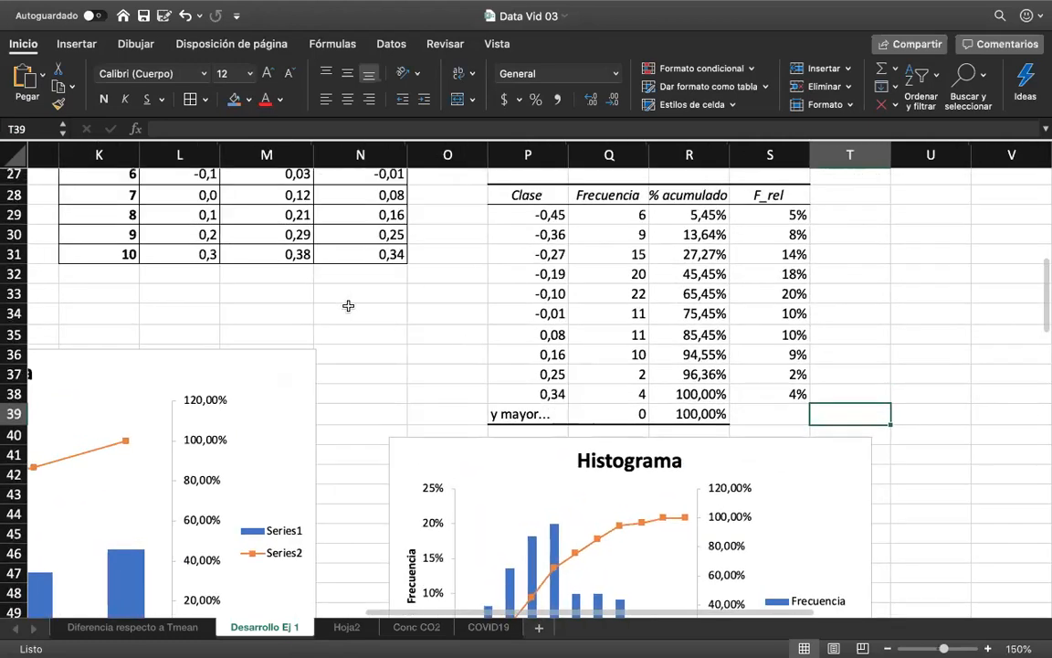
Check the formulas behind the upper limit of class 10 in M31 and the Max value in M16.
left_click(298, 253)
scroll(301, 254, "up", 8)
scroll(301, 254, "left", 1)
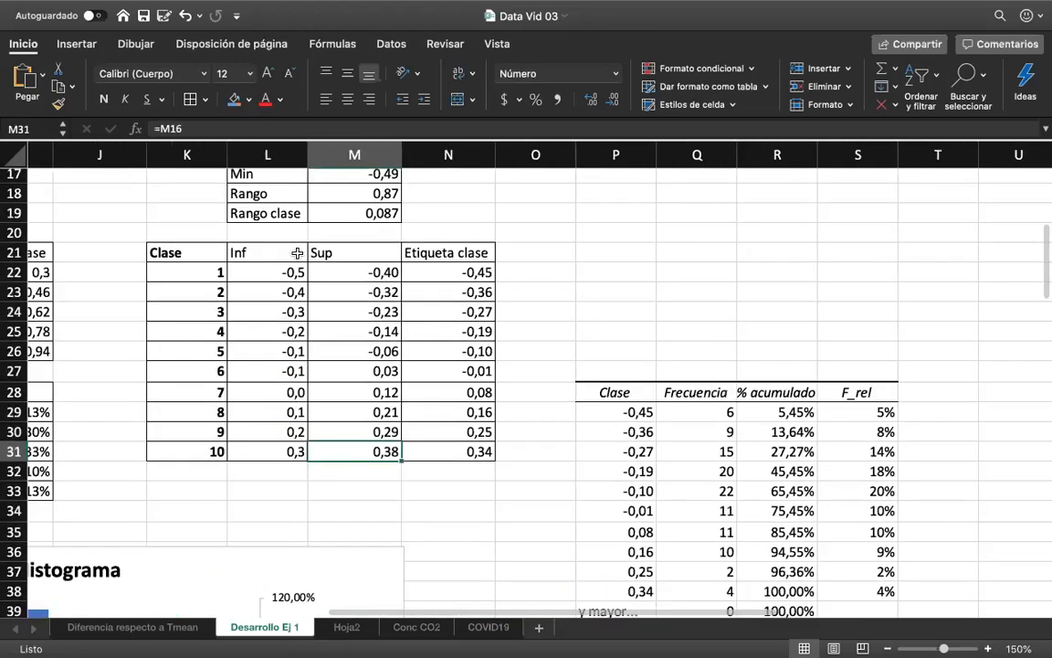
left_click(351, 238)
scroll(352, 239, "down", 5)
scroll(352, 240, "right", 1)
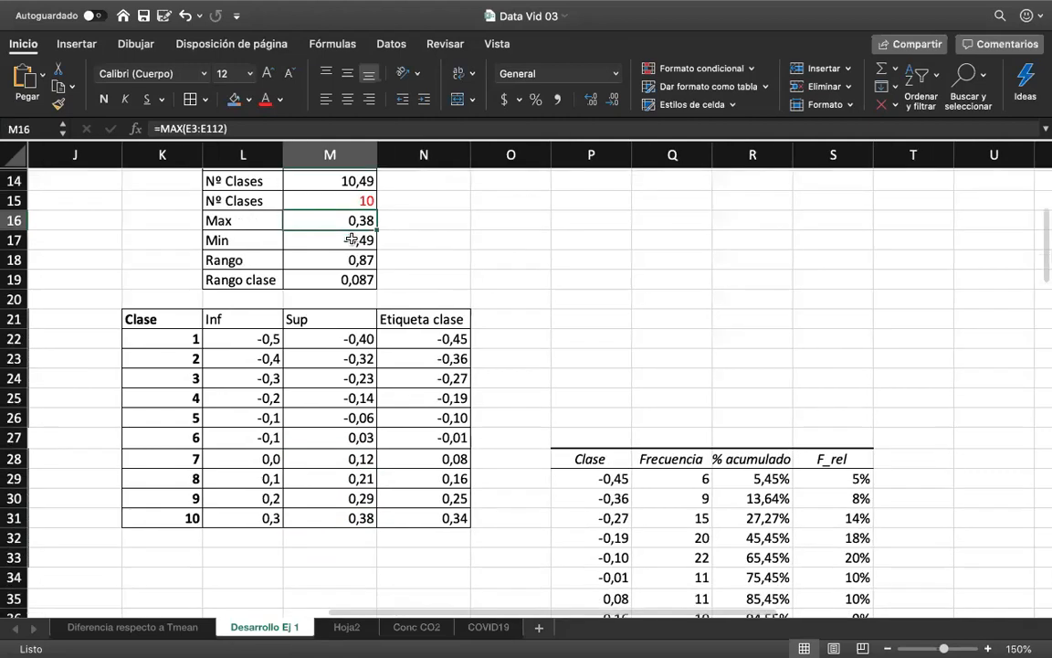
Shorten the category and value ranges of the Dataset 2 histogram's Frecuencia series to P29:P38 and S29:S38, excluding the "y mayor..." row.
left_click(539, 487)
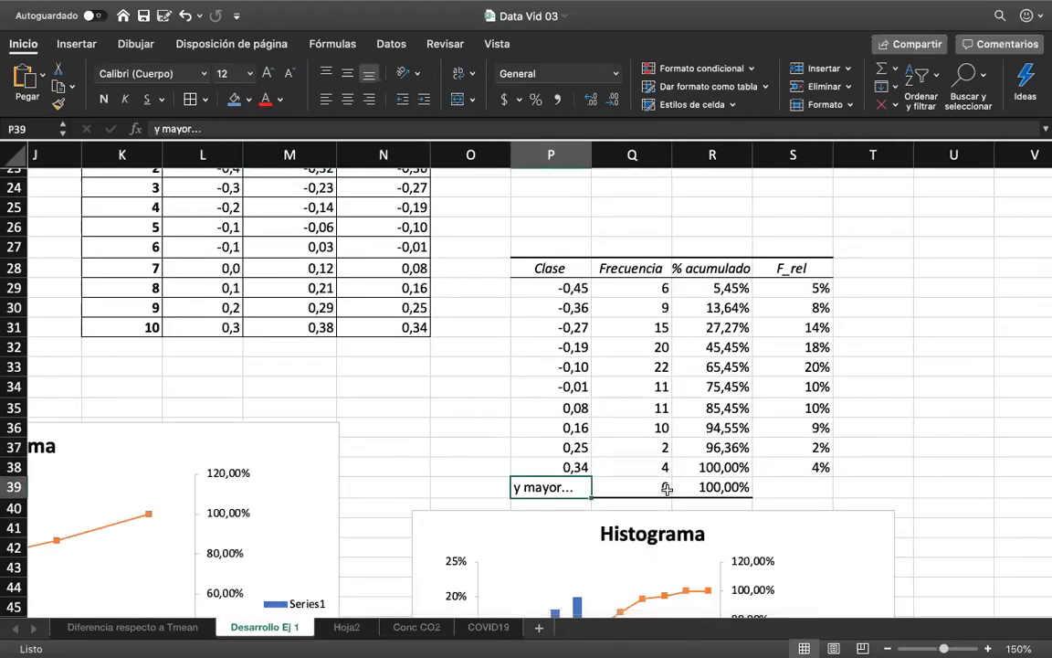
scroll(676, 487, "down", 2)
scroll(686, 487, "left", 1)
scroll(692, 487, "down", 4)
scroll(692, 487, "right", 1)
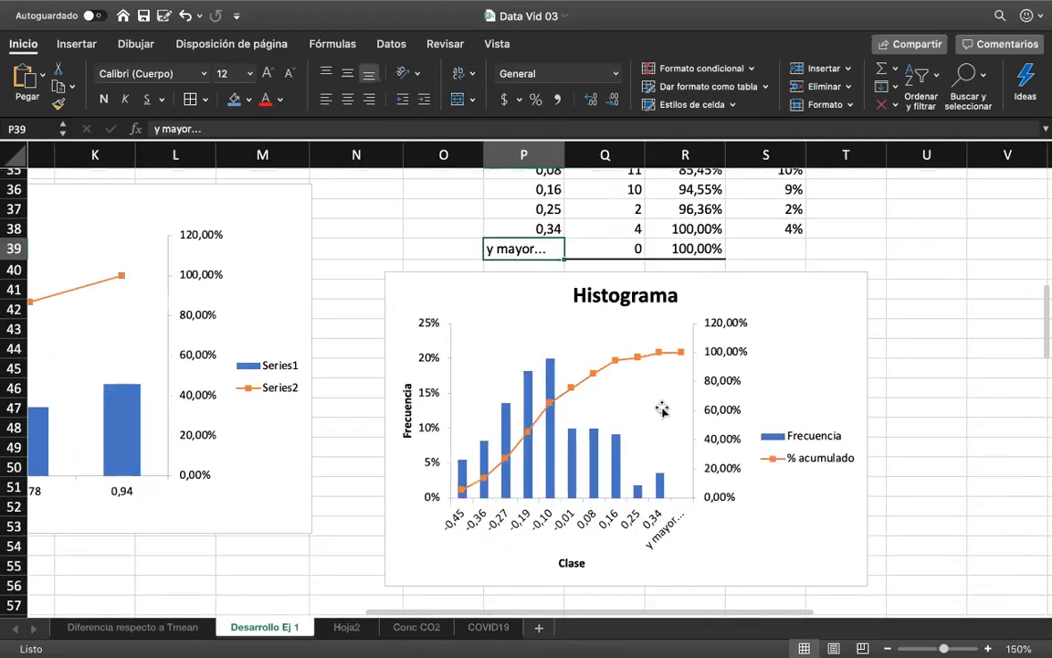
left_click(662, 491)
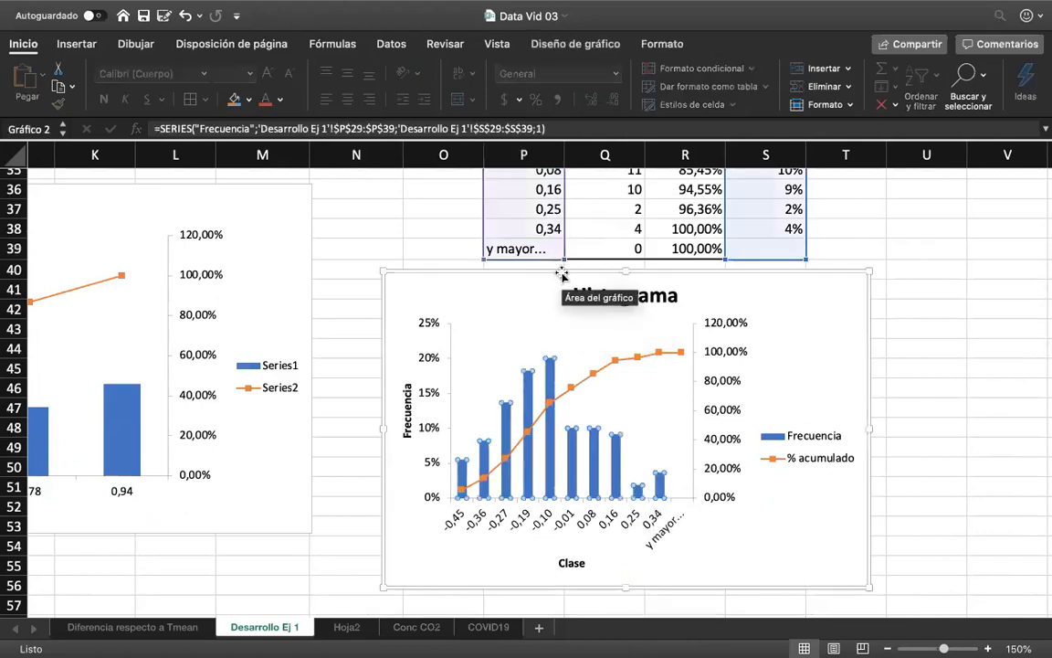
scroll(589, 292, "up", 2)
scroll(590, 292, "left", 1)
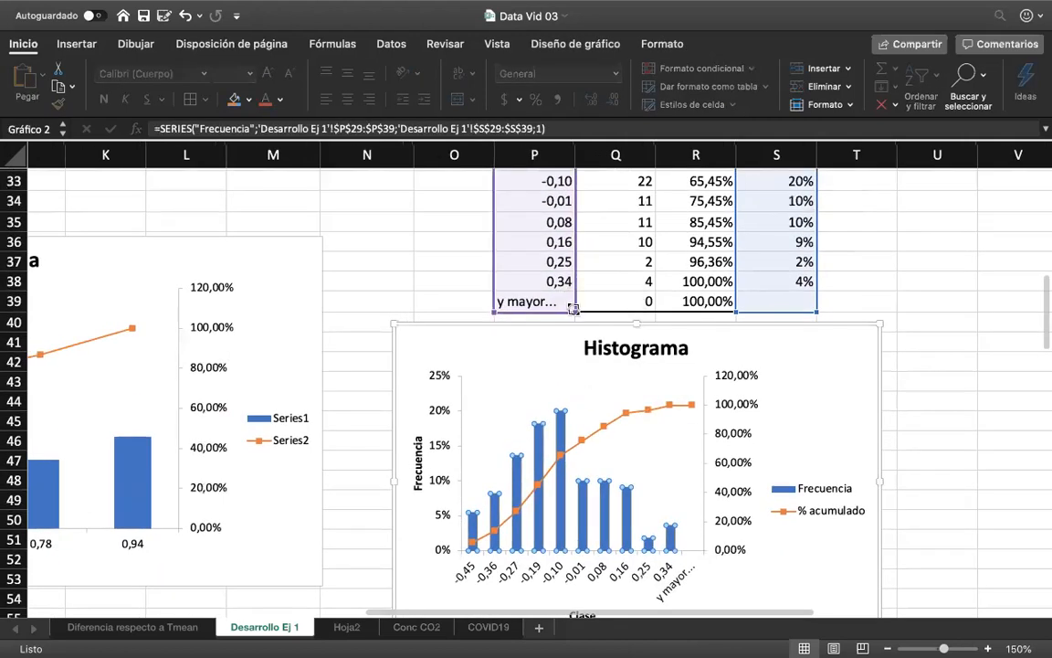
left_click_drag(575, 311, 573, 291)
left_click_drag(816, 312, 815, 295)
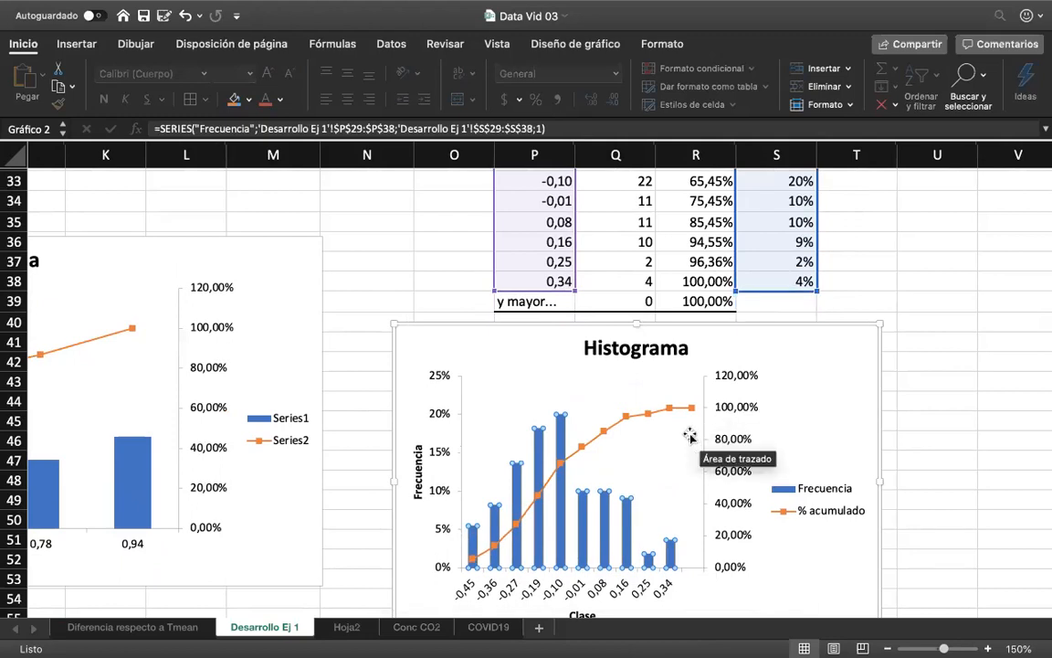
Shorten the % acumulado series' ranges in the Dataset 2 histogram to P29:P38 and R29:R38.
left_click(668, 410)
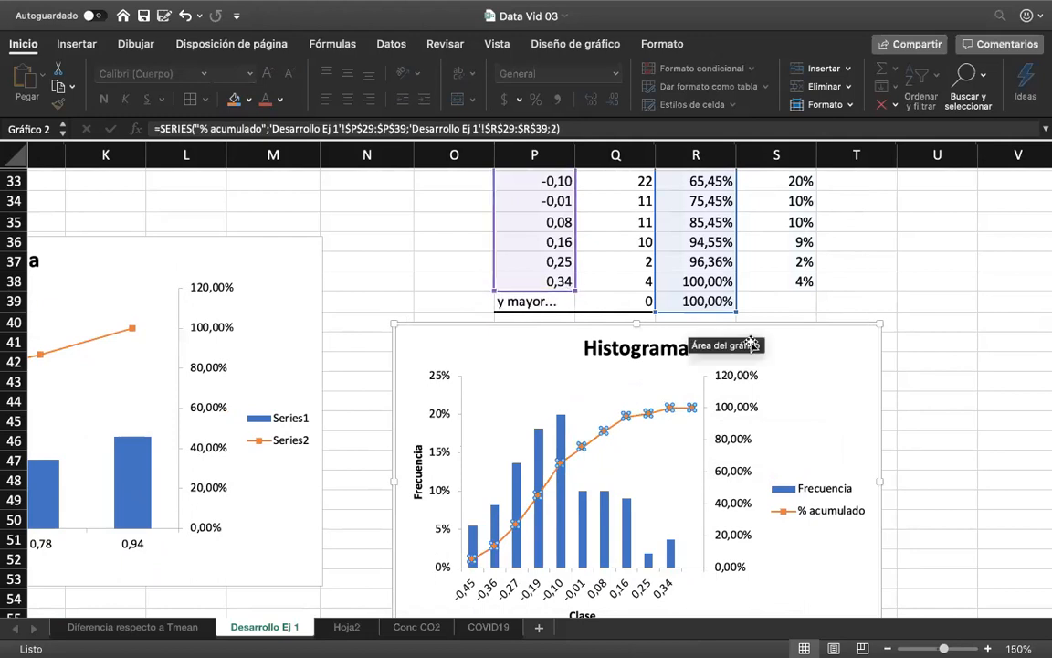
left_click(738, 309)
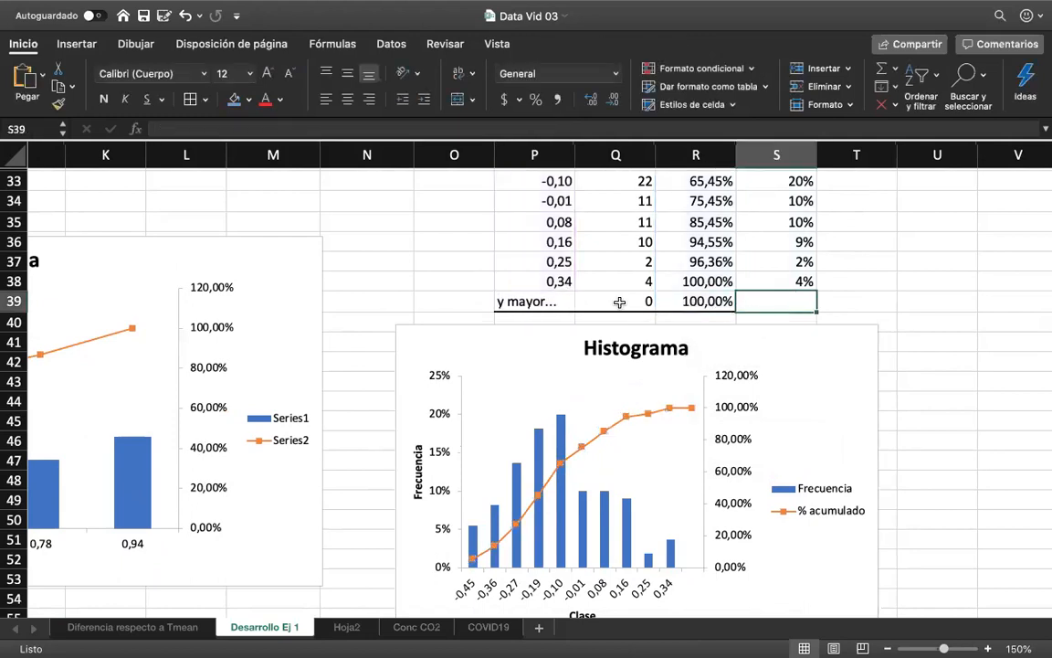
left_click(649, 415)
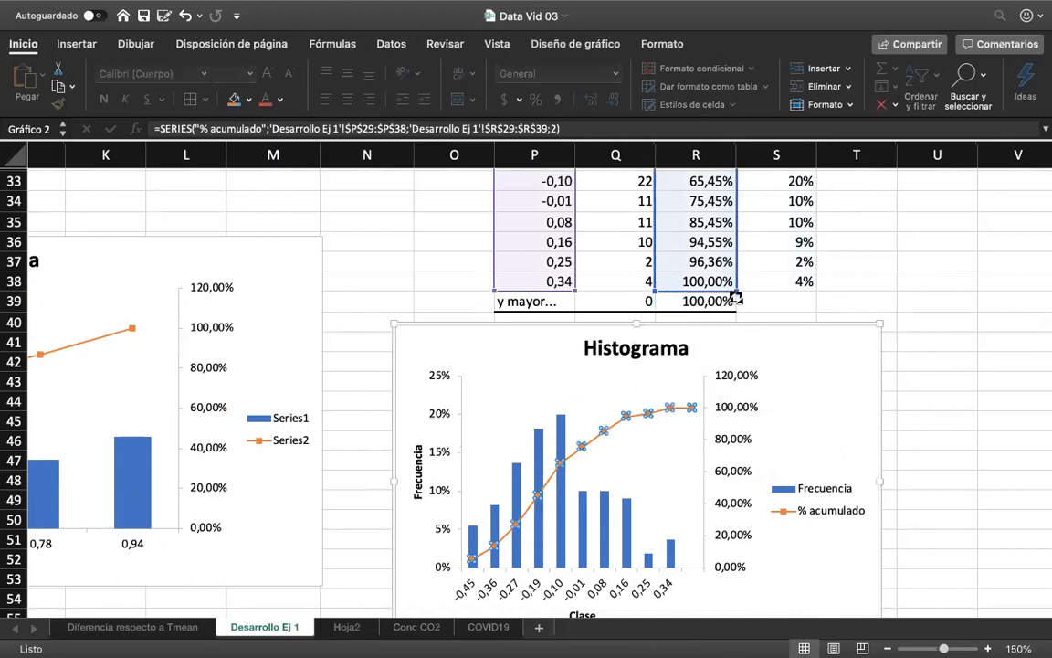
left_click(777, 298)
scroll(788, 409, "down", 4)
scroll(788, 409, "left", 2)
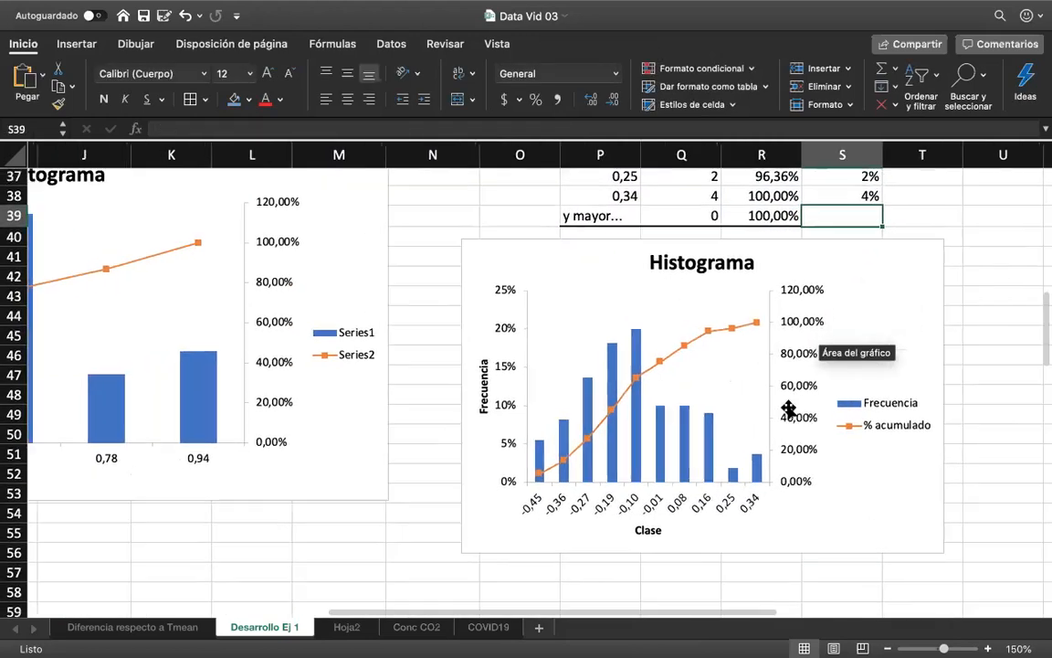
Move the Dataset 2 histogram beneath the Dataset 1 histogram, aligned with its side edge, and widen it.
scroll(472, 407, "up", 2)
scroll(472, 408, "left", 1)
scroll(471, 408, "up", 4)
scroll(472, 408, "left", 2)
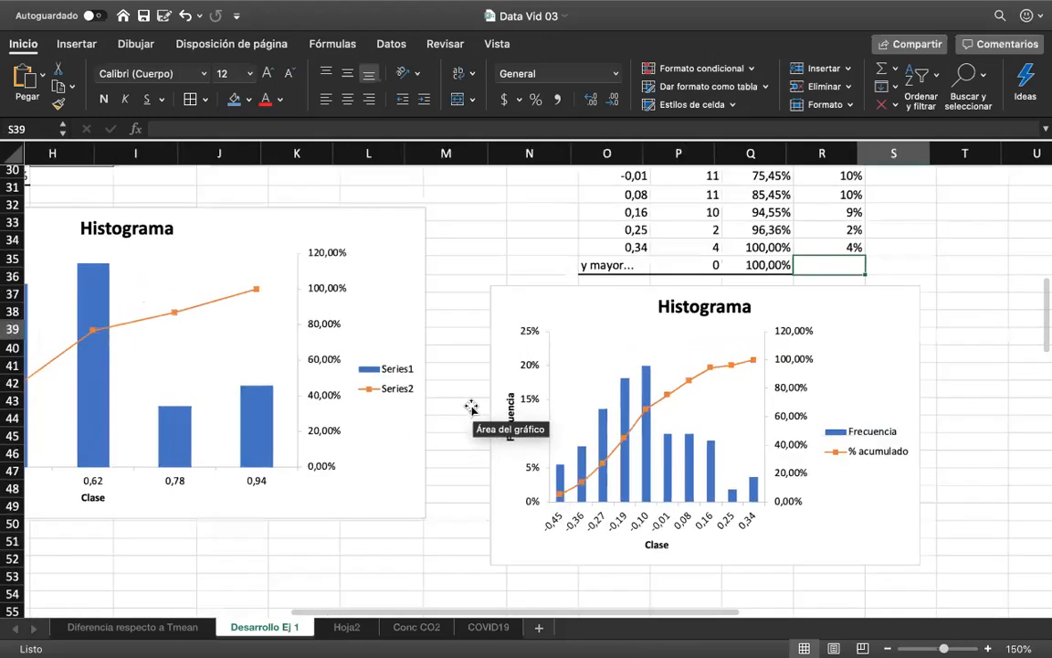
scroll(472, 407, "up", 3)
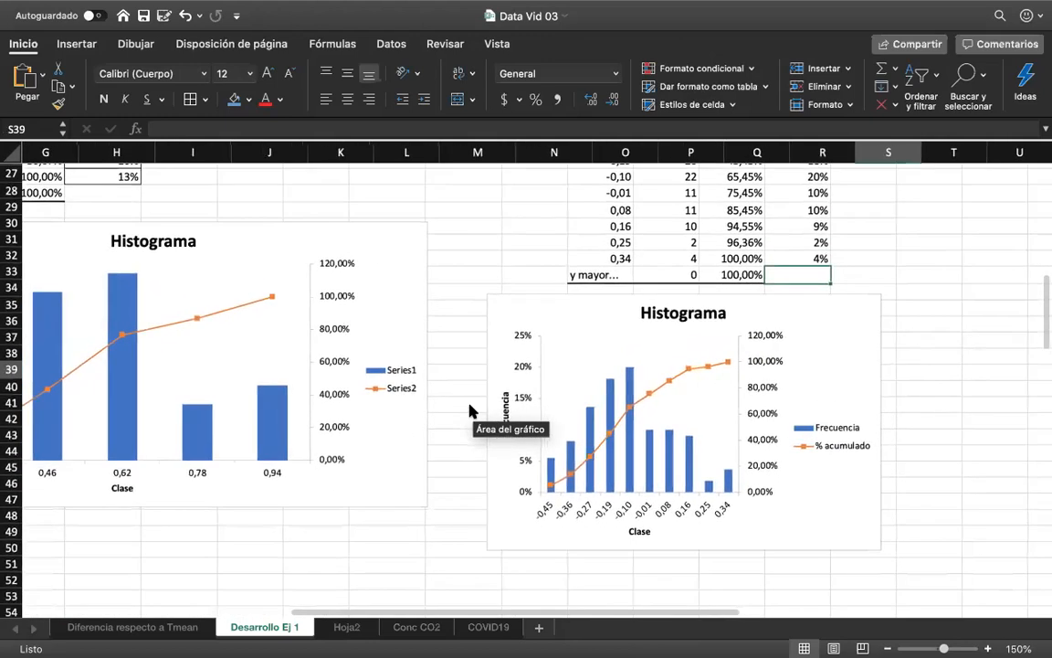
scroll(471, 407, "left", 1)
scroll(471, 407, "down", 2)
scroll(472, 408, "left", 1)
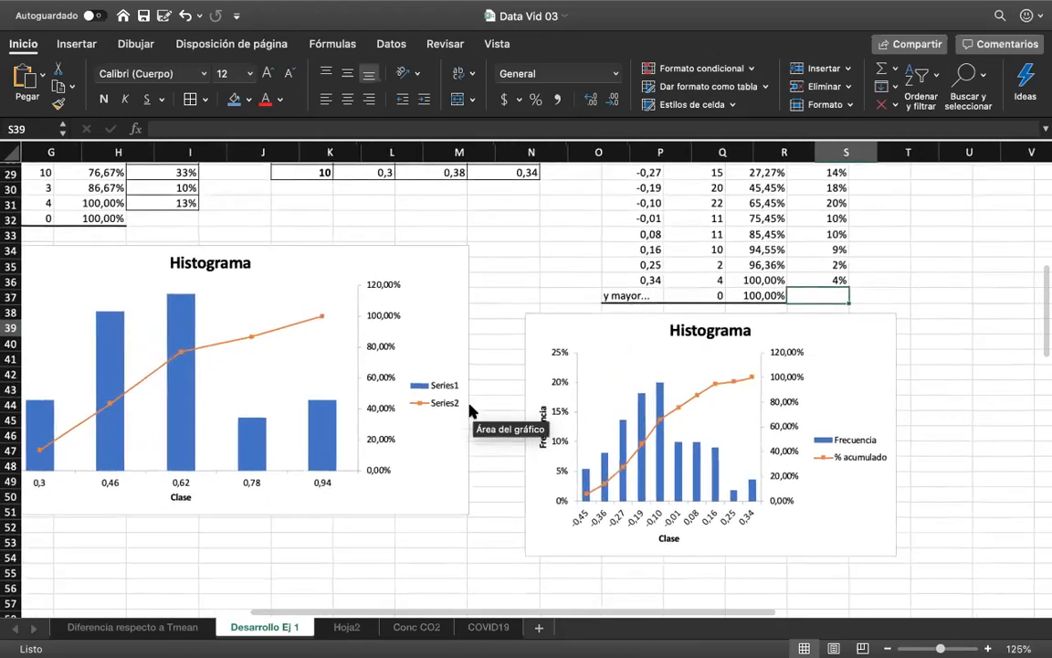
scroll(472, 407, "down", 2)
left_click_drag(565, 335, 72, 473)
scroll(187, 470, "down", 3)
left_click_drag(359, 473, 503, 478)
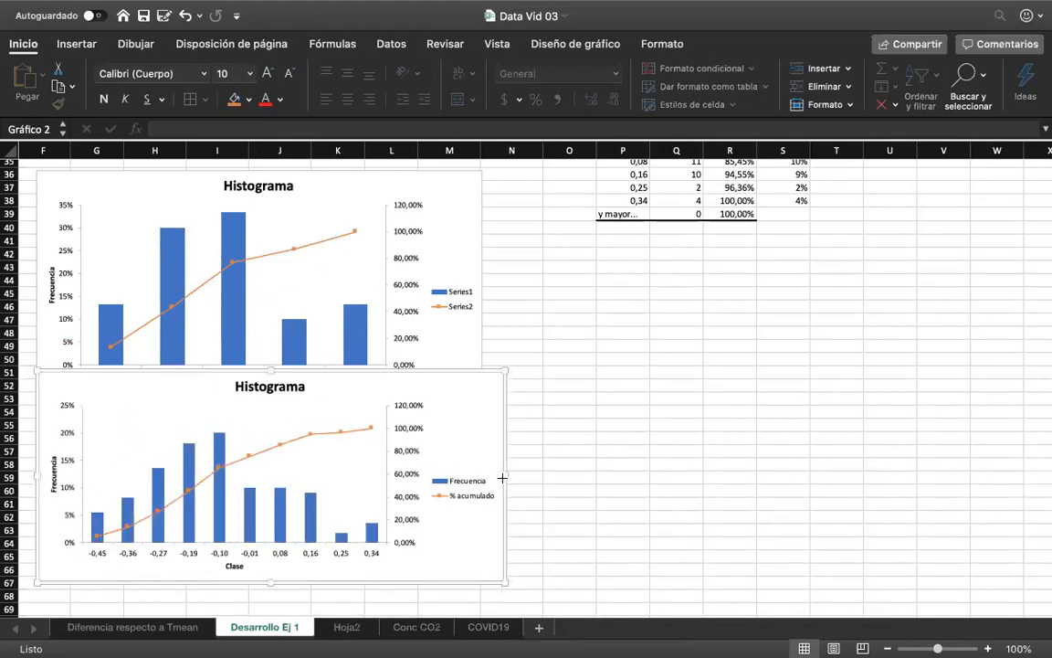
Narrow the Dataset 2 histogram to about the width of the Dataset 1 chart and move it down, clear of that chart's class axis.
scroll(292, 408, "down", 2)
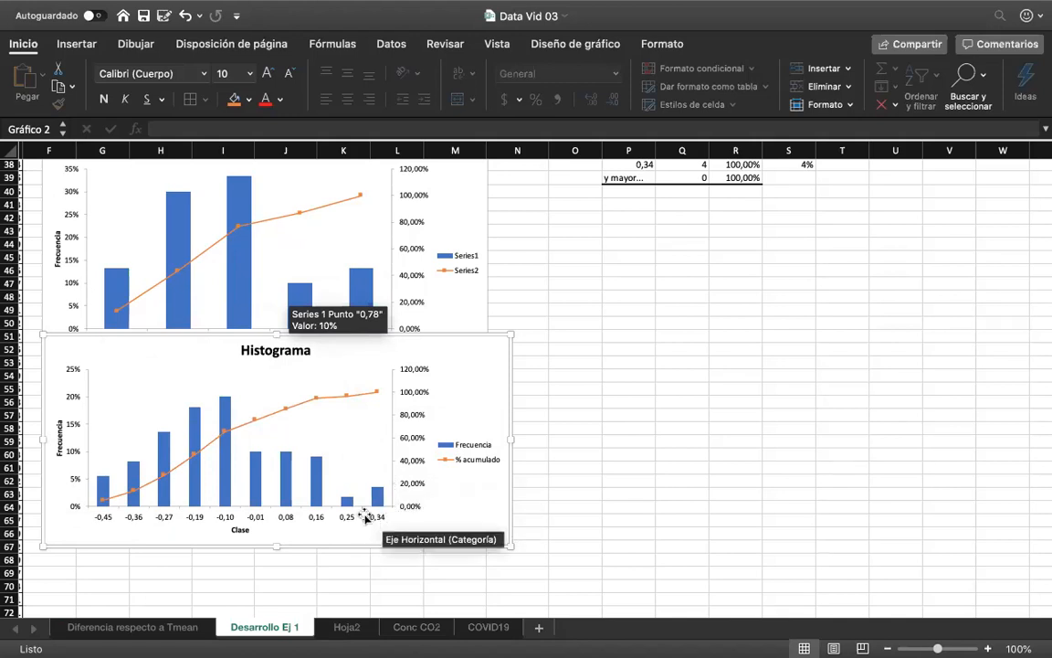
scroll(381, 516, "down", 1)
scroll(381, 516, "left", 1)
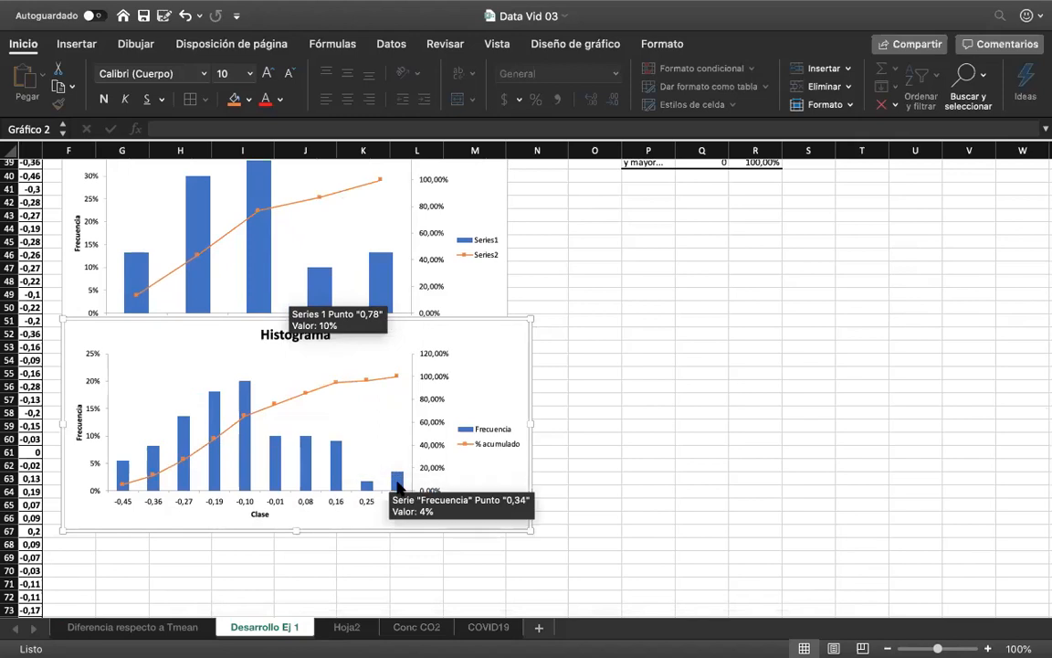
scroll(397, 487, "up", 2)
scroll(398, 487, "right", 1)
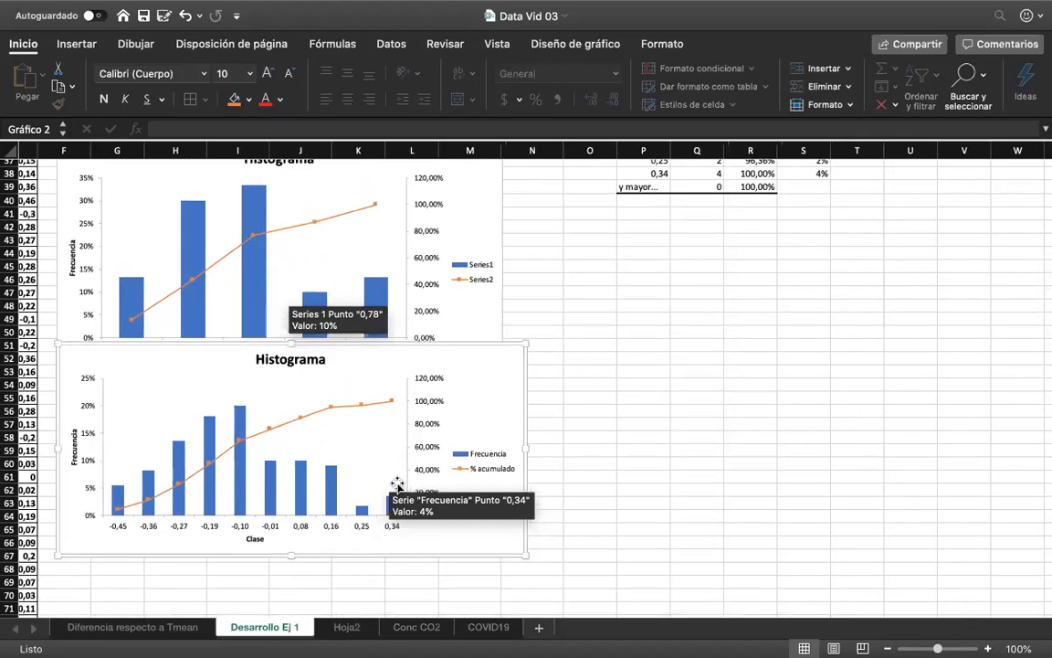
left_click(593, 448)
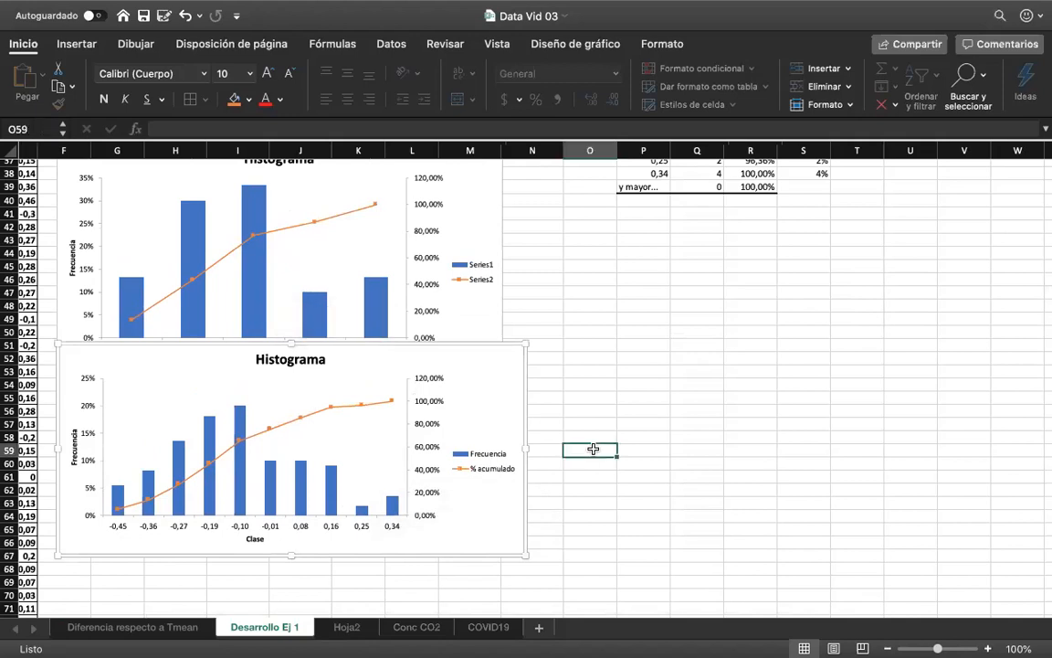
left_click(496, 380)
left_click_drag(522, 449, 505, 449)
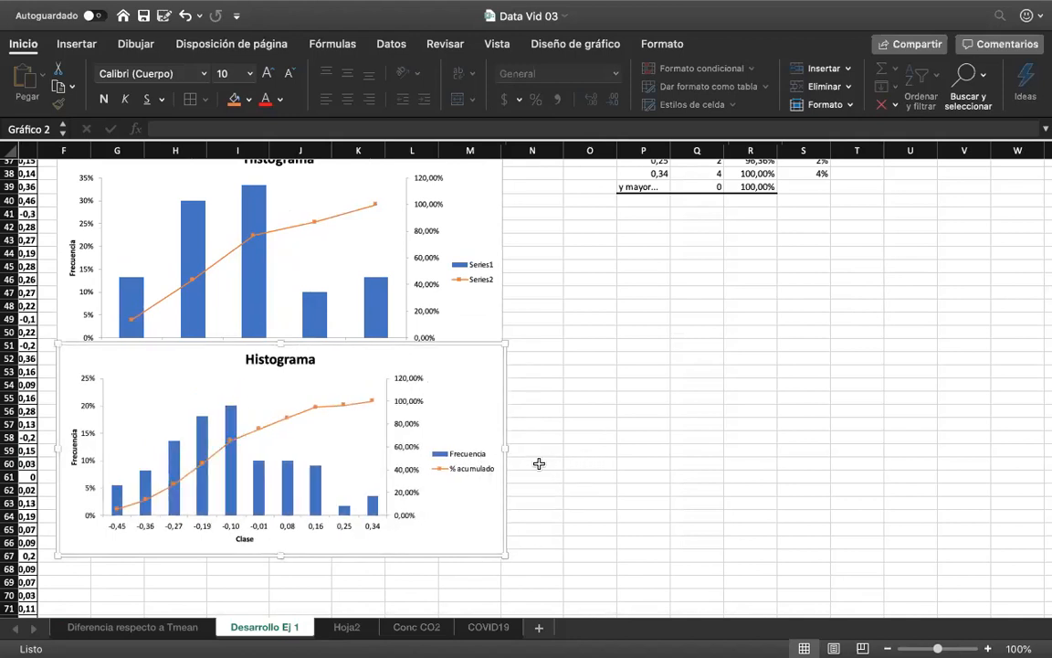
left_click_drag(362, 344, 356, 374)
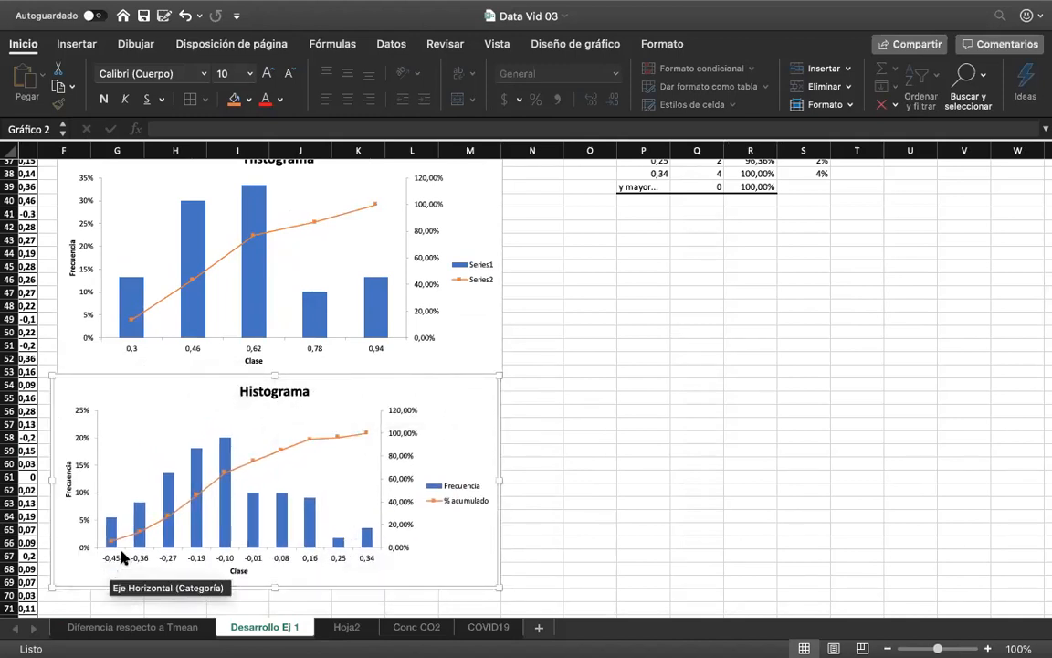
Compare the cumulative frequency curves of the stacked Dataset 1 and Dataset 2 histograms with their frequency tables.
left_click(560, 381)
scroll(562, 381, "up", 2)
scroll(562, 381, "right", 2)
scroll(562, 381, "up", 3)
scroll(562, 384, "down", 1)
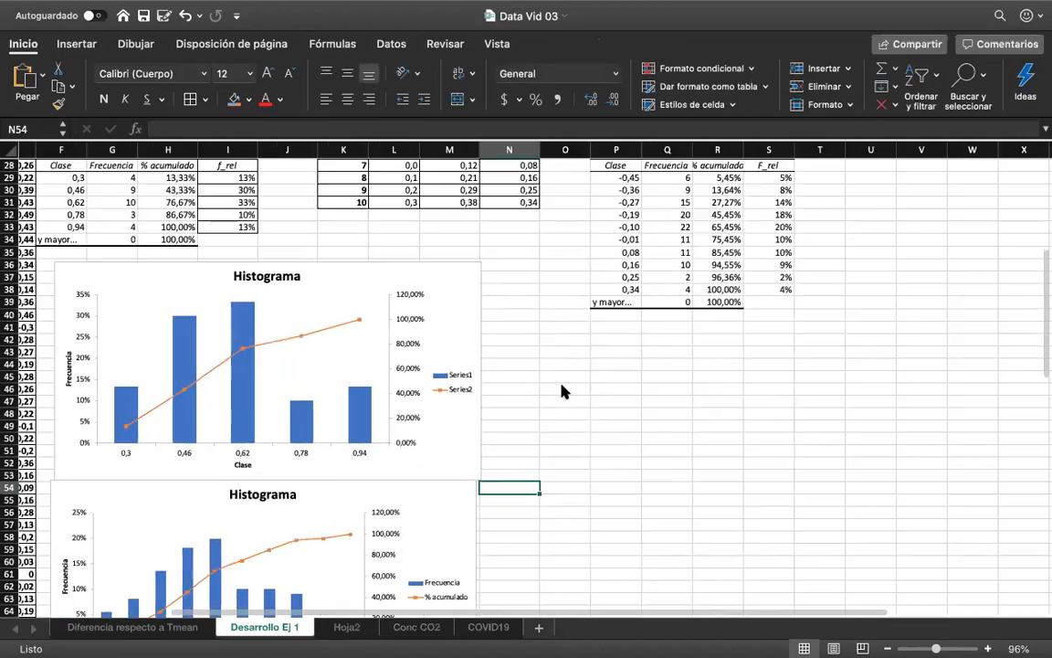
scroll(562, 391, "down", 1)
scroll(562, 391, "left", 1)
mouse_move(341, 306)
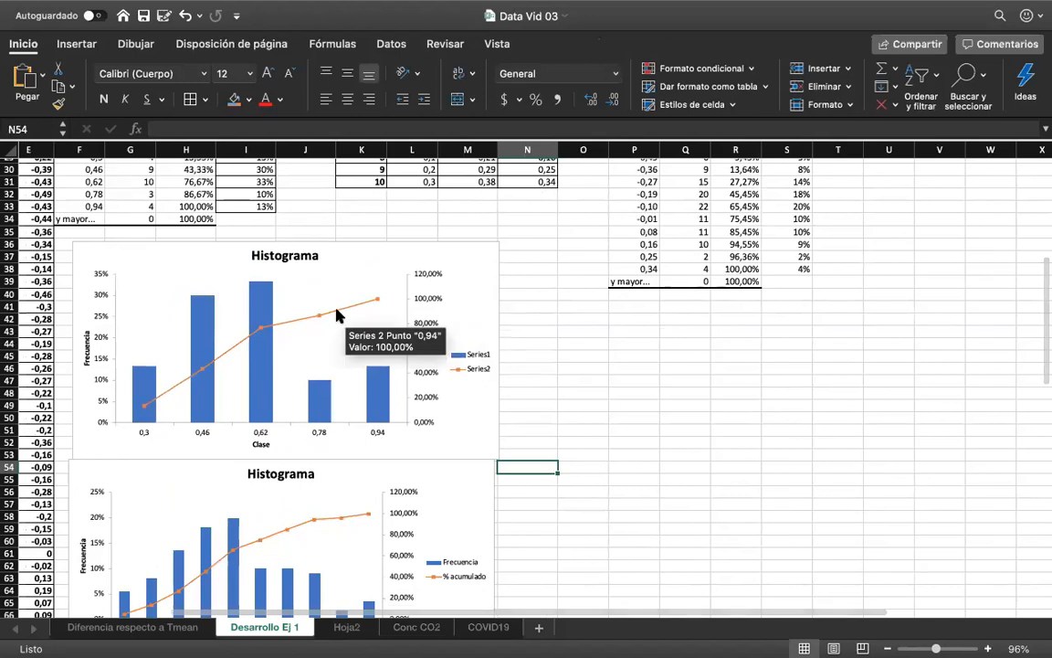
Enter the heading "Dataset 1" in cell O42, below the Dataset 2 frequency table.
left_click(595, 344)
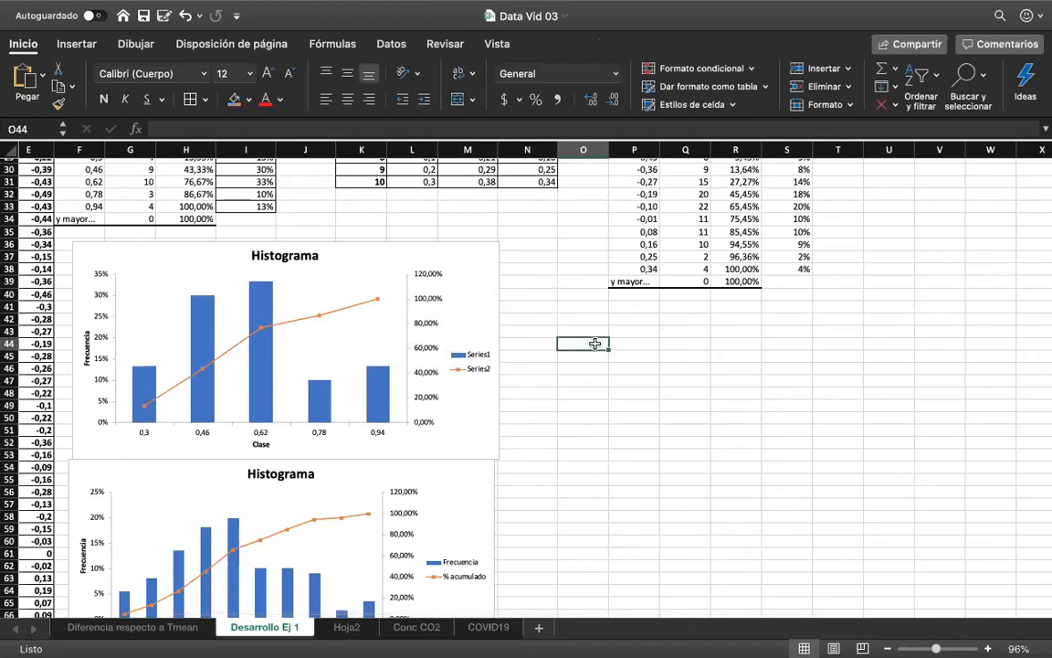
mouse_move(254, 354)
key("Up")
key("Right")
key("Left")
key("Up")
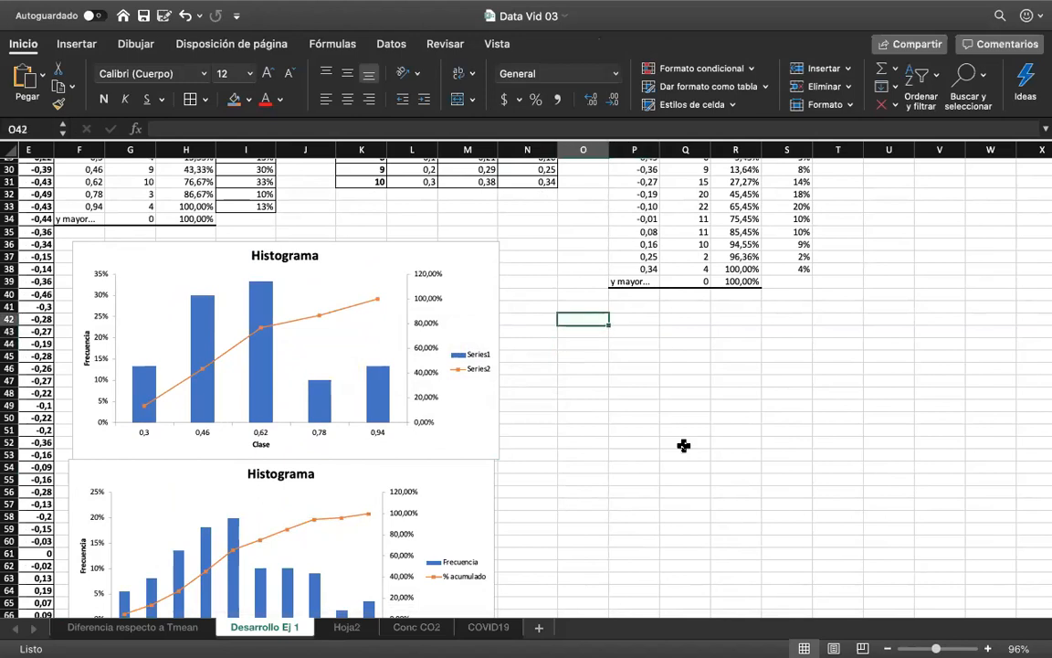
type("Dataset 1")
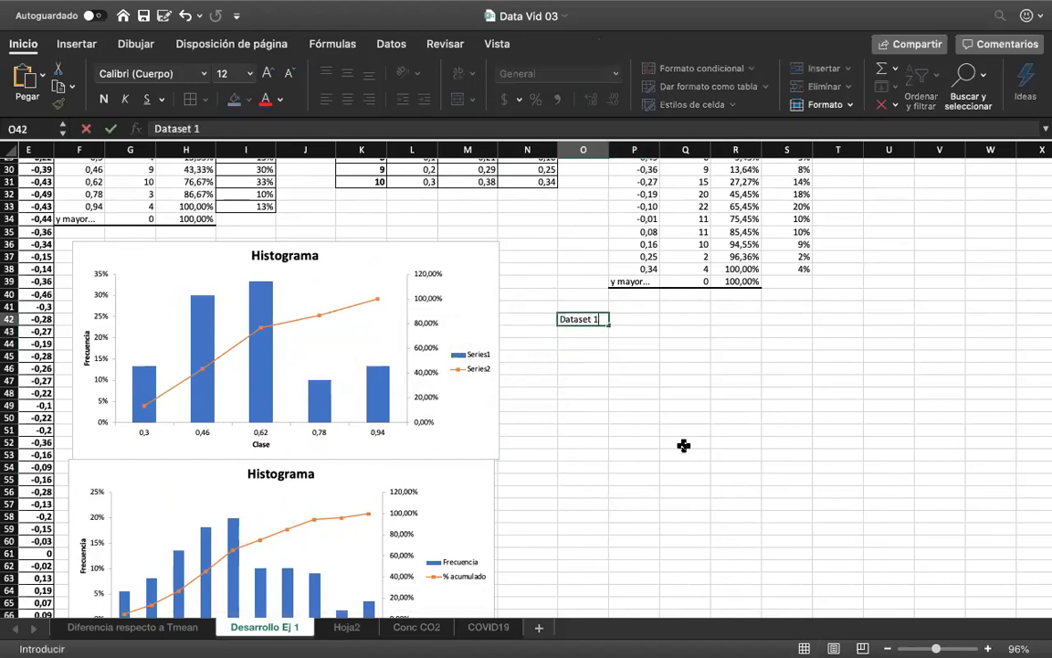
key("Return")
Link O43 to the first Dataset 1 class mark with =F29 and copy the formula down through O47.
type("=")
scroll(683, 445, "up", 3)
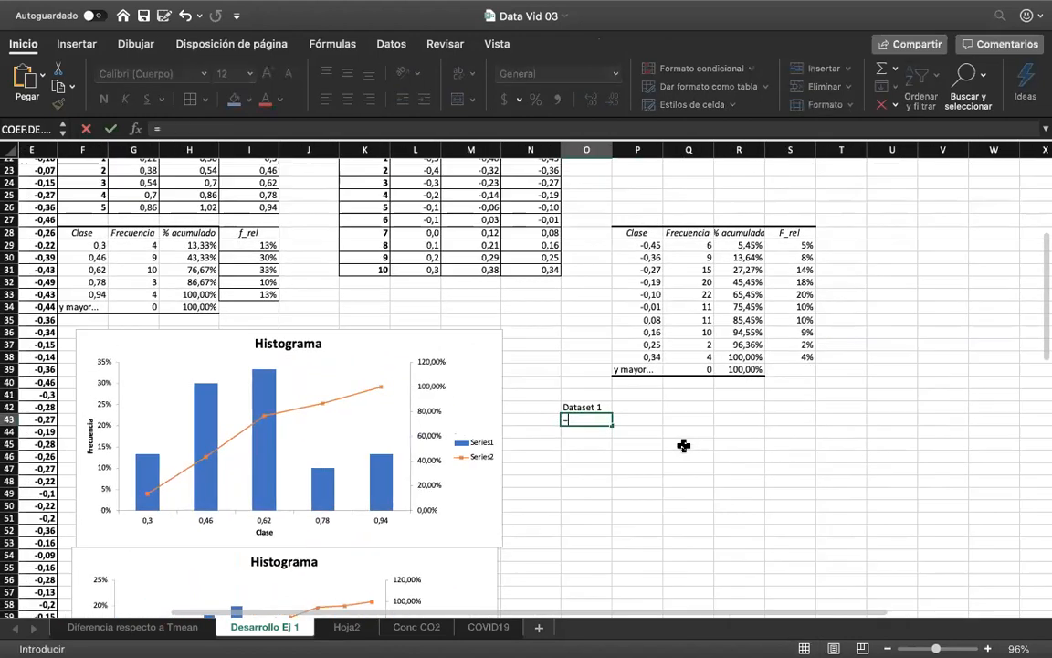
left_click(96, 246)
key("Return")
key("Up")
key("ctrl+c")
key("shift+Down")
key("shift+Down")
key("shift+Down")
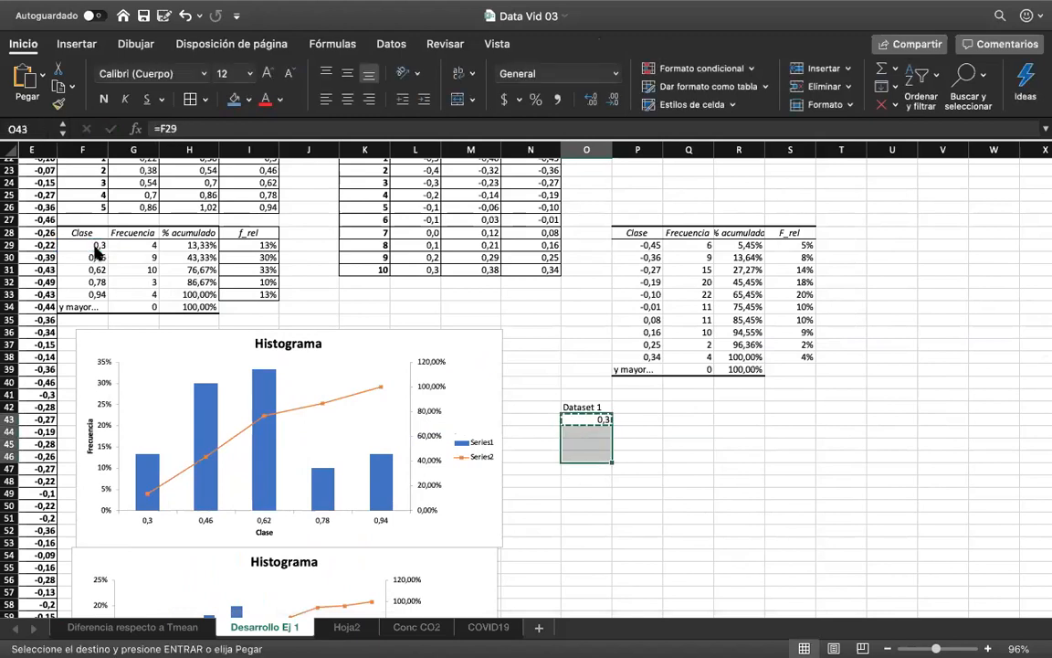
key("Return")
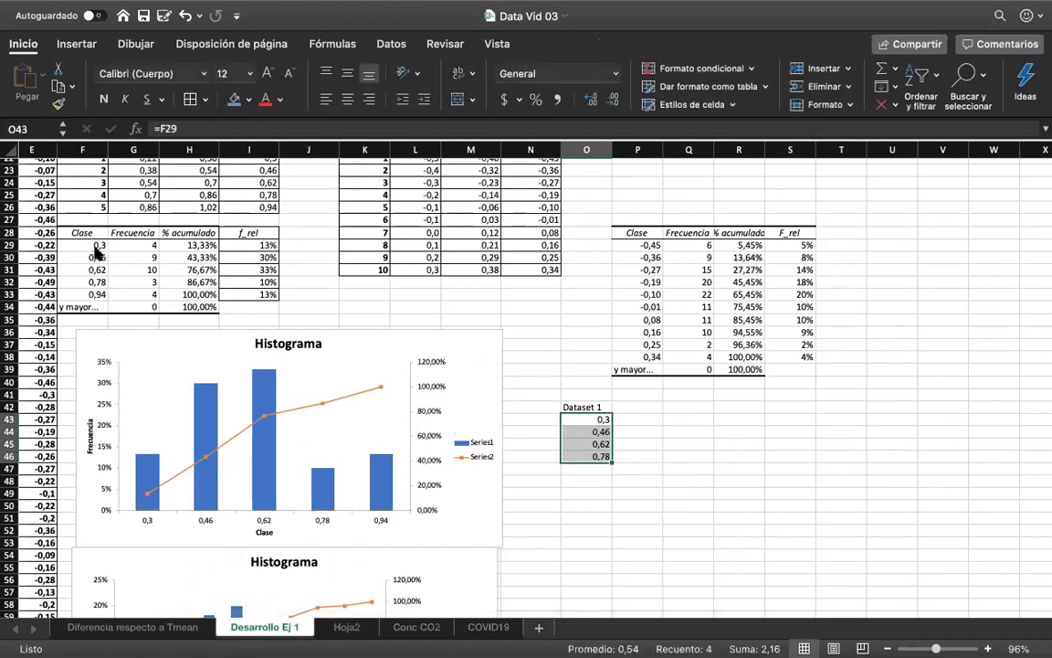
key("Down")
key("Down")
key("Down")
key("ctrl+c")
key("Down")
key("ctrl+v")
Enter the column header "F_acumulada" in P42, beside the Dataset 1 heading.
key("Up")
key("Up")
key("Up")
key("Up")
key("Up")
key("Right")
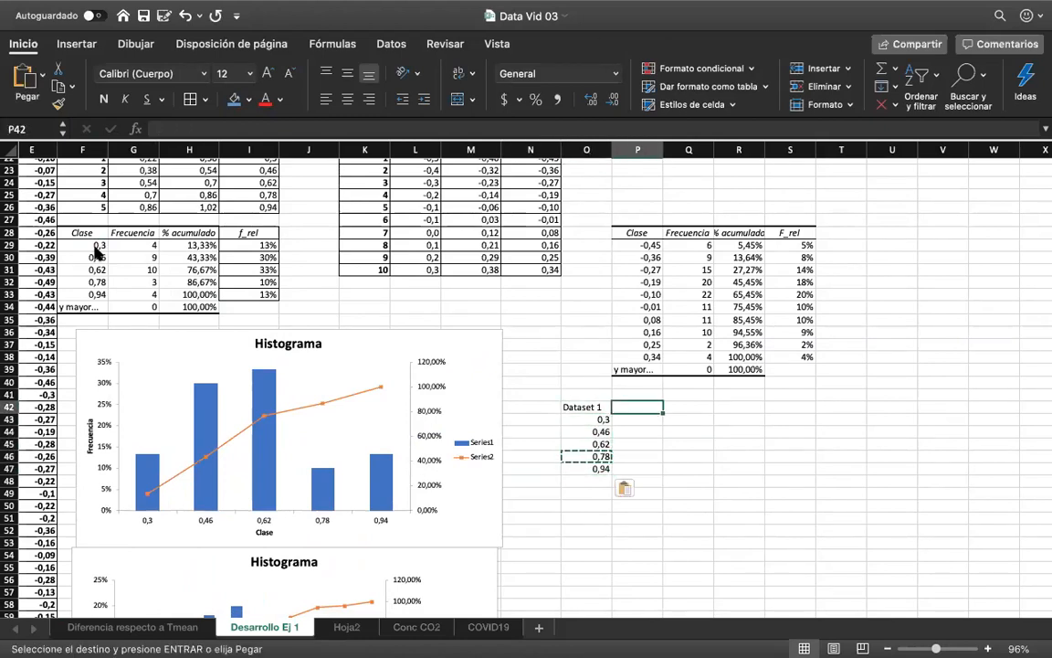
type("F_acumulada")
key("Return")
Link P43 to the first Dataset 1 % acumulado value with =H29 and copy the formula down through P47.
type("=M43")
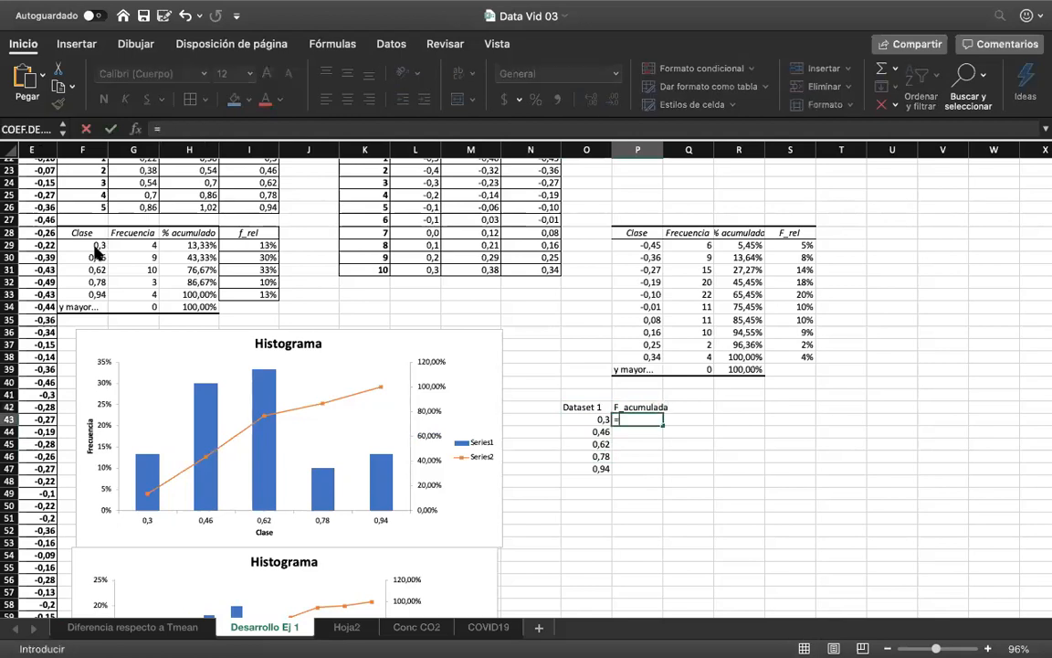
key("Up")
key("Up")
key("Up")
key("Up")
key("Up")
key("Up")
key("Up")
key("Up")
key("Up")
key("Up")
key("Left")
key("Left")
key("Left")
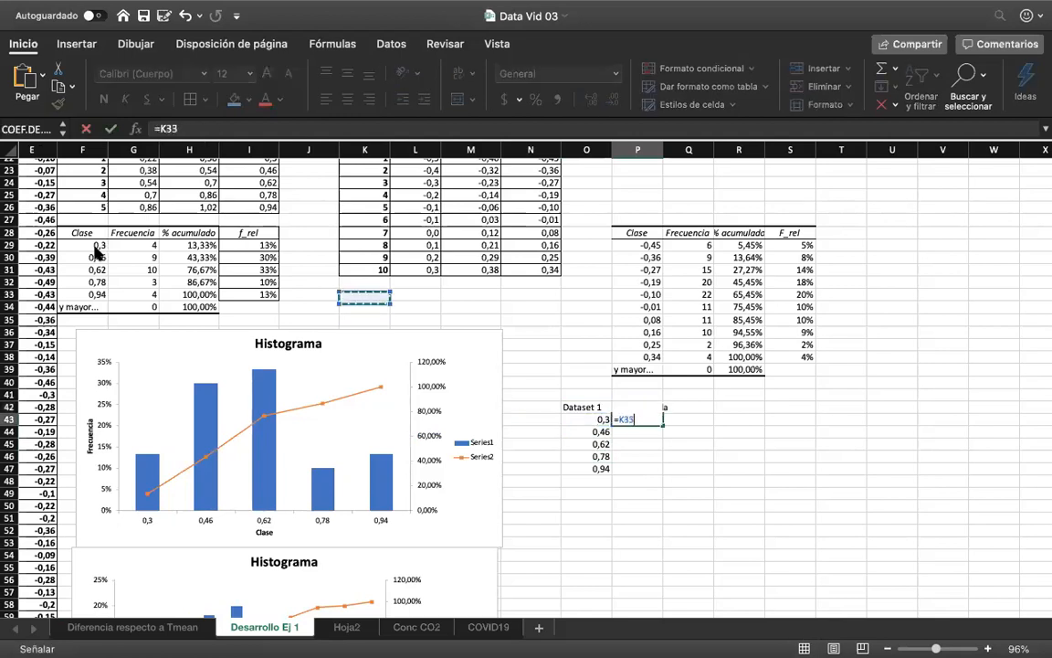
key("Return")
key("Up")
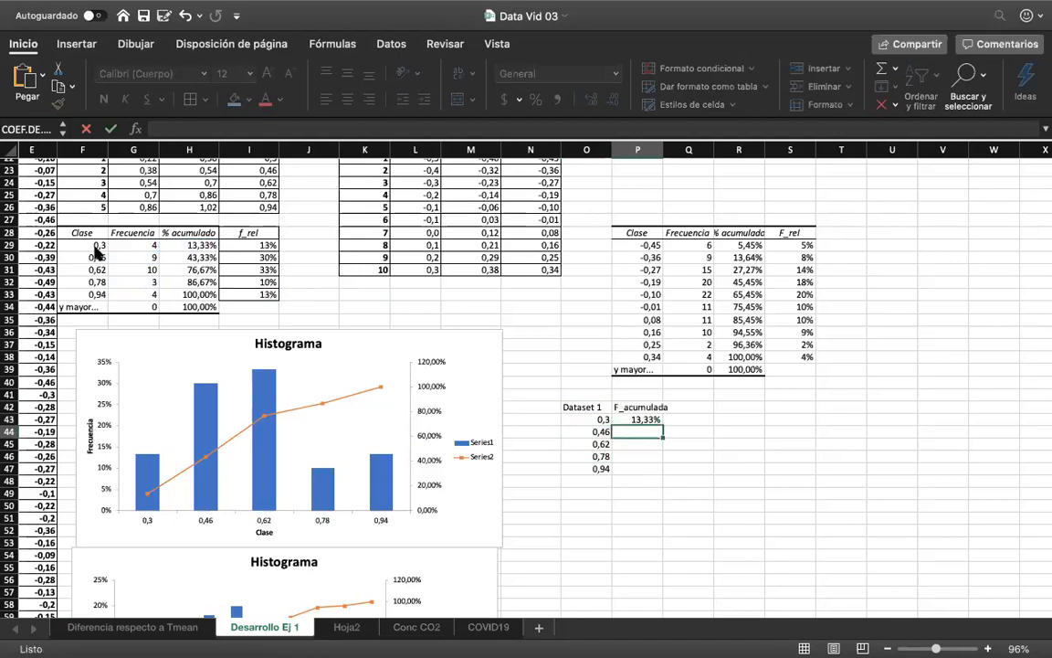
key("super+c")
key("shift+Down")
key("shift+Down")
key("shift+Down")
key("Return")
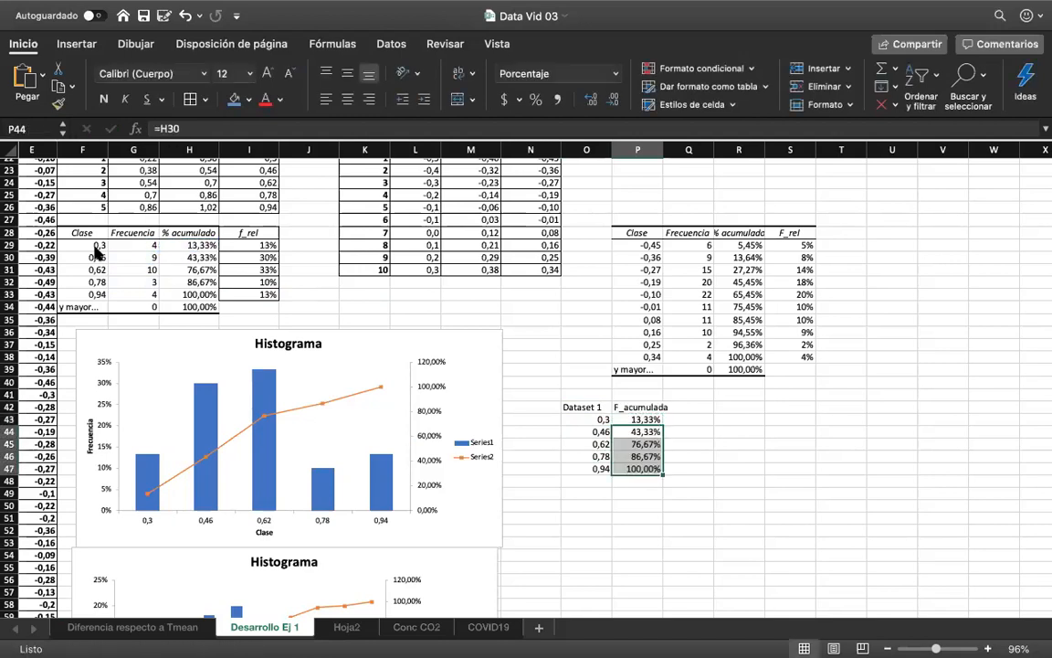
Move the "Dataset 1" heading up to O41 and enter "Et.Clase (ºC)" as the class mark header in O42.
left_click(594, 405)
left_click_drag(594, 406, 599, 394)
left_click(600, 406)
type("C")
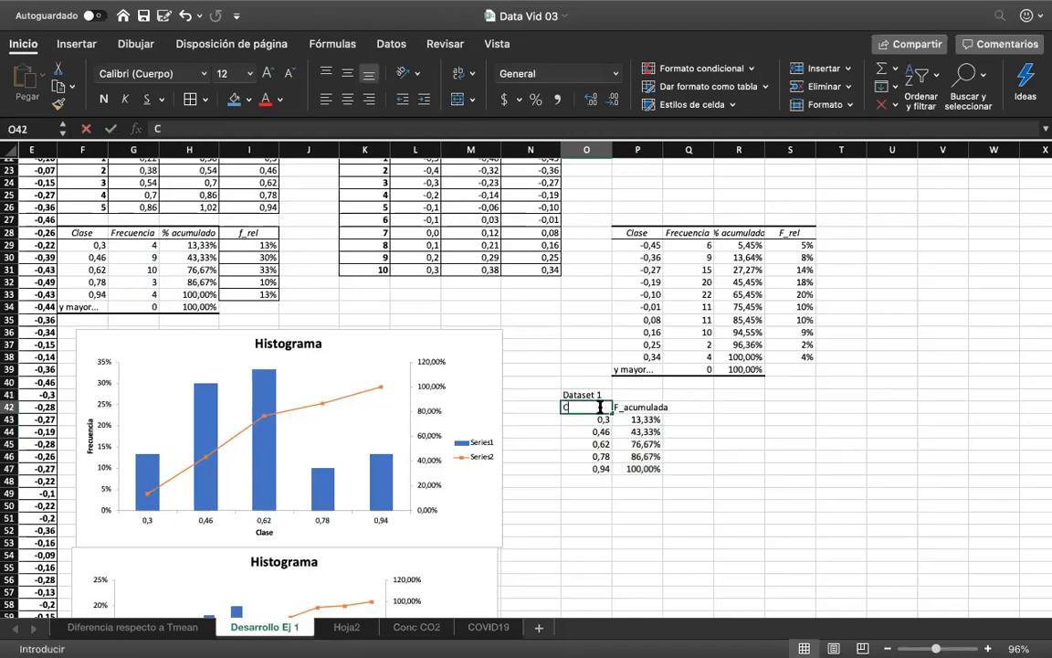
key("BackSpace")
type("Et.Clase (")
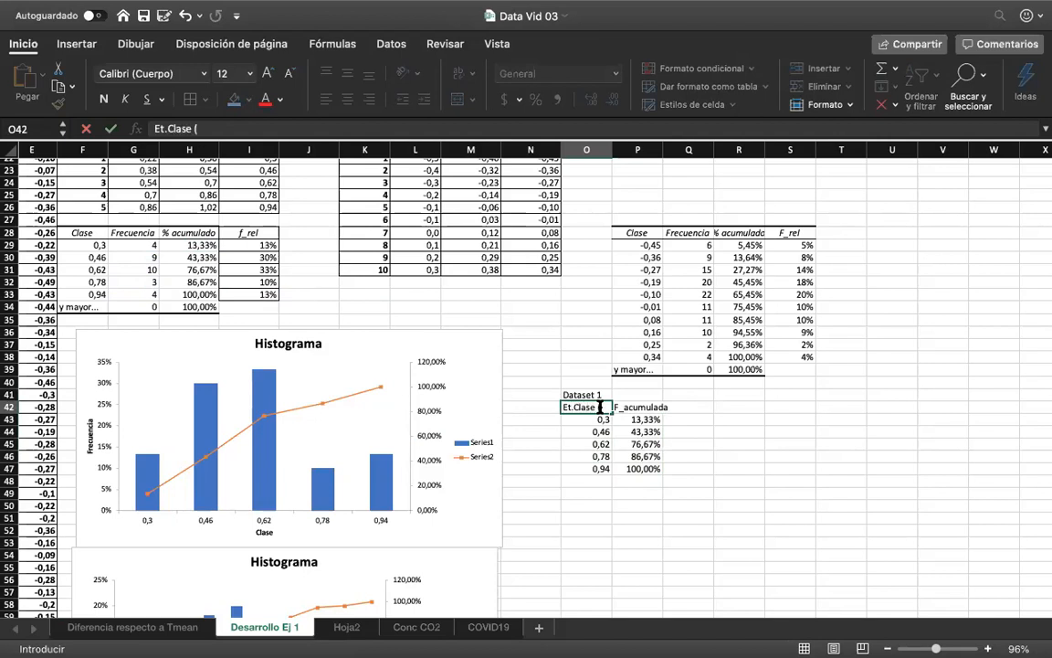
type("ºC)")
key("Tab")
key("Tab")
key("Tab")
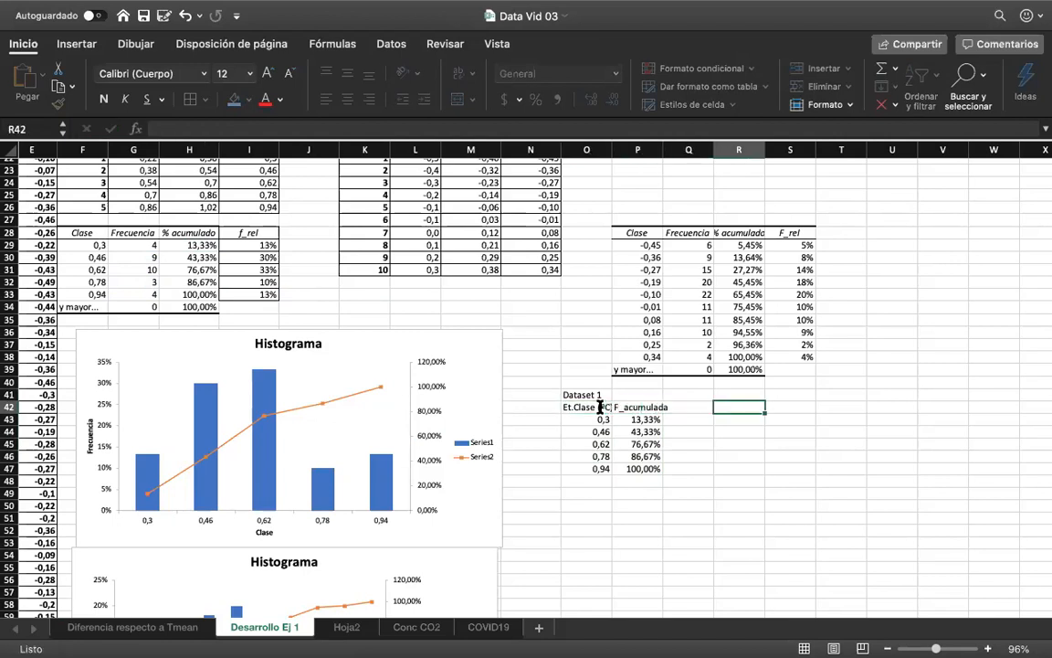
Enter the heading "Dataset 2" in R41, level with the Dataset 1 heading.
key("Up")
type("Da")
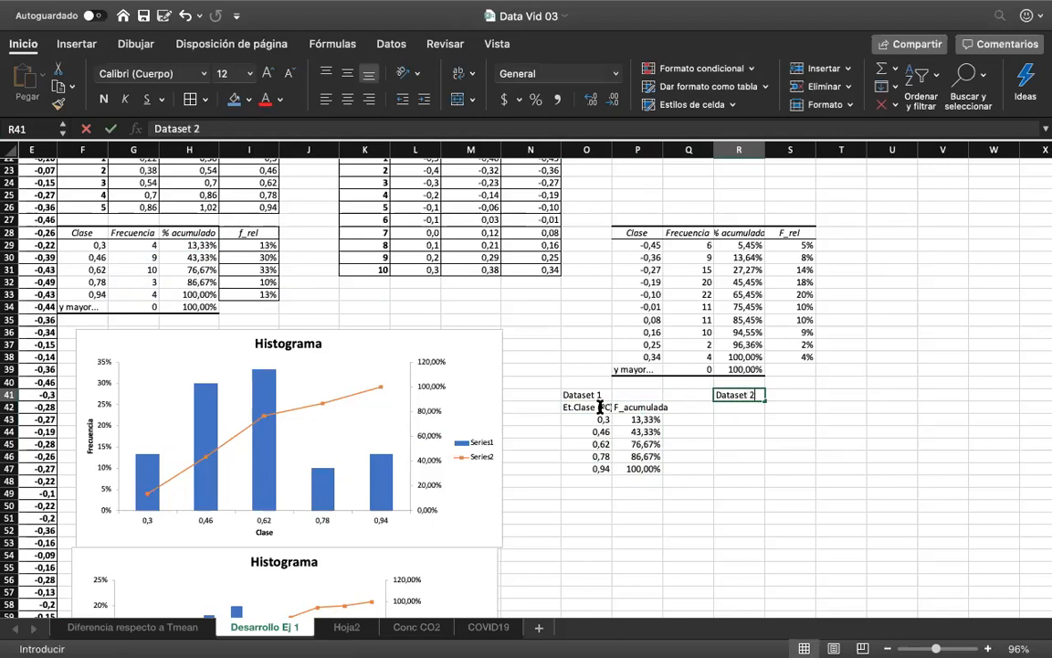
type("taset 2")
key("Return")
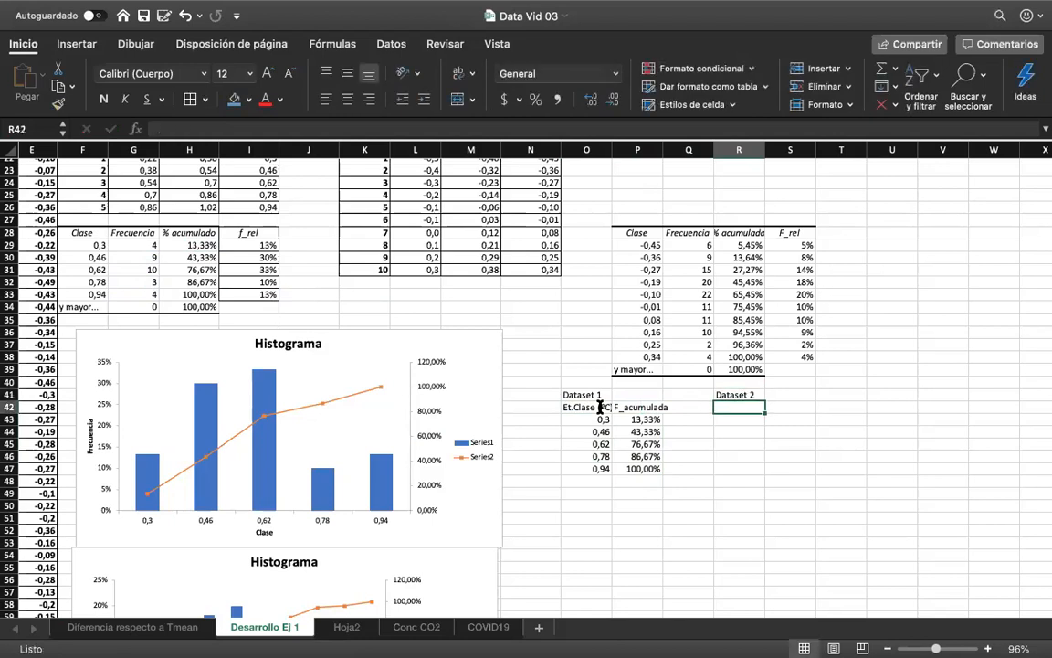
Copy the column headers "Et.Clase (ºC)" and "F_acumulada" from O42:P42 to R42:S42 under the Dataset 2 heading.
left_click(600, 408)
key("shift+Right")
key("super+c")
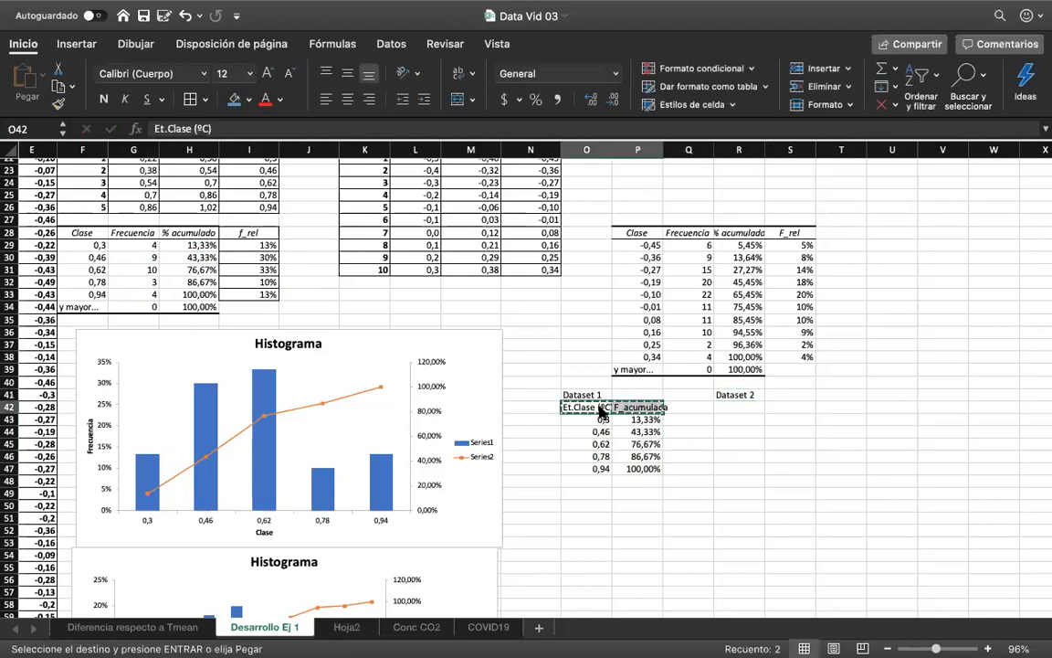
key("Right")
key("Right")
key("Right")
key("super+v")
key("Return")
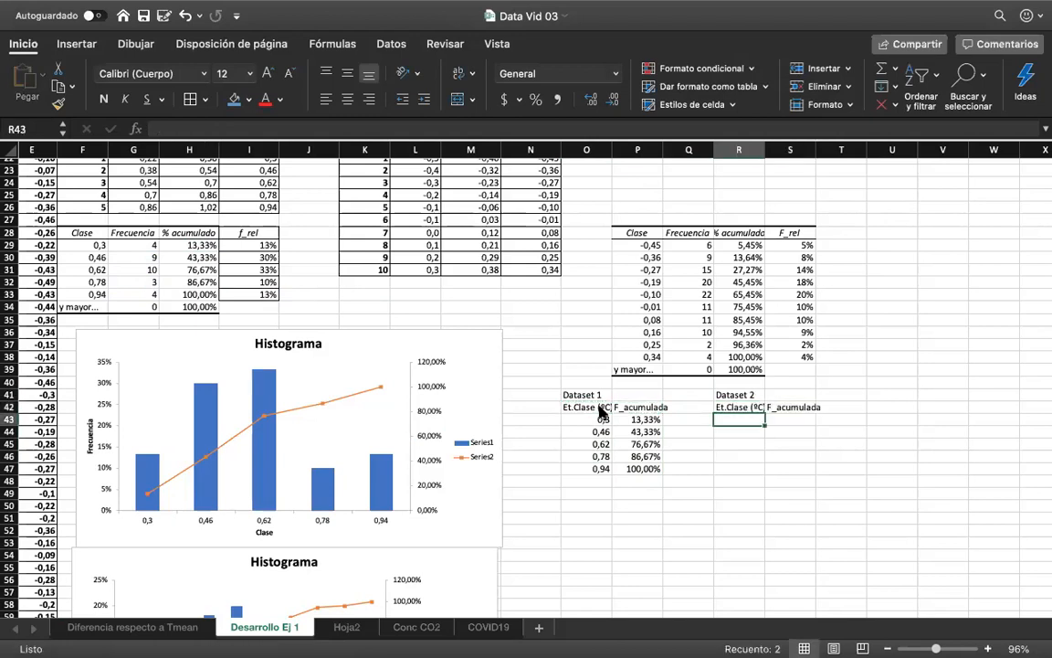
Link R43 to the first Dataset 2 class mark with =P29 and copy the formula down through R52.
type("=")
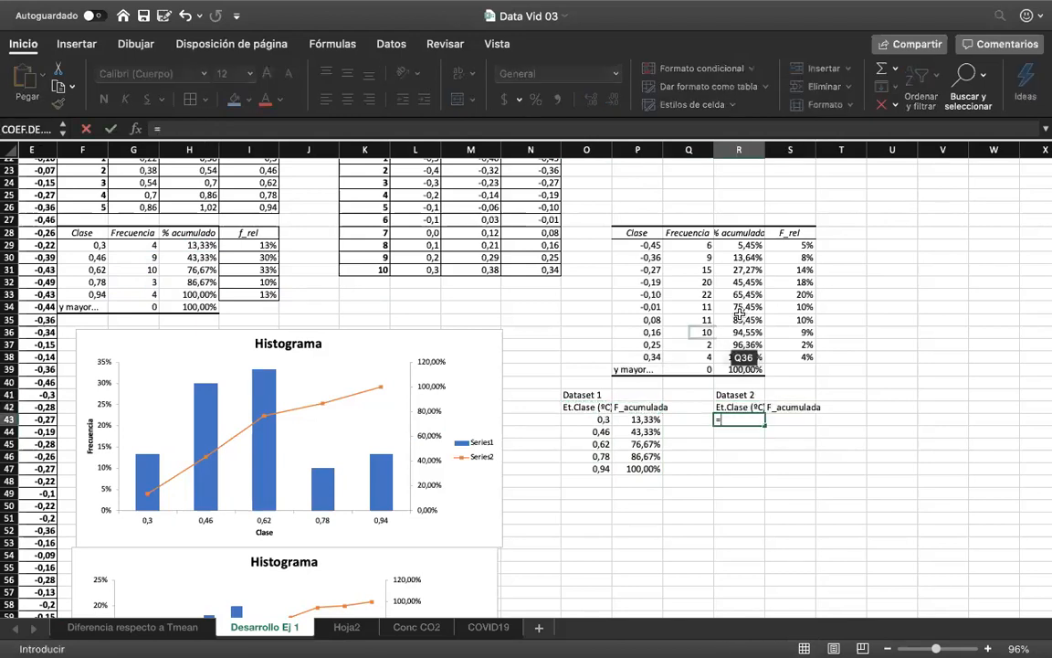
left_click(650, 245)
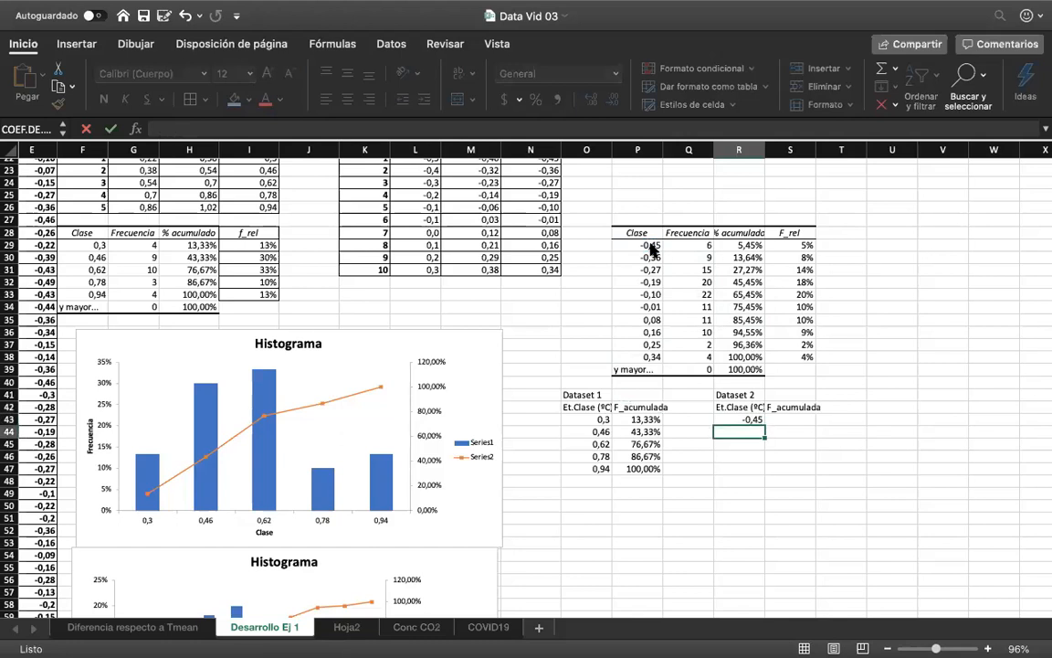
key("Return")
left_click(757, 421)
left_click_drag(762, 425, 763, 533)
left_click(797, 529)
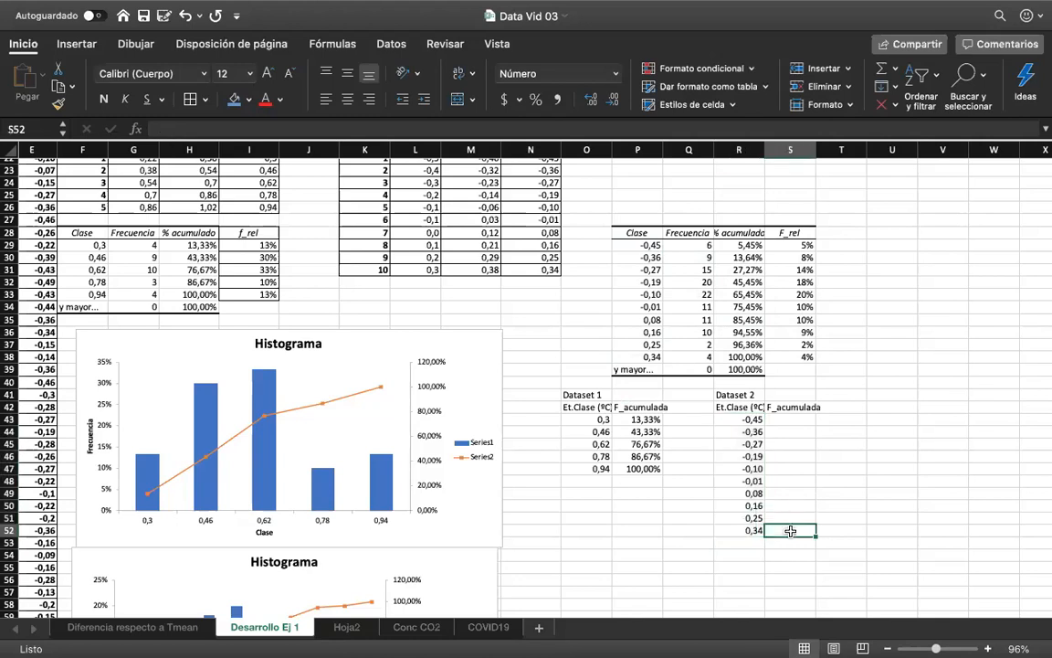
Link S43 to the first Dataset 2 % acumulado value with =R29 and copy the formula down through S52.
left_click(783, 423)
type("=")
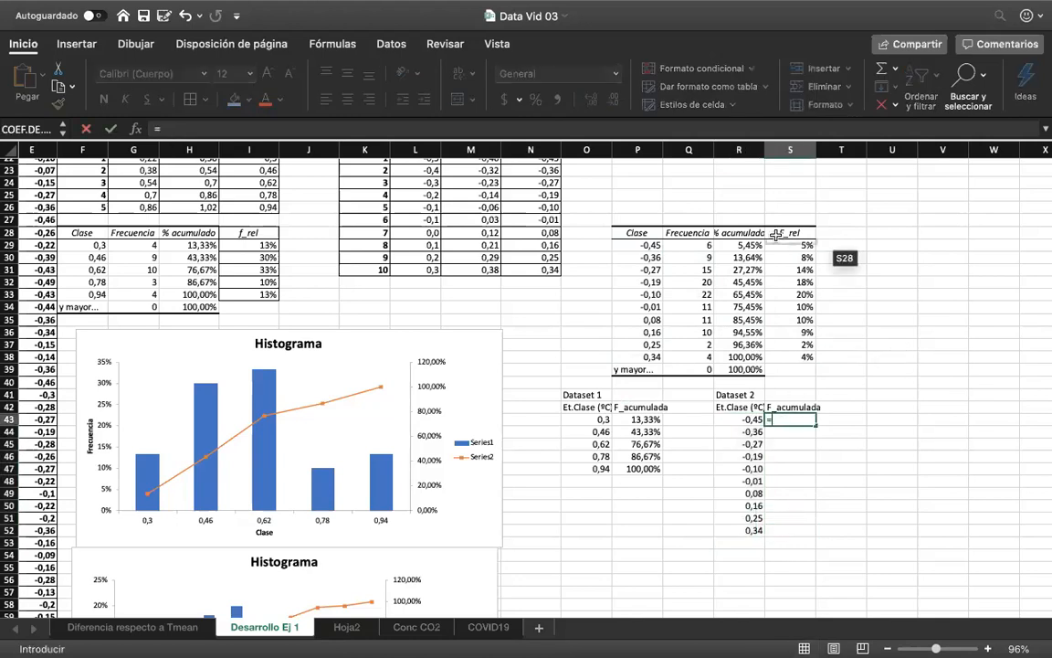
left_click(748, 244)
key("Return")
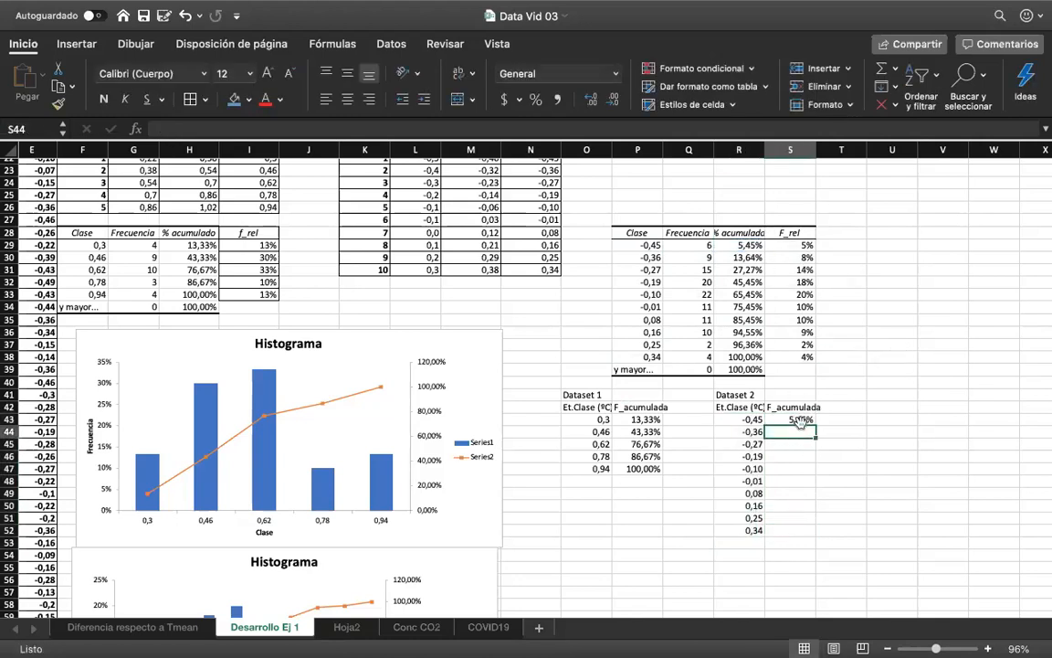
left_click(795, 419)
left_click_drag(815, 425, 814, 534)
left_click(879, 496)
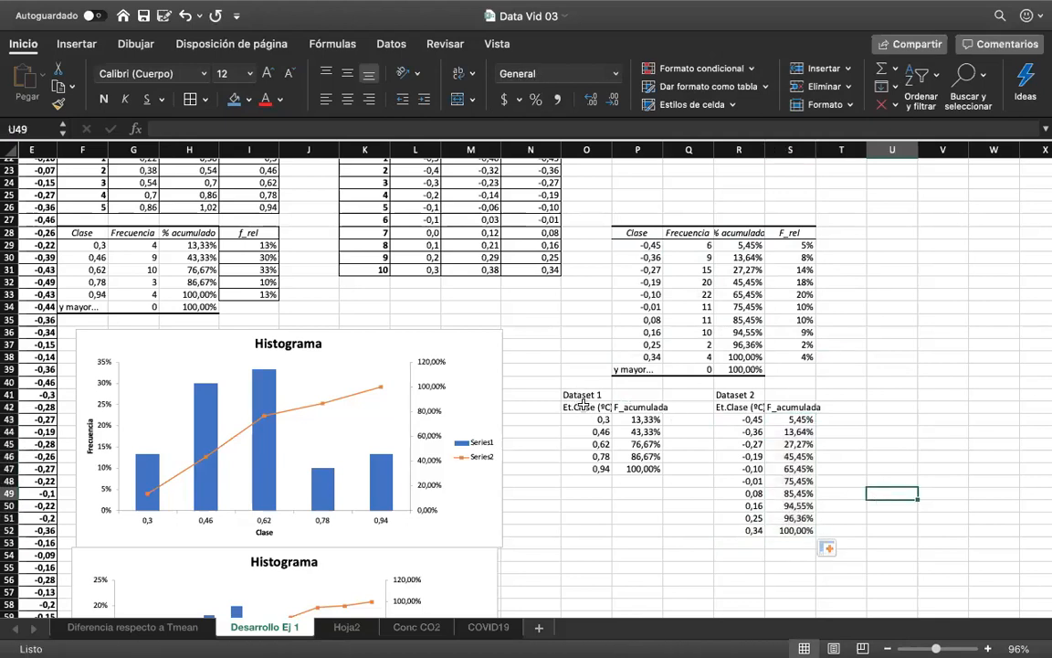
left_click_drag(585, 395, 629, 470)
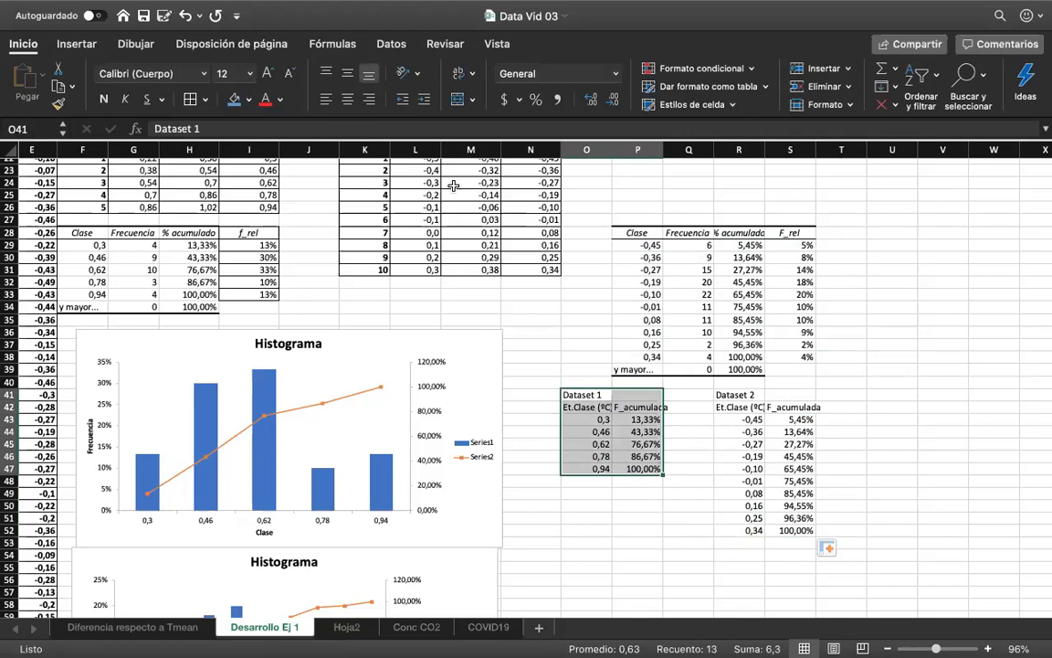
left_click(90, 50)
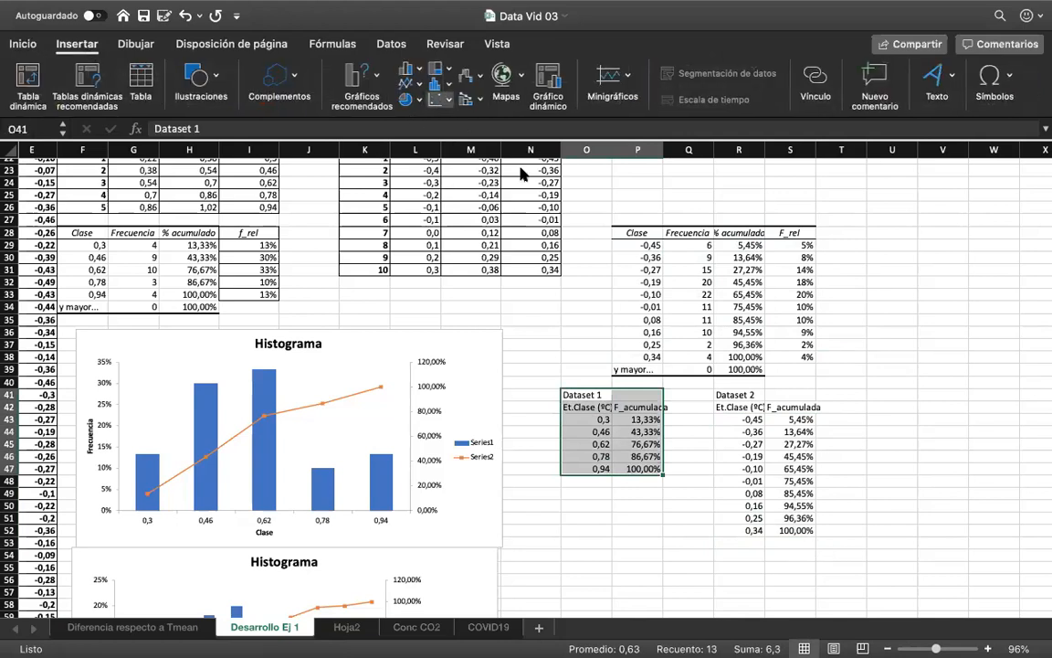
left_click(553, 186)
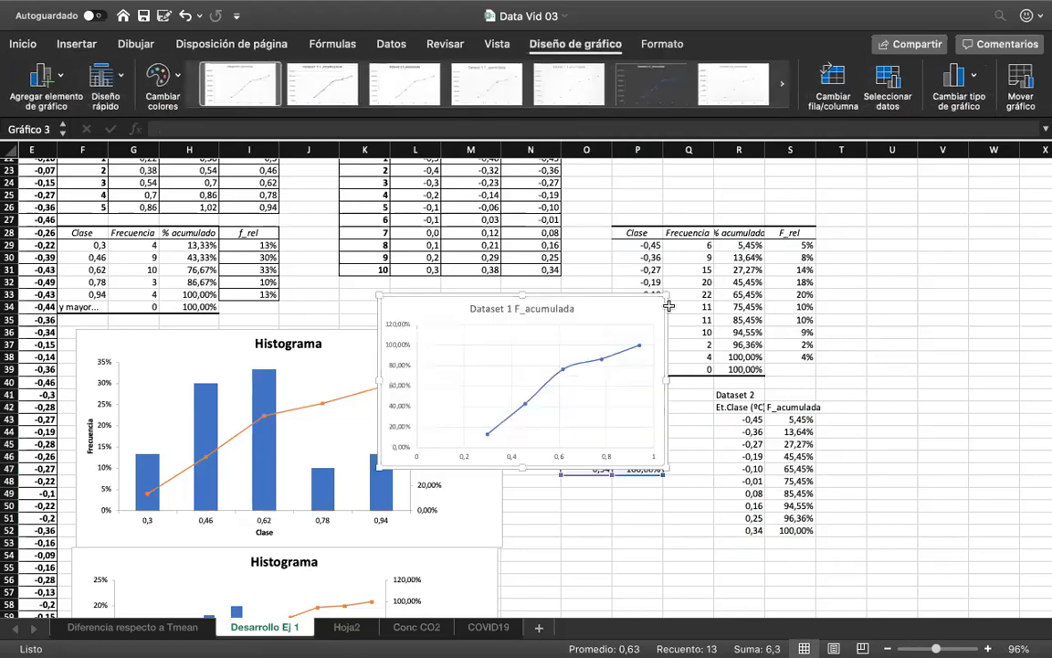
left_click_drag(609, 295, 609, 295)
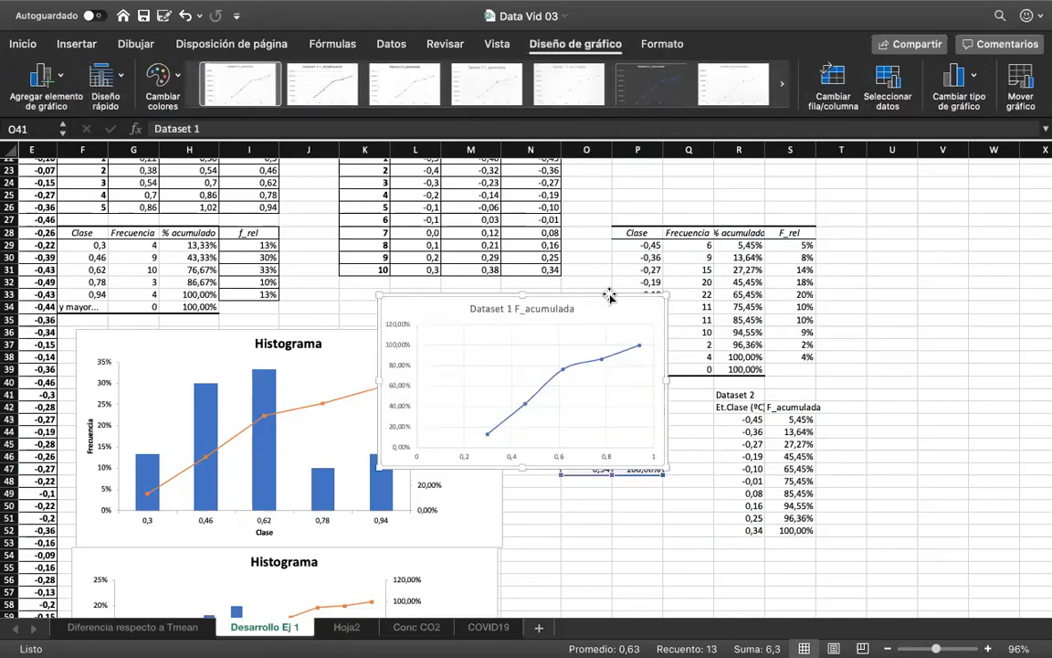
key("super+x")
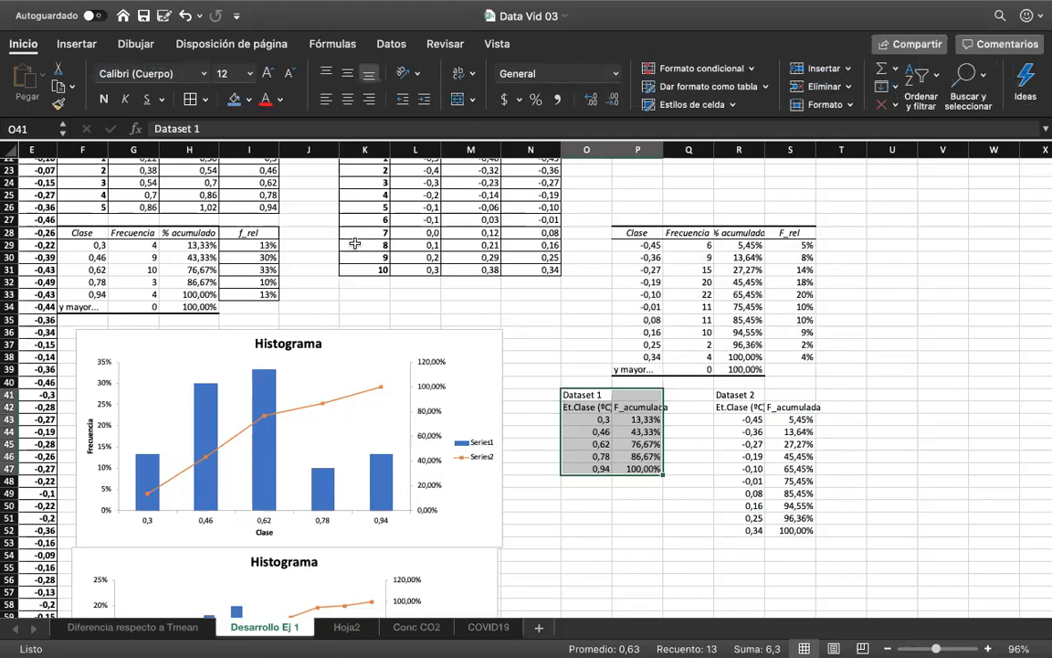
Insert a scatter chart with straight lines and markers from the Dataset 1 table O41:P47 and place it below both cumulative frequency tables.
left_click(77, 46)
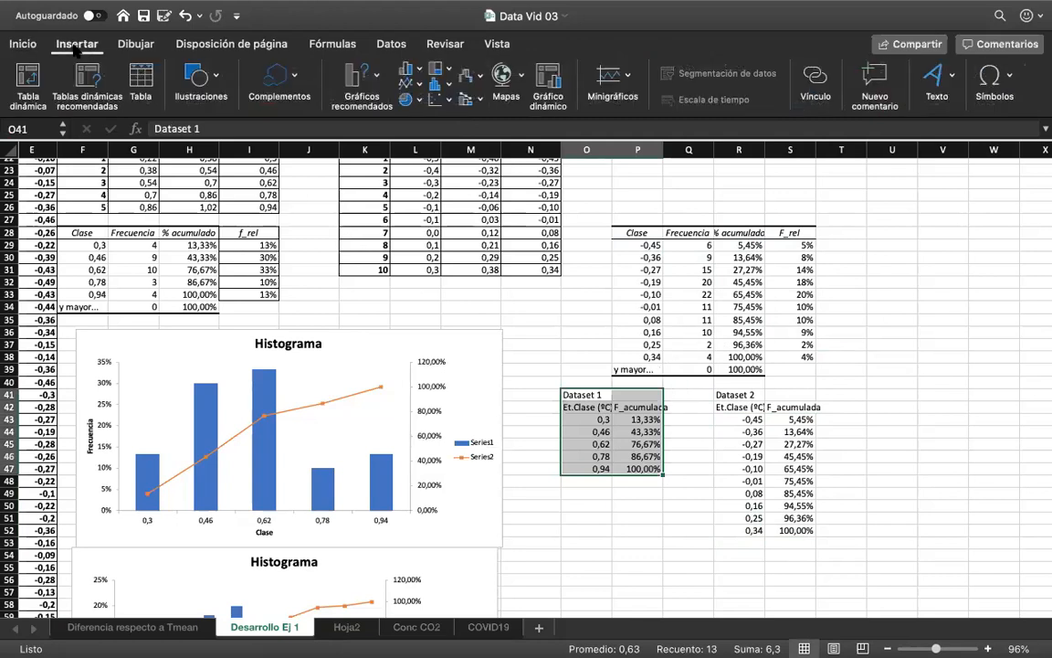
left_click(27, 47)
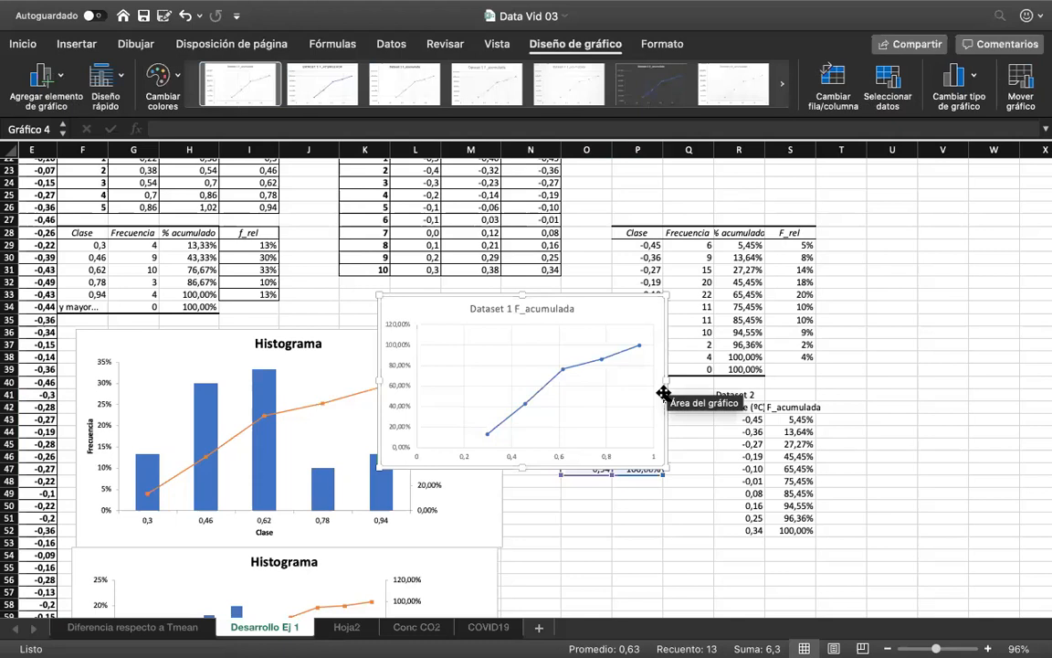
left_click_drag(597, 293, 750, 348)
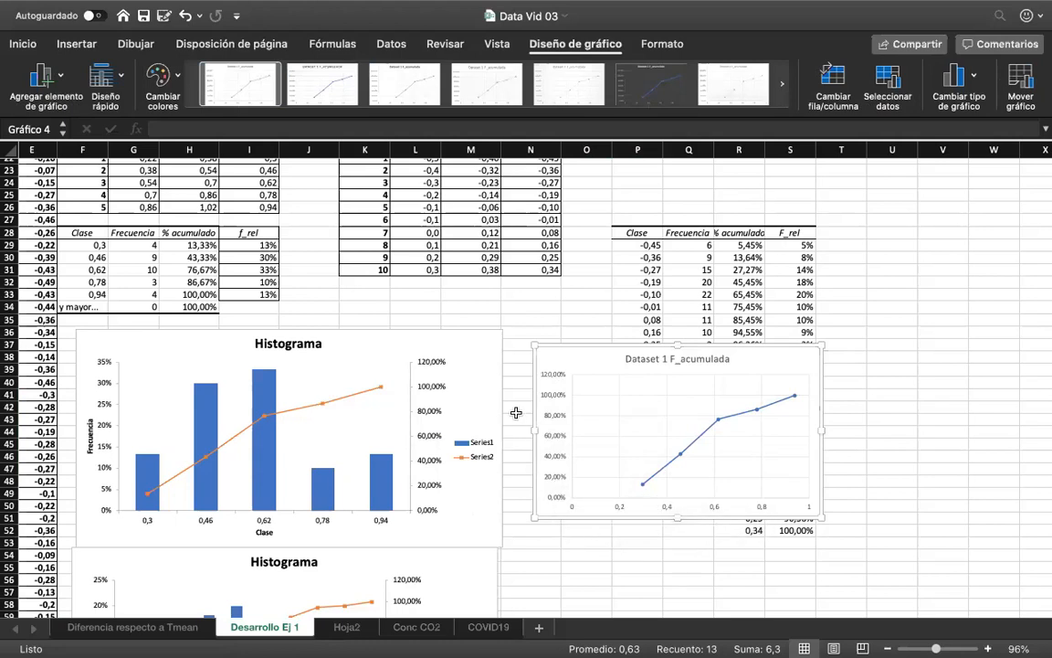
scroll(730, 502, "down", 2)
scroll(731, 503, "right", 1)
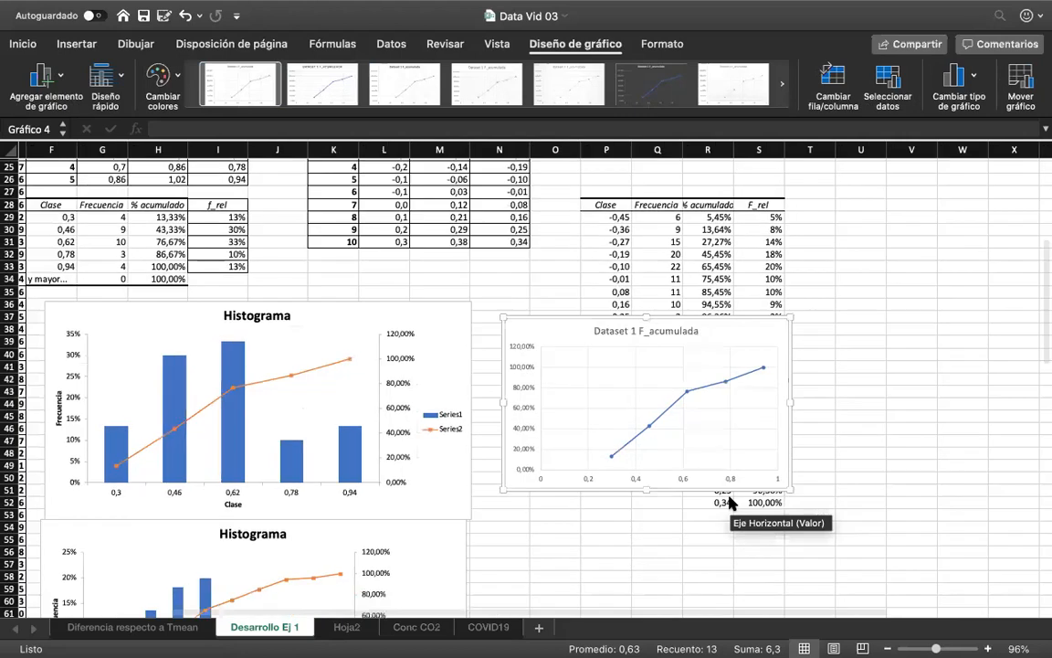
scroll(731, 503, "down", 3)
scroll(730, 503, "right", 1)
left_click_drag(664, 277, 679, 454)
scroll(679, 457, "down", 4)
scroll(679, 457, "right", 1)
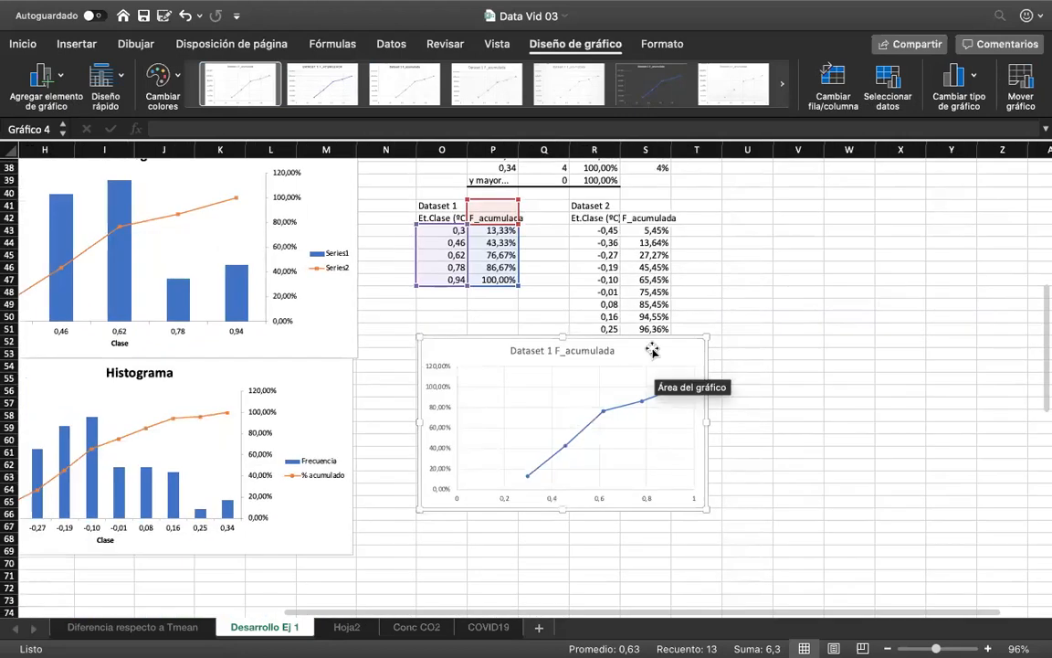
left_click_drag(652, 350, 628, 381)
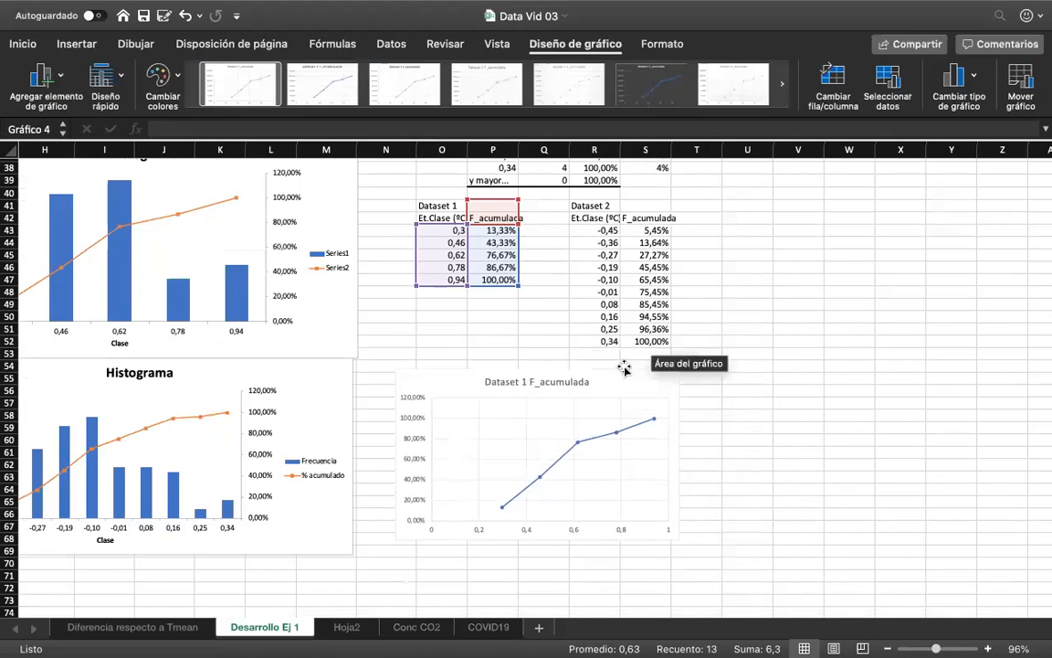
Add a second data series to the Dataset 1 scatter chart and set its X values to the Dataset 2 class marks in R43:R52.
left_click(606, 457)
right_click(606, 459)
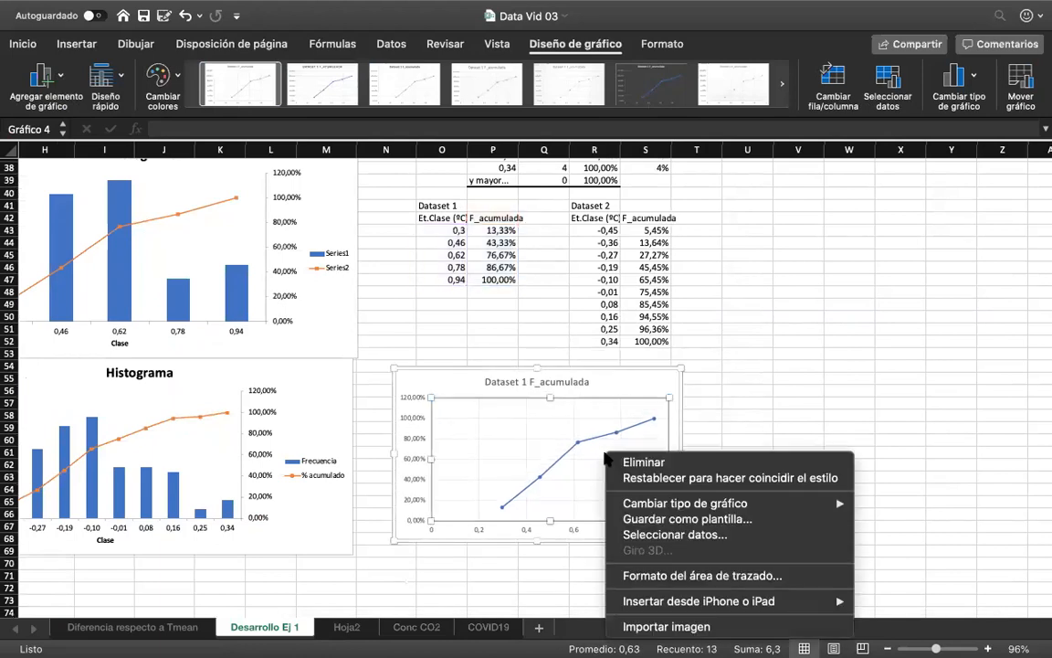
left_click(667, 535)
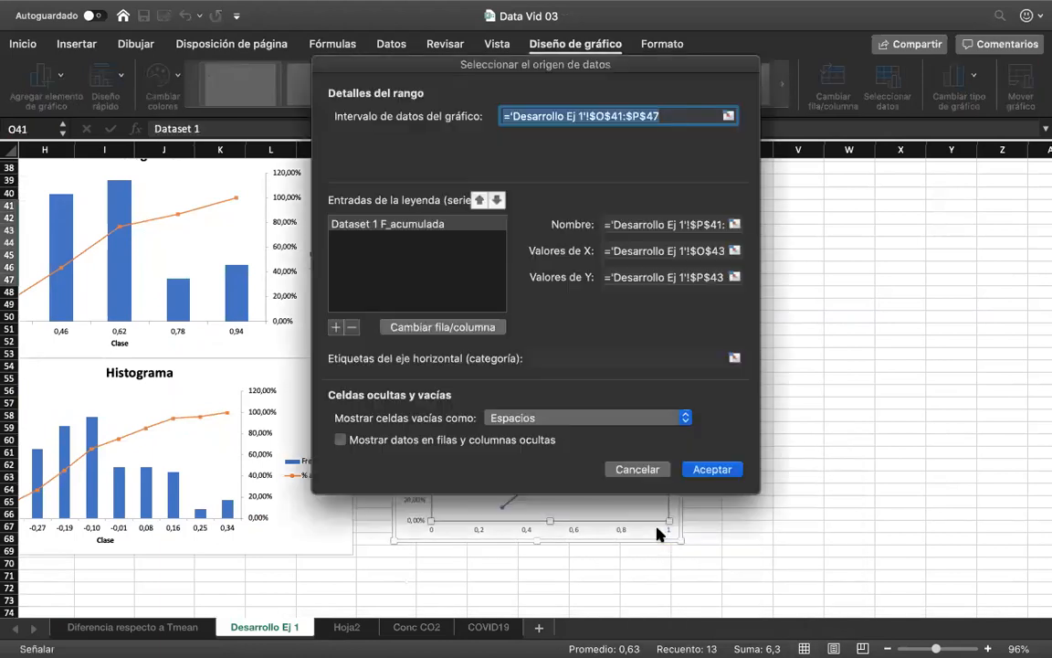
left_click(335, 327)
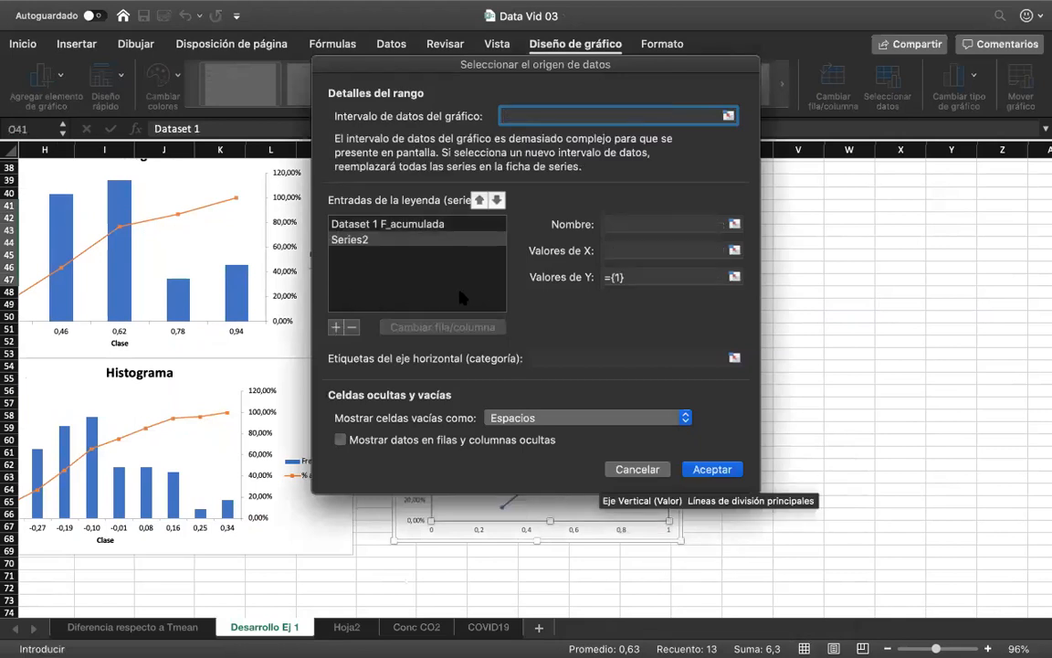
left_click(735, 251)
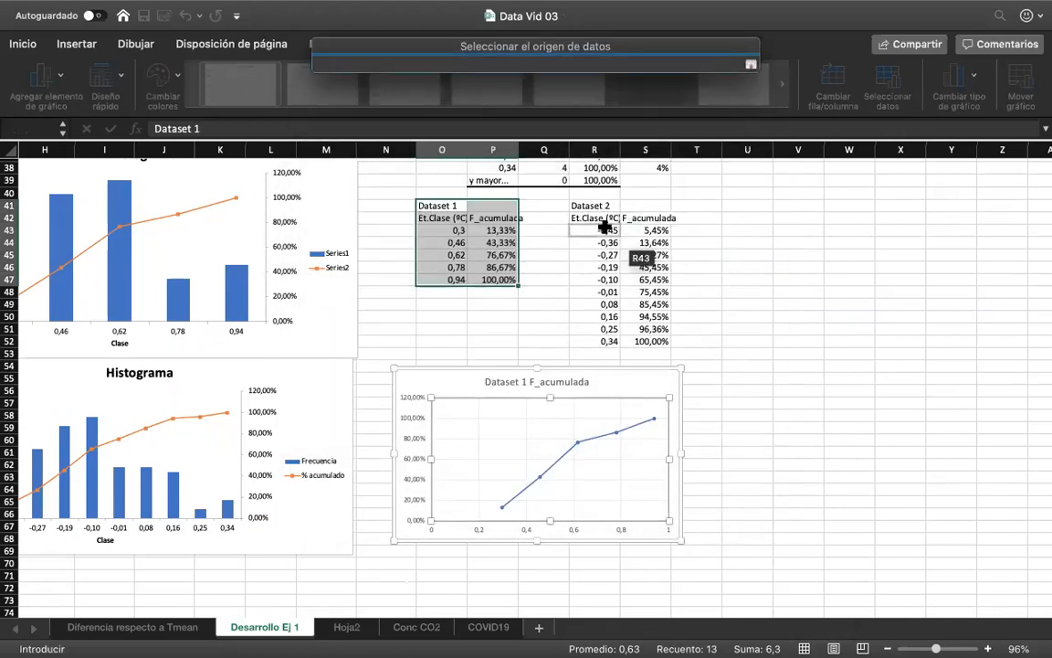
left_click_drag(605, 226, 603, 343)
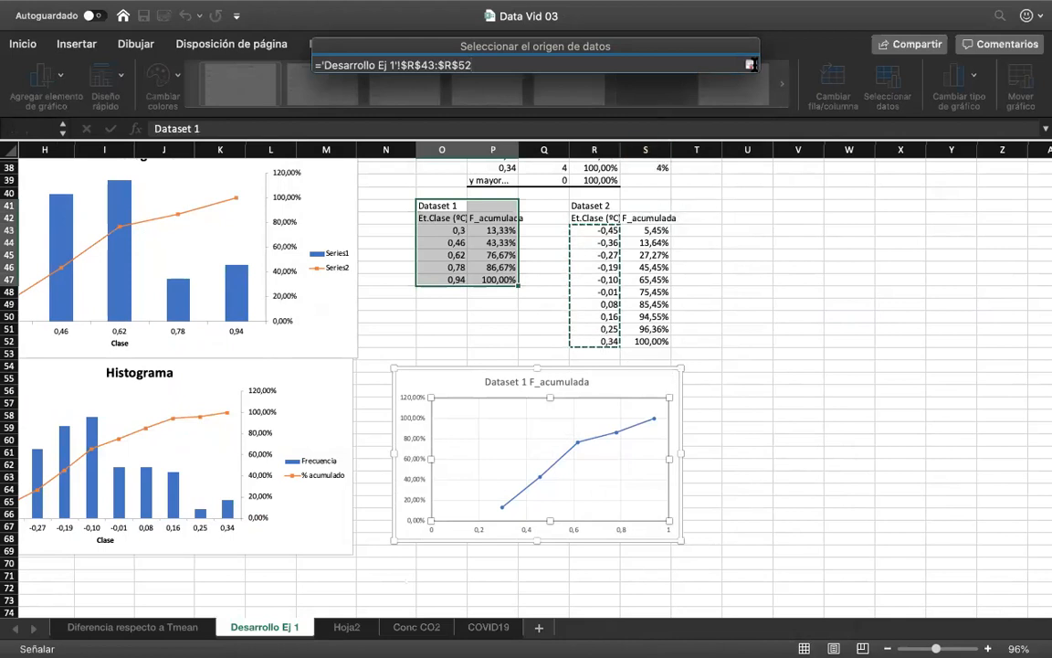
key("Return")
left_click(682, 253)
Set the new series' Y values to S43:S52 and take its name from the "Dataset 2" heading in R41.
left_click(735, 276)
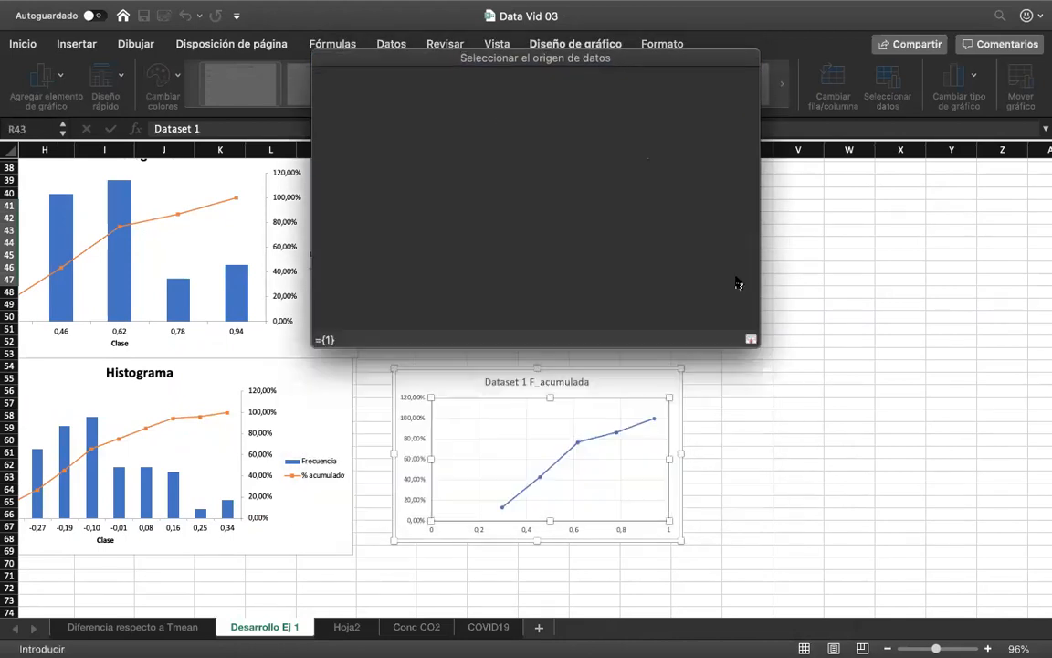
left_click(647, 230)
left_click(655, 337, "shift")
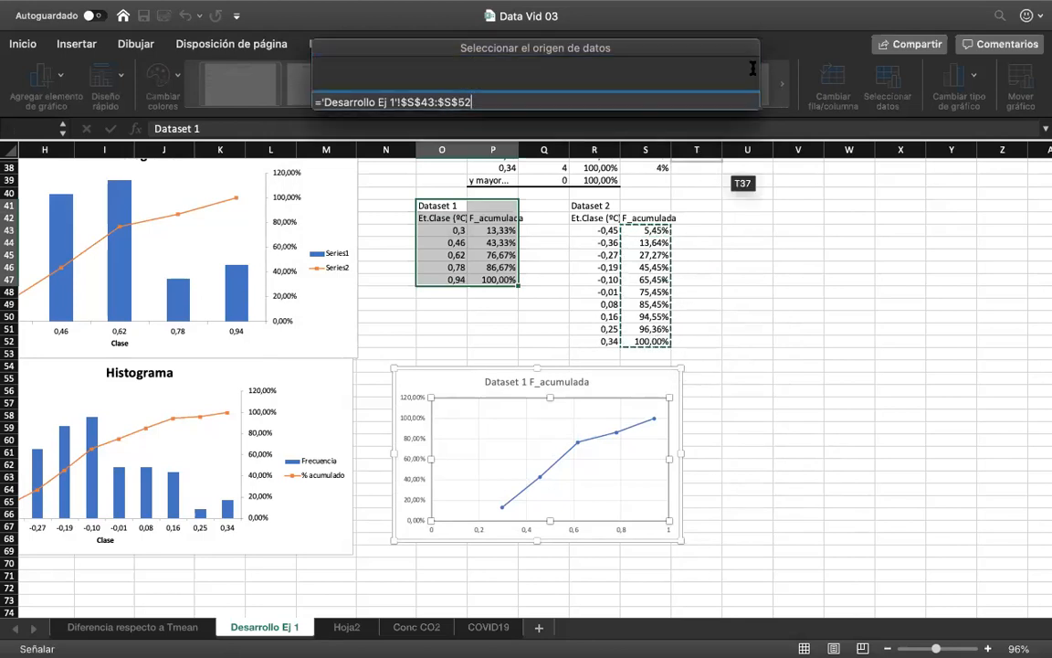
left_click(750, 65)
left_click(734, 224)
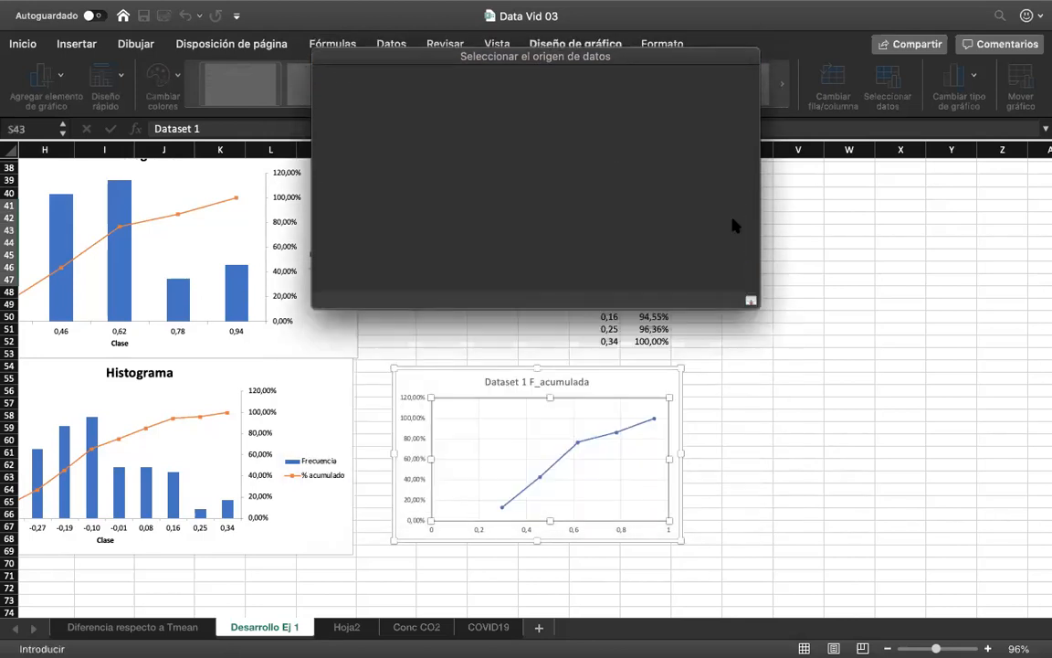
left_click(597, 207)
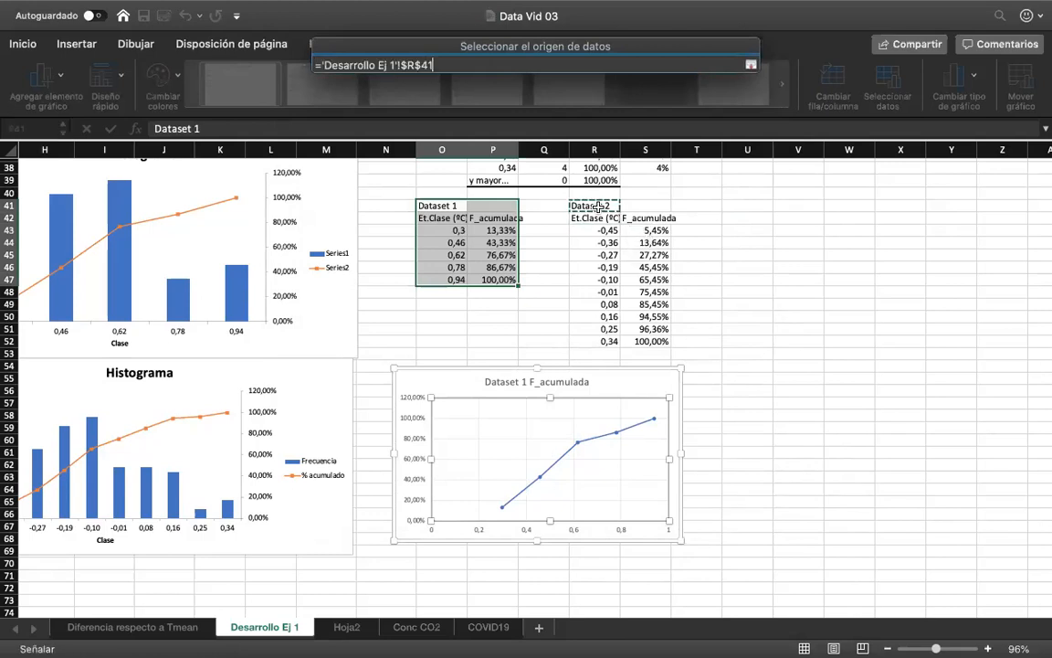
key("Return")
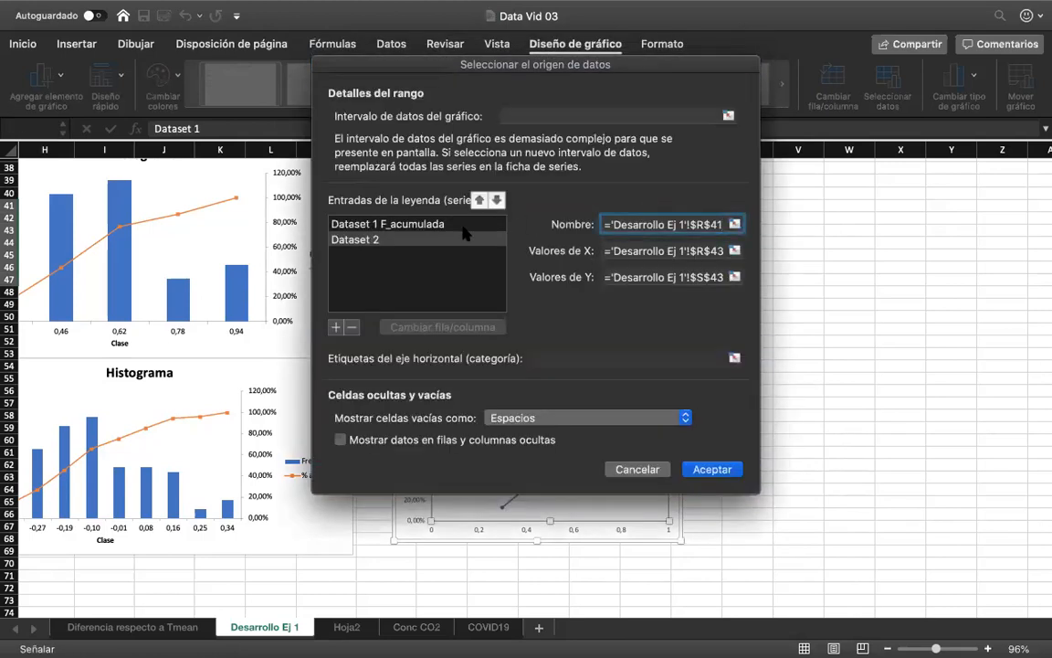
Try to replace the first series' name reference with the "Dataset 1" heading cell O41.
left_click(448, 225)
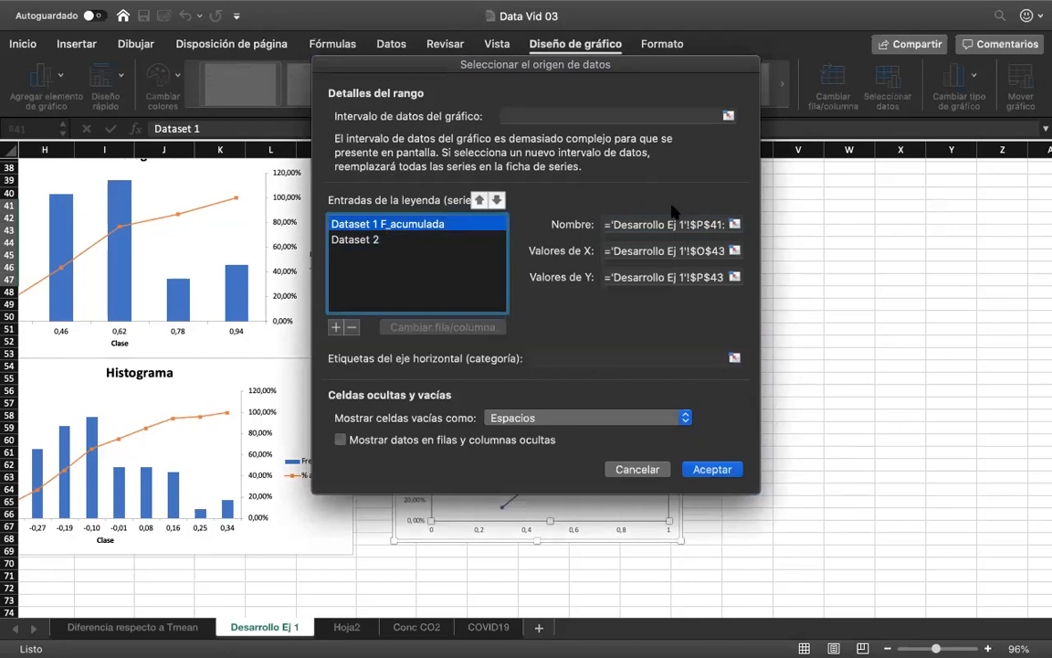
left_click(735, 224)
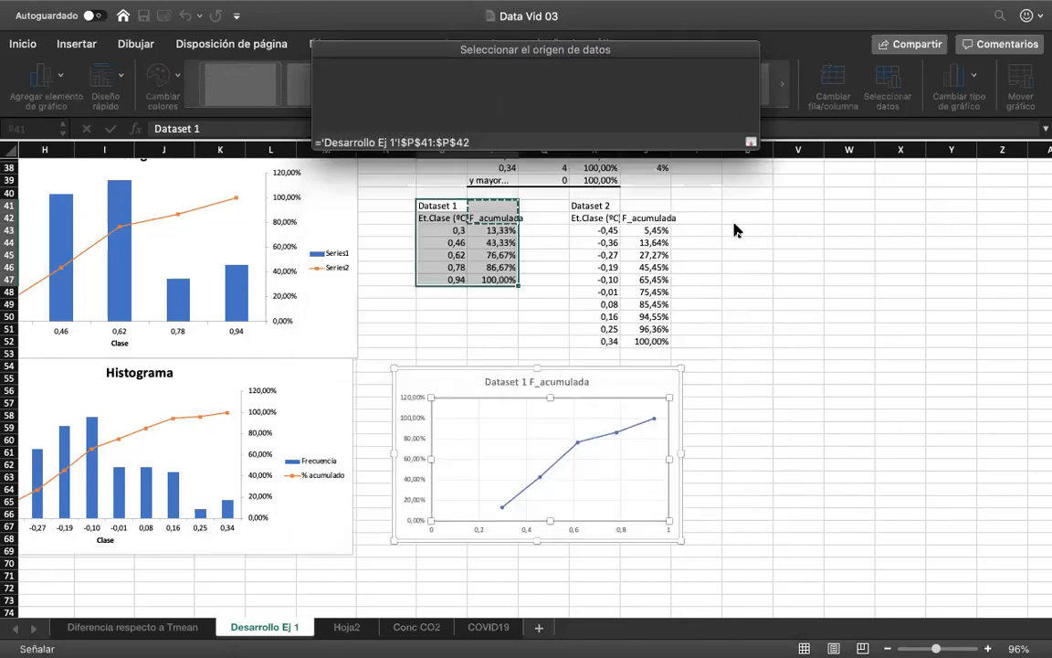
left_click(454, 203)
key("Return")
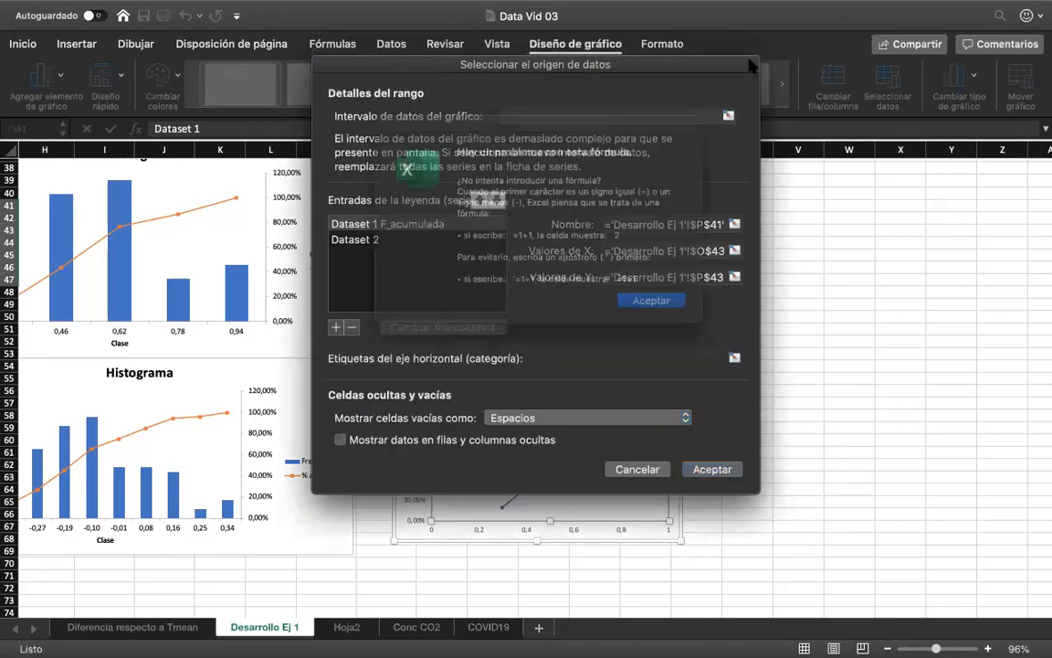
left_click(654, 305)
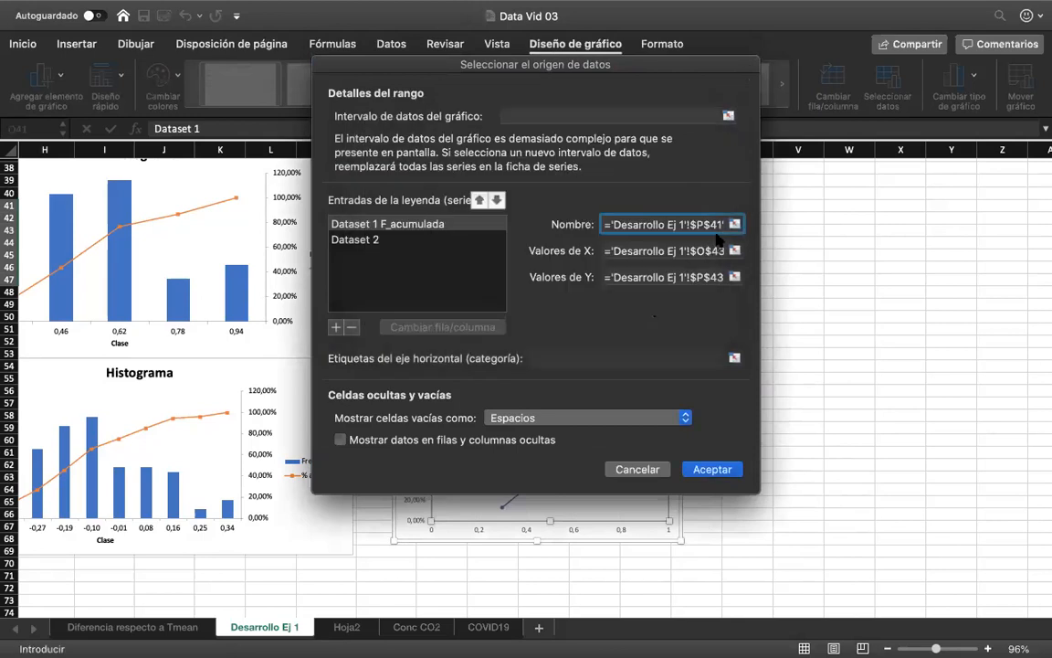
left_click_drag(721, 225, 476, 235)
key("BackSpace")
key("shift+Right")
key("shift+Right")
key("shift+Right")
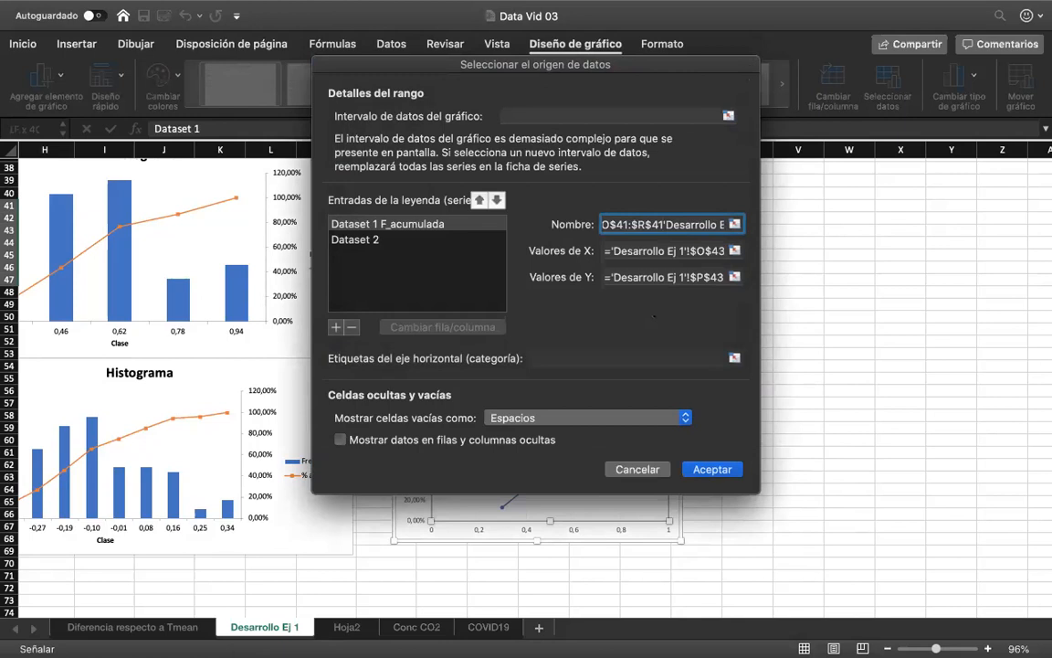
Clear the first series' name, take it from the "Dataset 1" heading in O41, and apply the data source changes.
triple_click(627, 219)
key("BackSpace")
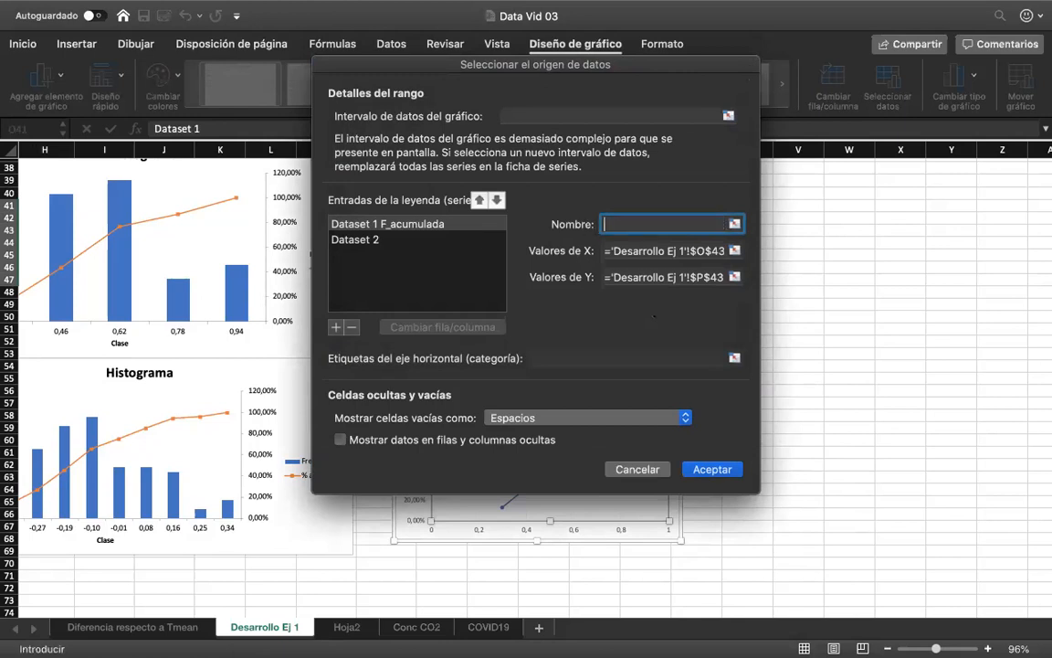
left_click(734, 225)
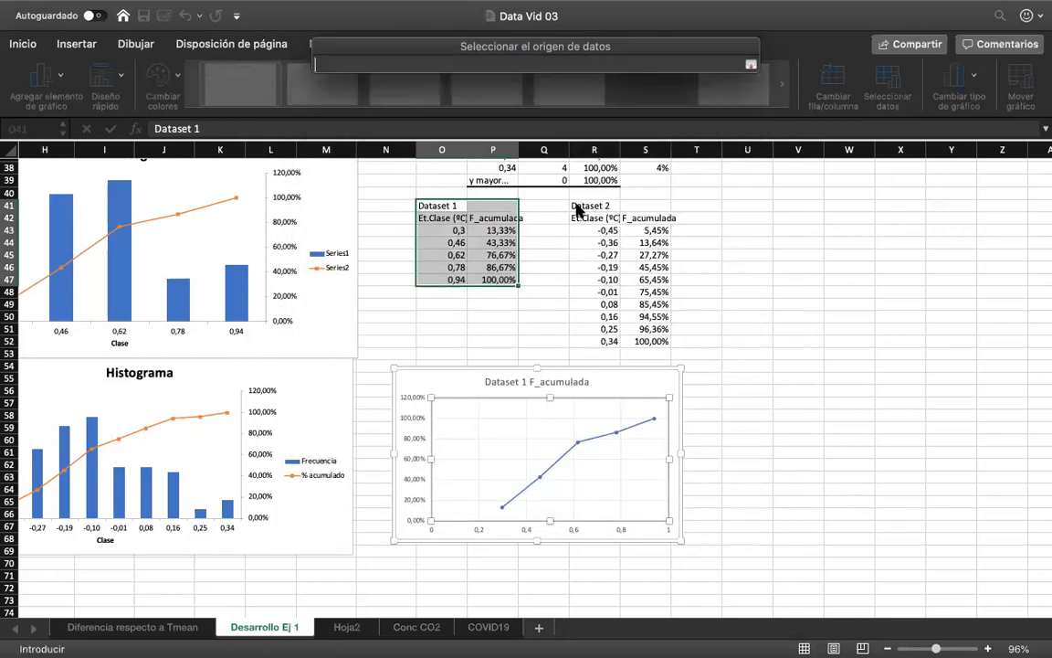
left_click(451, 206)
key("Return")
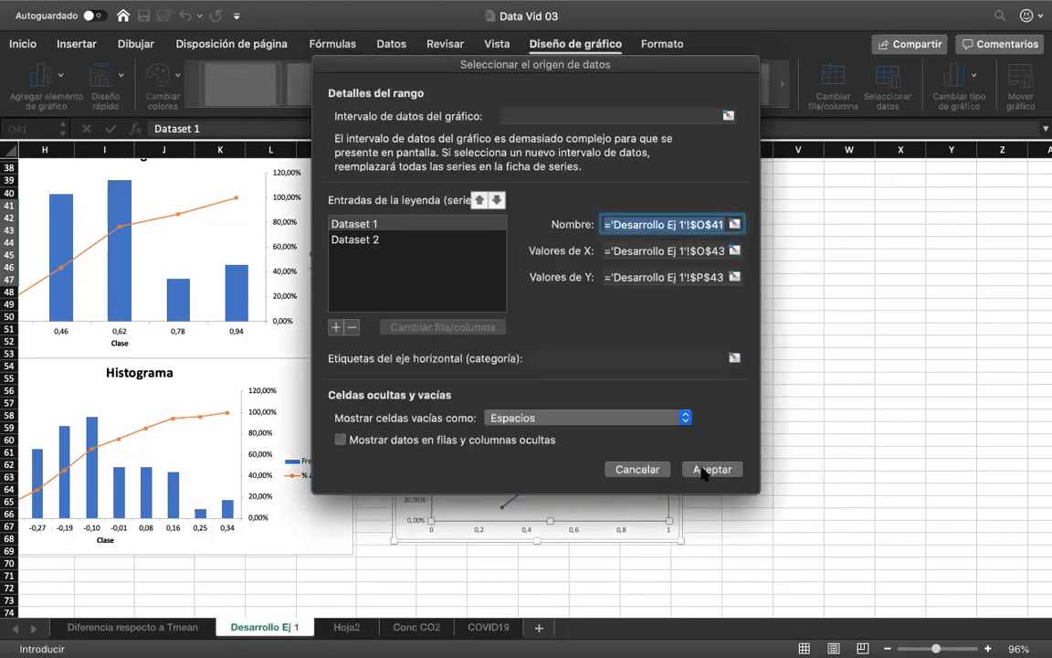
left_click(708, 470)
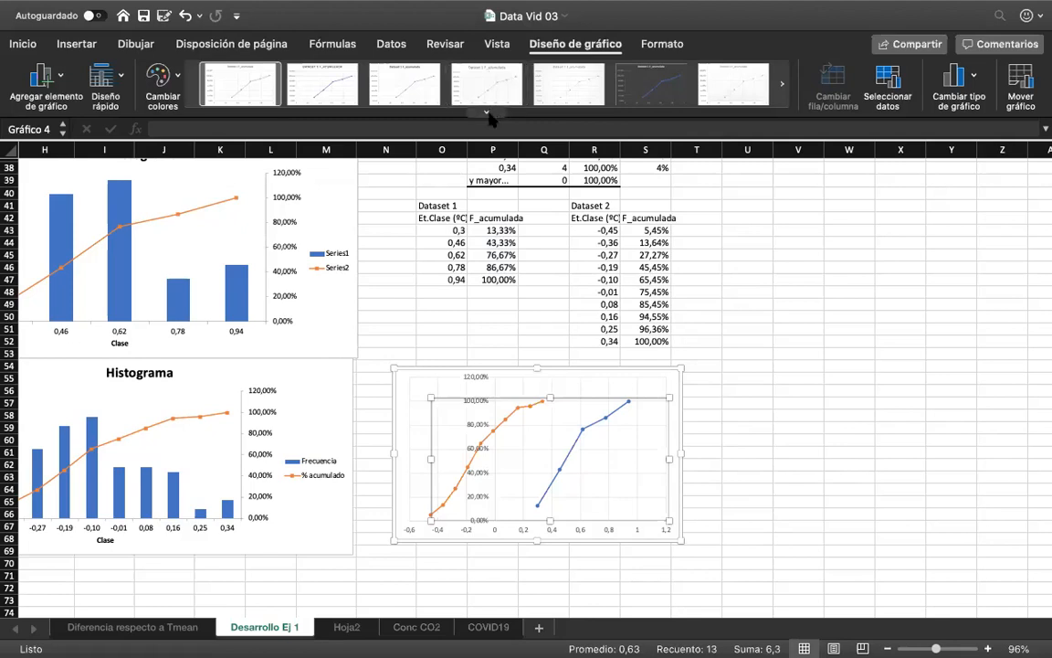
Apply the quick layout with a chart title, both axis titles and a legend on the right to the scatter chart.
left_click(487, 113)
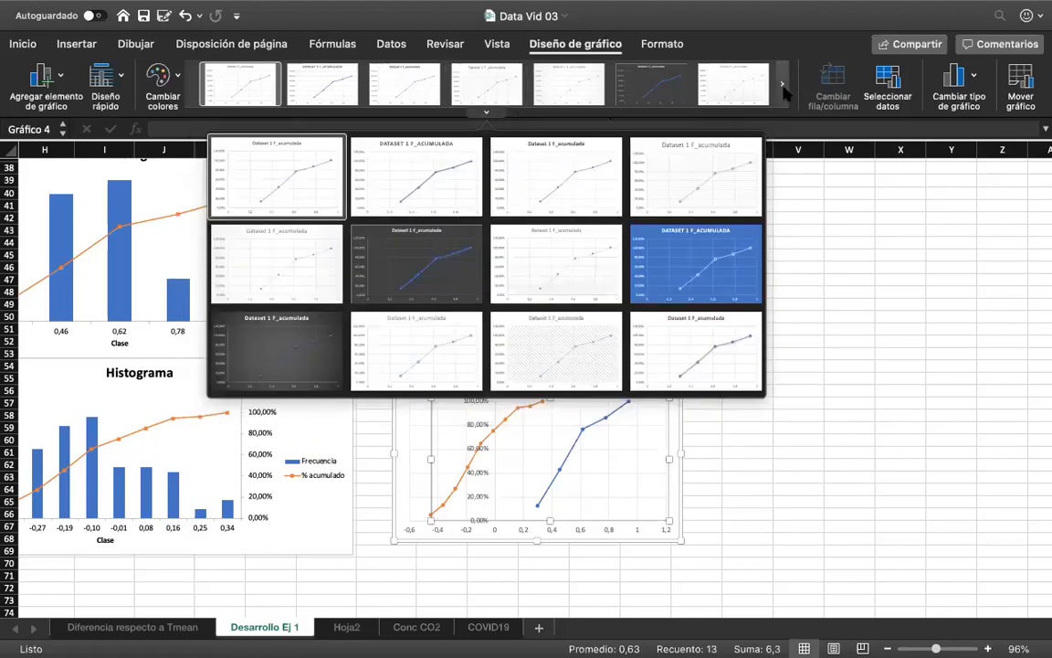
left_click(126, 78)
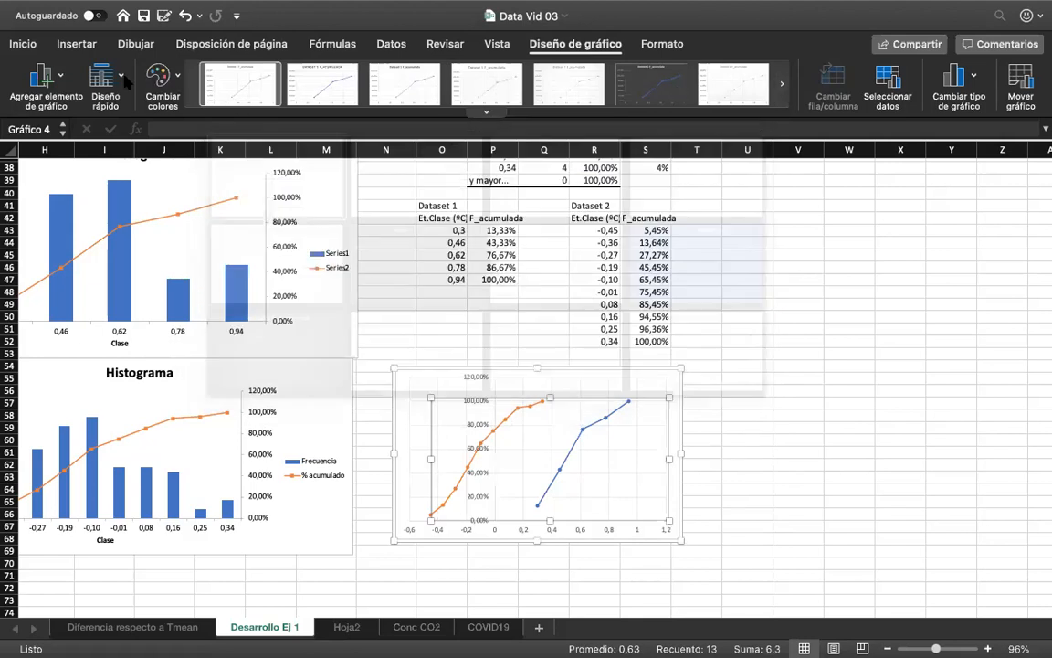
left_click(120, 77)
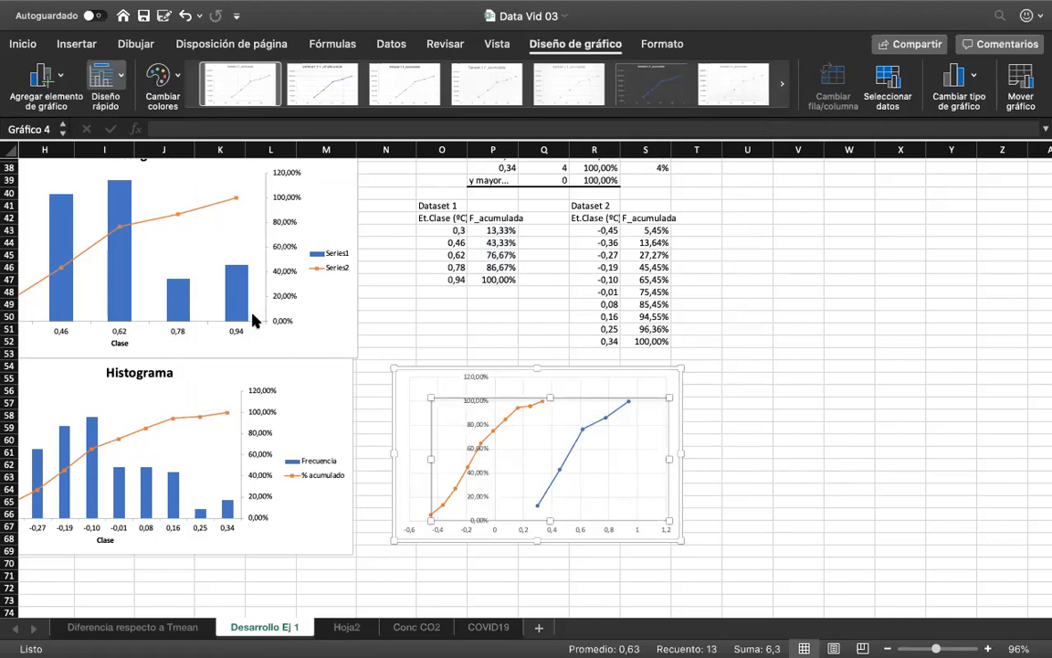
left_click(134, 150)
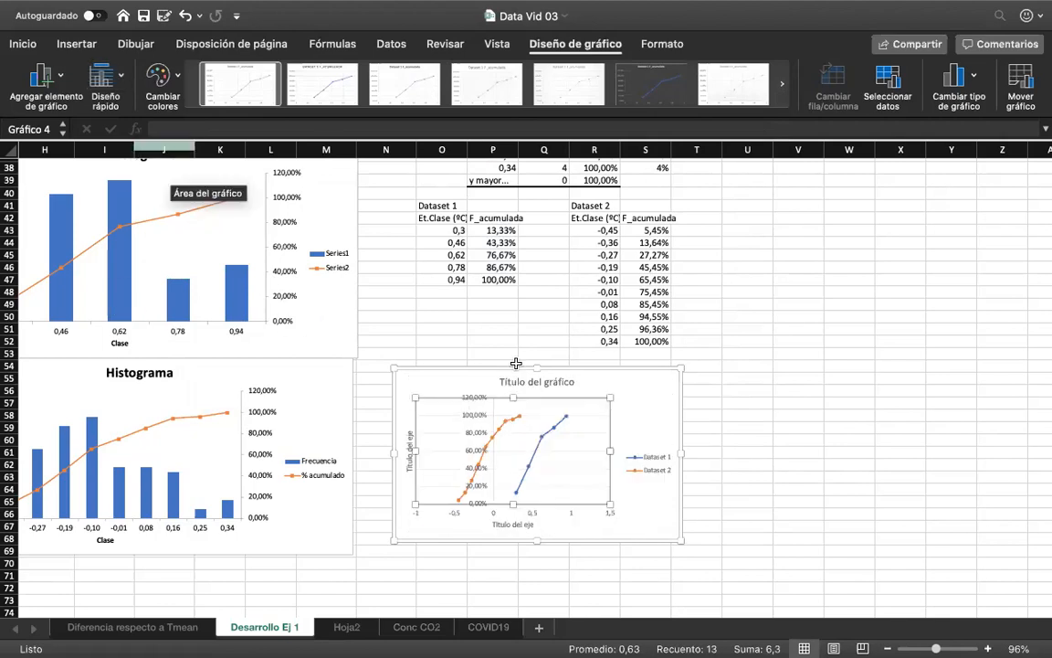
Change the scatter chart's horizontal axis title to "DT ºC".
double_click(523, 525)
triple_click(509, 523)
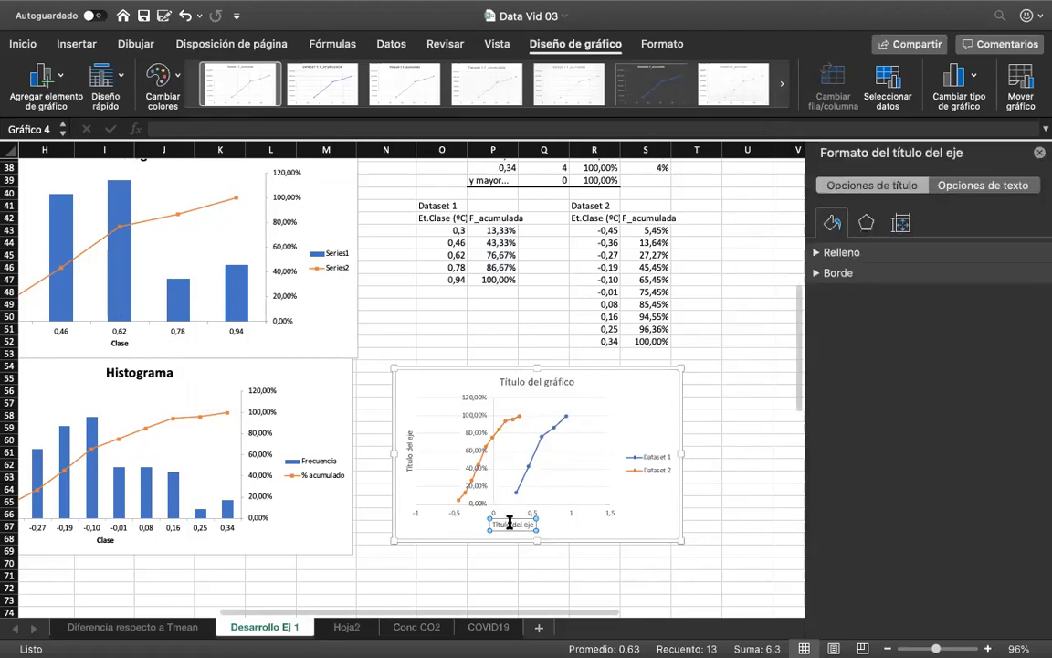
key("BackSpace")
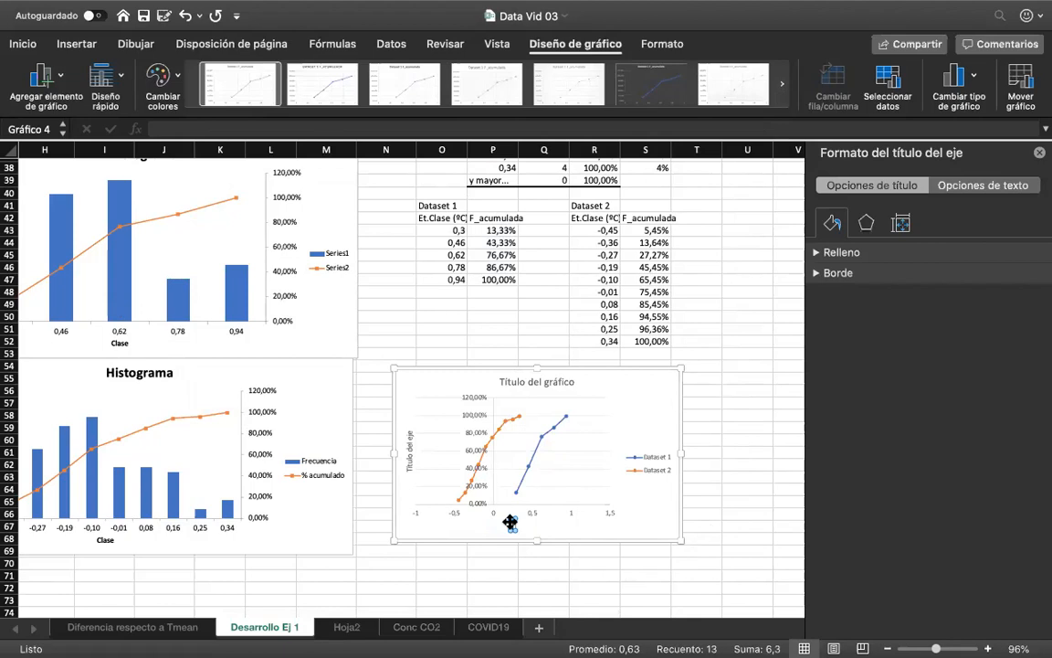
type("DT ºC")
Change the scatter chart's vertical axis title to "Frec_acum".
left_click(409, 462)
triple_click(410, 462)
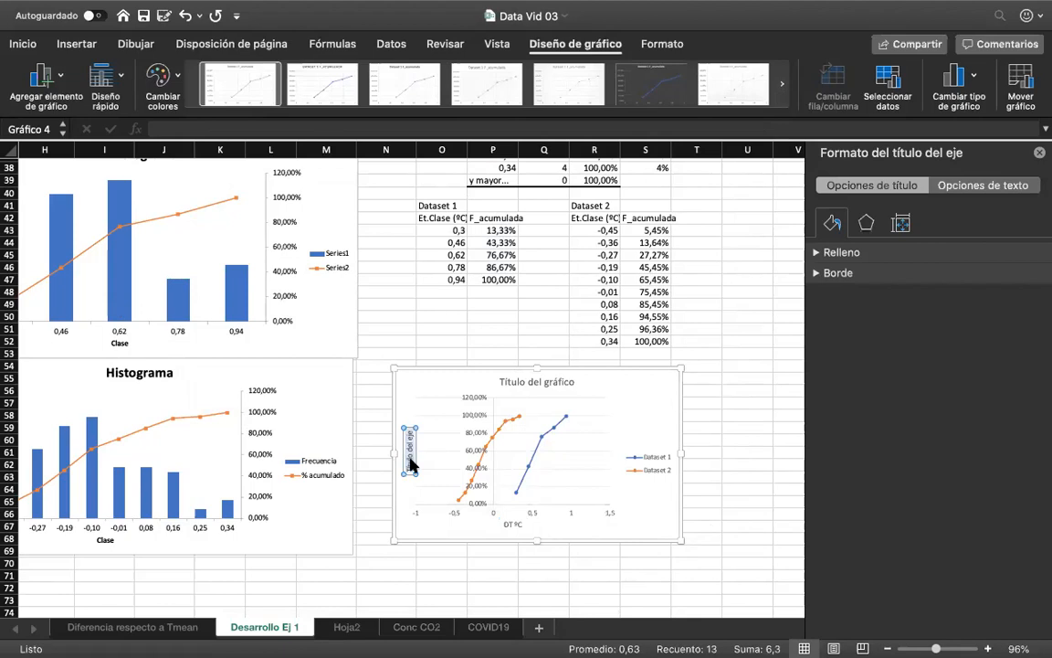
key("BackSpace")
type("Frec_acum")
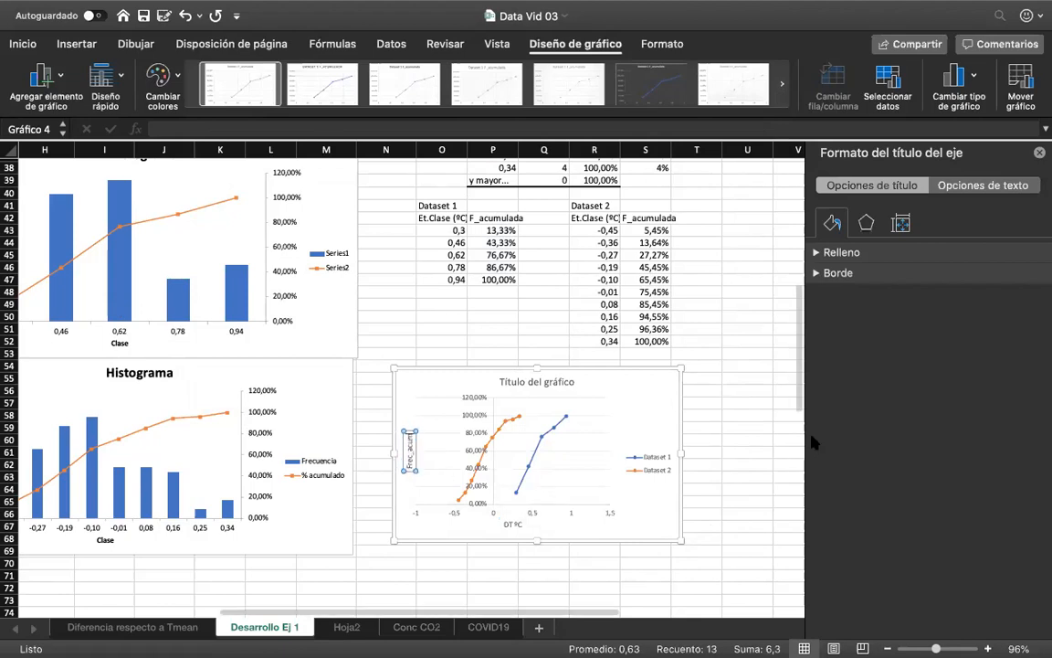
Widen the scatter chart's plot area toward the chart's right edge and close the formatting pane.
left_click(602, 446)
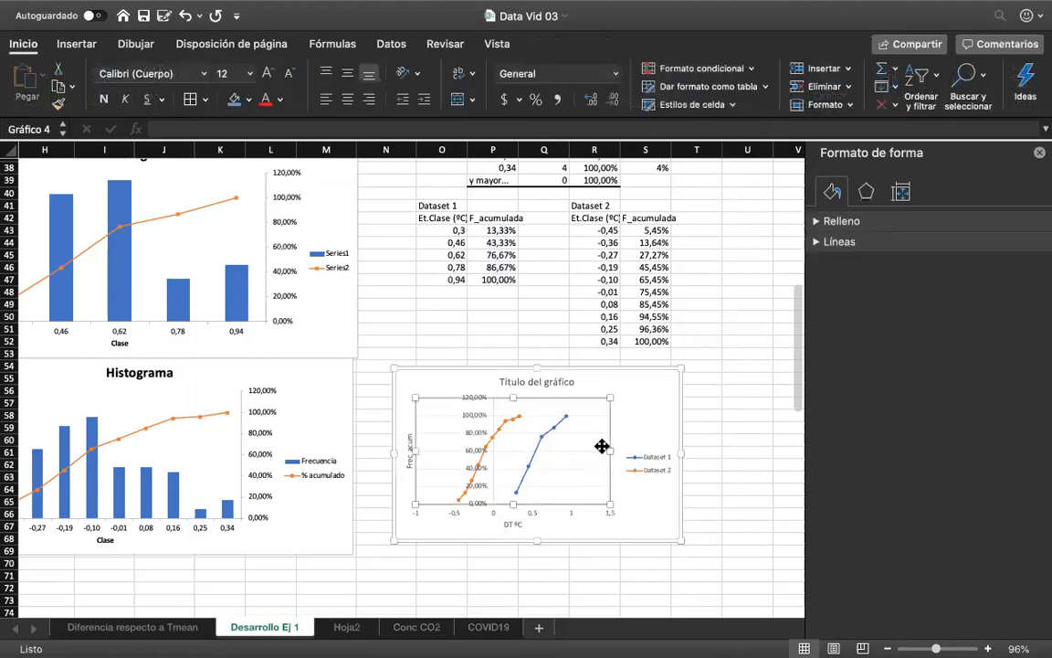
left_click_drag(608, 450, 662, 449)
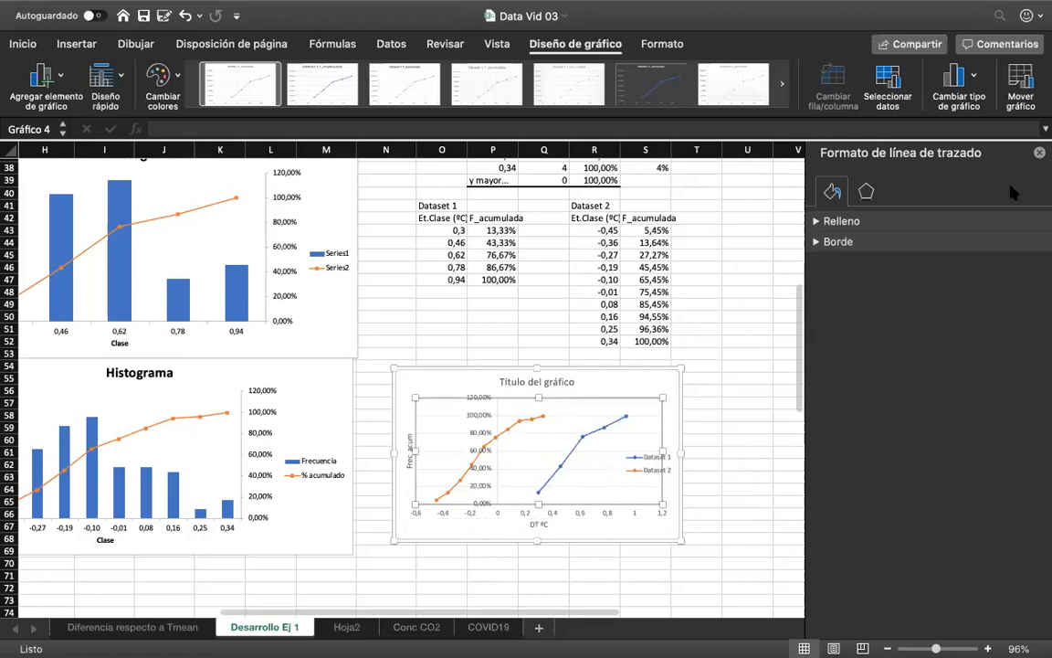
left_click(1041, 154)
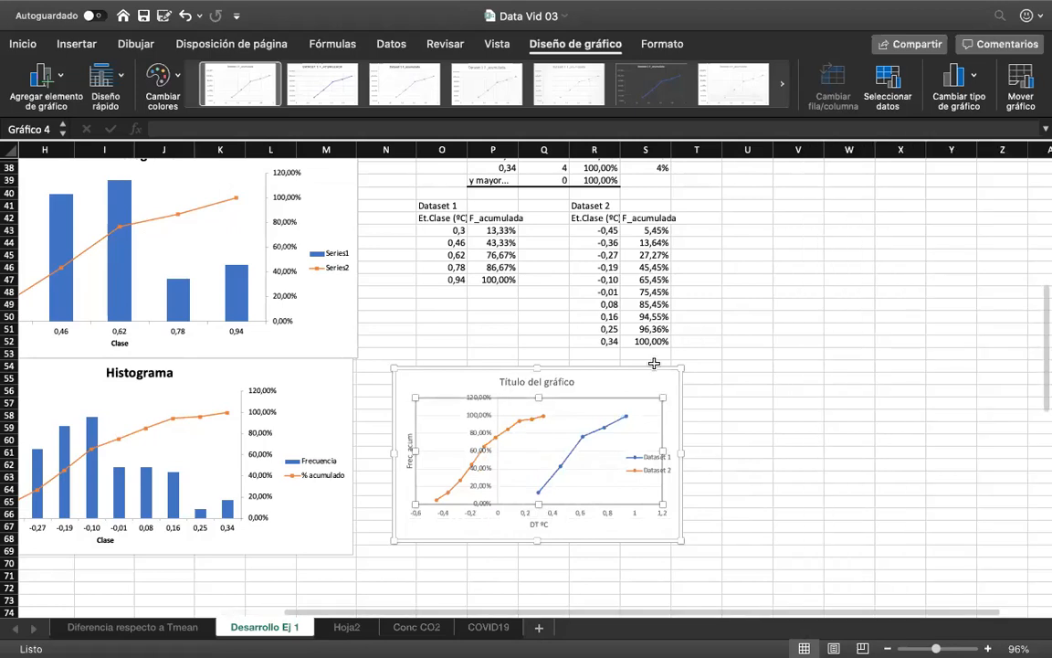
Delete the placeholder title from the scatter chart and close the formatting pane.
scroll(648, 418, "up", 5)
scroll(648, 420, "down", 5)
scroll(649, 420, "left", 2)
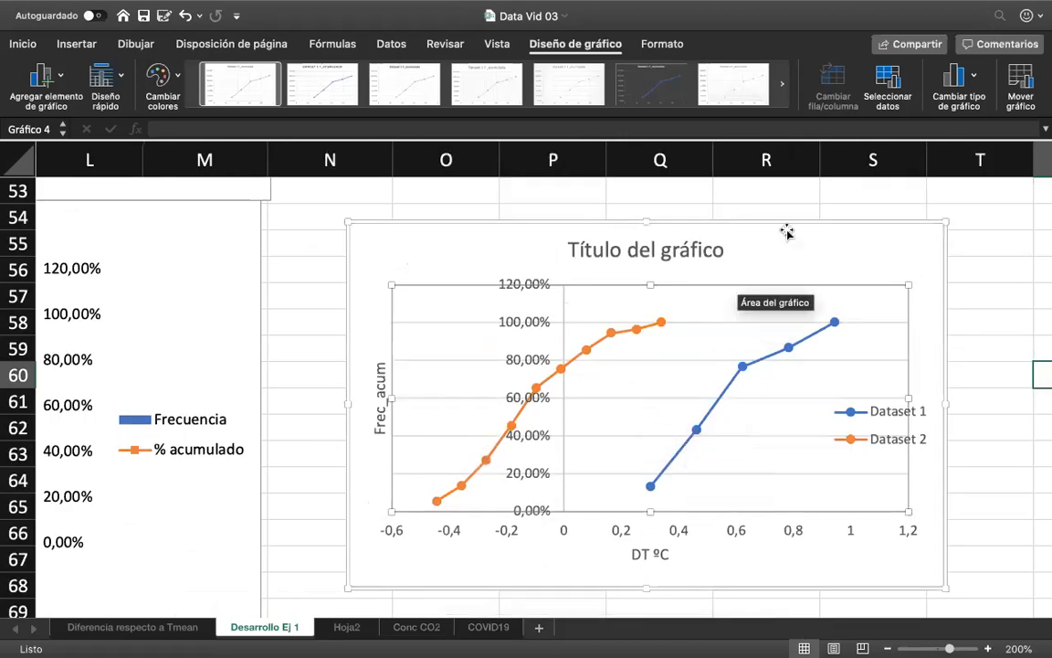
double_click(688, 247)
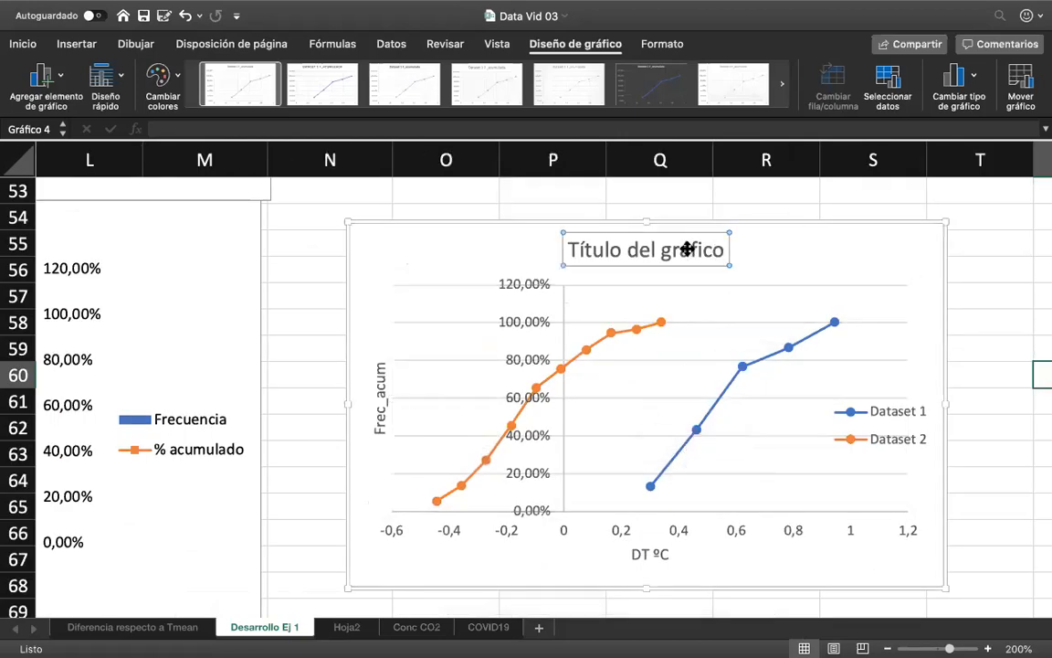
left_click(700, 235)
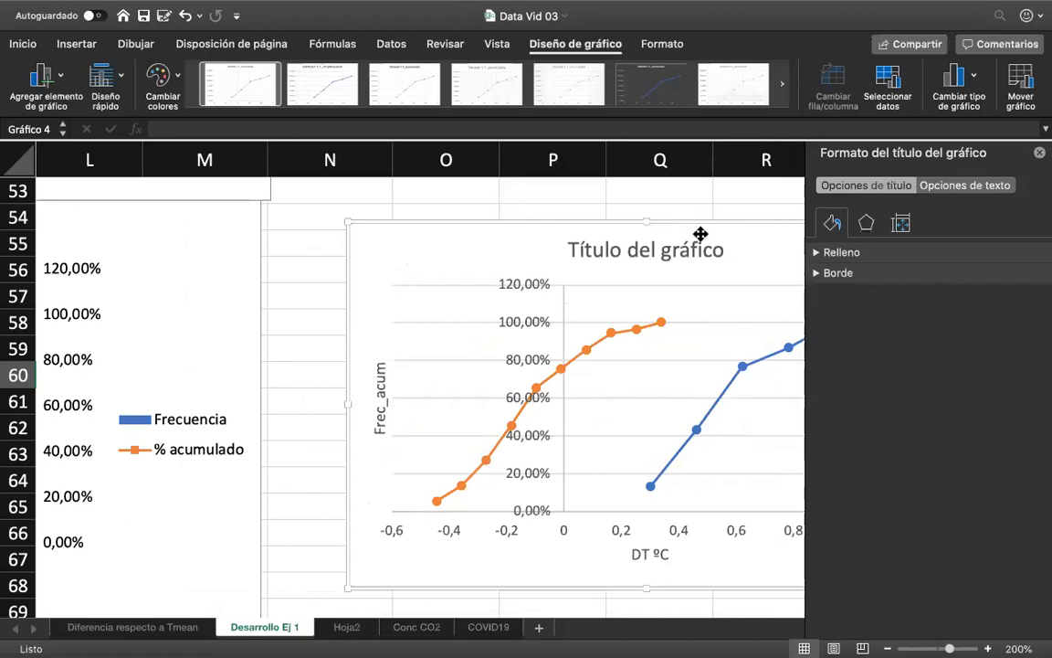
key("Delete")
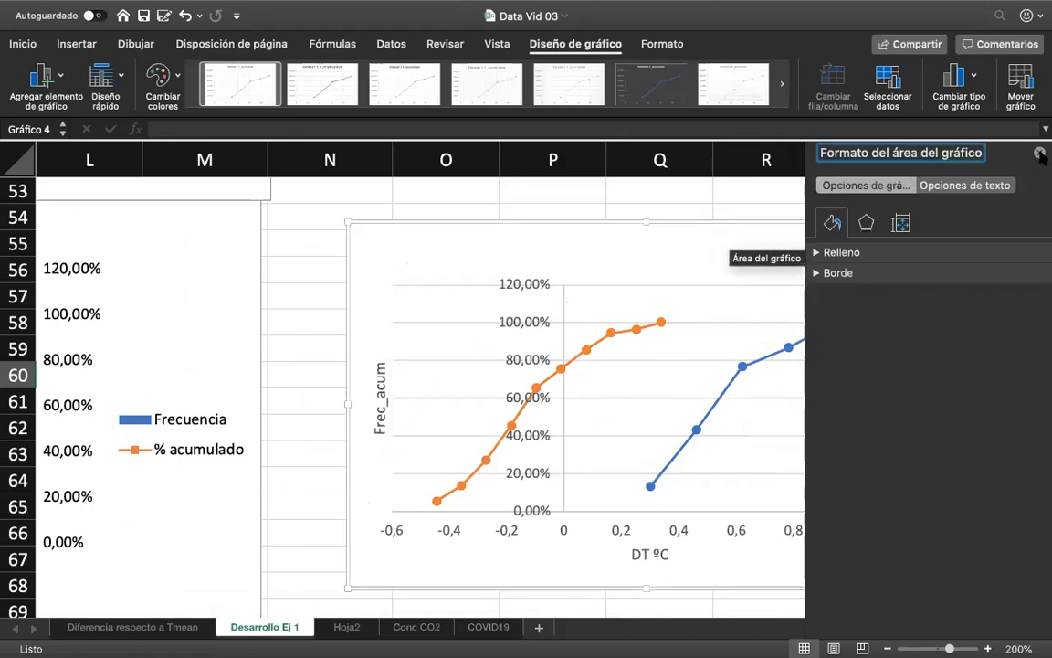
left_click(1040, 153)
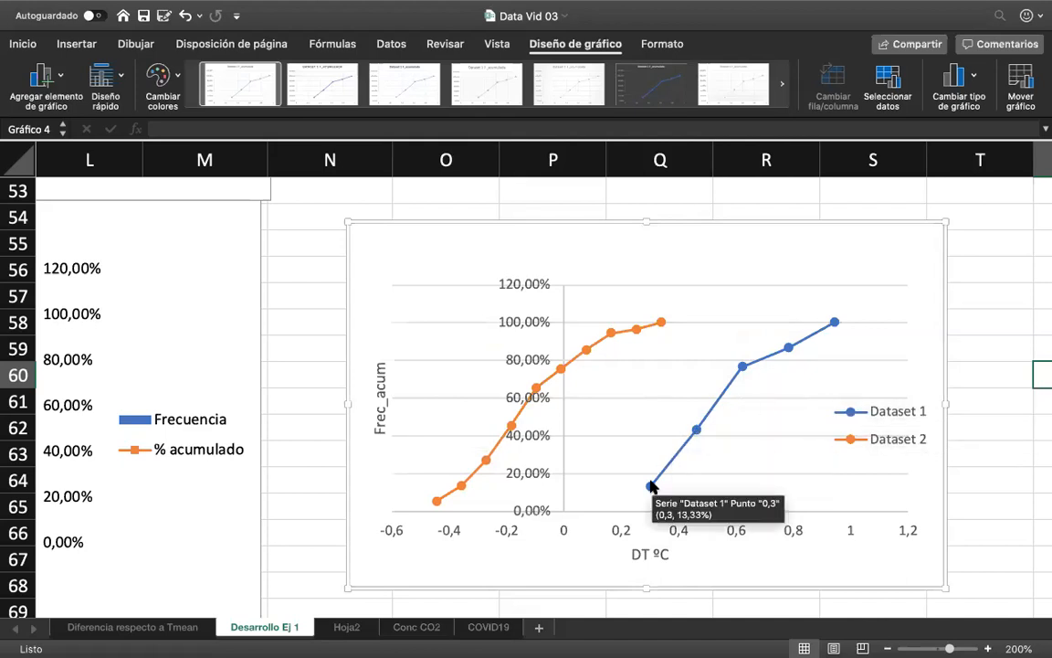
Compare the two cumulative curves with their source tables, focusing on the first two Dataset 1 points in O43:P44.
scroll(721, 410, "up", 1)
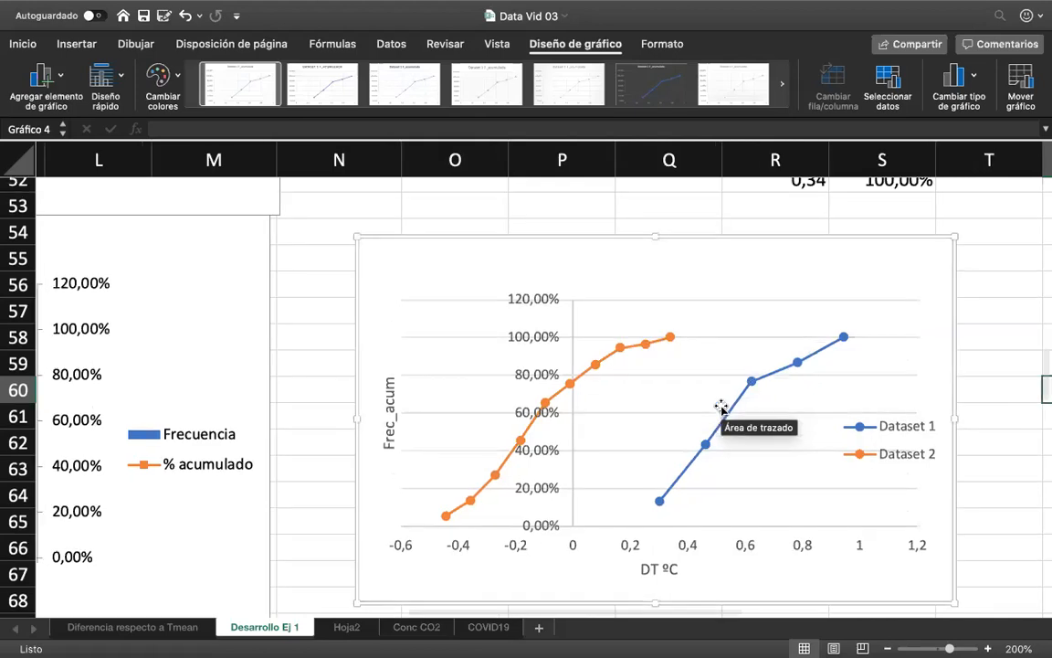
scroll(721, 410, "up", 3)
scroll(686, 407, "up", 2)
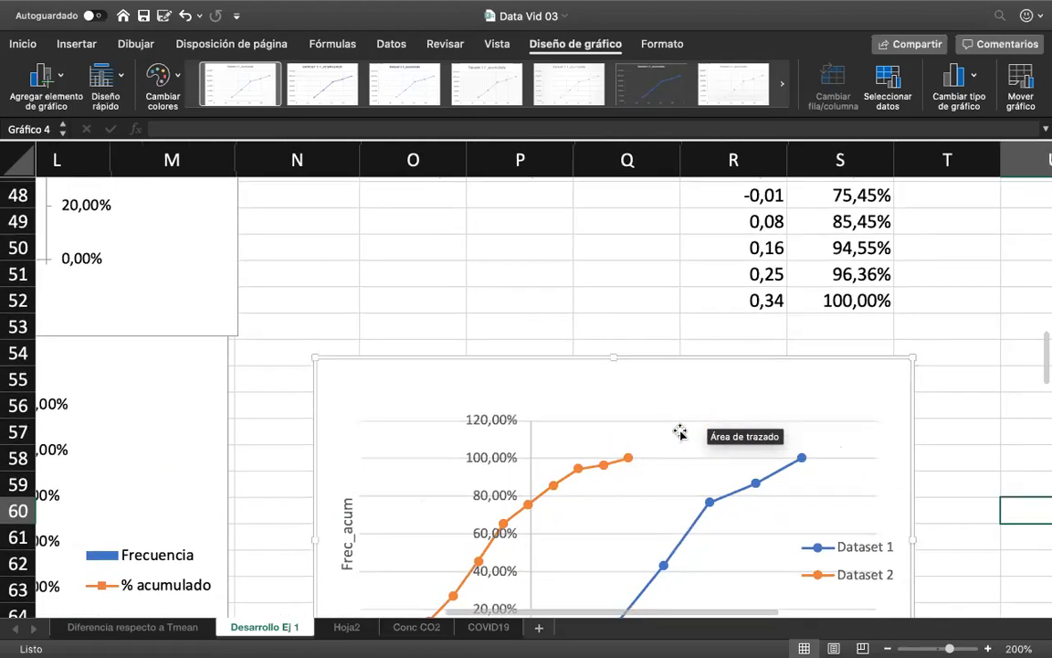
scroll(680, 432, "down", 5)
scroll(659, 461, "down", 2)
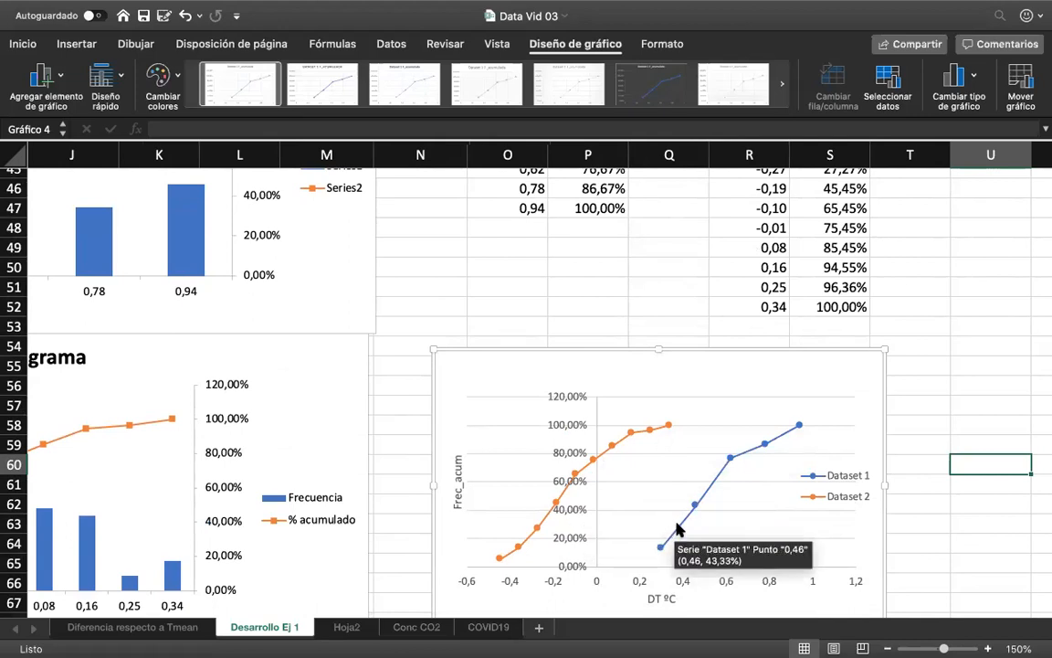
scroll(566, 322, "up", 4)
scroll(567, 322, "right", 1)
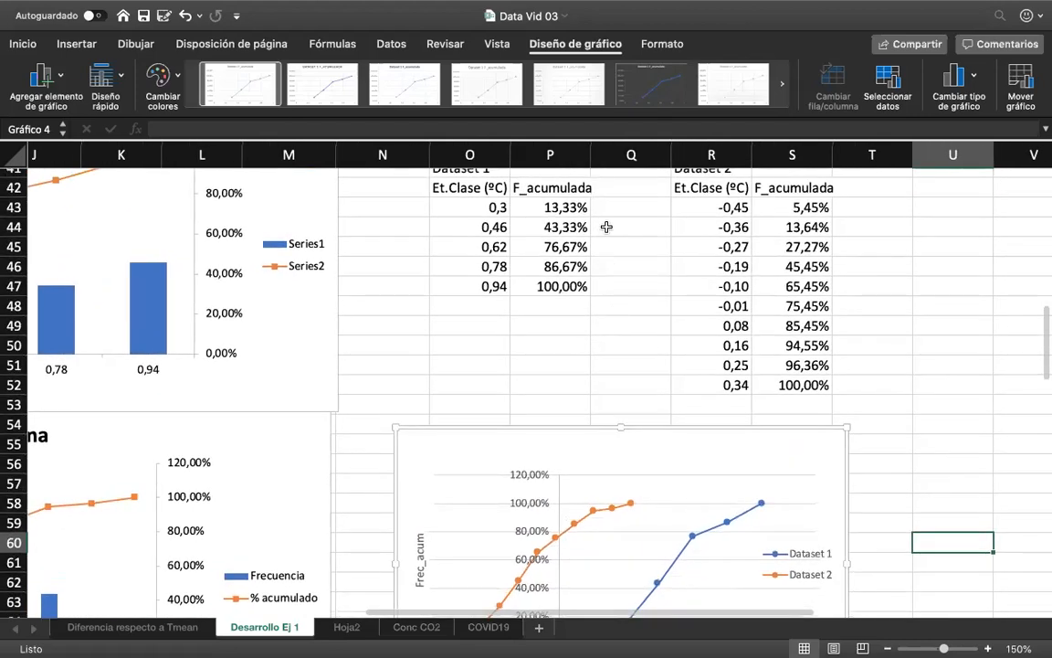
left_click(609, 204)
left_click(500, 210)
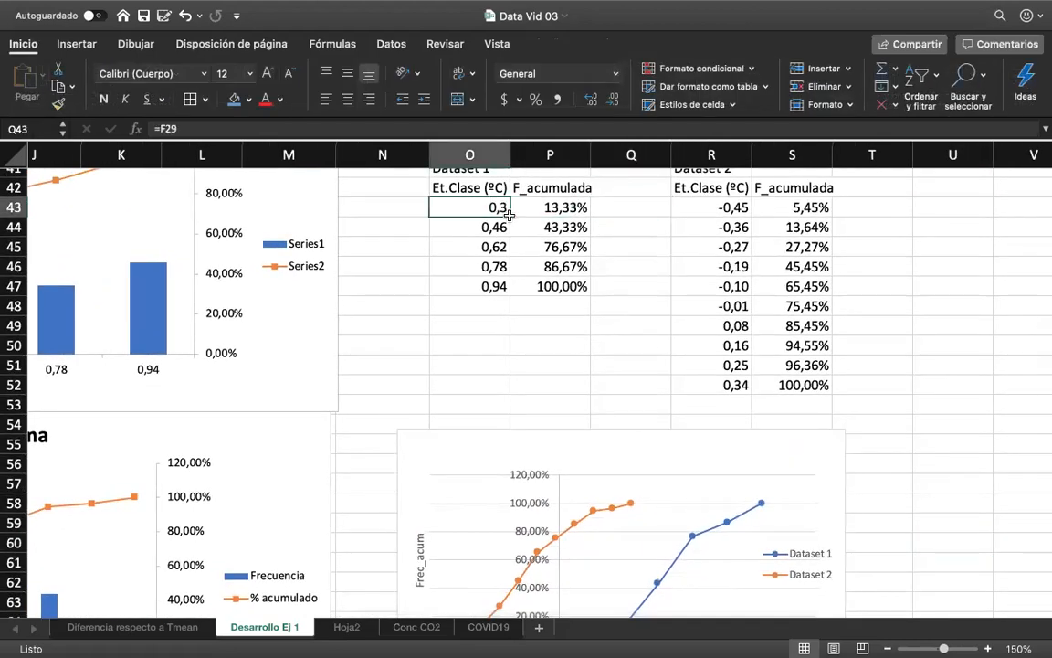
left_click_drag(508, 212, 528, 228)
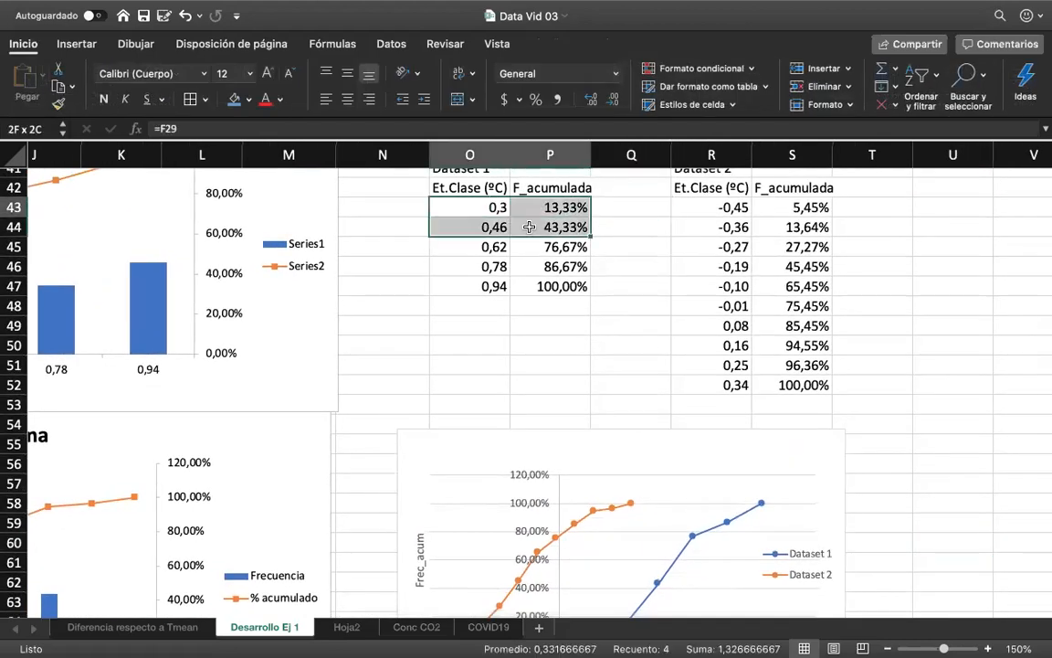
left_click(617, 207)
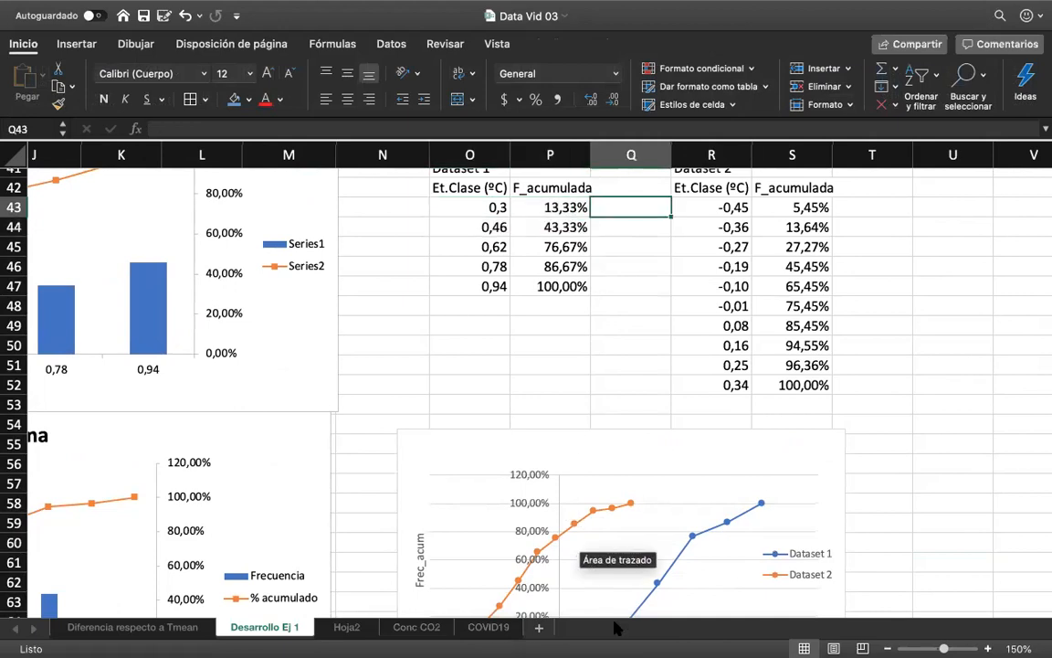
key("super+z")
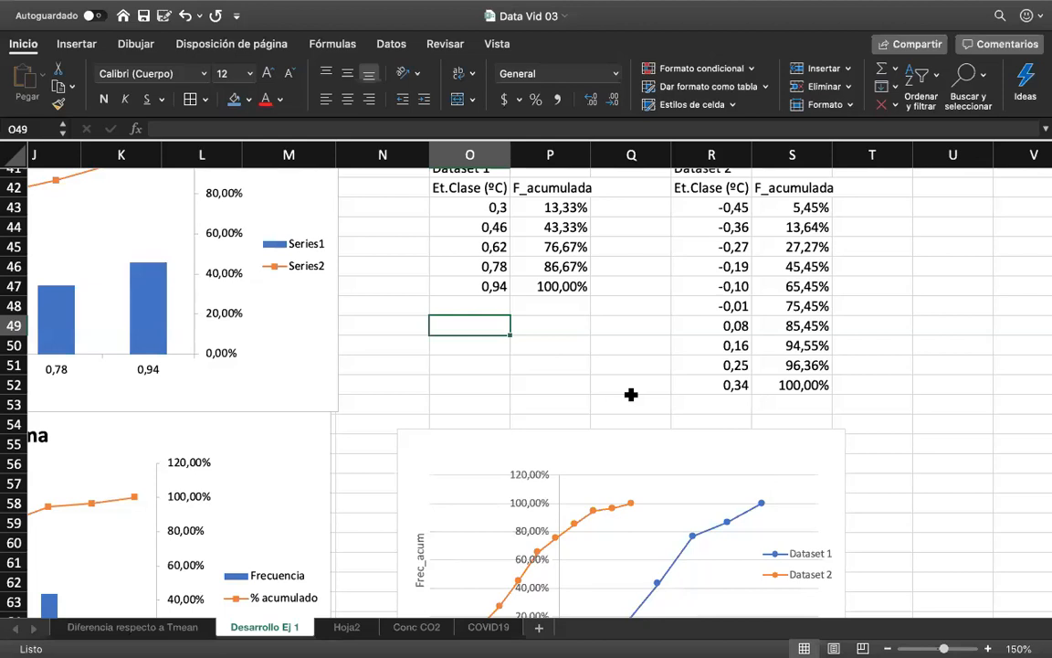
Beneath the Dataset 1 table, label O49 as x with 0,34 in P49, and label O50 as y.
left_click(474, 380)
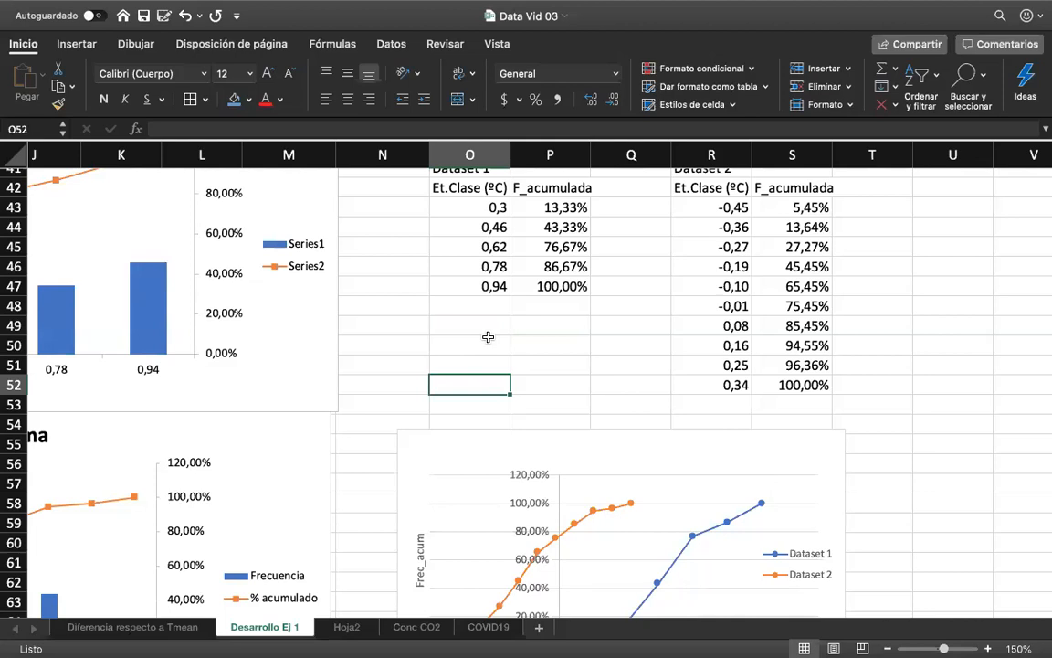
left_click(488, 340)
left_click(493, 326)
type("x")
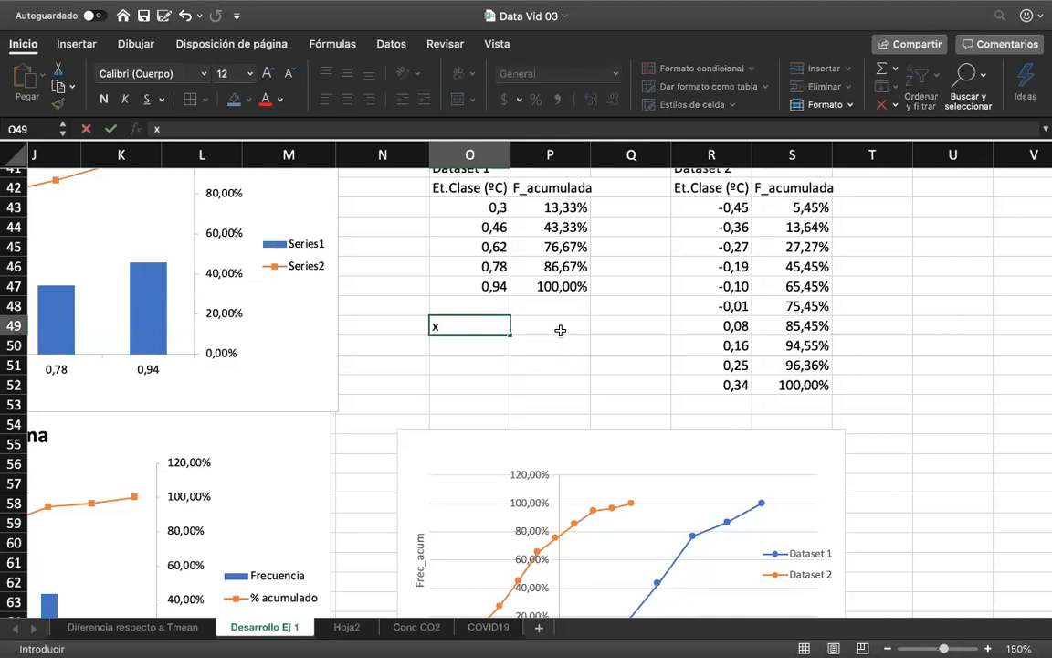
left_click(560, 330)
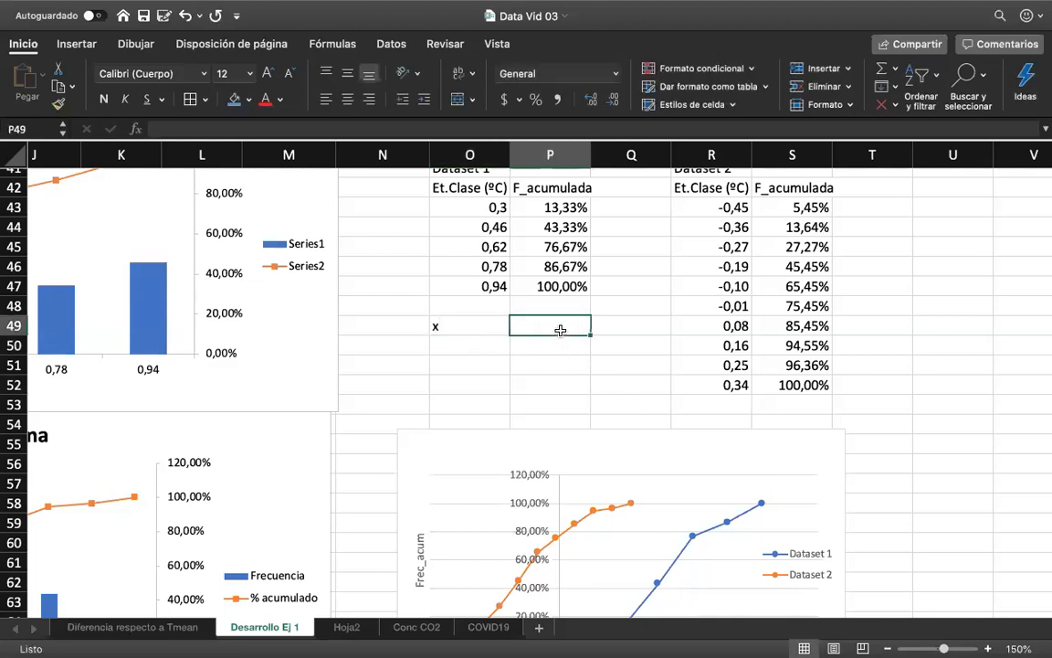
type("0,34")
key("Return")
key("Left")
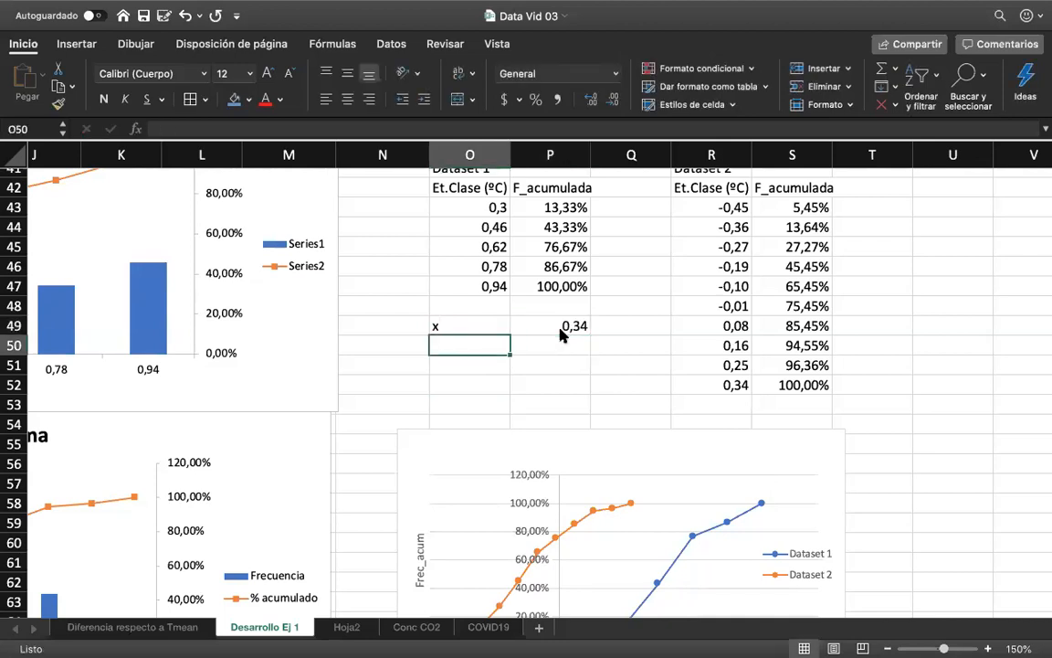
type("y")
key("Tab")
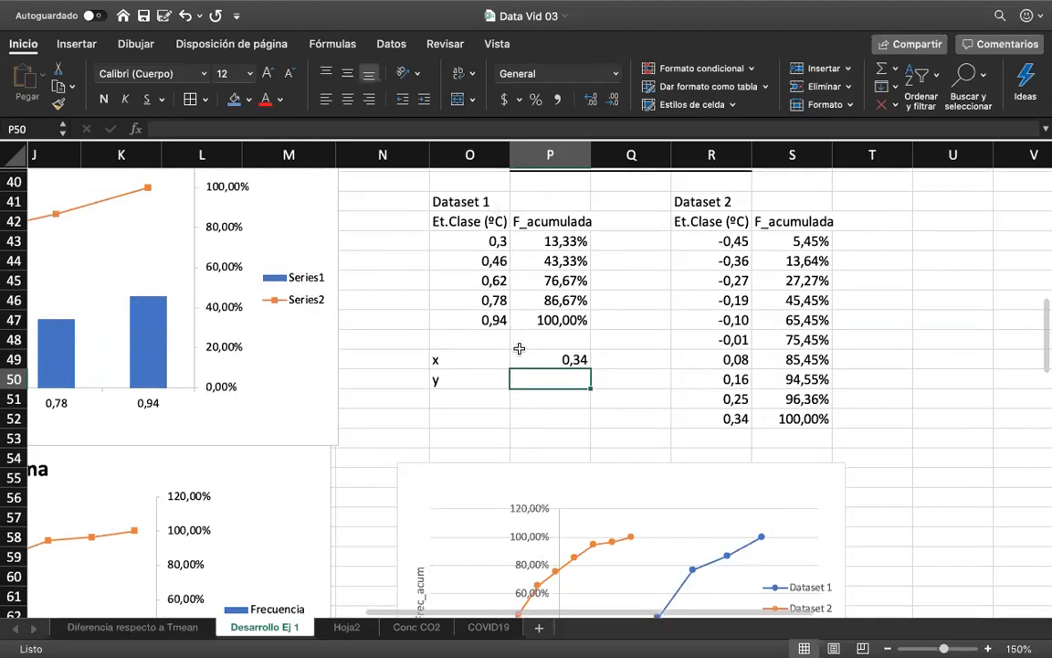
Begin the interpolation formula for y in P50 with =P43+(P44-P43)/(O44-O43).
left_click(548, 358)
left_click(565, 378)
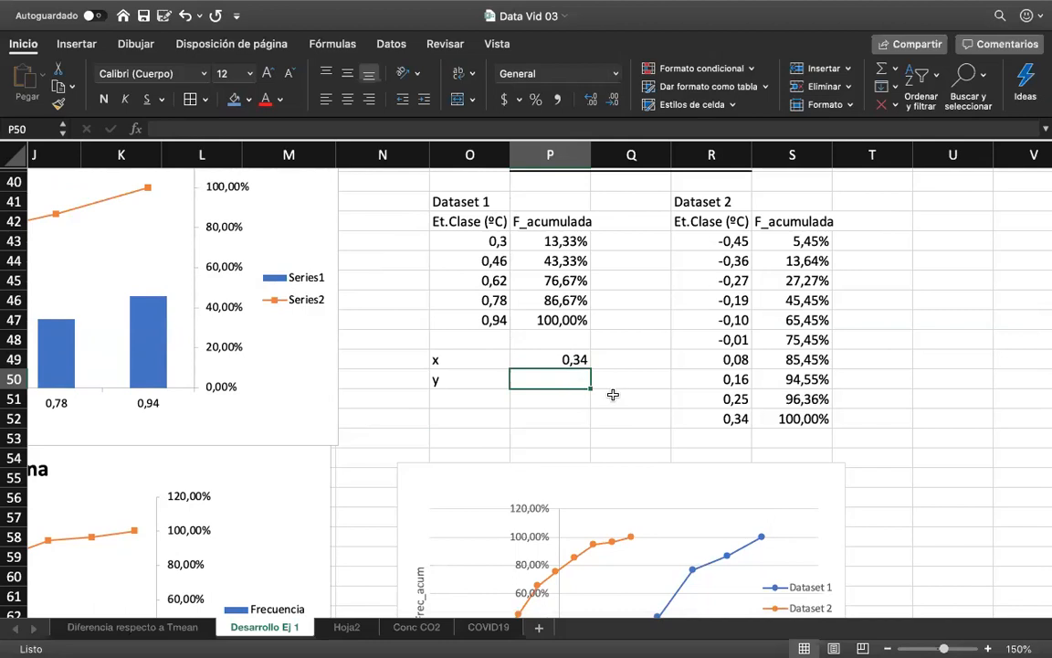
type("=")
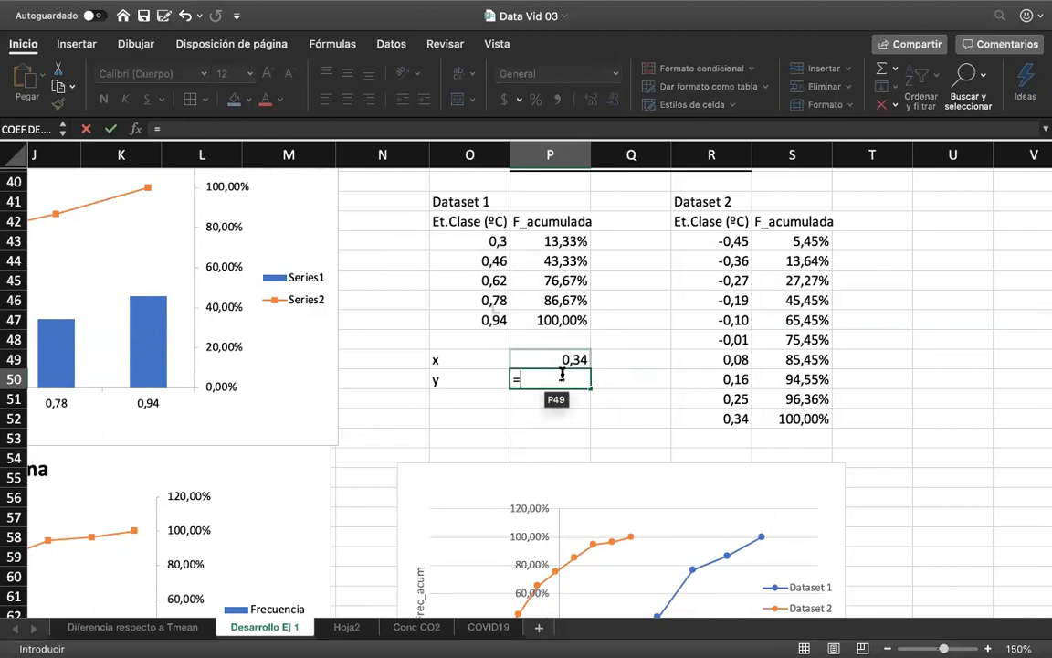
left_click(564, 242)
type("+(")
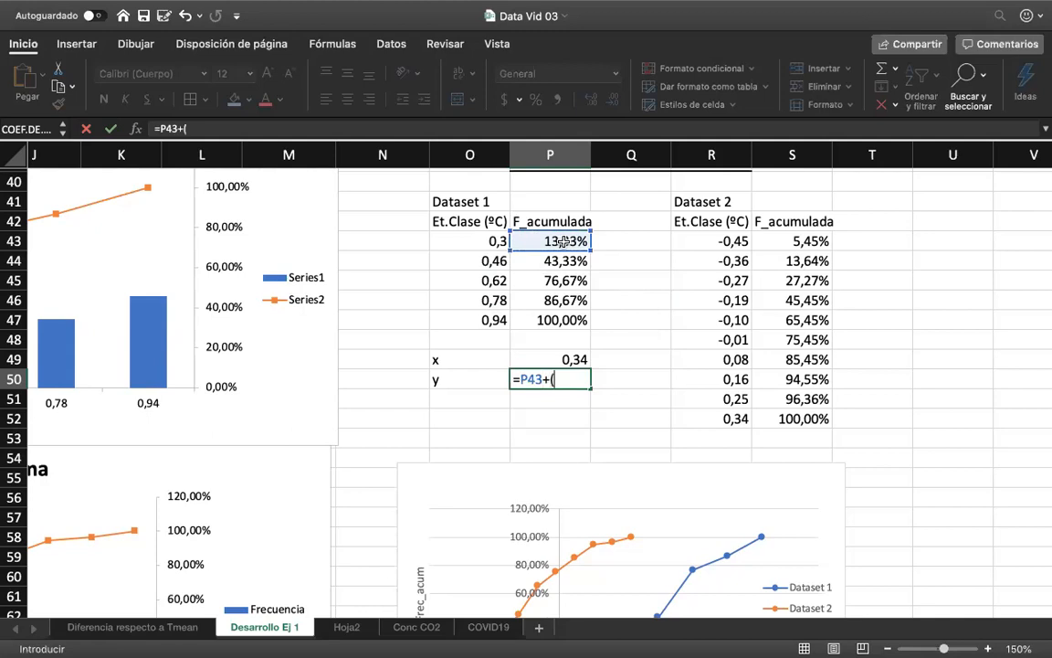
left_click(560, 261)
type("-")
left_click(568, 240)
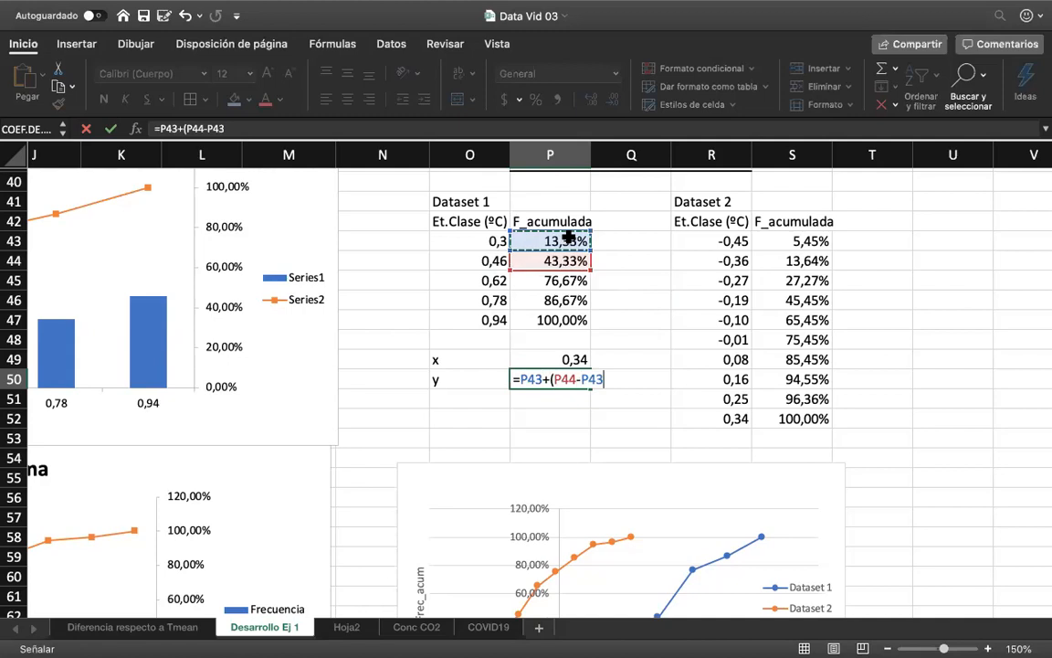
type(")/")
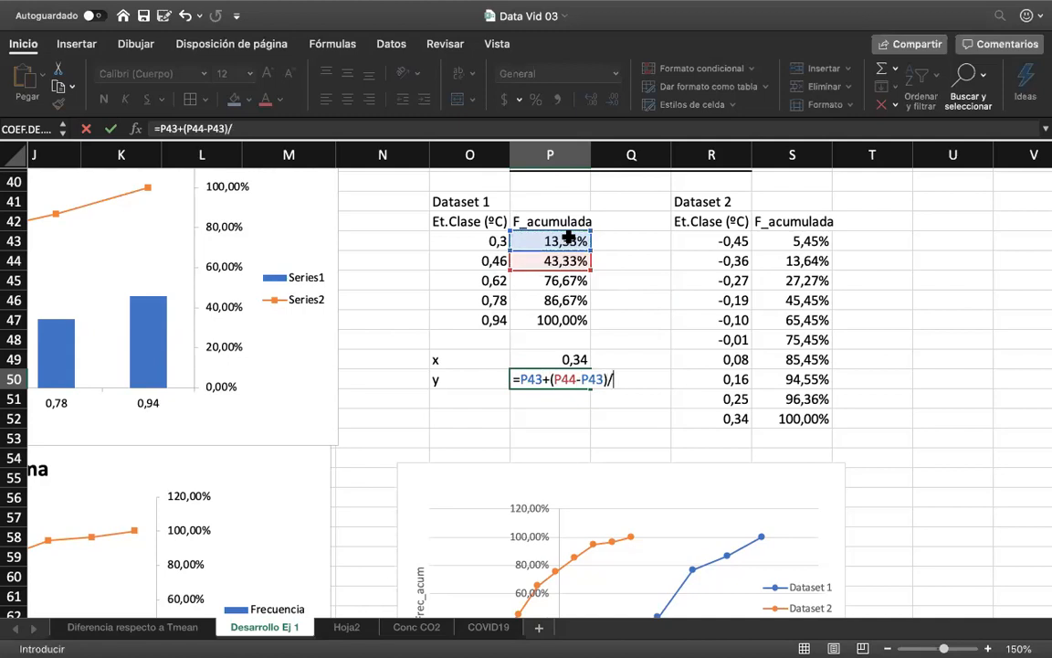
type("(")
left_click(493, 260)
type("-")
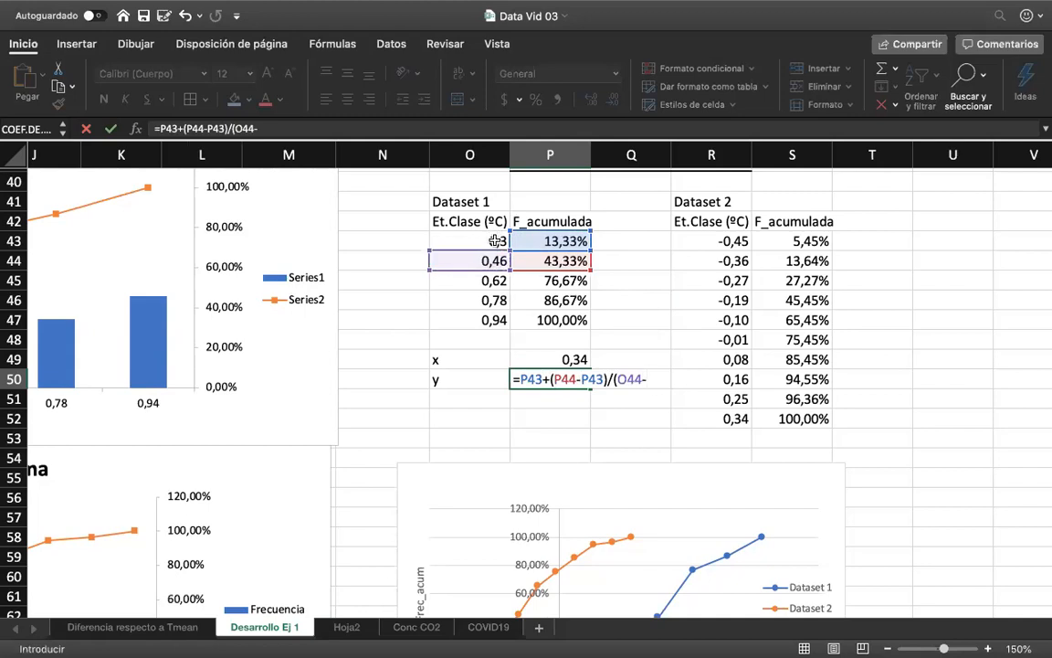
left_click(496, 241)
type(")")
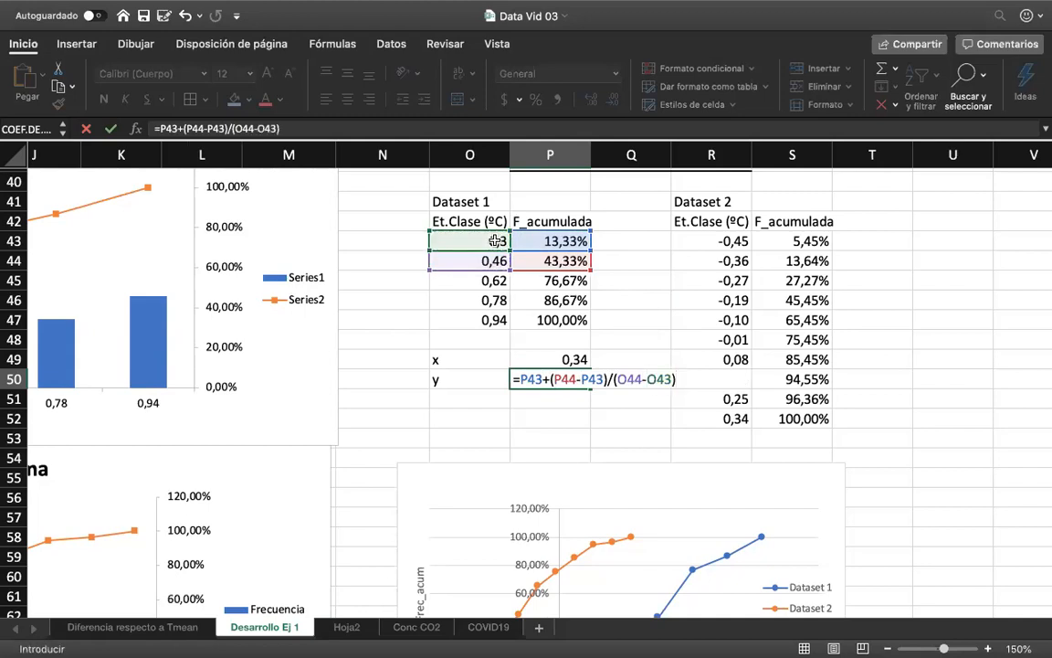
Enclose the slope quotient in P50's formula in parentheses, multiply it by (P49-O43), and enter the formula.
left_click(183, 129)
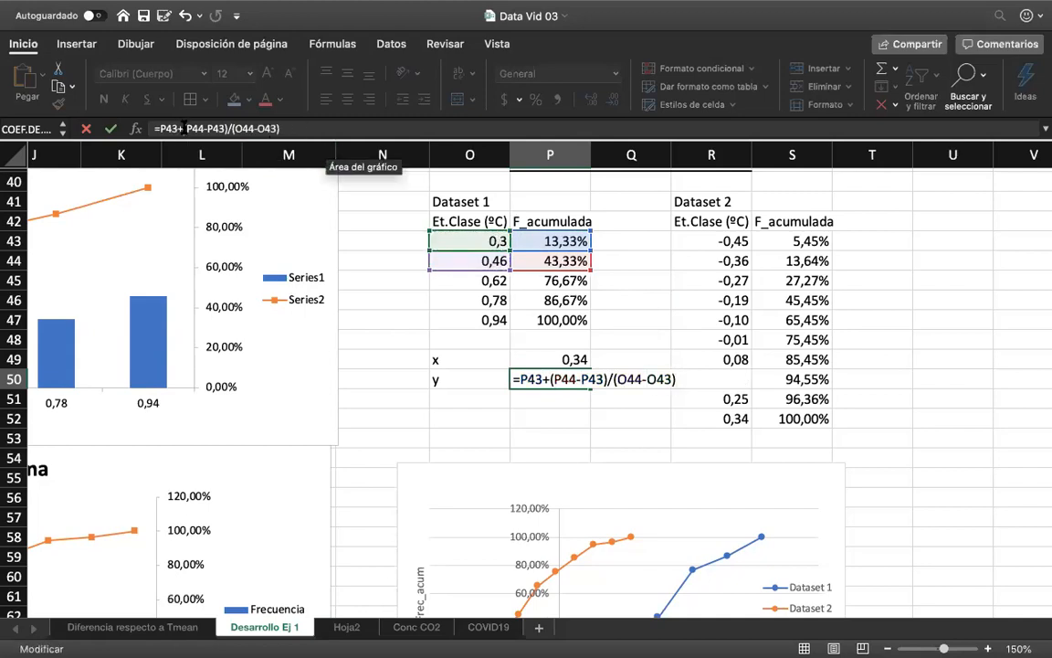
type("(")
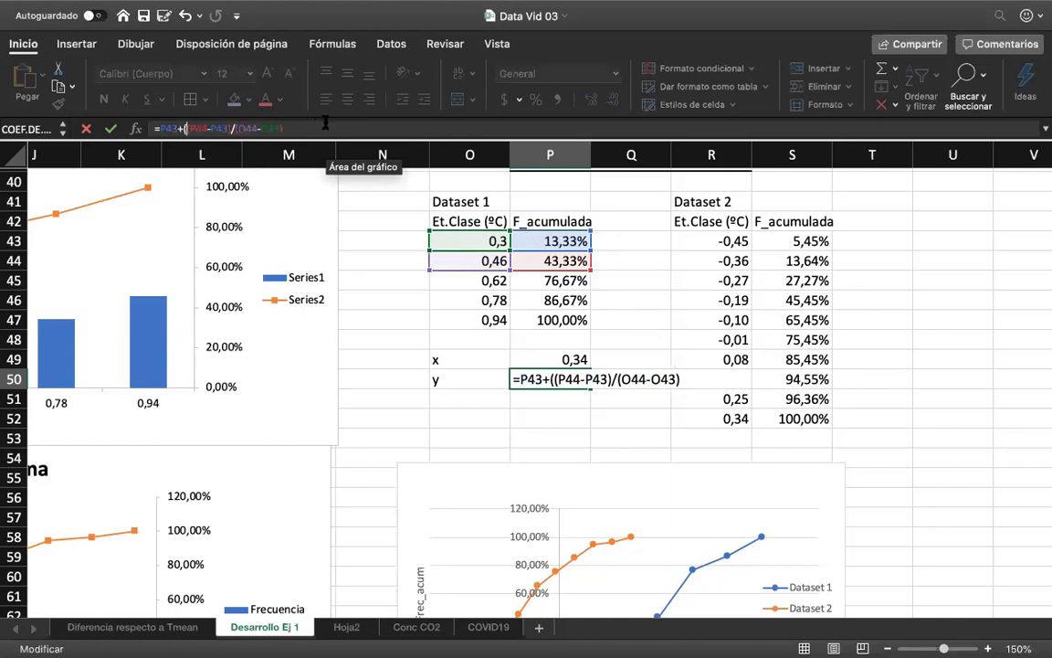
type(")*")
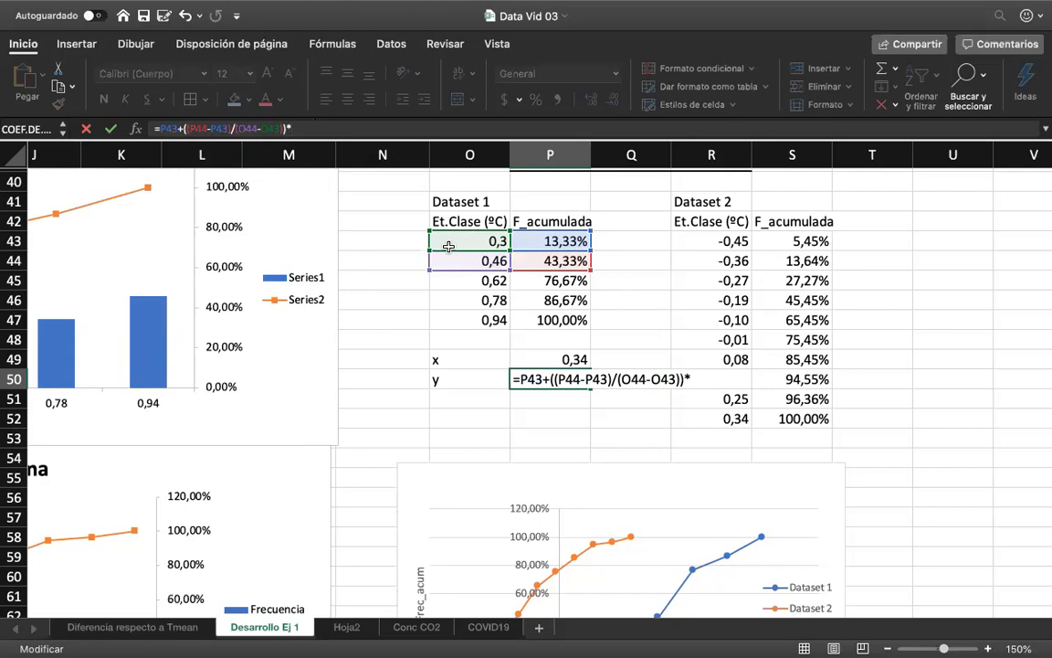
type("(")
left_click(535, 357)
type("-")
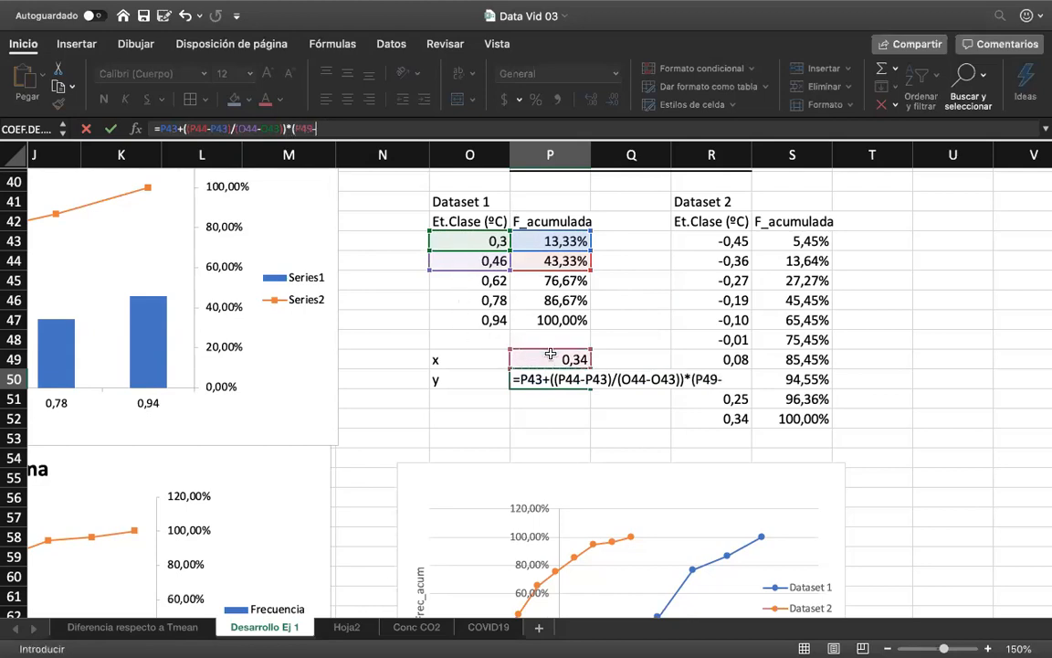
left_click(491, 241)
type(")")
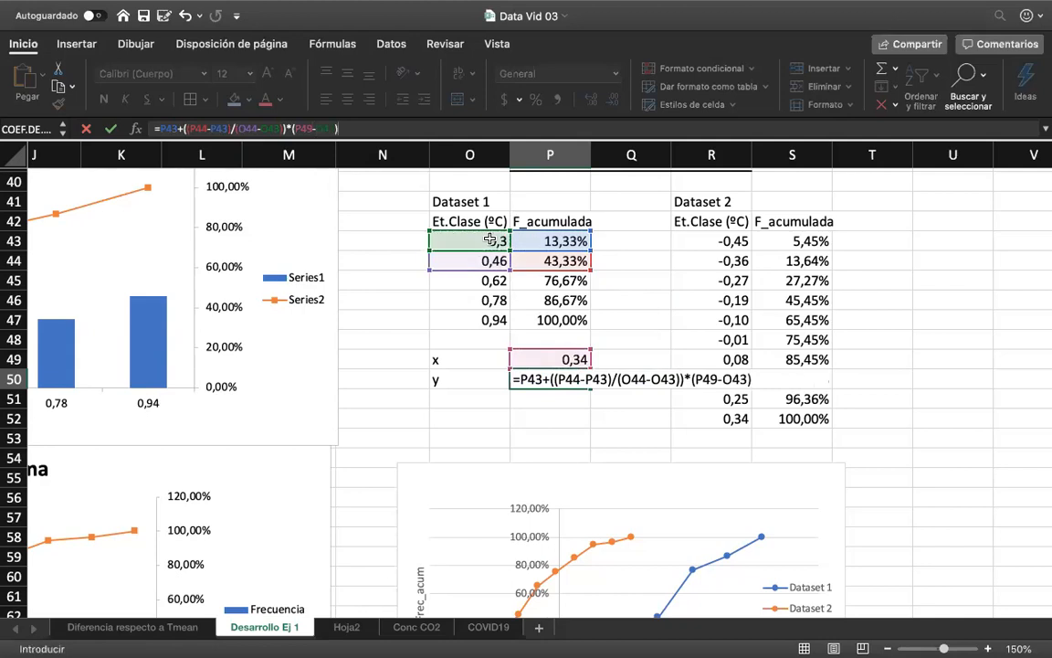
key("Return")
key("Up")
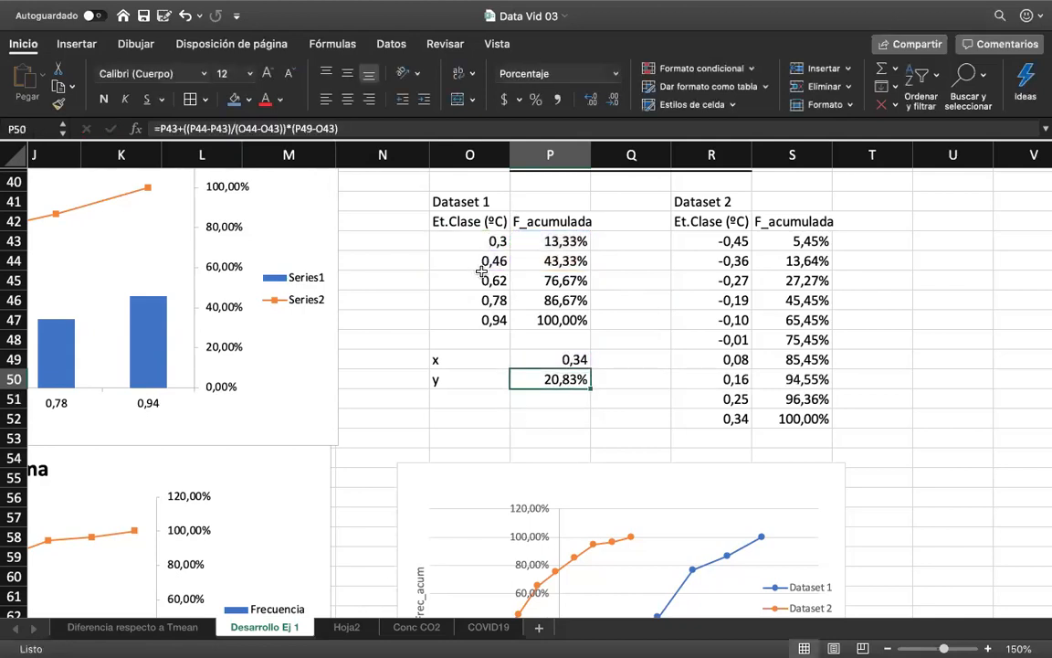
Fill the interpolated y cell P50 with light orange.
scroll(492, 439, "down", 1)
scroll(492, 439, "down", 4)
scroll(491, 430, "right", 1)
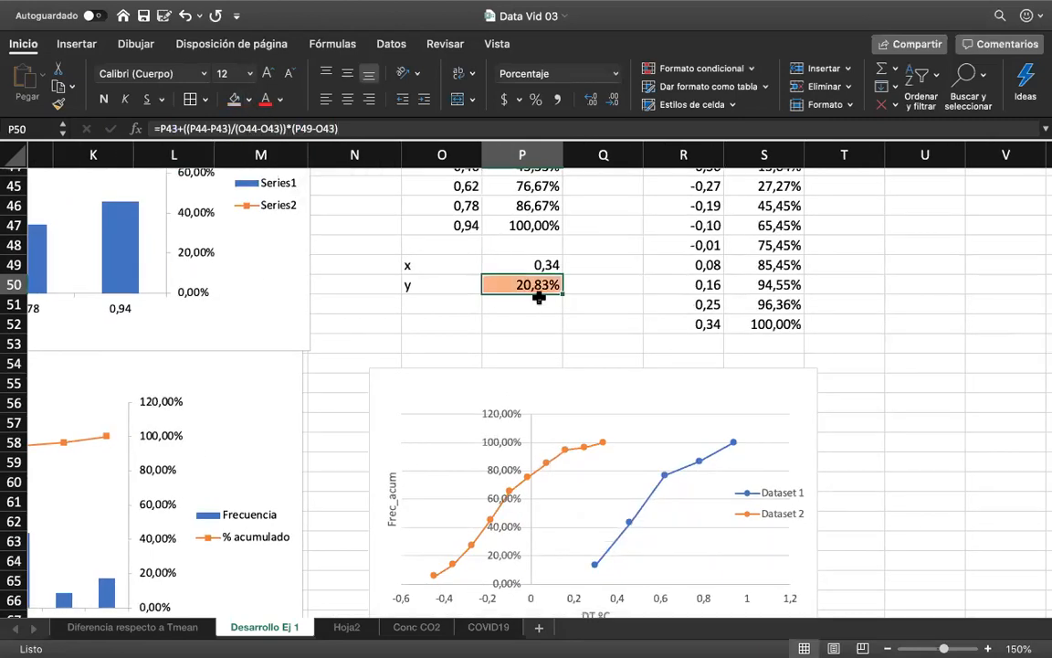
key("Up")
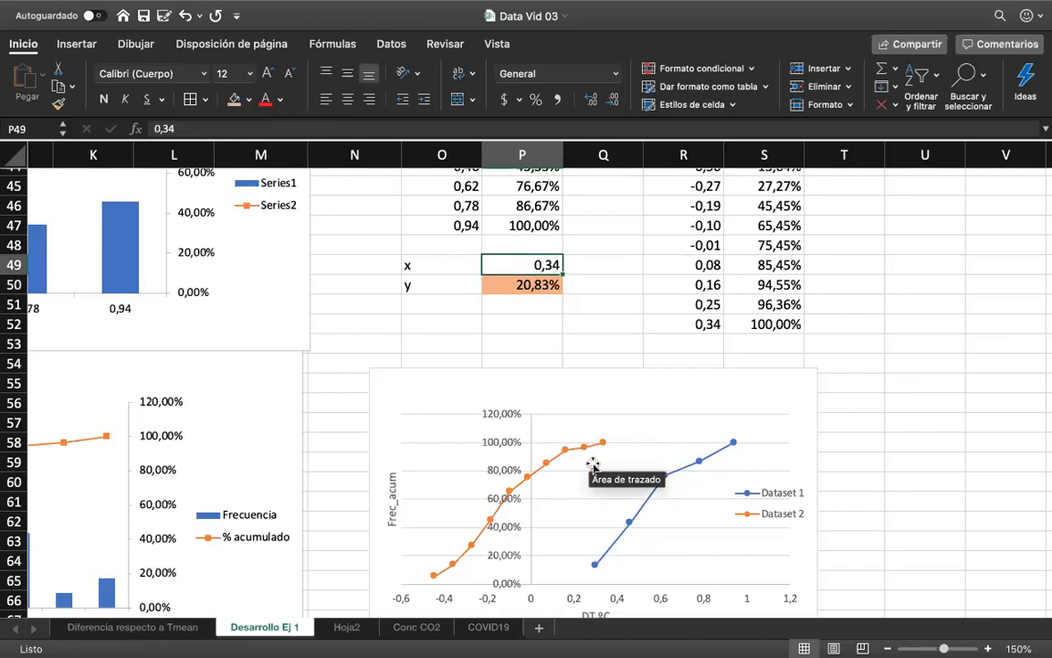
Examine the first two Dataset 1 chart points against the interpolation bounds in O43 and O44.
scroll(594, 557, "down", 1)
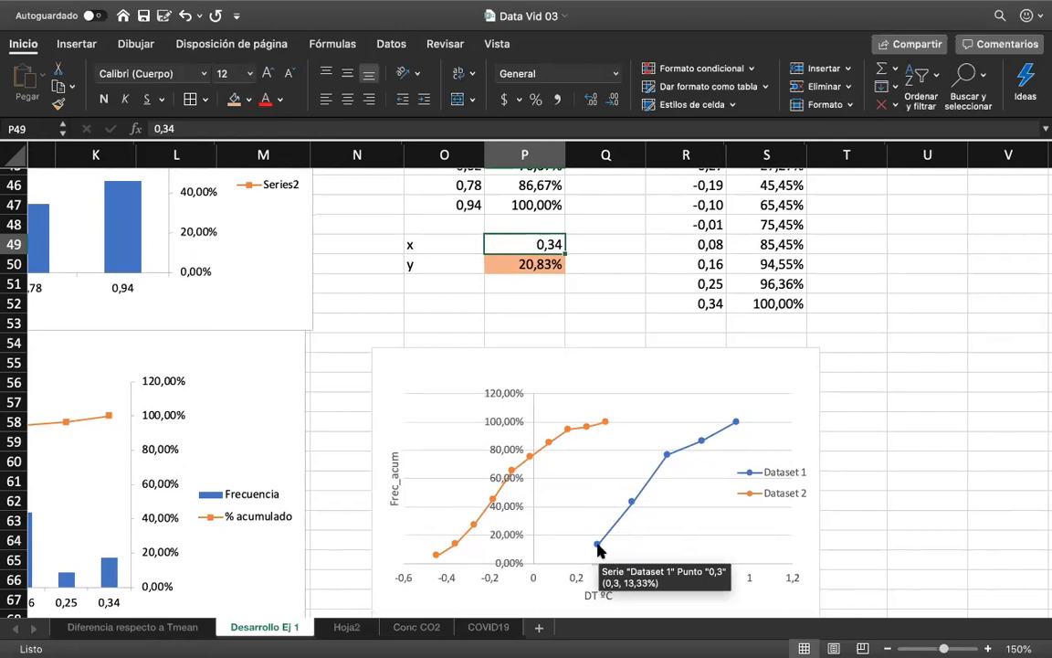
scroll(598, 548, "up", 3)
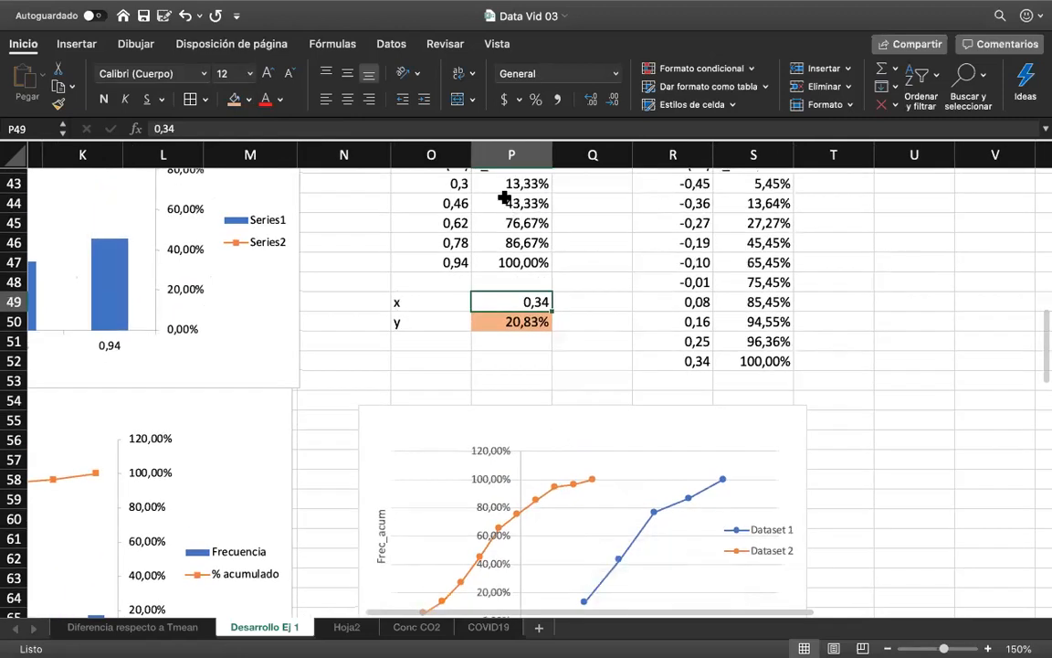
left_click(459, 182)
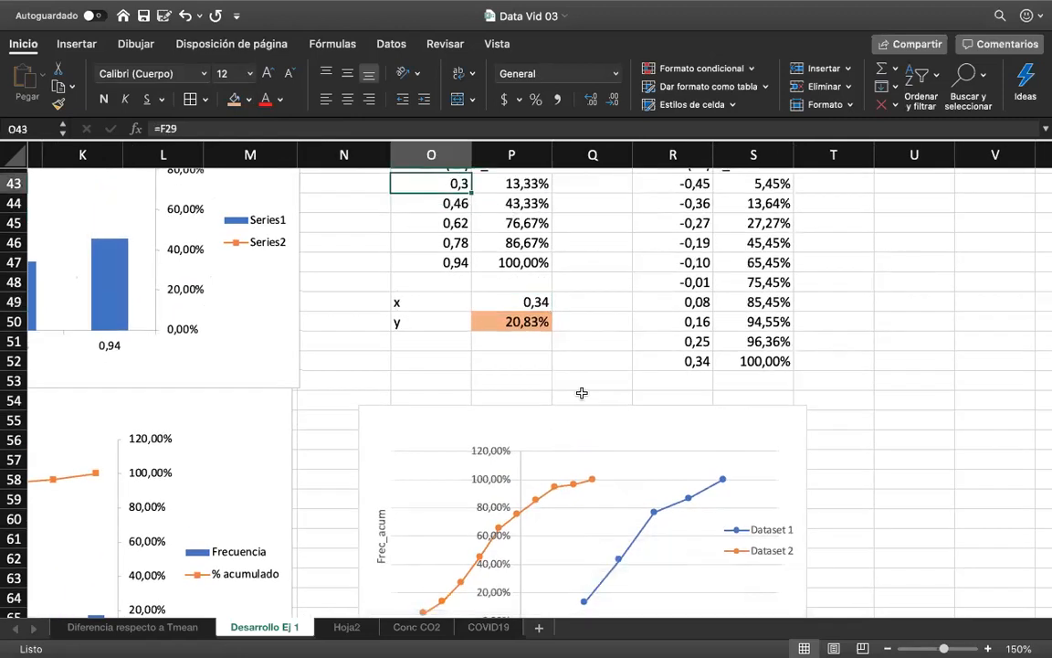
scroll(556, 336, "down", 5)
left_click(605, 459)
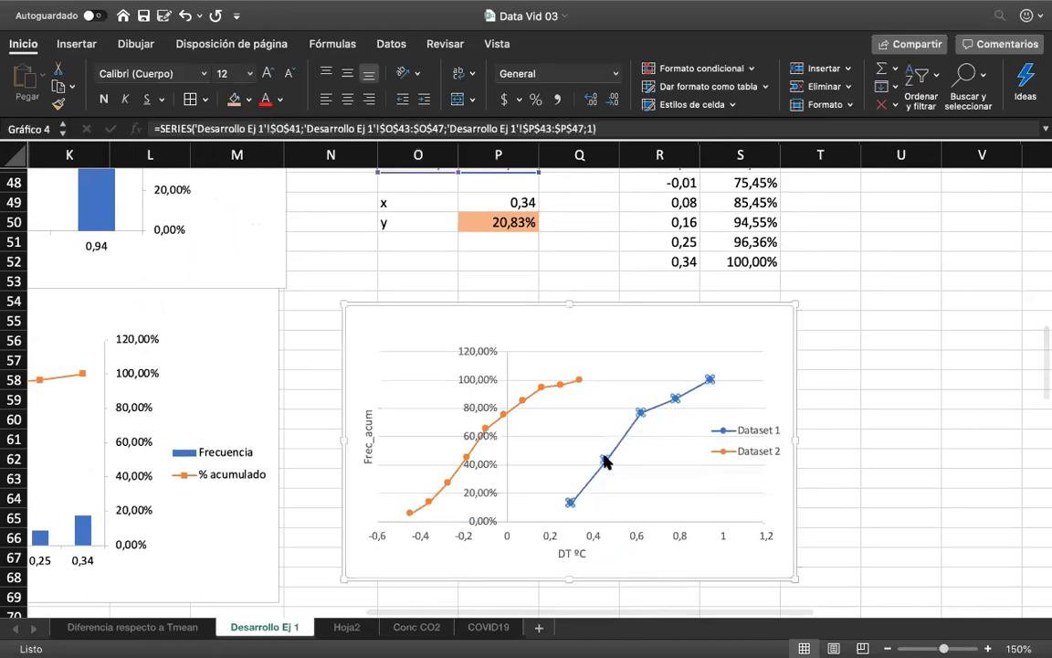
scroll(570, 343, "up", 6)
scroll(570, 343, "up", 1)
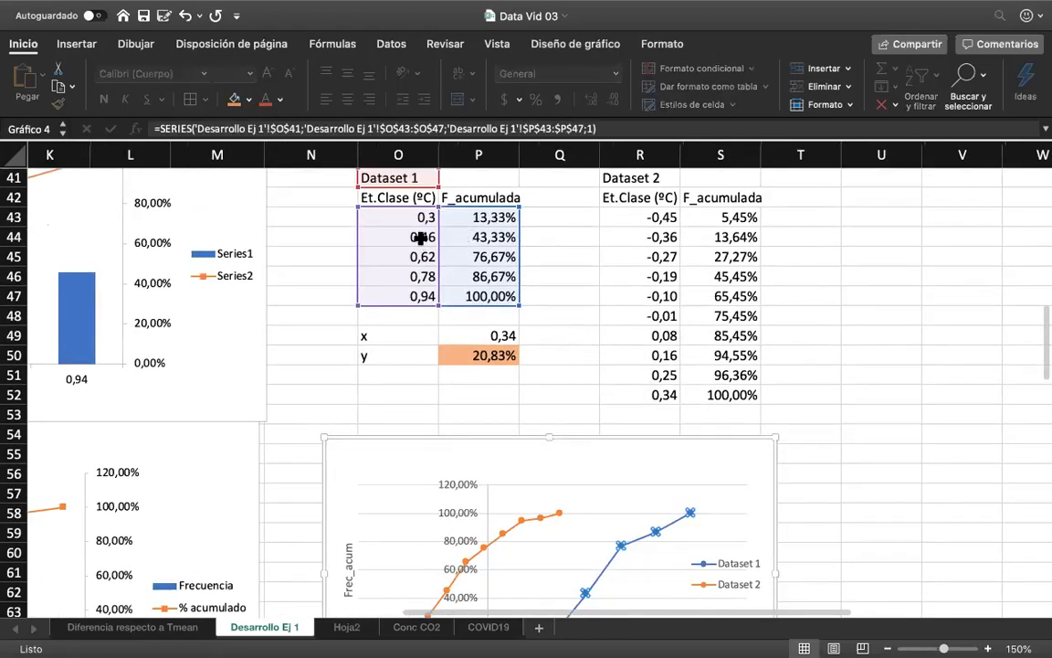
left_click(418, 236)
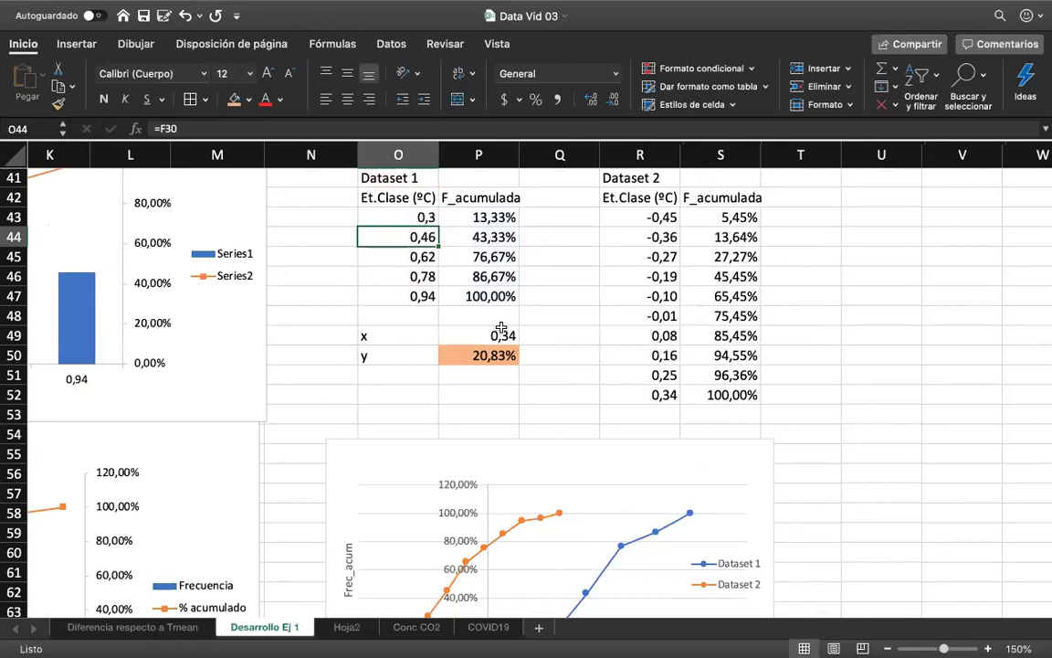
scroll(473, 336, "down", 6)
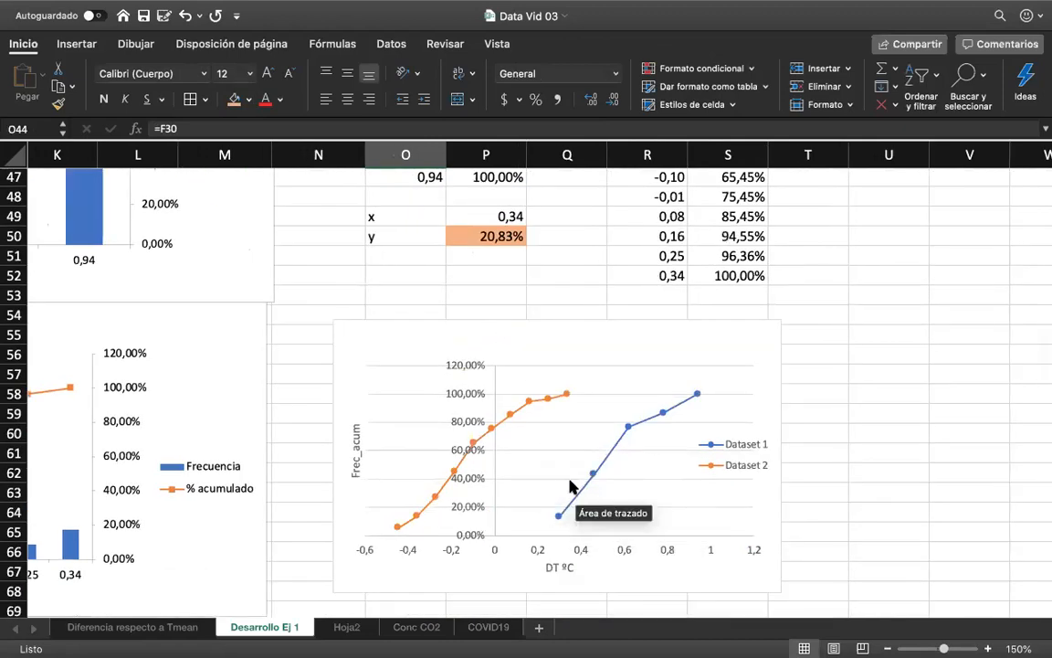
scroll(511, 329, "up", 2)
Compare the interpolated Dataset 1 result in P49:P50 with Dataset 2's last class in R52:S52 and its chart point.
left_click(491, 263)
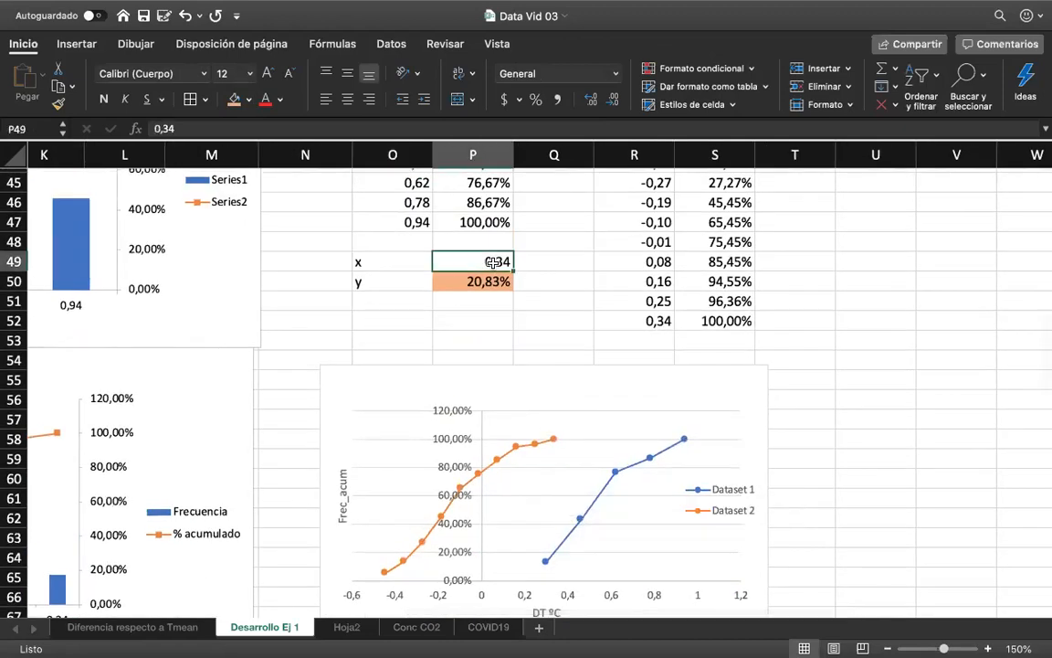
left_click_drag(654, 321, 727, 319)
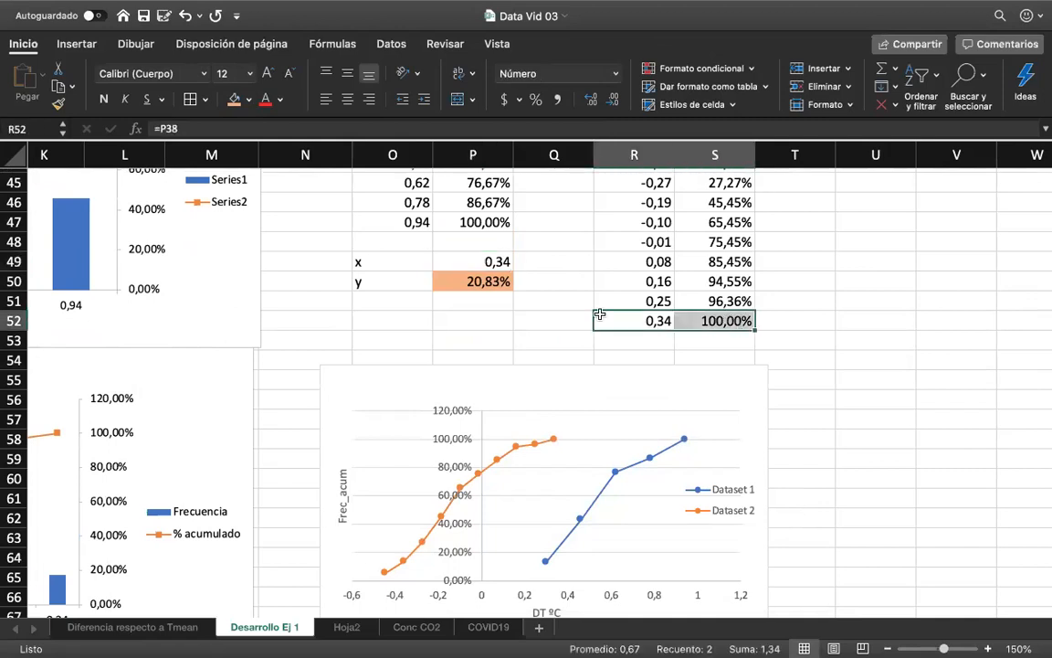
left_click(494, 282)
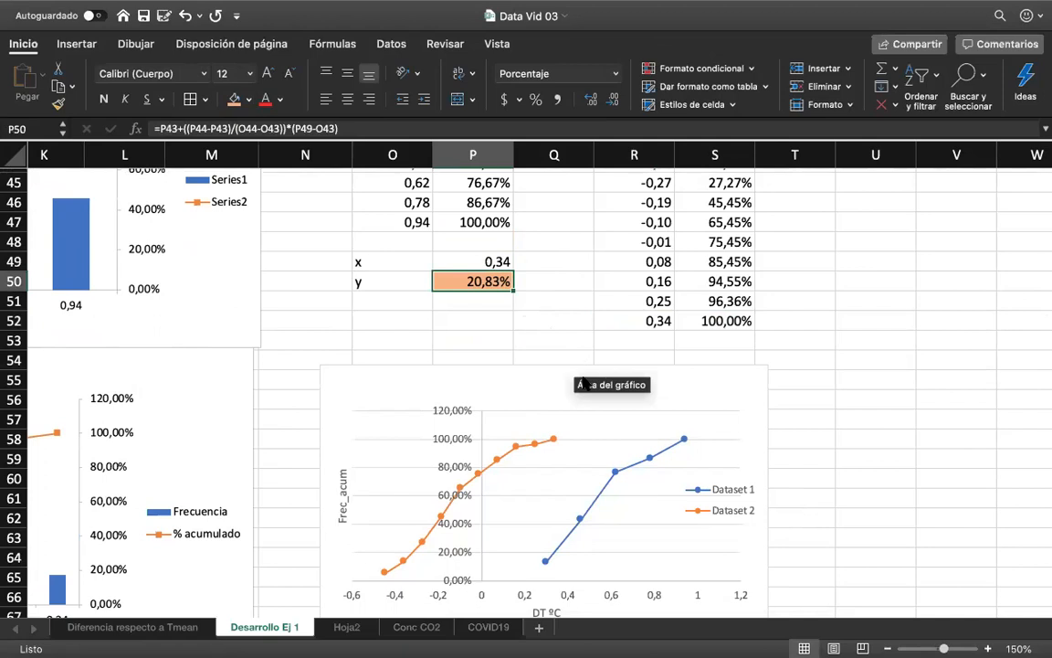
mouse_move(552, 445)
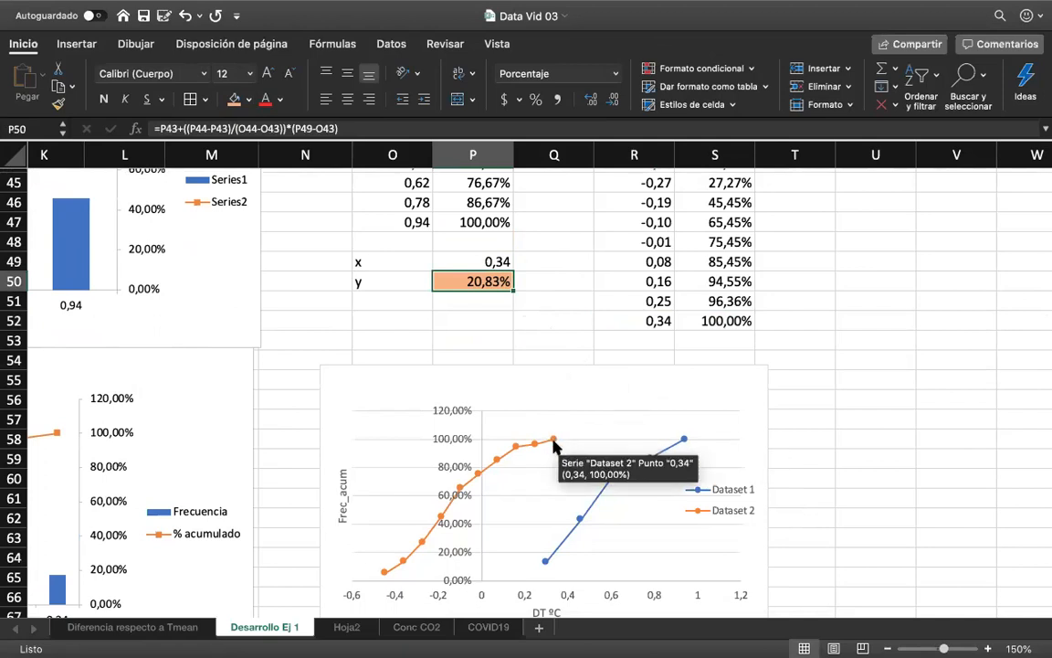
mouse_move(548, 540)
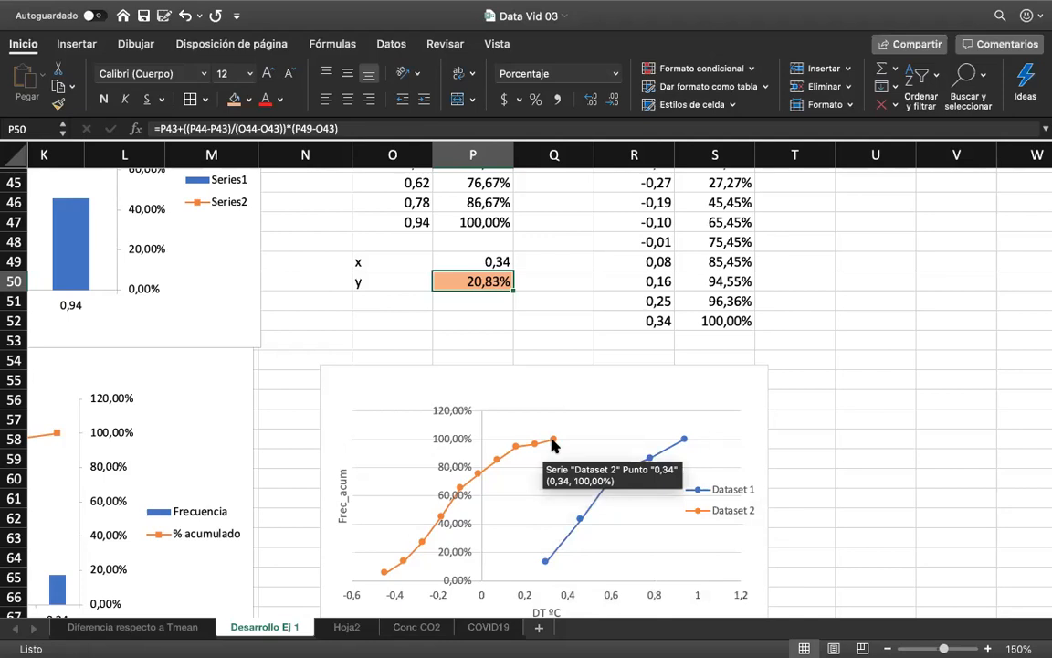
left_click(700, 317)
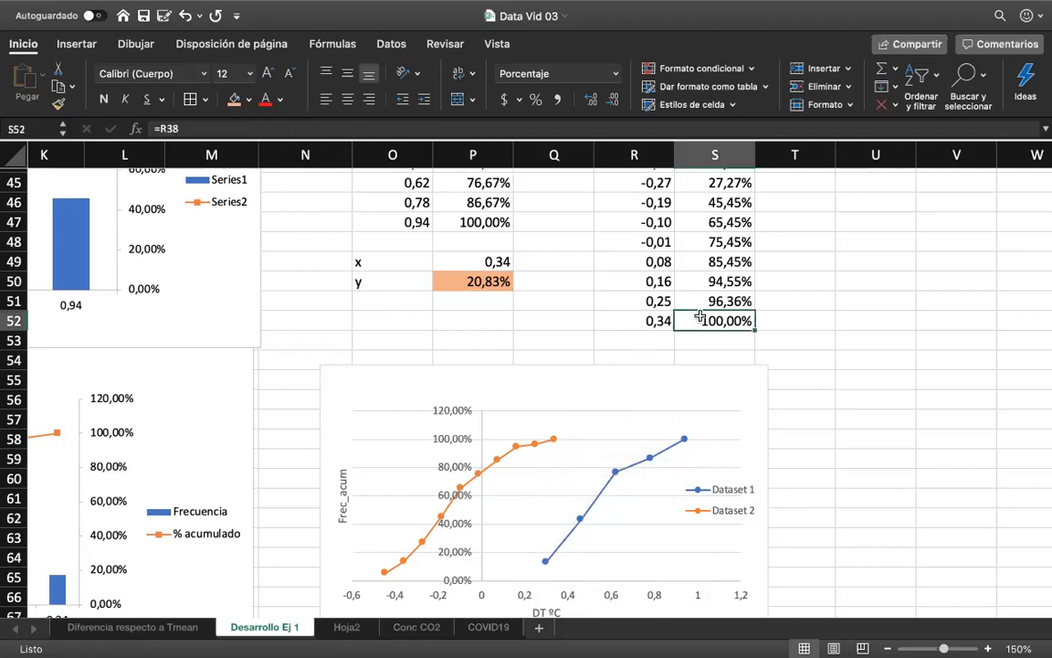
scroll(700, 317, "up", 4)
scroll(700, 317, "left", 1)
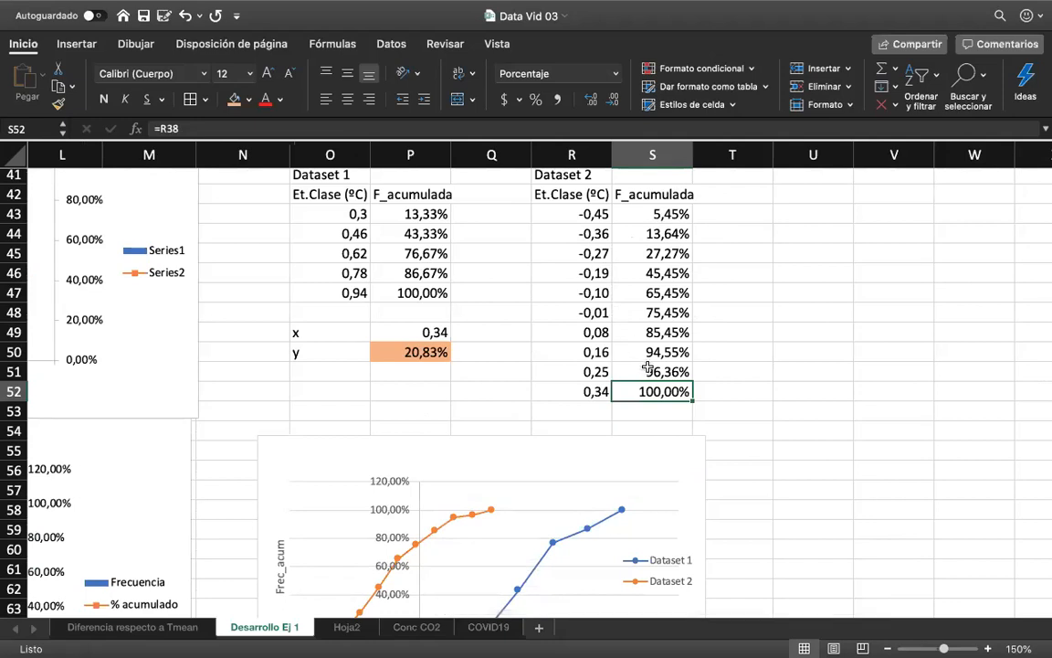
scroll(648, 371, "down", 6)
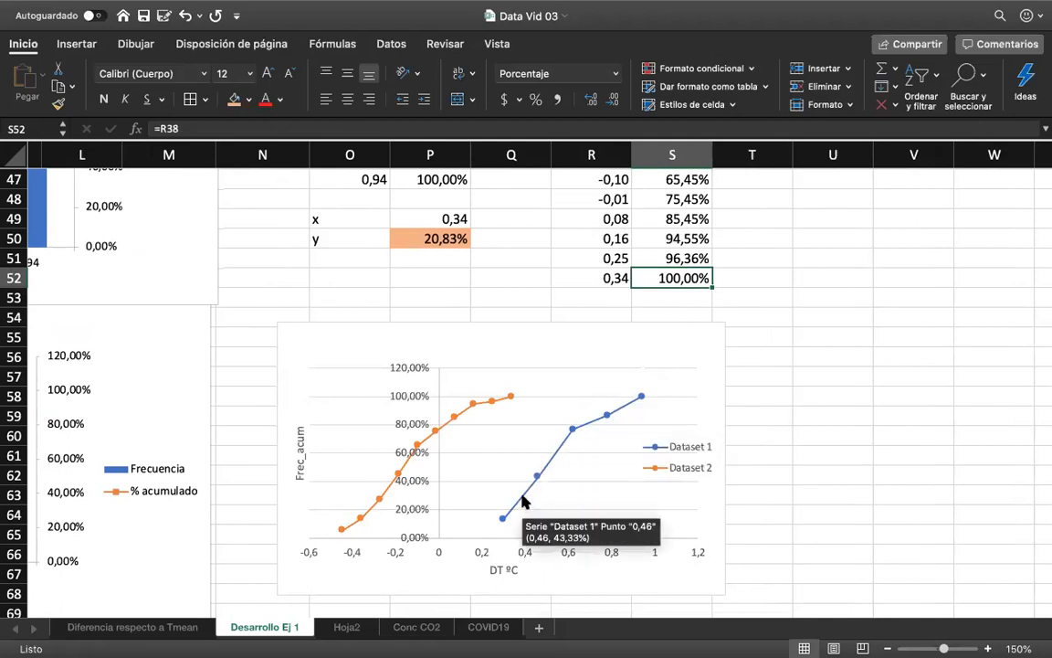
Review the interpolated x and y cells against the Dataset 1 and Dataset 2 cumulative frequency tables and their chart.
left_click(443, 219)
scroll(446, 255, "up", 2)
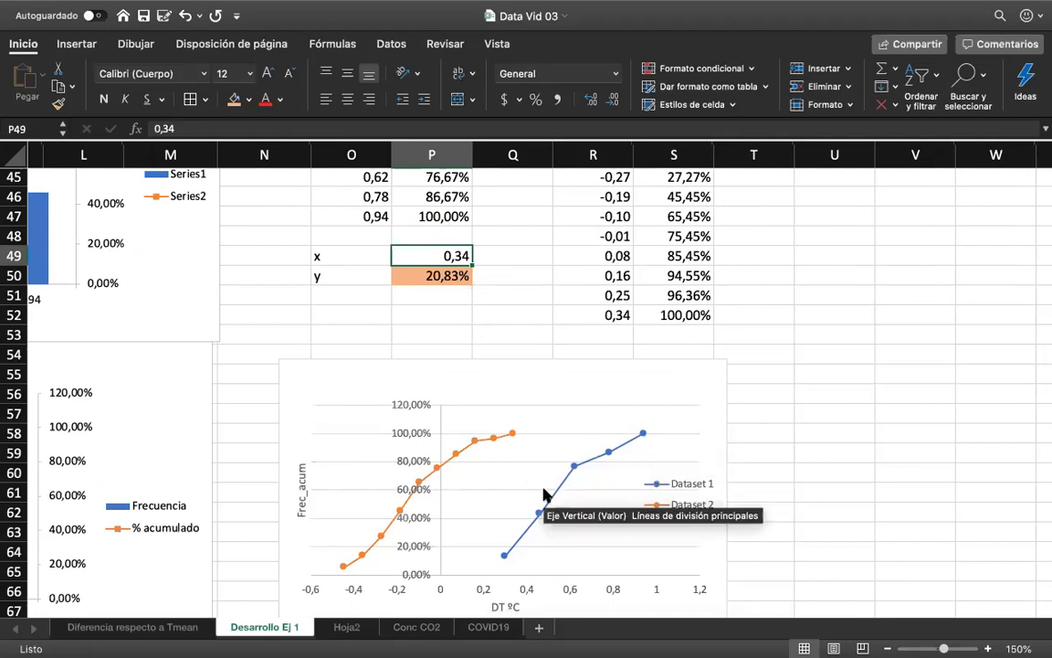
scroll(465, 506, "up", 5)
left_click_drag(543, 243, 656, 422)
left_click(798, 416)
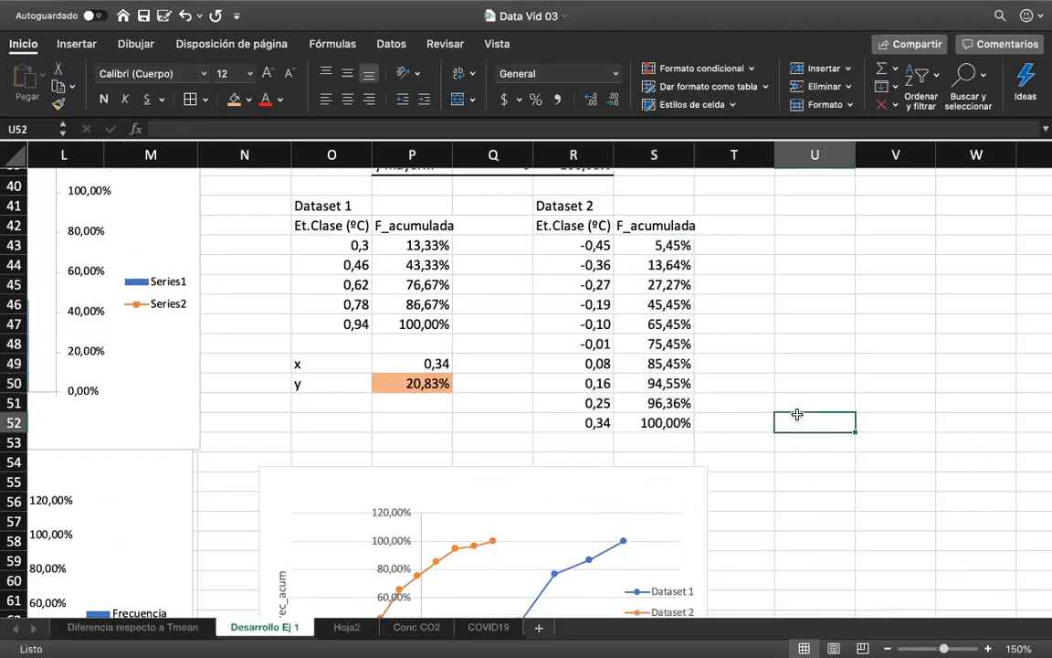
scroll(798, 414, "down", 5)
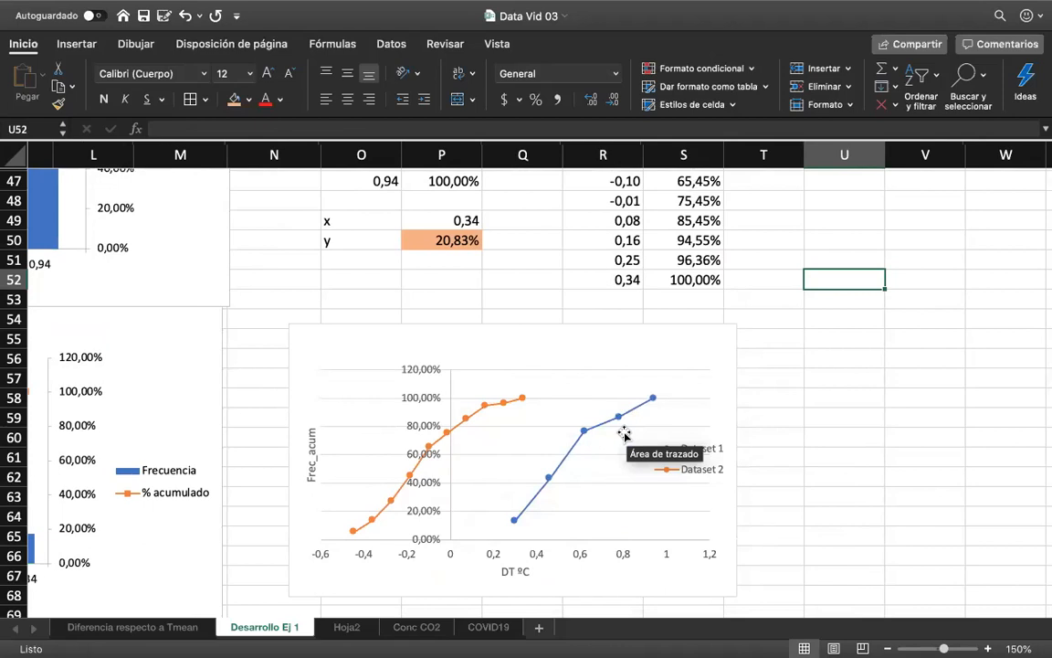
scroll(622, 429, "up", 4)
scroll(622, 430, "right", 1)
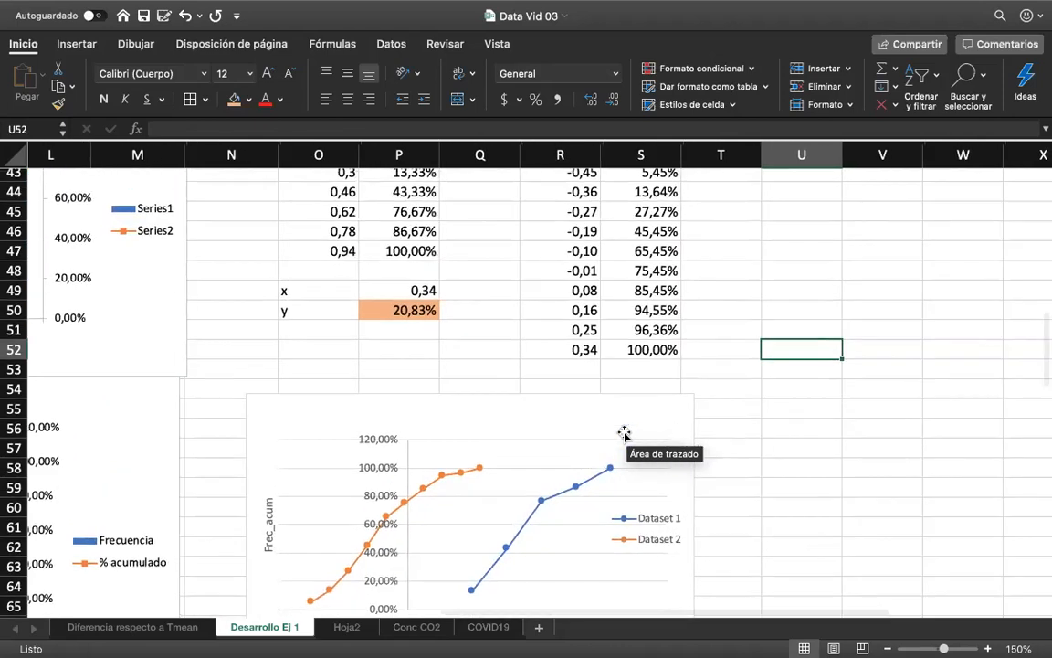
scroll(624, 433, "up", 4)
scroll(624, 433, "left", 1)
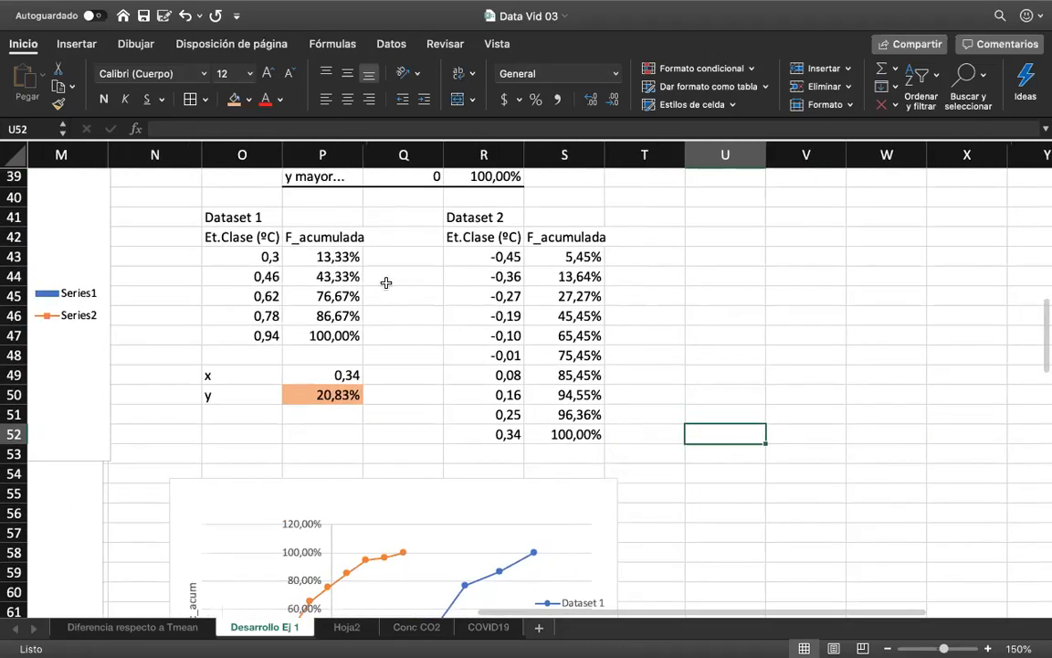
left_click(469, 214)
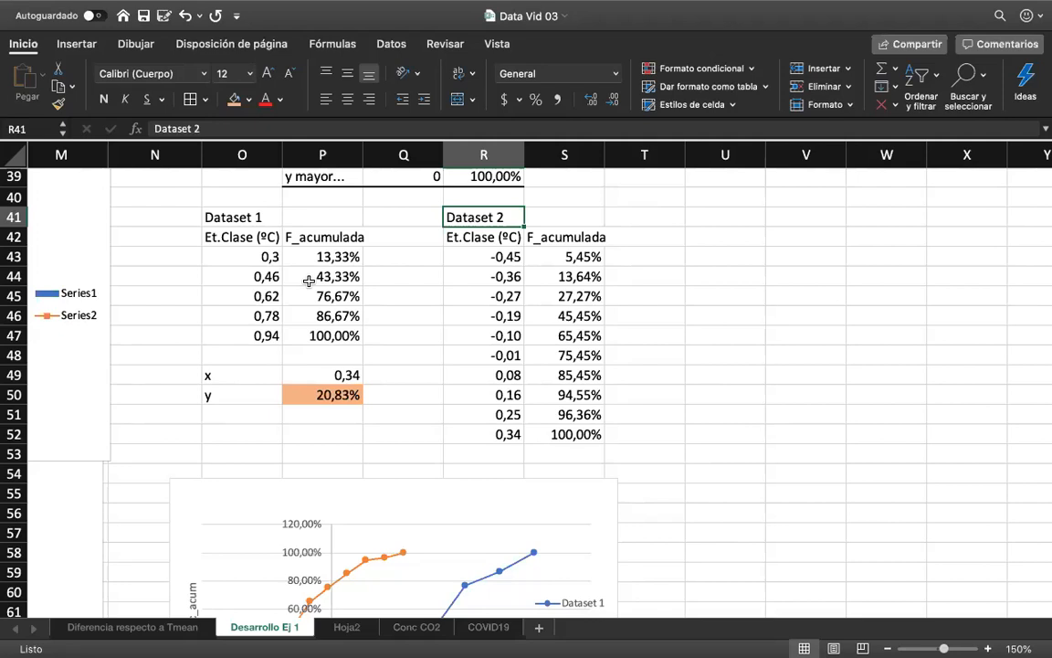
scroll(308, 281, "down", 1)
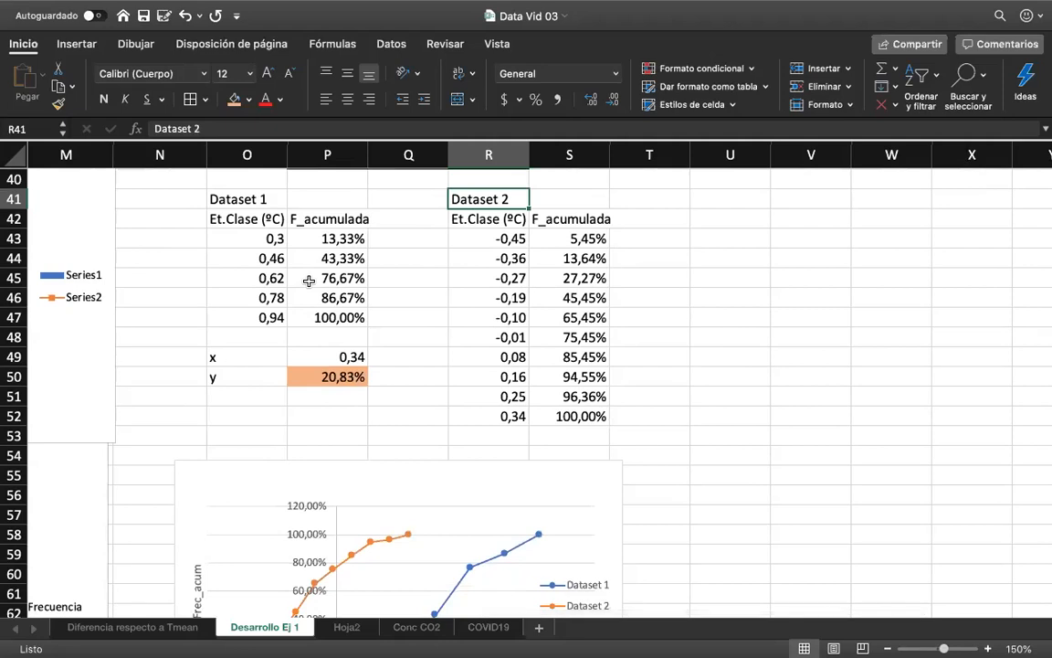
scroll(308, 281, "down", 4)
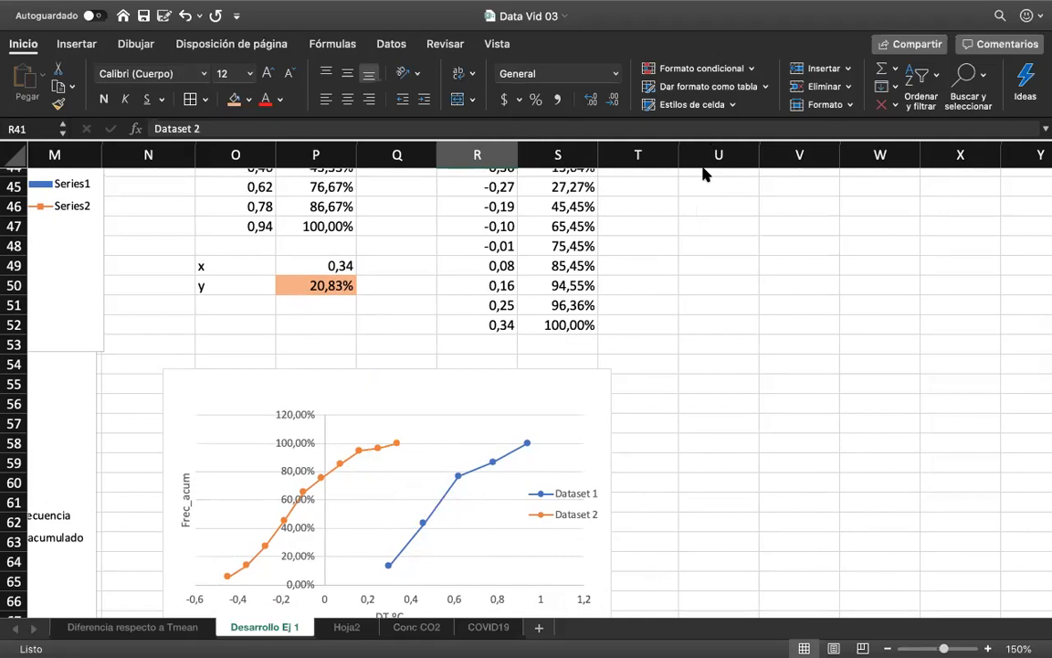
Switch to the Ejemplos slide and examine the case counts per age group in the 24 Horas COVID-19 chart in Safari.
key("super+Tab")
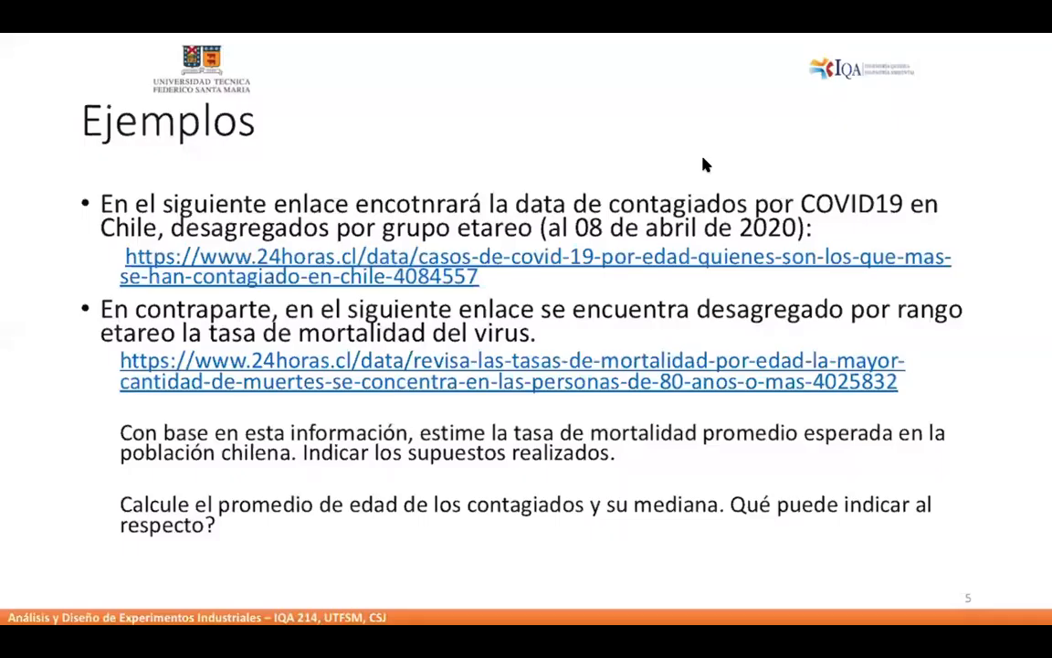
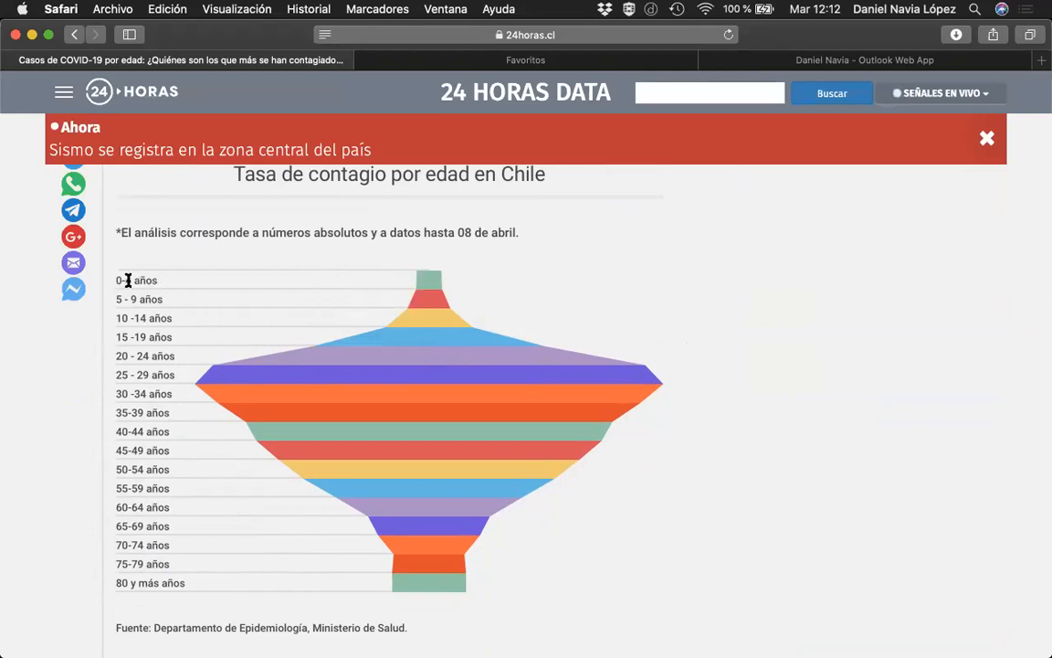
mouse_move(437, 287)
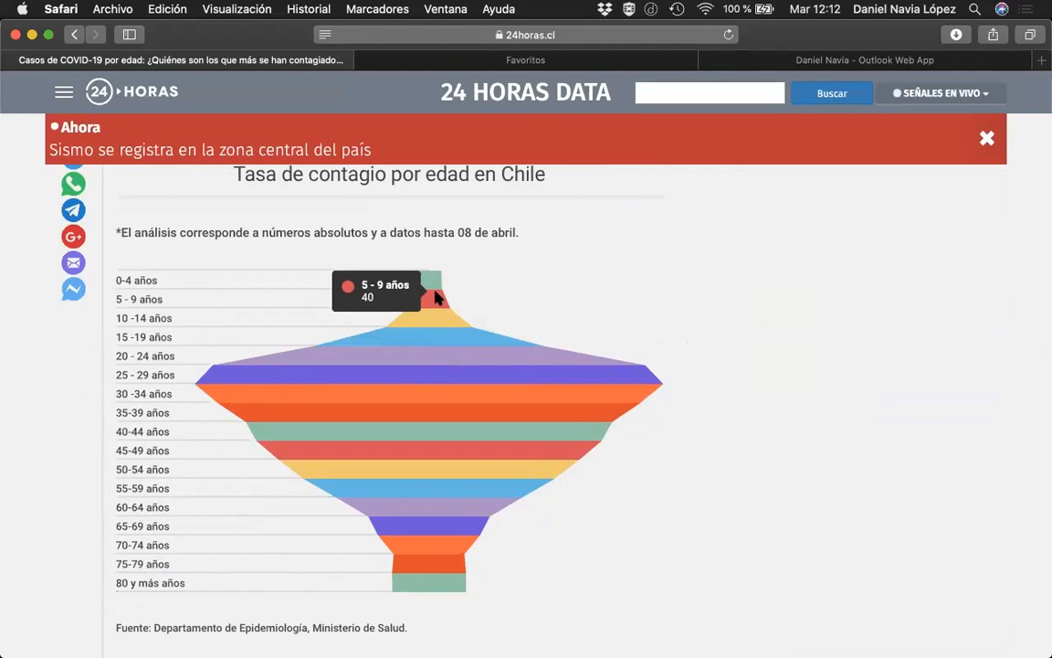
mouse_move(437, 316)
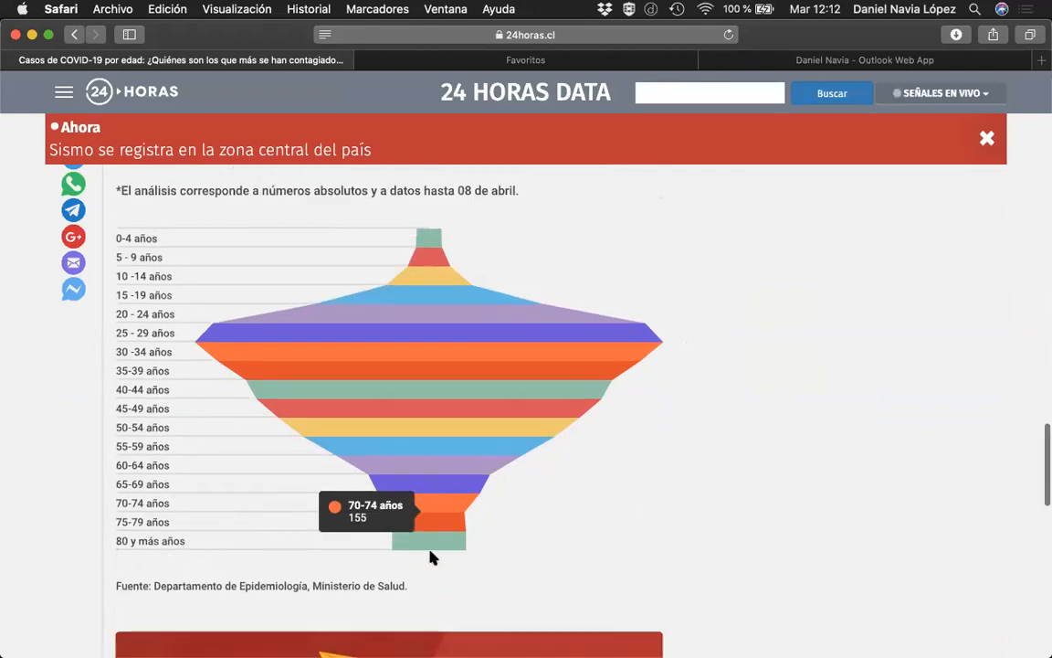
scroll(435, 556, "down", 2)
mouse_move(437, 537)
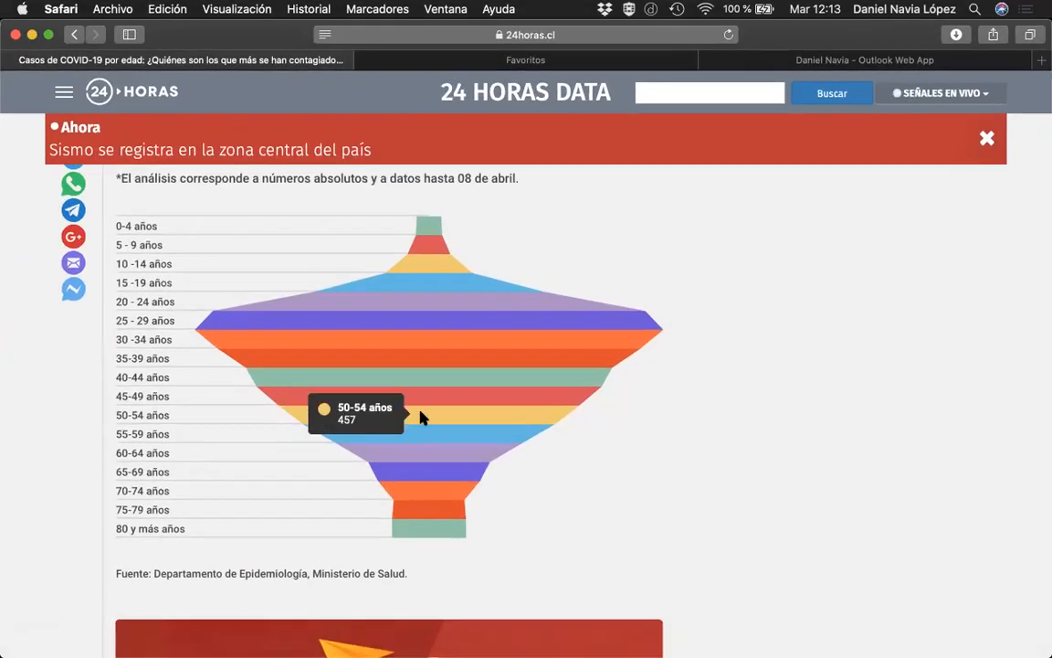
Switch back to the Data Vid 03 workbook in Excel and open the COVID19 sheet.
key("ctrl+Up")
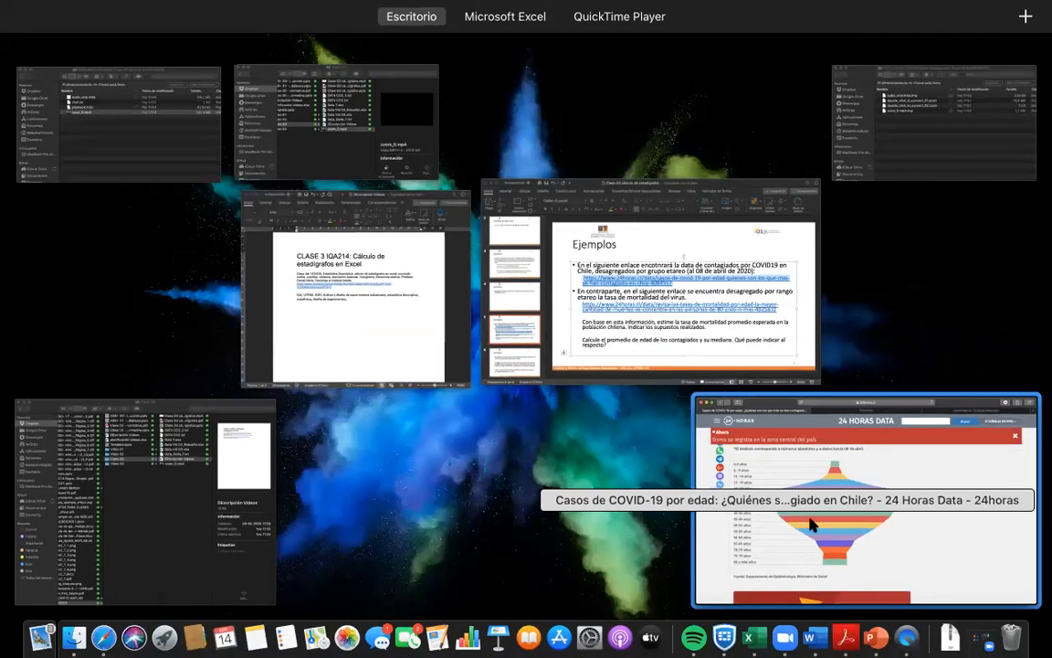
left_click(812, 524)
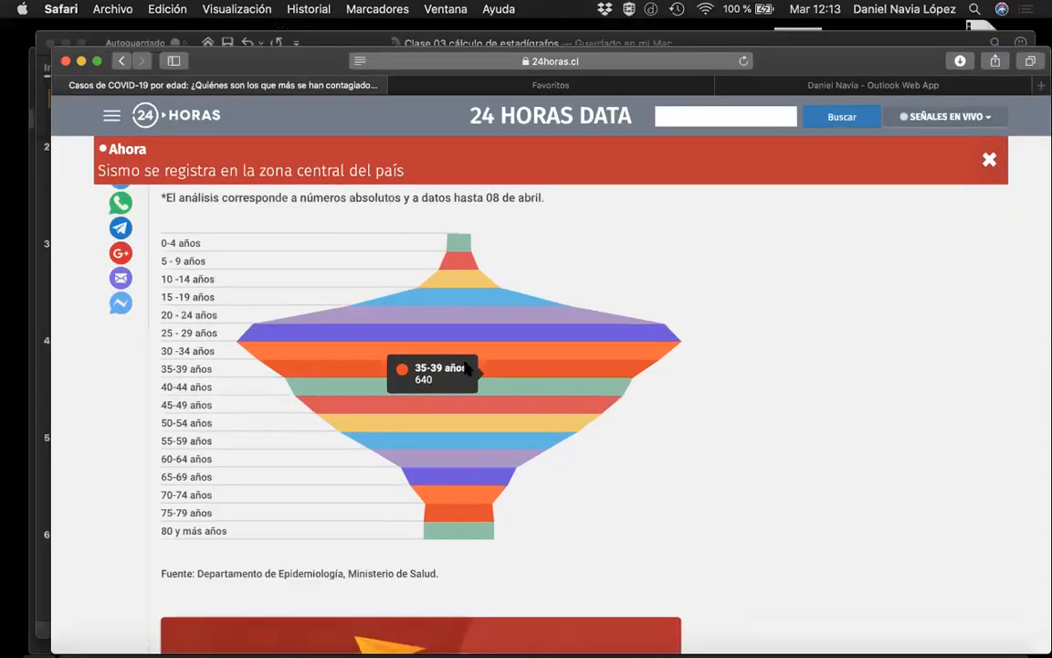
key("ctrl+Up")
left_click(460, 373)
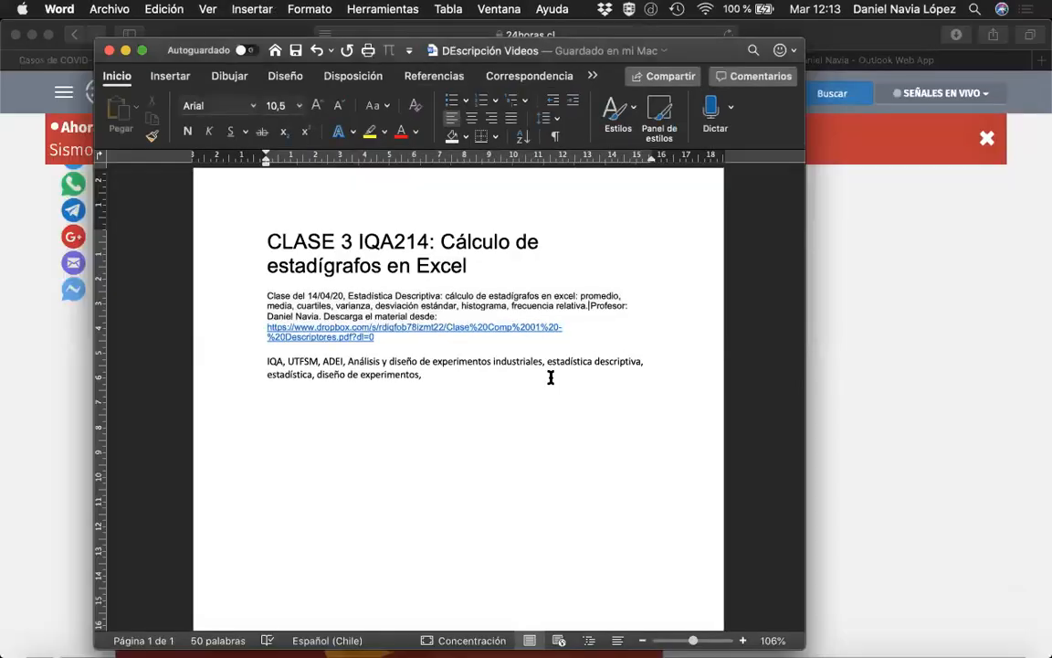
key("ctrl+Up")
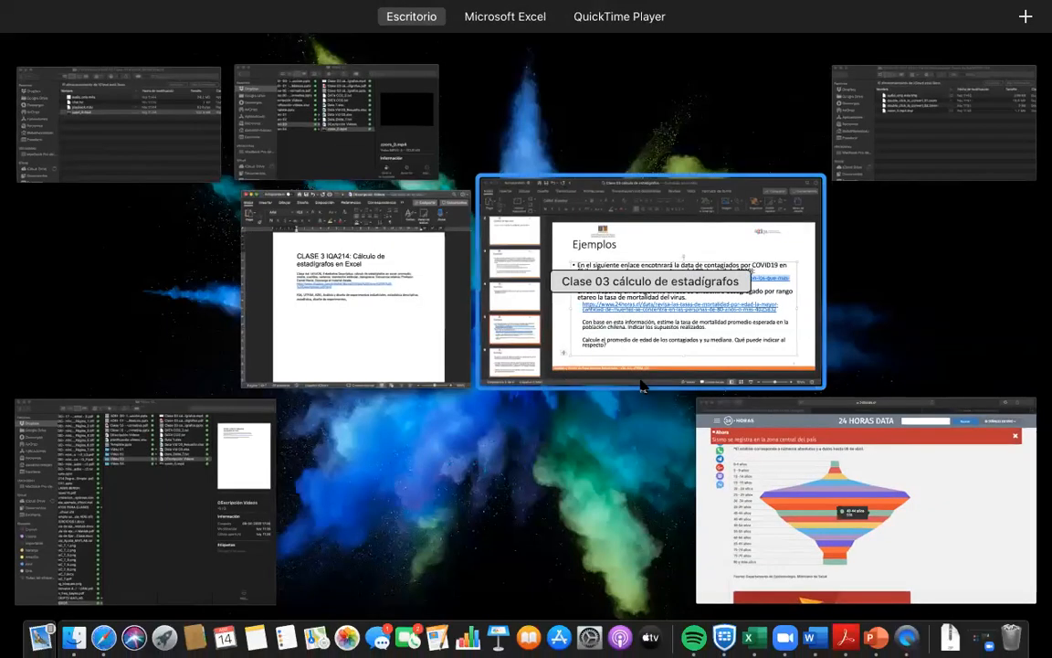
left_click(753, 638)
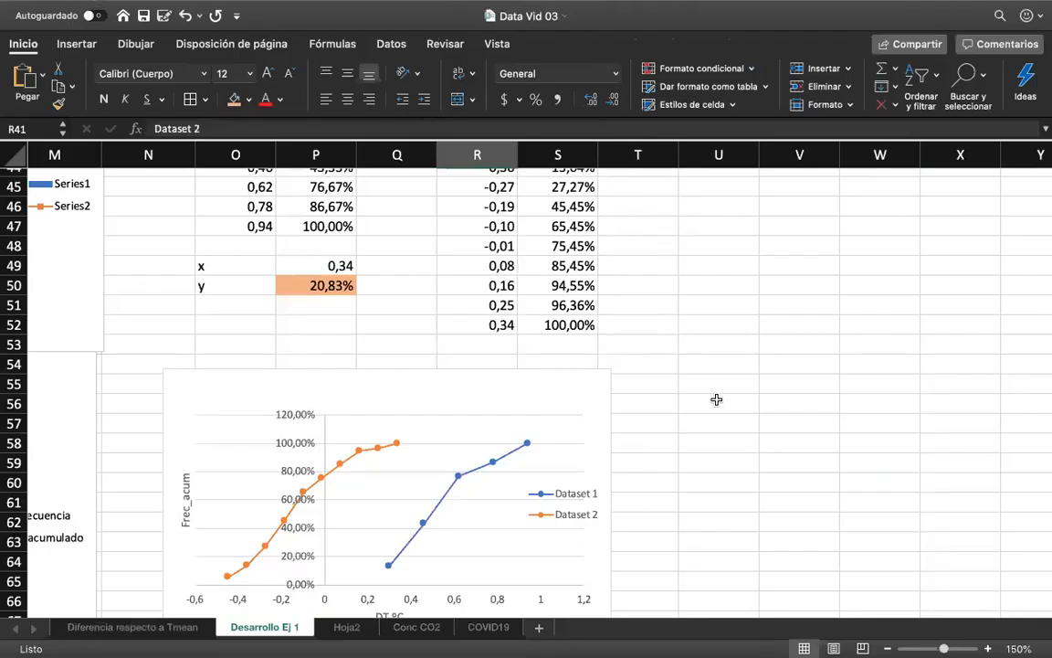
left_click(716, 399)
scroll(717, 399, "down", 5)
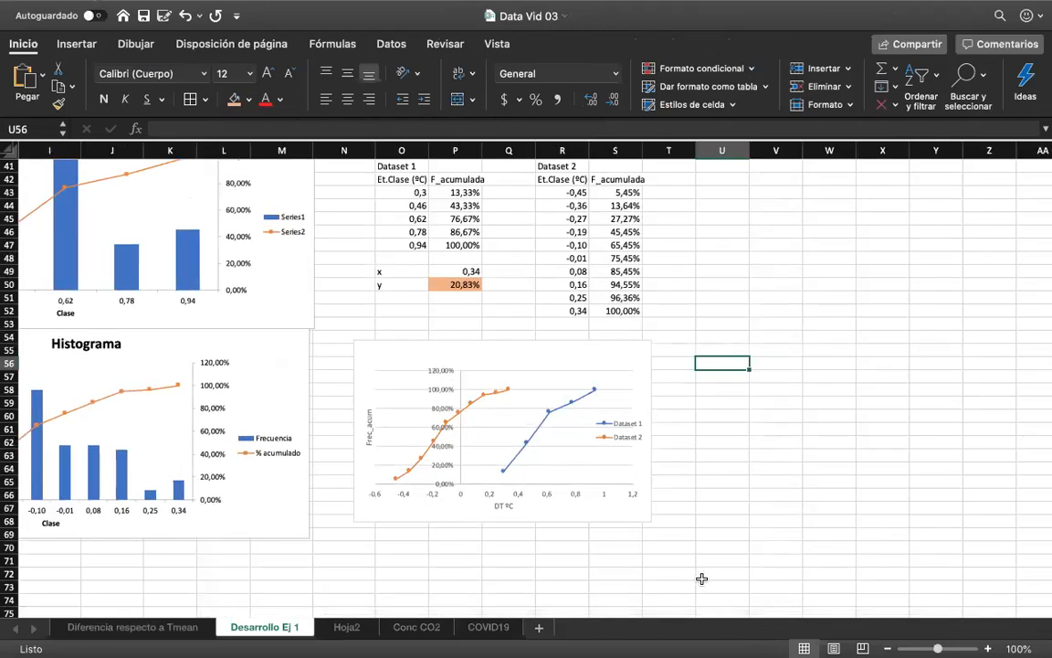
left_click(487, 627)
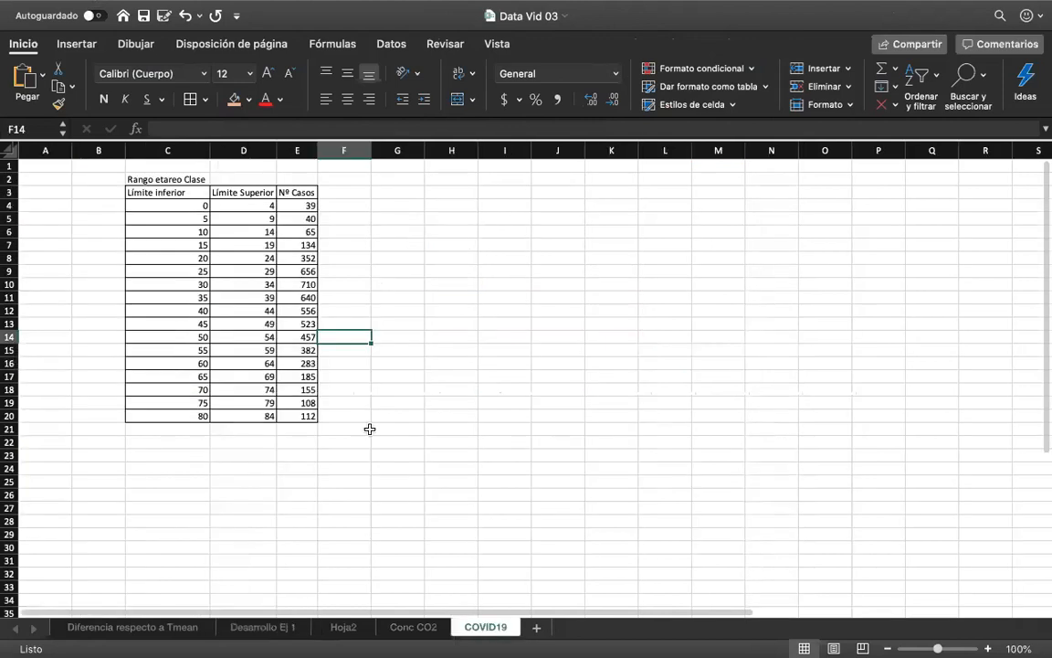
Examine the age class table's lower limit, upper limit and case count in its first row.
left_click(174, 175)
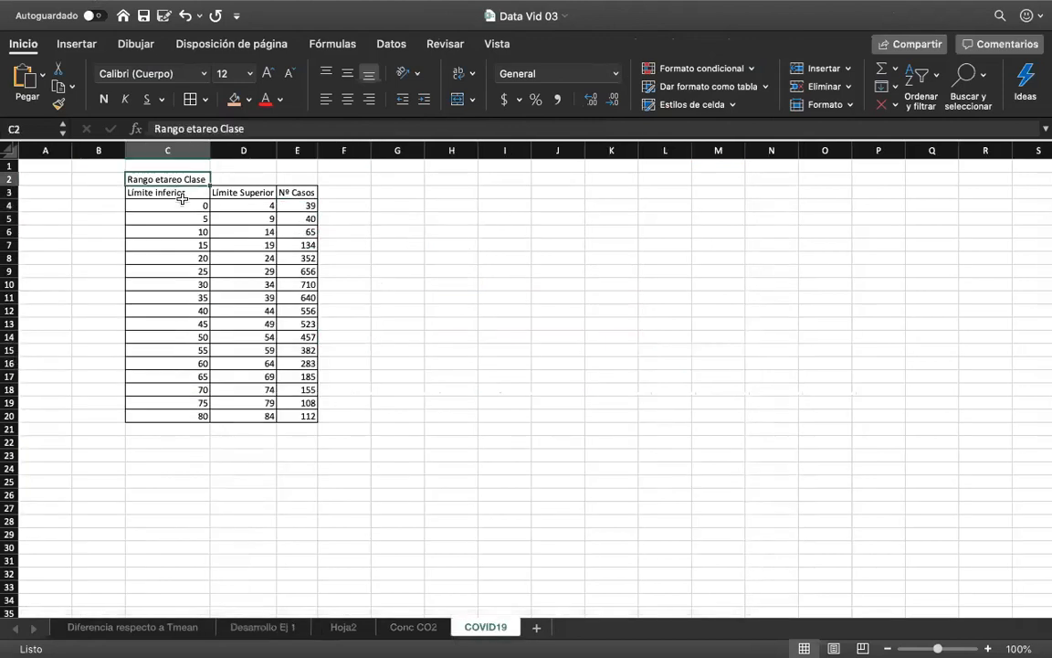
left_click(177, 206)
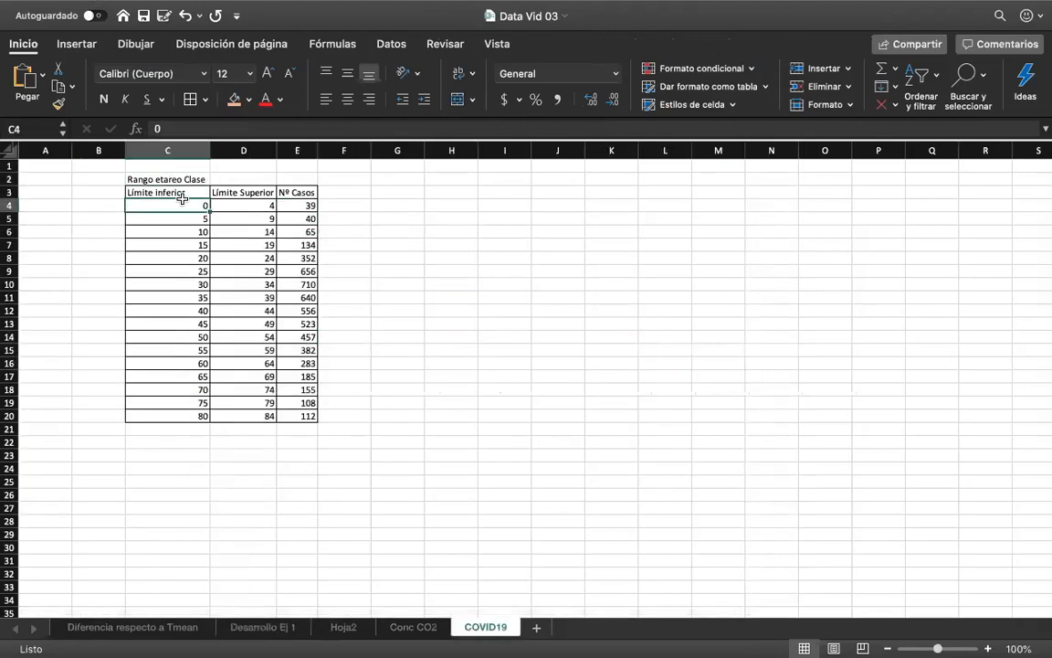
left_click(309, 205)
left_click(354, 193)
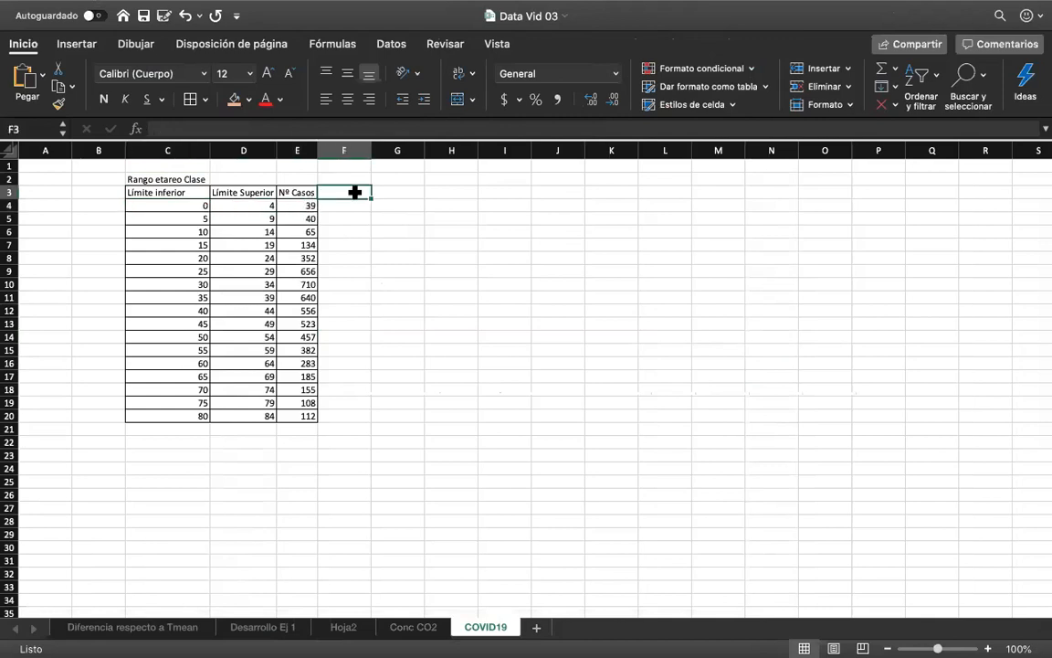
left_click(194, 205)
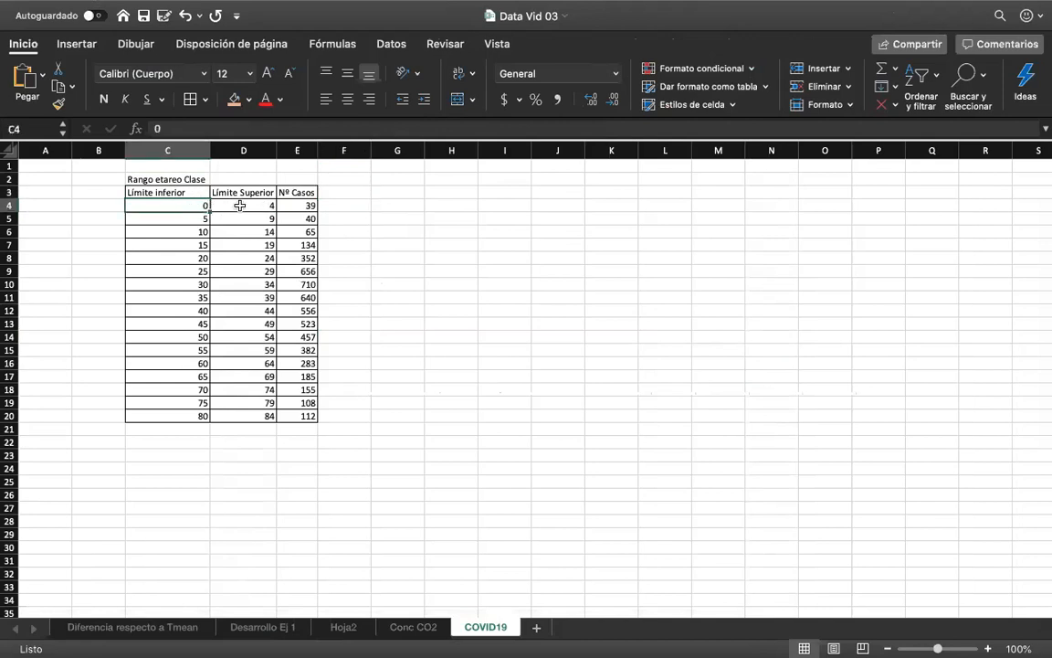
left_click(240, 206)
left_click(288, 203)
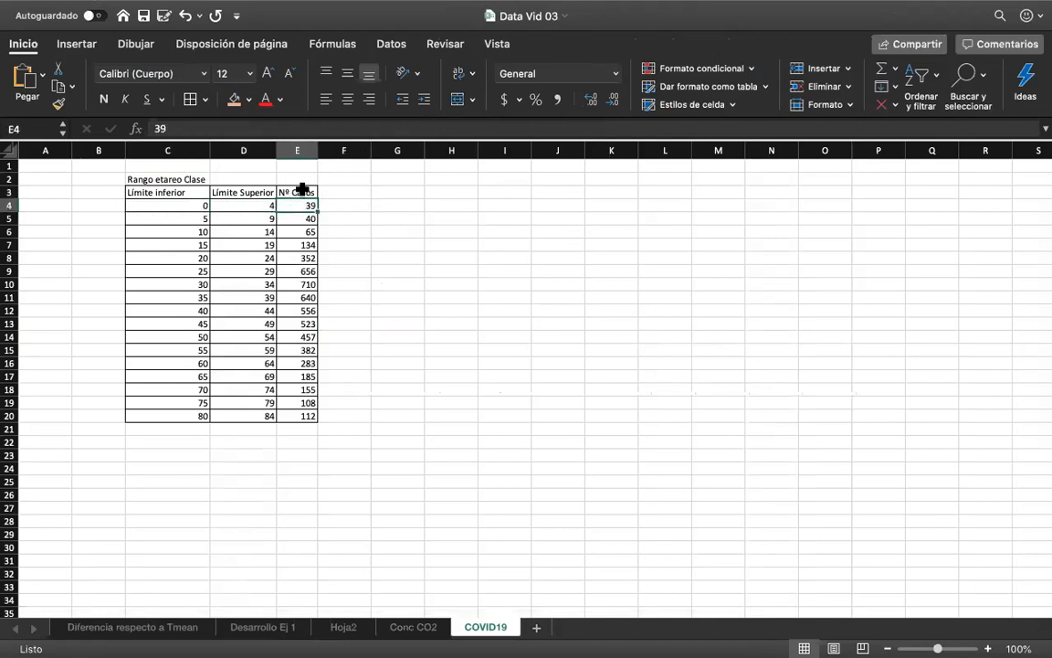
Enter the label frec_absoluta in E2 above the Nº Casos heading.
left_click(302, 179)
type("fr")
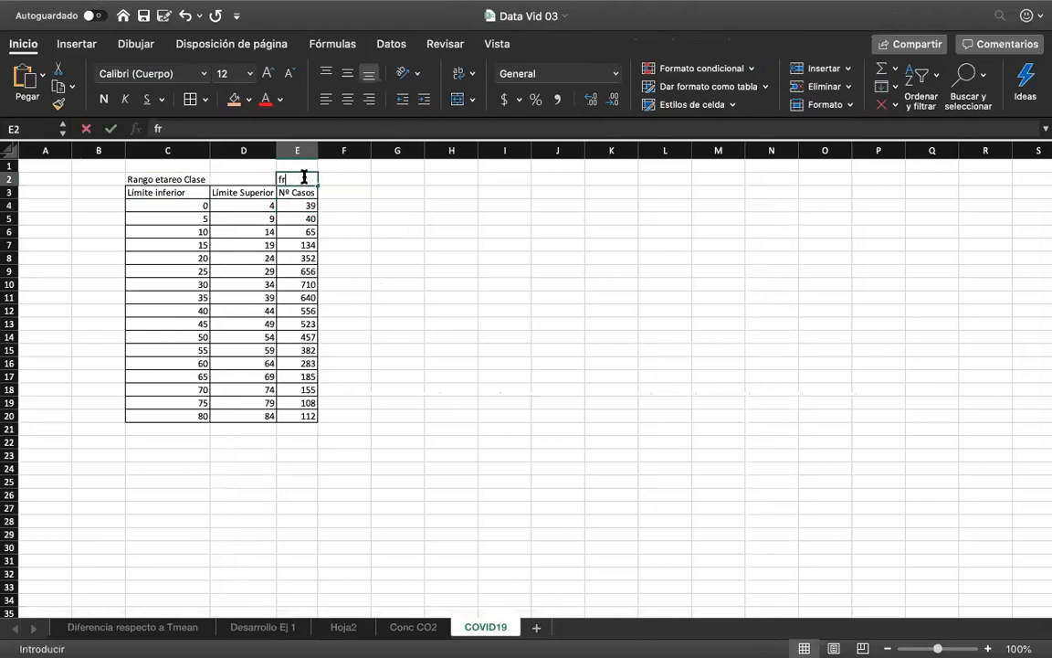
type("ec_a")
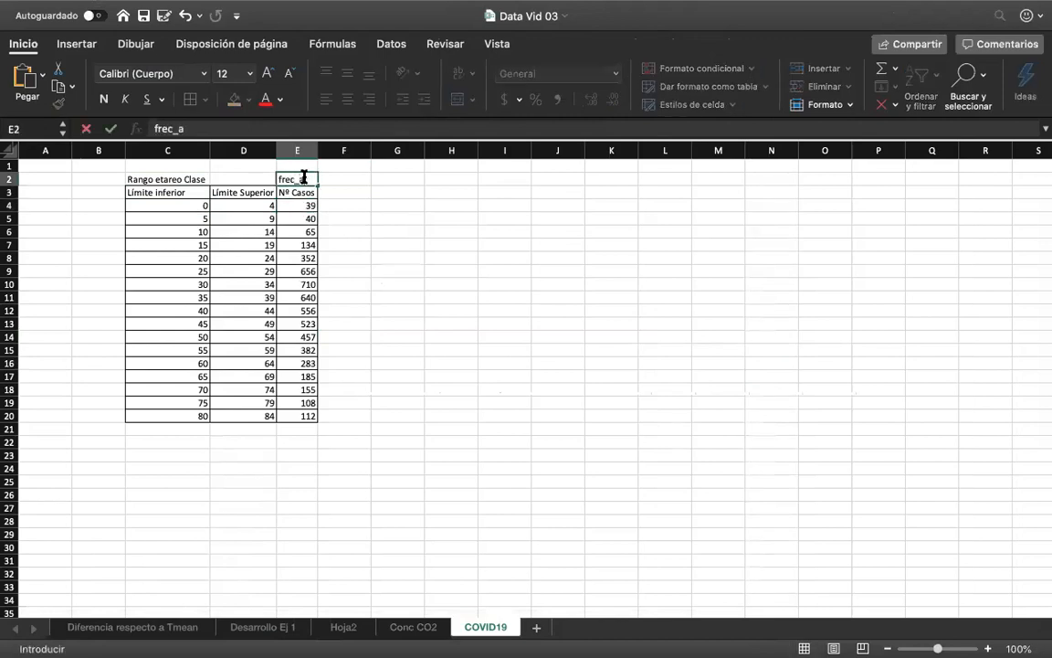
key("Return")
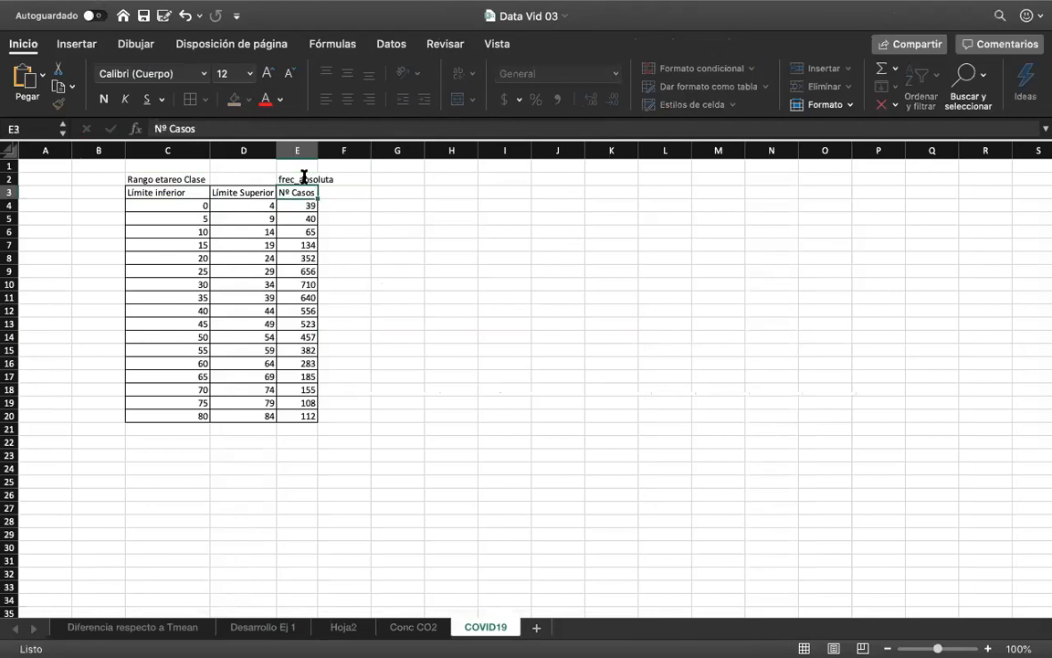
Add the column heading Frec_relativa in F3, beside Nº Casos.
key("Up")
key("Right")
type("frec")
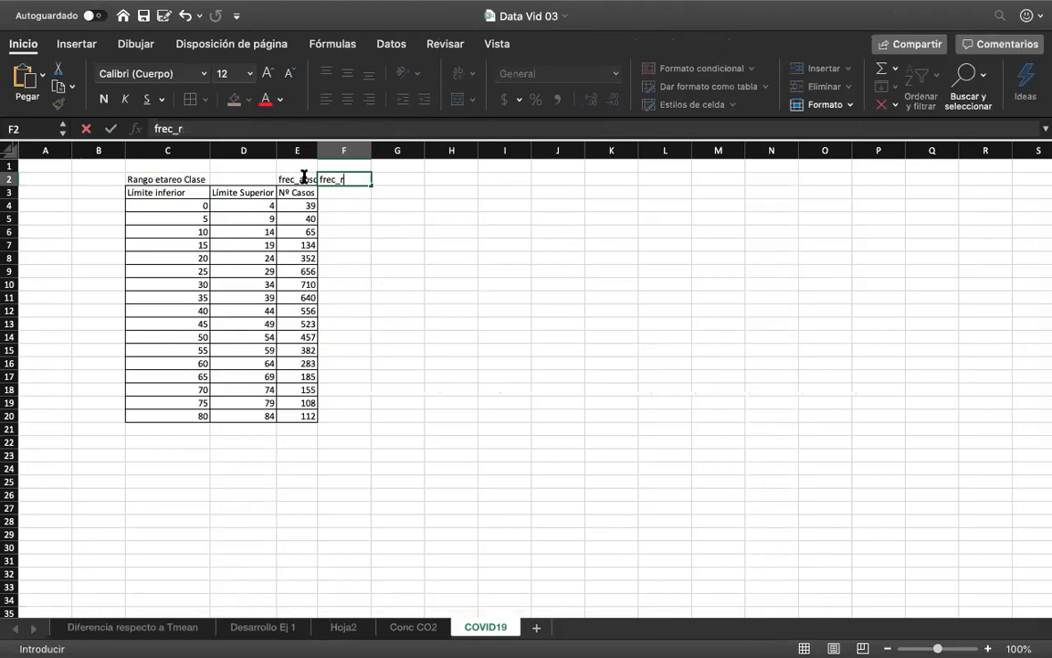
key("Return")
type("Fr")
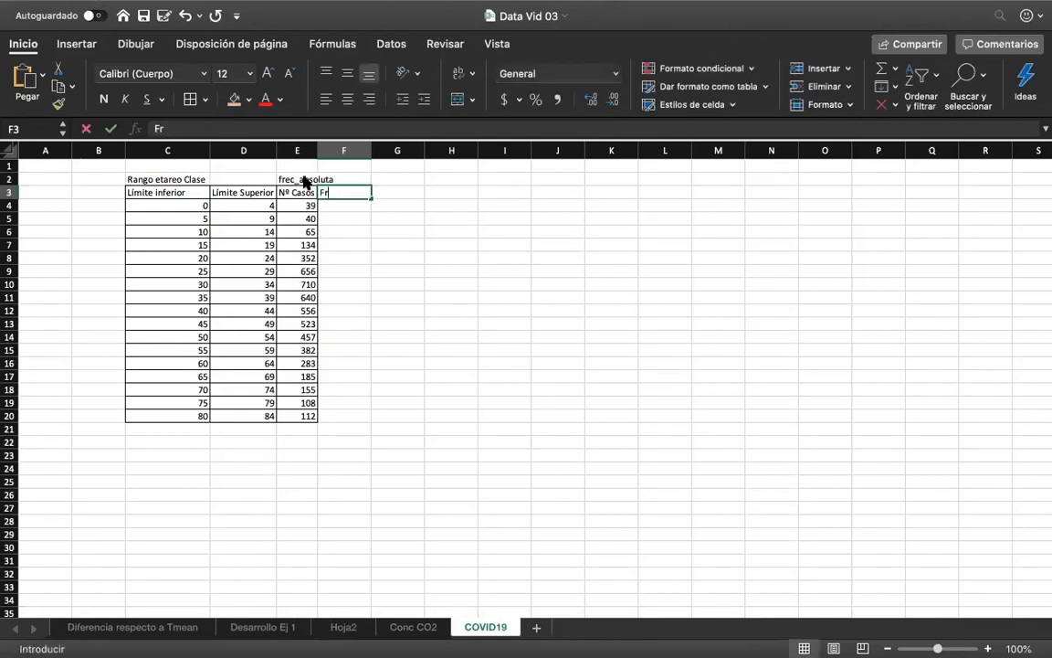
type("ec_relat")
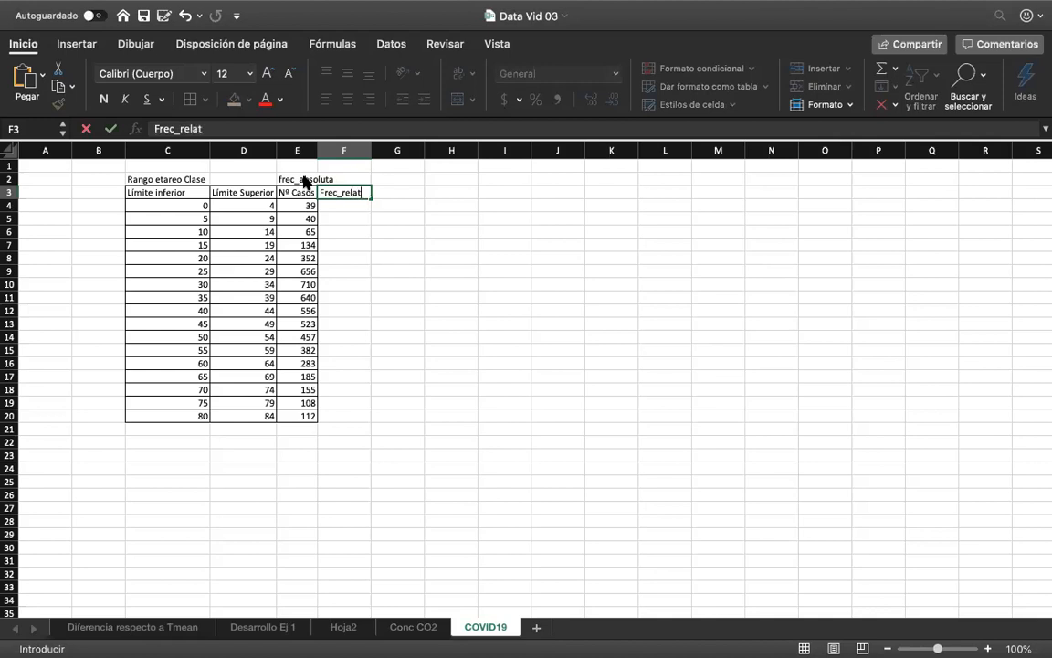
key("Return")
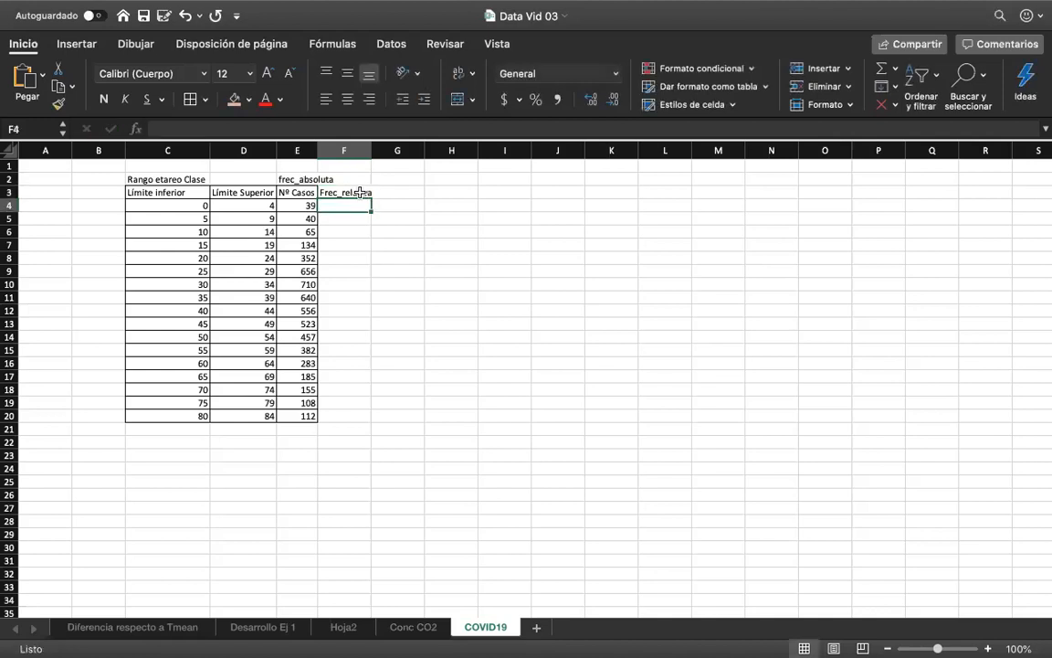
left_click(361, 192)
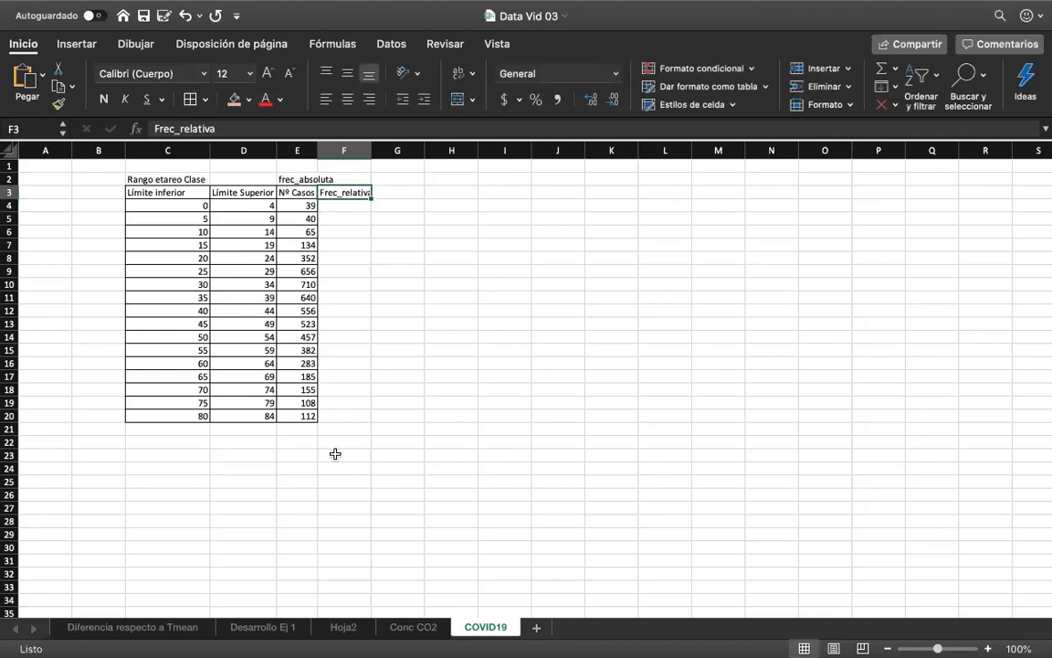
Enter the label n in D22 and total the case counts in E22 with =SUMA(E4:E20).
left_click(268, 450)
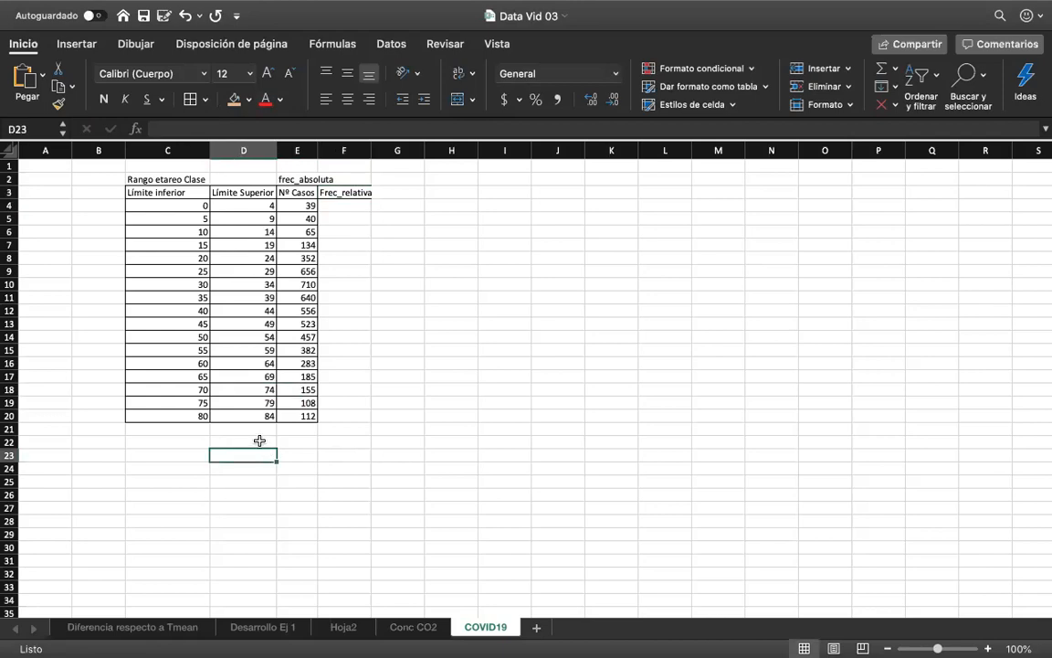
left_click(260, 441)
type("n")
key("Tab")
type("=sum")
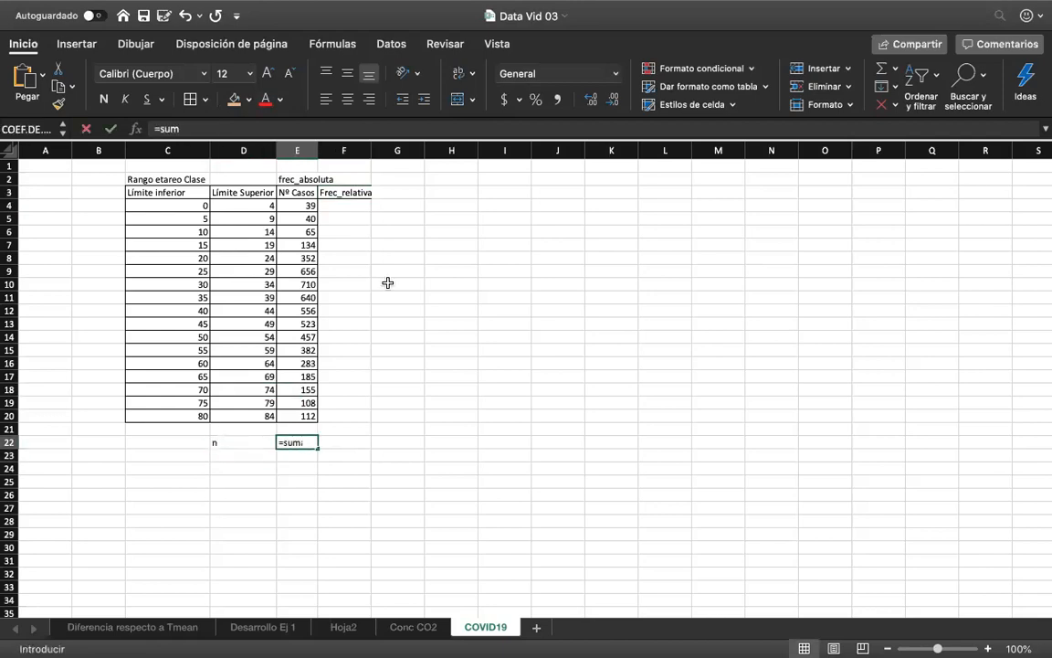
type("a(")
key("Up")
key("Up")
key("shift+Up")
key("shift+Up")
key("shift+Up")
key("shift+Up")
key("shift+Up")
key("shift+Up")
key("shift+Up")
key("shift+Up")
key("shift+Up")
key("shift+Up")
key("shift+Up")
key("shift+Up")
key("shift+Up")
key("shift+Up")
key("shift+Up")
key("shift+Up")
key("shift+Up")
key("shift+Down")
type(")")
key("Return")
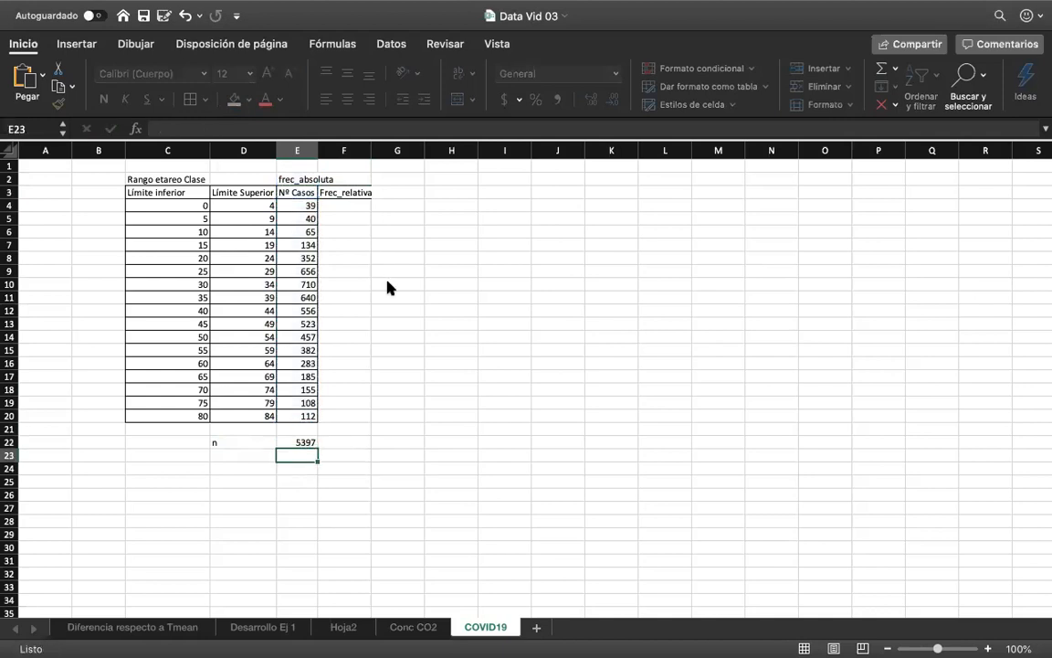
key("Up")
key("Left")
key("Right")
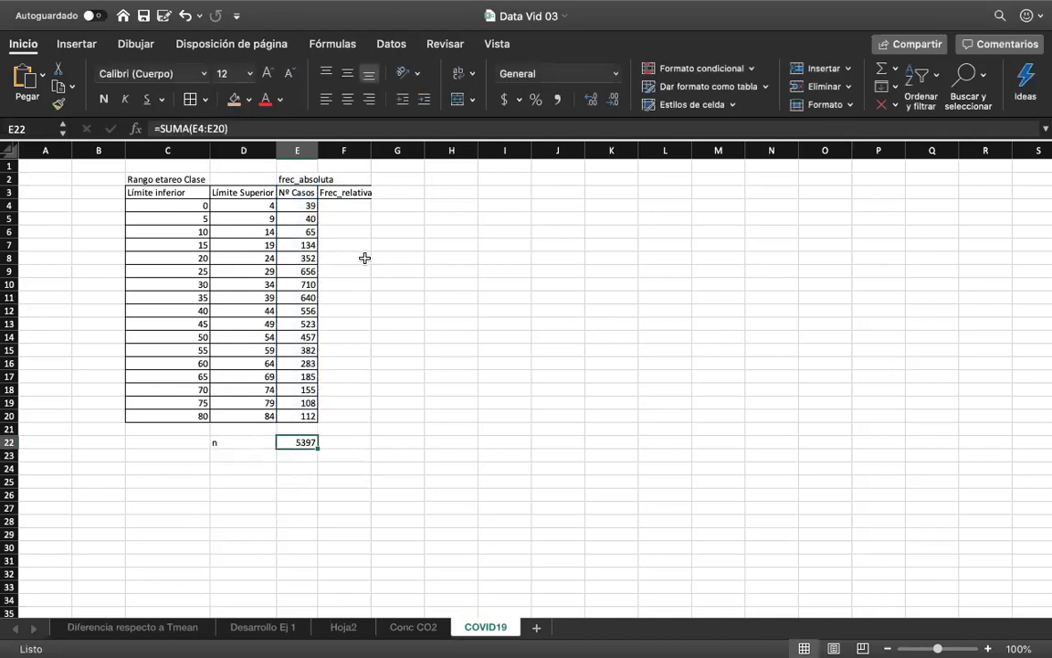
Build the first class's relative frequency formula =E4/$E$22 in F4, with an absolute reference to the total.
left_click(340, 208)
type("=")
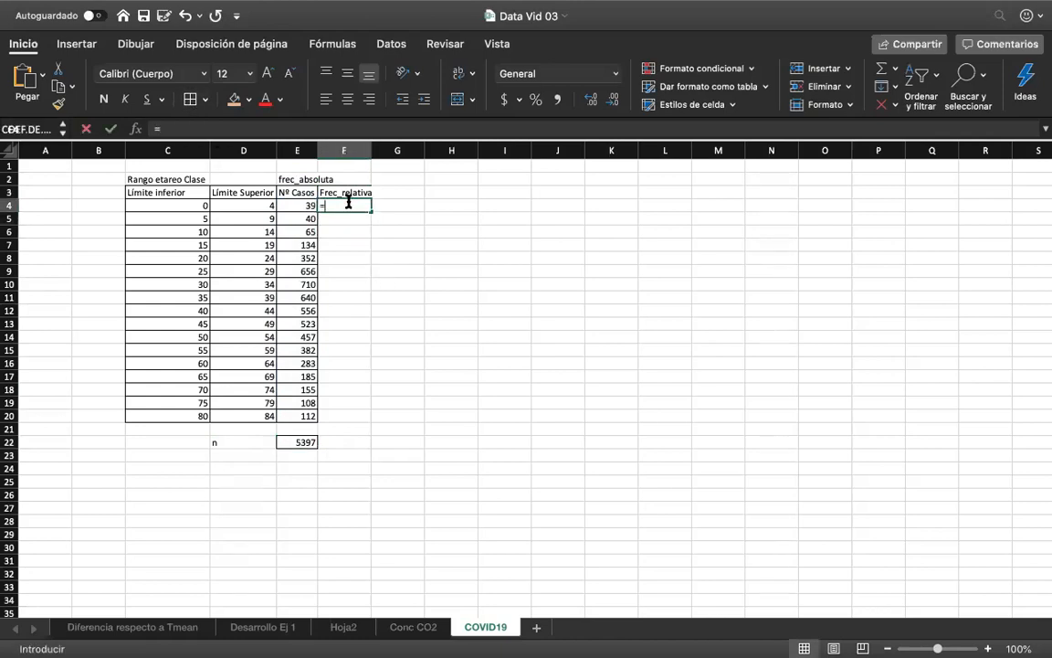
key("Left")
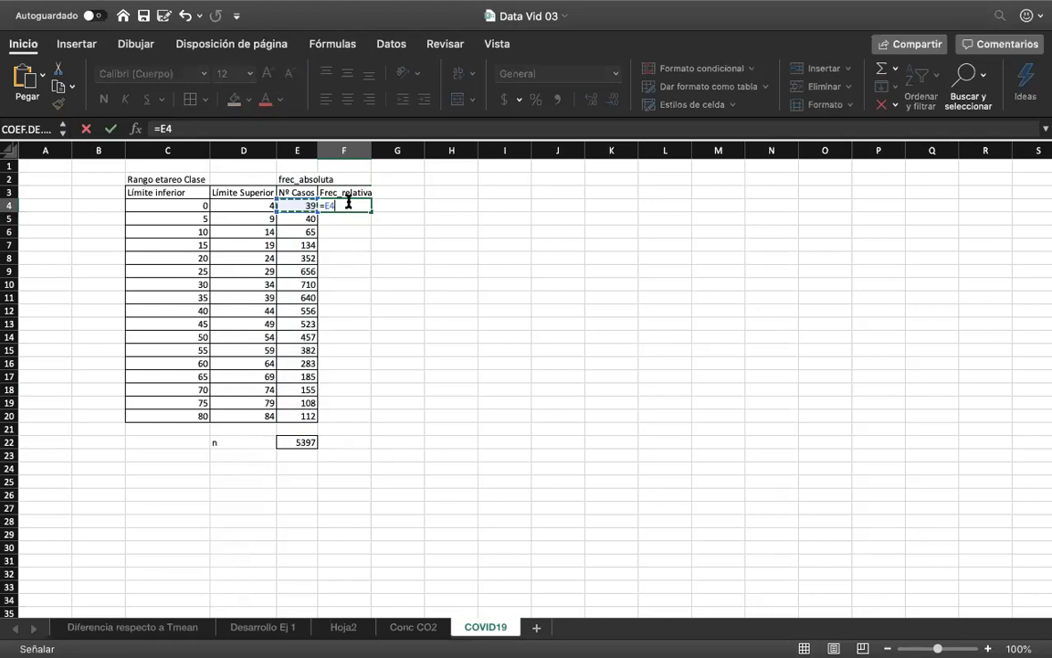
type("/")
left_click(300, 443)
key("cmd+t")
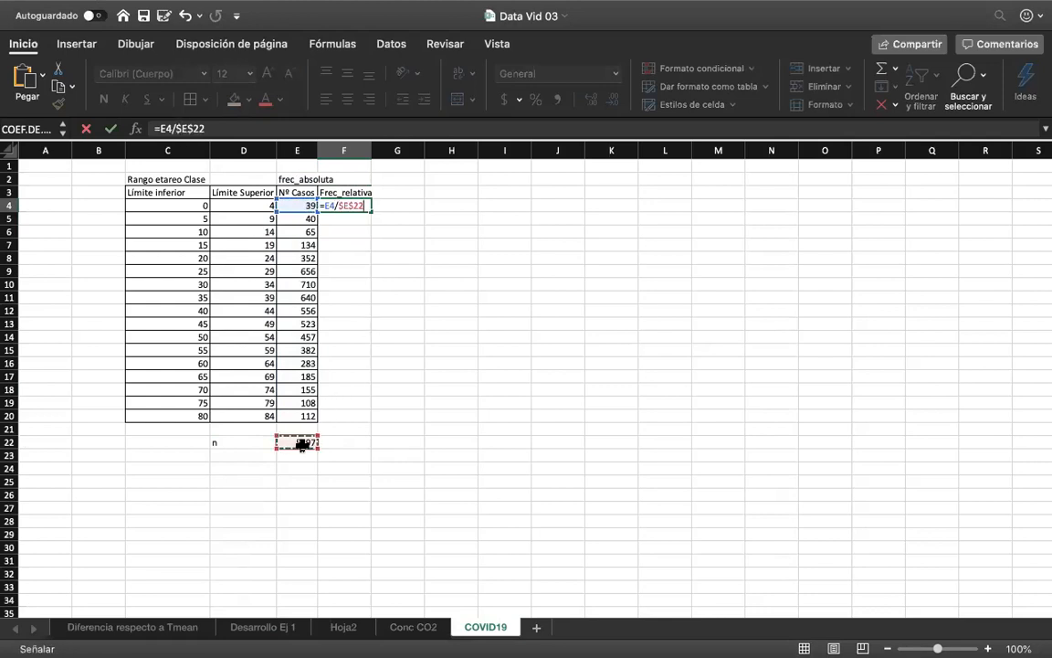
Enter =E4/$E$22 as the first relative frequency in F4 and fill it down to F20, clearing the surplus cell F21.
key("ctrl+Return")
left_click_drag(373, 211, 357, 431)
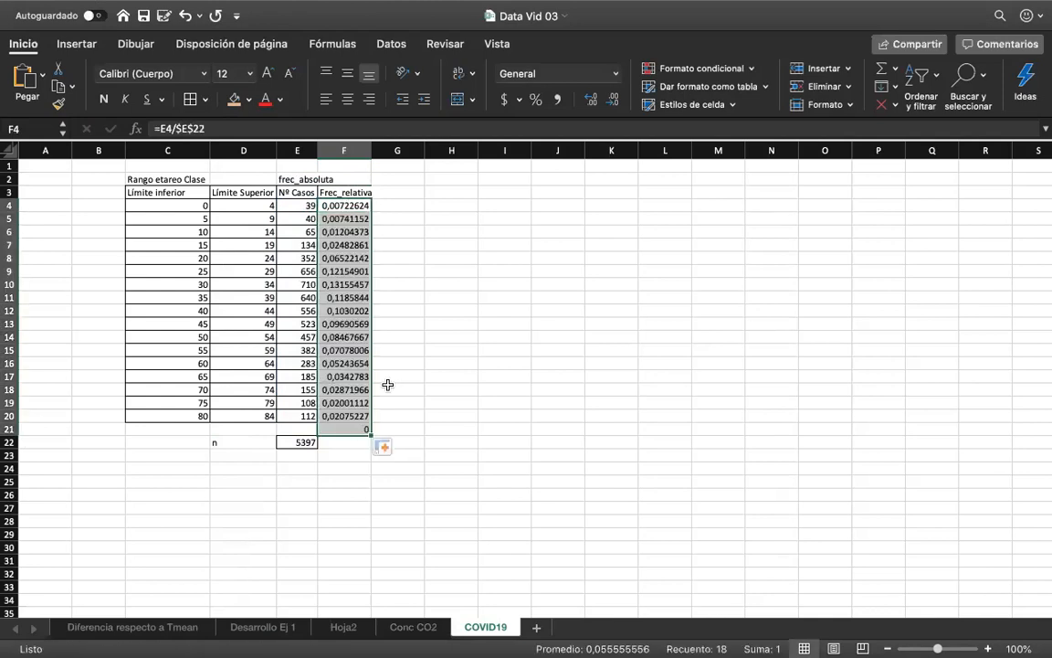
left_click(351, 426)
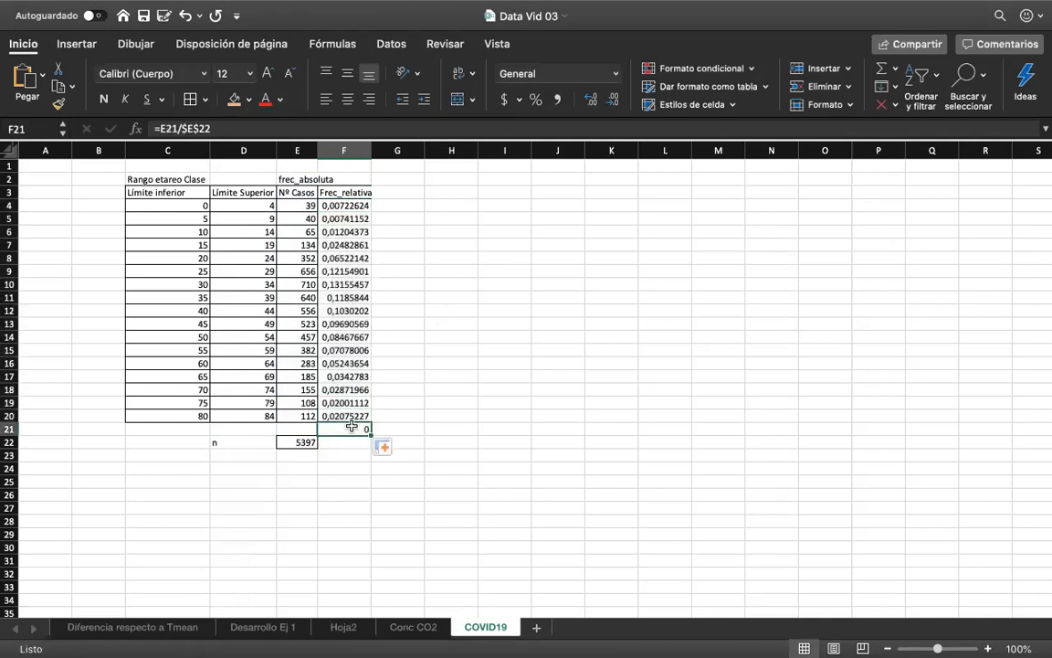
key("Delete")
Format the relative frequencies in F4:F20 as percentages with one decimal place.
left_click_drag(341, 411, 352, 204)
left_click(539, 102)
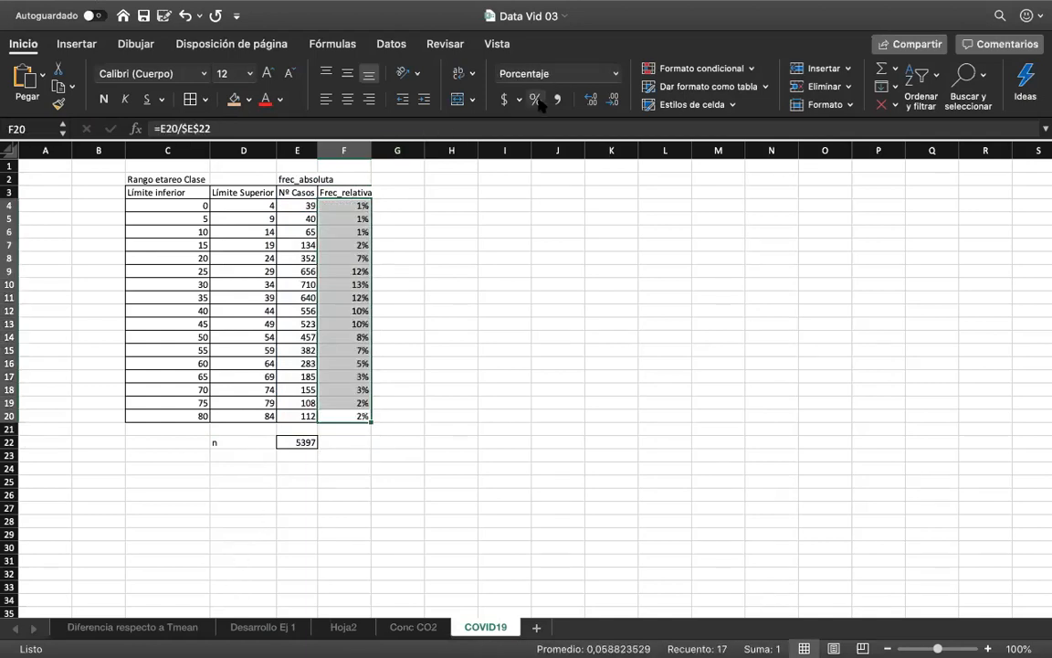
left_click(590, 99)
left_click(330, 202)
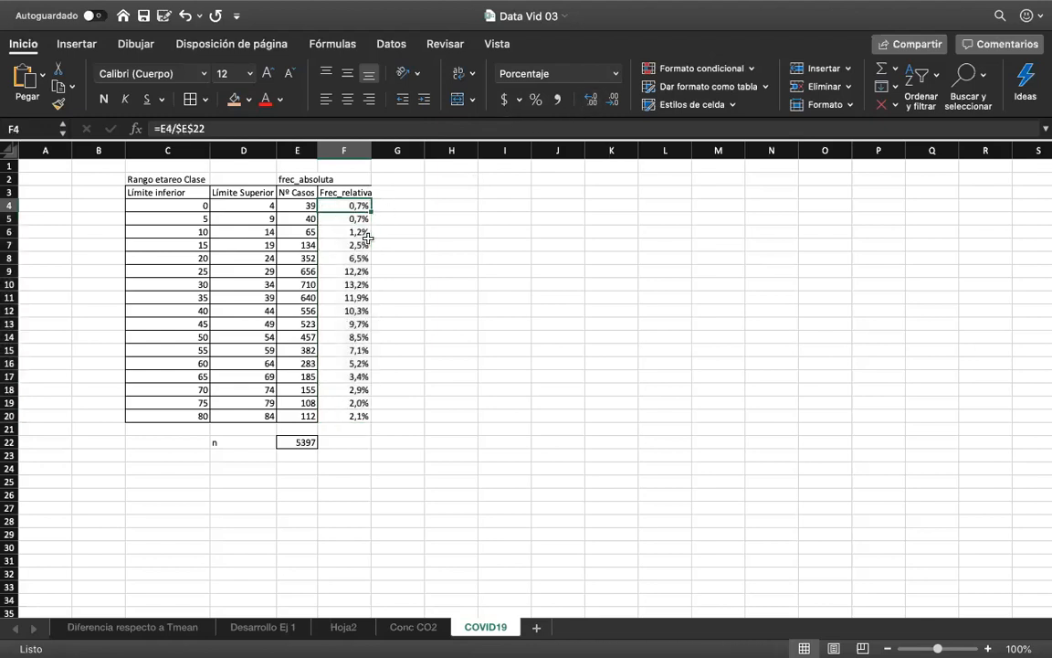
Apply cell borders to the relative frequency column F3:F20 and widen column F to fit its header.
left_click_drag(364, 189, 352, 415)
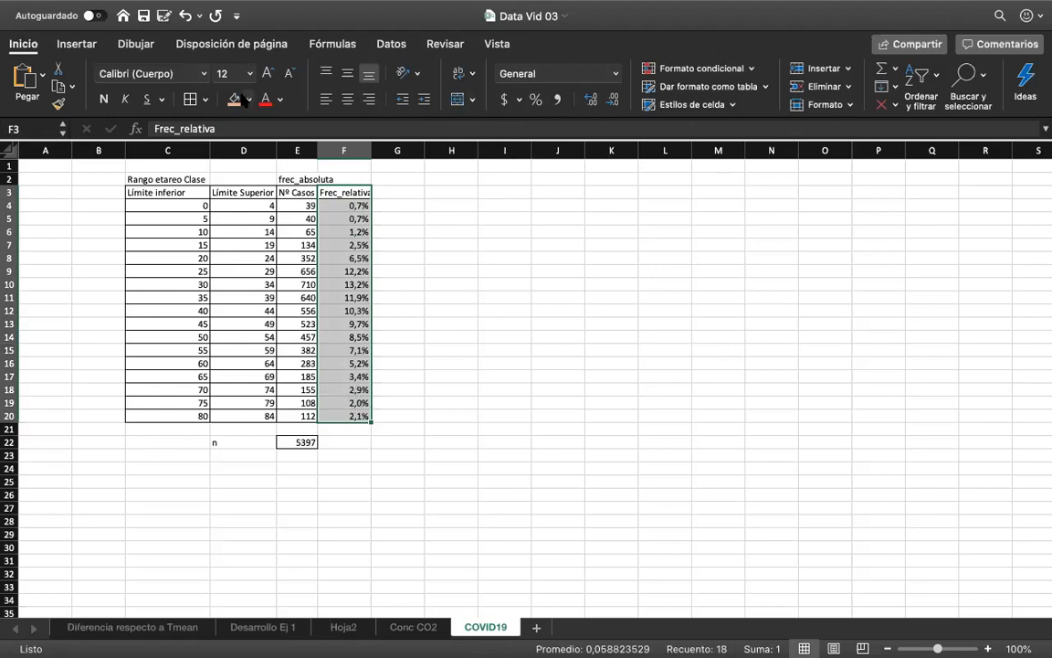
left_click(449, 276)
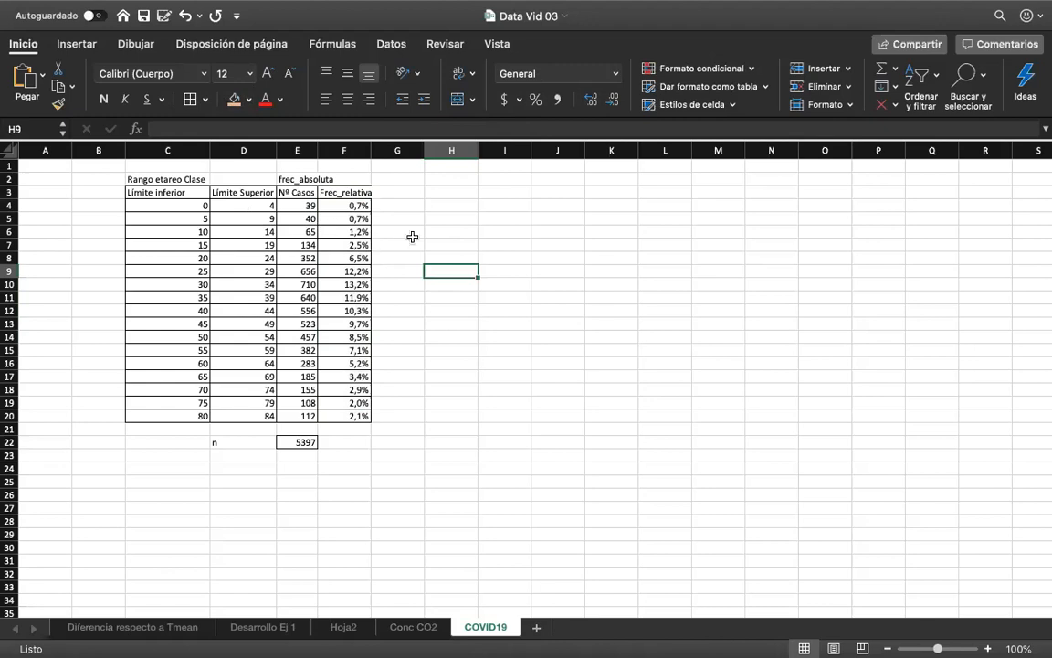
left_click(340, 191)
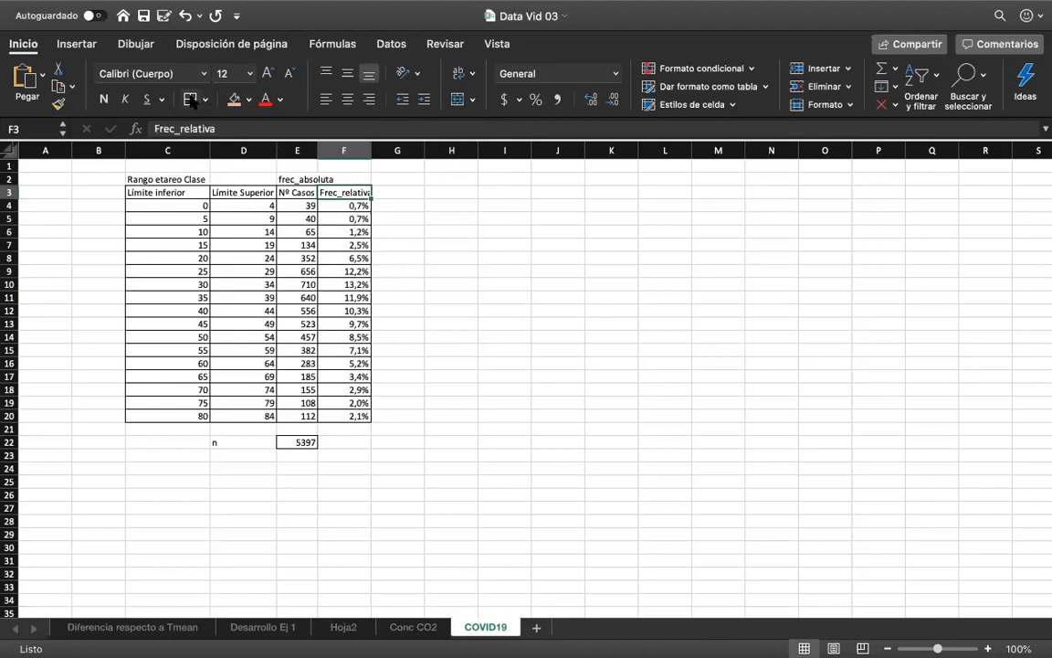
left_click(403, 243)
left_click_drag(372, 149, 382, 149)
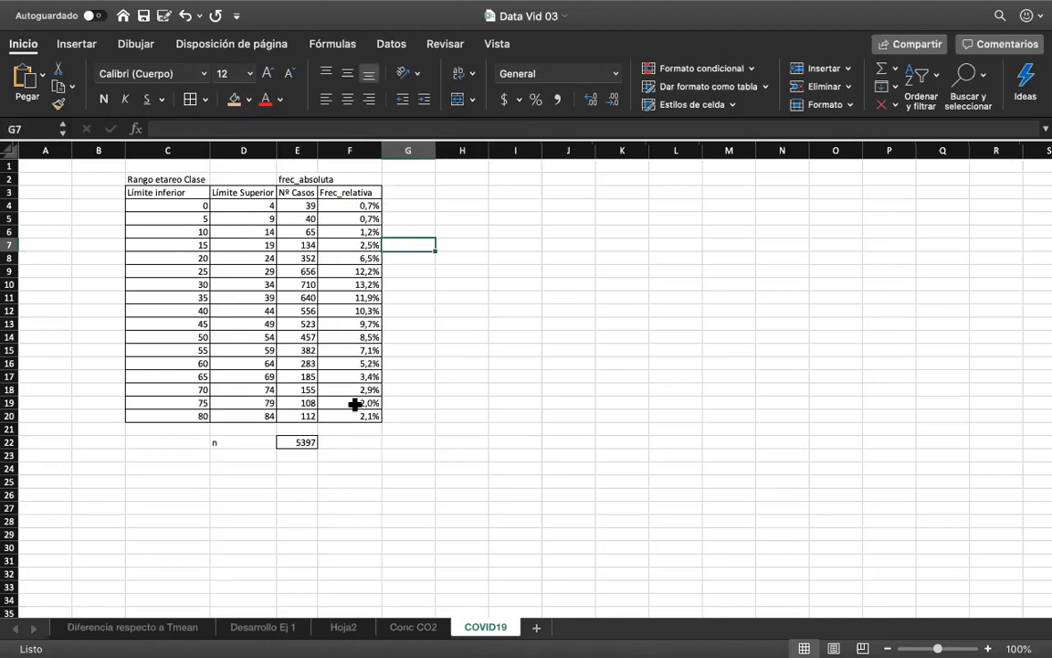
Enter the header "Etiqueta de clases" in G3, beside Frec_relativa.
left_click(368, 210)
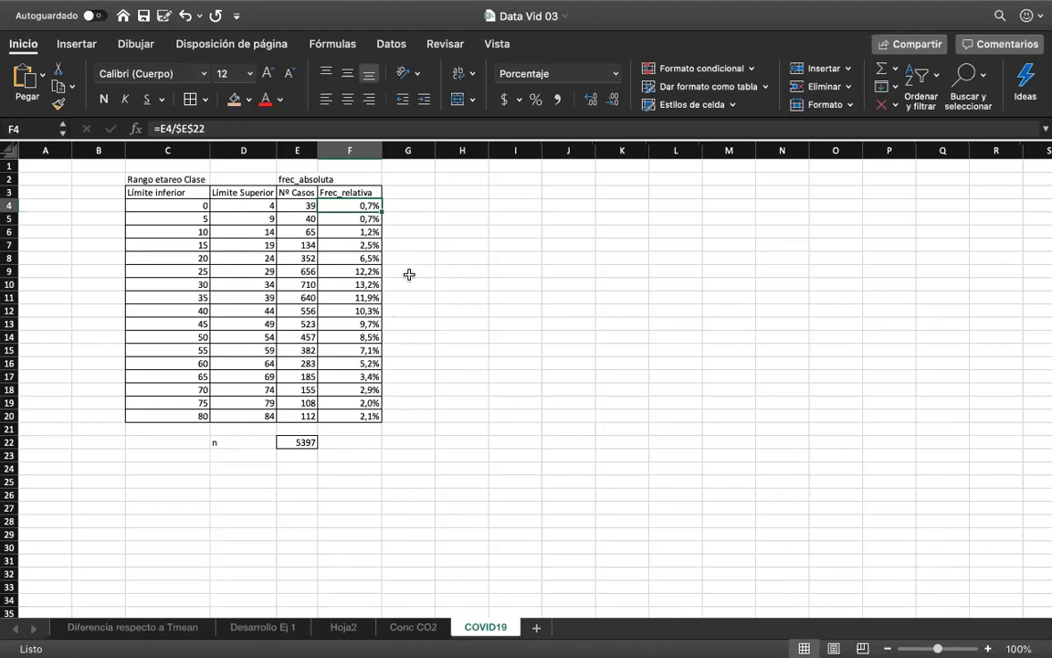
left_click(412, 189)
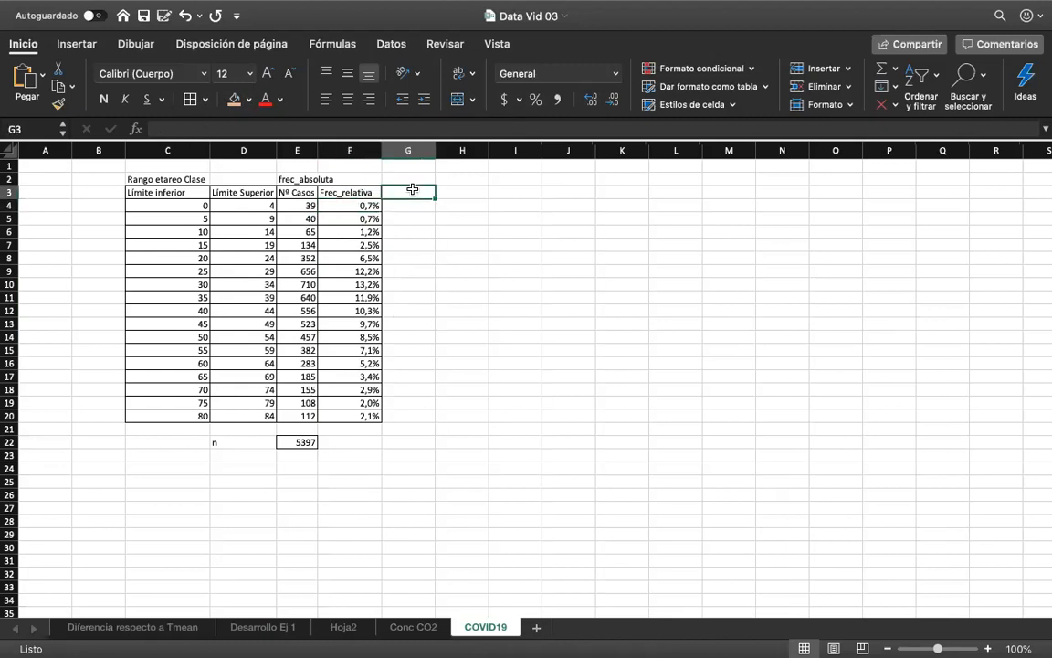
type("Etiqueta")
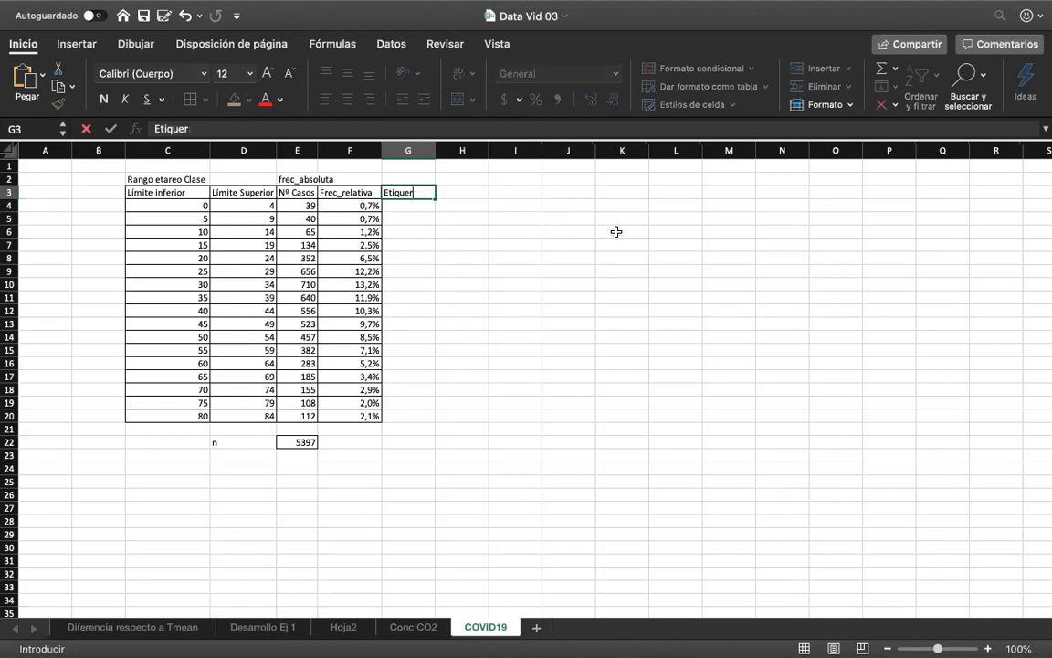
type(" de clases")
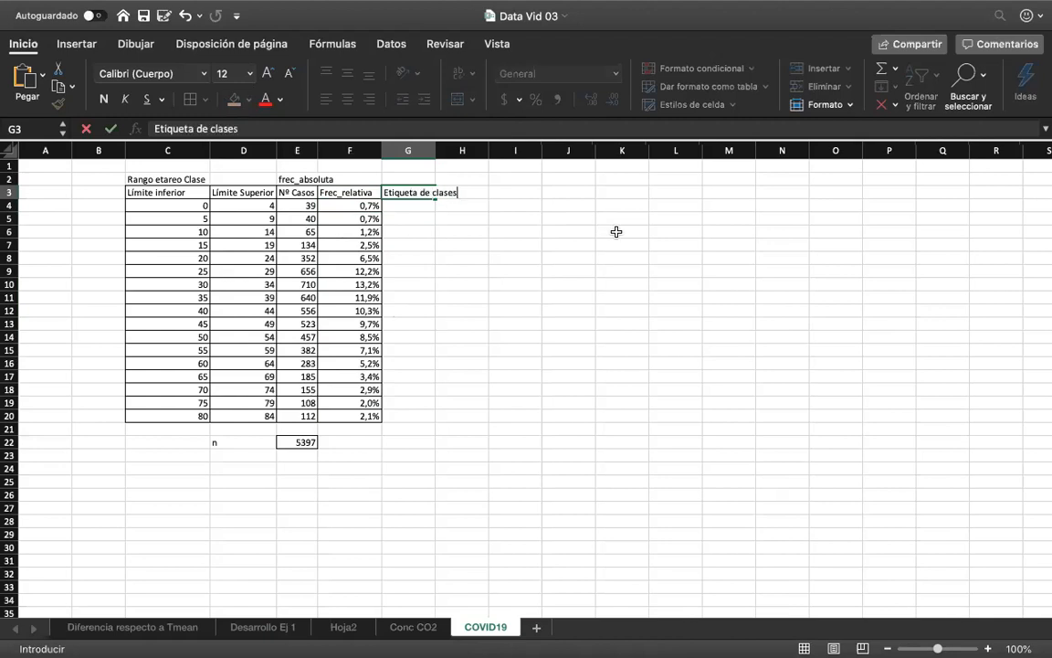
key("Return")
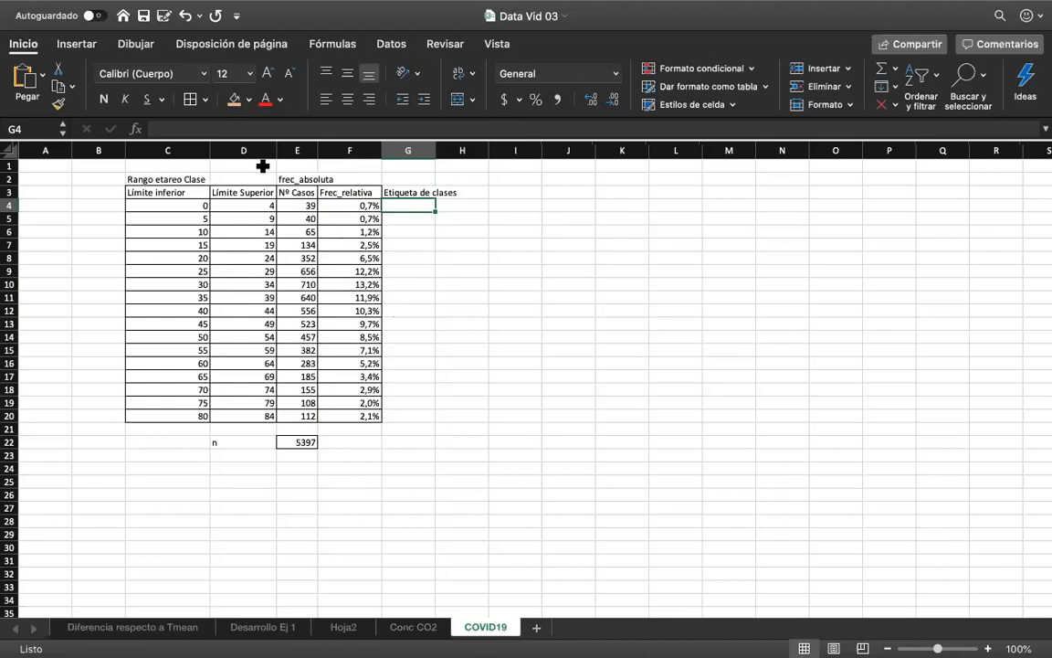
Insert a blank column between the Límite Superior and Nº Casos columns.
left_click(308, 153)
right_click(309, 153)
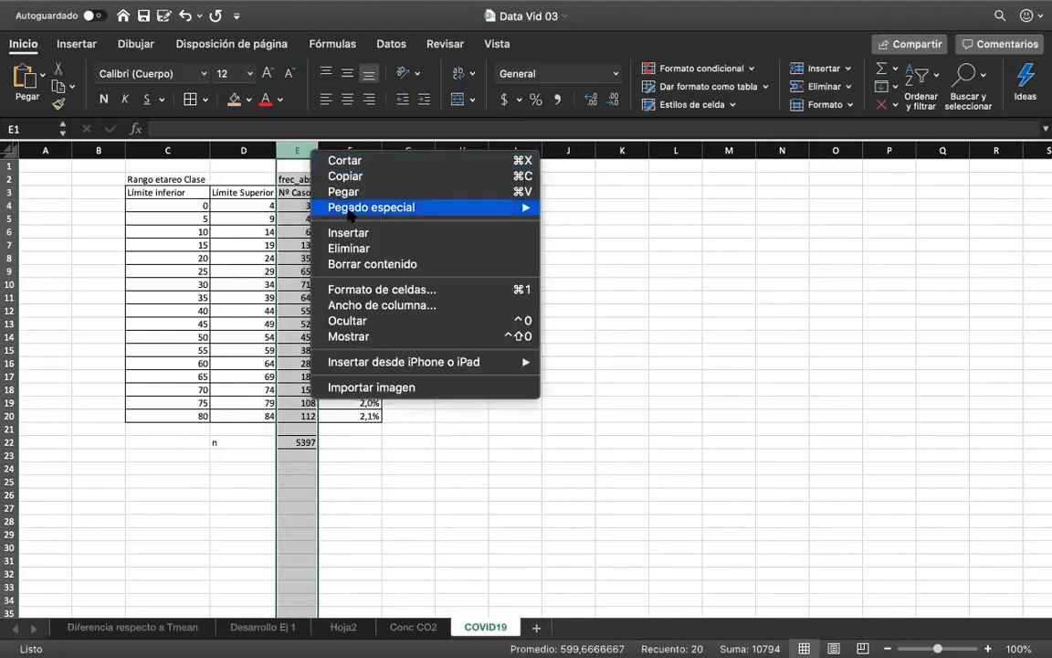
left_click(325, 210)
Move the "Etiqueta de clases" header from H3 to E3 in the blank column.
left_click(477, 192)
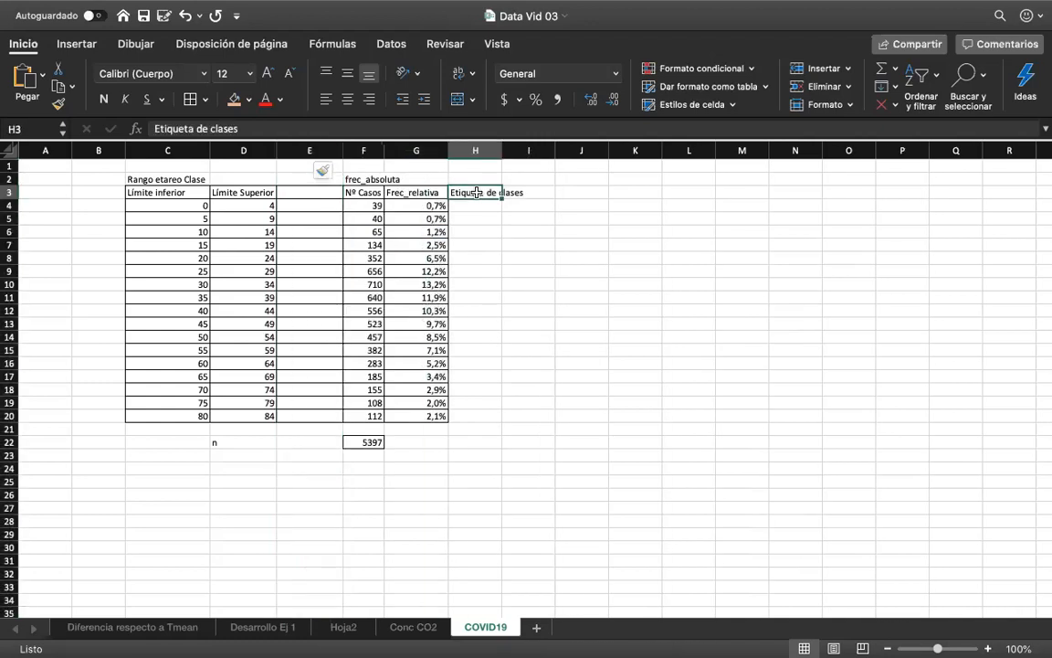
key("super+x")
key("Left")
key("Left")
key("Left")
key("super+v")
key("Down")
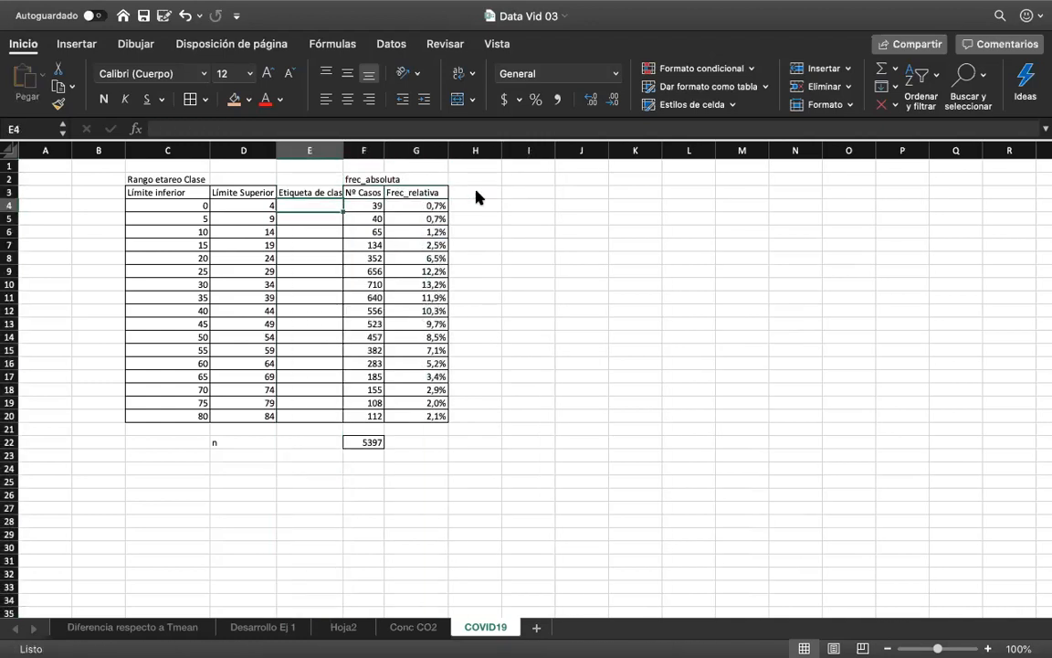
Calculate the class midpoint in E4 with =PROMEDIO(C4:D4) and fill the formula down to E20.
type("=prom")
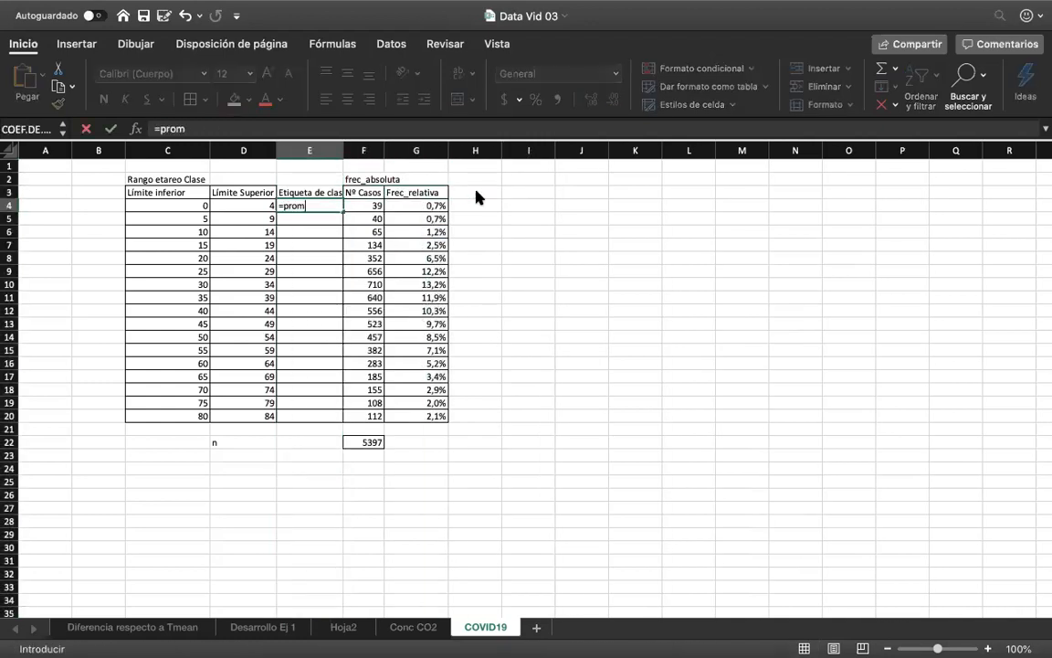
type("edio(")
key("Left")
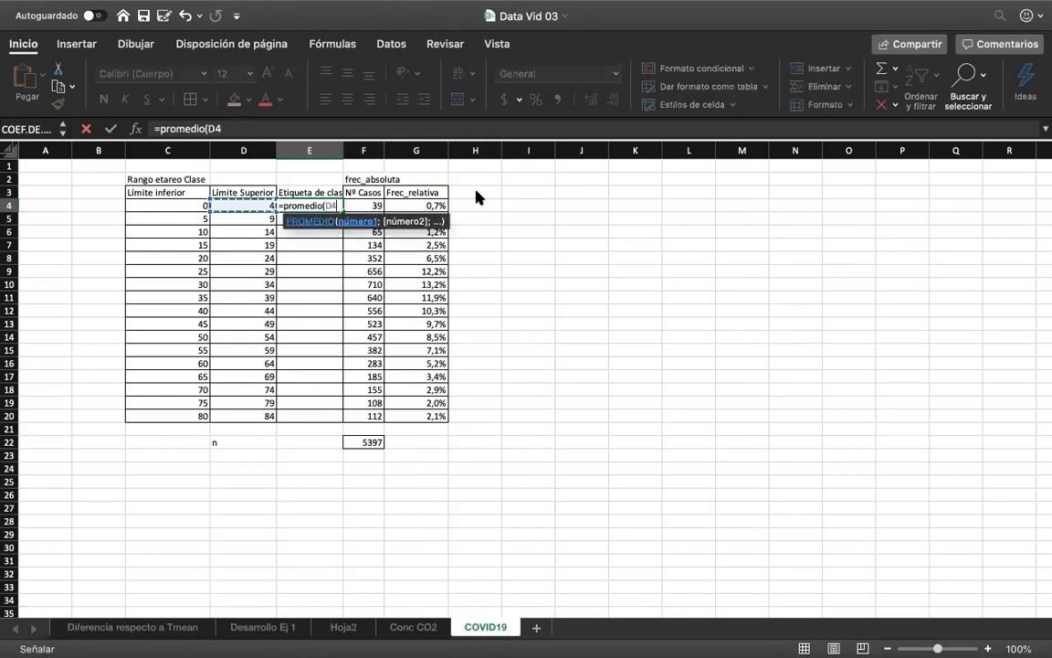
key("shift+Left")
key("Return")
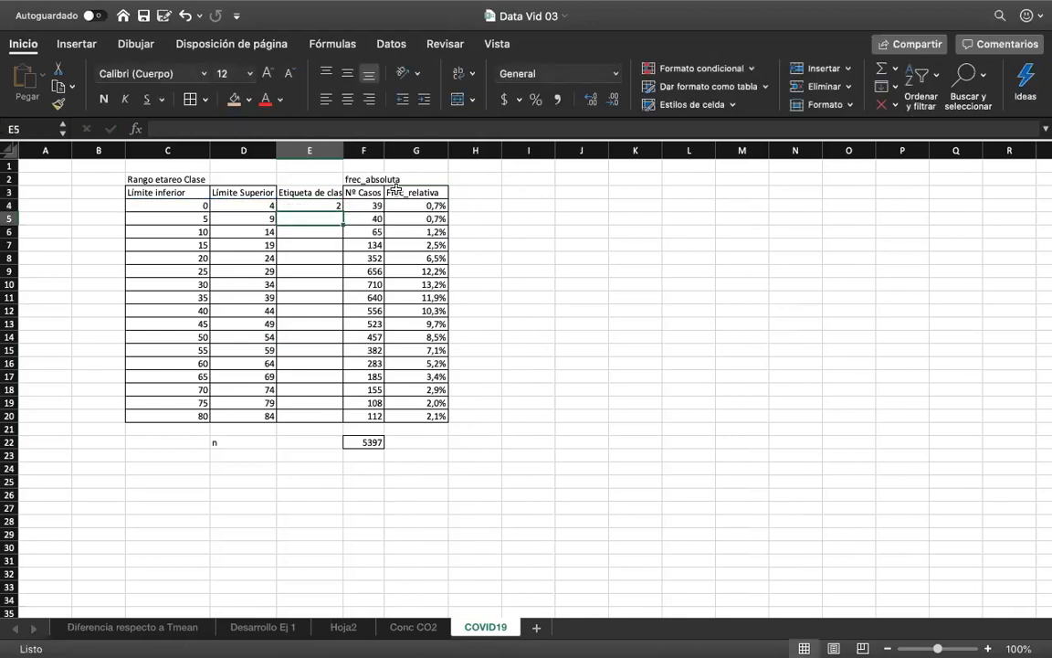
left_click(320, 206)
left_click_drag(342, 211, 343, 420)
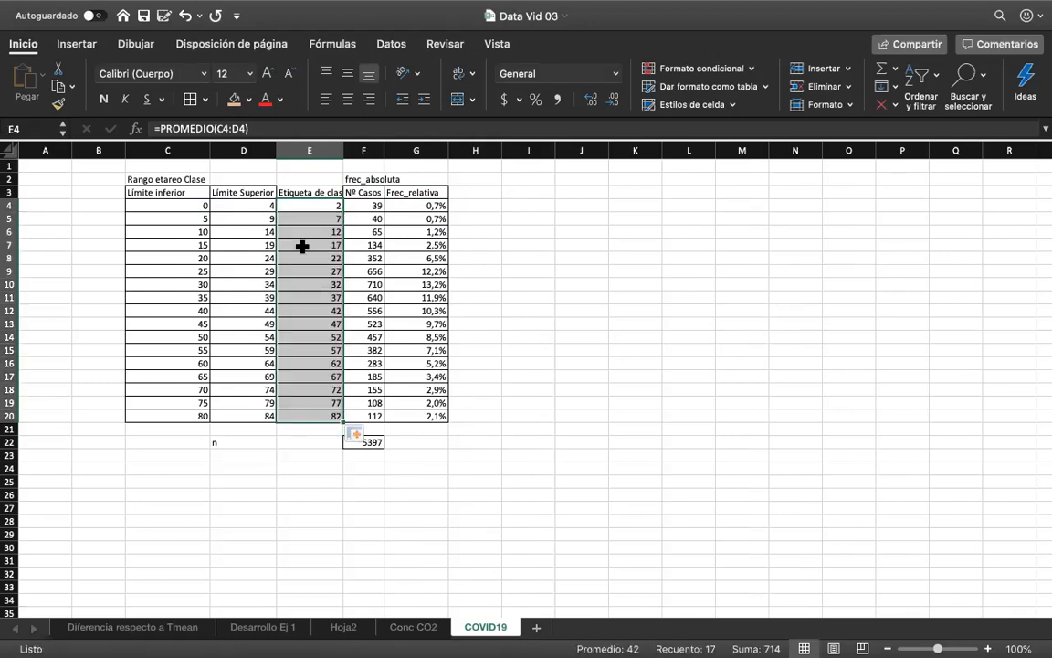
Examine the class midpoint formulas in column E alongside the class limits and the relative frequencies.
left_click(315, 189)
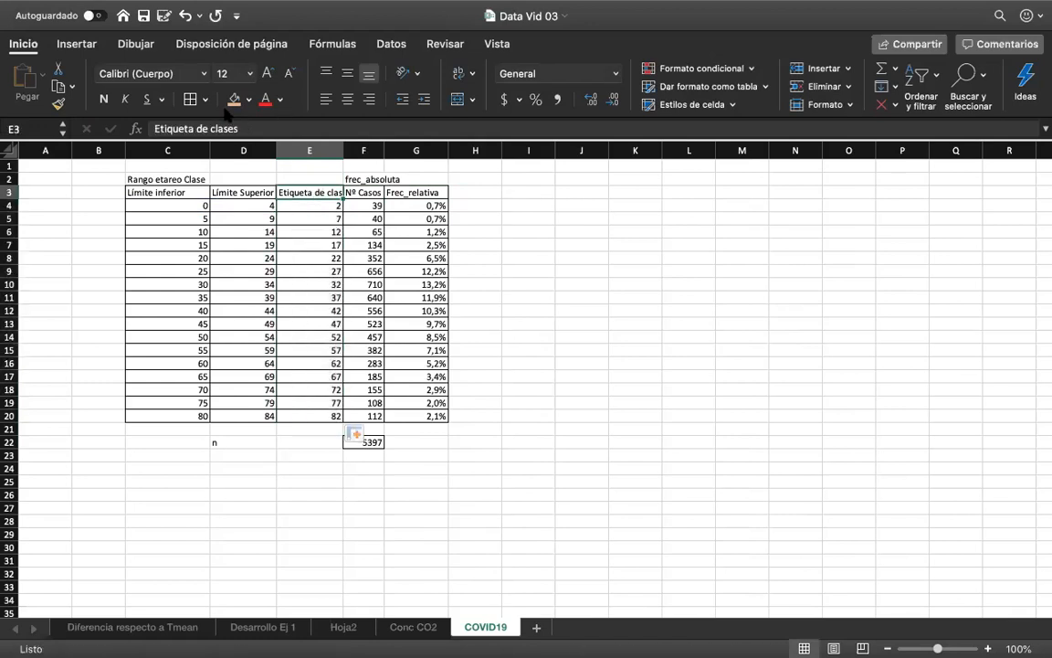
left_click(303, 223)
left_click(315, 207)
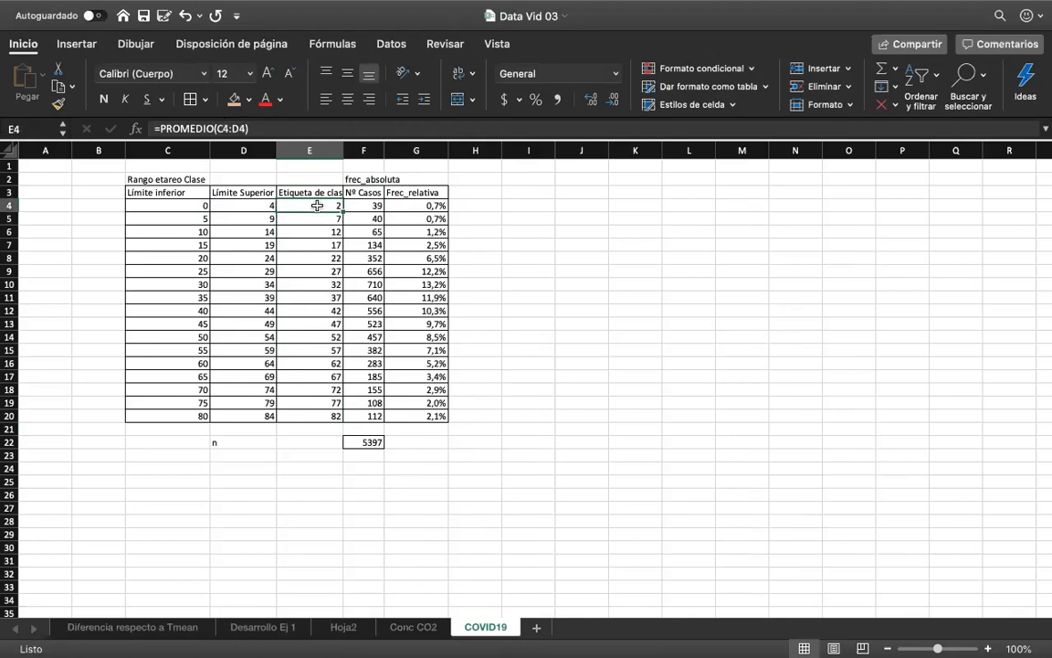
left_click(195, 211)
left_click(316, 208)
key("Down")
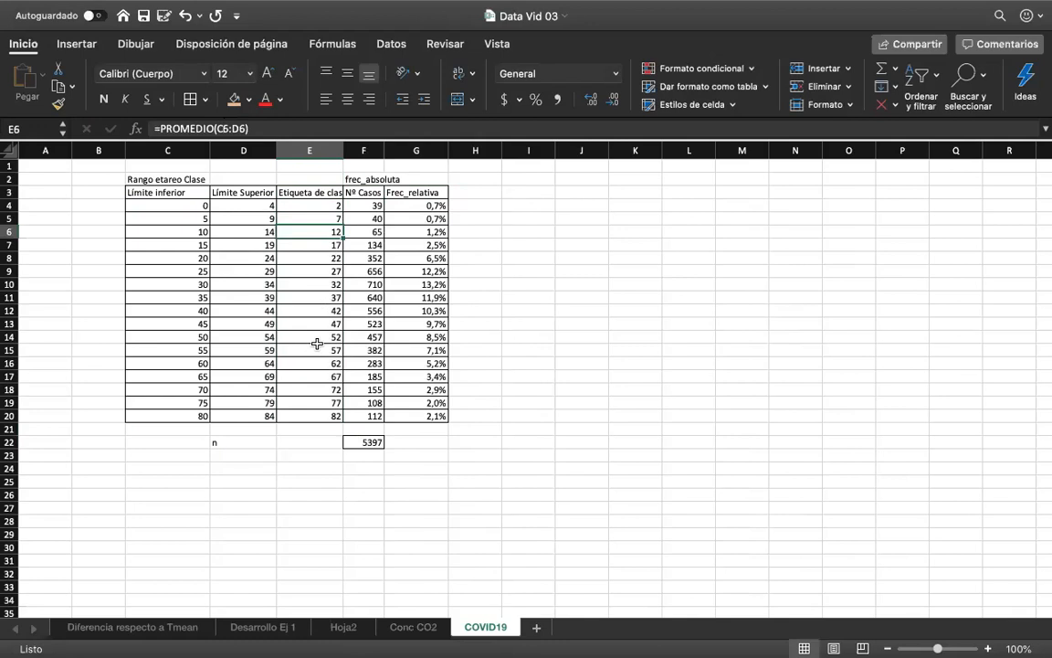
left_click(475, 193)
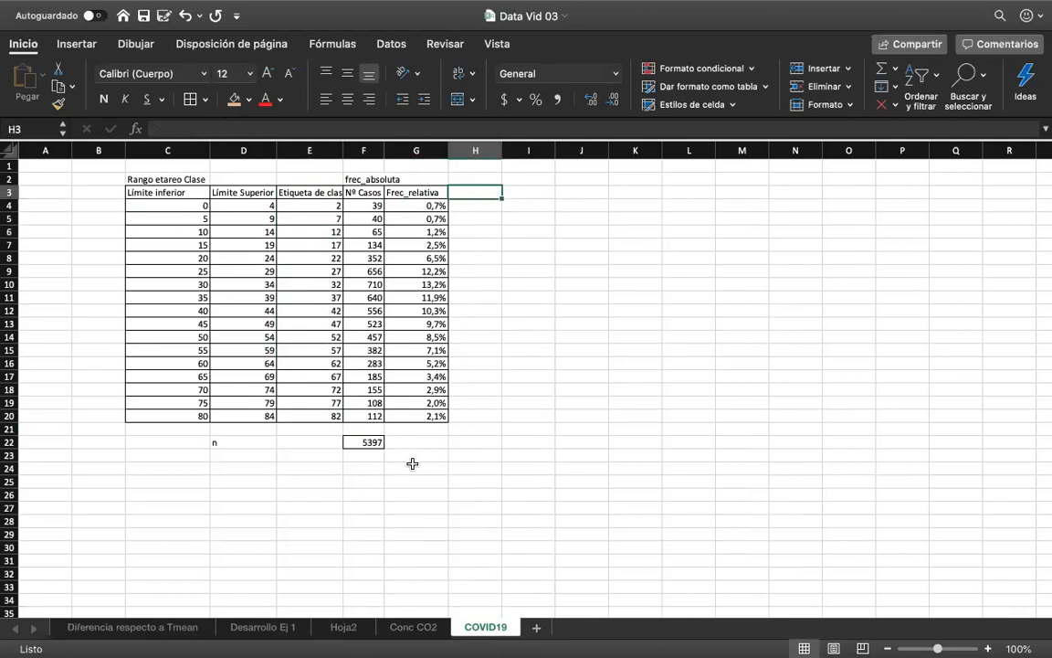
left_click(423, 207)
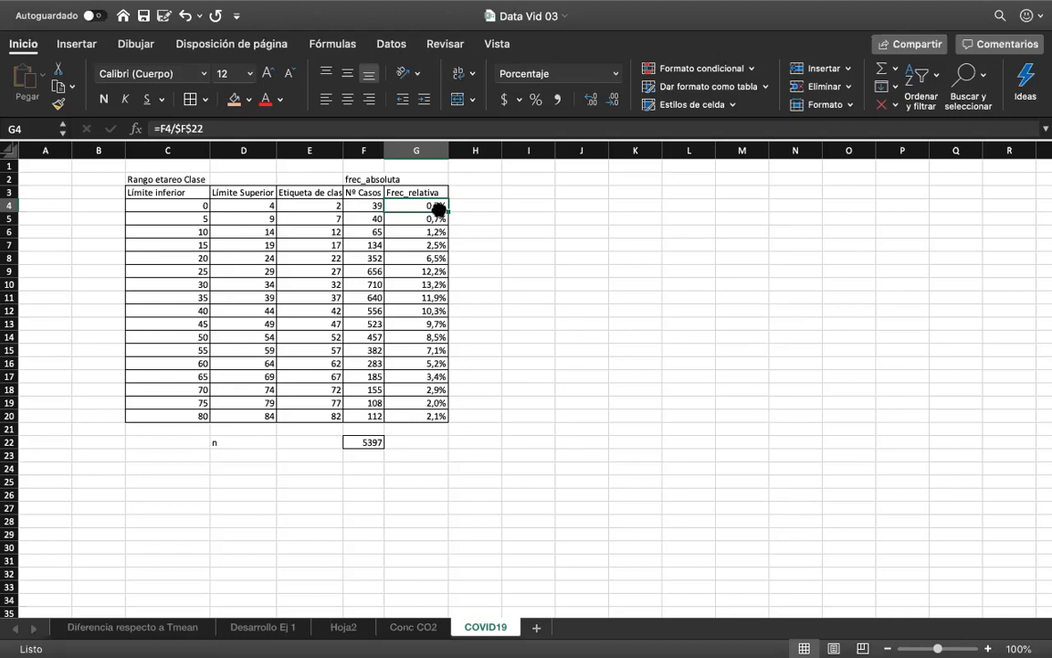
left_click(300, 205)
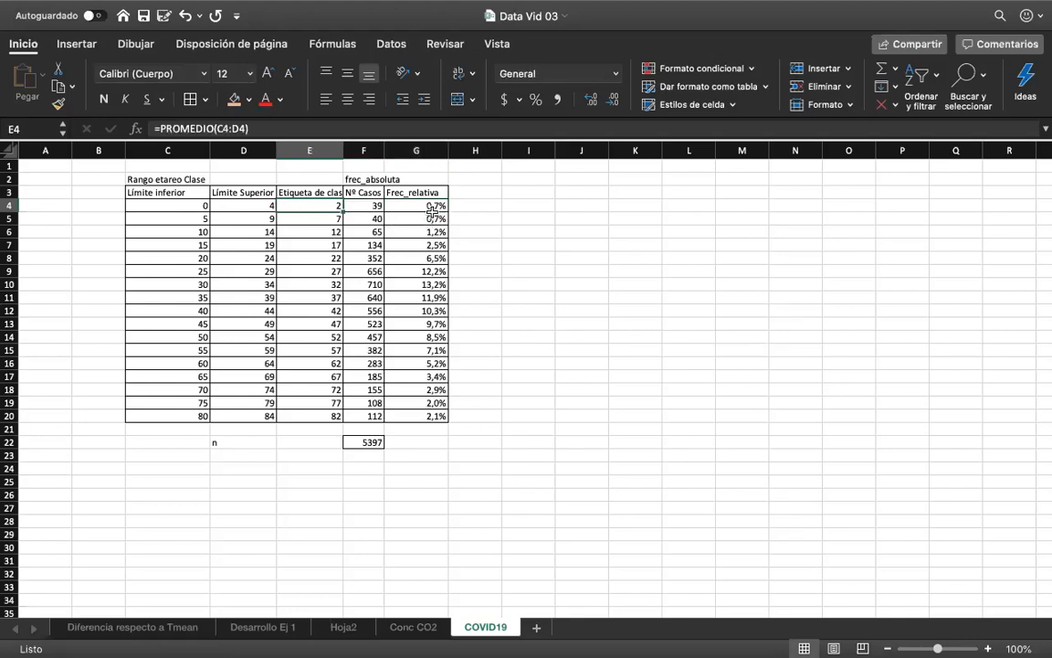
left_click(413, 431)
left_click(411, 444)
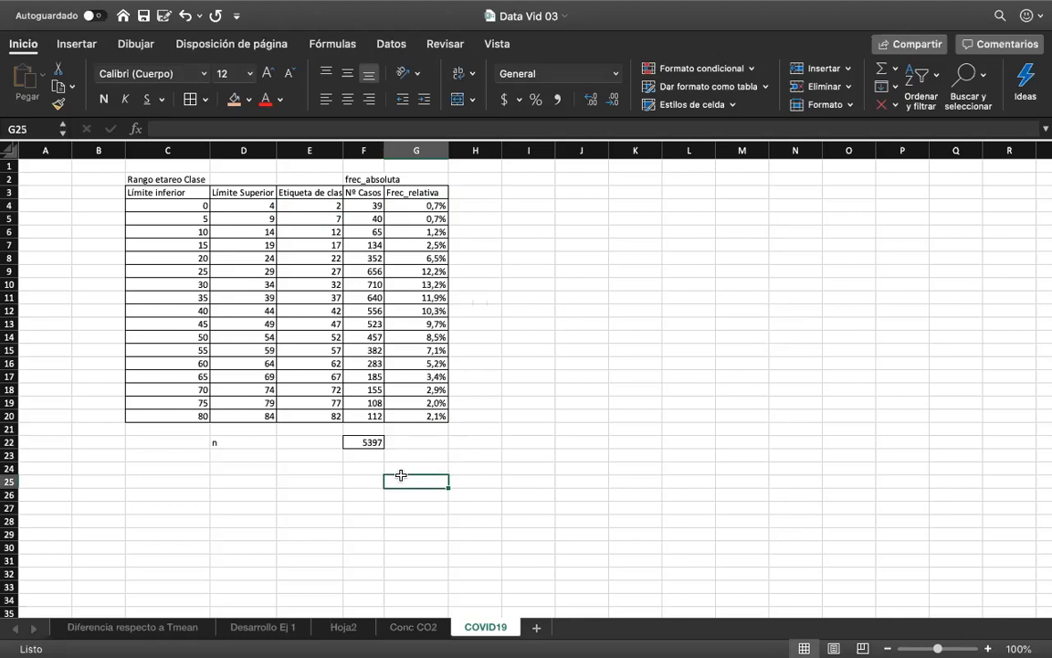
left_click(473, 191)
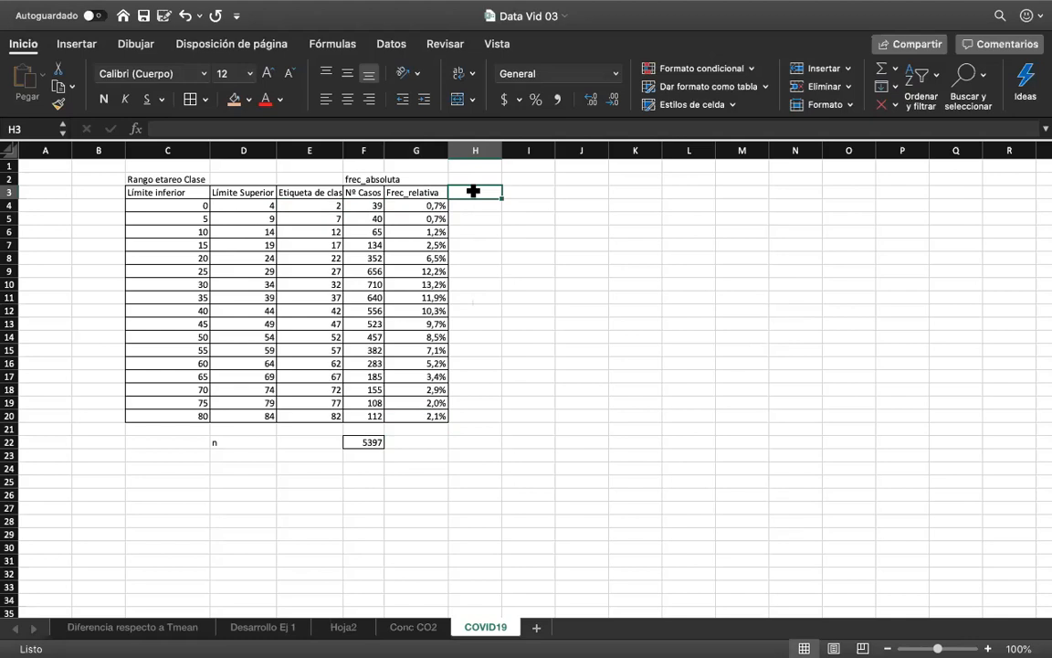
left_click(408, 479)
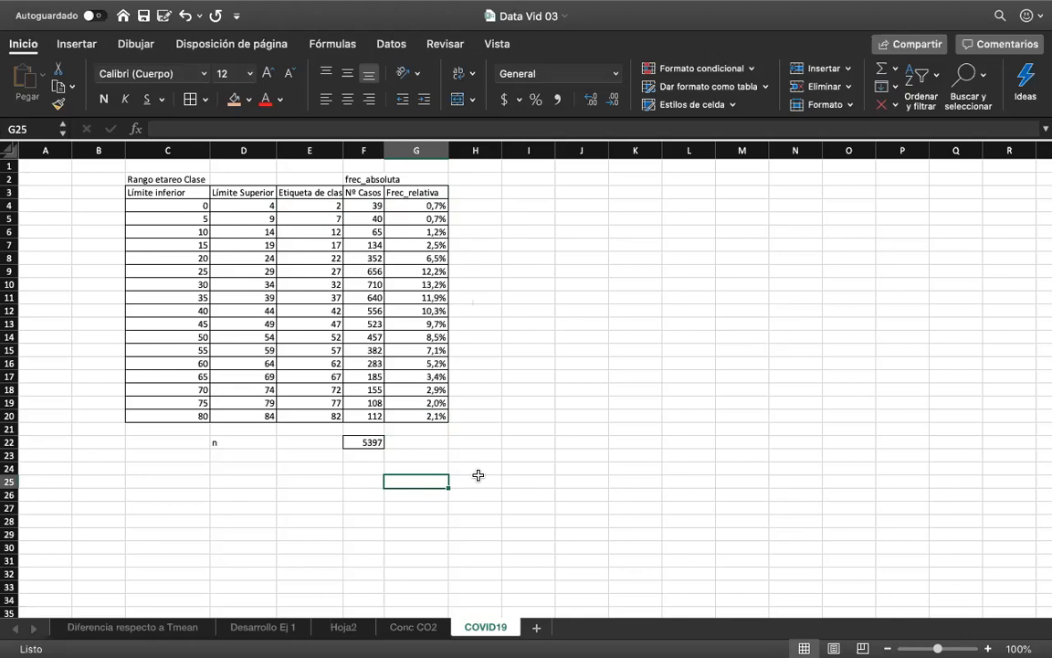
left_click(463, 336)
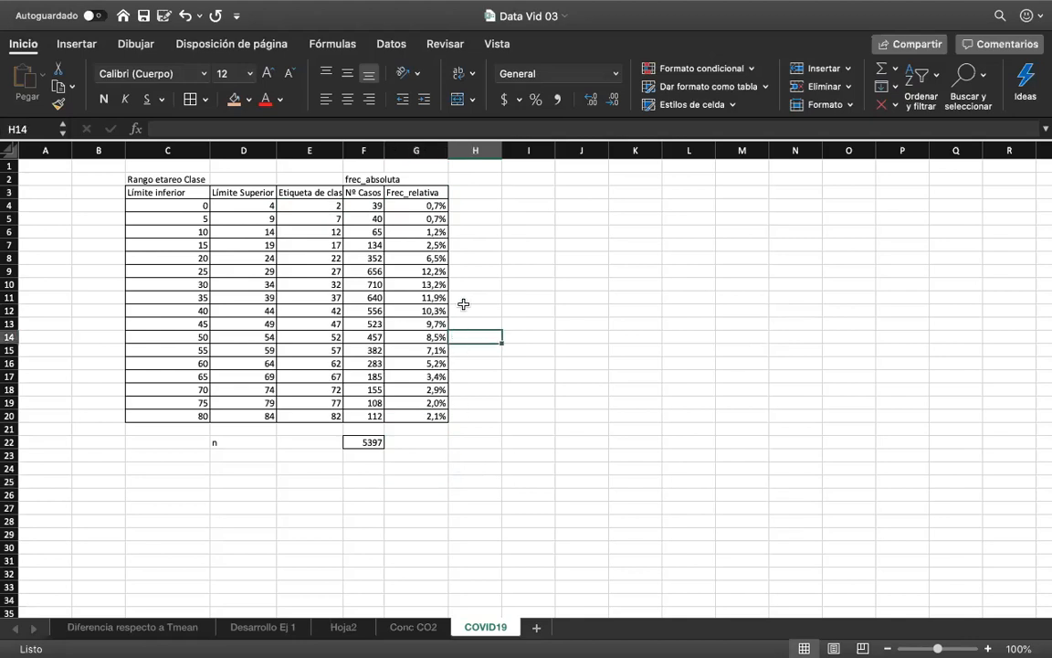
Switch to PowerPoint to read the COVID19 exercise statement on the Ejemplos slide, and return to the Excel workbook.
key("ctrl+Up")
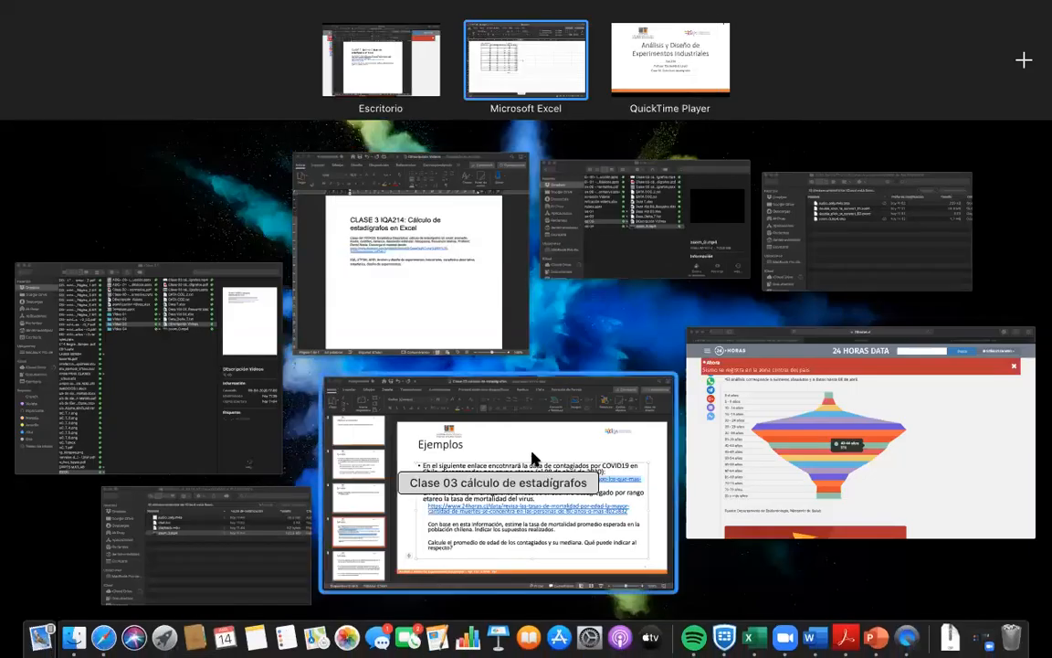
left_click(525, 469)
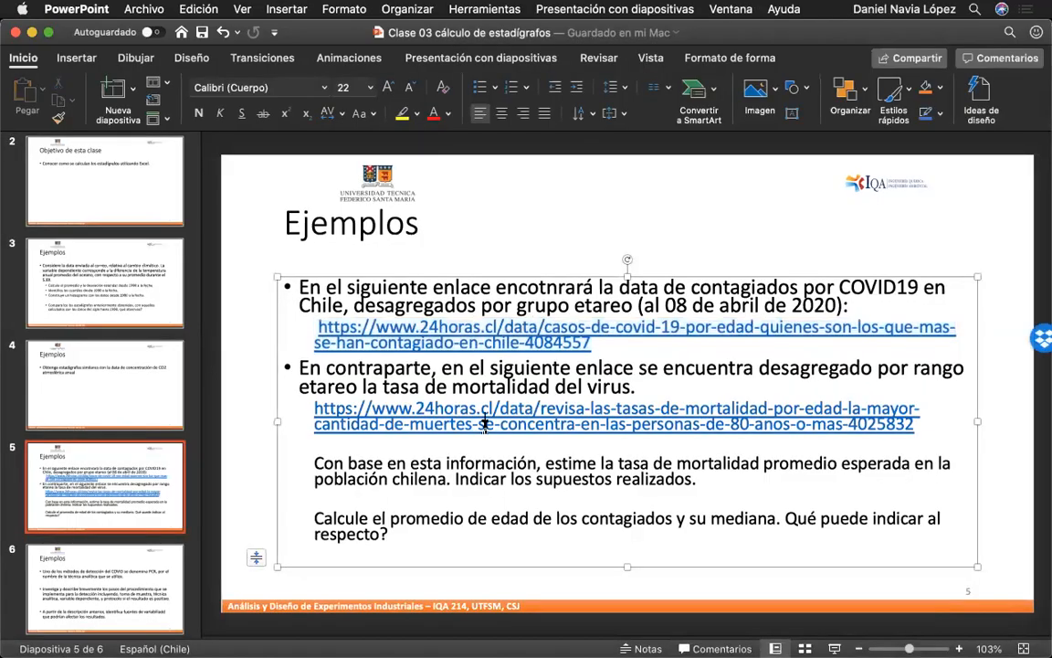
key("ctrl+Up")
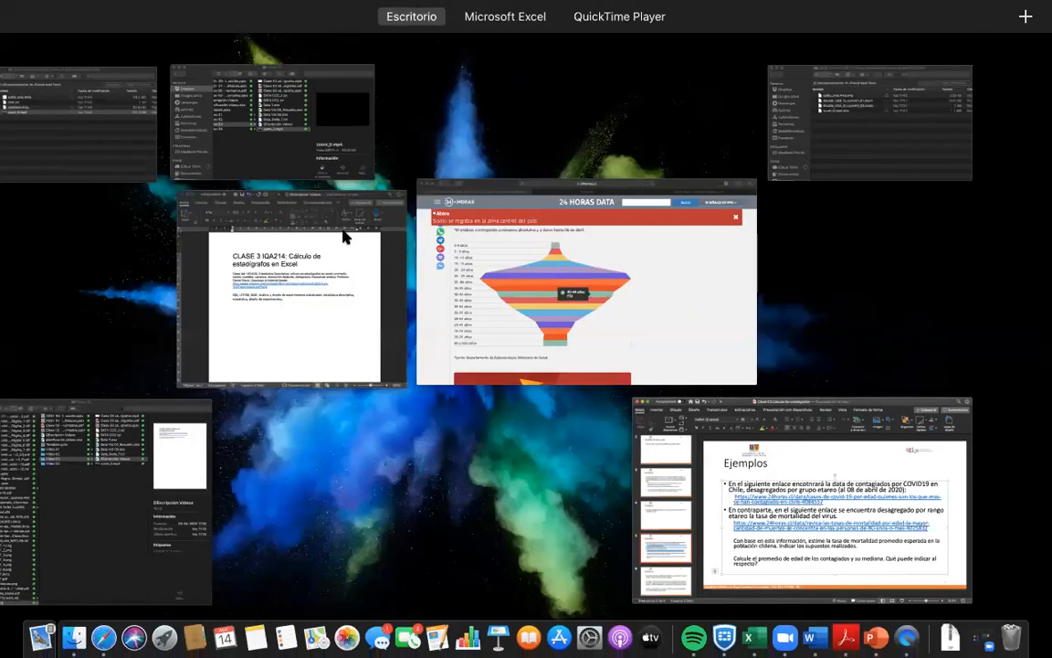
key("ctrl+Right")
Enter the header "Tasa de mortalidad" in H3, beside Frec_relativa.
left_click(461, 194)
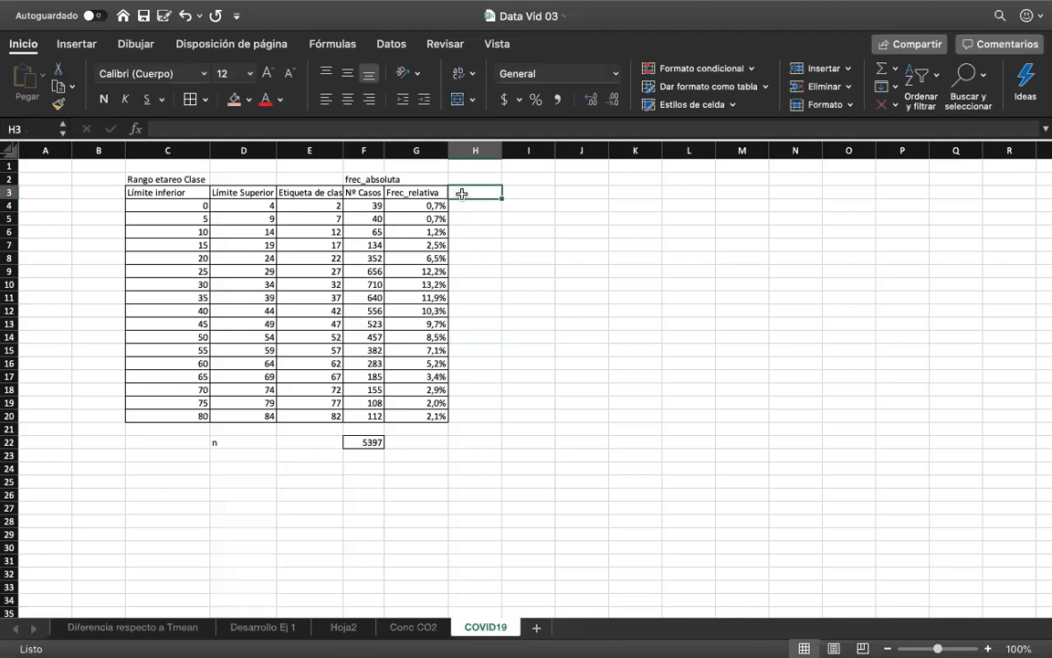
type("Tasa de mortalidad")
key("Return")
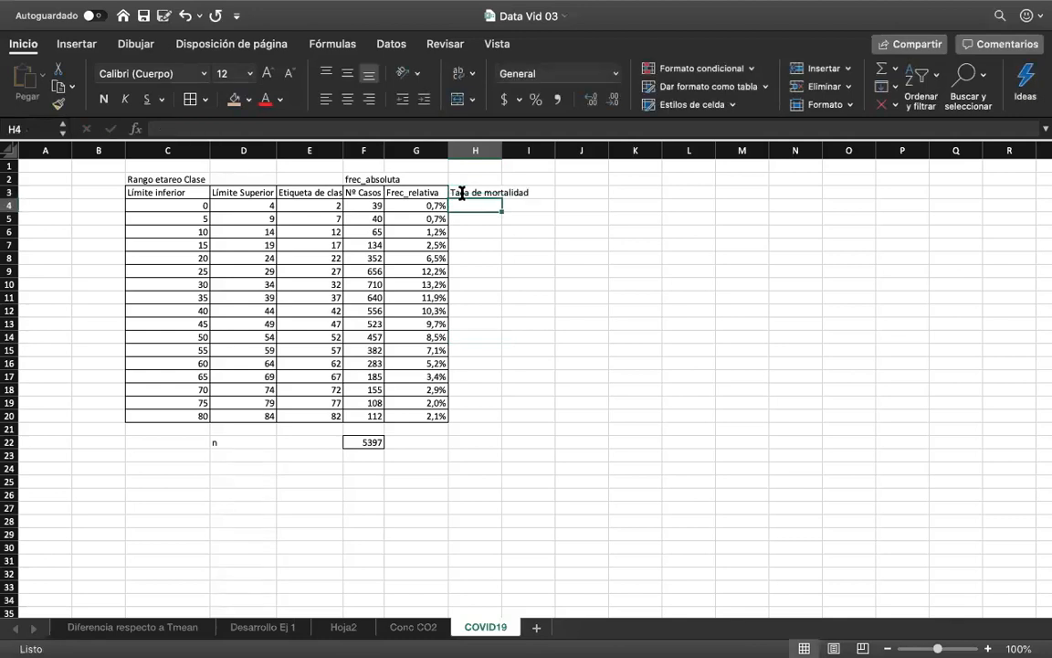
Widen column H to fit the Tasa de mortalidad header.
left_click_drag(507, 152, 507, 152)
double_click(507, 153)
Switch to PowerPoint and select the full mortality rate link on the Ejemplos slide for copying.
key("ctrl+Up")
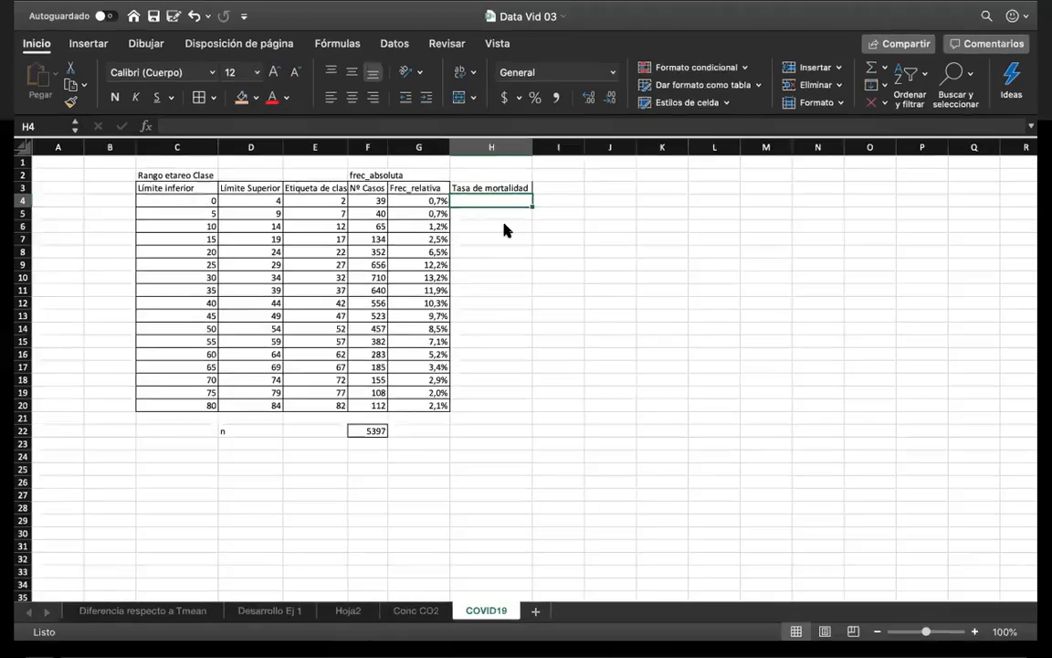
left_click(696, 375)
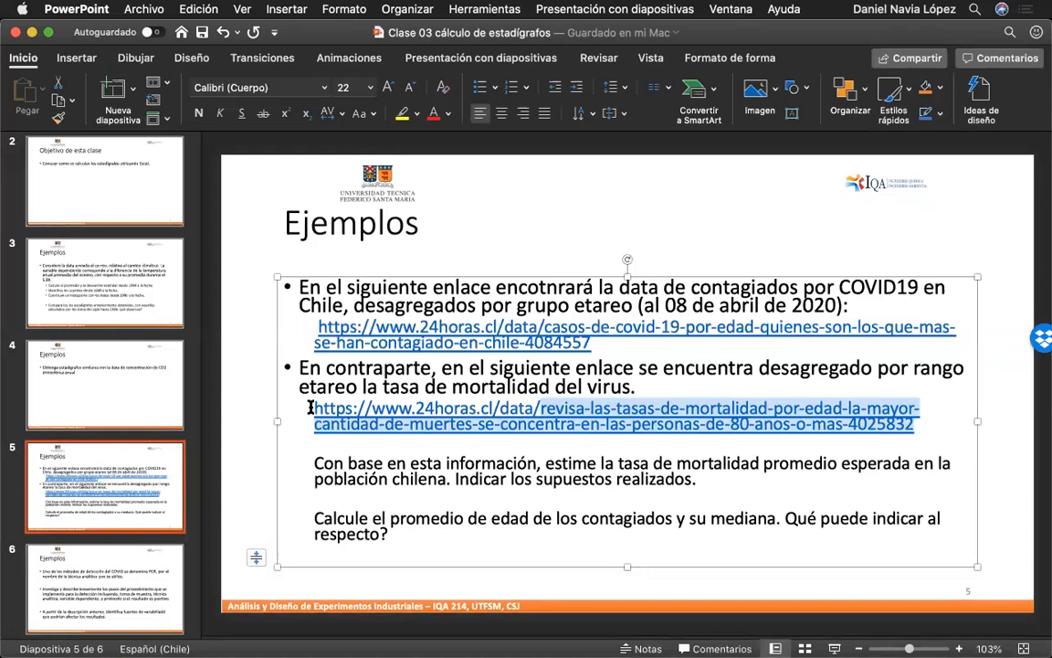
left_click_drag(311, 408, 534, 405)
left_click(445, 423)
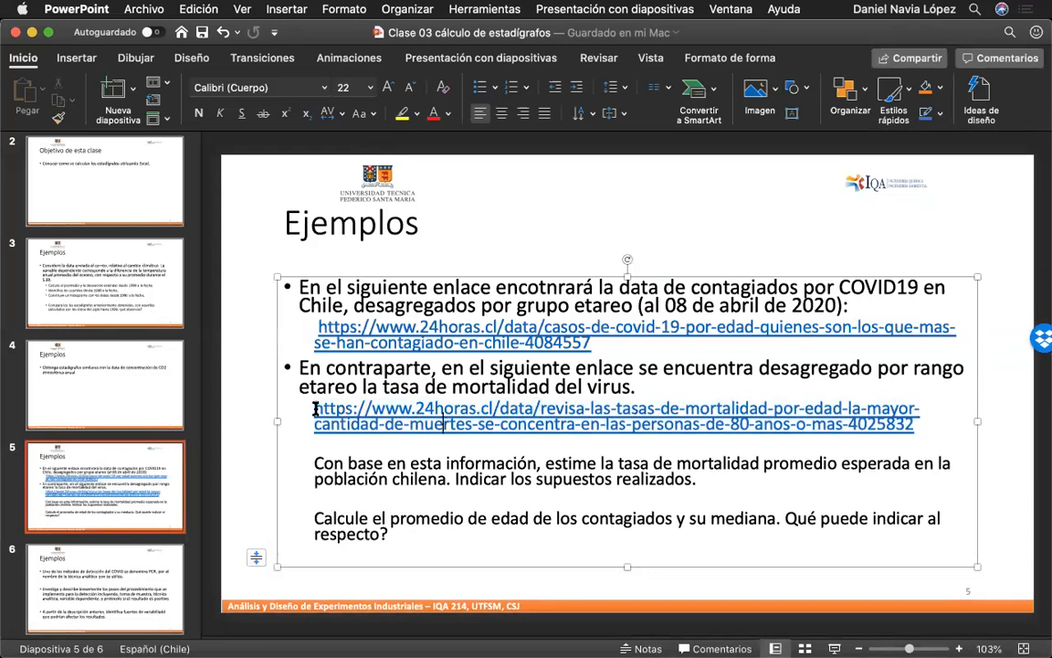
double_click(773, 410)
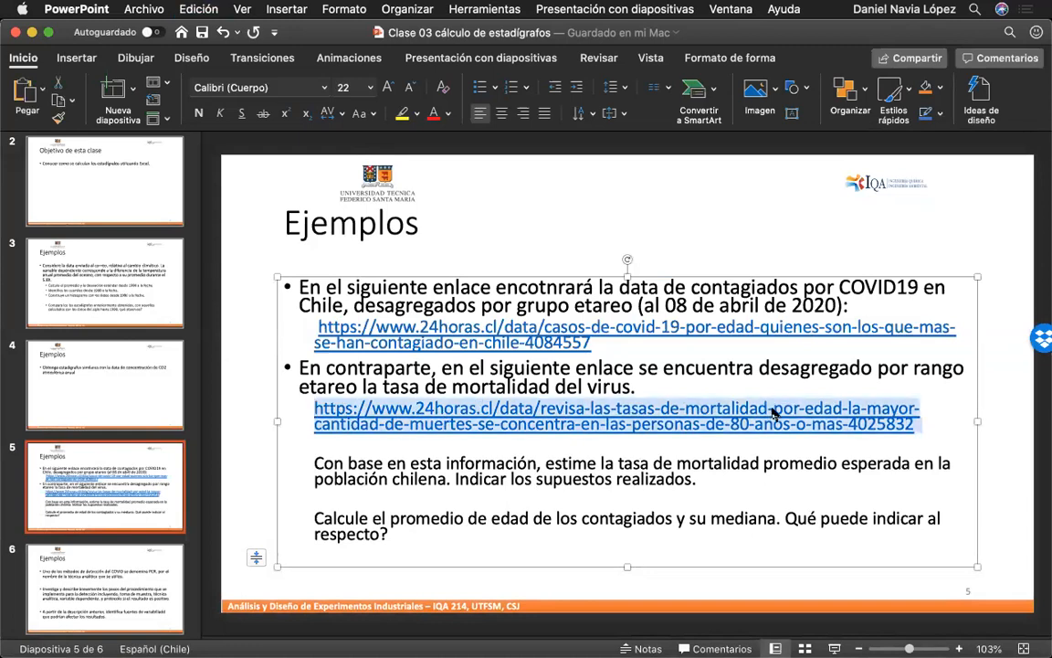
Switch to Safari and open the copied 24horas.cl link about mortality rates by age.
key("ctrl+Up")
left_click(740, 321)
left_click(537, 37)
key("super+v")
key("Return")
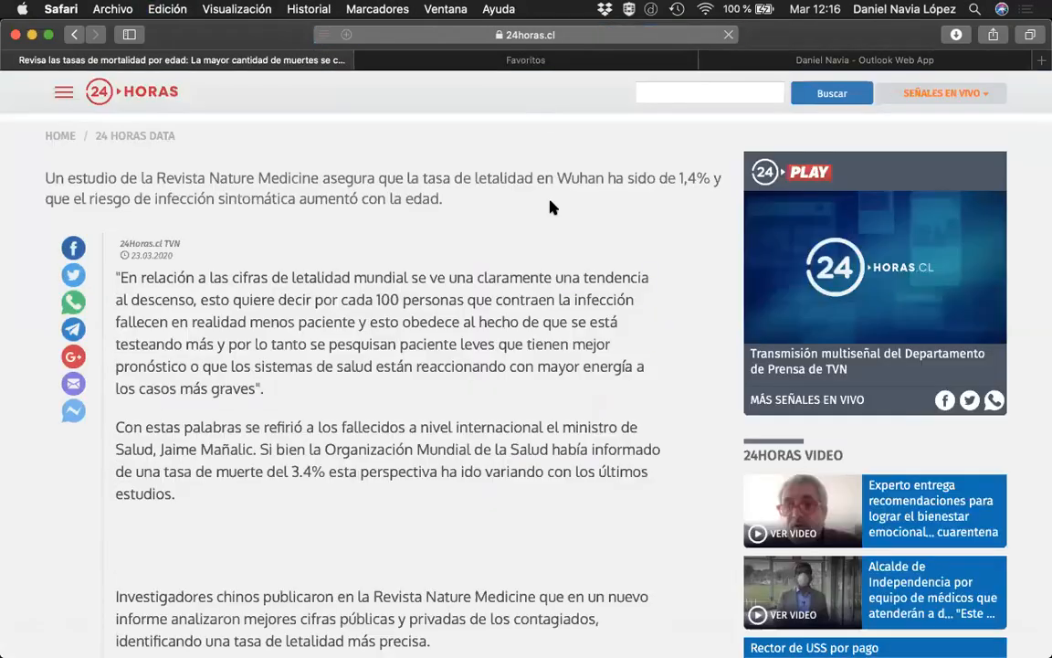
Close the news banner and examine the article's coronavirus mortality chart by age group, reading the rate on each bar.
scroll(692, 353, "down", 15)
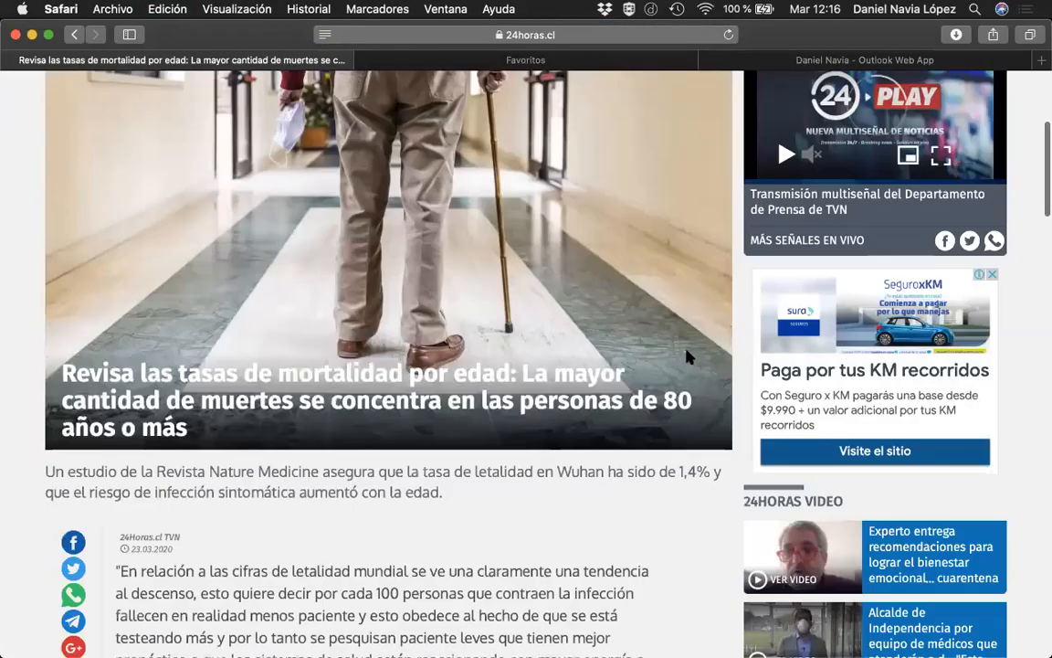
scroll(914, 219, "down", 2)
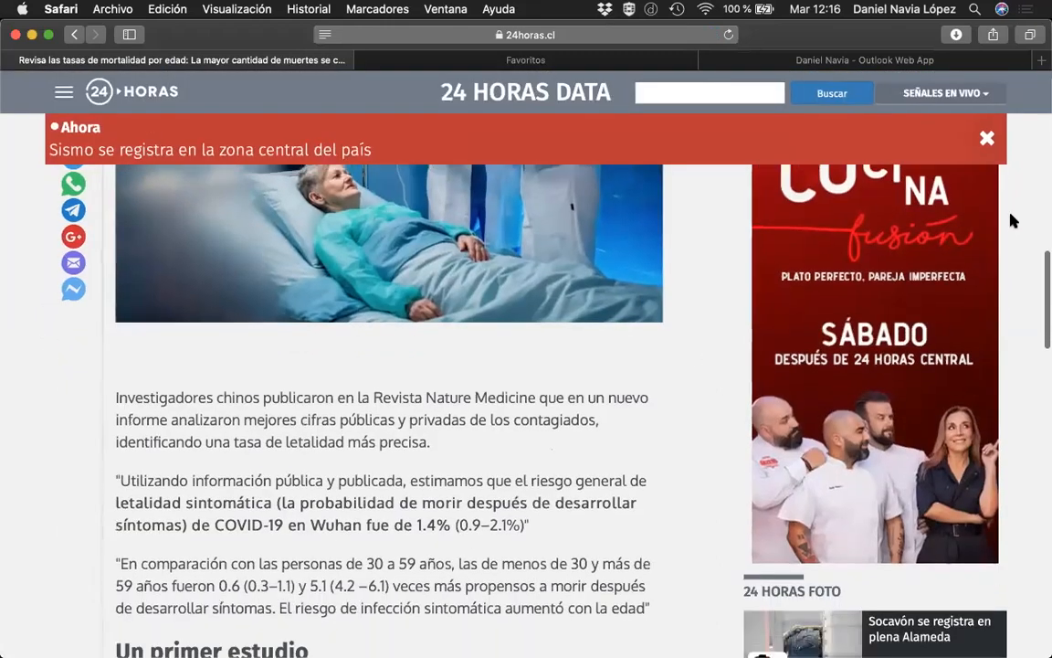
left_click(985, 138)
scroll(547, 471, "down", 5)
scroll(547, 470, "down", 10)
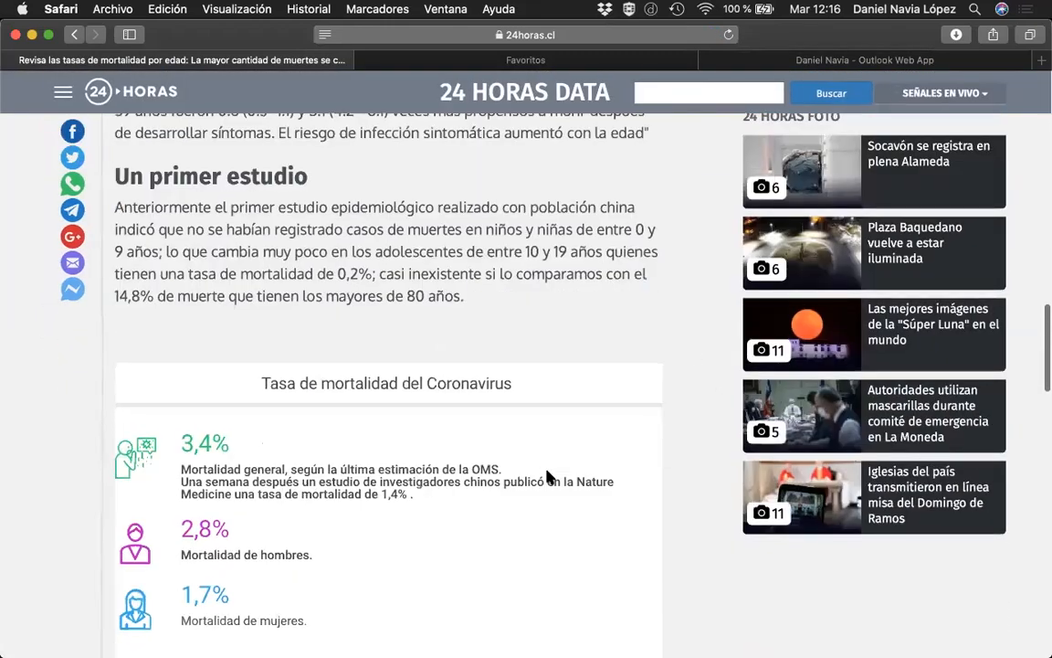
scroll(548, 476, "down", 1)
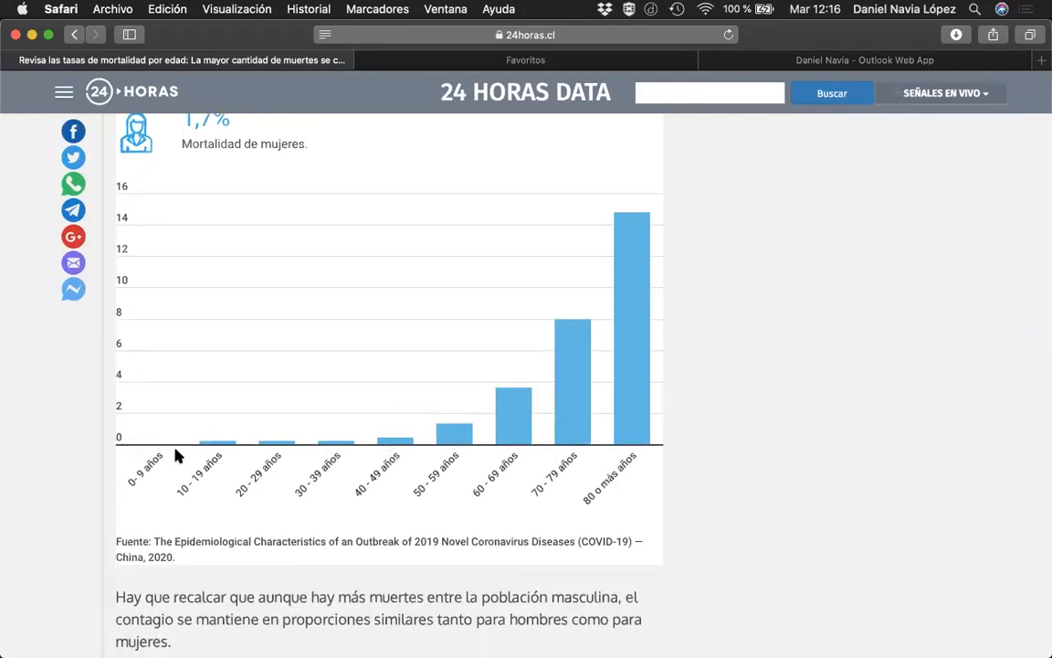
mouse_move(225, 445)
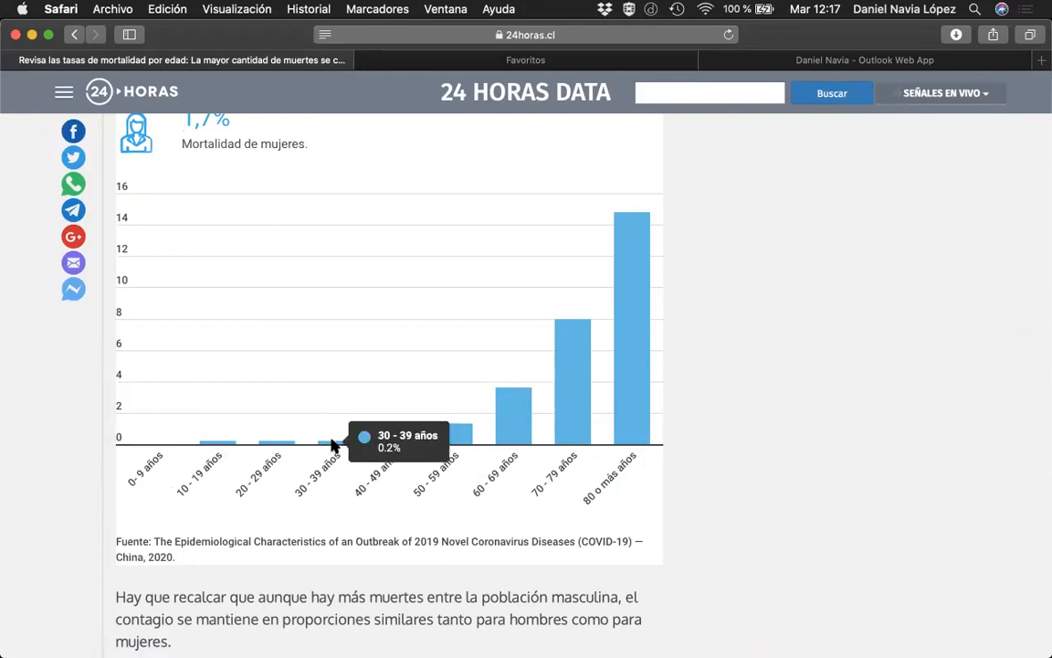
mouse_move(641, 418)
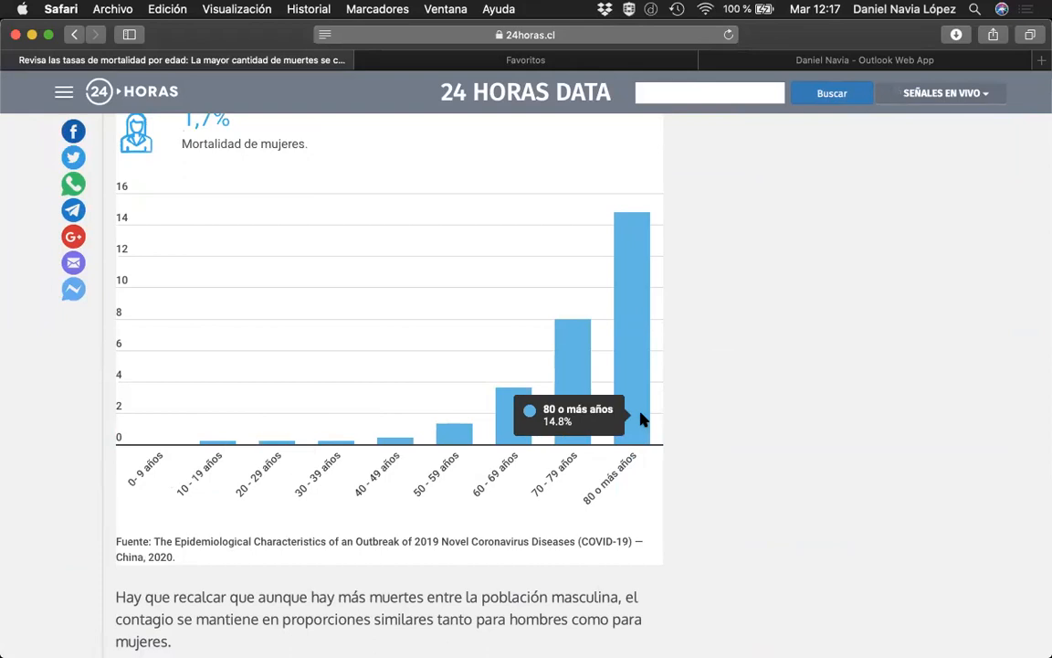
Switch from the browser back to the Data Vid 03 workbook in Excel.
key("ctrl+Up")
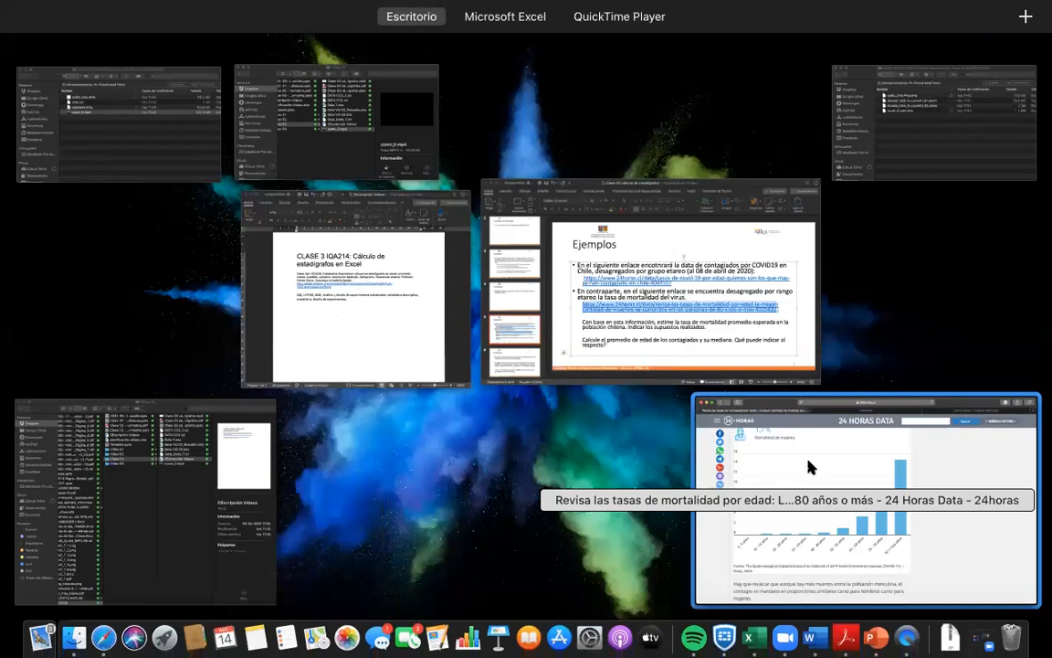
left_click(808, 467)
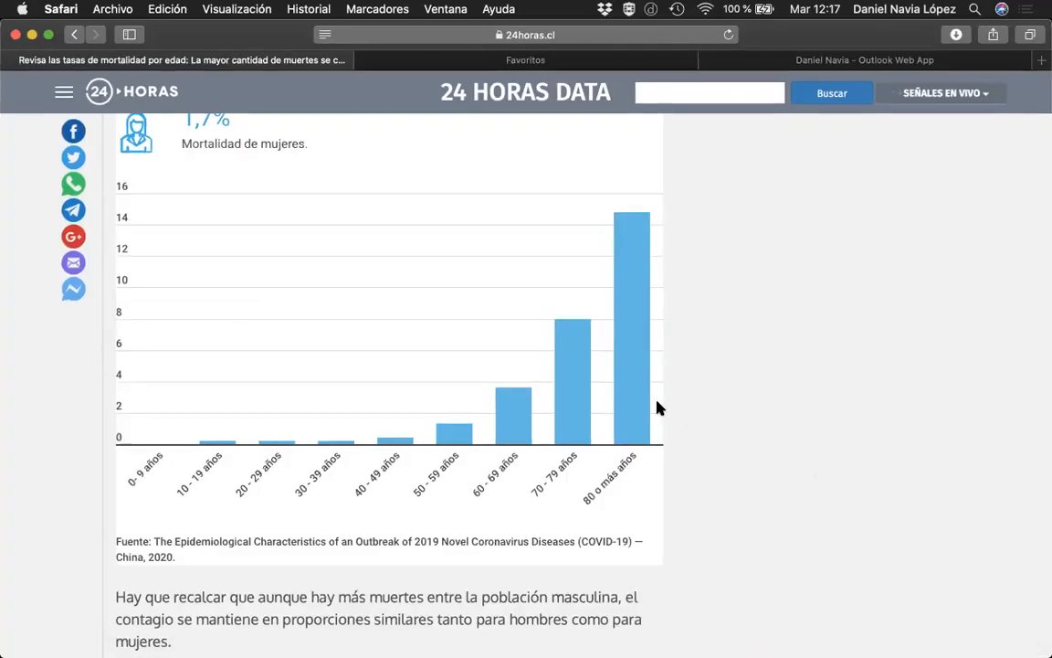
key("ctrl+Up")
key("ctrl+Right")
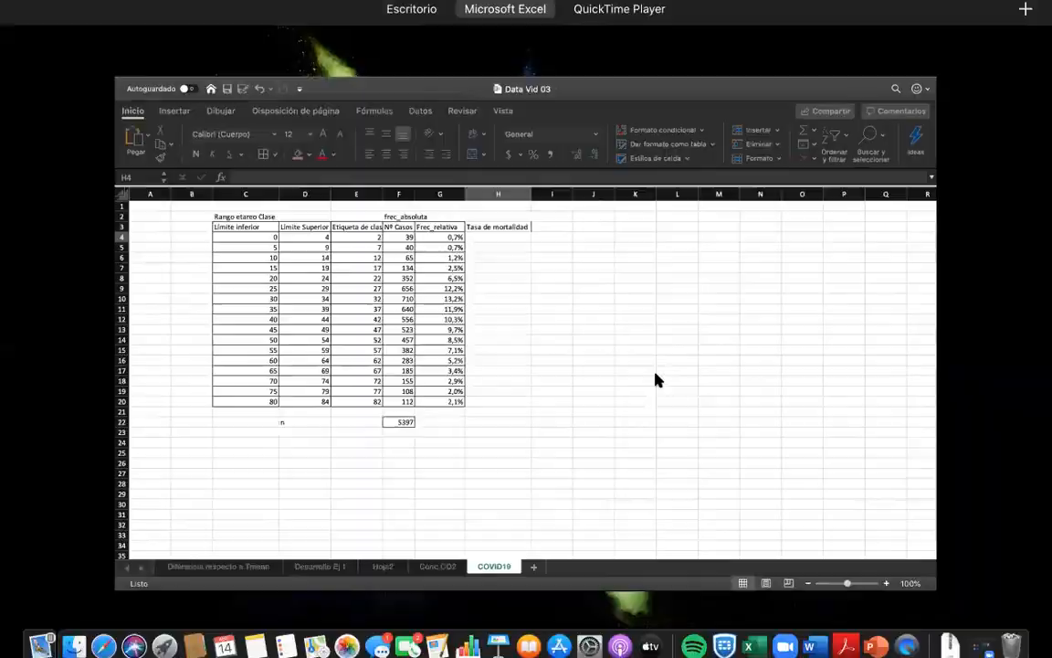
Enter a mortality rate of 0 in H4 and H5 for the 0-4 and 5-9 age groups.
left_click(482, 191)
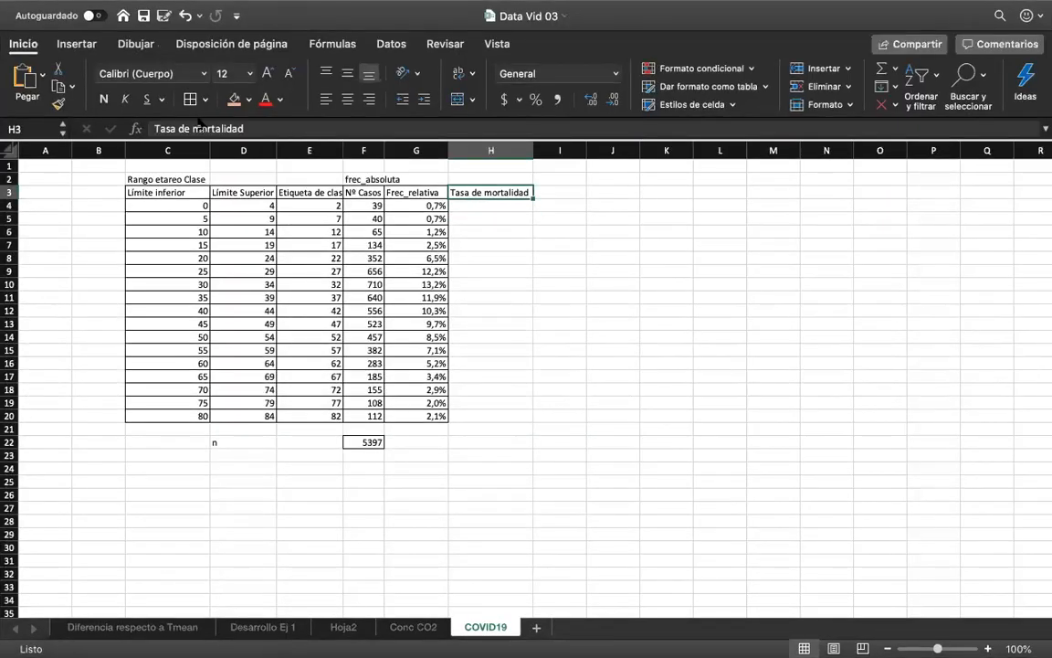
left_click(518, 209)
type("0")
key("Return")
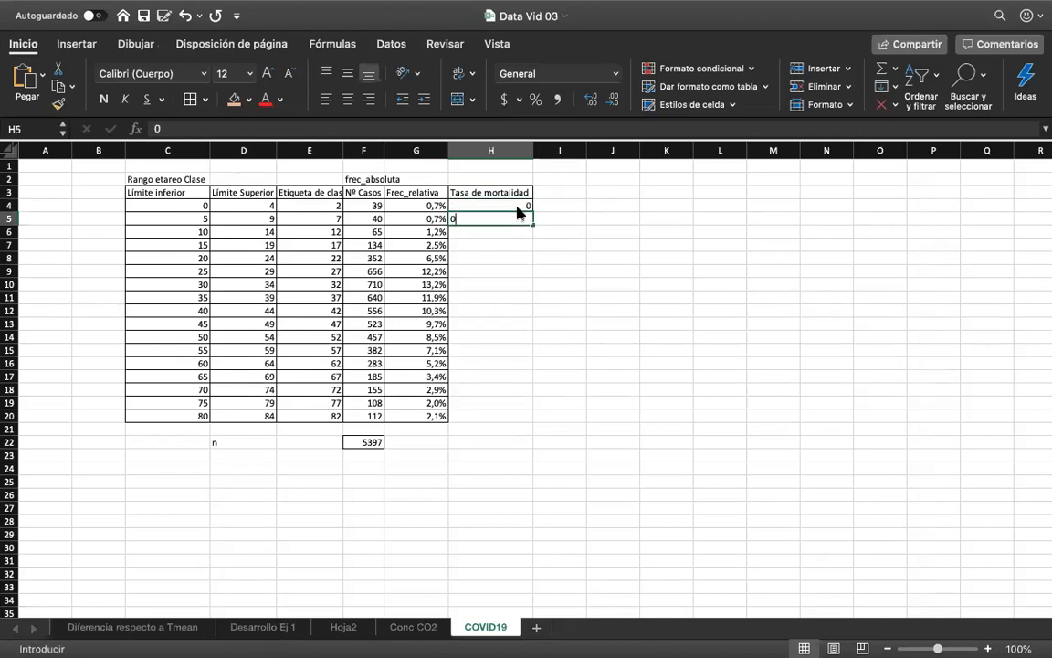
type("0")
key("Return")
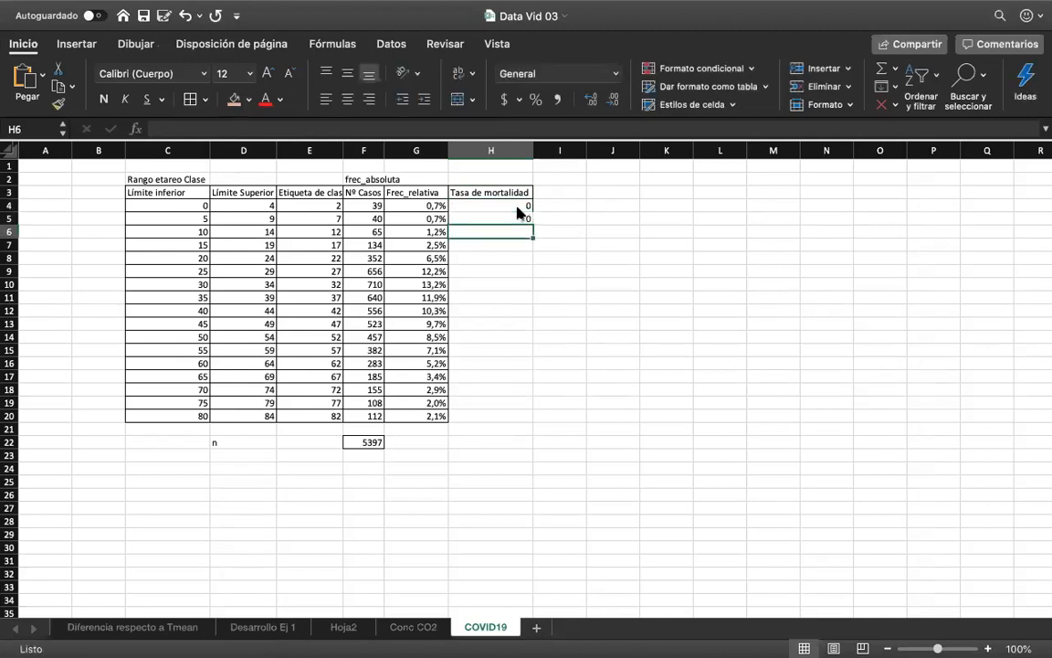
Enter a mortality rate of 0,002 in H6 and copy it to H7.
type("0,")
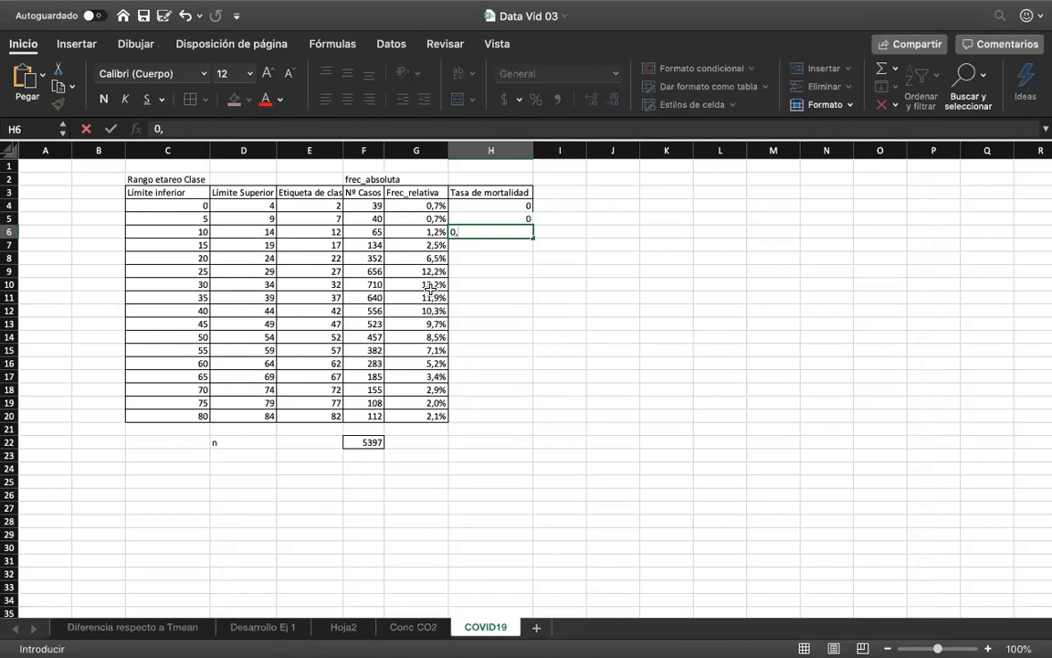
type("002")
key("Return")
key("Up")
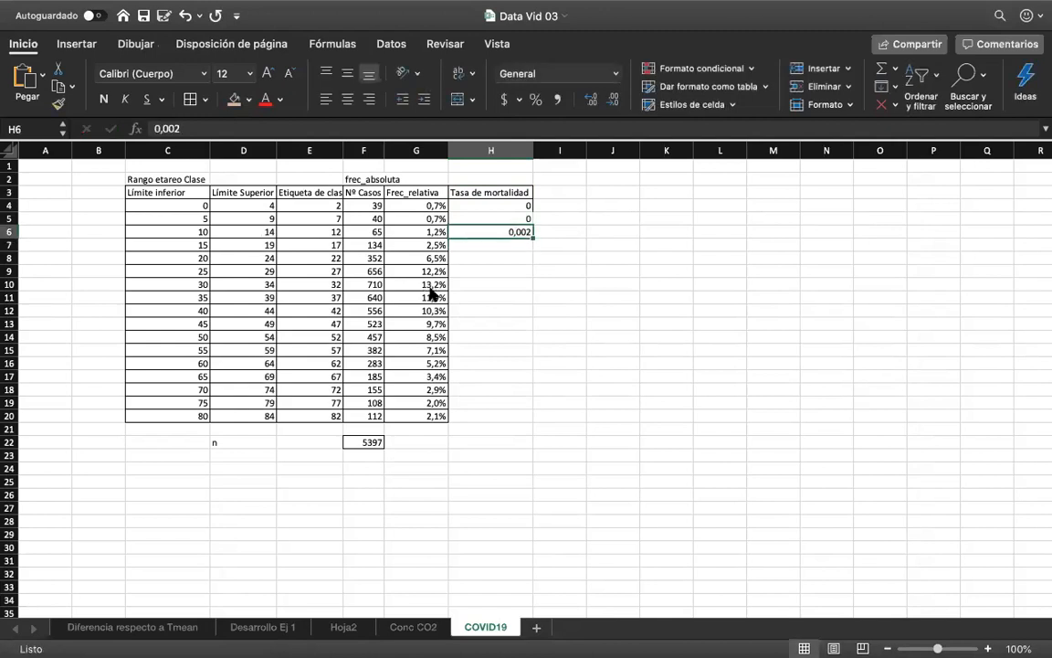
key("super+c")
key("Down")
key("super+v")
key("Down")
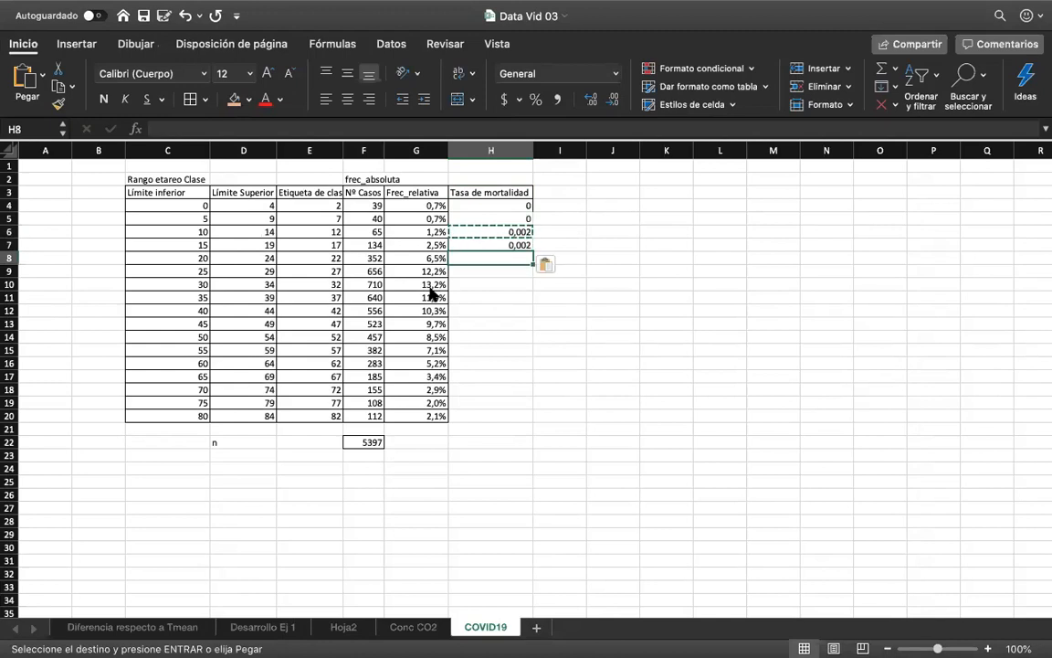
Open the recent workbook Data Vid 03_Resuelto from Excel.
key("ctrl+Up")
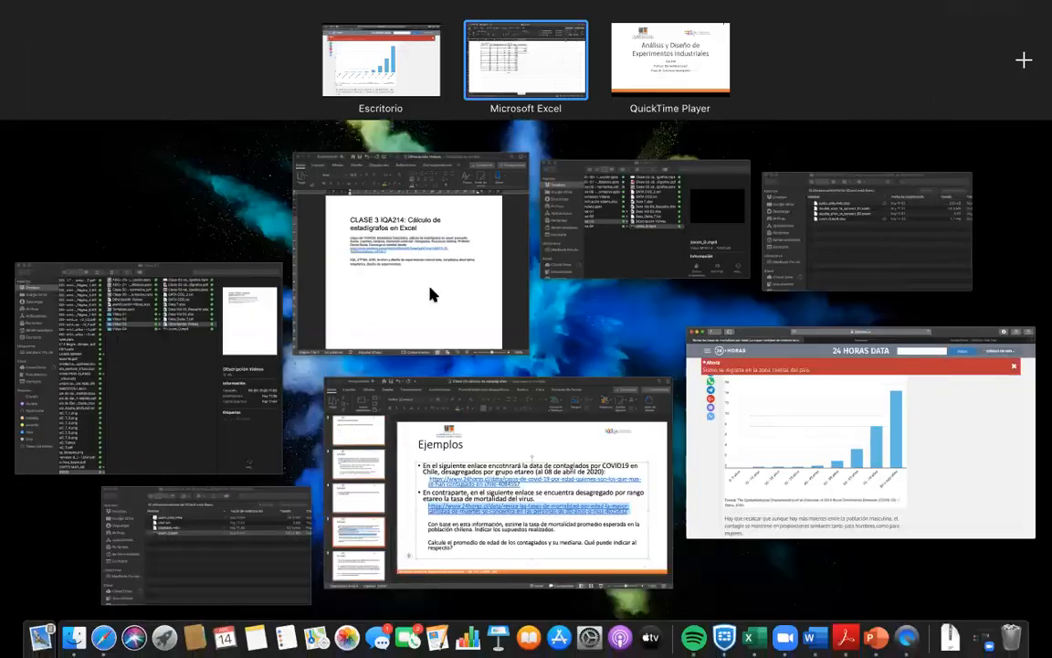
left_click(551, 36)
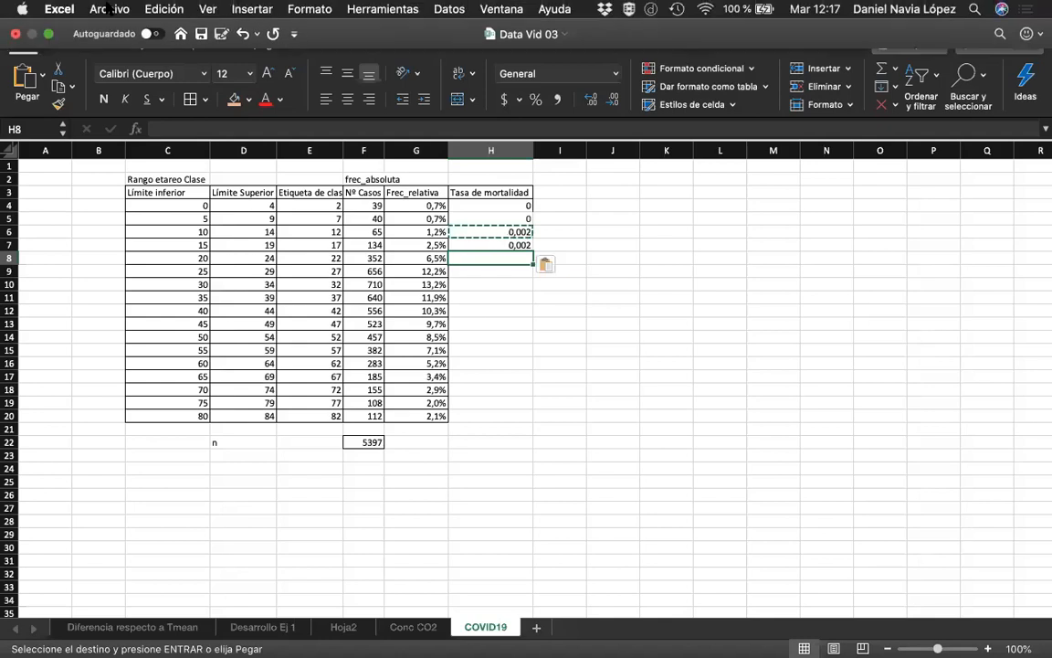
left_click(108, 9)
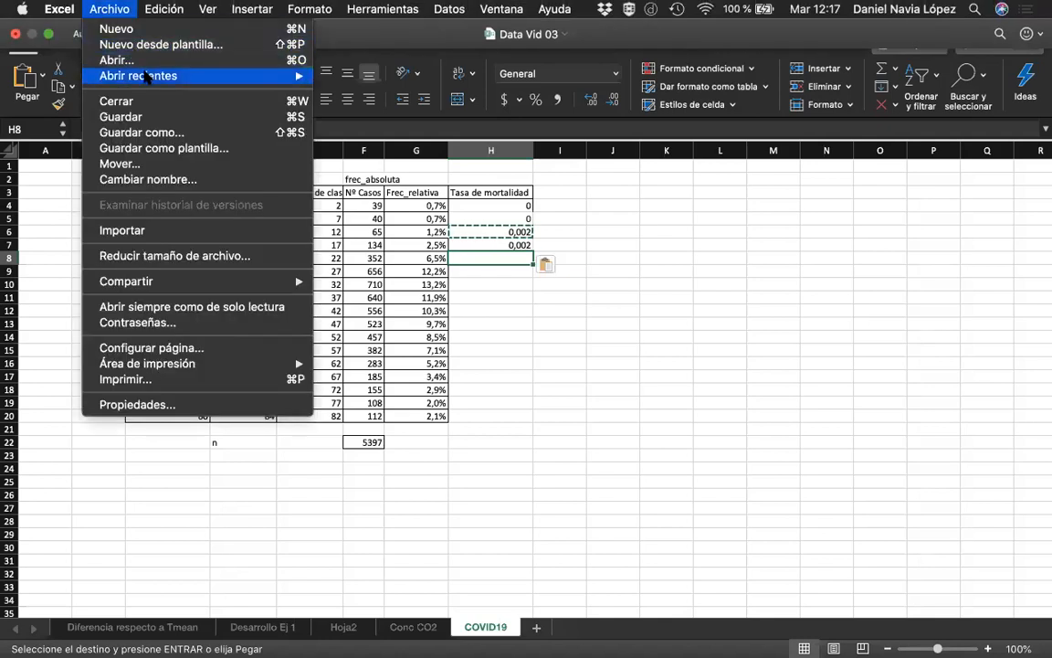
mouse_move(309, 78)
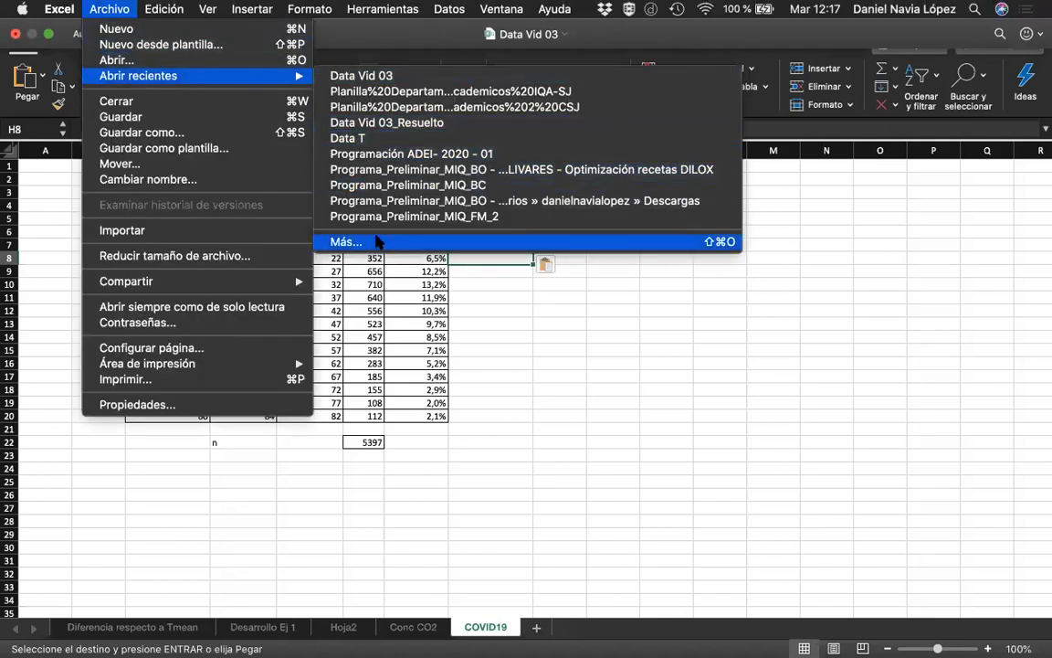
left_click(378, 122)
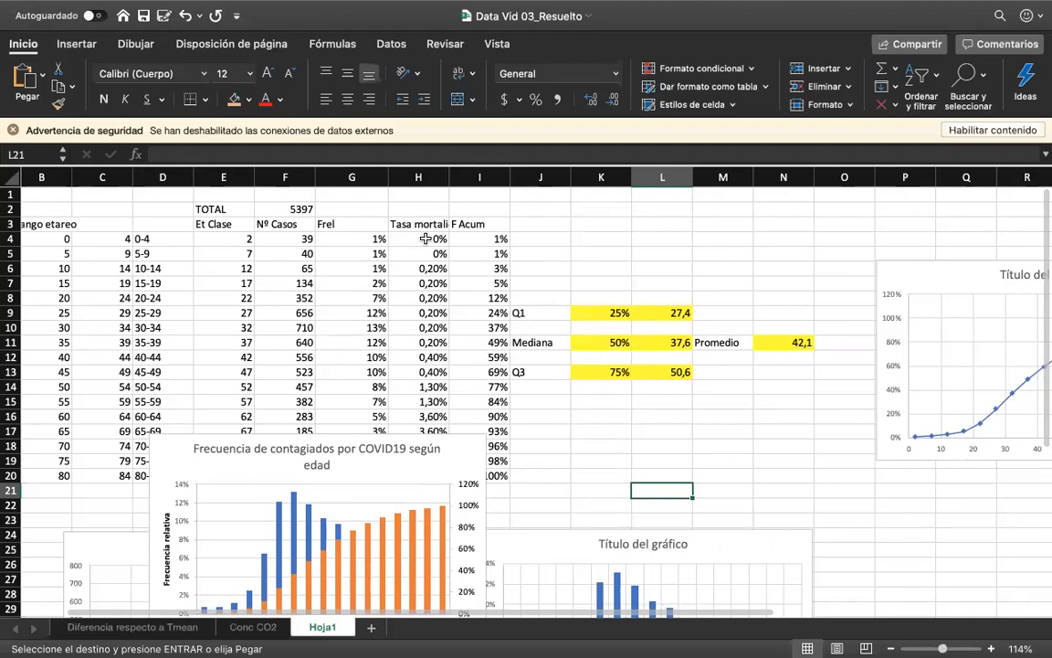
Copy the mortality rates in H4:H20 on sheet Hoja1 of the solved workbook.
left_click_drag(425, 239, 422, 269)
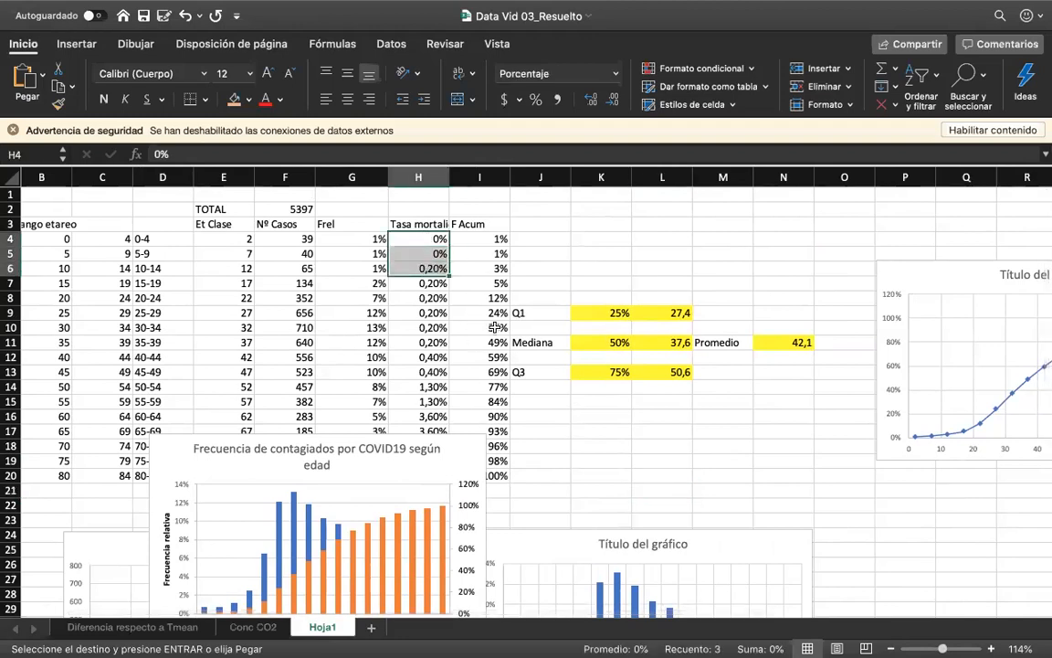
key("super+shift+Down")
key("super+c")
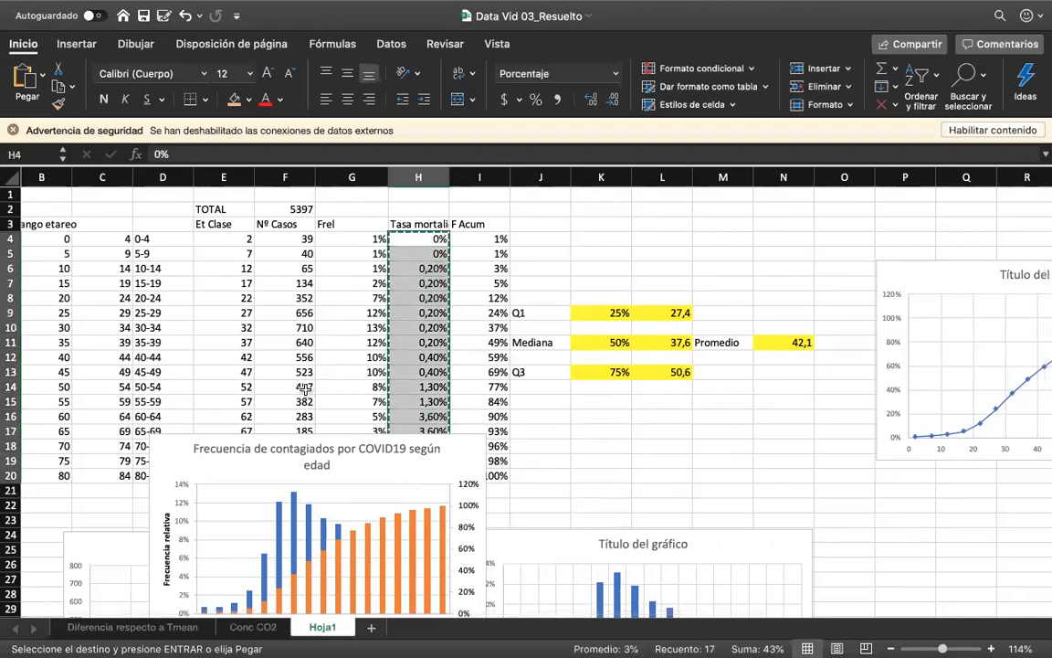
Return to the Data Vid 03 workbook and paste the copied mortality rates into H4:H20 of the COVID19 sheet.
key("ctrl+Up")
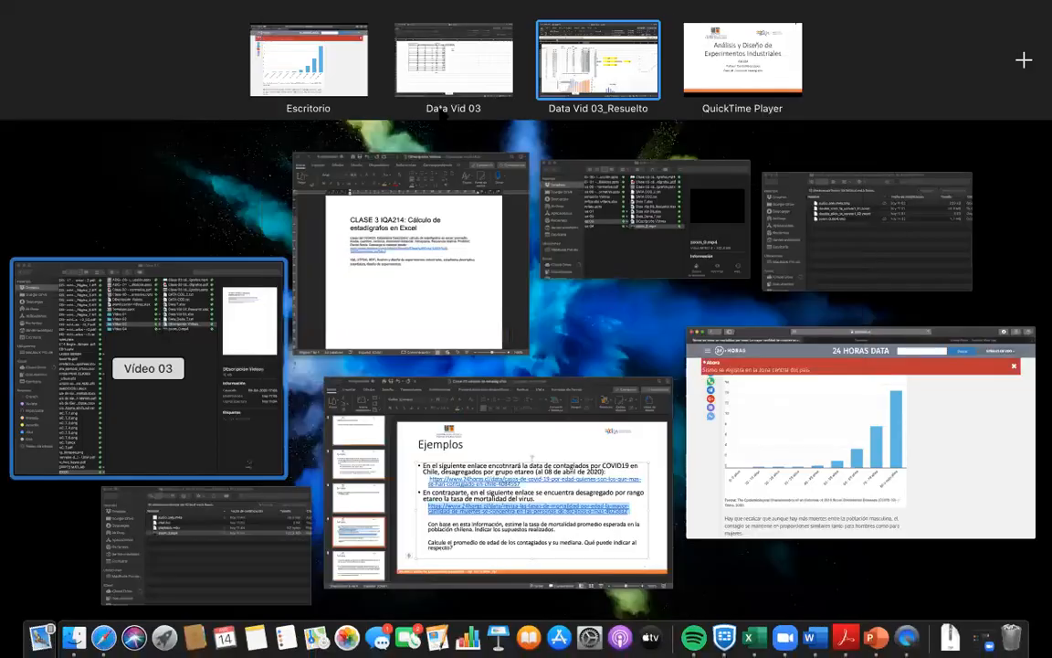
left_click(439, 61)
left_click(523, 205)
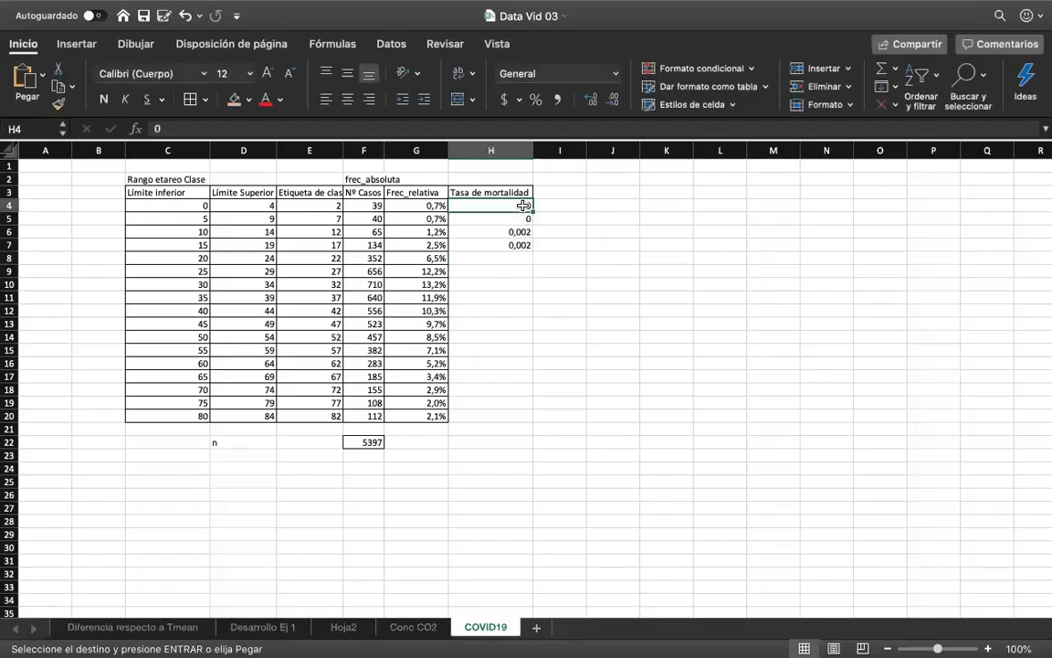
key("super+v")
left_click(516, 202)
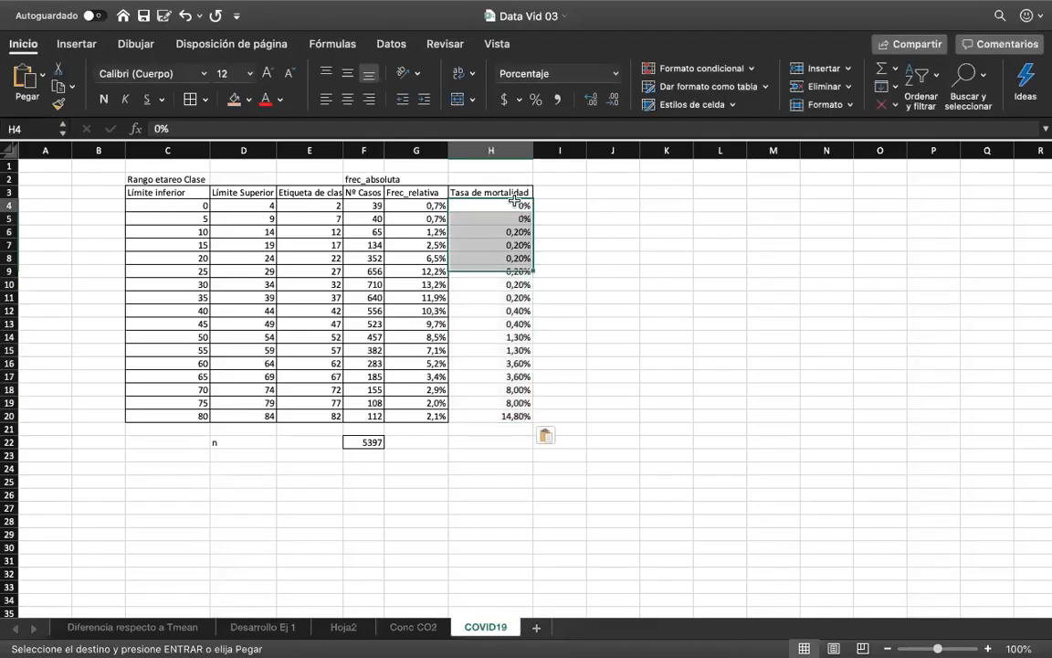
left_click(512, 416)
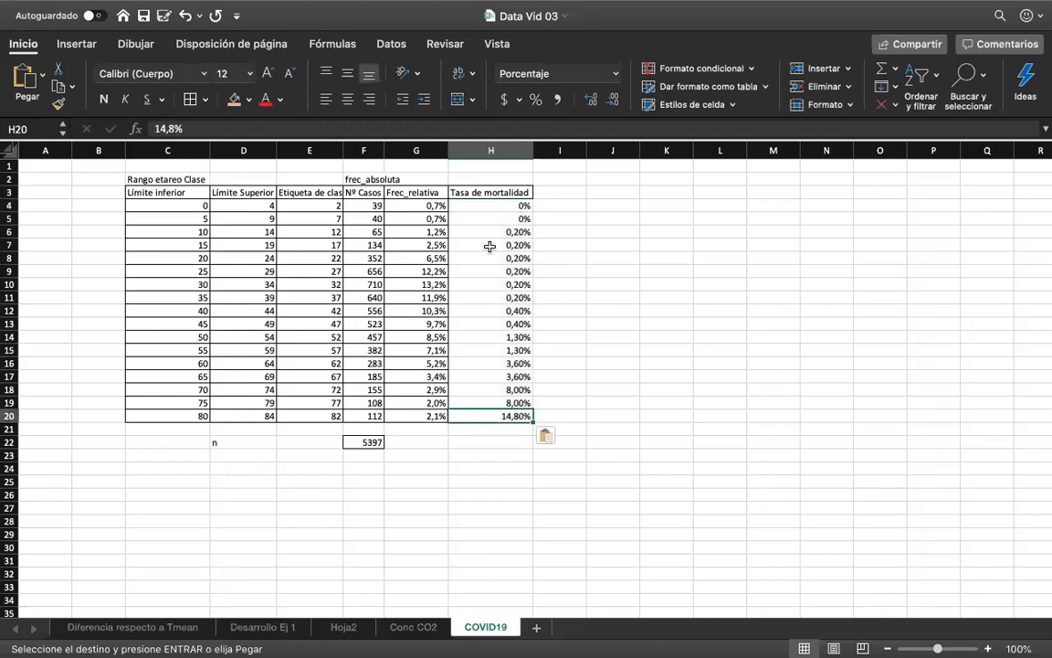
Apply cell borders to the mortality rates in H4:H20 to match the rest of the table.
left_click_drag(491, 206, 509, 418)
left_click(191, 99)
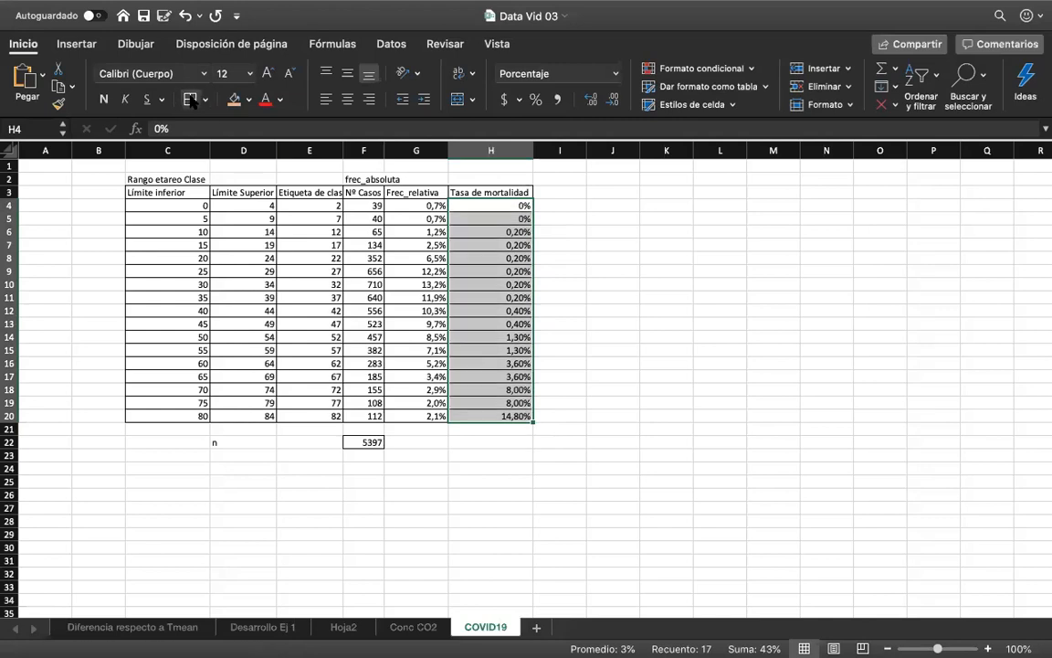
left_click(603, 311)
left_click_drag(529, 148, 531, 148)
left_click(574, 213)
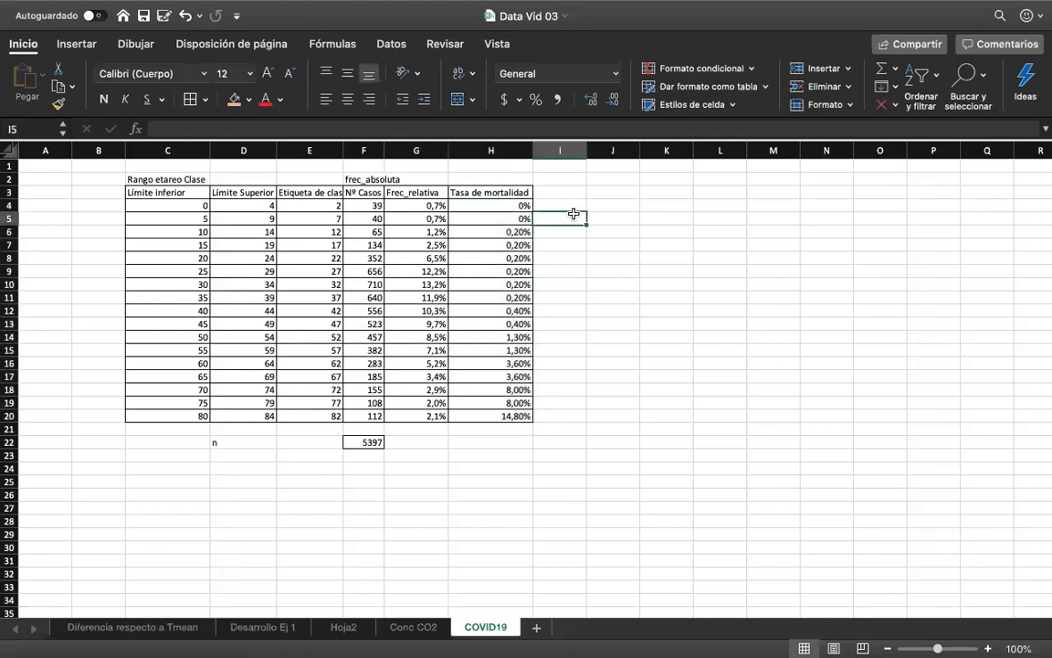
Compare the relative frequencies in column G with the mortality rates in column H for the first age groups.
left_click(490, 203)
left_click(420, 208)
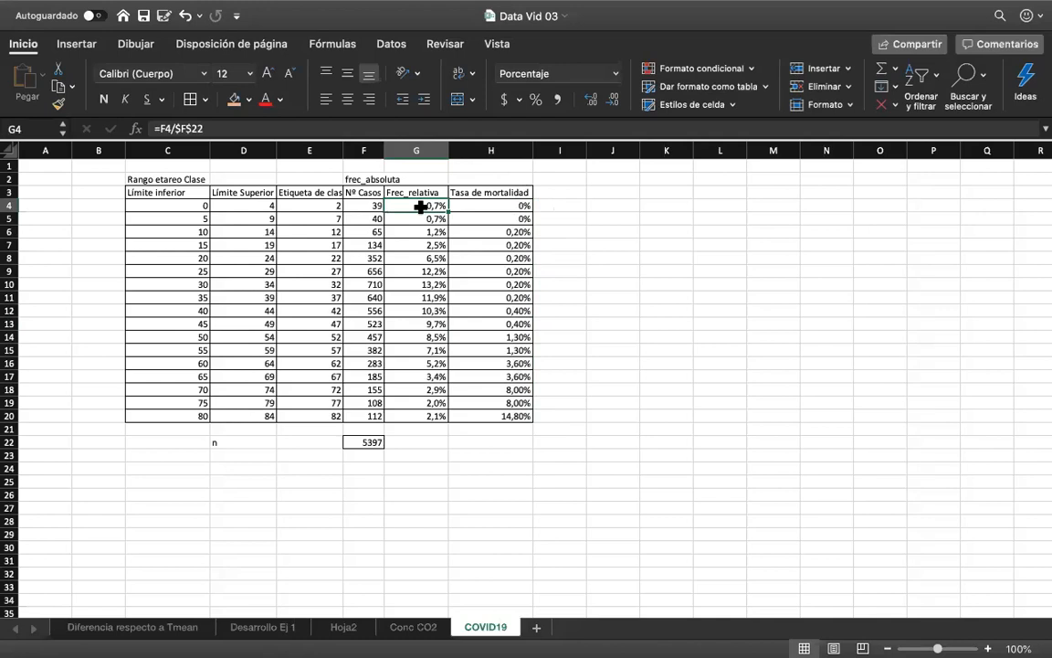
left_click(479, 218)
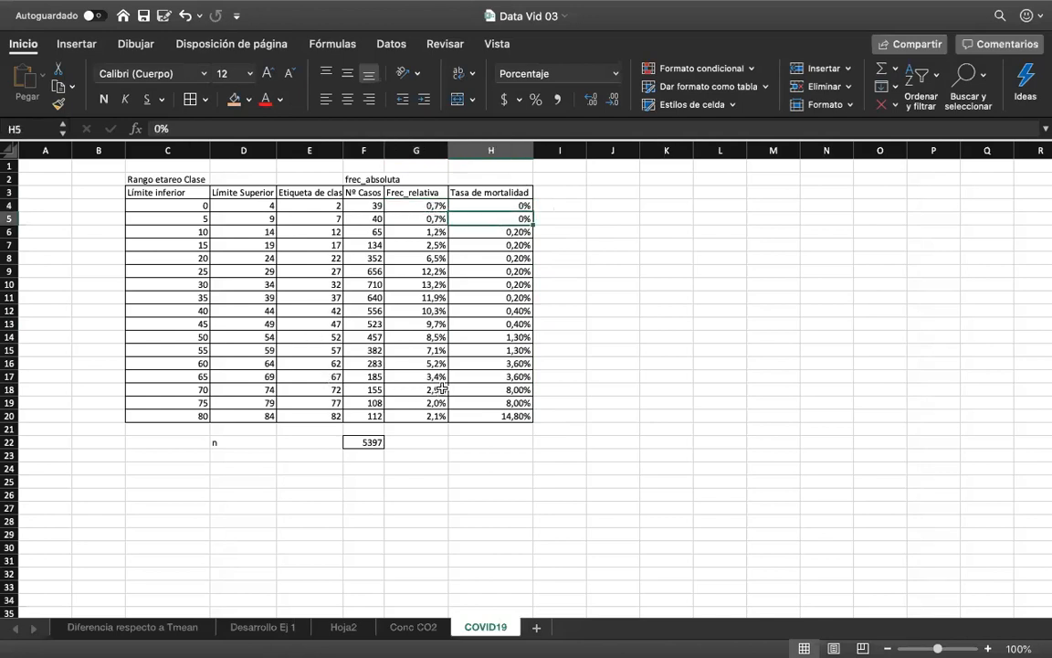
Review row by row how each age group's relative frequency in column G pairs with its mortality rate in column H.
left_click(429, 206)
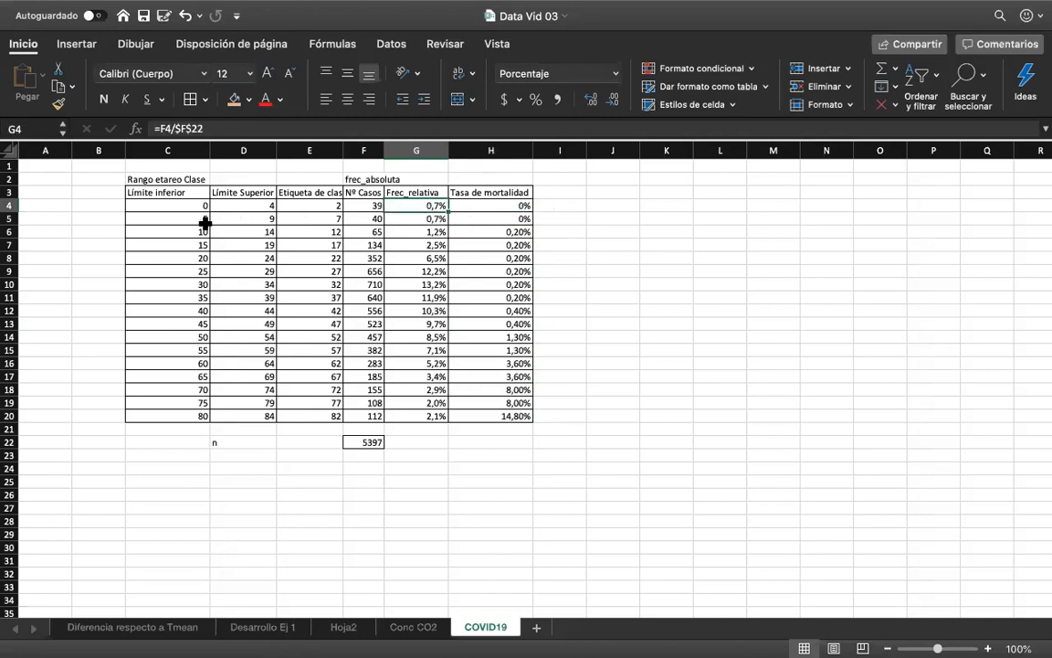
left_click(490, 206)
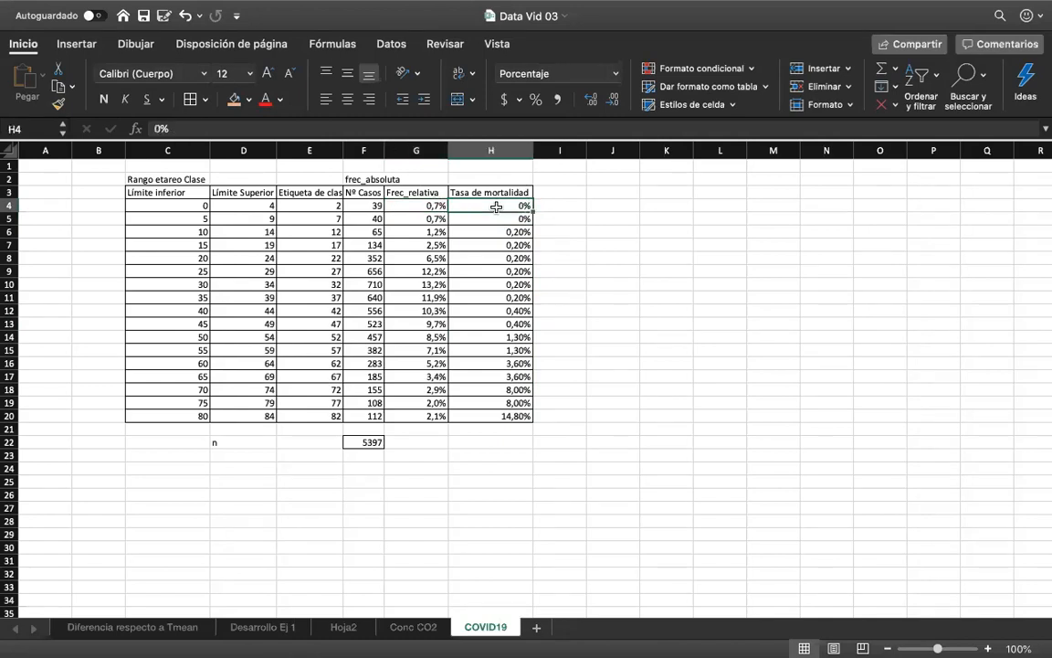
left_click(434, 220)
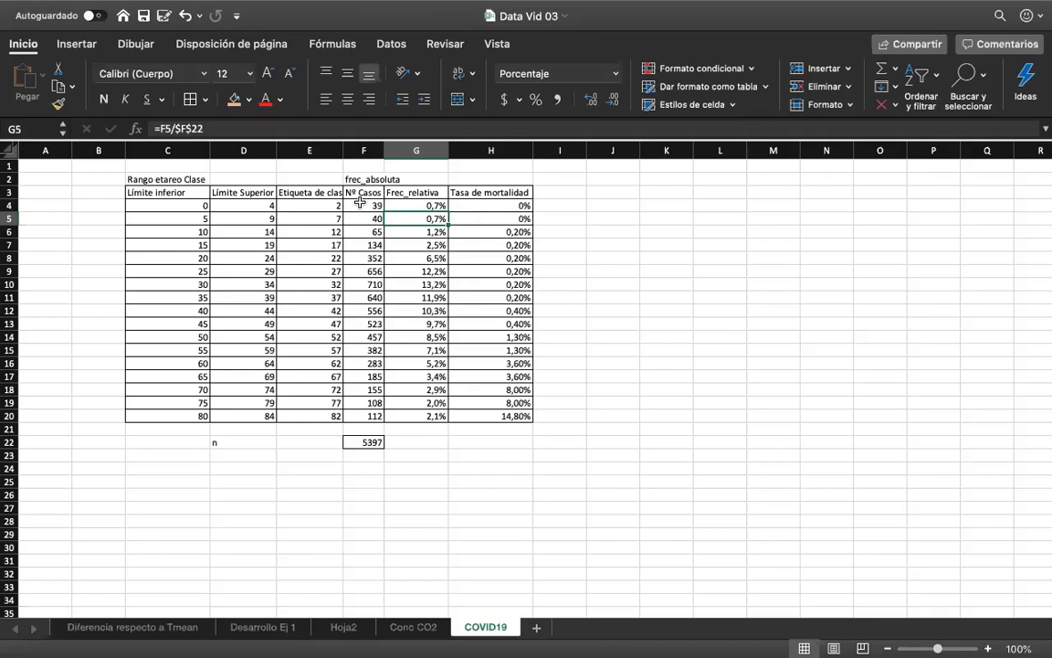
left_click(488, 219)
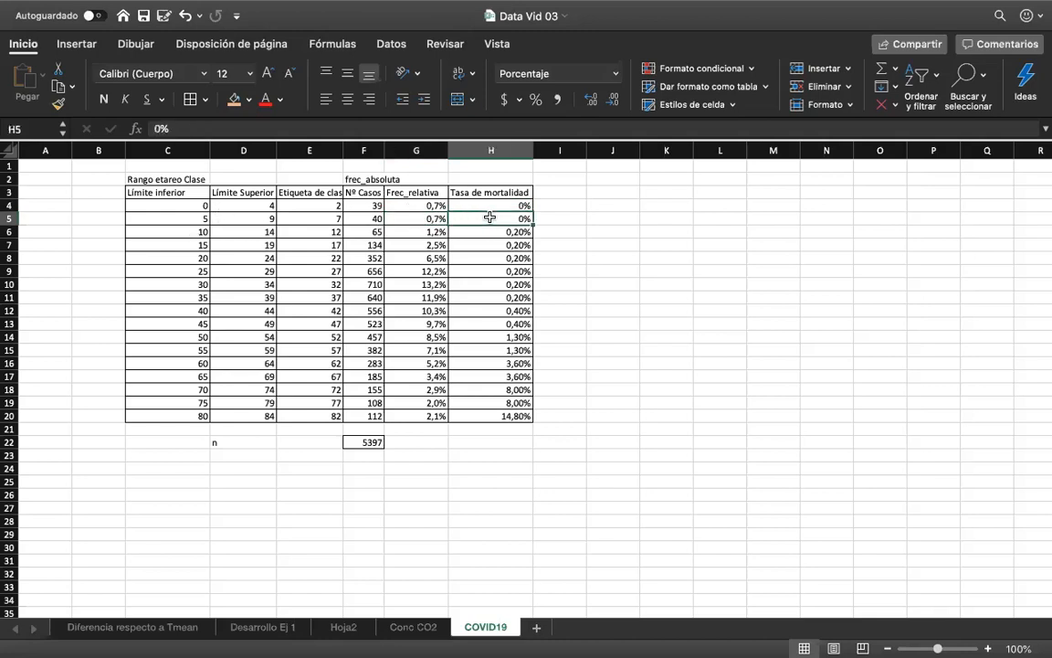
left_click(438, 233)
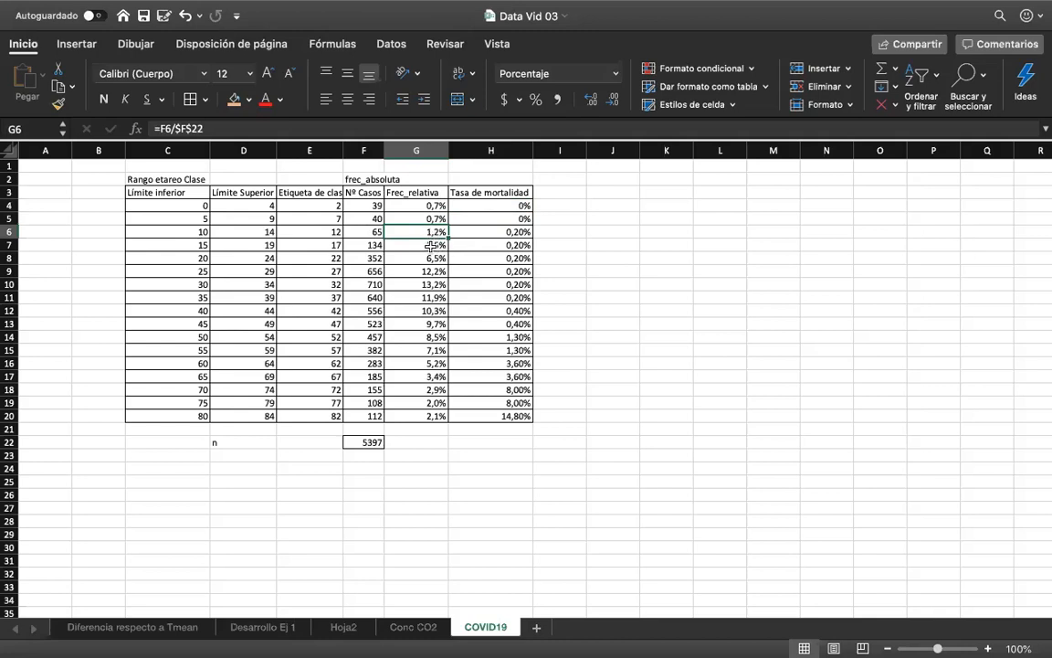
left_click(466, 232)
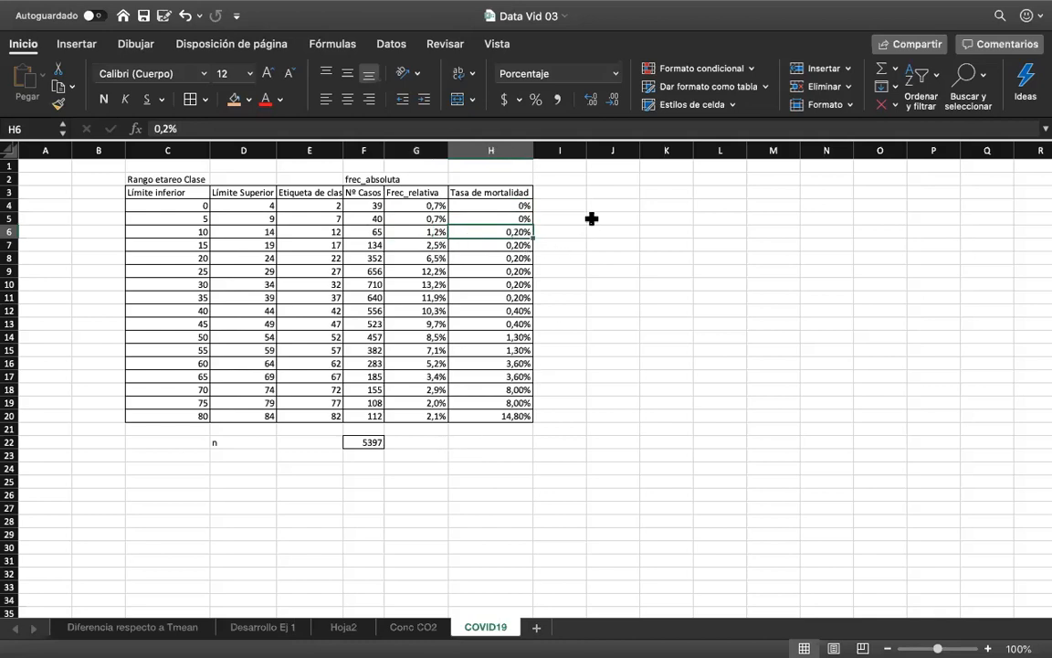
left_click(559, 192)
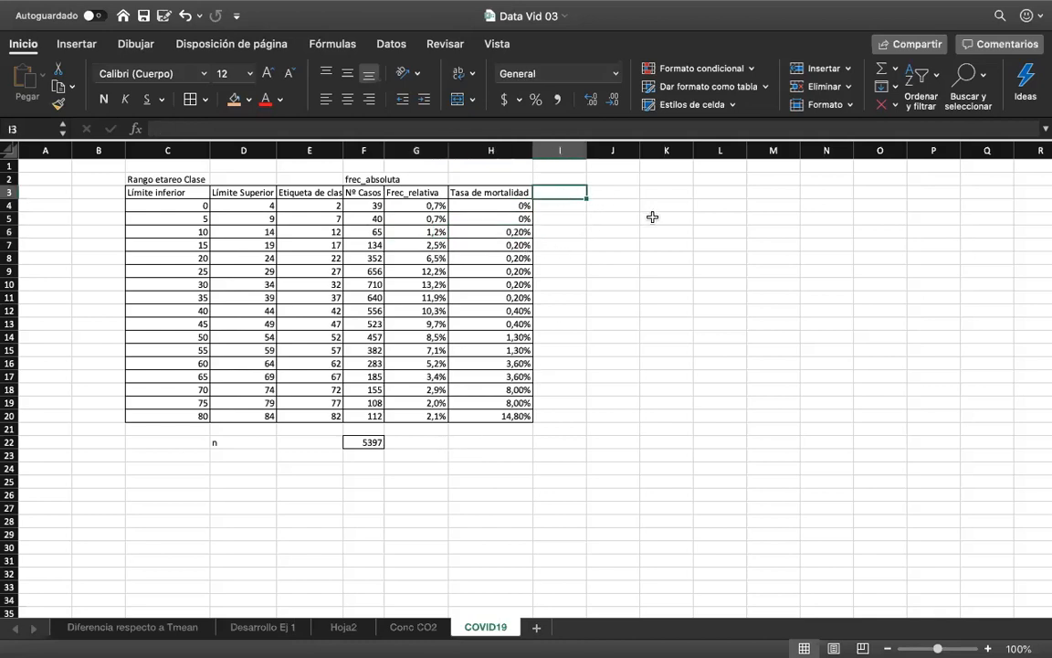
left_click(481, 433)
left_click(481, 439)
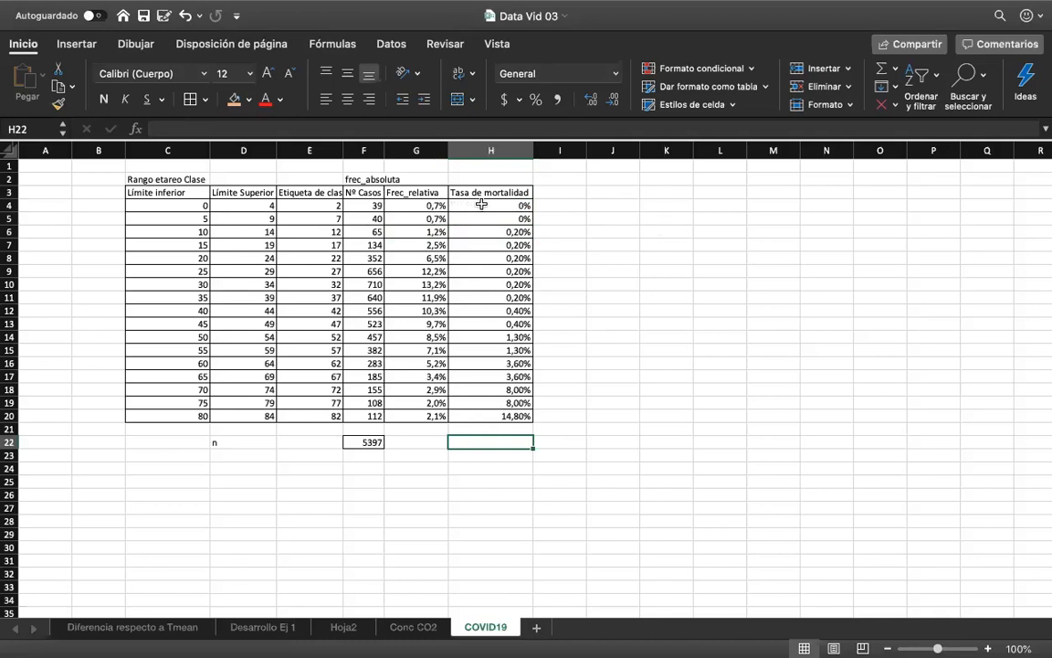
left_click(423, 205)
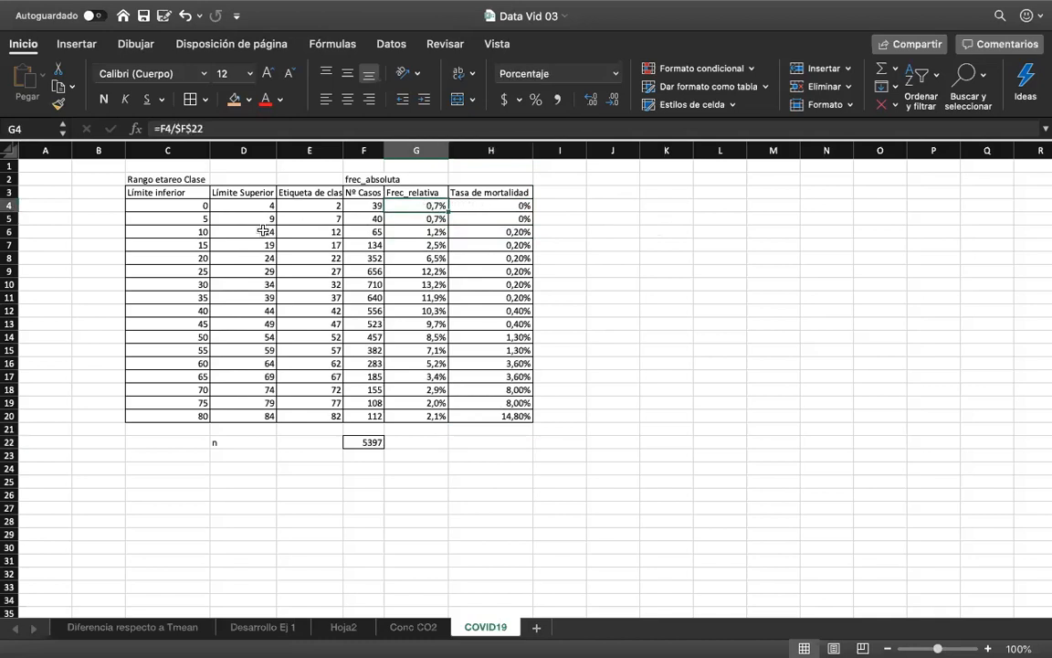
left_click(200, 207)
left_click(242, 206)
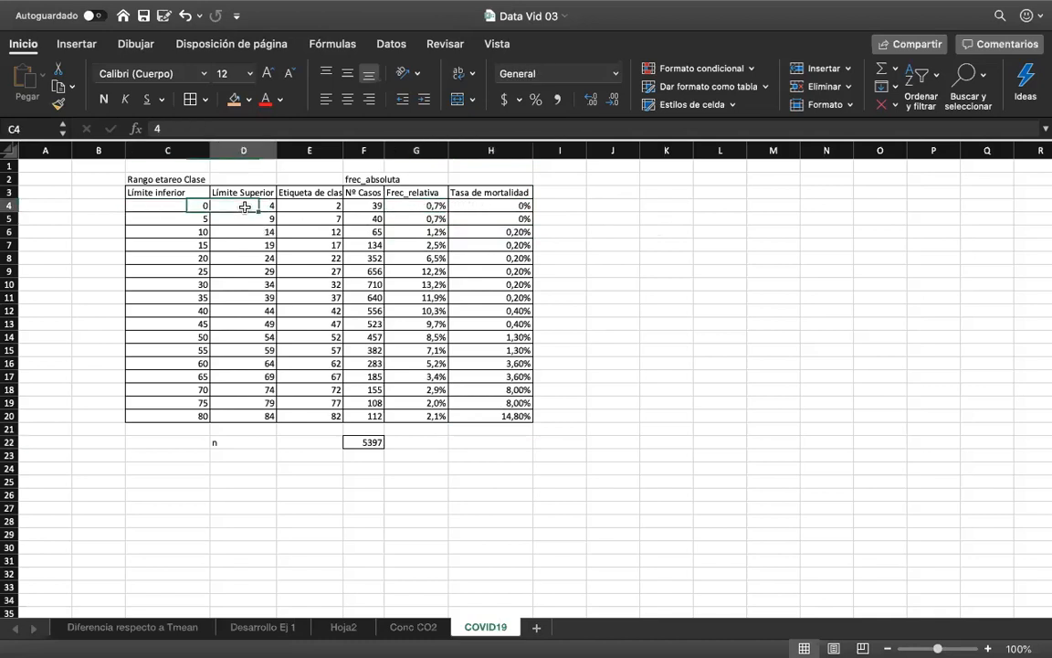
left_click(435, 209)
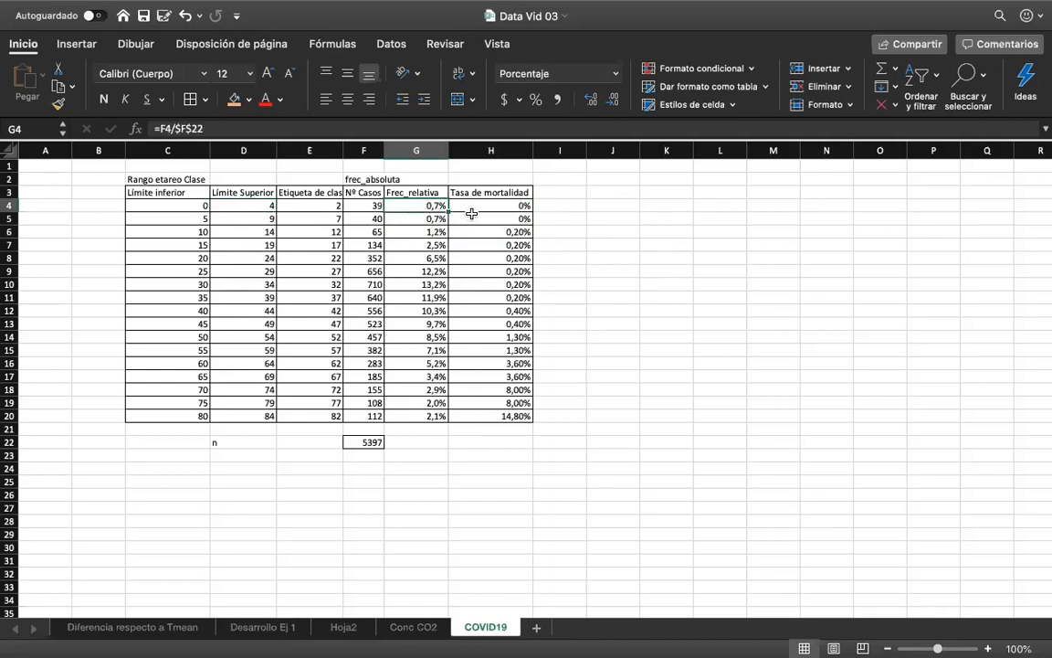
left_click(504, 203)
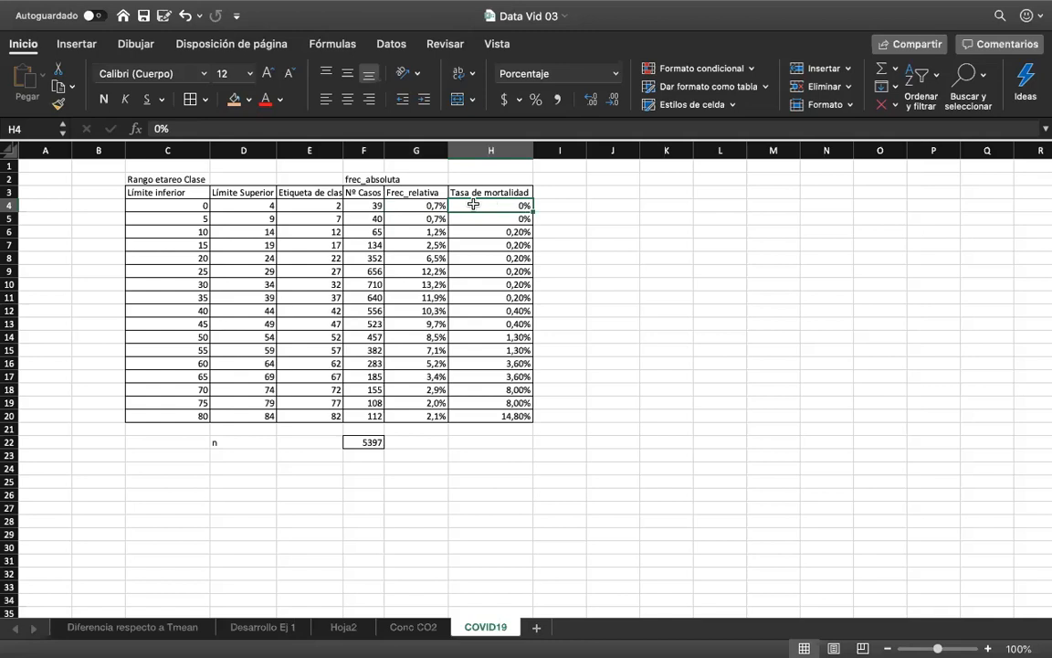
left_click(435, 205)
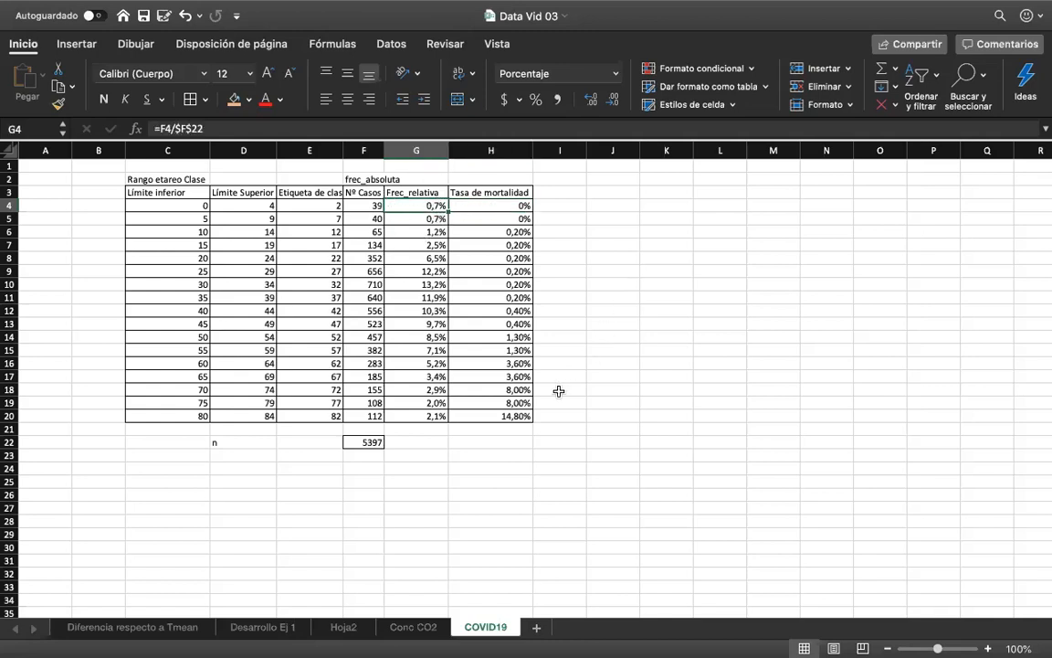
Enter the label "Tasa de mortalidad" in cell G23 below the frequency table.
left_click(424, 451)
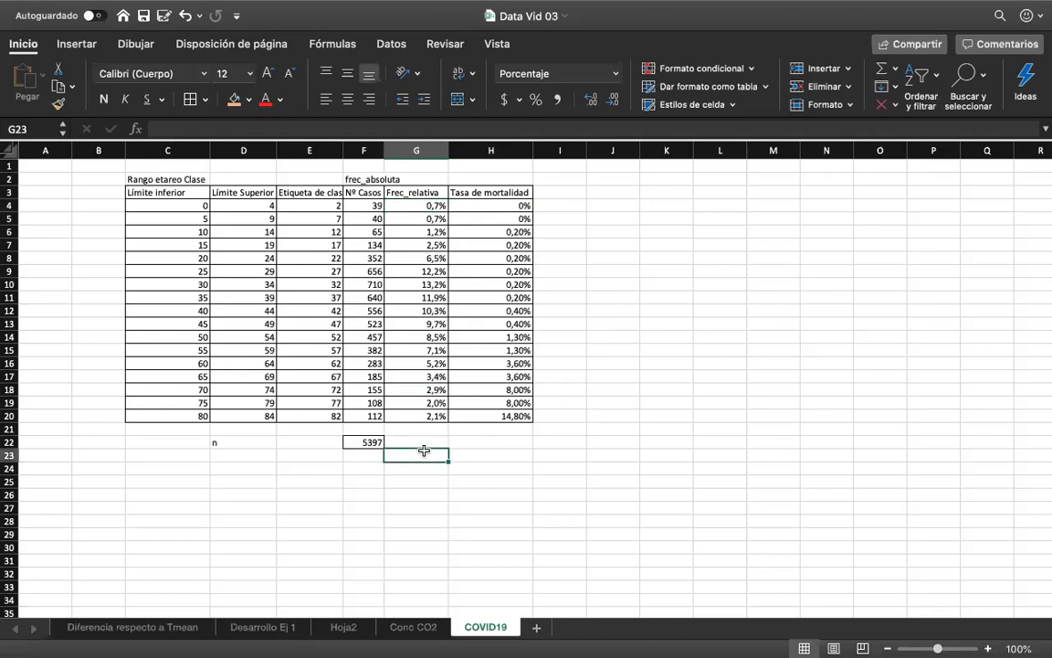
type("Tasa de mortalidad")
key("Tab")
type("=")
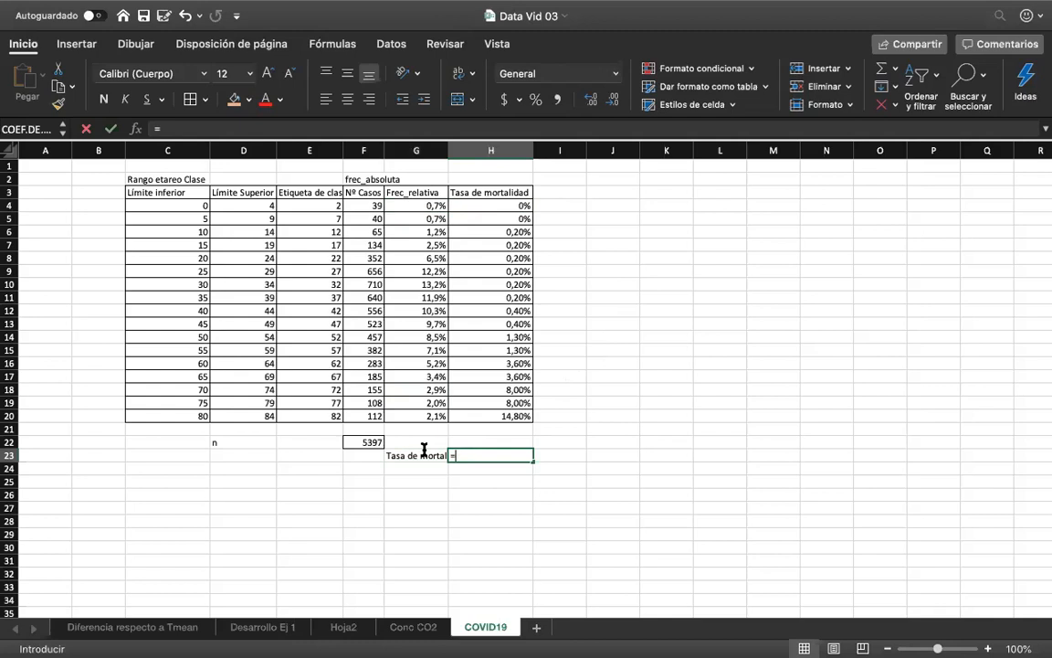
left_click(429, 208)
type("*")
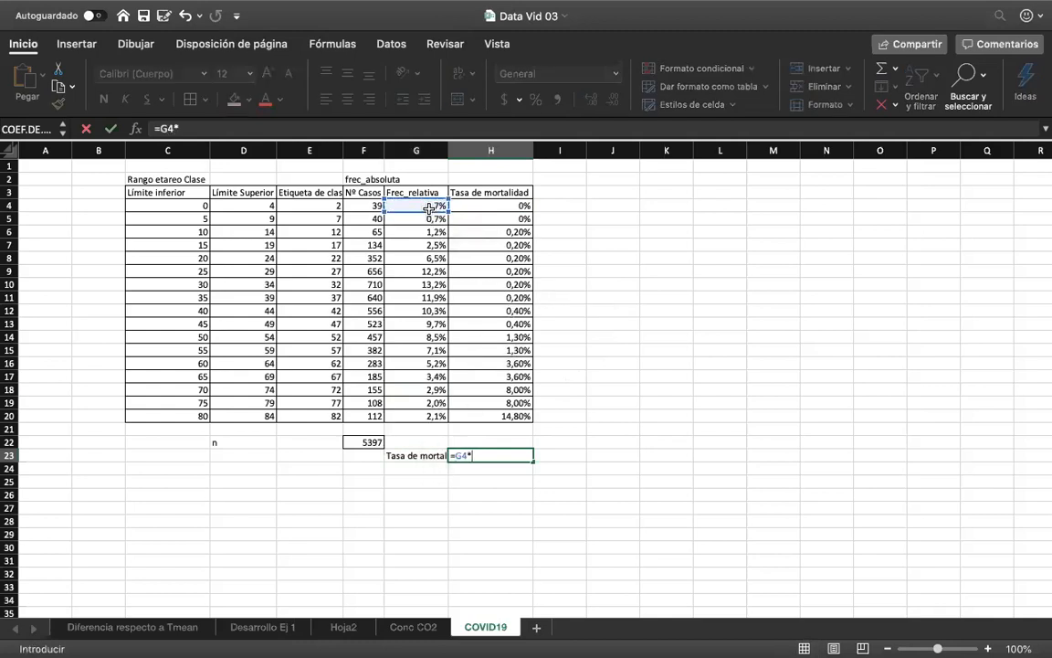
left_click(482, 203)
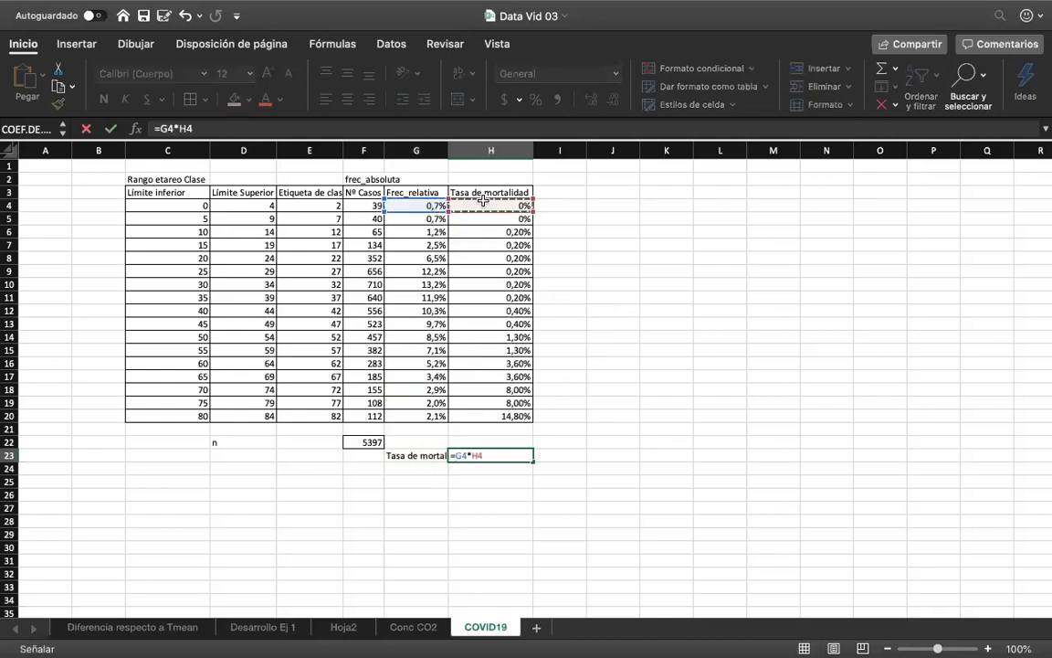
type("+")
left_click(432, 219)
type("*")
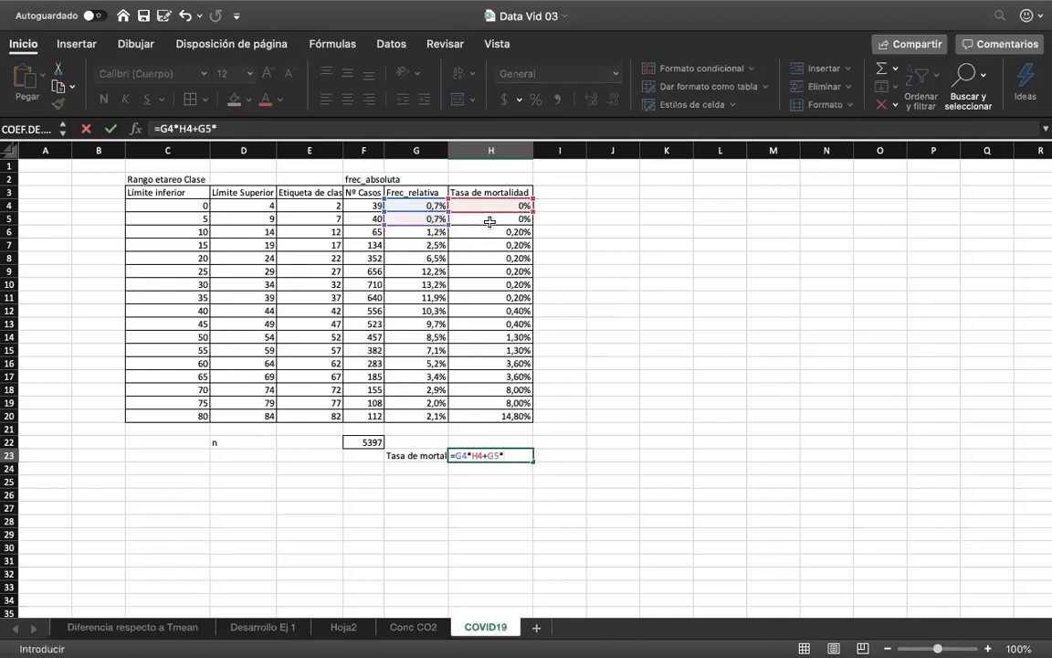
left_click(490, 222)
type("+")
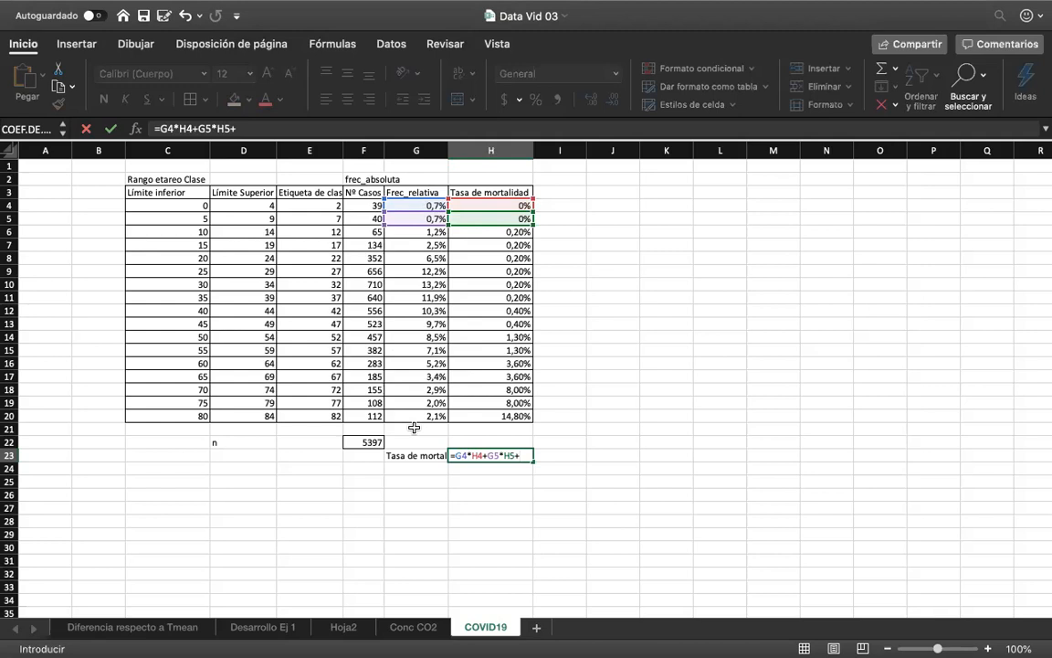
key("BackSpace")
key("BackSpace")
key("BackSpace")
key("BackSpace")
key("BackSpace")
key("BackSpace")
key("BackSpace")
key("BackSpace")
key("BackSpace")
key("BackSpace")
key("BackSpace")
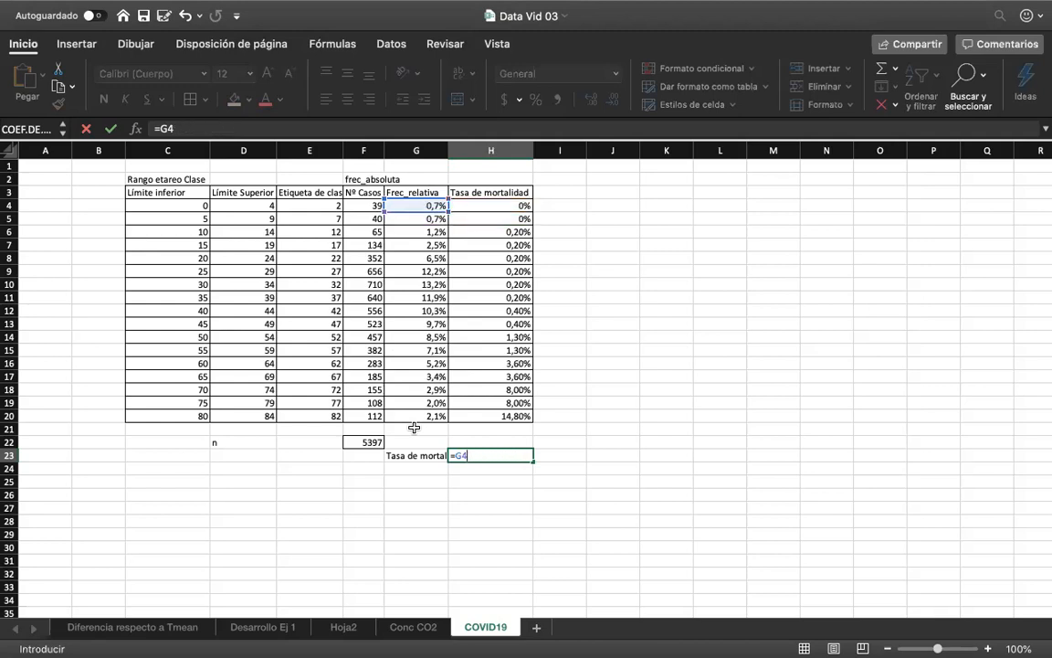
left_click(594, 193)
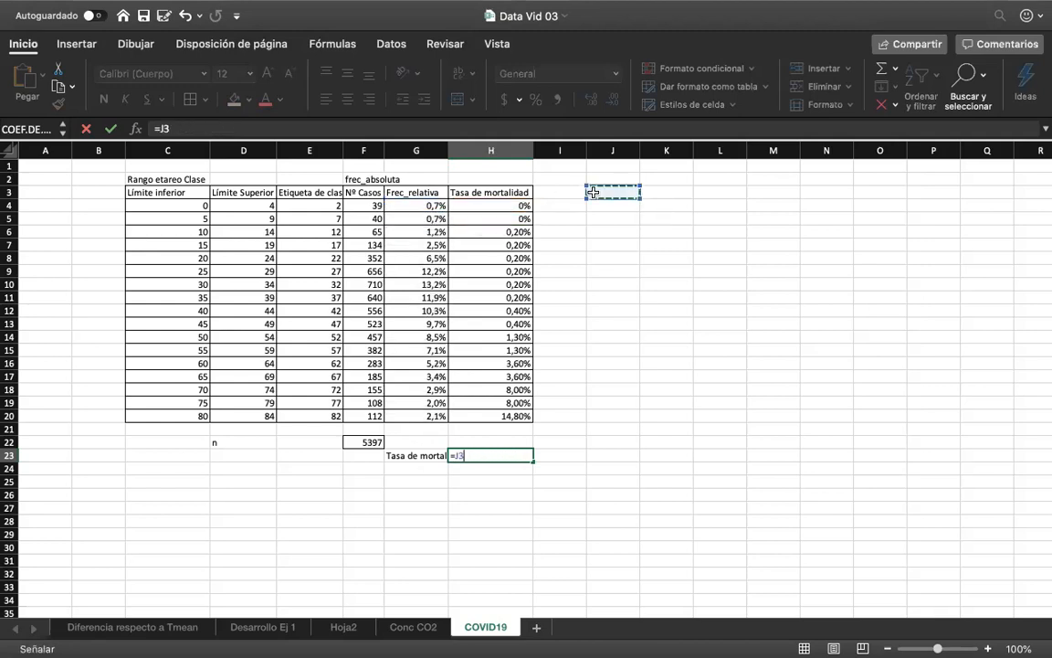
left_click(564, 192)
key("Escape")
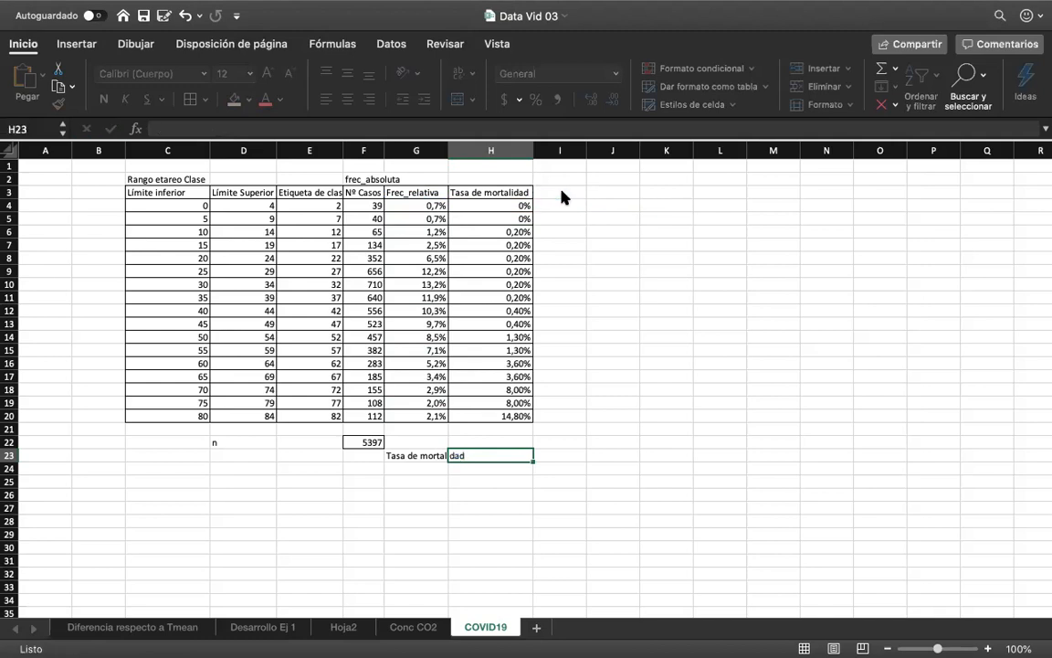
Add the column header "tasa mortalidad * frec_rel" in cell I3.
left_click(562, 192)
type("=")
key("BackSpace")
type("tasa mortalidad")
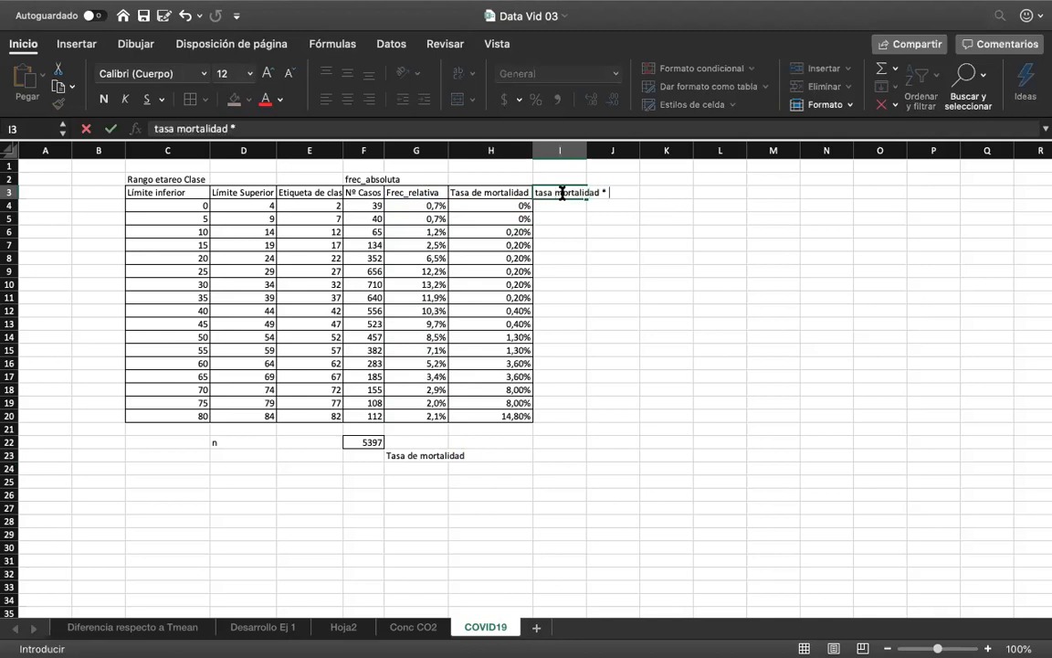
type(" * frec_rel")
key("Return")
Multiply mortality rate by relative frequency with =H4*G4 in I4 and fill the formula down to I20.
type("=")
key("Left")
type("*")
key("Left")
key("Left")
key("Return")
left_click(579, 209)
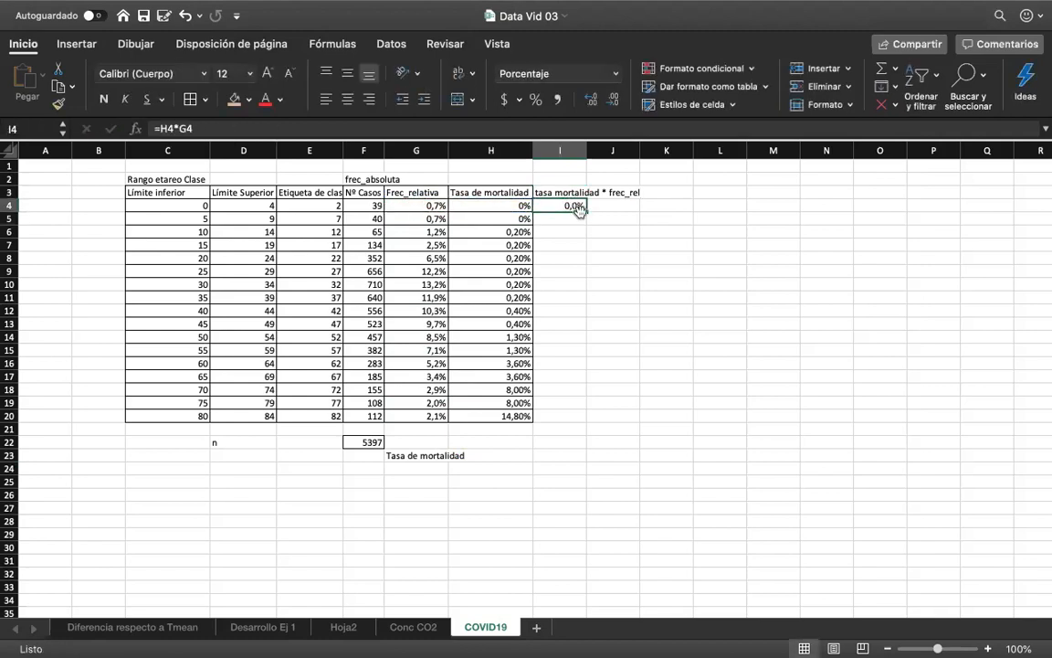
double_click(585, 212)
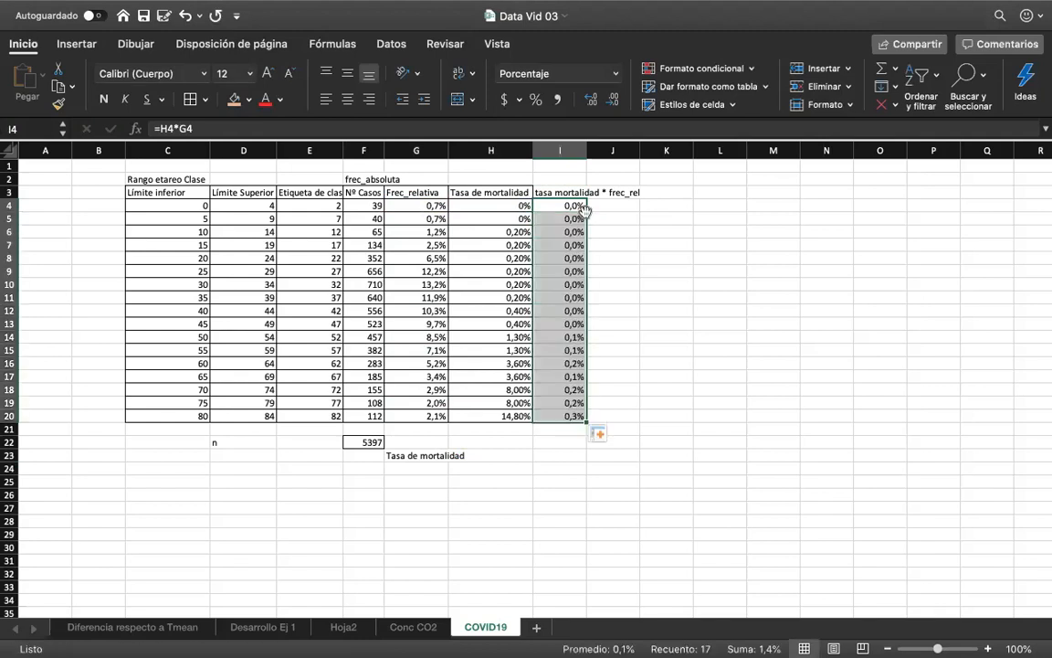
Sum I4:I20 in cell I23 as a percentage with two decimals, and move the "Tasa de mortalidad" label from G23 to H23.
left_click(557, 442)
key("Left")
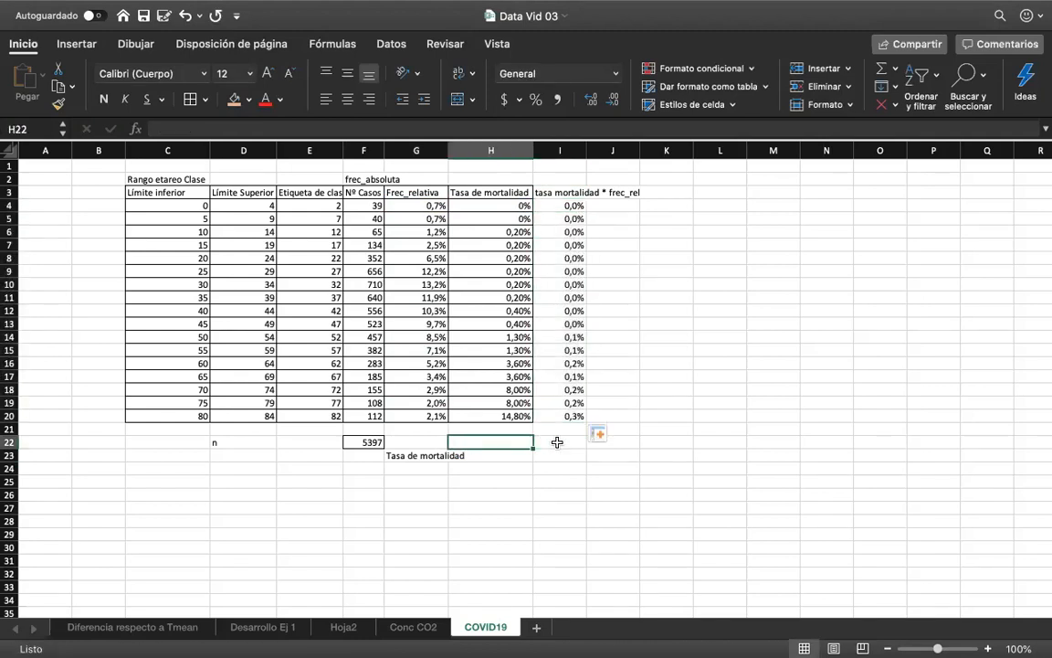
key("Down")
key("Right")
type("=su")
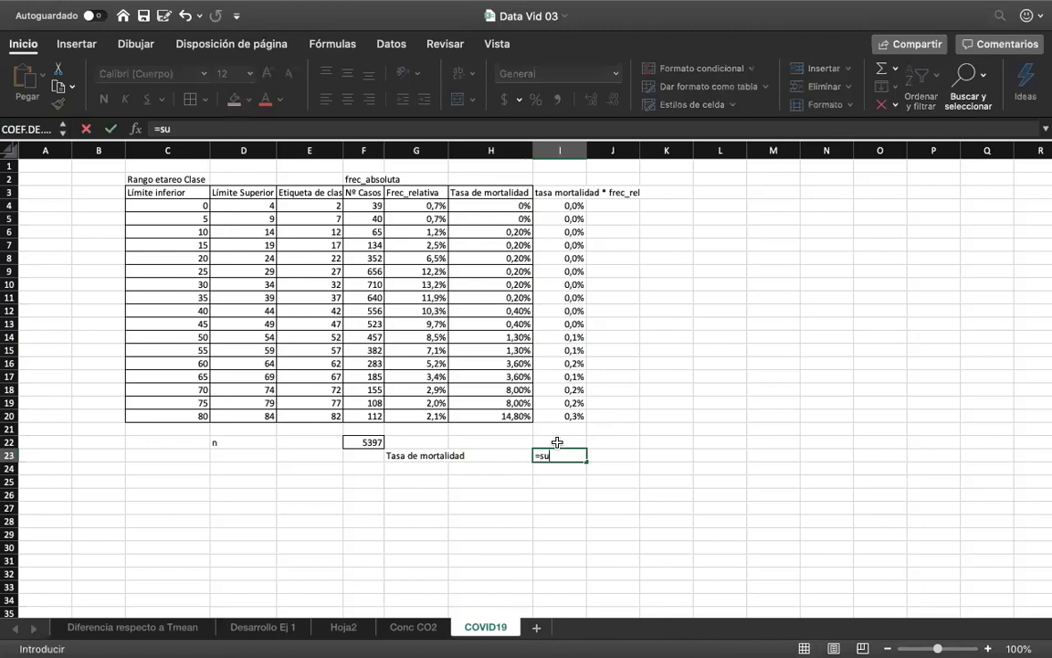
type("ma(")
left_click(574, 208)
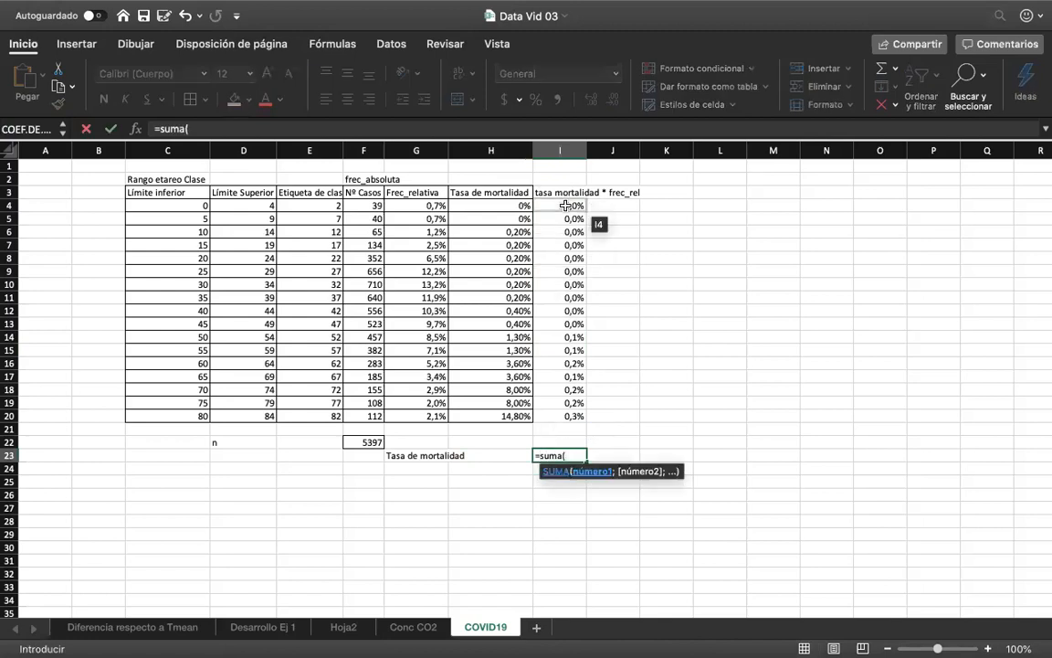
left_click_drag(565, 255, 576, 421)
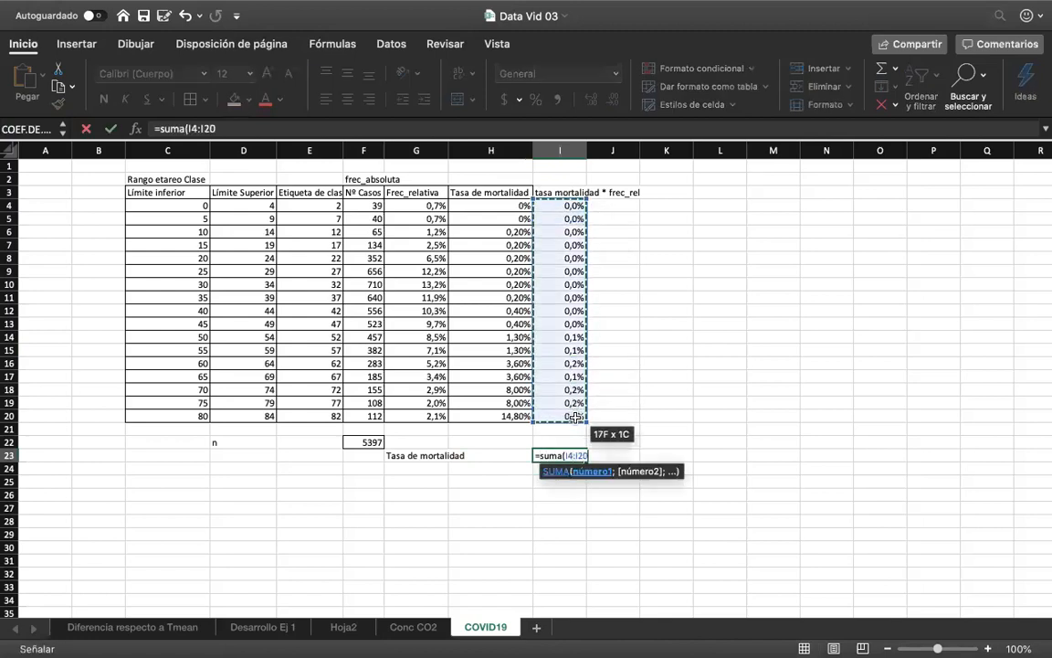
type(")")
key("Return")
key("Up")
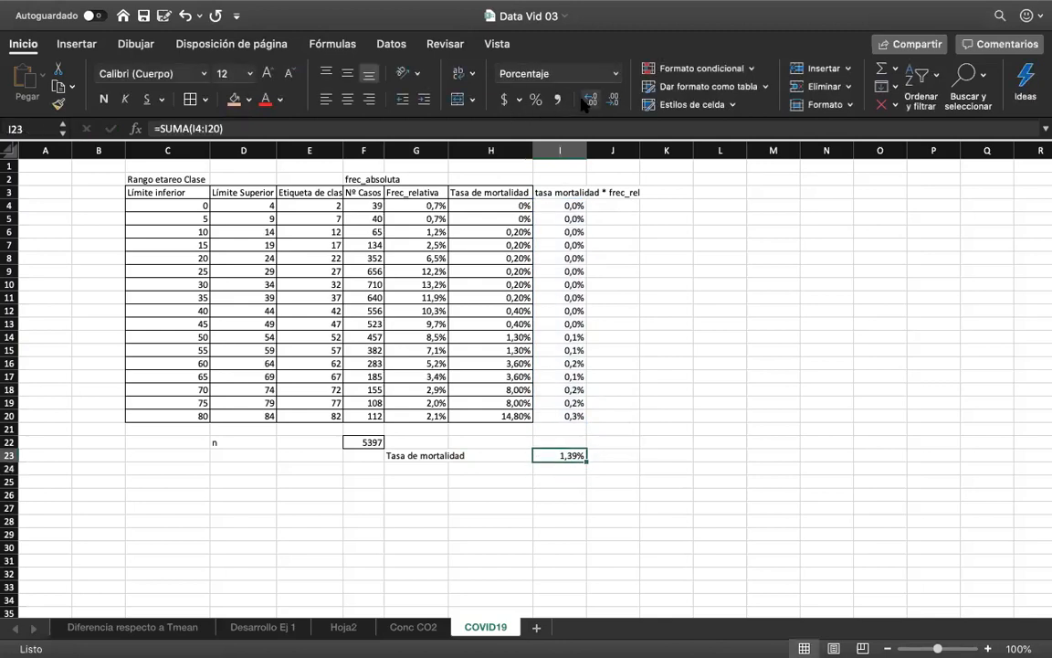
left_click(425, 459)
left_click_drag(426, 459, 480, 466)
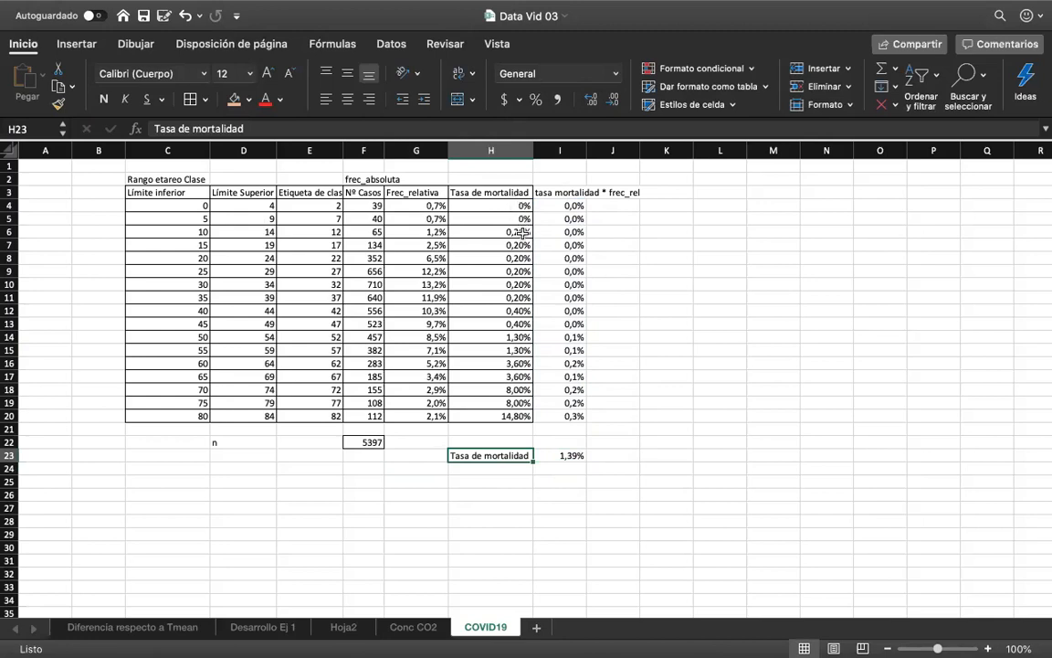
Enter the label "n_muertes" in cell D23, below the "n" label.
left_click(364, 442)
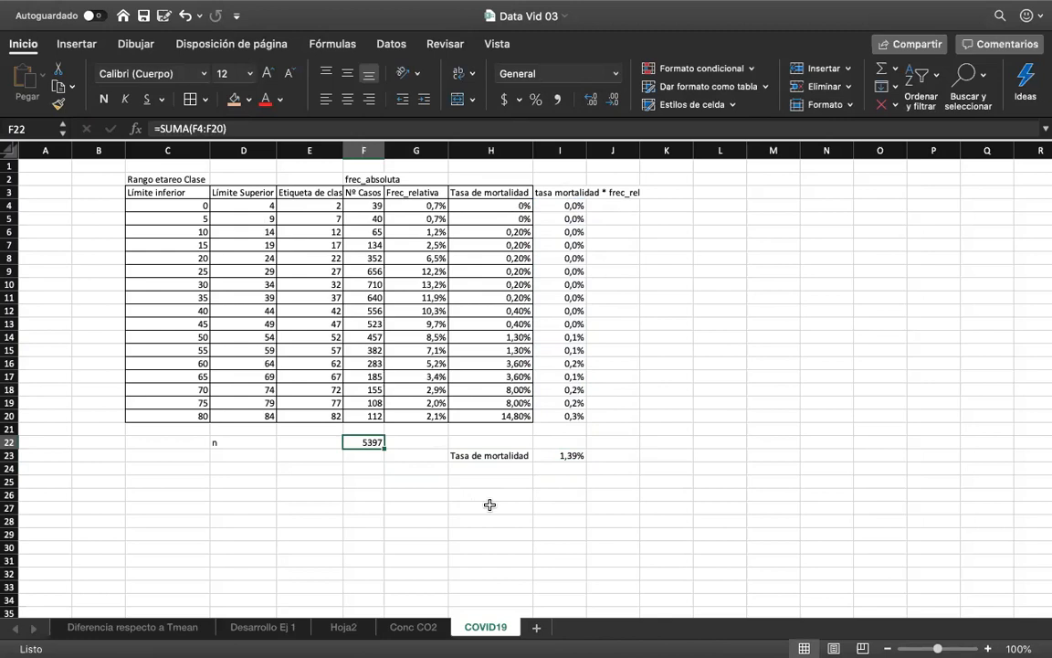
left_click(561, 452)
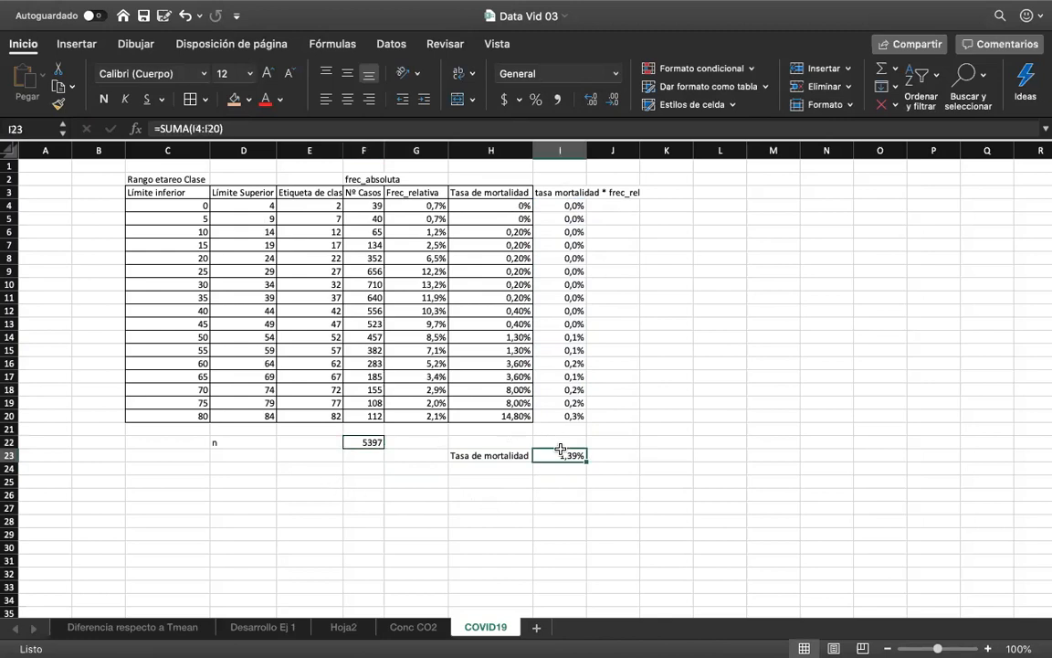
left_click(255, 462)
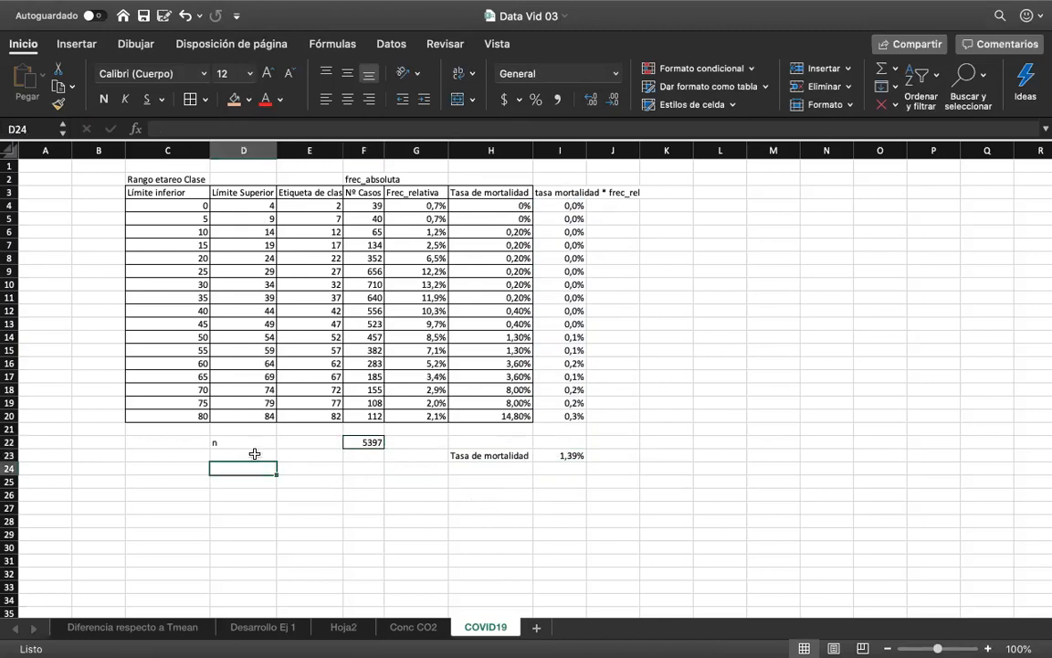
left_click(254, 453)
type("n_")
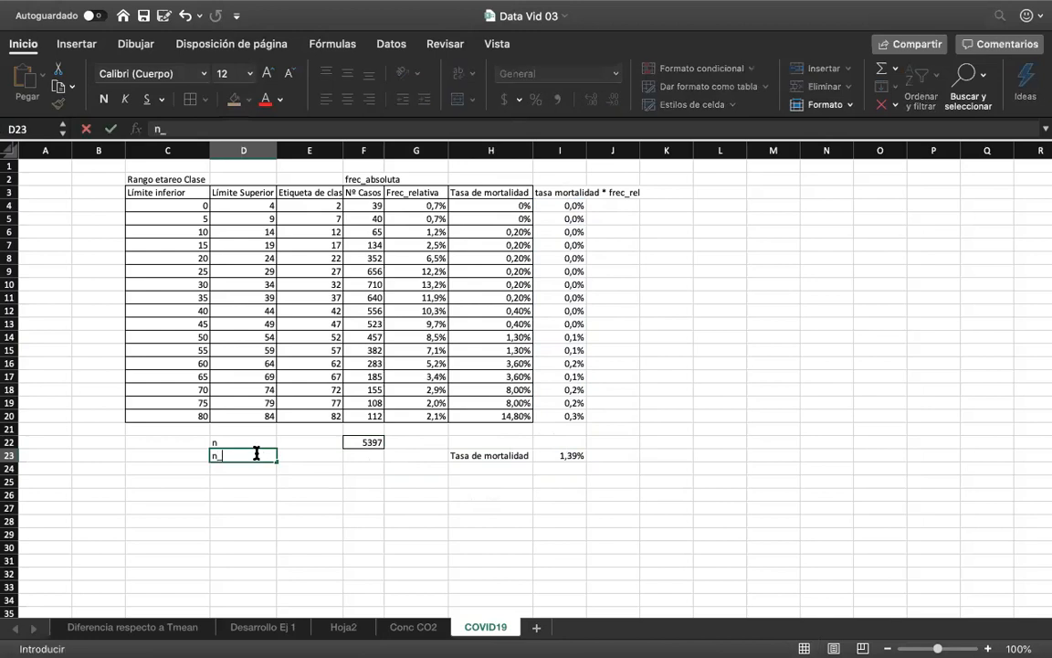
type("muertes")
key("Tab")
Calculate the number of deaths in F23 with =F22*I23 and show it without decimals.
key("Tab")
type("=")
key("Right")
key("Left")
key("Up")
type("*")
key("Right")
key("Right")
key("Right")
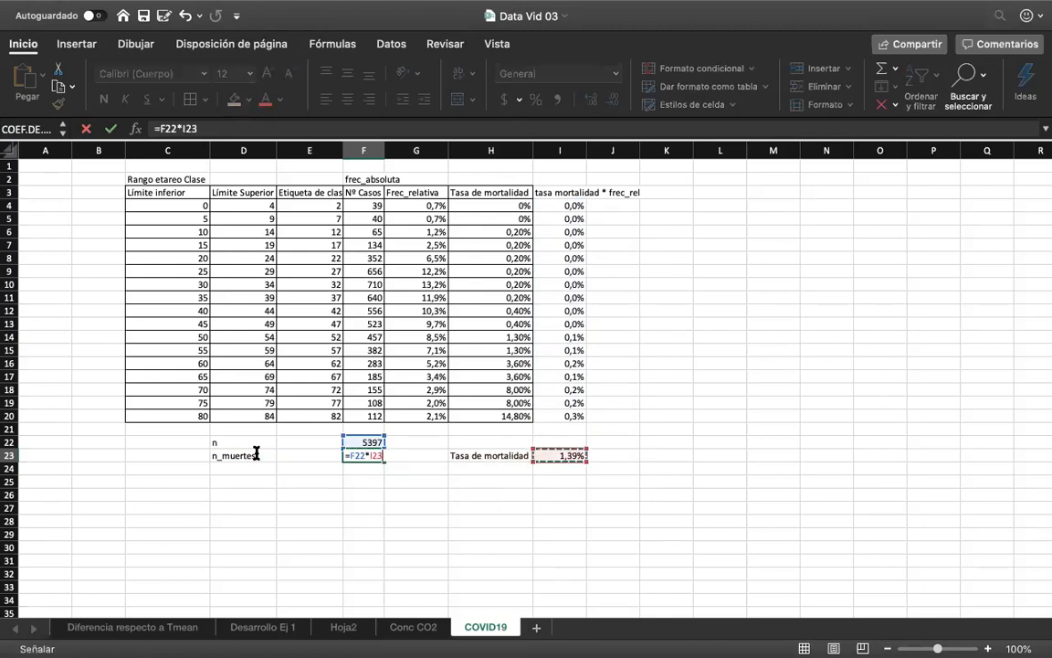
key("Return")
key("Up")
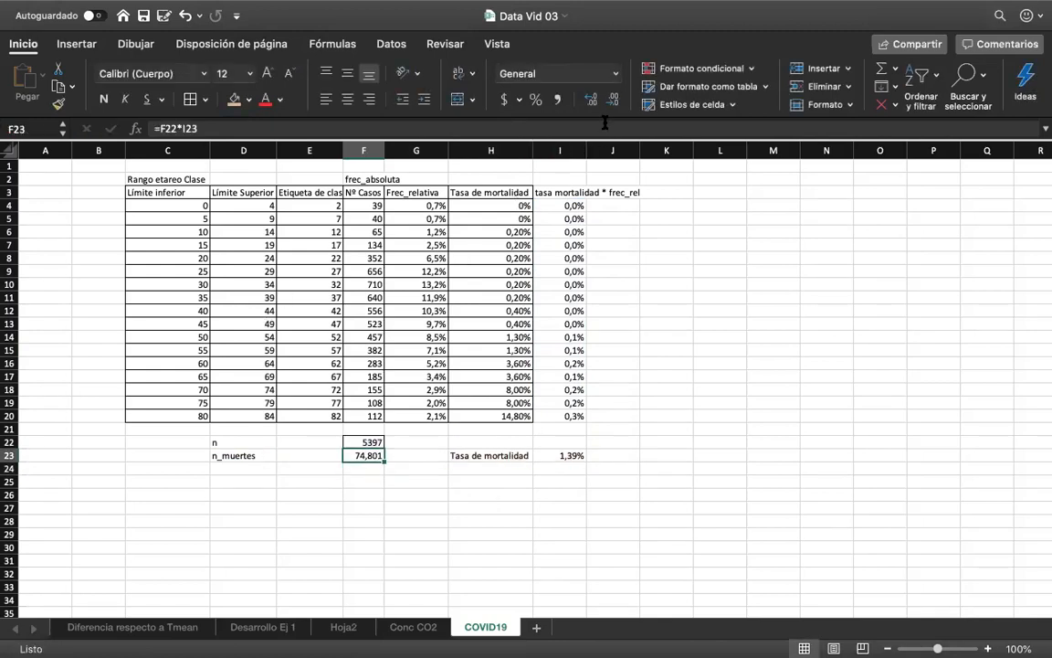
left_click(613, 106)
left_click(271, 456)
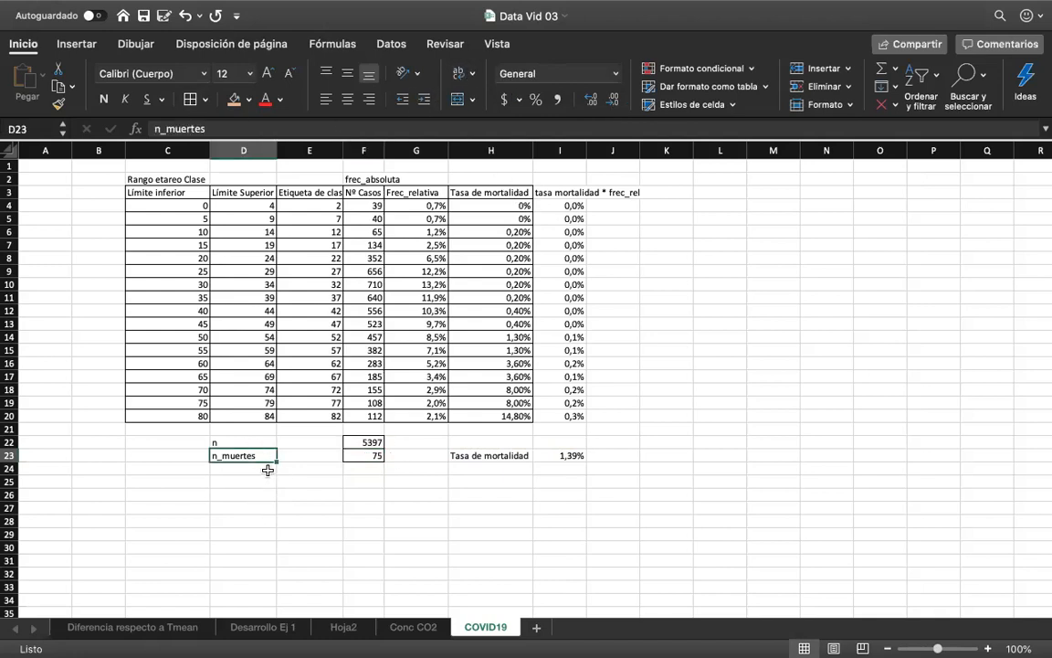
Add borders to all cells in I3:I20 and autofit column I to its header text.
left_click(268, 469)
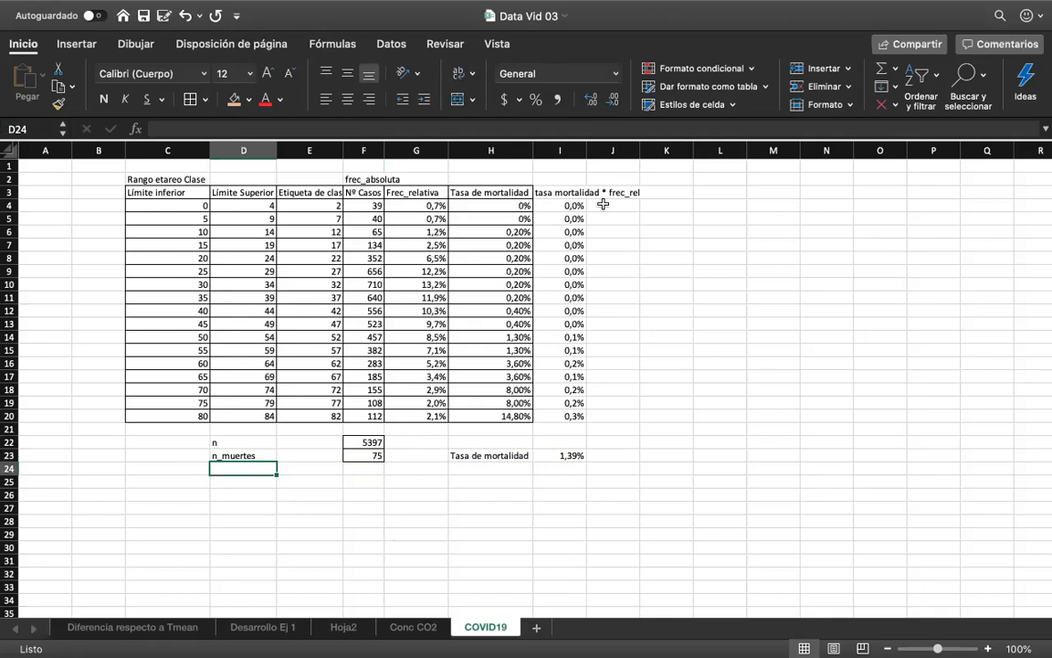
left_click_drag(548, 193, 547, 416)
left_click(190, 99)
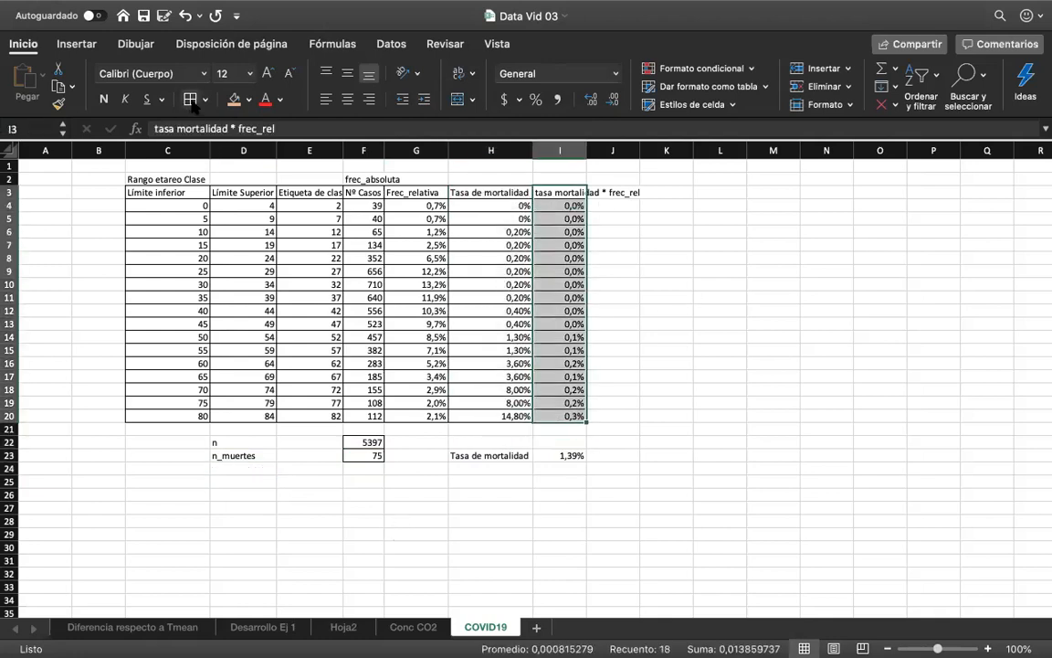
left_click(339, 415)
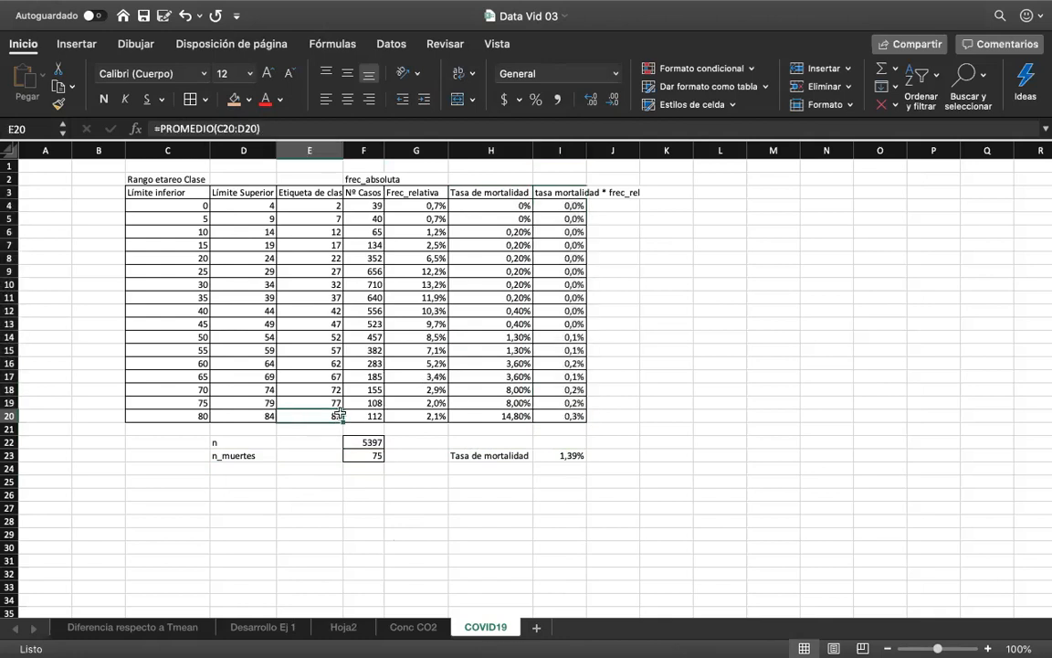
left_click(486, 415)
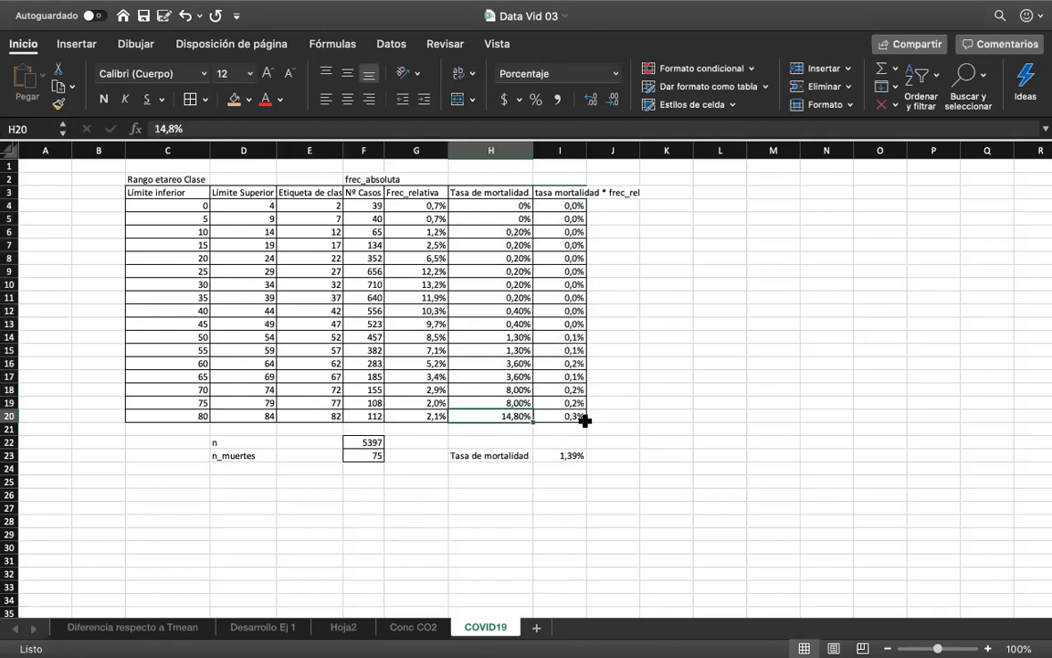
double_click(586, 150)
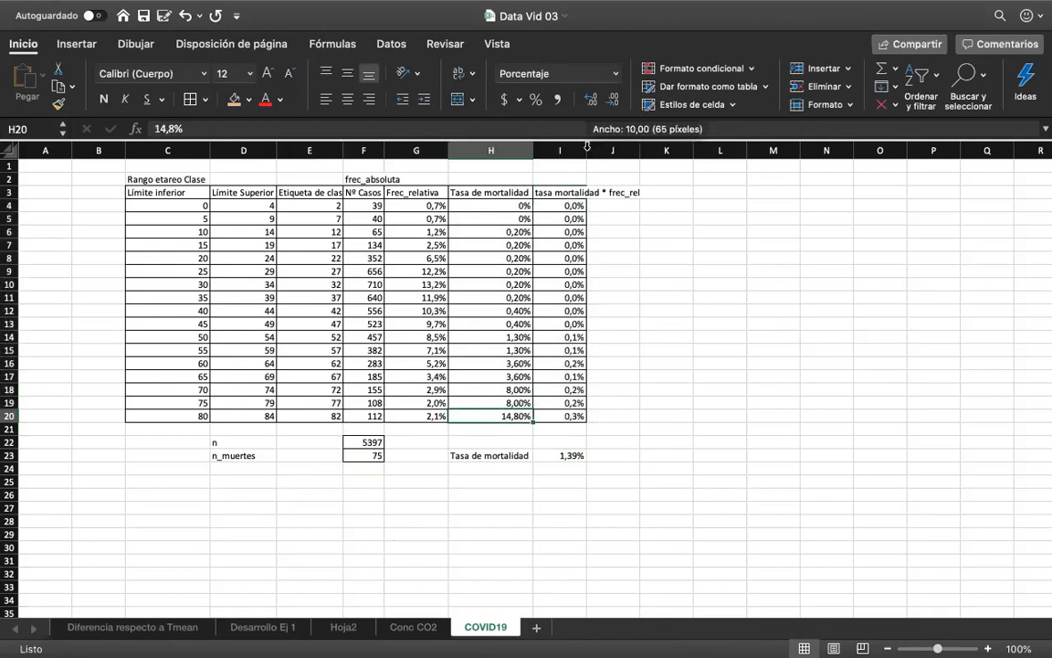
left_click(685, 360)
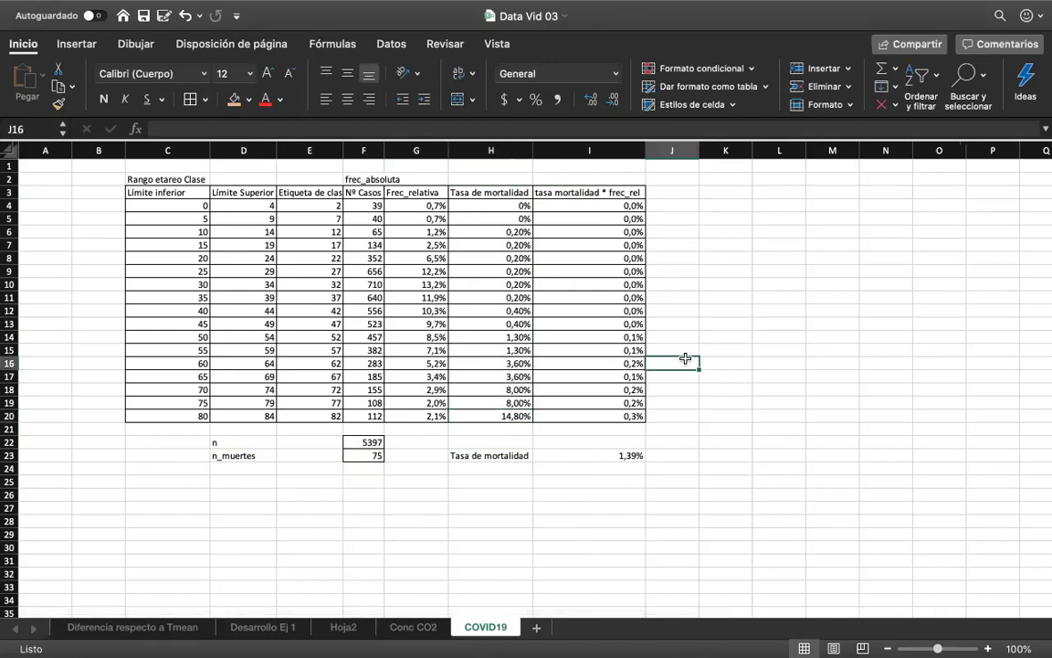
Examine the case total, the number of deaths and the mortality rates in and below the table.
left_click(314, 539)
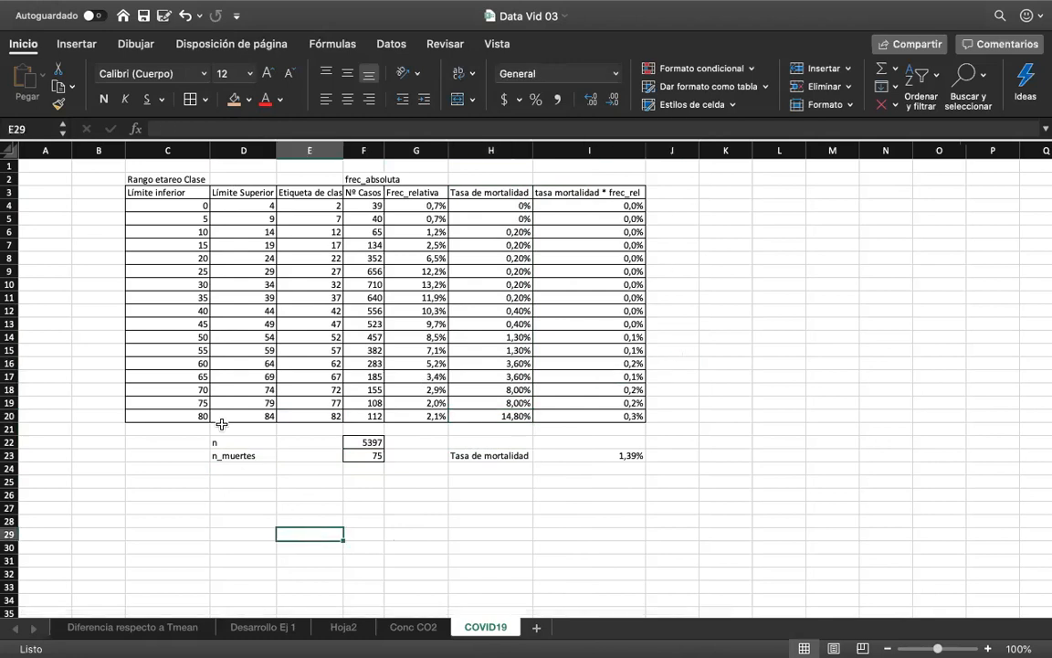
left_click_drag(243, 454, 356, 457)
left_click(423, 484)
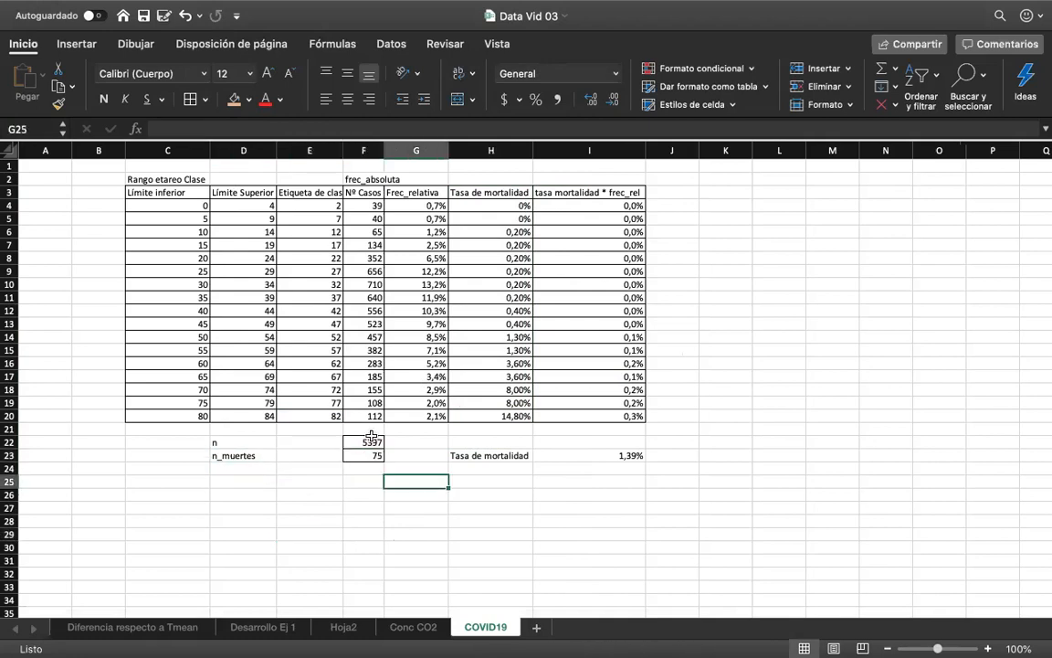
left_click(371, 439)
left_click(264, 485)
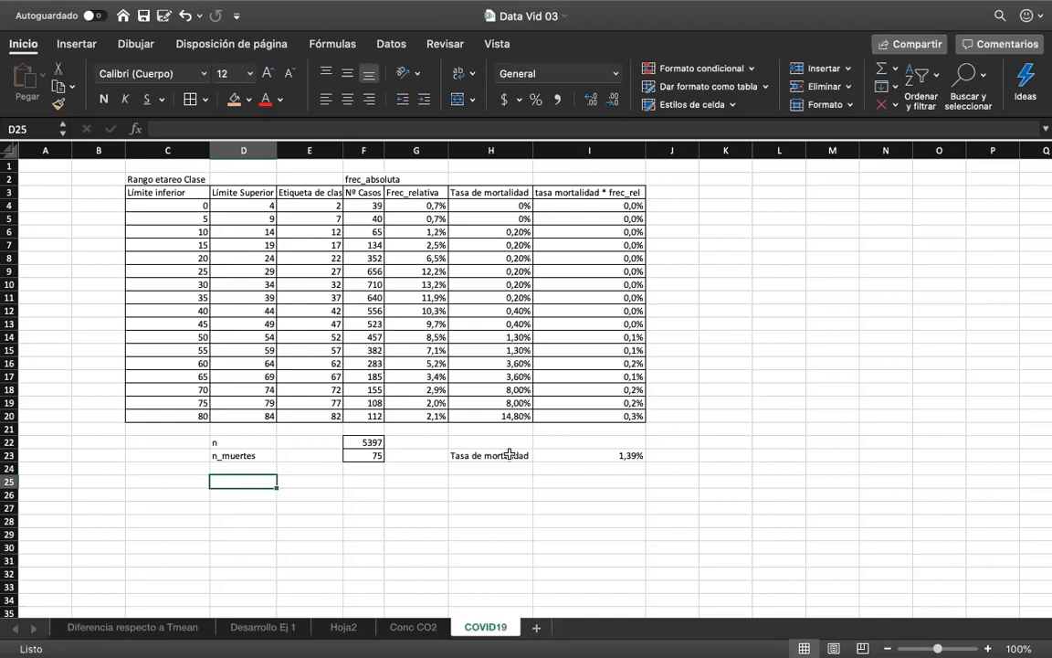
left_click(509, 417)
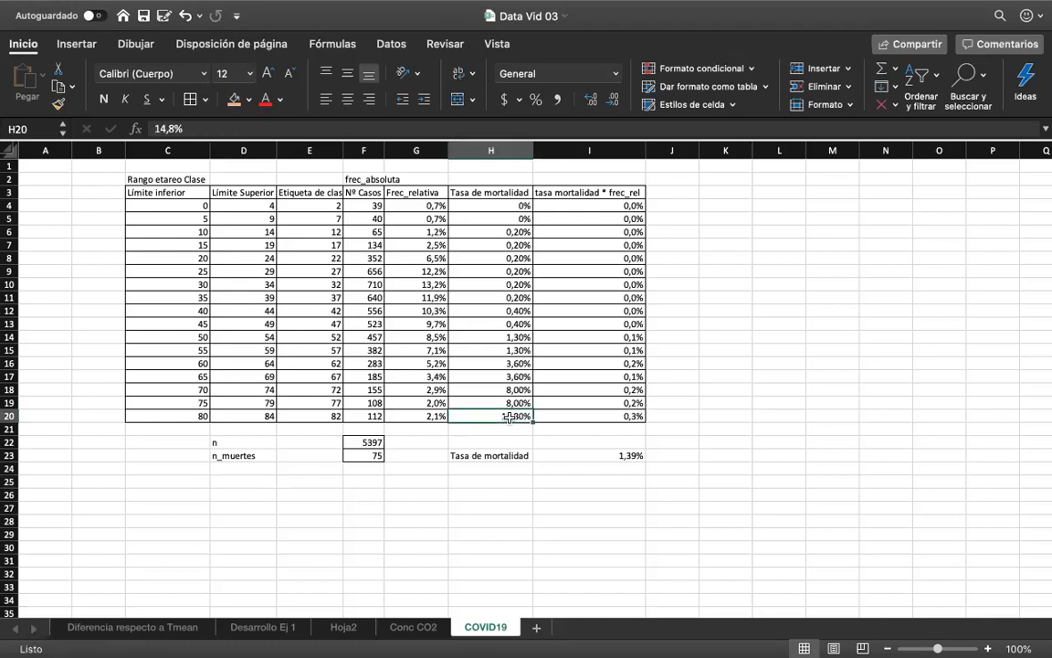
left_click(308, 471)
left_click(255, 480)
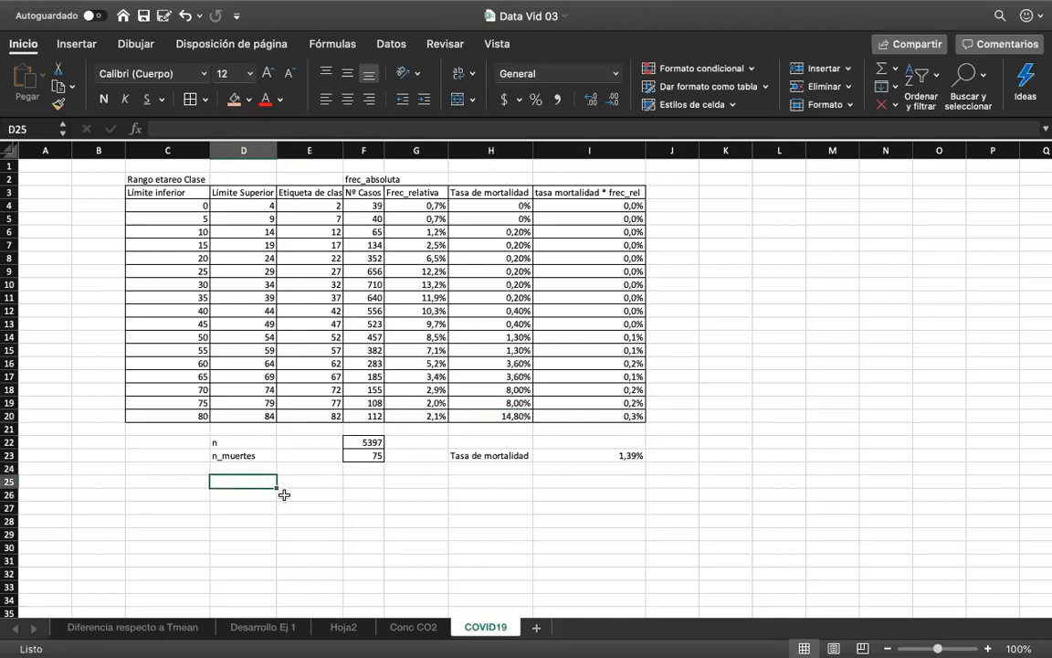
left_click(354, 480)
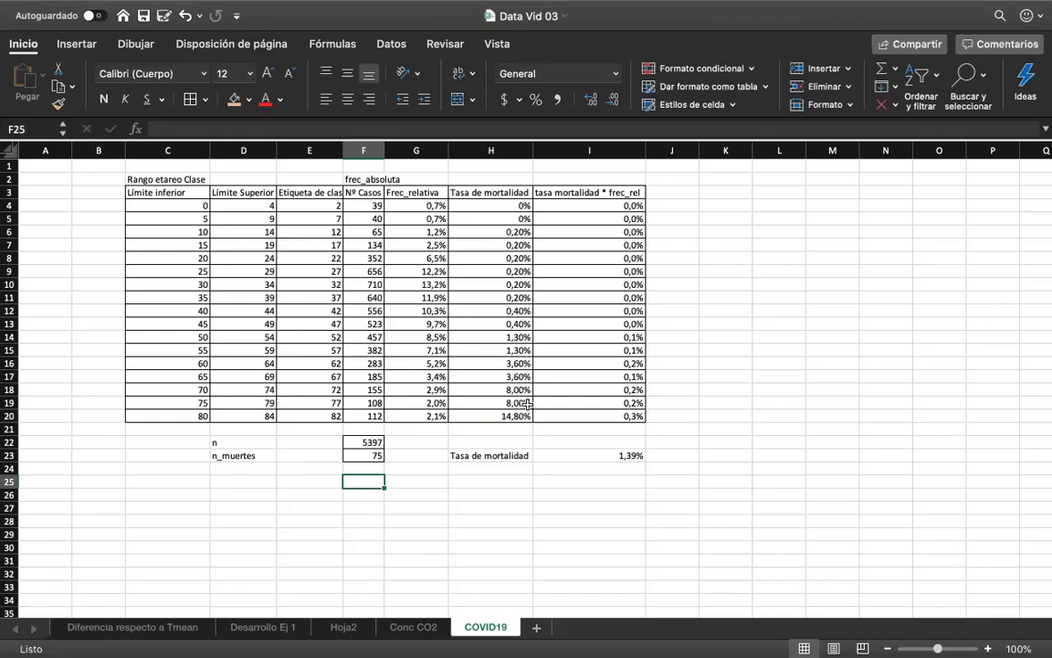
left_click(939, 426)
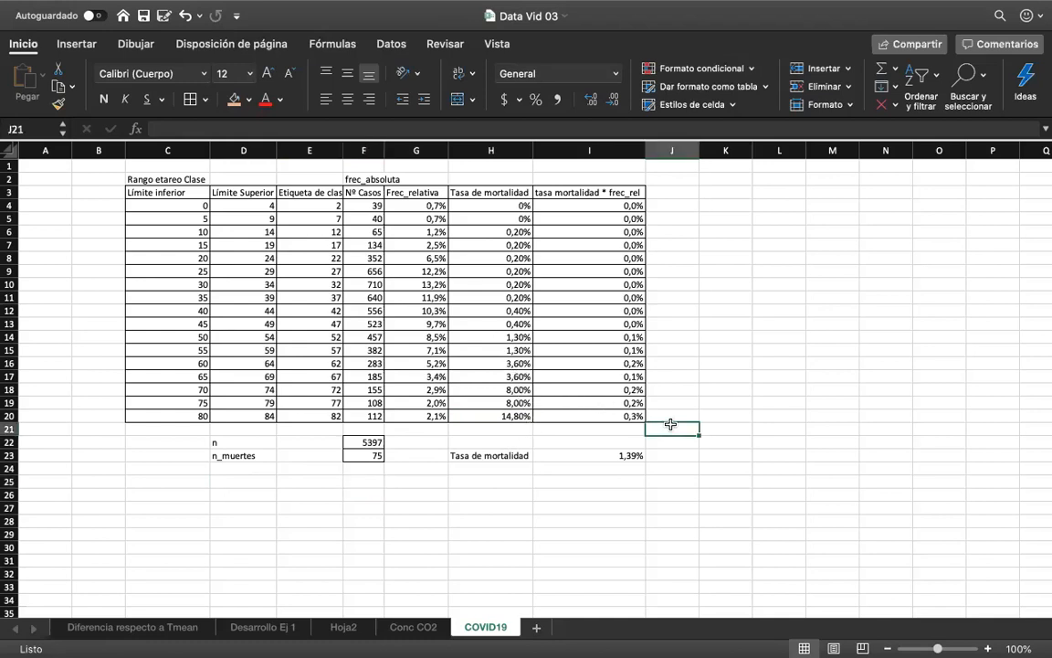
left_click(273, 478)
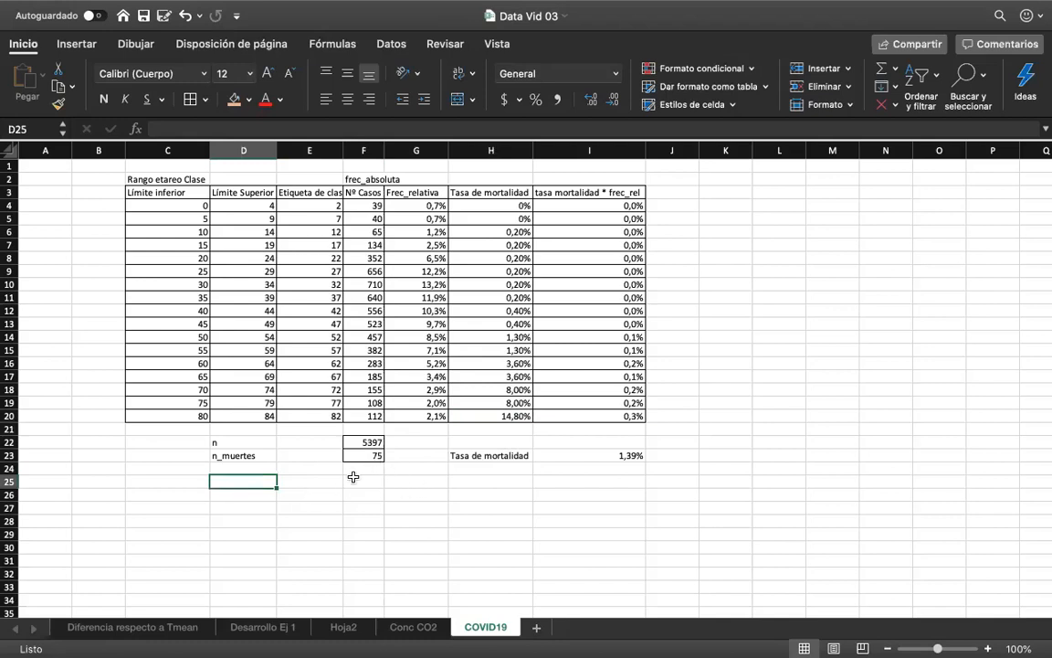
left_click(592, 454)
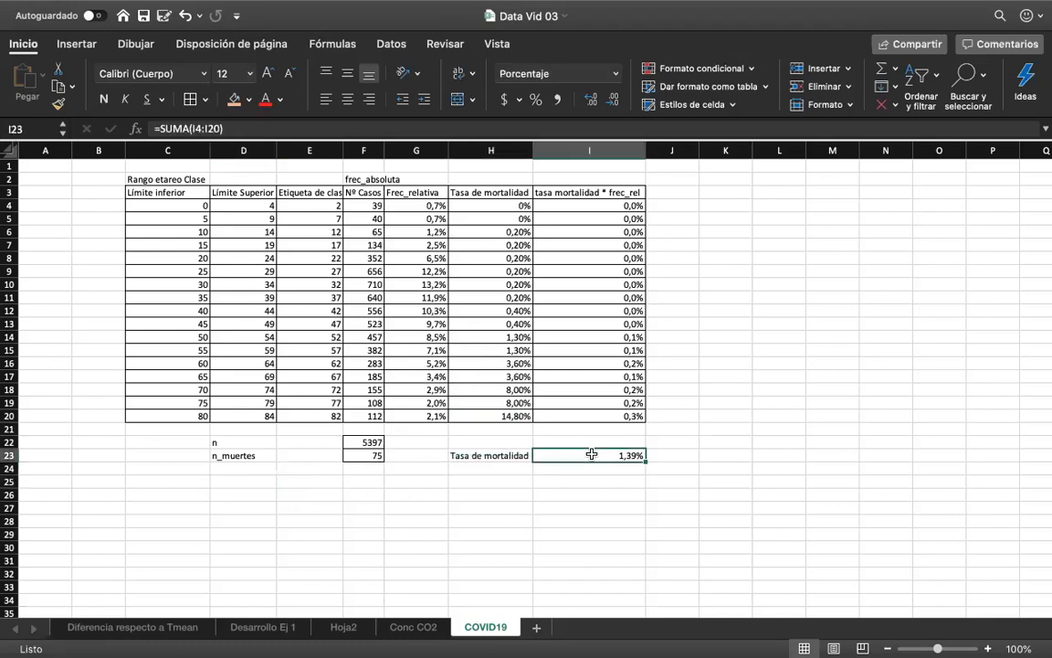
left_click(402, 481)
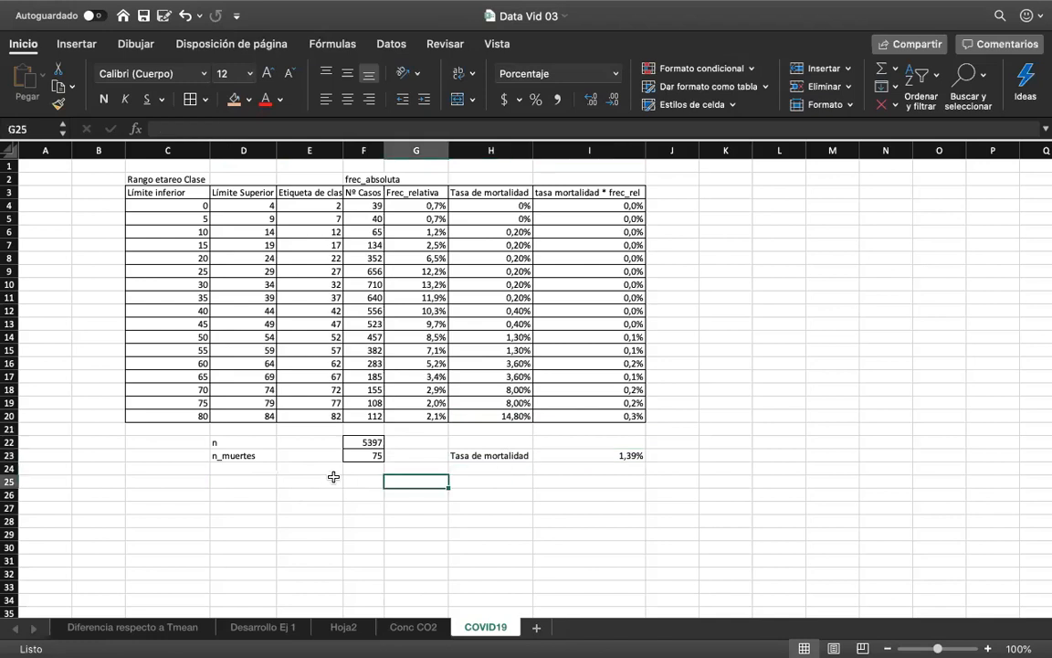
left_click(259, 482)
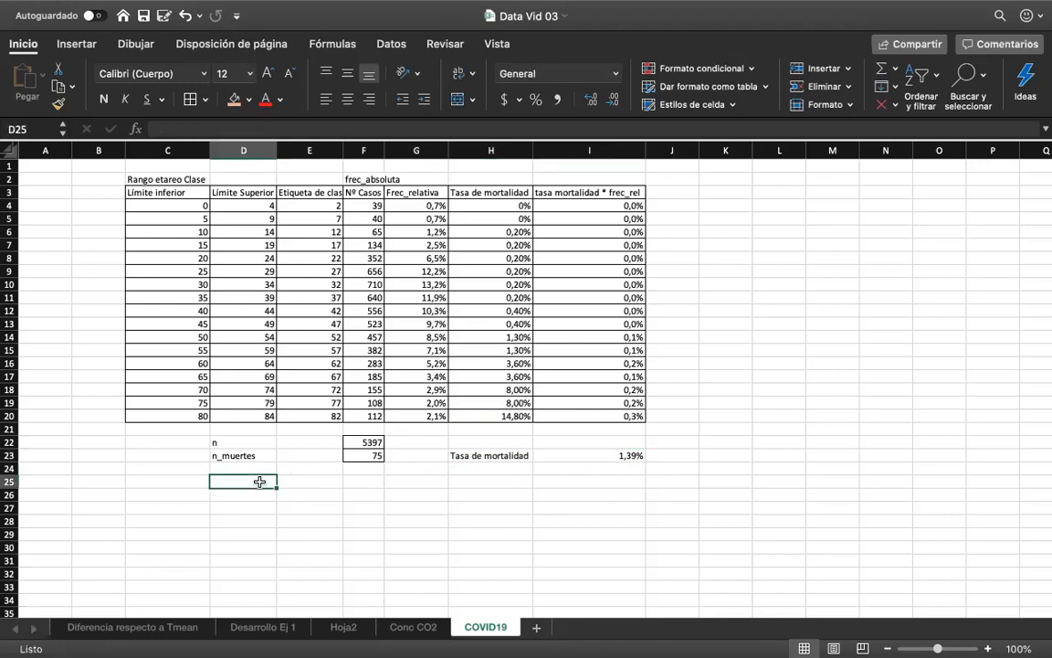
type("n_muer")
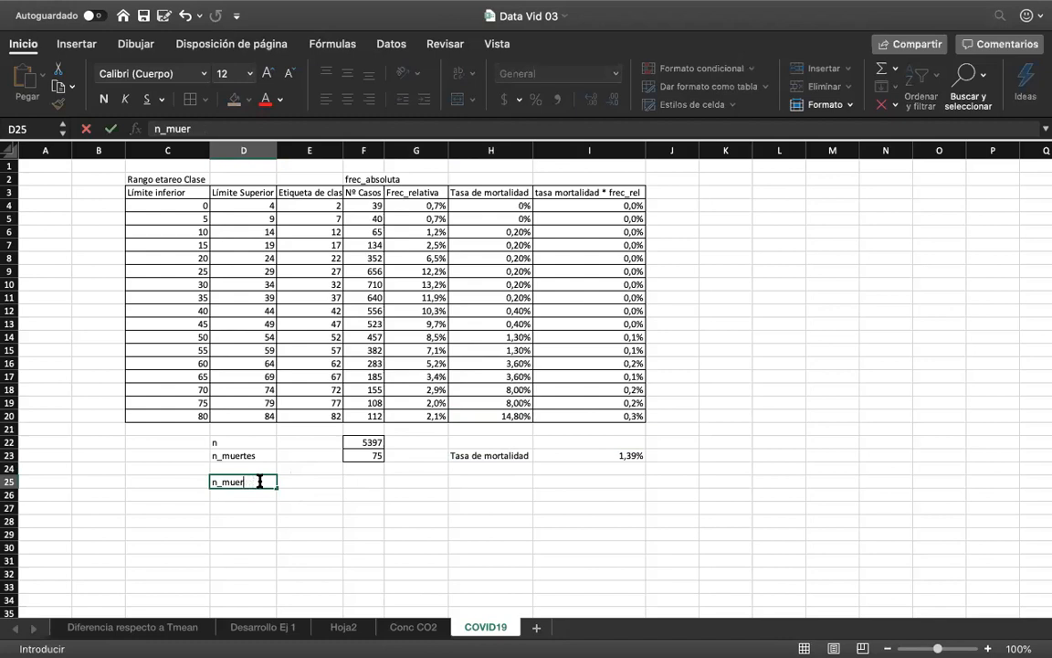
key("Escape")
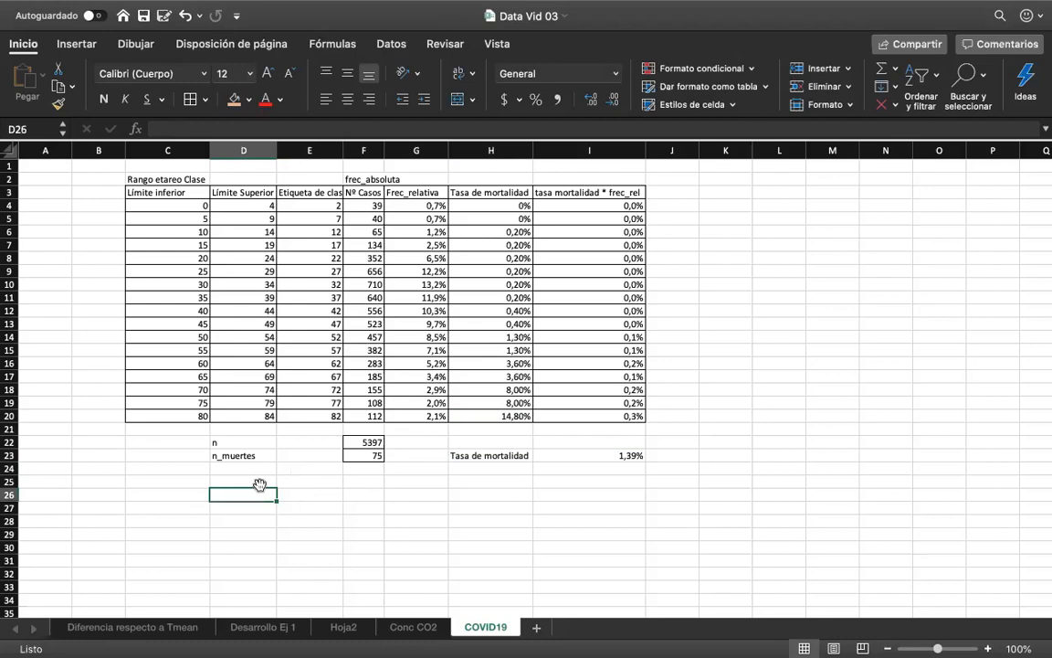
Enter the label "Nº de ventiladores" in D25 and the value 1500 in F25.
left_click(634, 456)
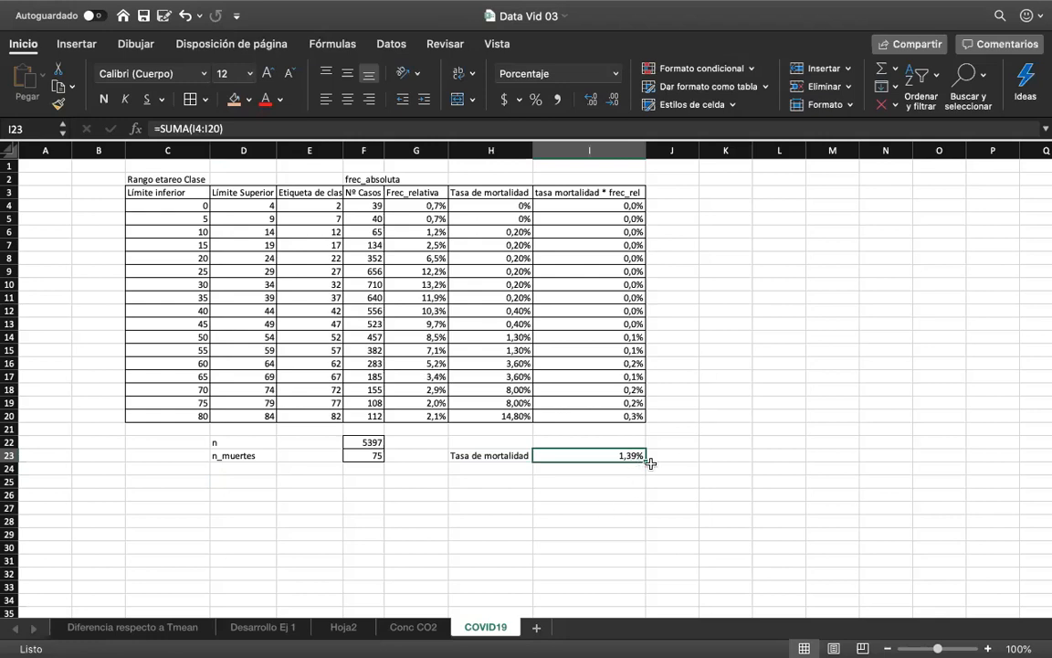
left_click(227, 494)
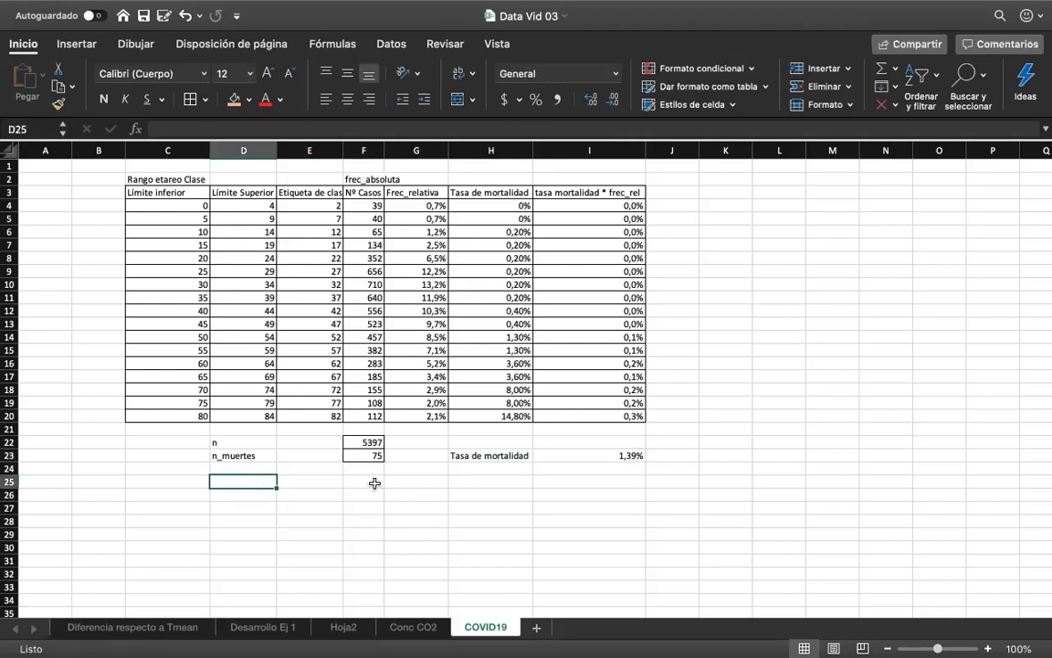
left_click(372, 483)
left_click(259, 479)
type("Nº")
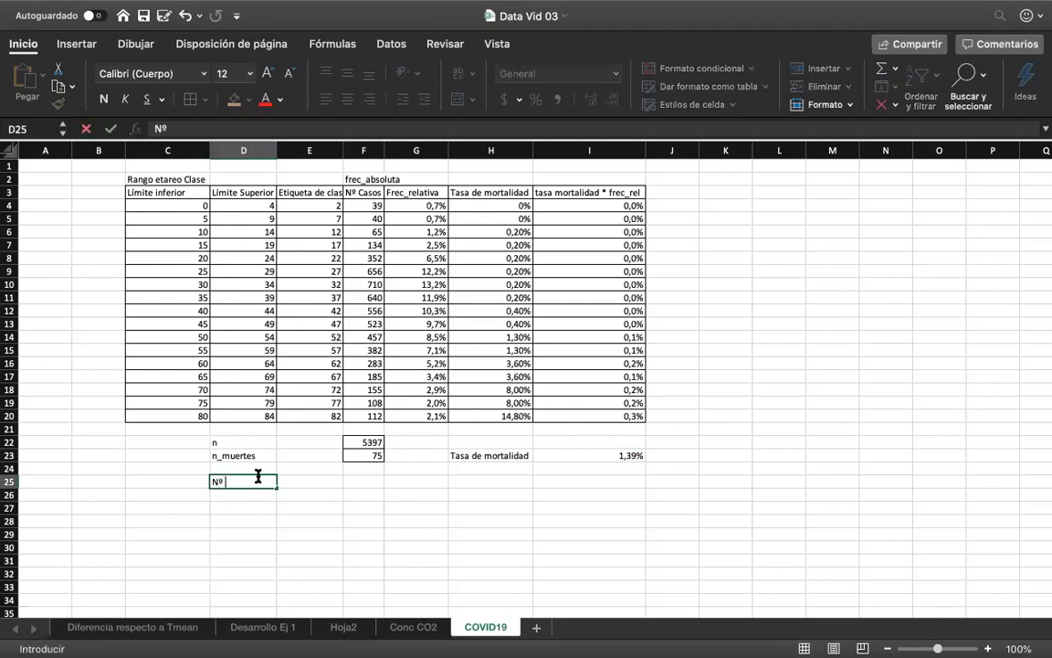
type(" de ventiladores")
key("Tab")
key("Tab")
type("1")
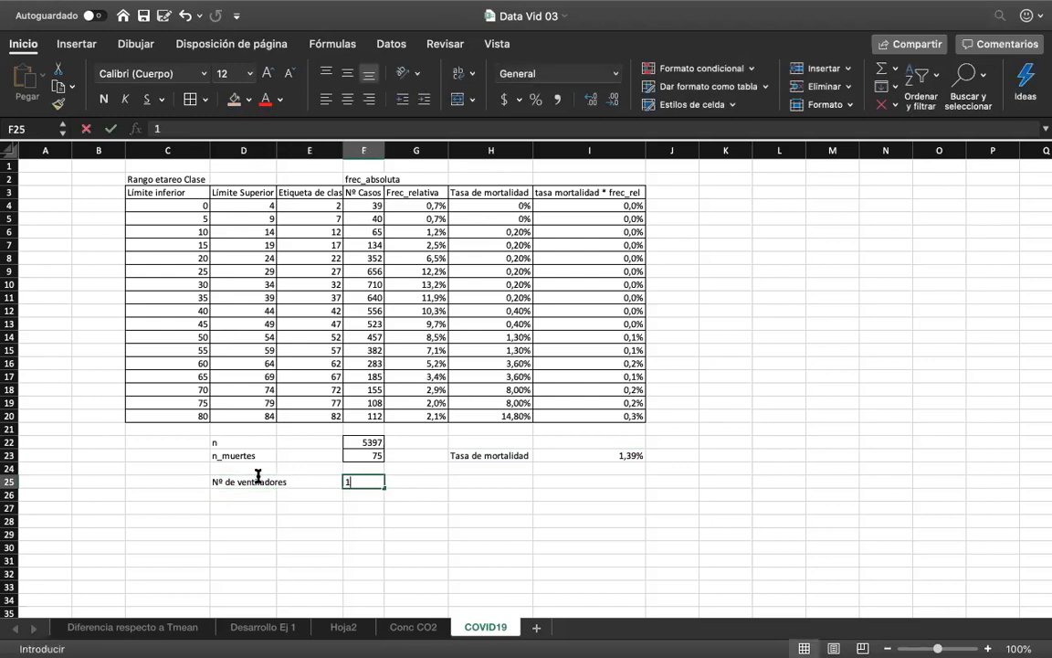
key("Return")
key("Up")
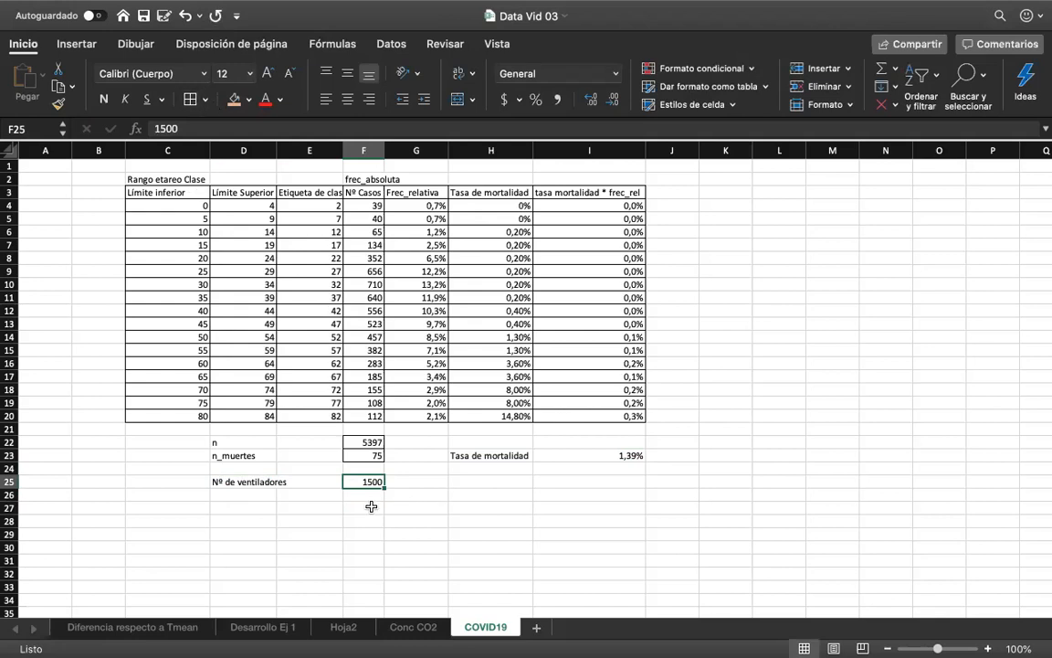
key("Down")
key("Down")
Enter the label "N contagiados máx" in D26, below the number of ventilators.
left_click(621, 464)
left_click(627, 446)
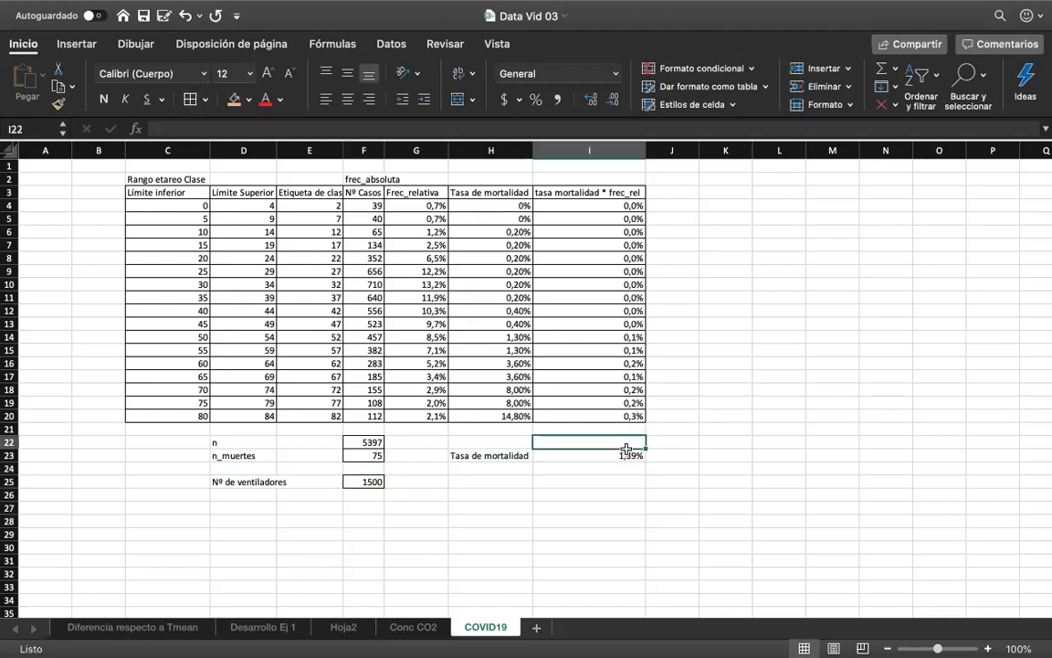
left_click(625, 455)
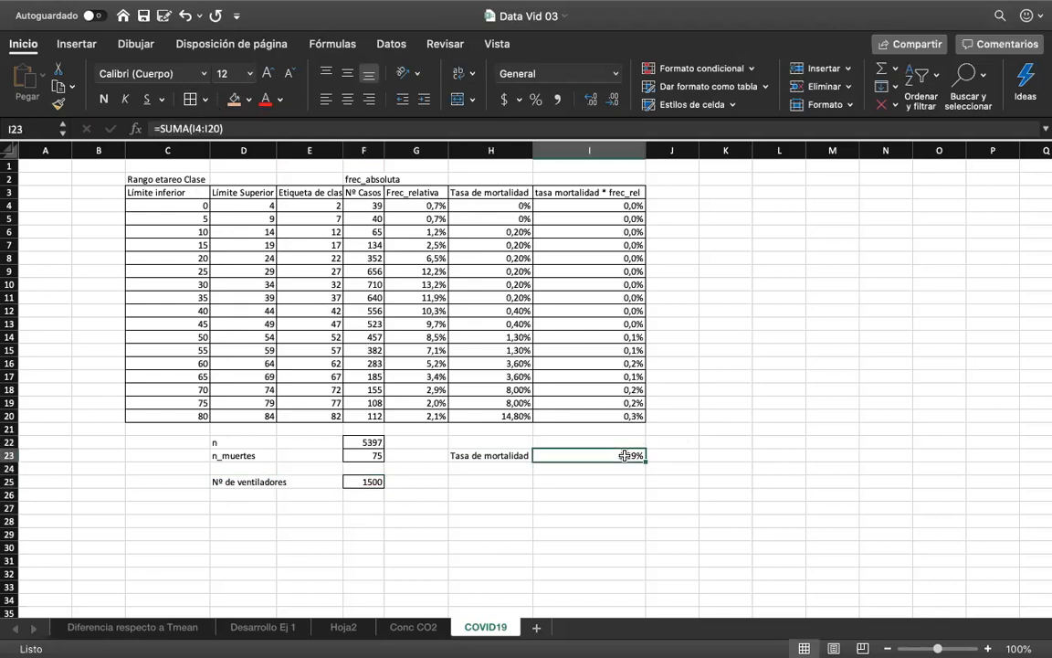
left_click(370, 479)
left_click(257, 495)
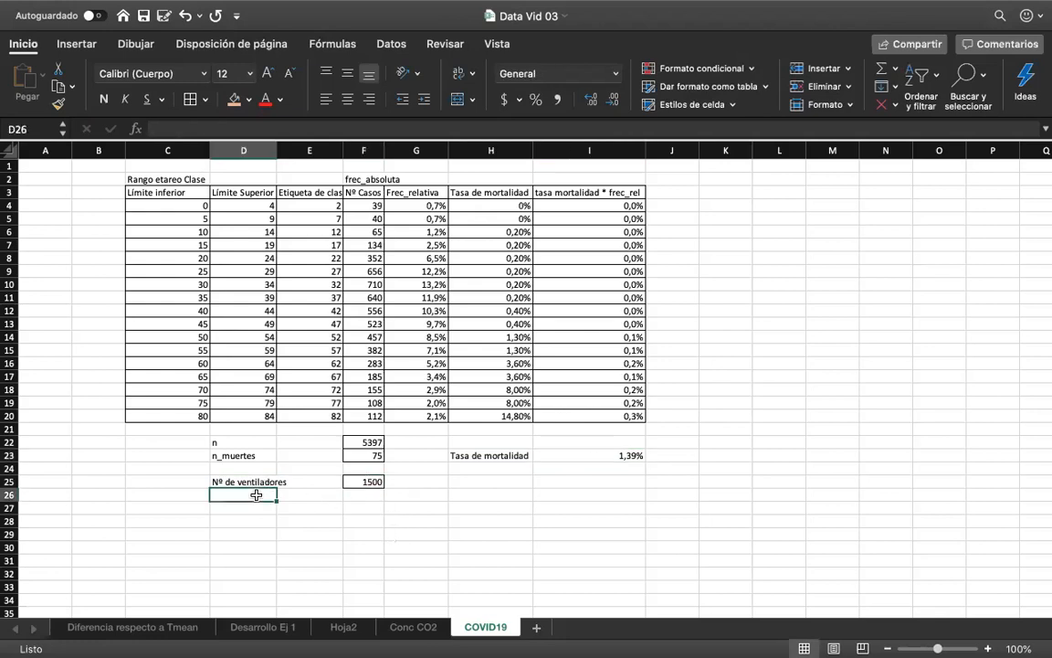
type("N contagiados máz")
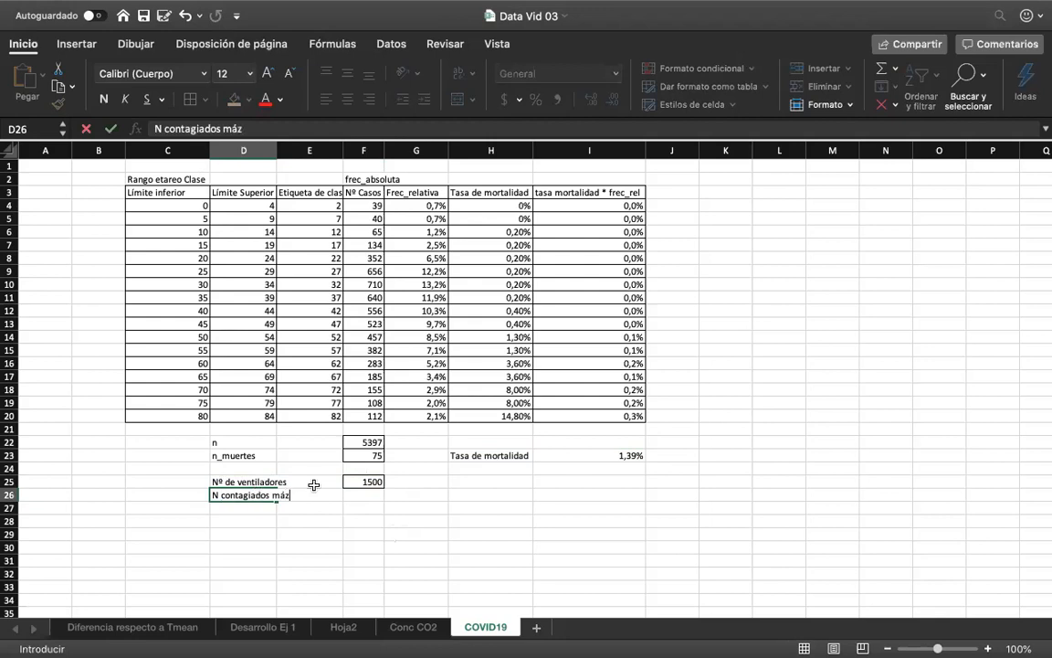
Enter the formula =F25/J23 in F26 for the maximum number of infected.
left_click(374, 495)
type("=")
key("Up")
type("/")
key("Up")
key("Up")
key("Up")
key("Right")
key("Right")
key("Right")
key("Right")
key("Return")
Correct the formula in F26 to =F25/I23 and check its cell references.
double_click(377, 494)
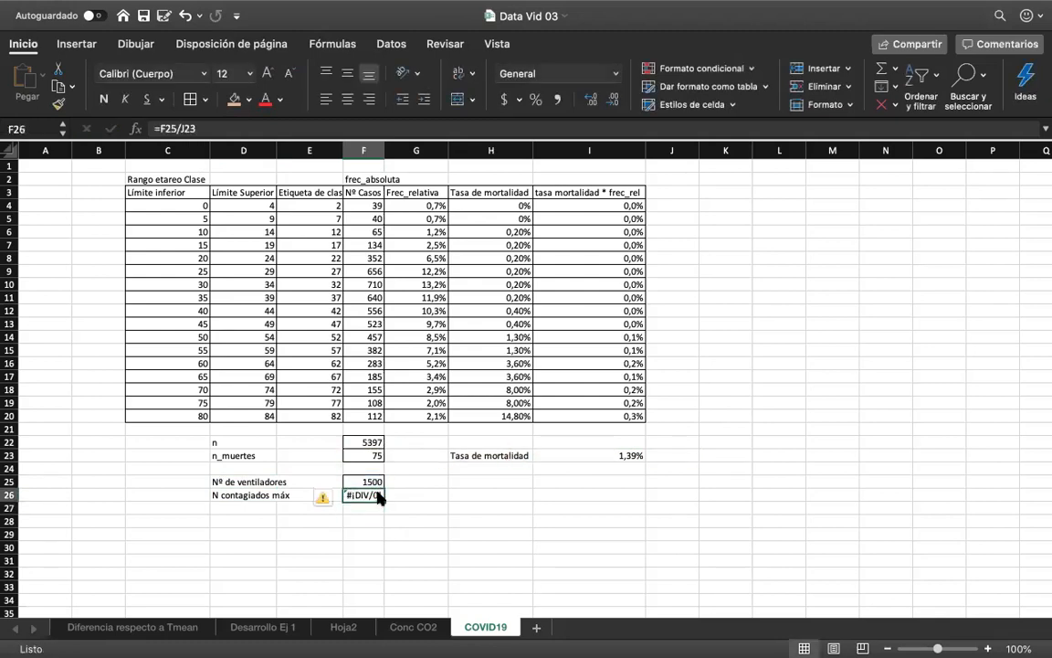
left_click_drag(670, 459, 633, 461)
key("Return")
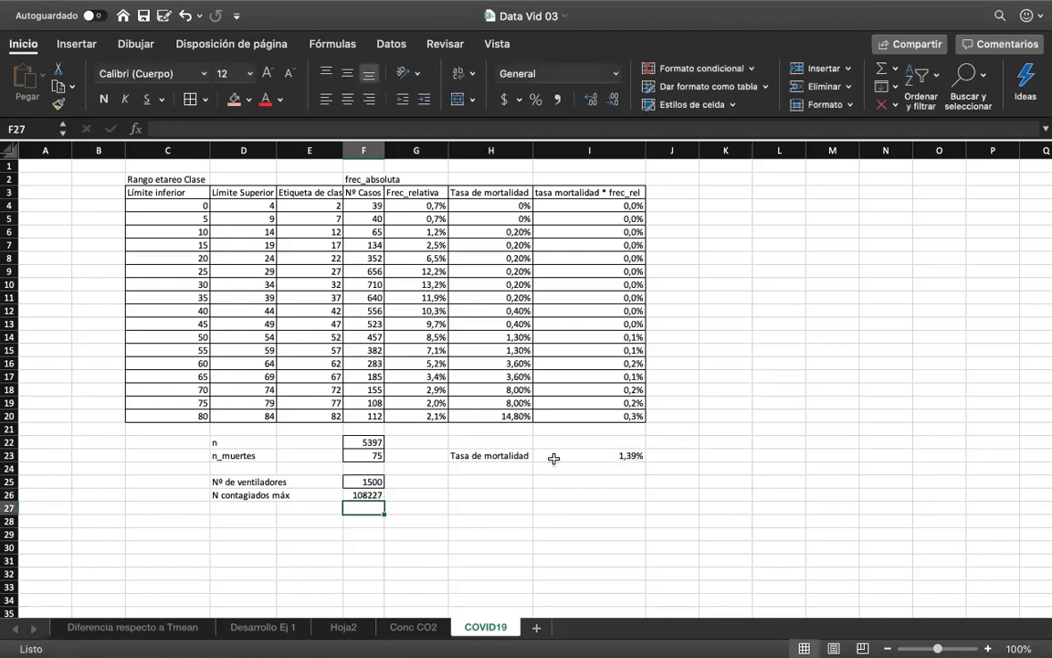
double_click(365, 496)
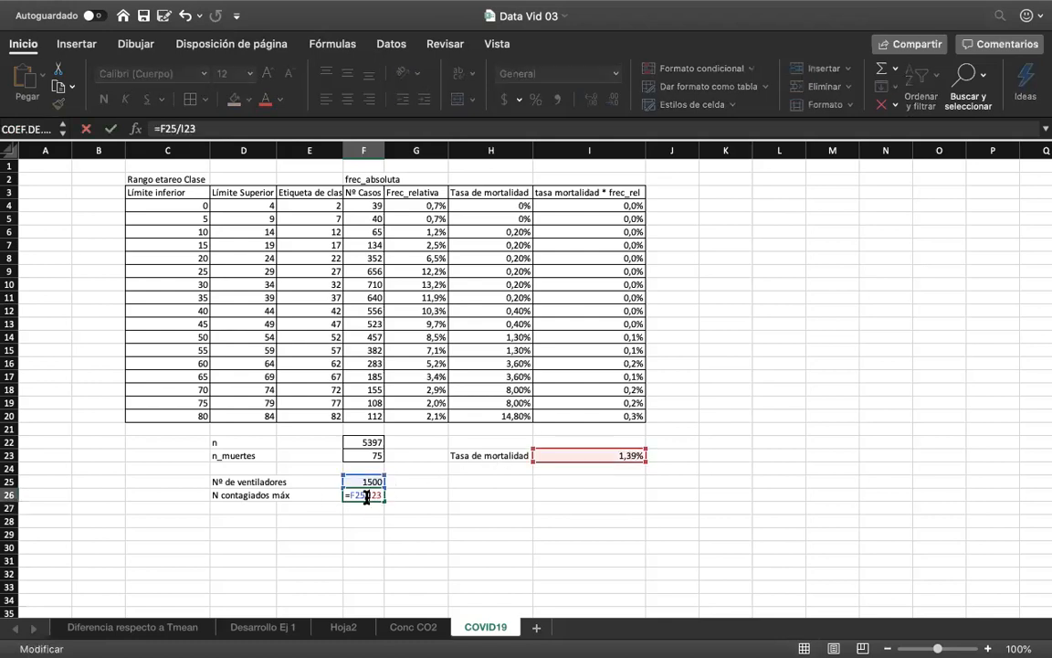
left_click(453, 495)
key("Escape")
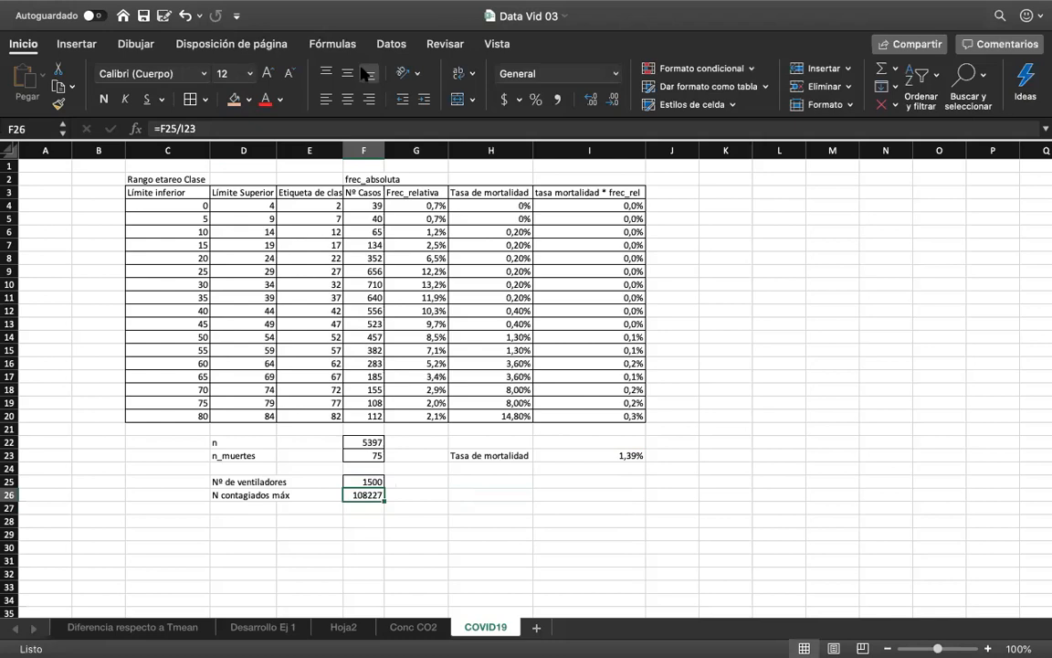
Examine the maximum number of infected in F26 together with the mortality rate in I23 and the mortality column header.
left_click(632, 416)
left_click(631, 456)
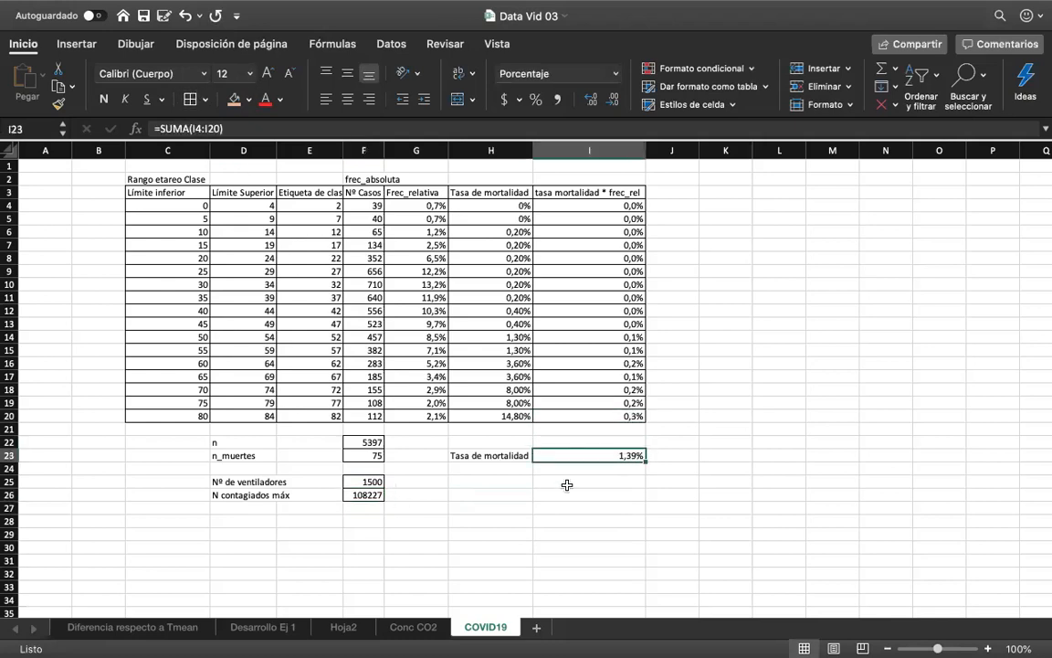
left_click(245, 493)
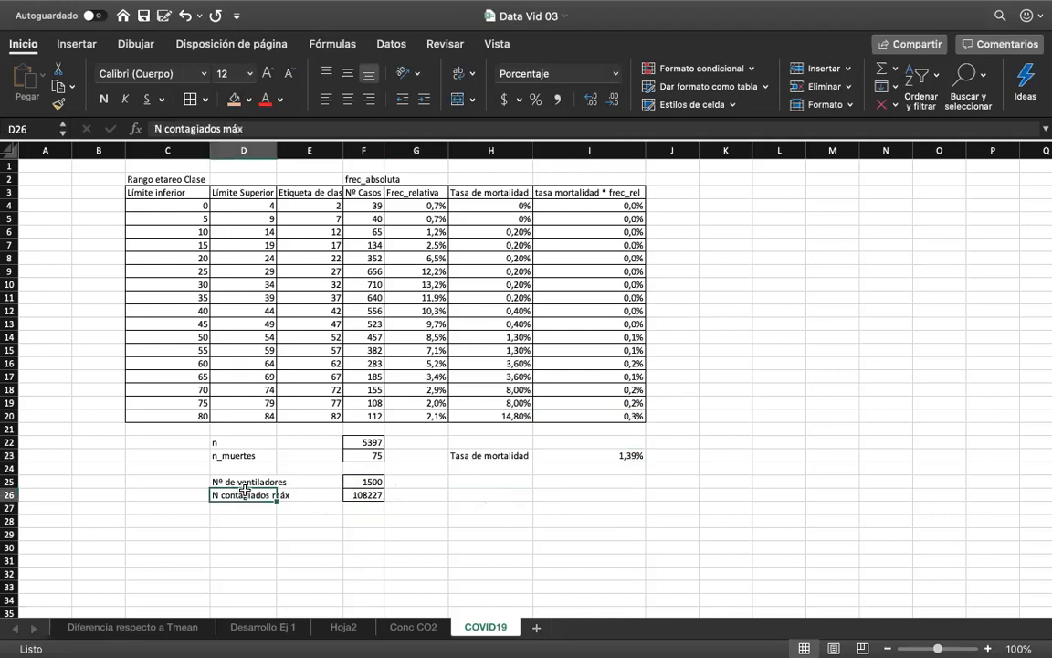
left_click(362, 494)
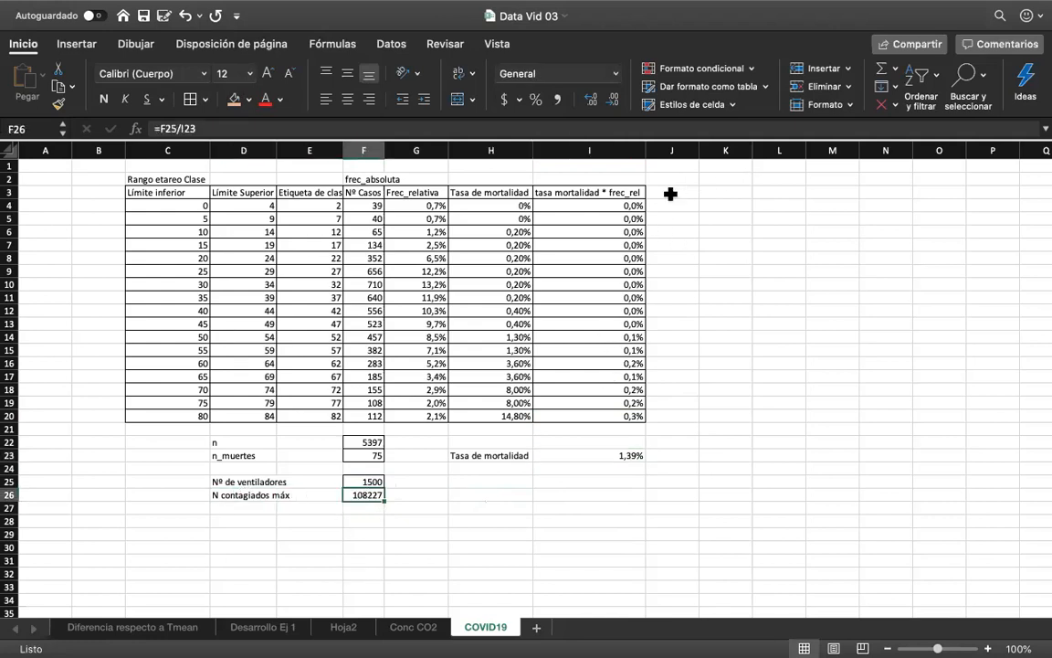
left_click(509, 193)
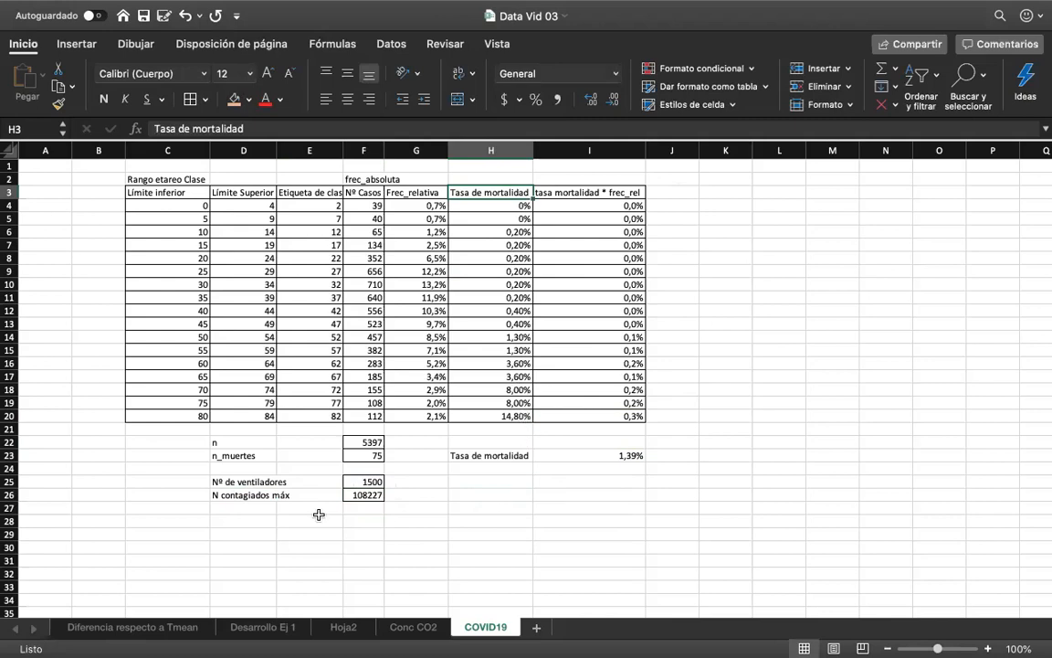
left_click(358, 495)
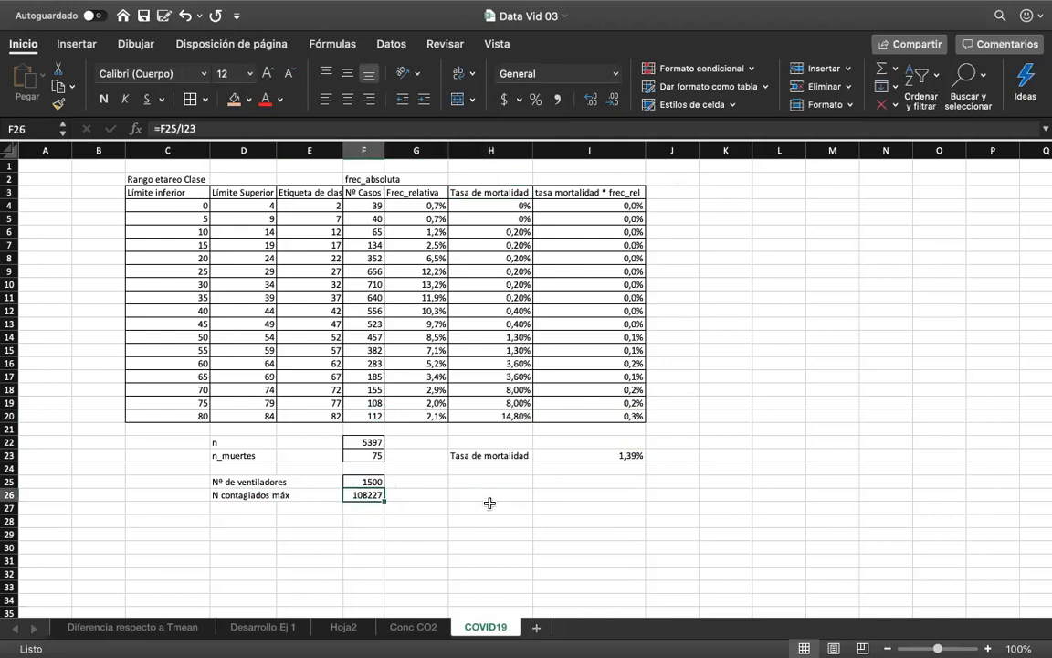
left_click(490, 503)
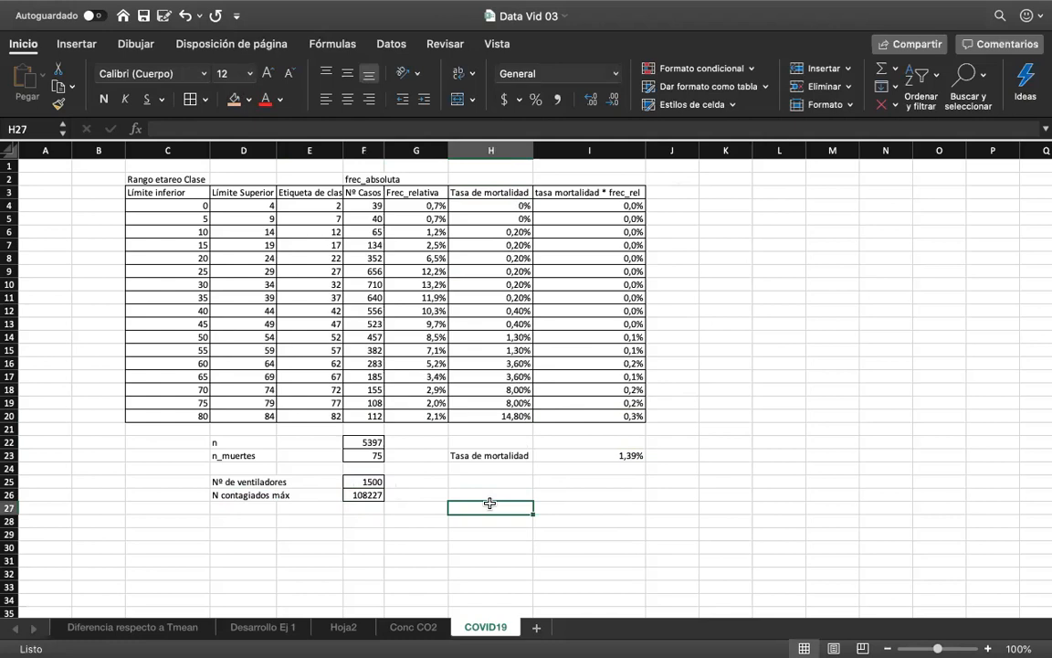
left_click(370, 494)
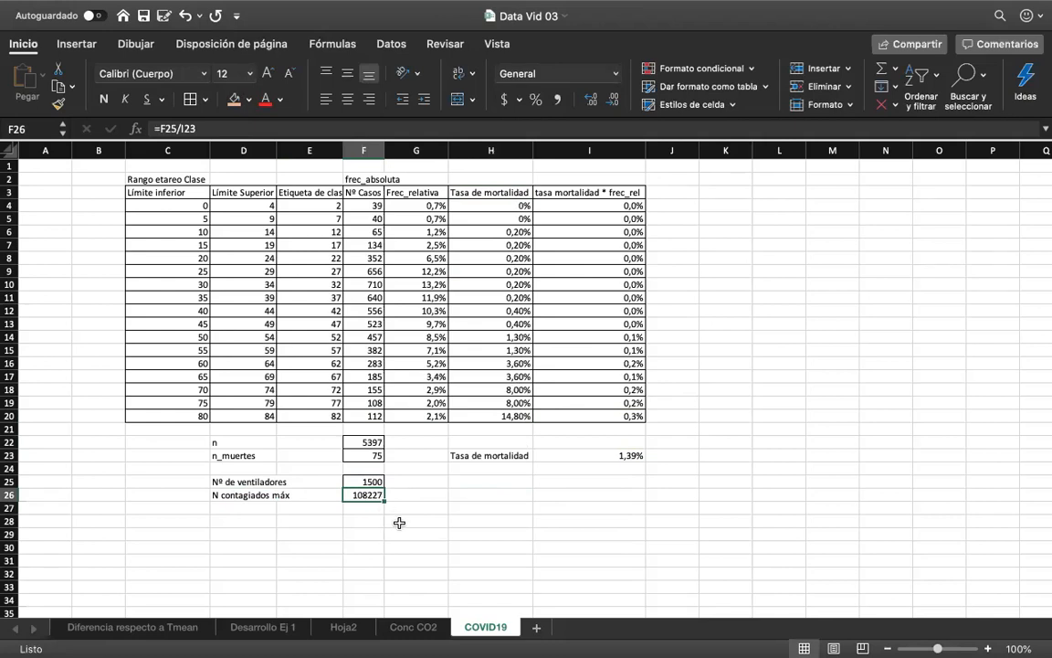
Clear F26 and delete rows 25 to 27 holding the ventilator and maximum-infected data.
key("Delete")
left_click(605, 455)
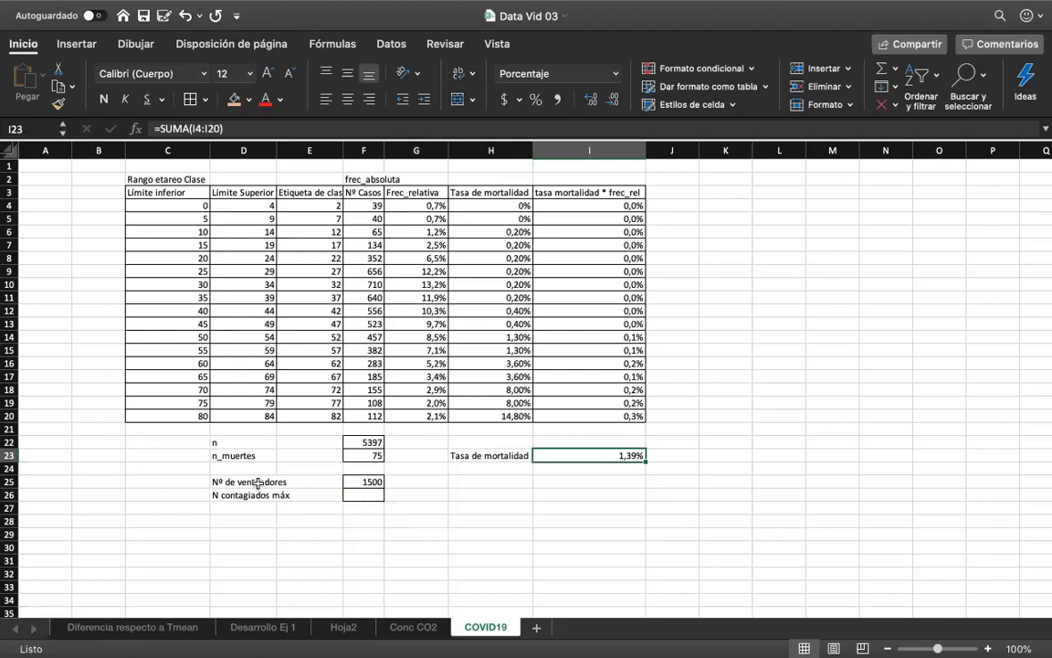
left_click_drag(258, 484, 346, 498)
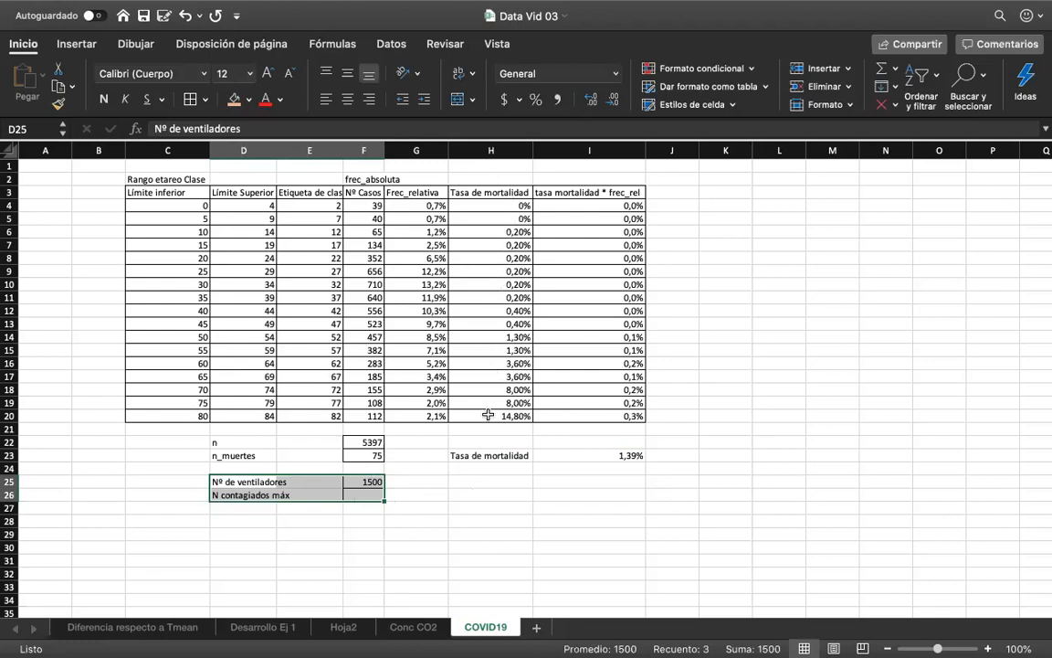
left_click_drag(11, 481, 11, 502)
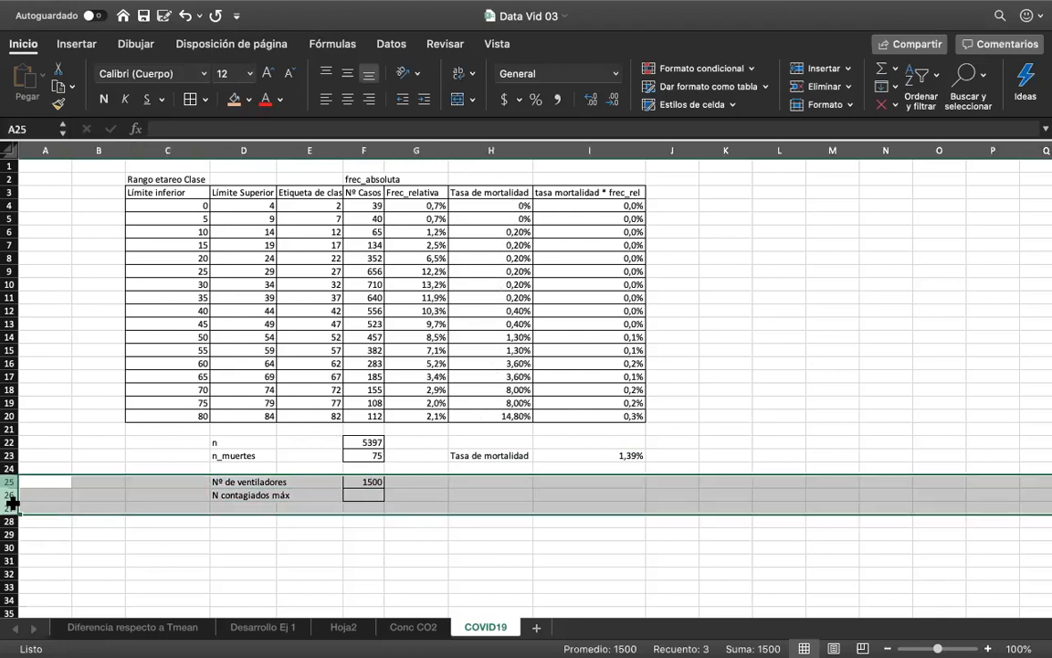
right_click(68, 503)
left_click(97, 505)
left_click(257, 481)
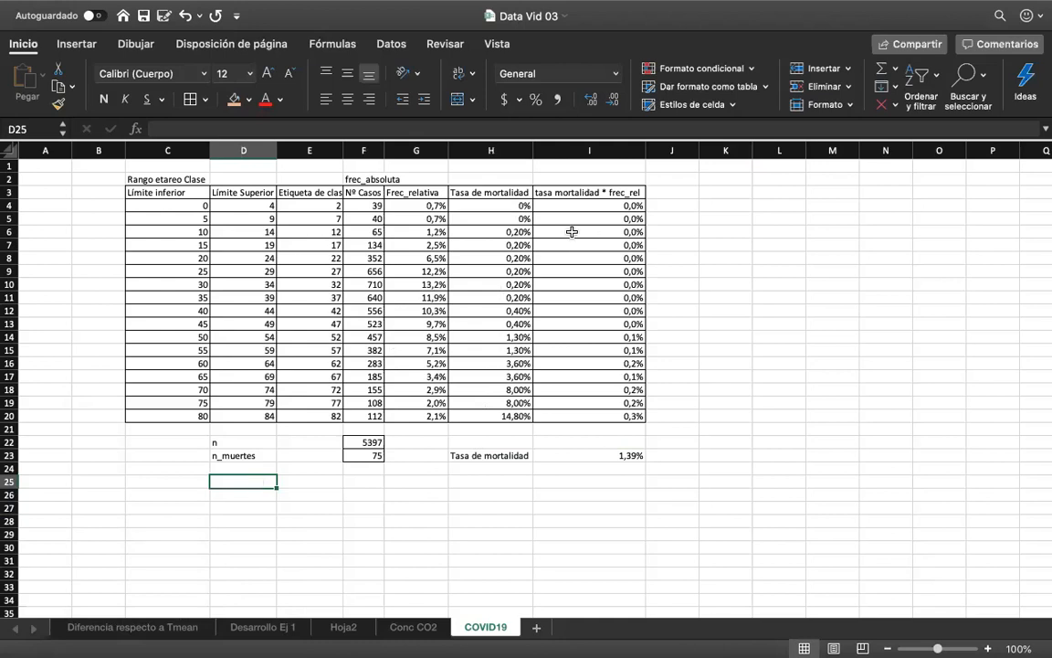
Examine the mortality rates in H4:H20 and the relative frequencies of the first and last age groups in column G.
left_click(510, 216)
left_click(506, 207)
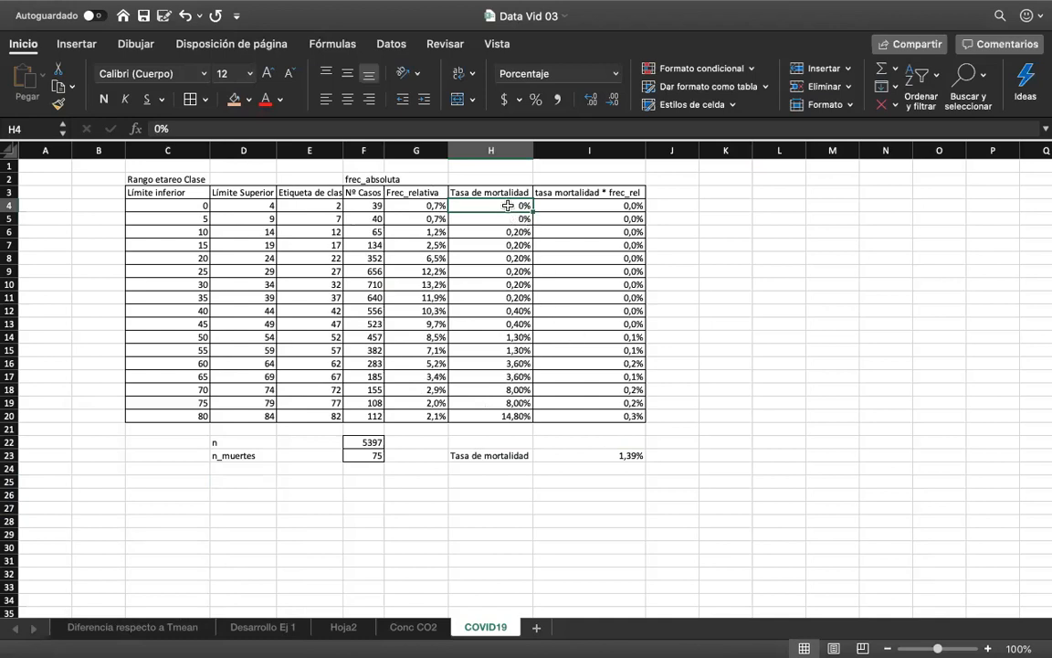
left_click(515, 403, "shift")
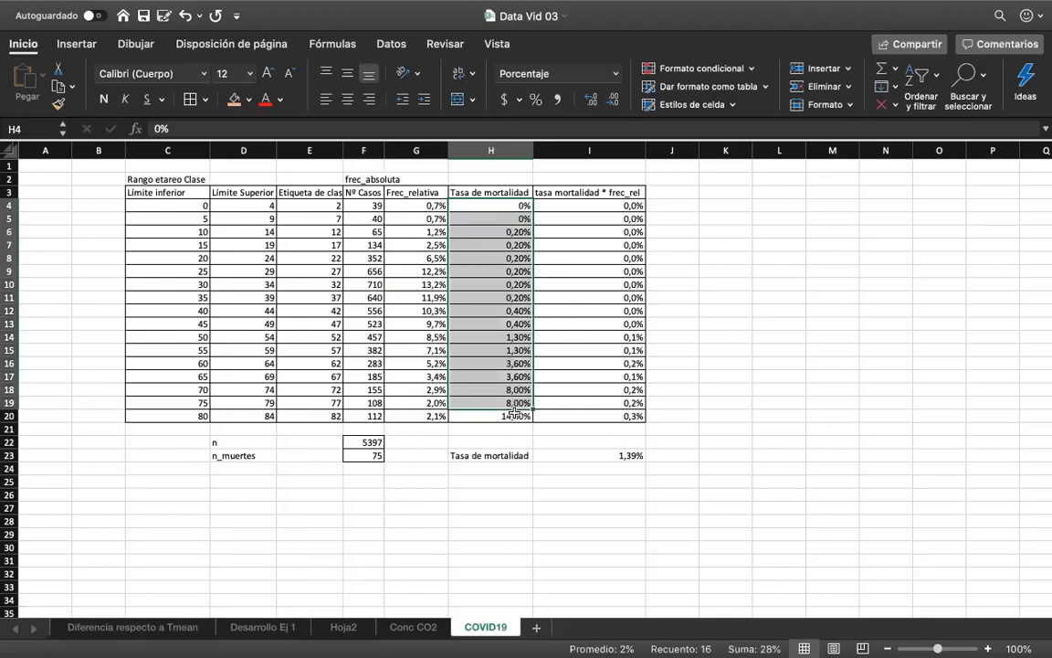
left_click(515, 417, "shift")
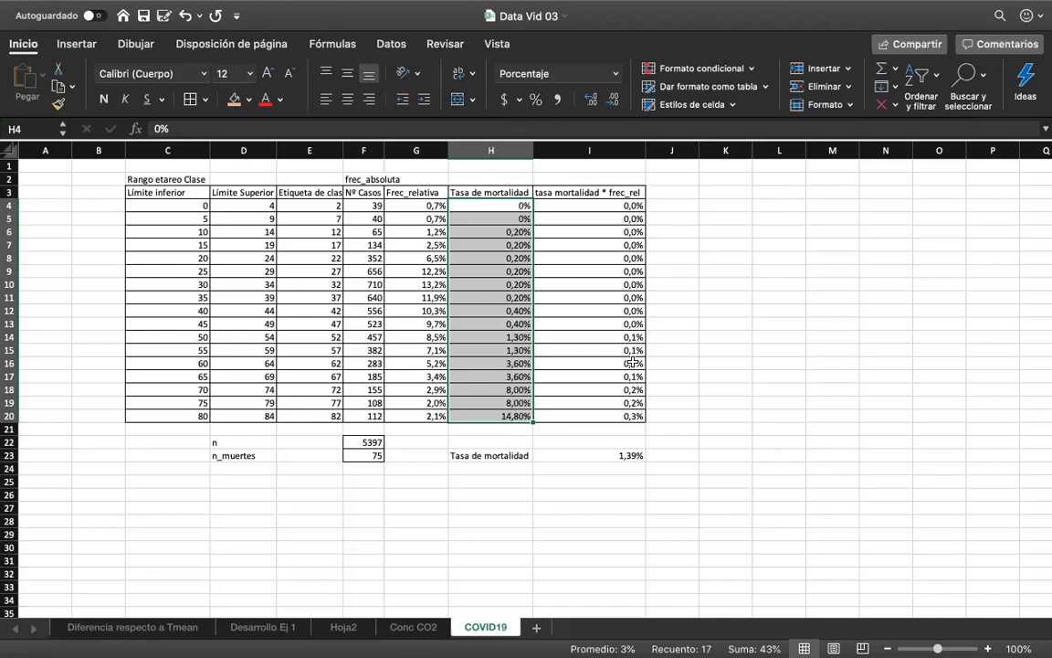
left_click(784, 323)
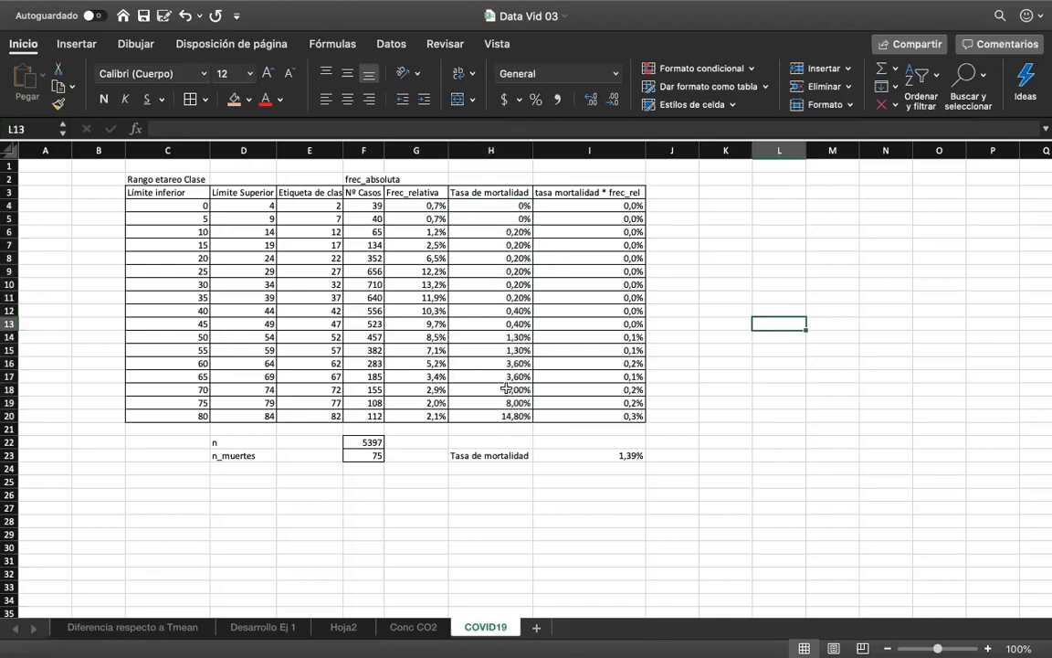
left_click(413, 214)
left_click(413, 207)
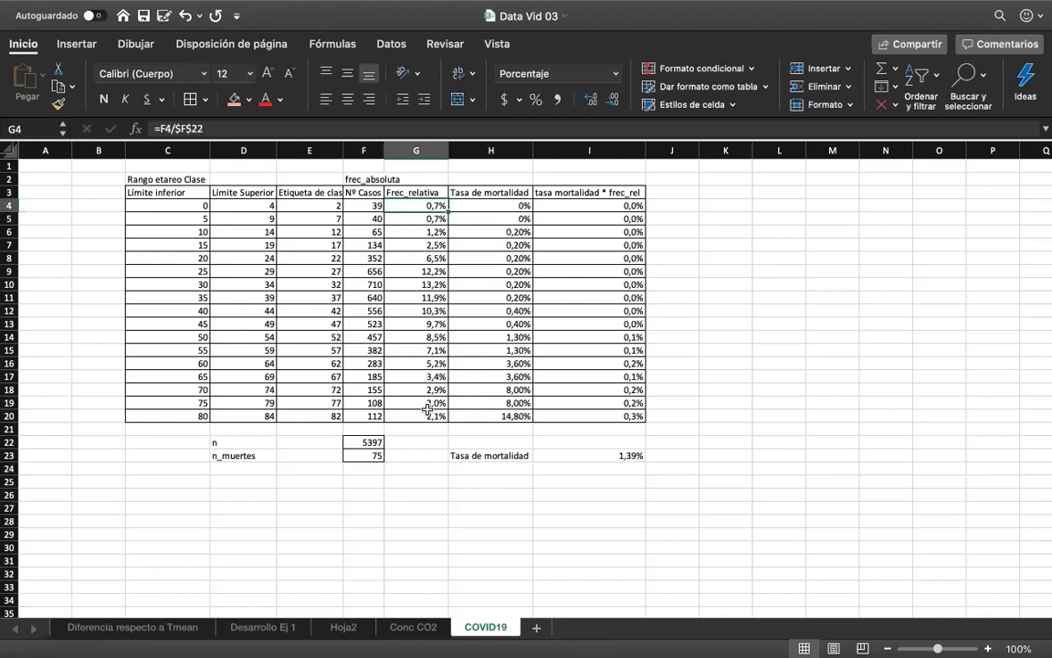
left_click(428, 415)
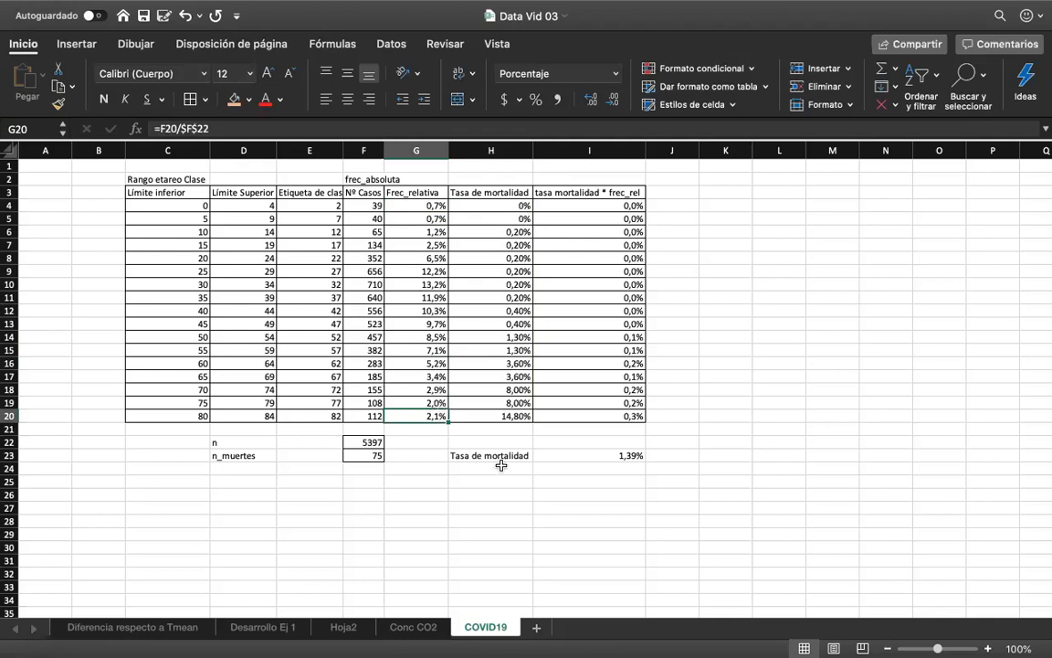
Add borders to the mortality rate label and value in H23:I23.
left_click(571, 455)
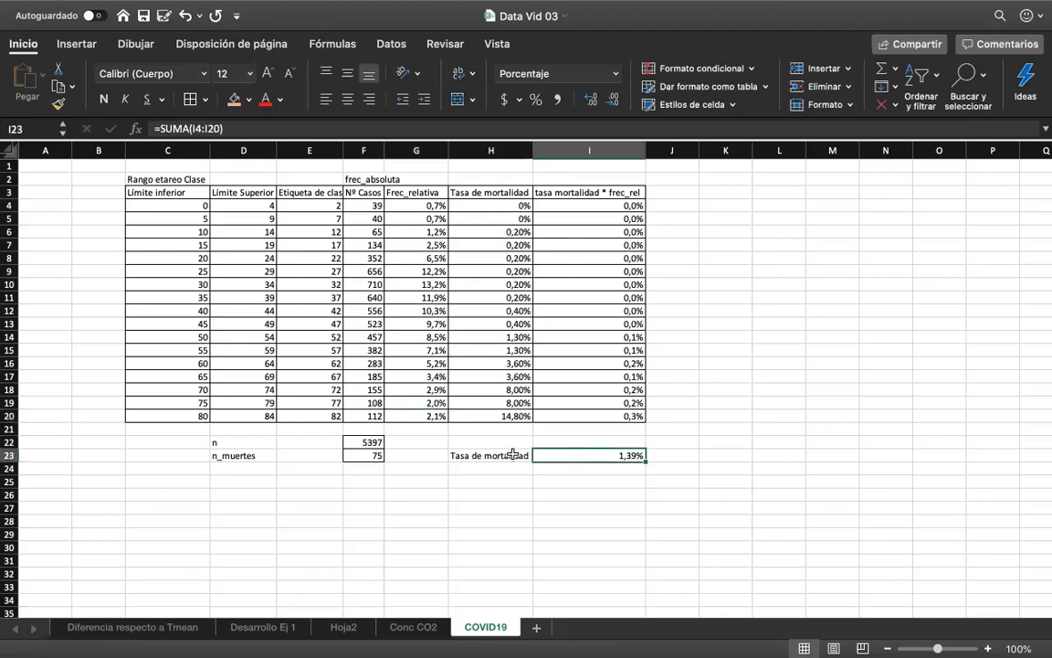
left_click_drag(513, 455, 539, 456)
left_click(189, 98)
left_click(685, 336)
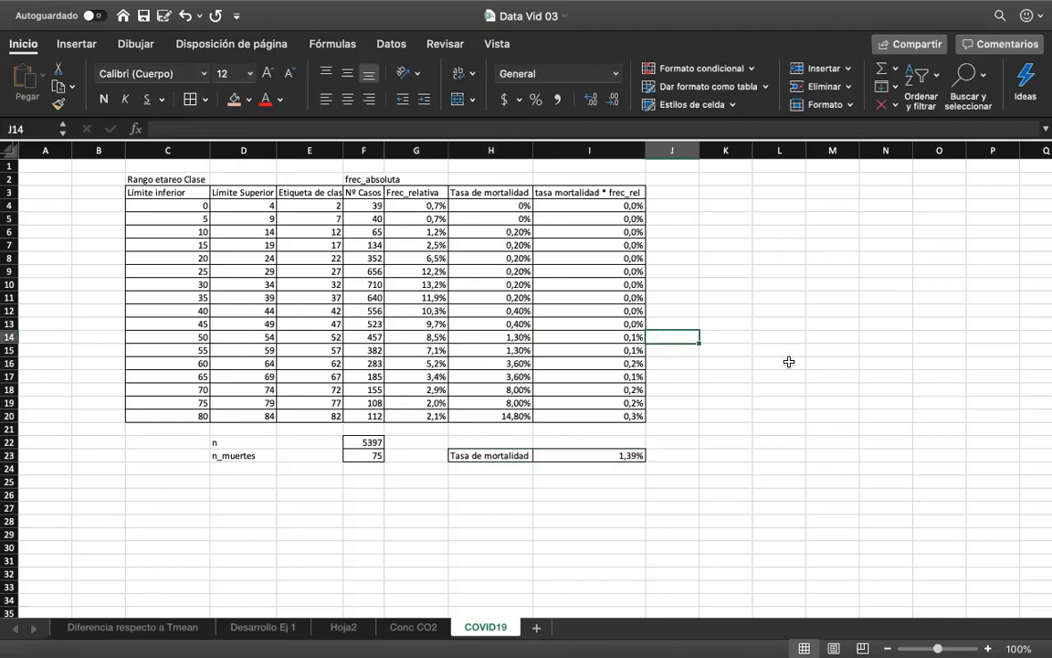
Enter the label "Promedio" in K5, beside the frequency table.
scroll(789, 362, "right", 2)
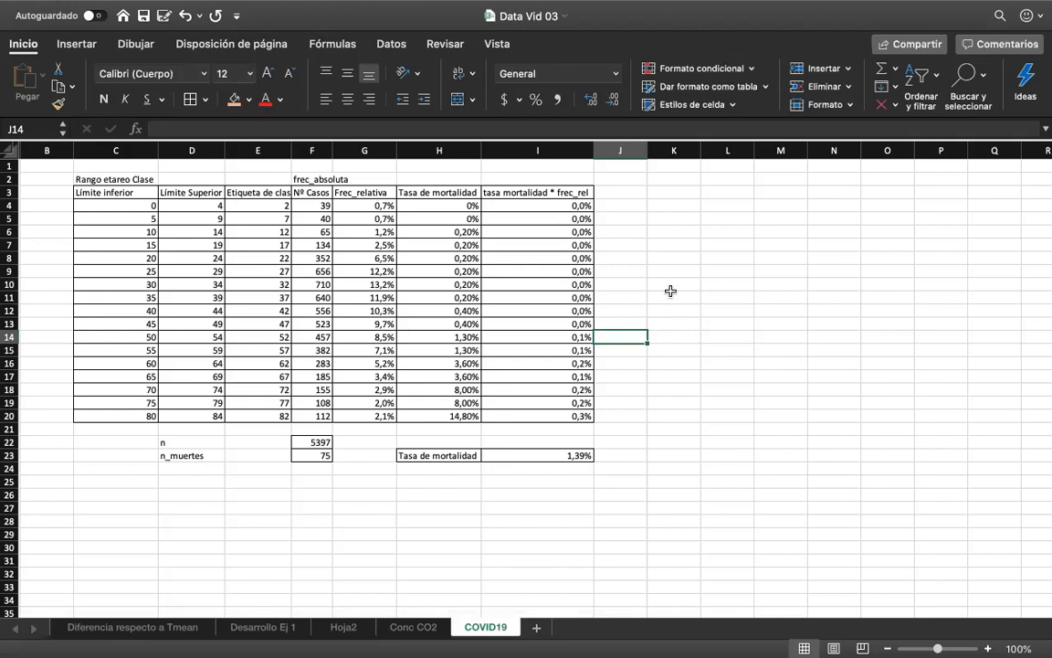
left_click(668, 214)
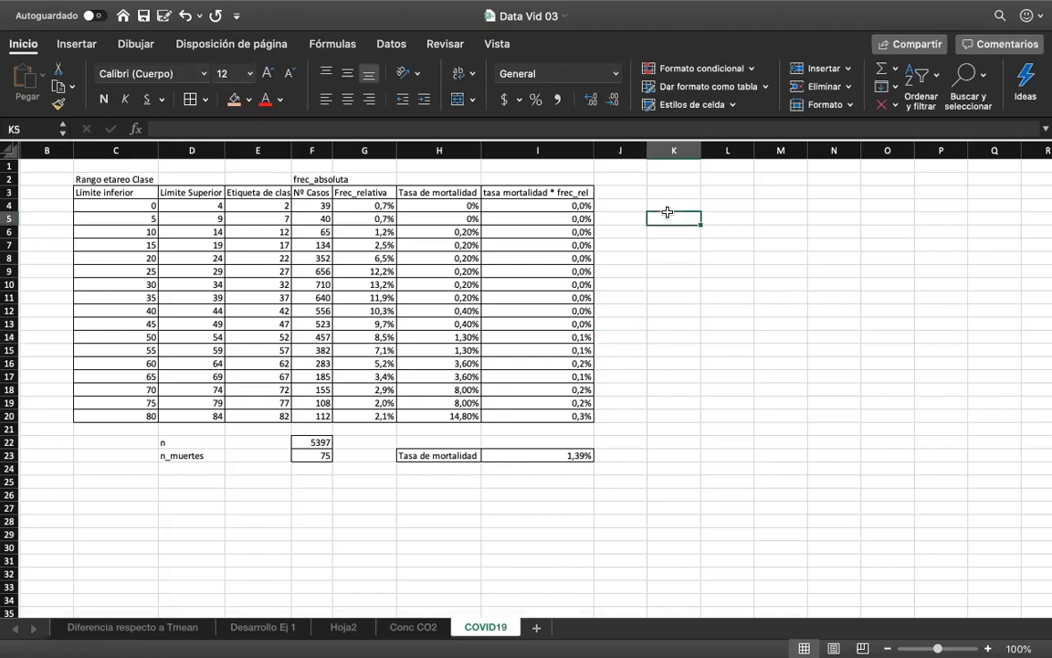
type("Promed")
key("Tab")
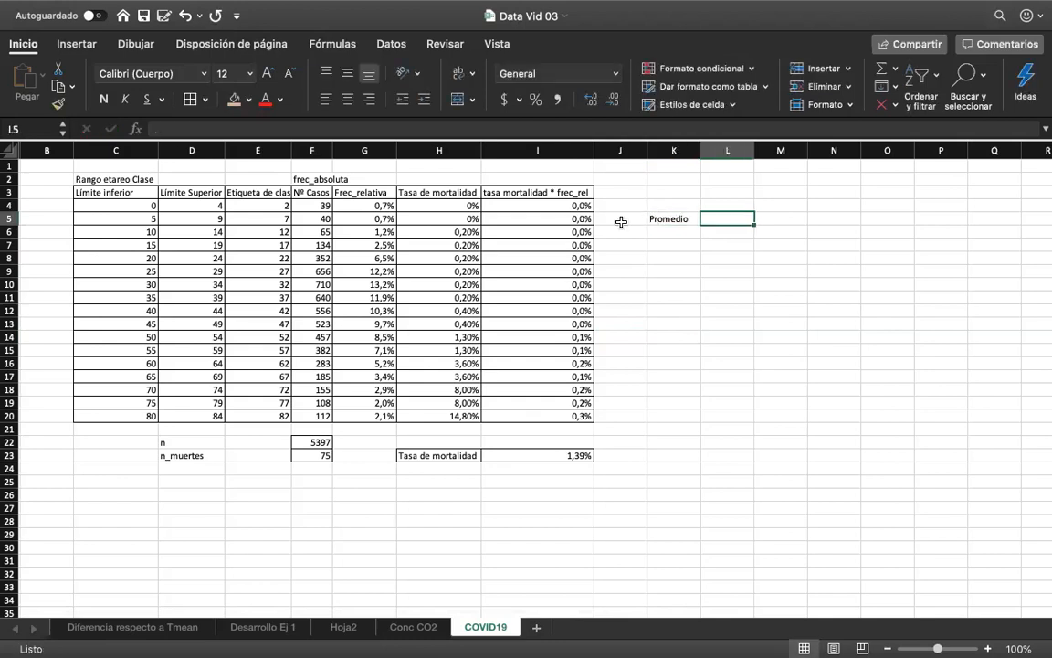
Examine the class labels in E4:E20 and the relative frequencies in G4:G20 that form the weighted average.
left_click(382, 207)
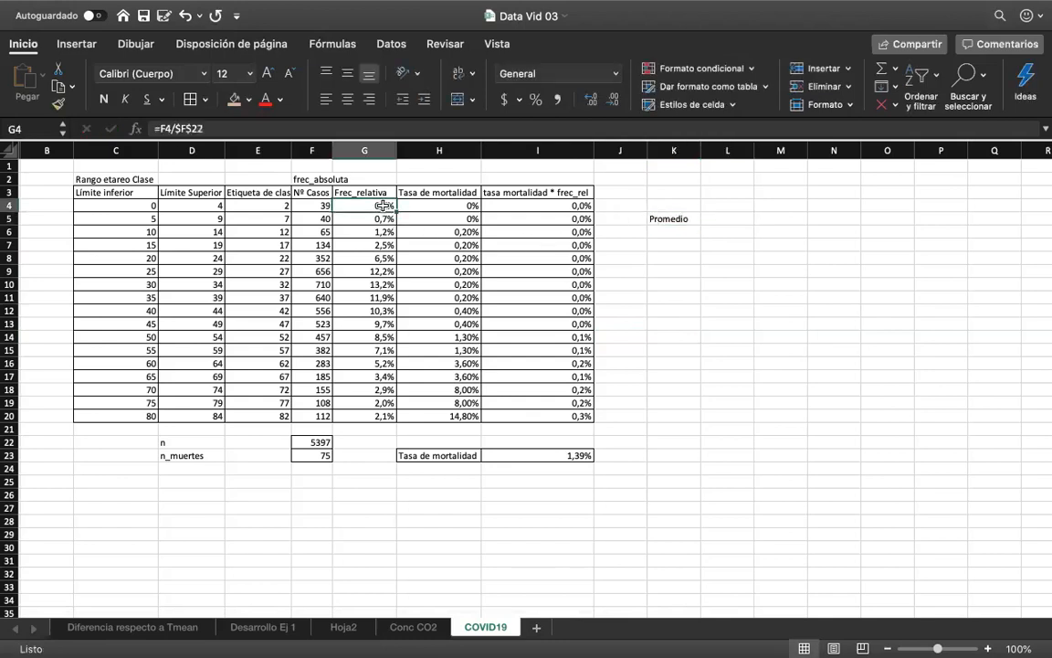
left_click(267, 203)
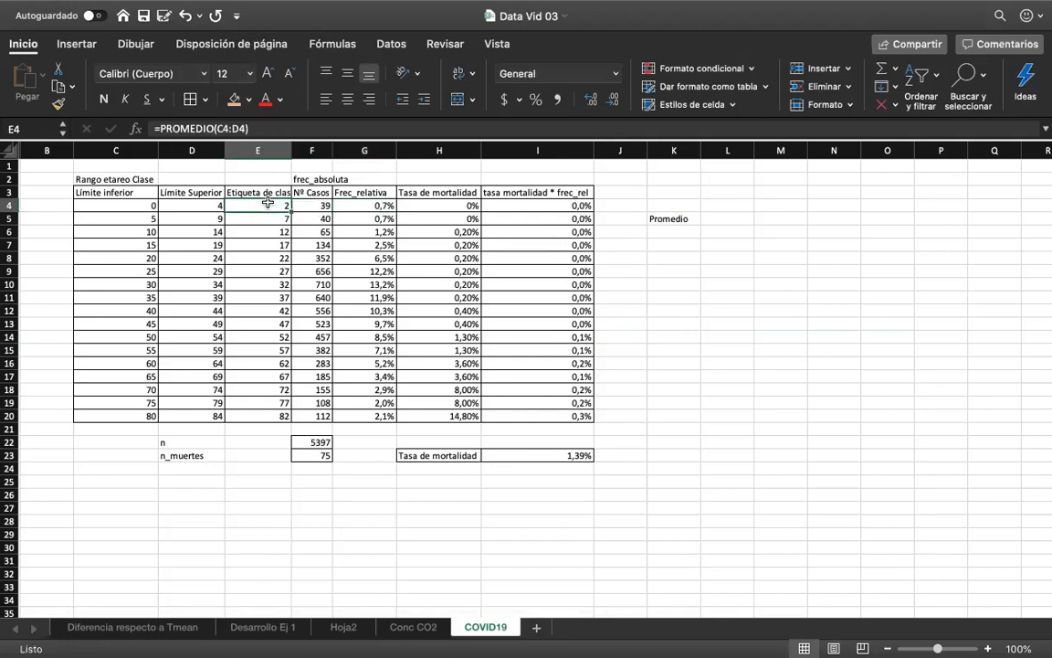
left_click(367, 216)
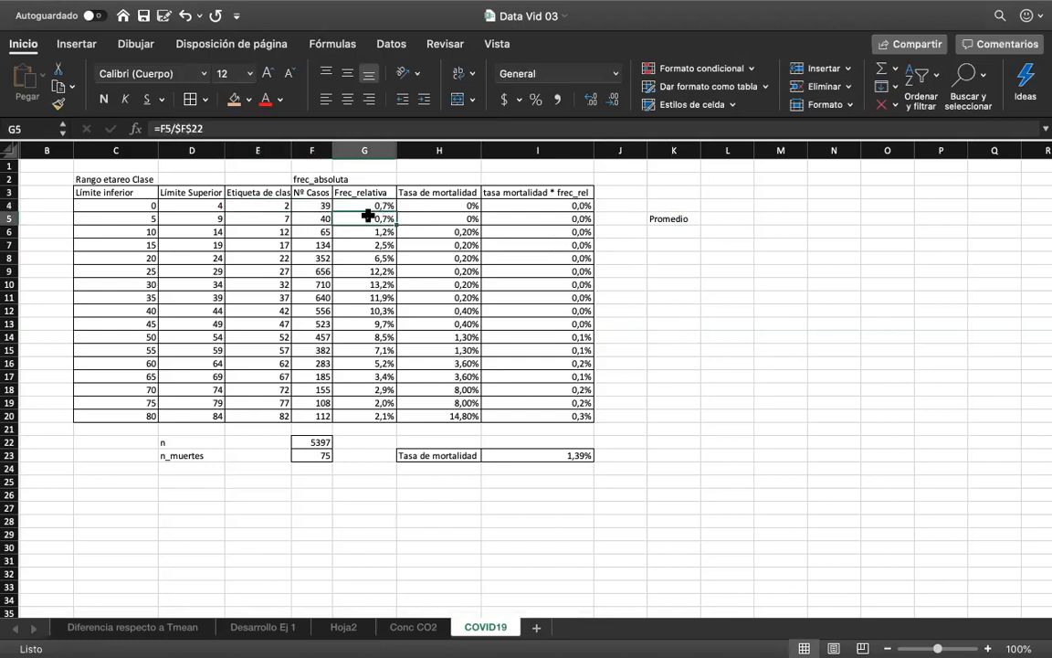
left_click(276, 221)
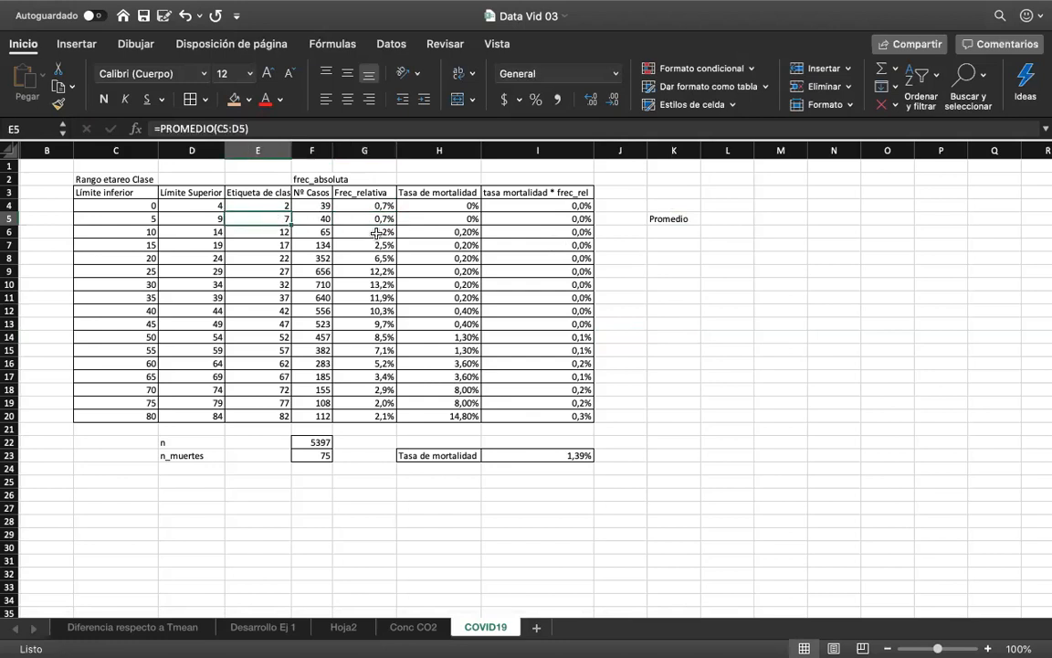
left_click(377, 234)
left_click(273, 232)
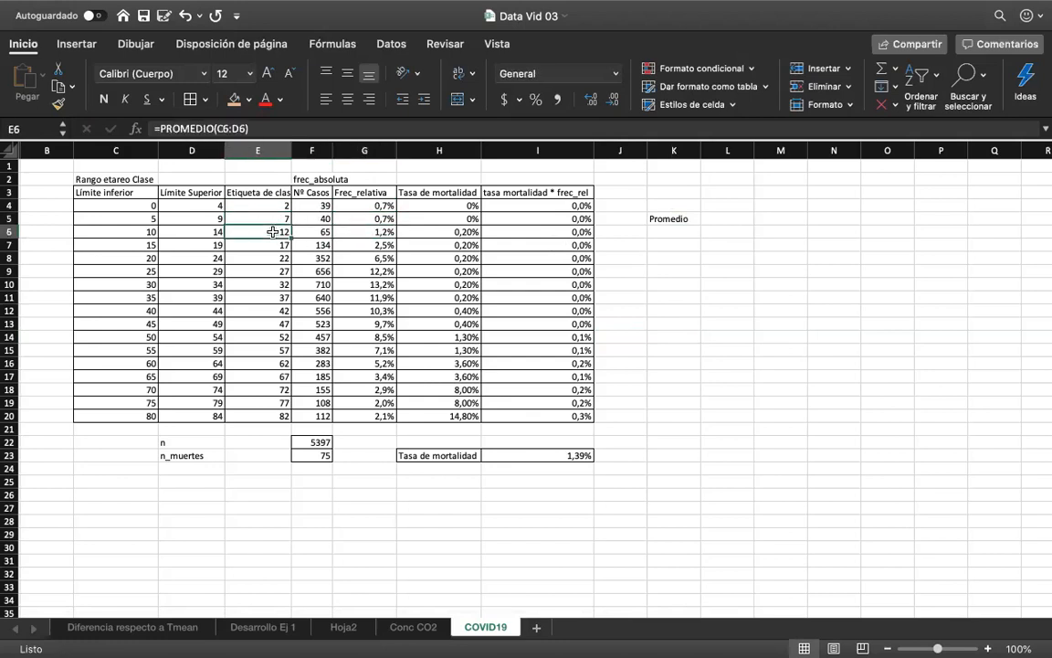
left_click(728, 218)
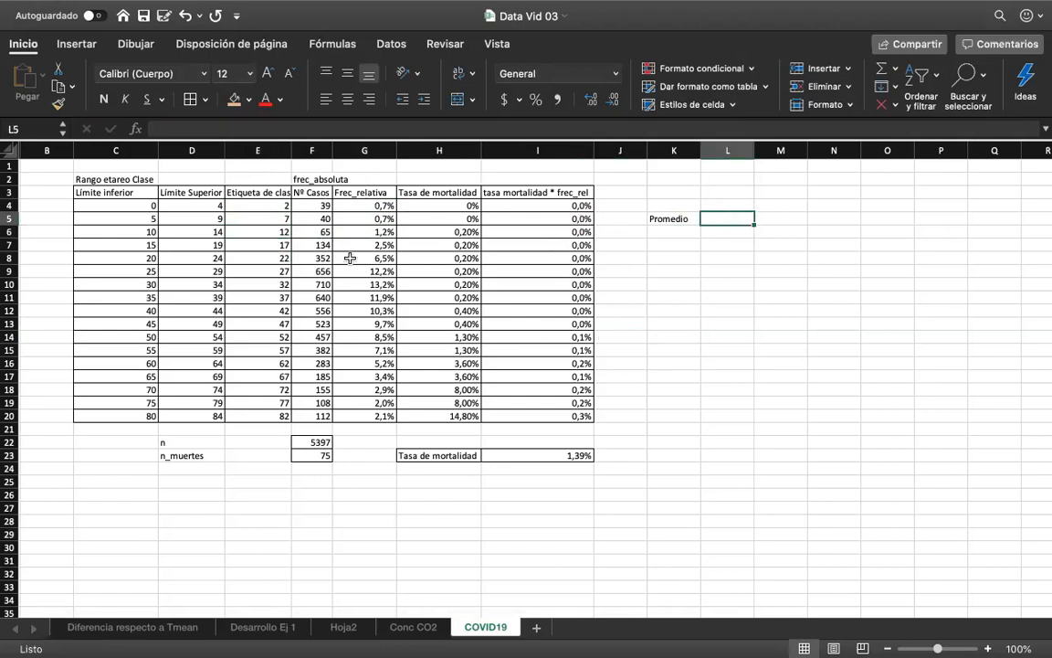
left_click(274, 207)
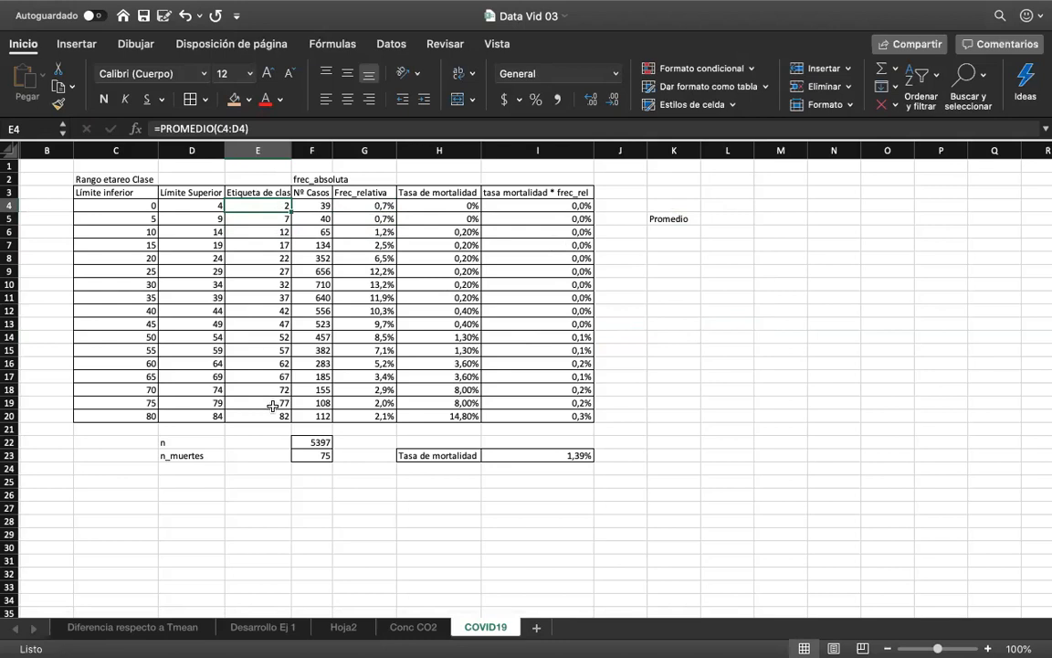
left_click(273, 413, "shift")
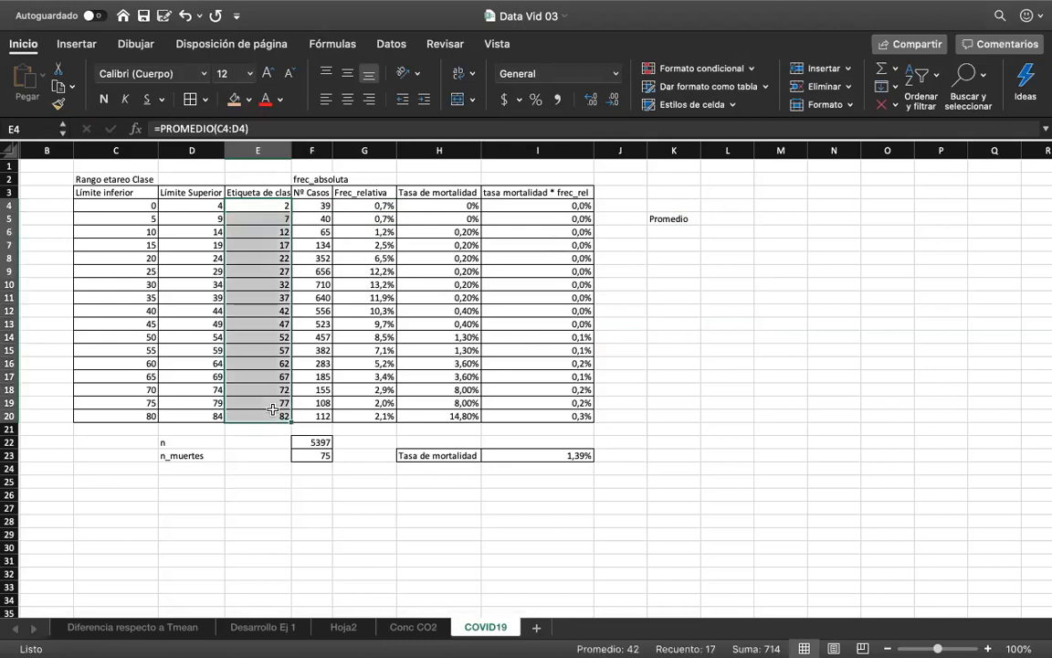
left_click(366, 205)
key("super+shift+Down")
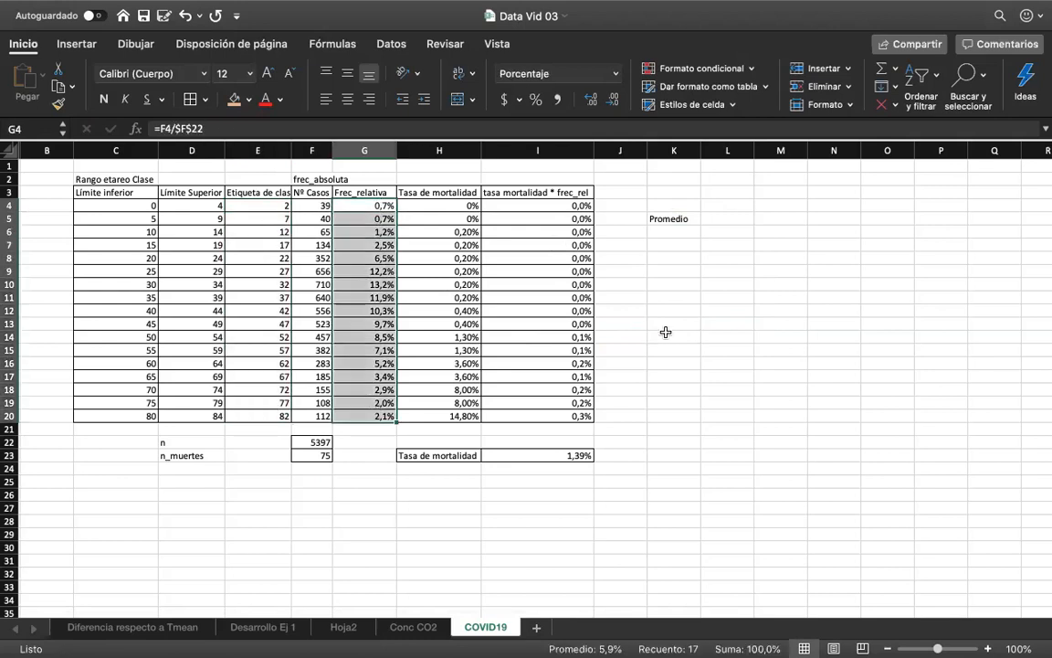
Calculate the average in L5 with =SUMAPRODUCTO(E4:E20;G4:G20) and display it without decimals.
left_click(728, 215)
type("=suma")
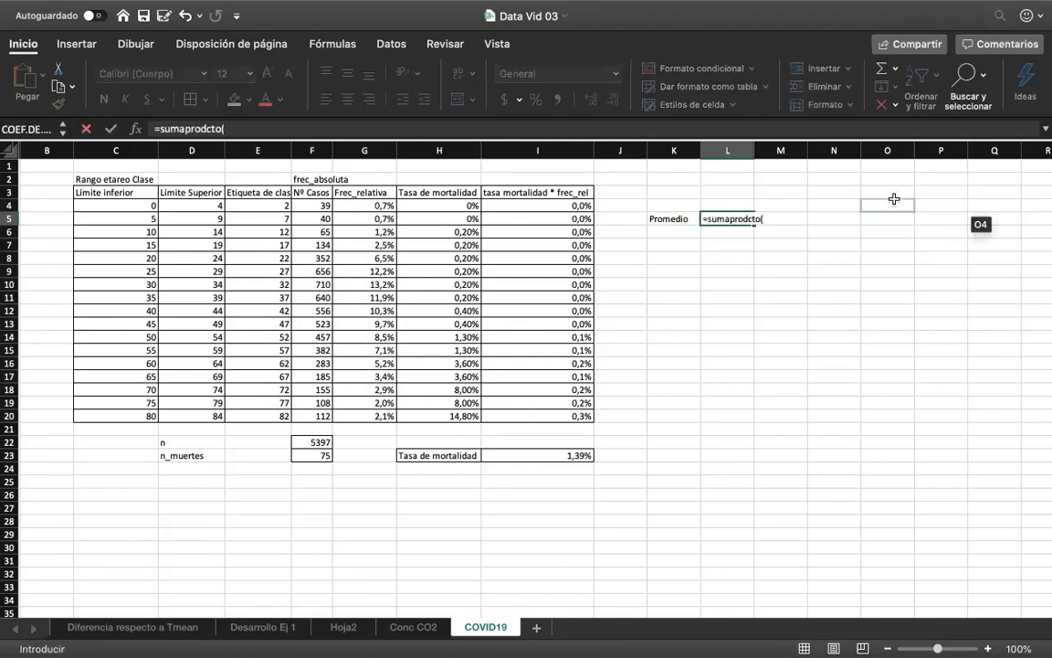
type("producto(")
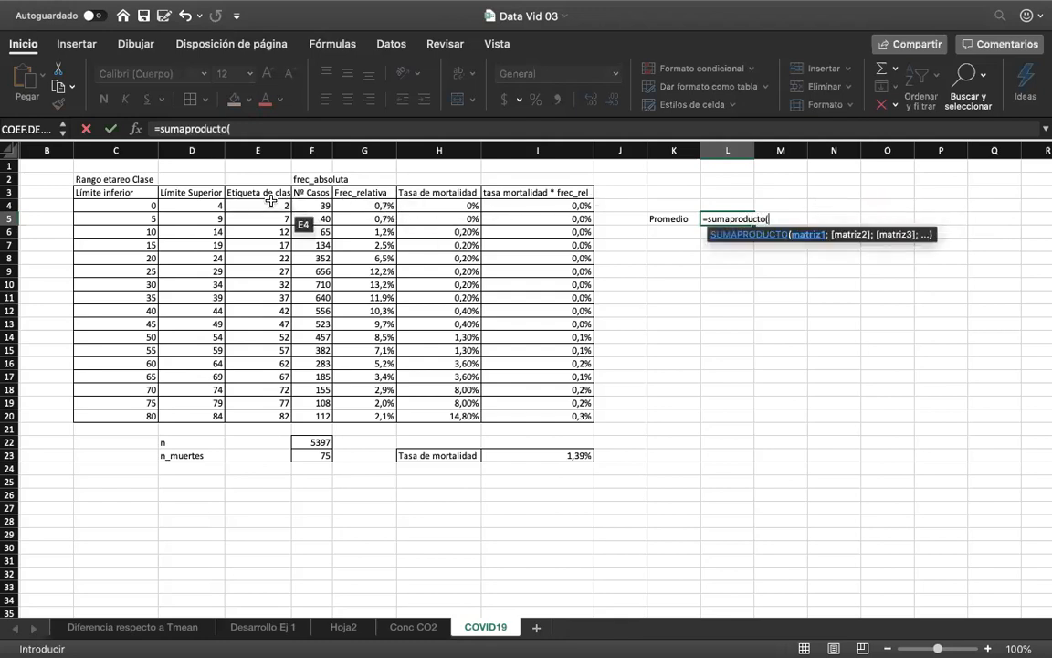
left_click_drag(258, 206, 257, 416)
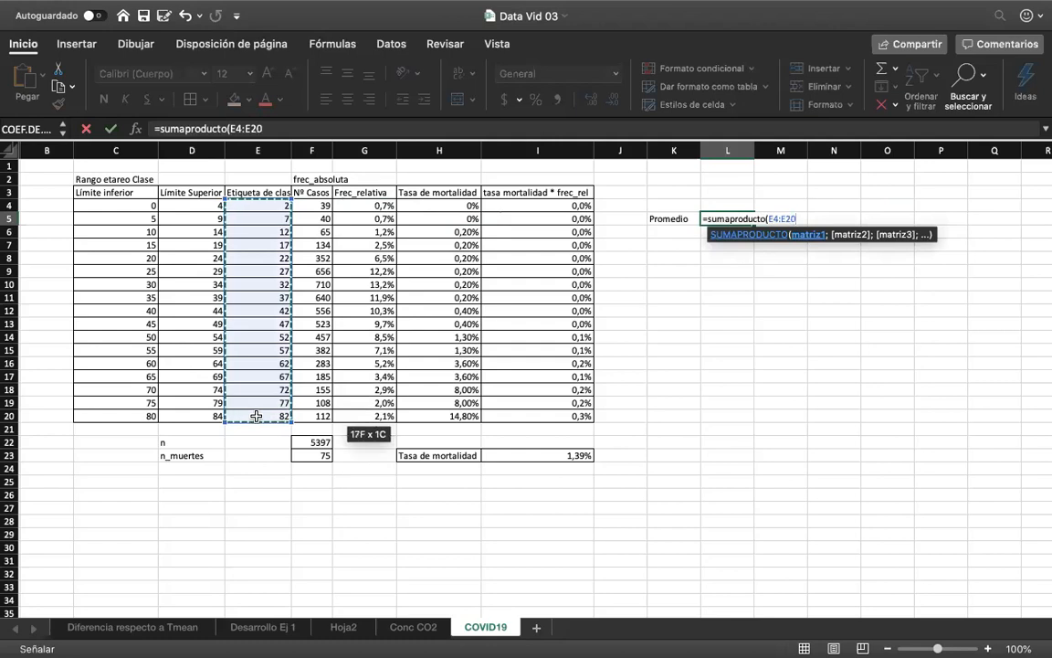
type(";")
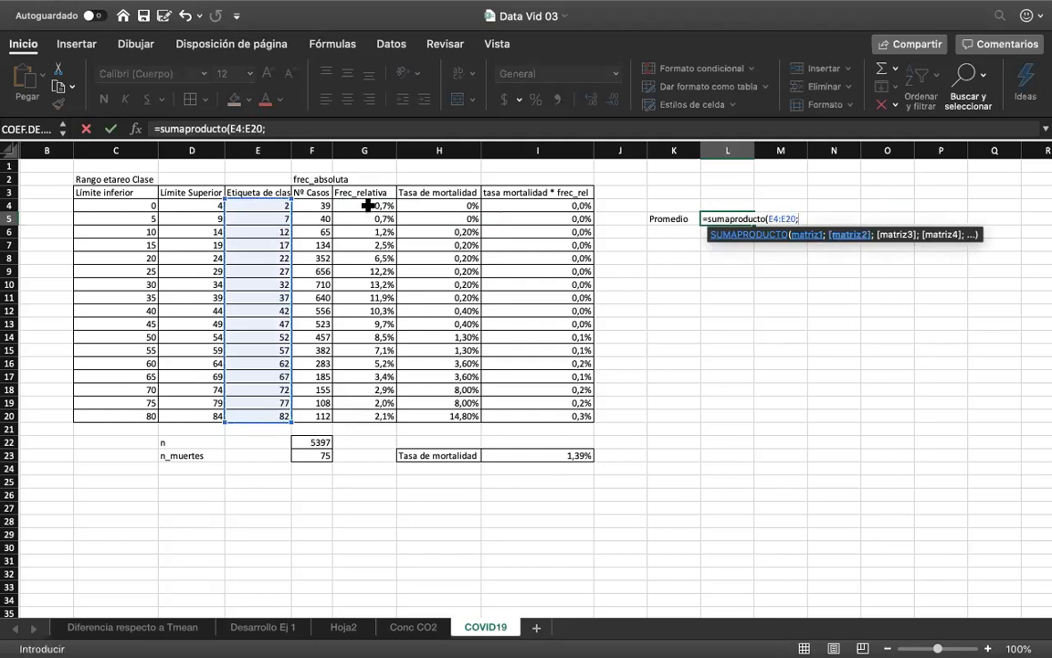
left_click_drag(365, 205, 365, 219)
left_click_drag(357, 358, 359, 420)
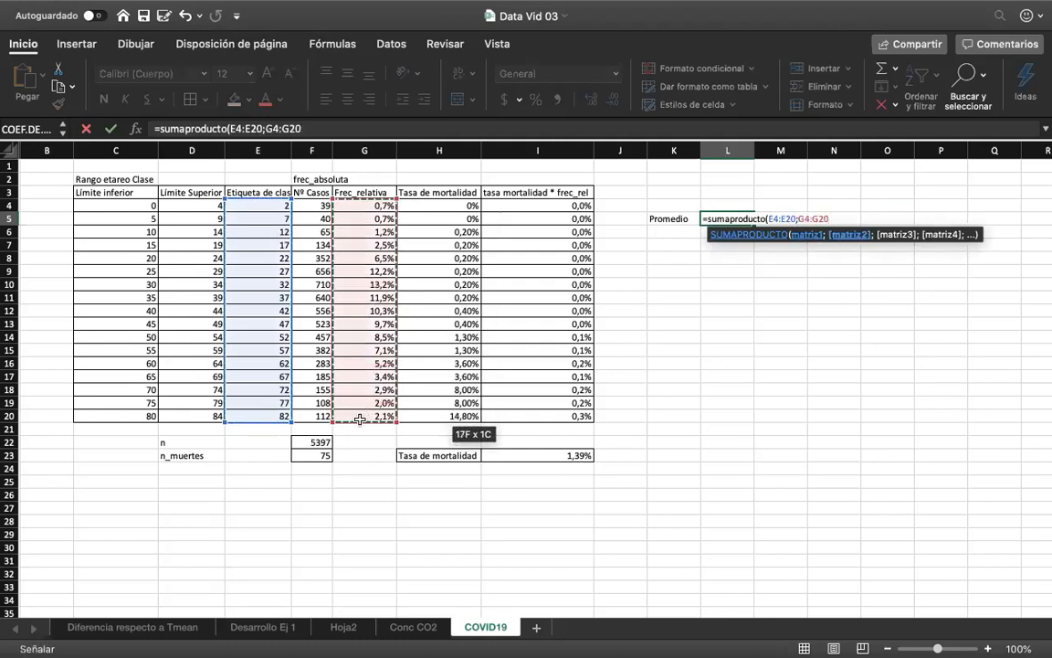
key("Return")
key("Up")
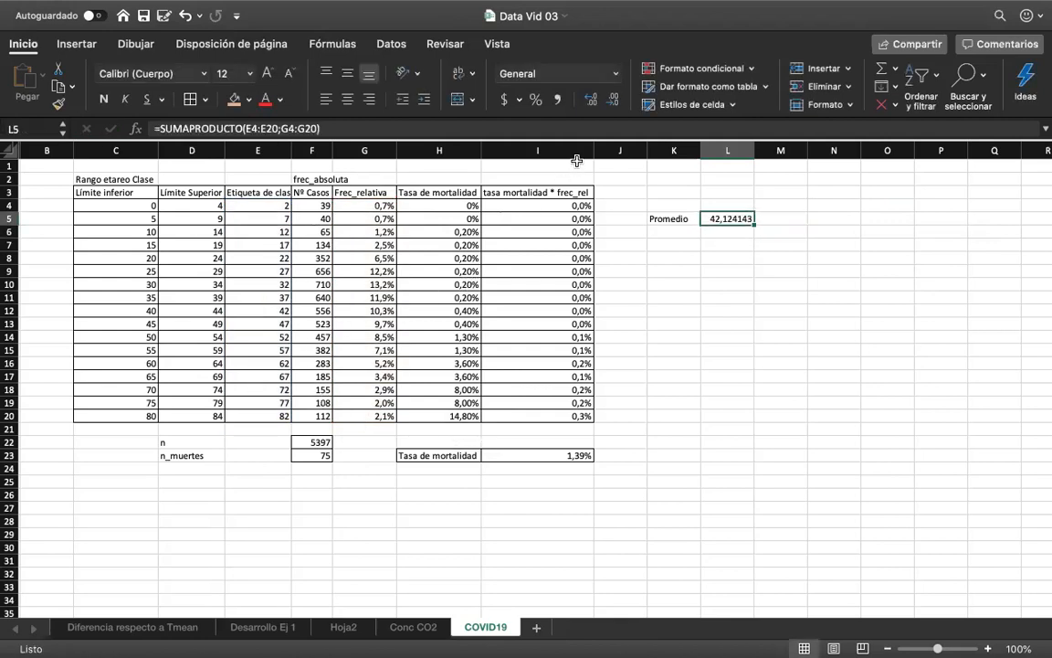
left_click(612, 103)
left_click(612, 103)
Enter the label "Mediana" in K6, below "Promedio".
left_click(676, 230)
type("Mediana")
key("Return")
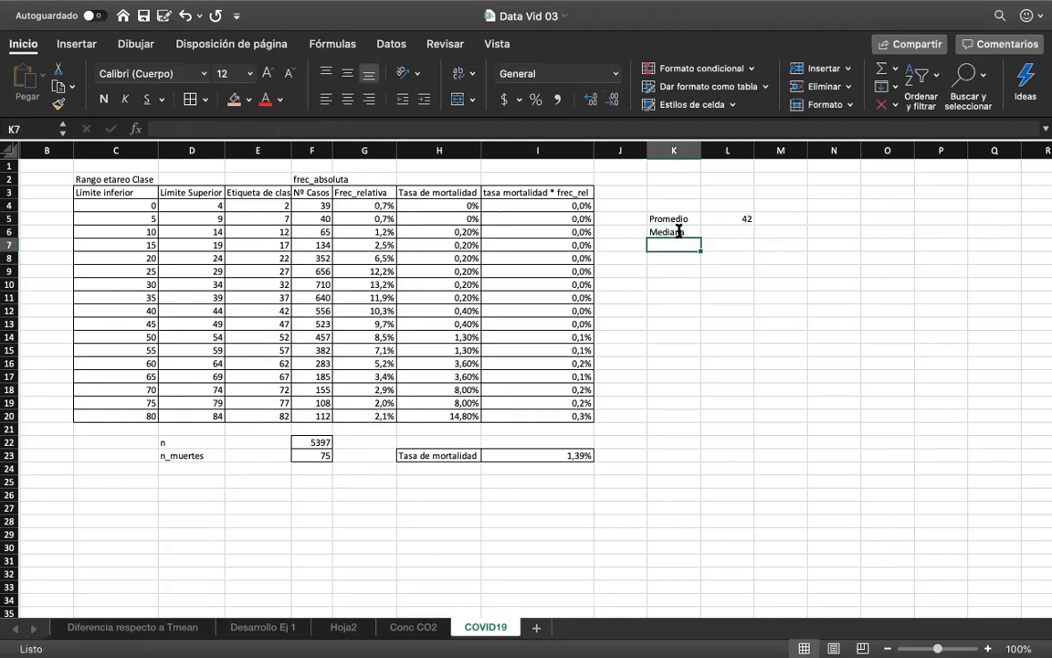
left_click(681, 334)
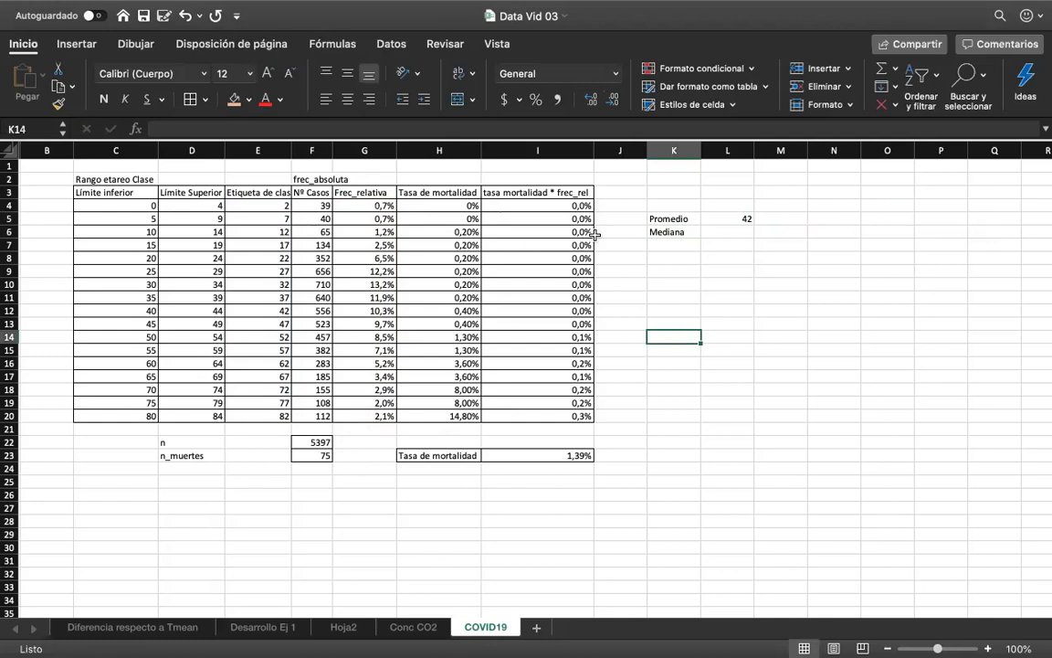
left_click(684, 236)
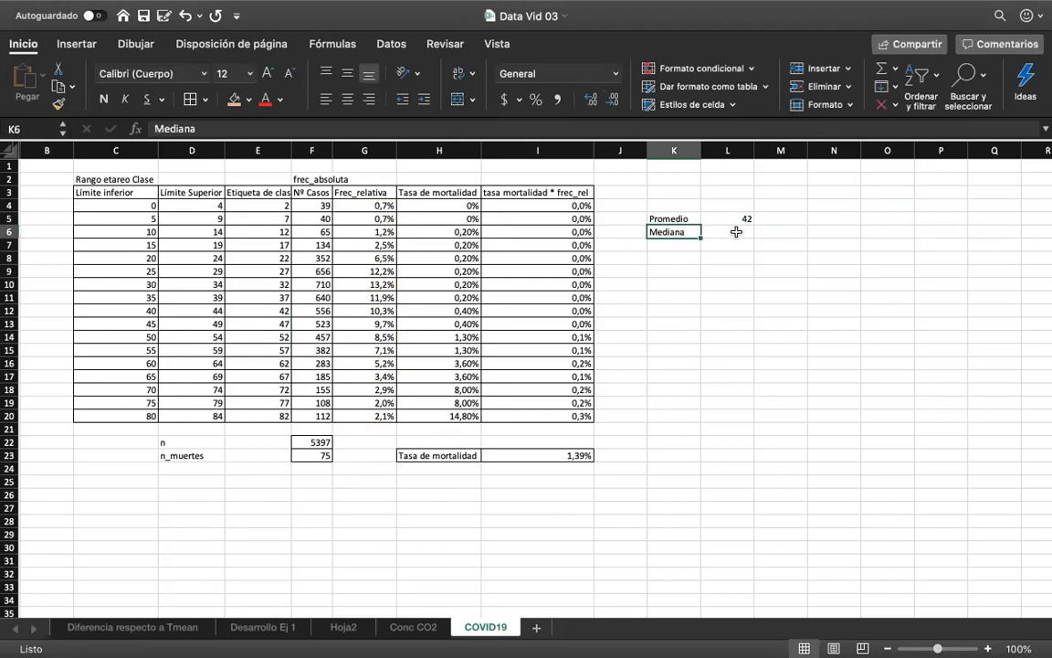
left_click(736, 232)
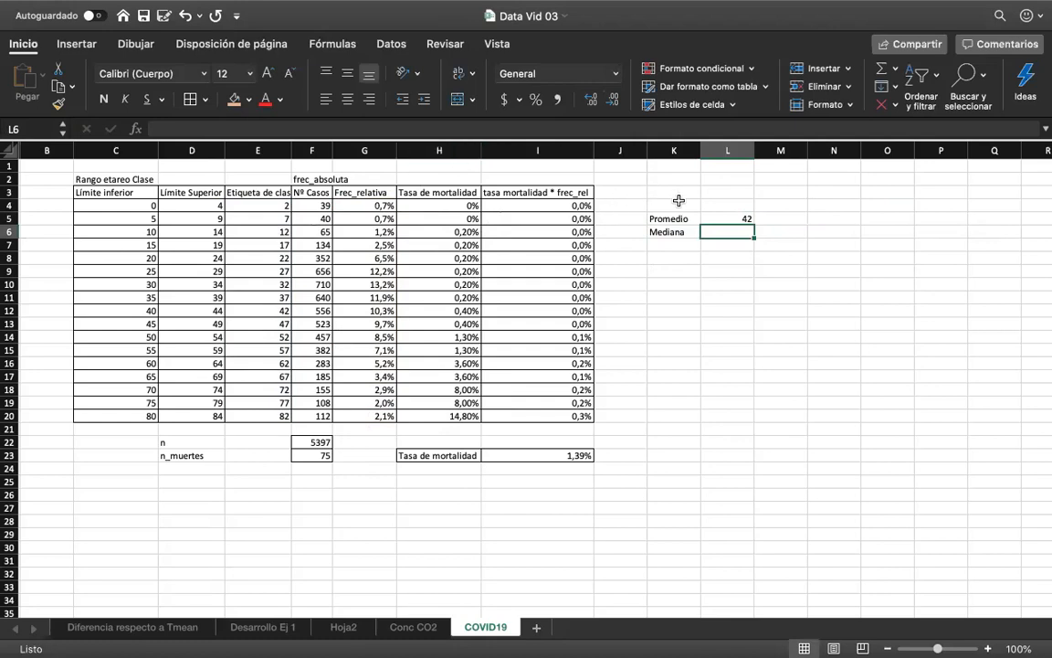
left_click_drag(651, 216, 717, 228)
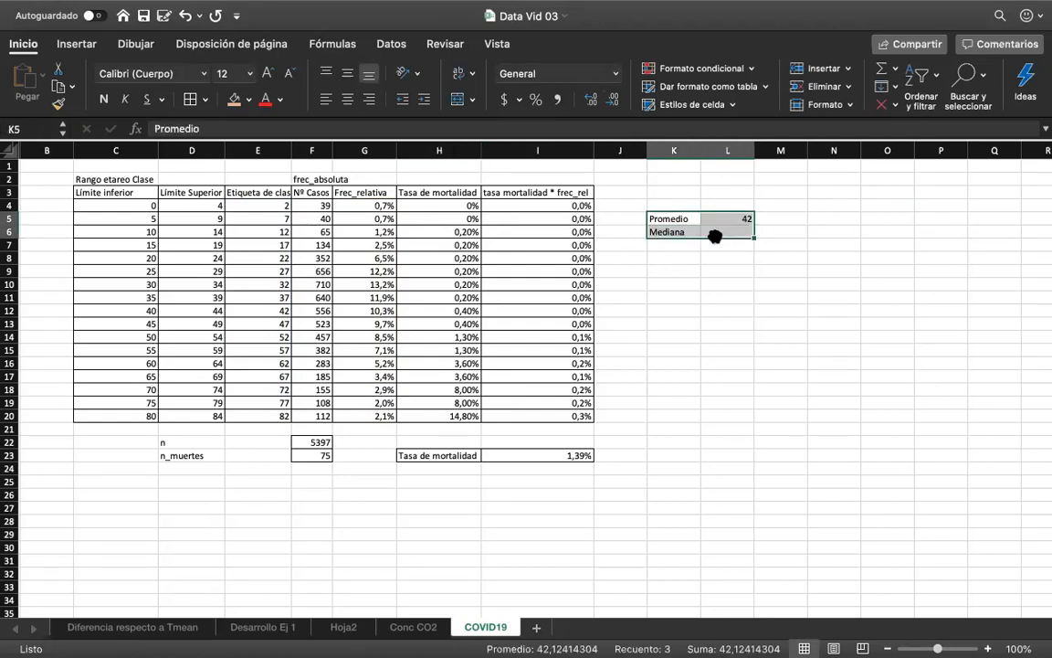
Insert a new column before "Tasa de mortalidad" and enter the heading "frec_acumulada" in H3.
left_click(425, 150)
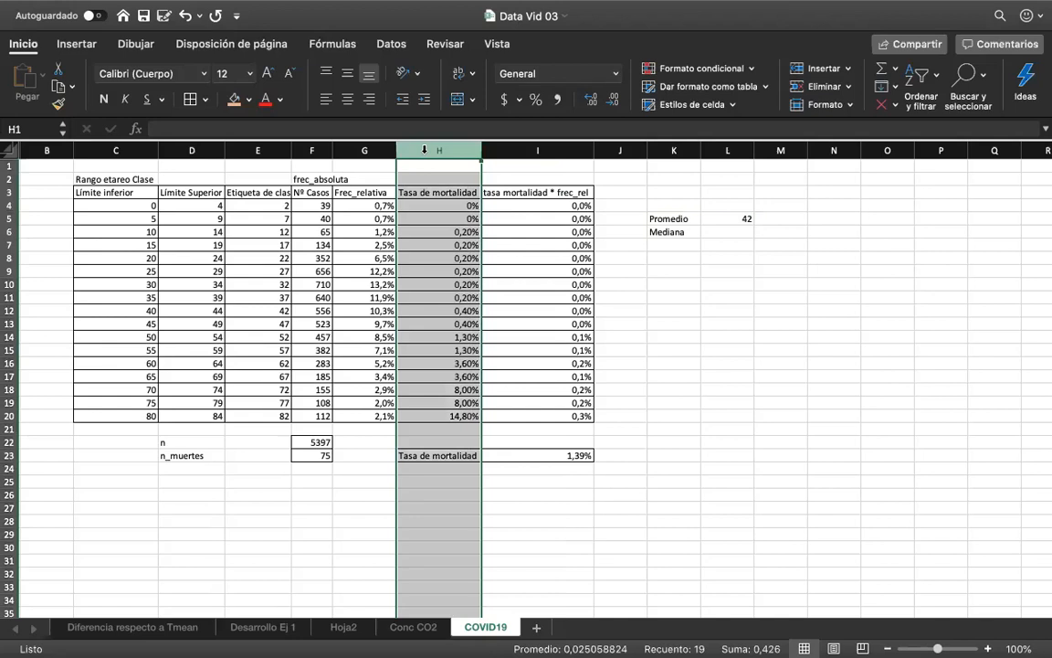
right_click(425, 149)
left_click(466, 227)
left_click(426, 187)
type("frec_acumulada")
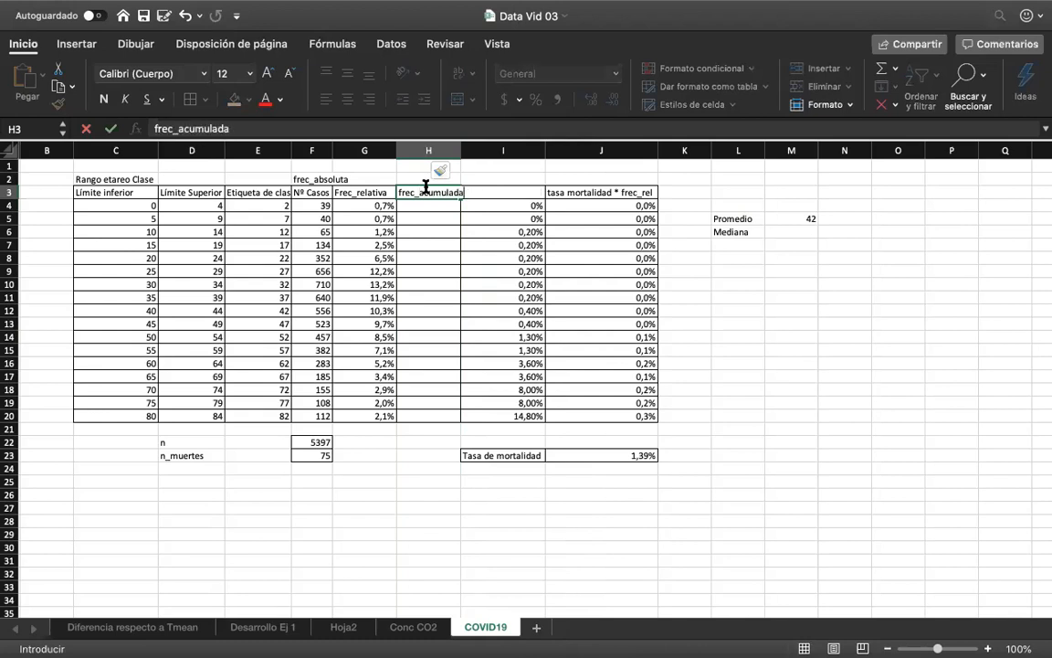
key("Return")
Start the cumulative frequency column with =G4 in H4 and =H4+G5 in H5.
type("=")
key("Left")
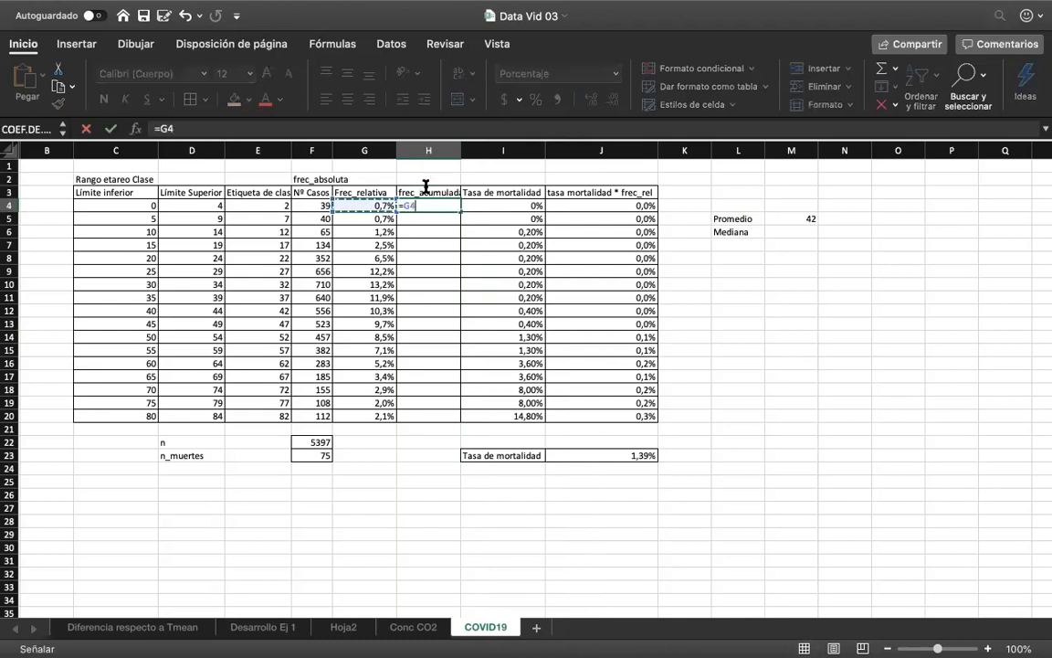
key("Return")
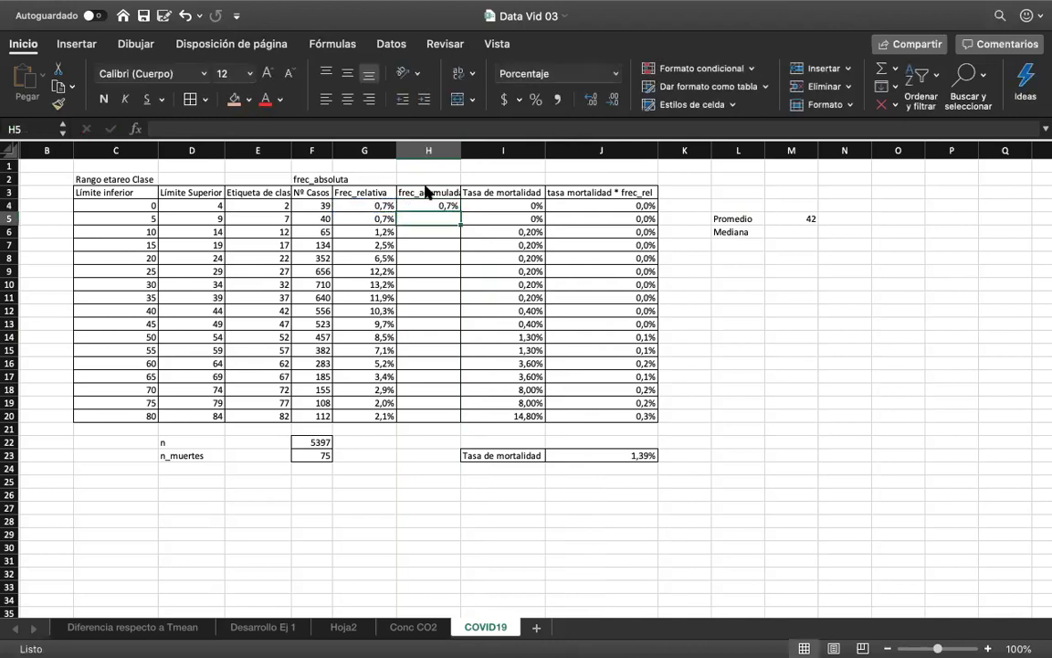
type("=")
key("Up")
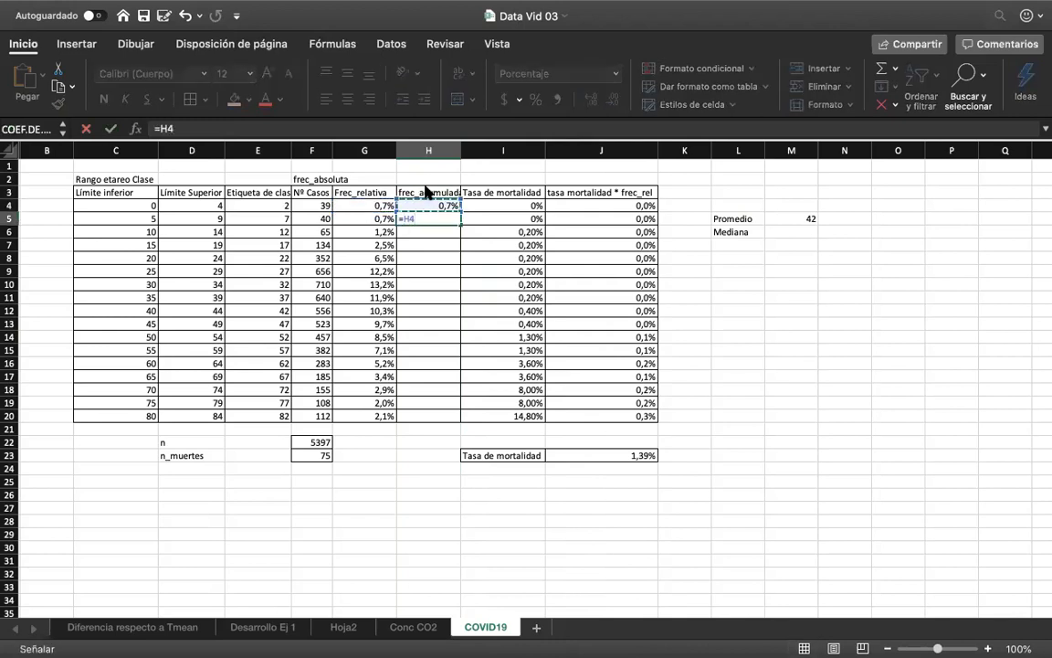
type("+")
key("Left")
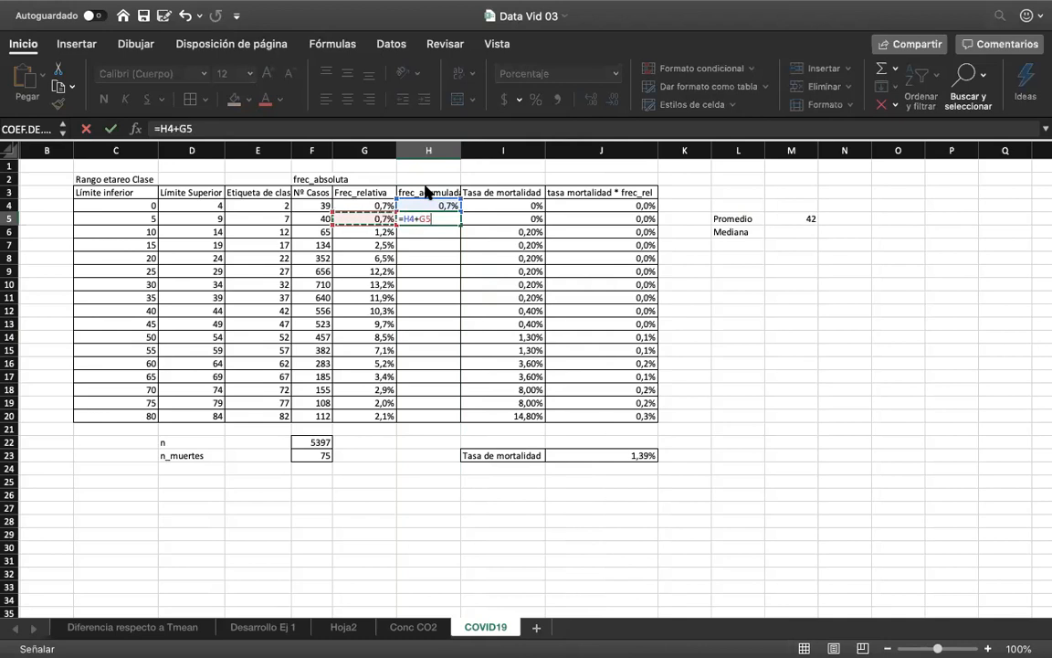
key("Return")
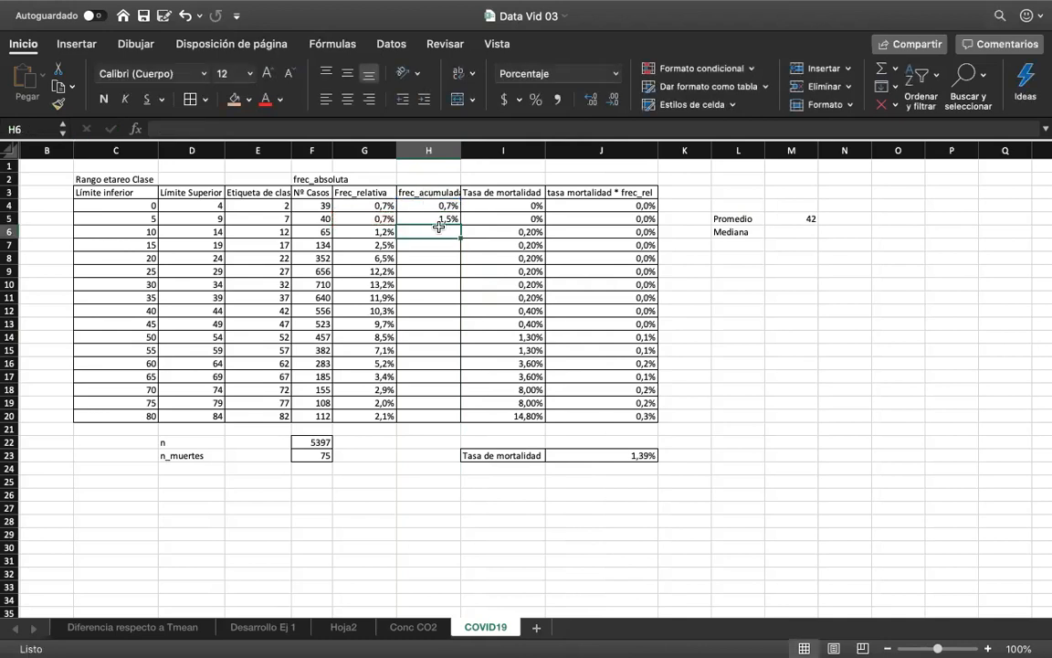
Fill the cumulative frequency formula from H5 down to H20.
left_click(441, 220)
left_click_drag(459, 233, 435, 416)
left_click(435, 416)
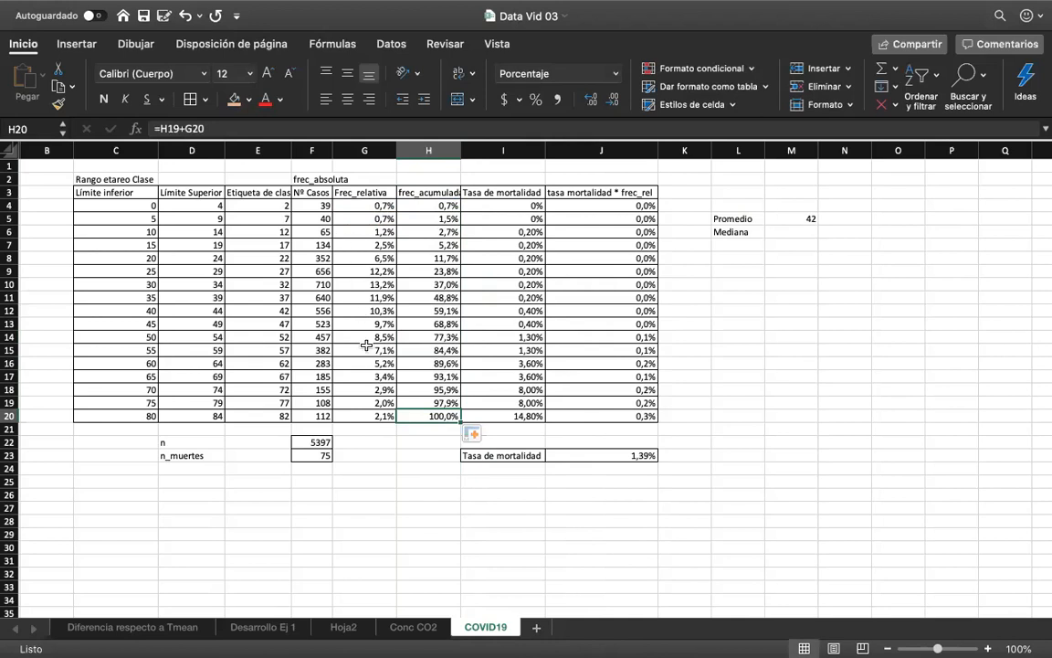
Insert a scatter chart with straight lines and markers from E3:E20 and H3:H20, and move it clear of the cumulative frequency column.
scroll(385, 411, "down", 2)
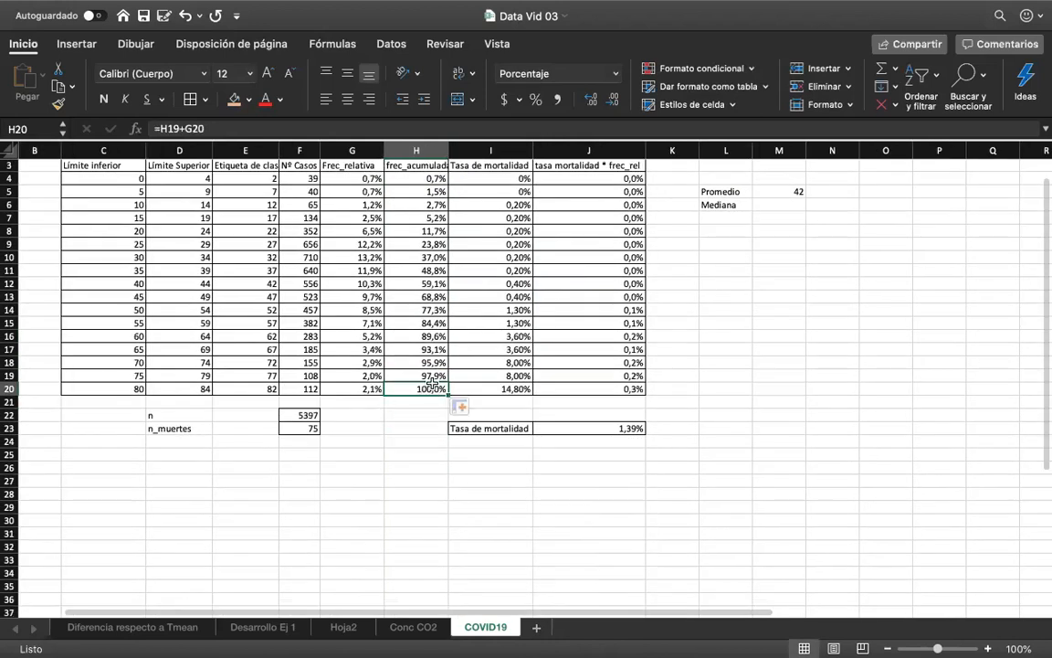
scroll(433, 384, "up", 2)
left_click_drag(242, 189, 263, 414)
left_click_drag(408, 184, 402, 412)
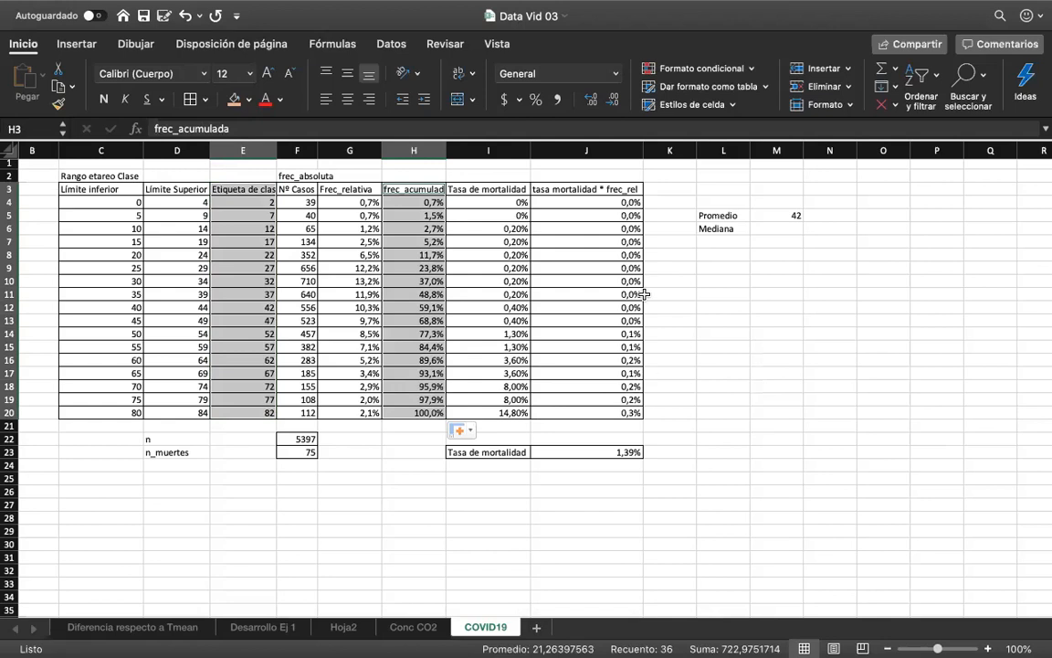
left_click(78, 46)
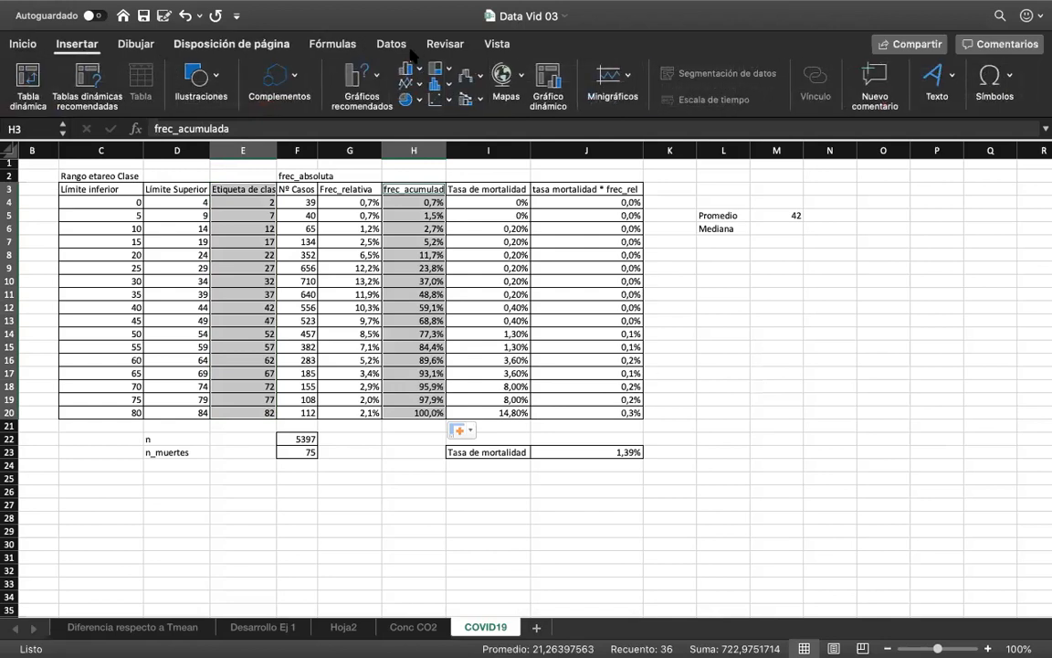
left_click(437, 98)
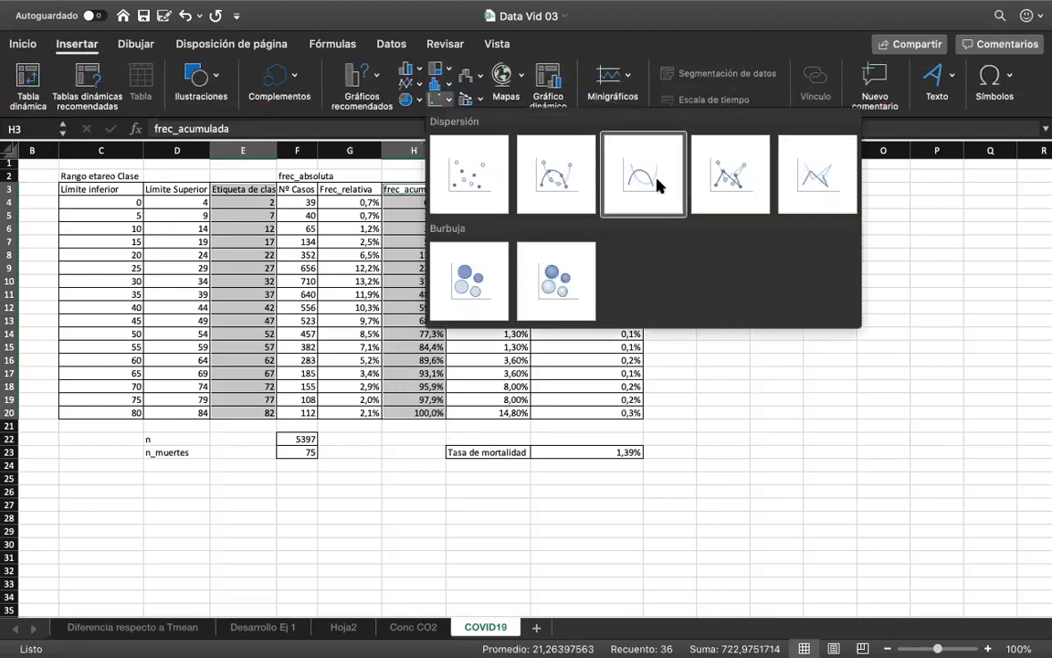
left_click(714, 174)
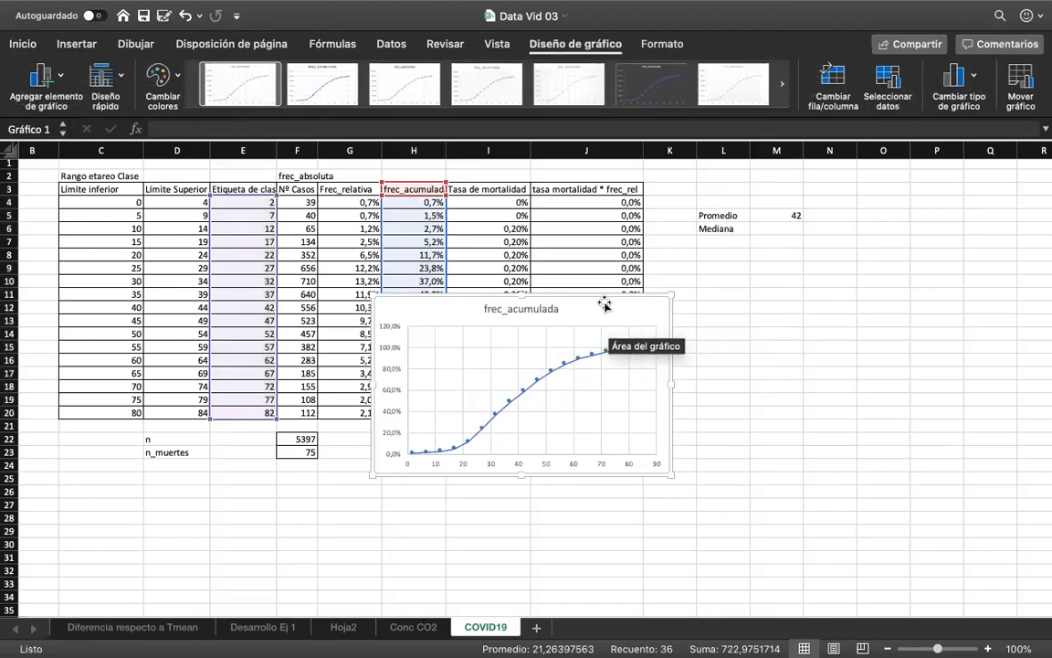
left_click_drag(605, 300, 715, 277)
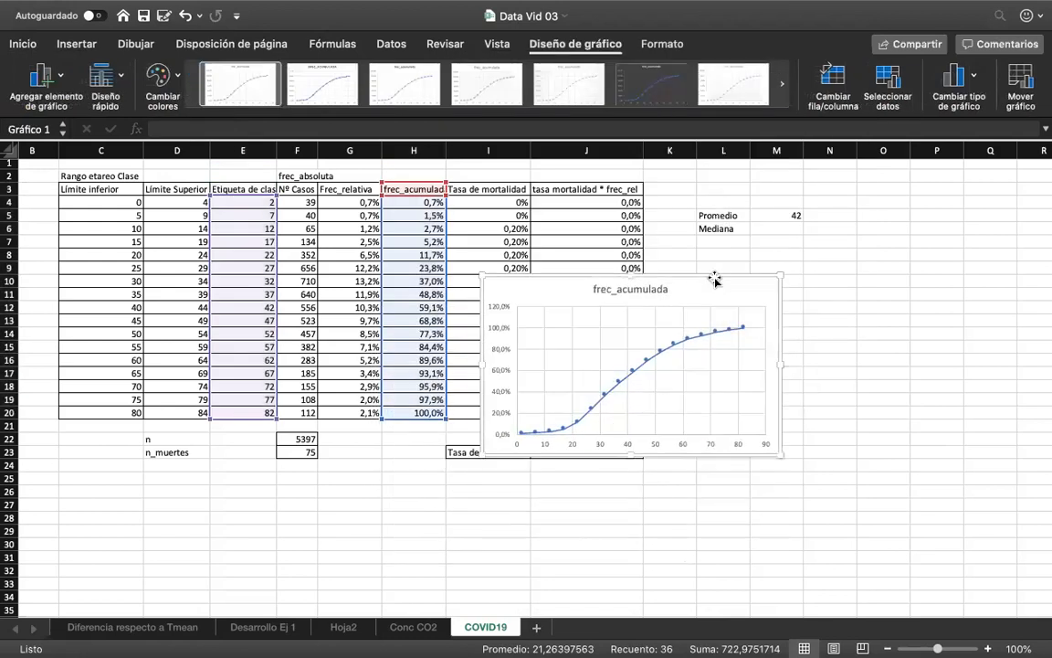
scroll(715, 277, "up", 5)
scroll(715, 277, "up", 5)
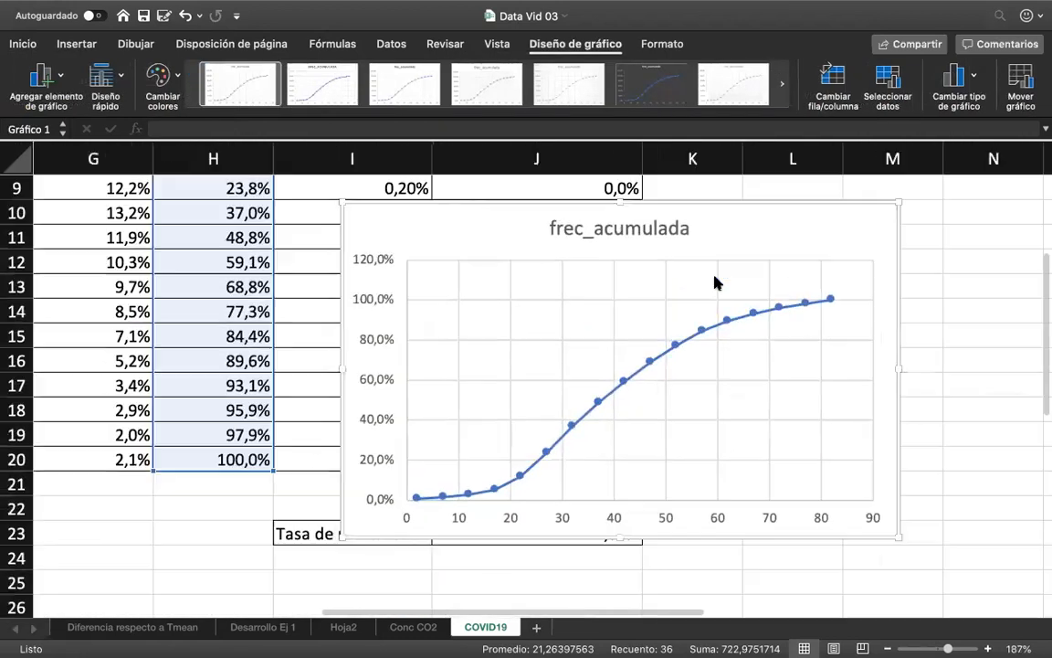
Draw a straight horizontal line about 2.56" long across the cumulative frequency chart, from the vertical axis at roughly 50%.
scroll(705, 429, "down", 2)
scroll(704, 429, "right", 1)
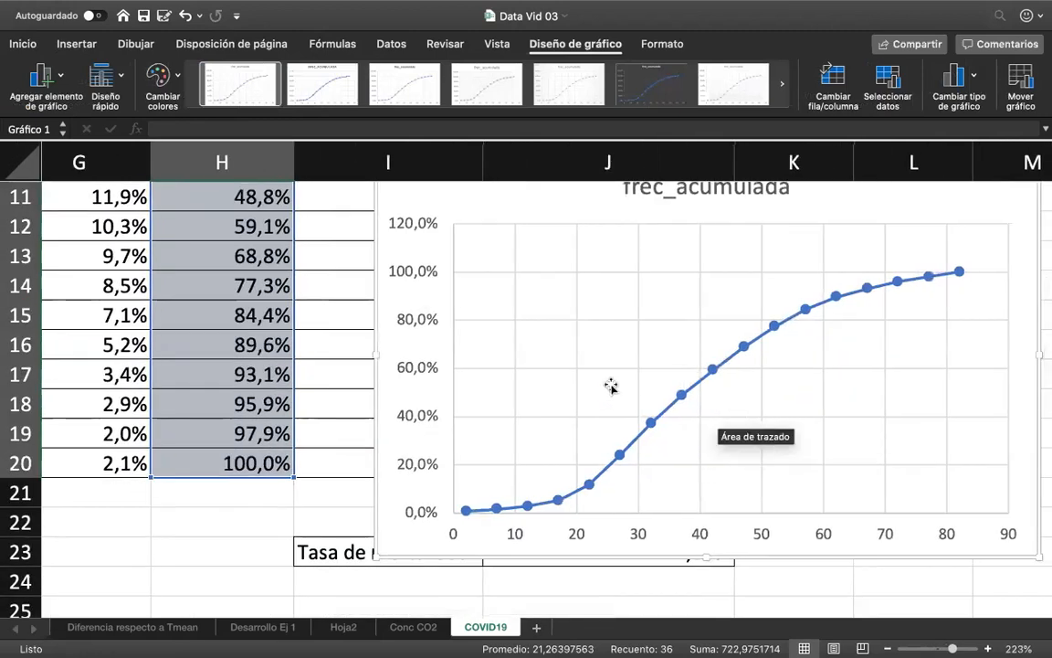
left_click(585, 359)
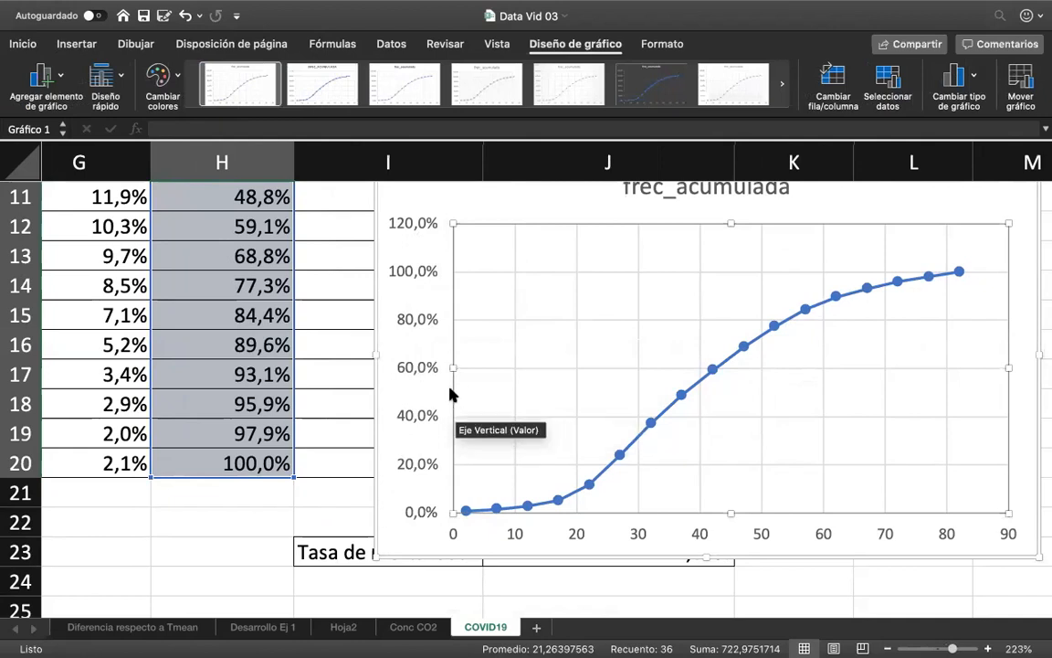
left_click(79, 46)
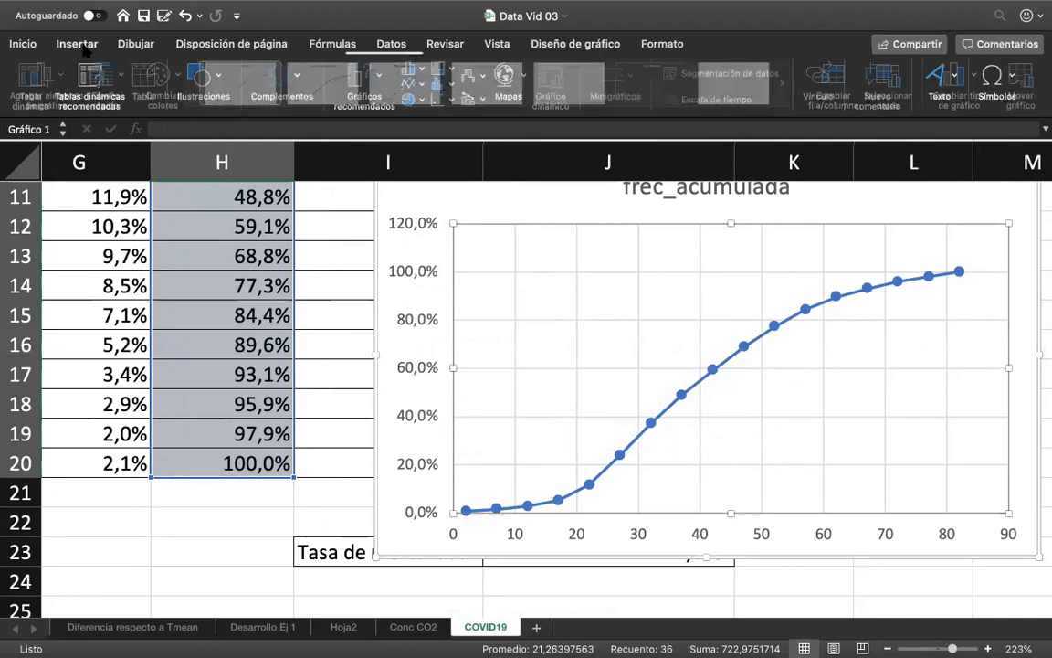
left_click(205, 73)
left_click(148, 147)
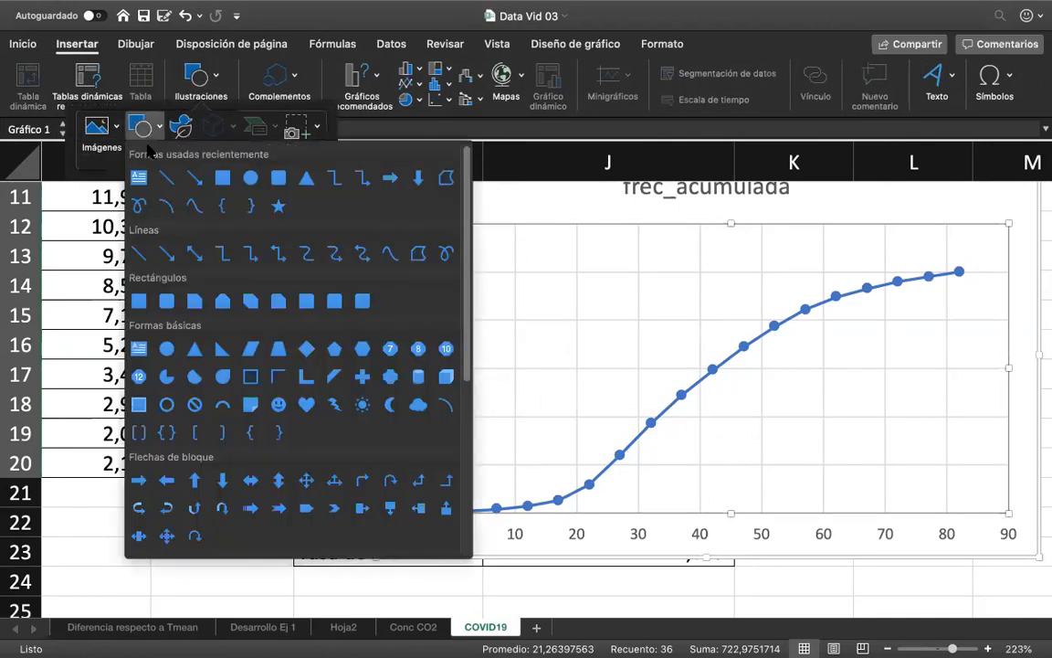
left_click(166, 177)
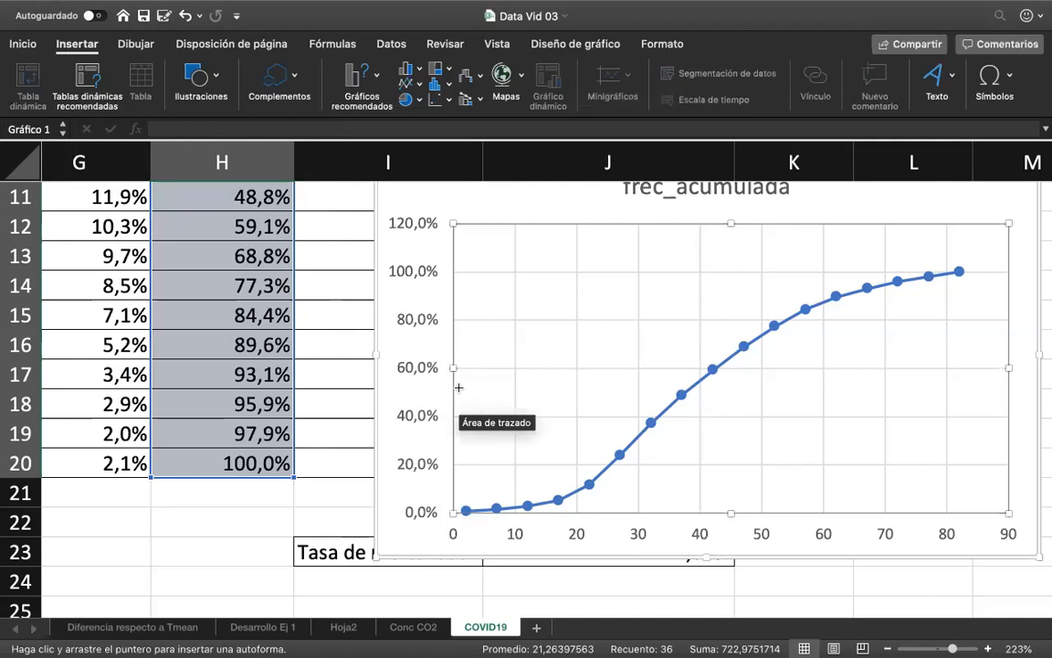
left_click_drag(453, 393, 791, 399)
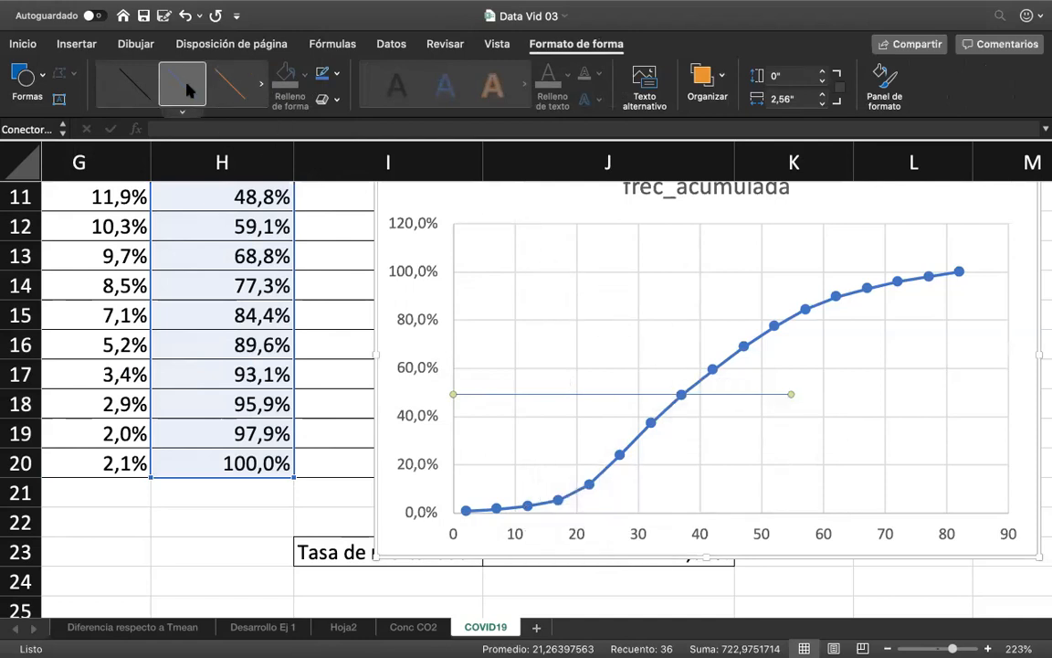
Draw a vertical line about 1.3" high through the curve's point at age 37, reaching down to the horizontal axis.
left_click(46, 80)
left_click(47, 117)
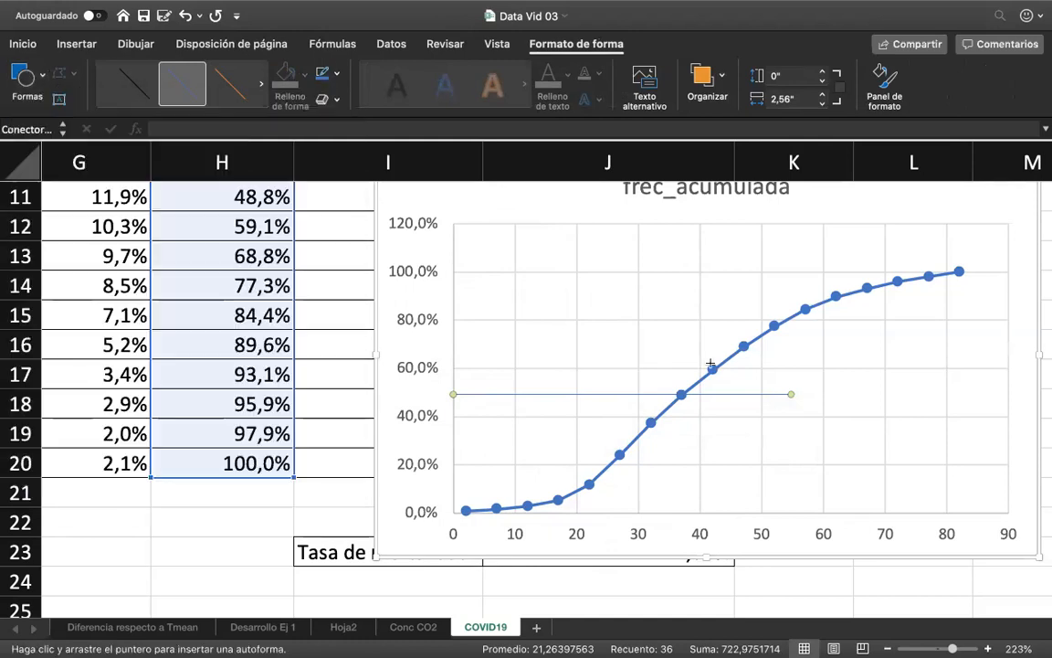
left_click_drag(682, 347, 682, 517)
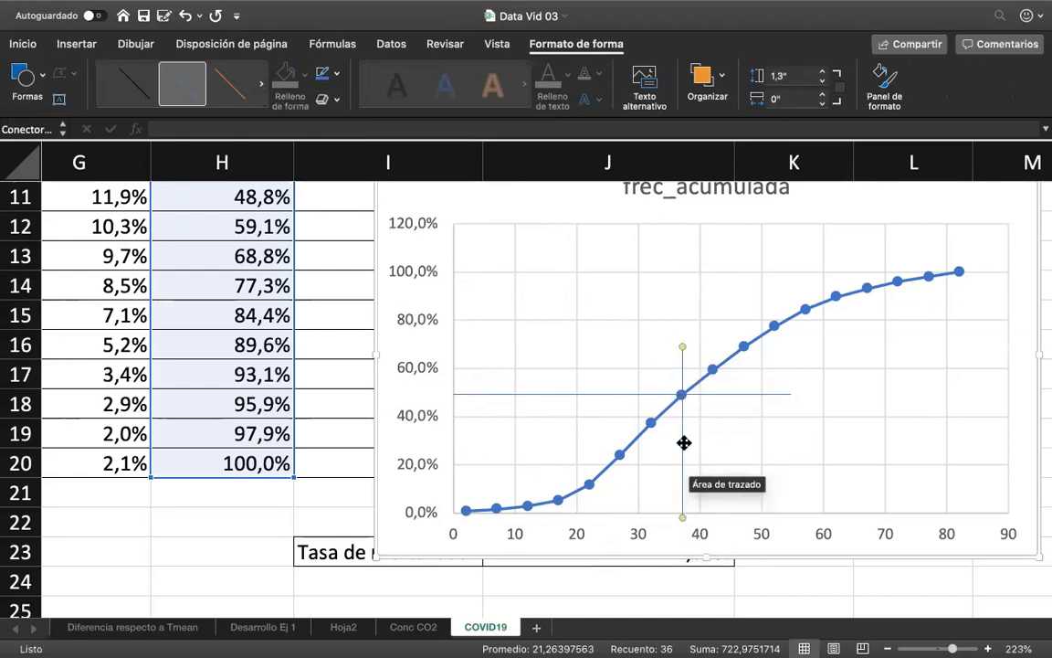
left_click_drag(682, 443, 681, 441)
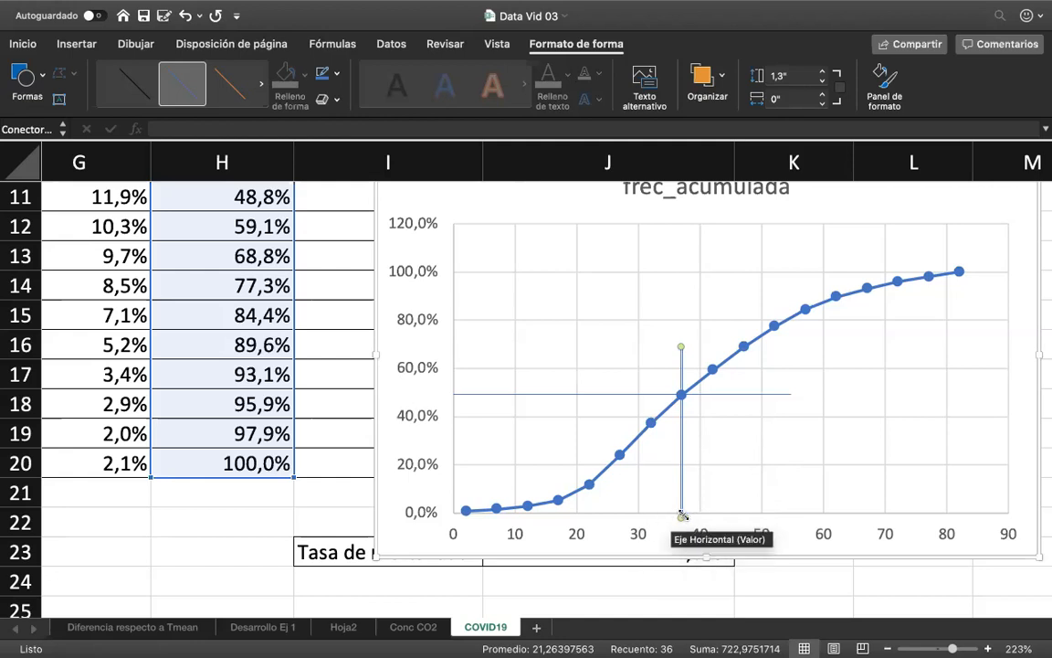
Examine where the two lines cross the cumulative frequency curve and compare that age with the Promedio formula in M5.
scroll(648, 425, "down", 5)
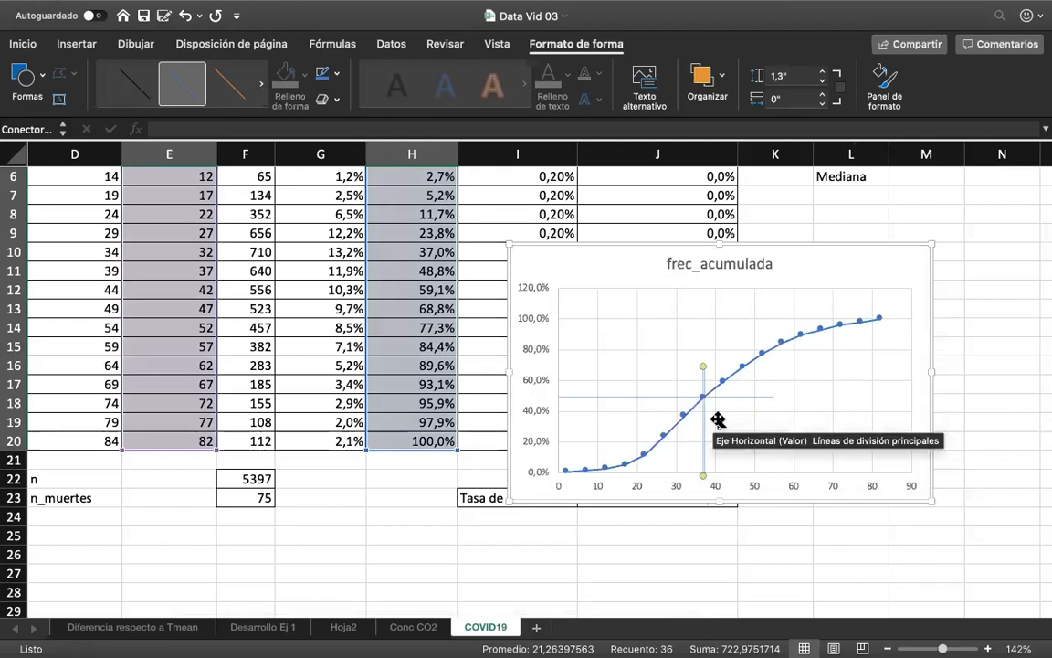
scroll(789, 372, "up", 1)
scroll(788, 372, "down", 2)
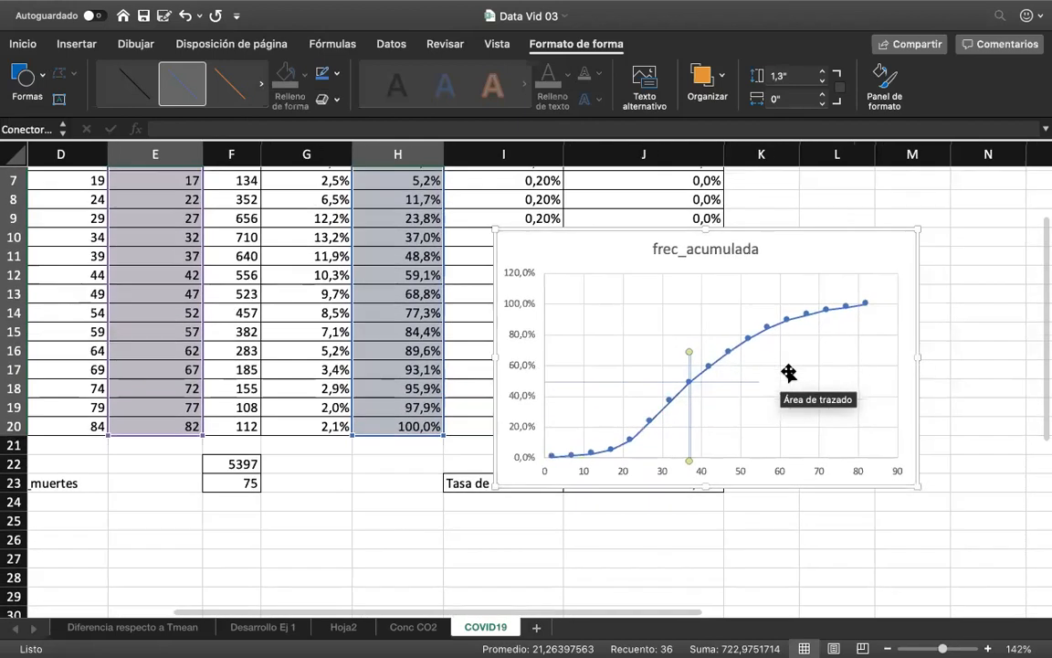
scroll(692, 389, "up", 3)
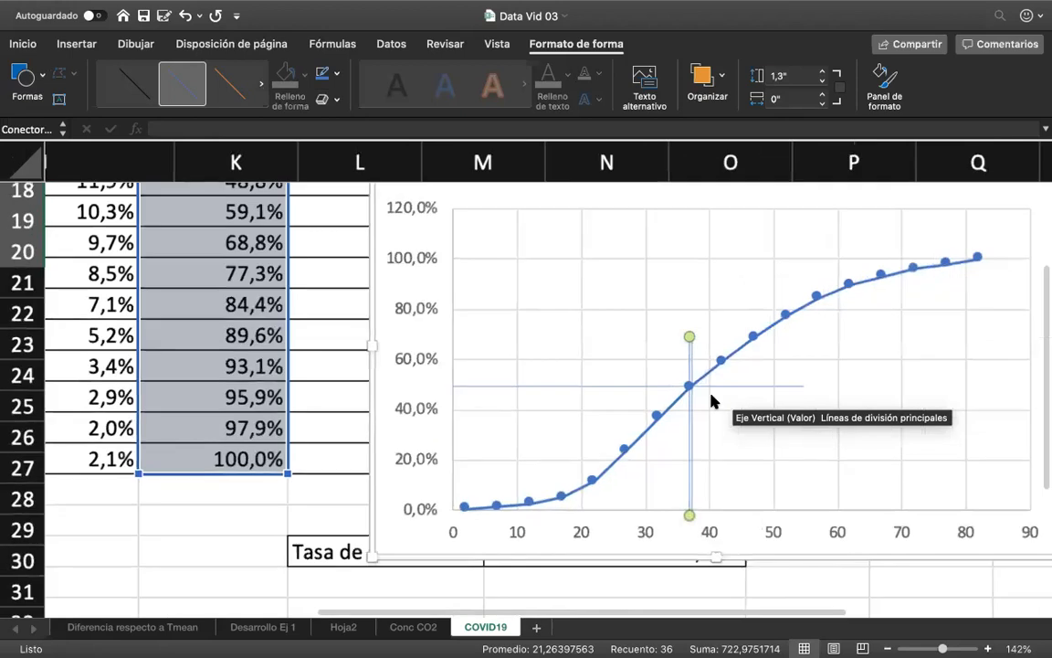
scroll(694, 400, "up", 3)
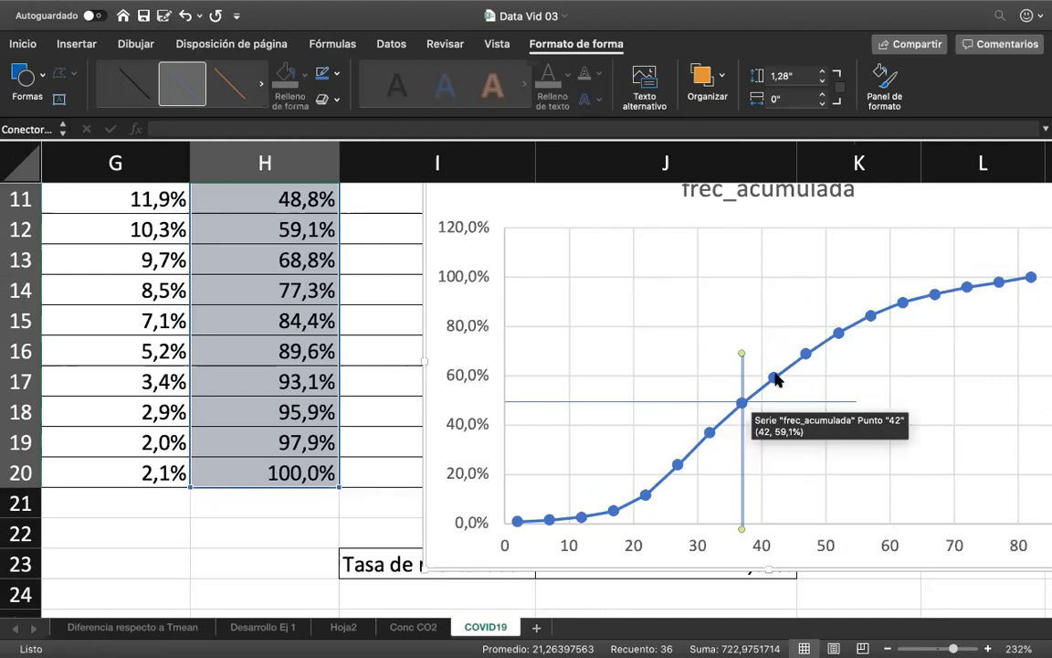
scroll(774, 379, "up", 8)
scroll(775, 379, "right", 2)
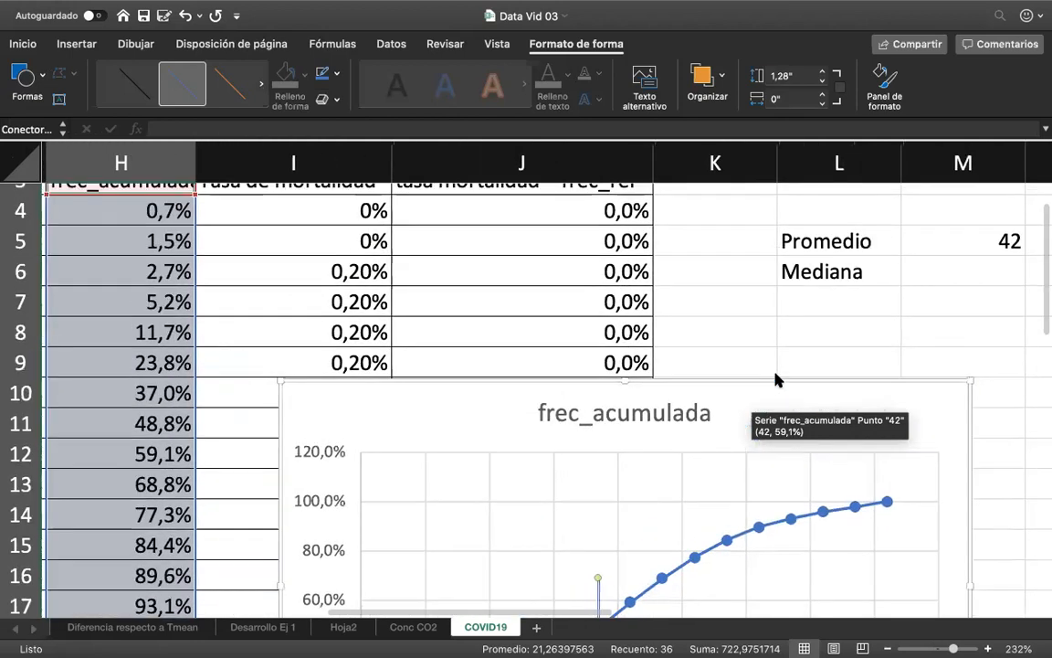
left_click(889, 245)
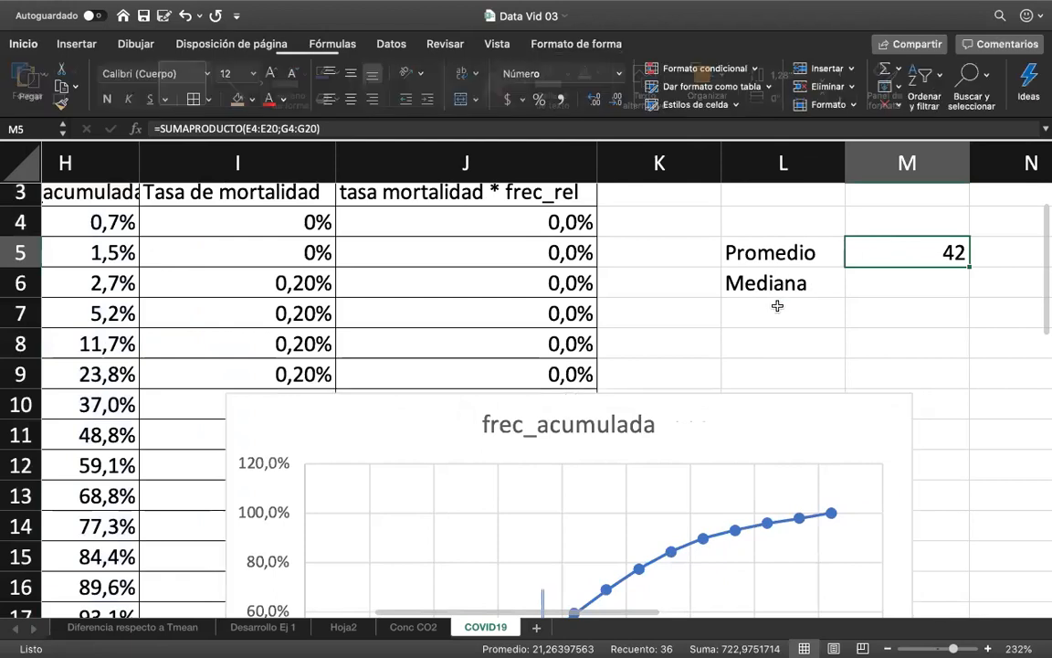
scroll(833, 274, "down", 3)
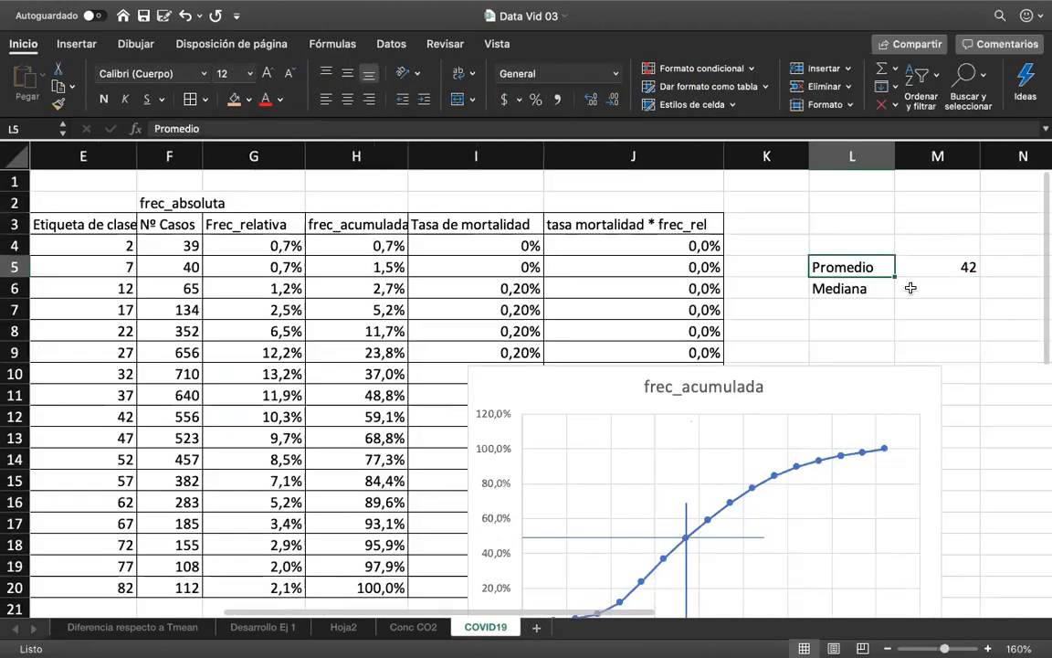
Highlight the cumulative frequencies on either side of 50%, H11:H12, with the light orange fill.
left_click(911, 287)
scroll(911, 287, "down", 1)
scroll(911, 288, "right", 1)
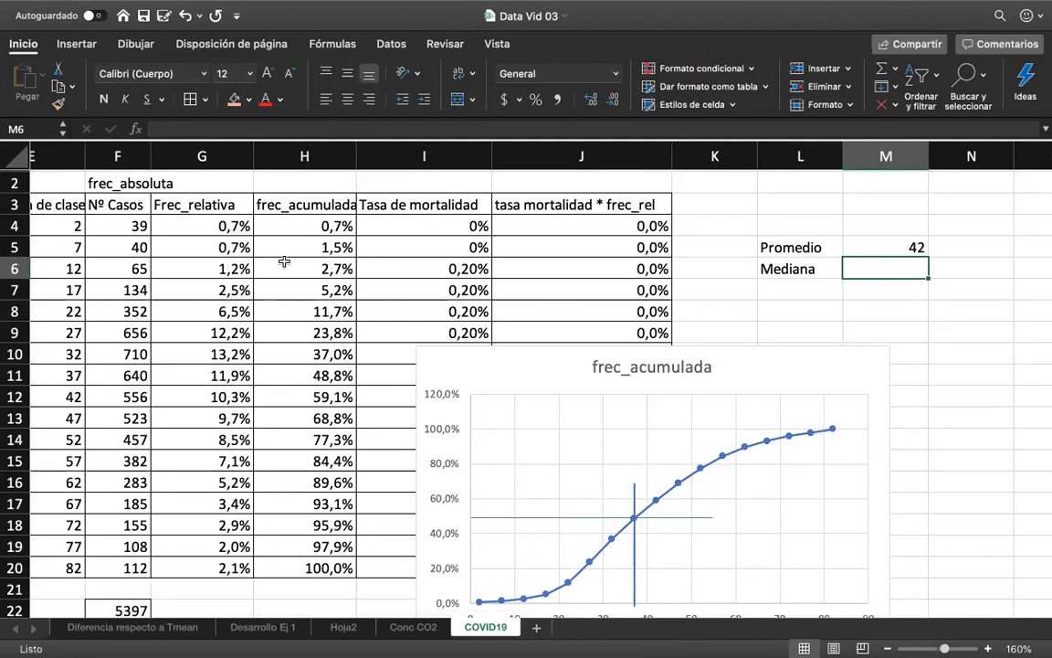
scroll(235, 286, "left", 3)
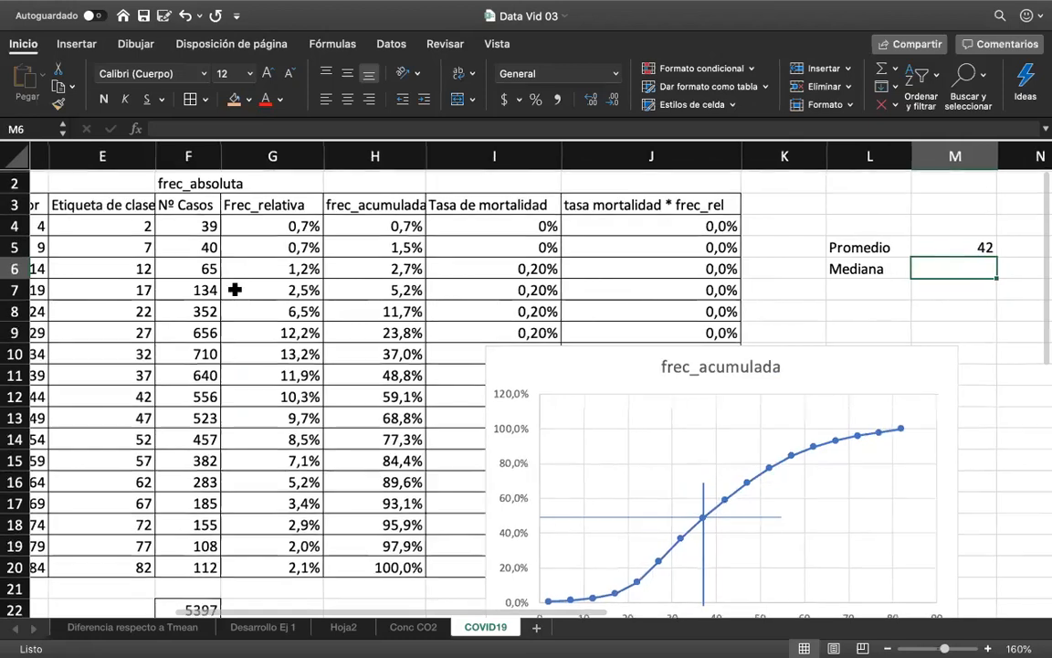
scroll(389, 295, "down", 1)
left_click(423, 294)
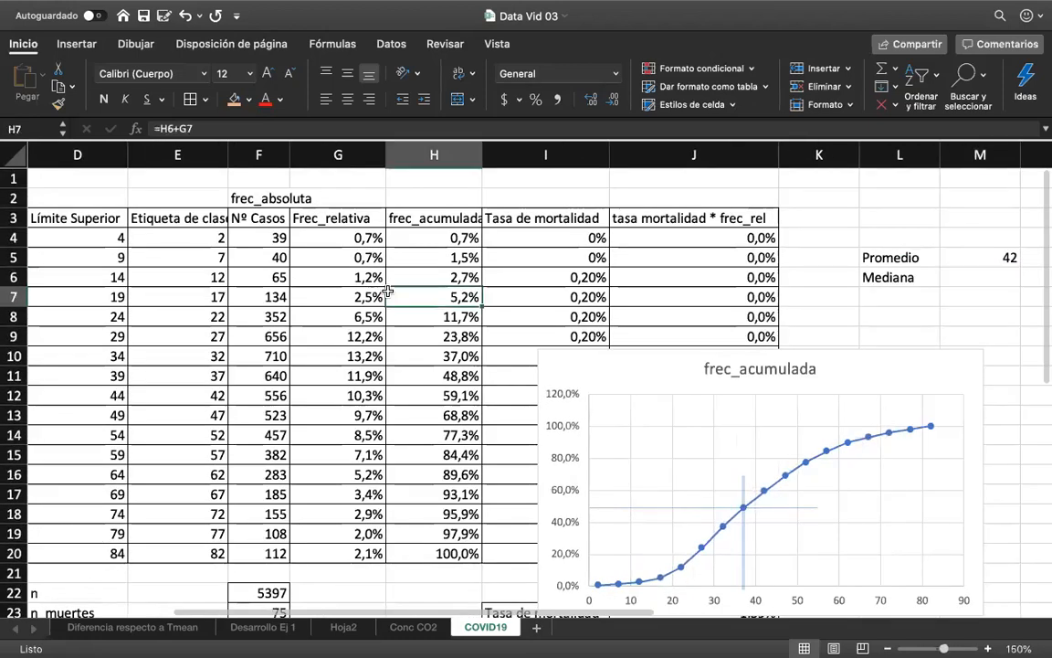
left_click_drag(452, 382, 454, 396)
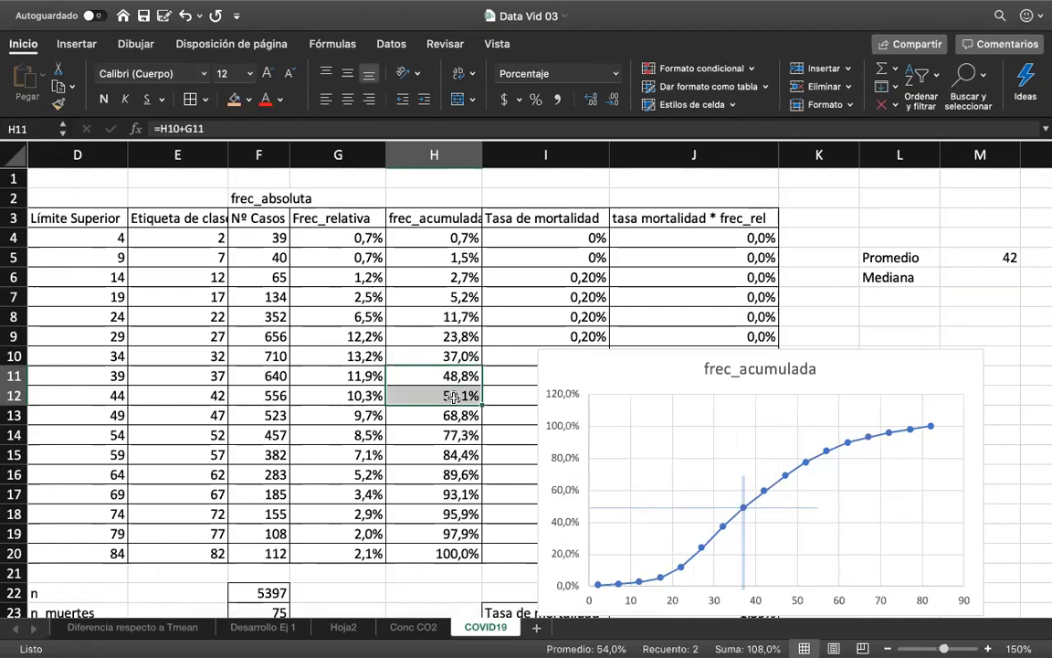
left_click(234, 100)
scroll(508, 368, "down", 1)
scroll(508, 368, "right", 1)
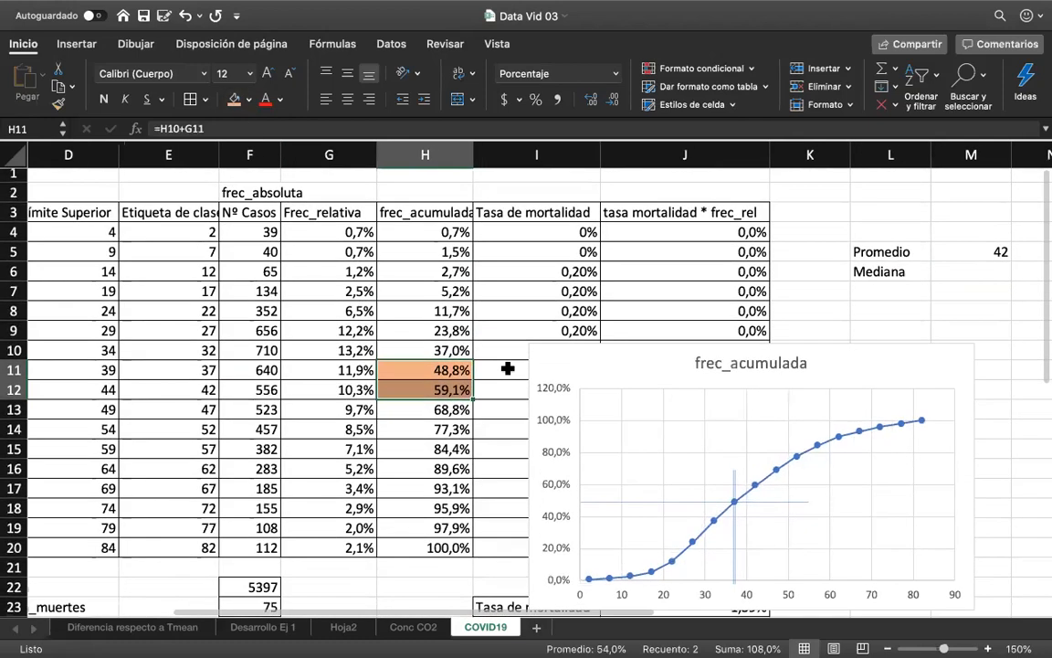
Highlight the matching class labels in E11:E12 with the gold theme fill color.
left_click_drag(209, 369, 210, 389)
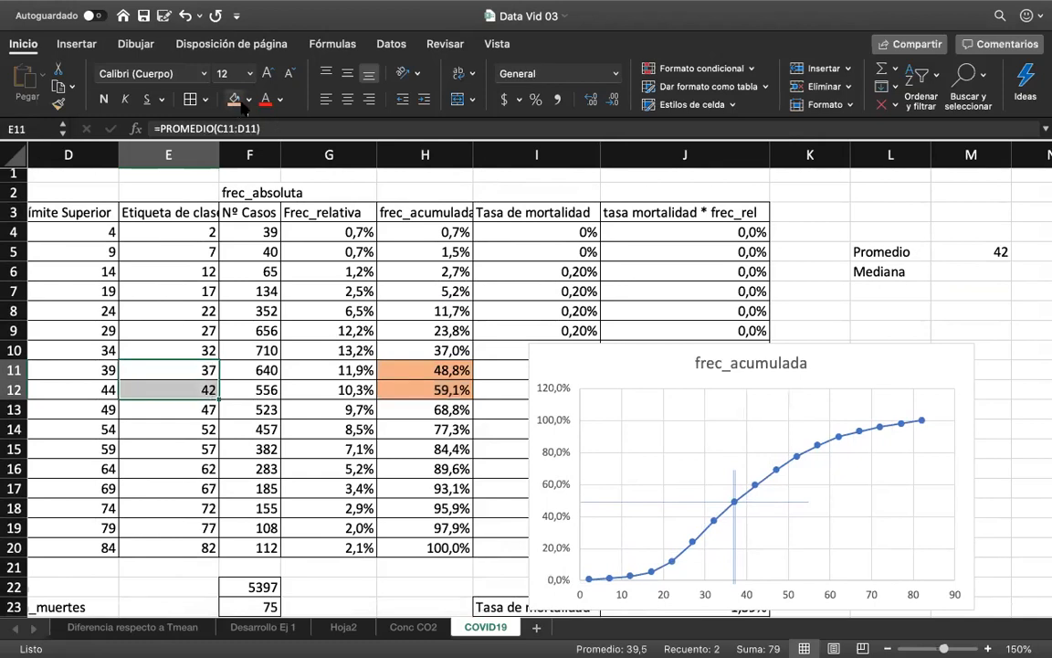
left_click(249, 98)
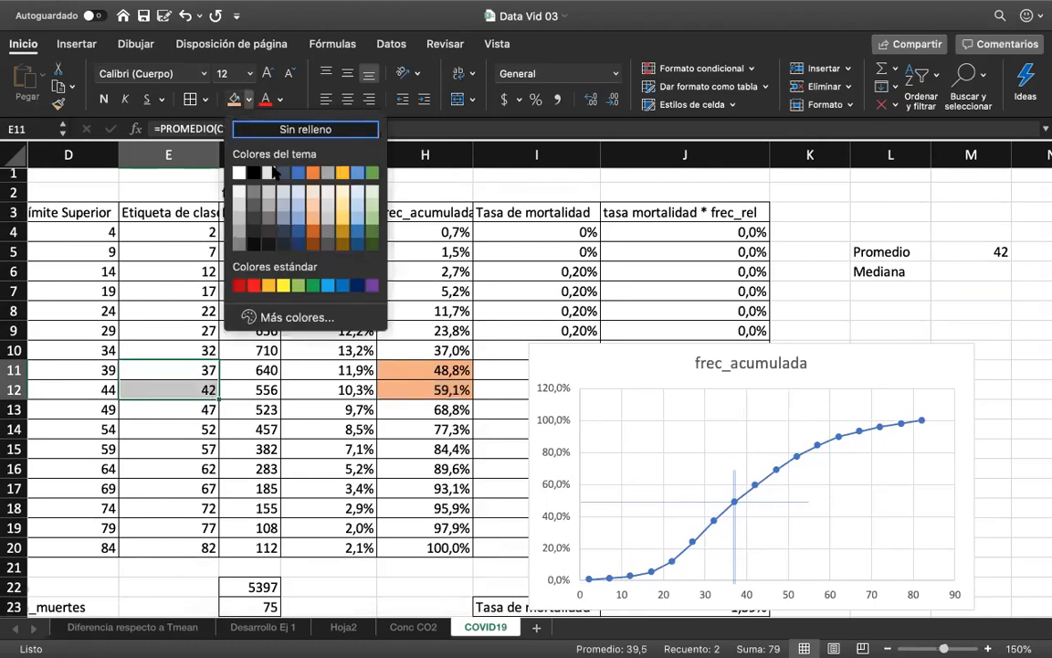
left_click(342, 174)
left_click(521, 330)
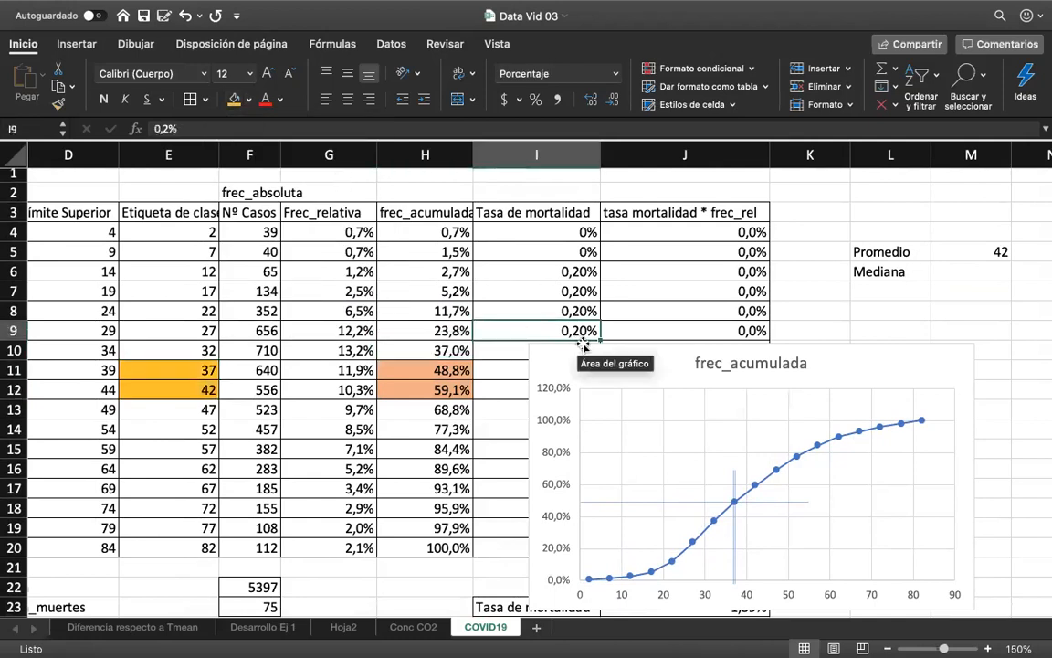
Enter 50% in L7, below the Mediana label.
left_click(886, 292)
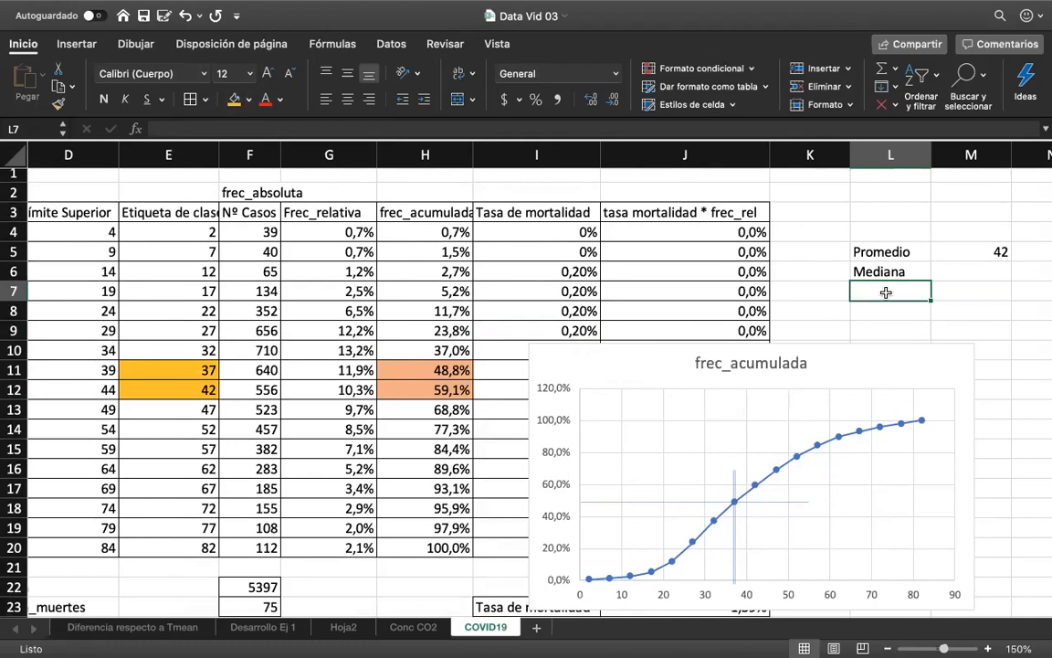
type("50%")
key("Return")
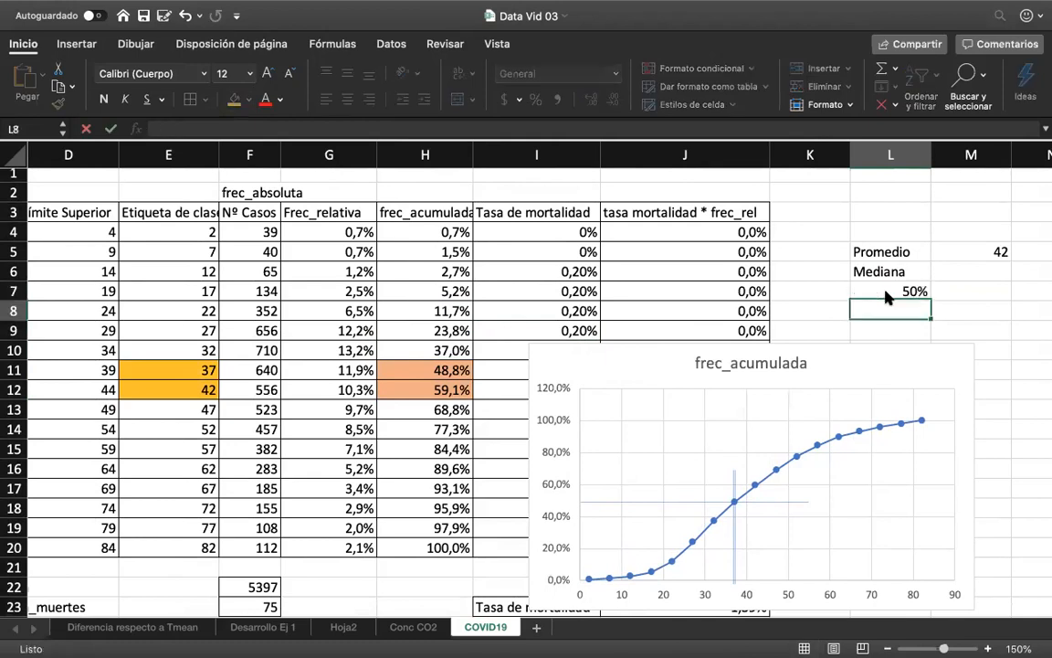
key("Down")
key("Up")
key("Up")
key("Right")
key("Up")
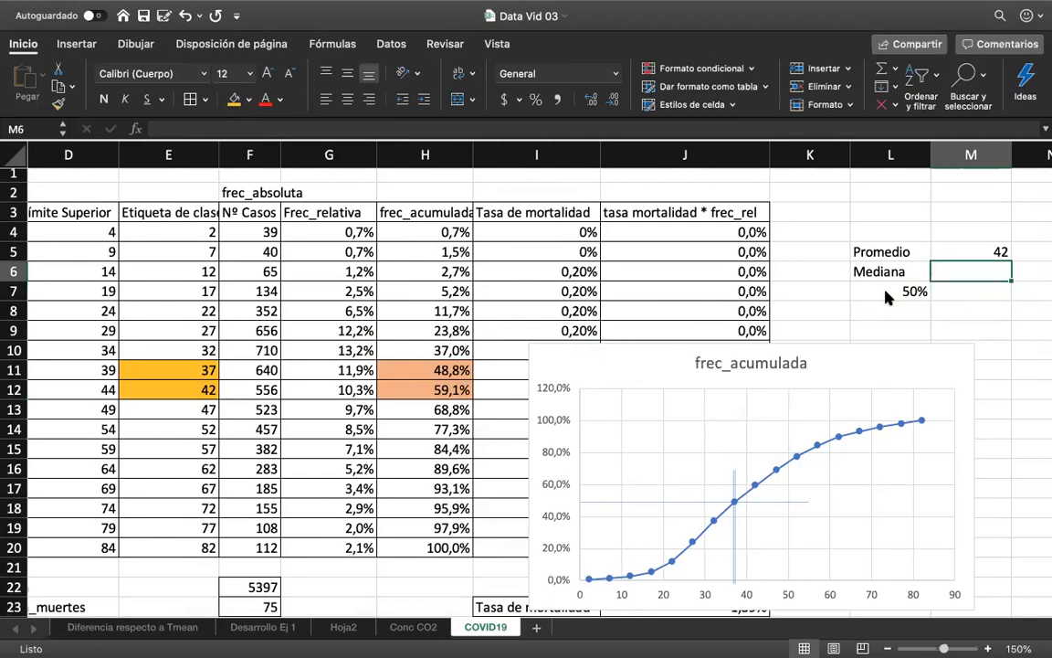
Start the median interpolation formula in M7 with E11 plus the slope term built from E11-E12 divided by H11-H12.
key("Down")
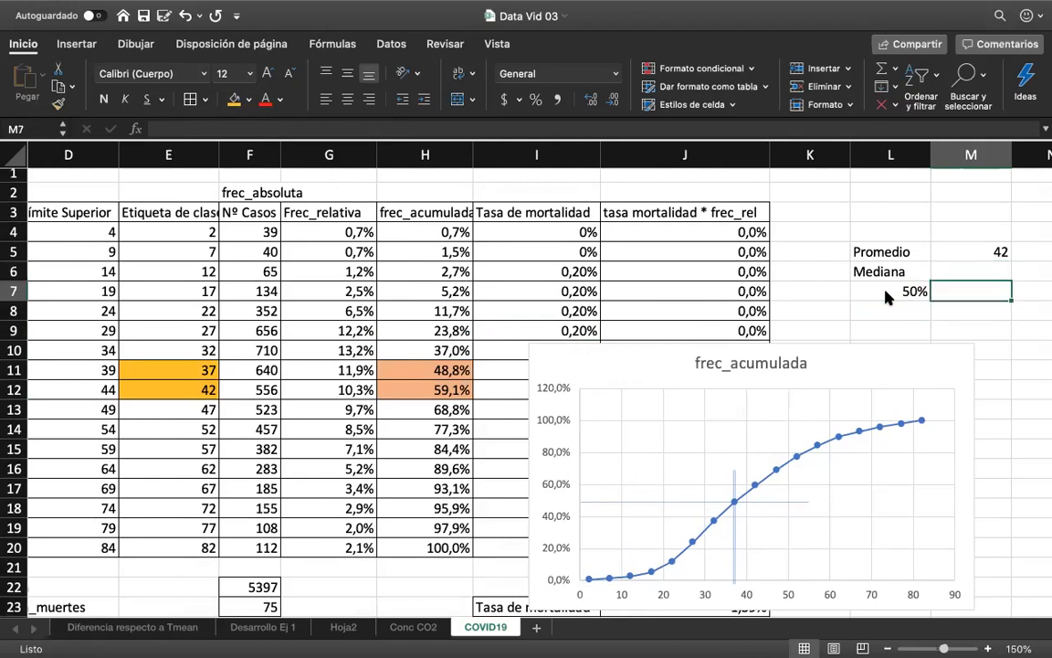
scroll(884, 297, "down", 1)
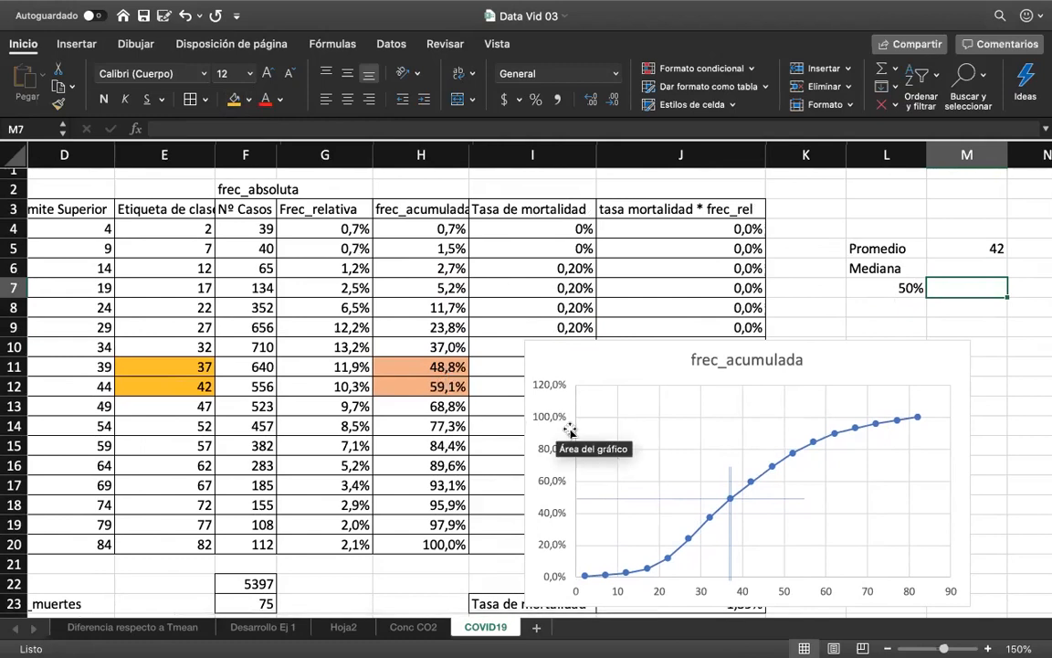
type("=")
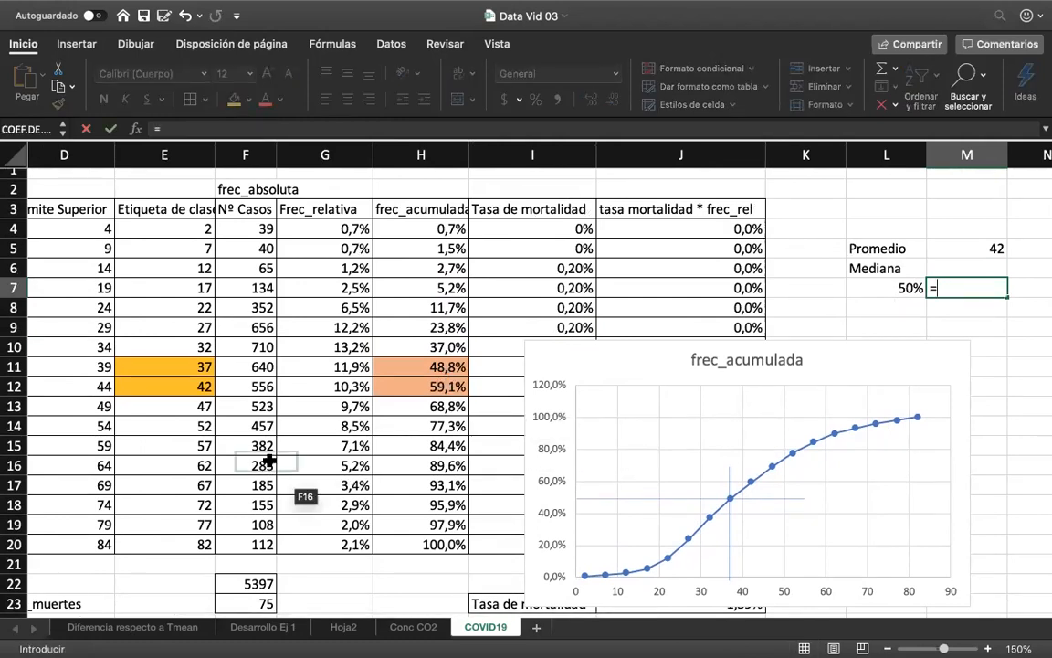
left_click(196, 371)
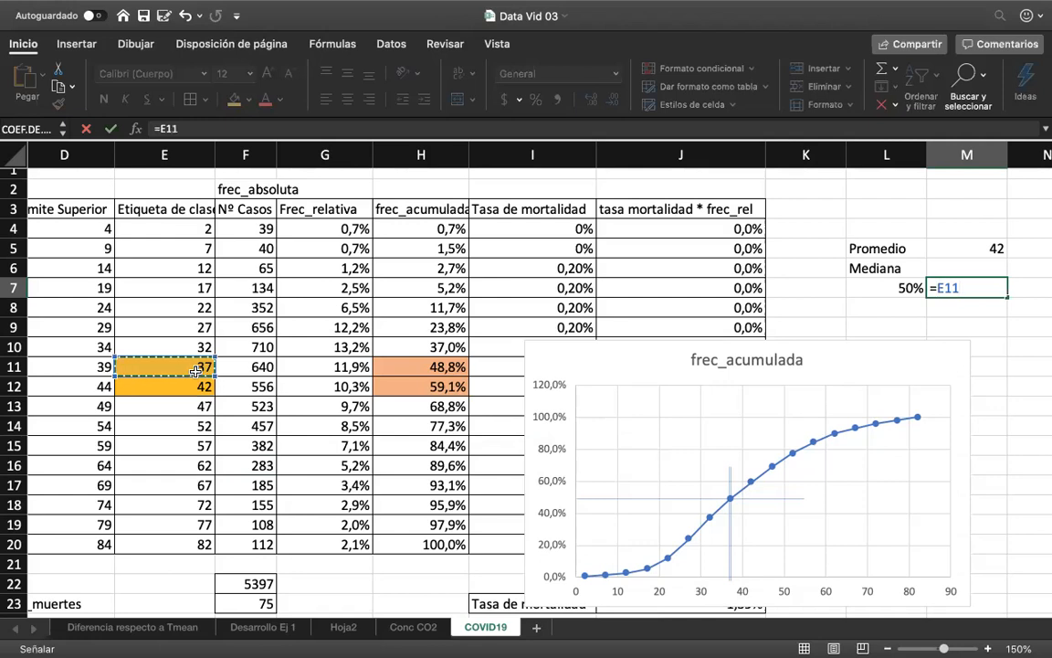
type("+")
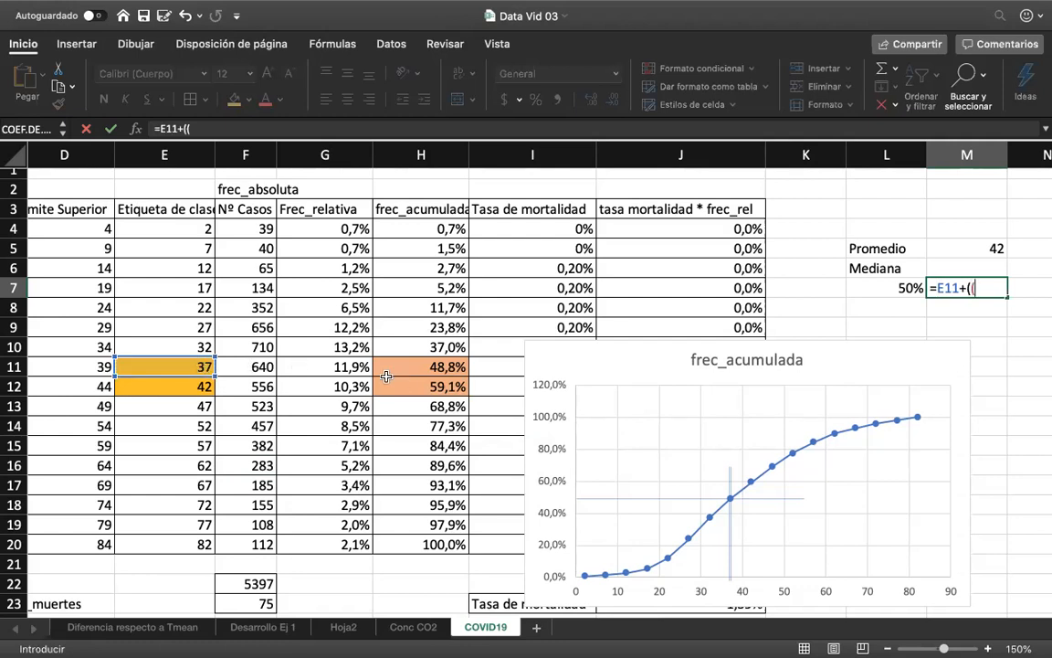
type("((")
left_click(201, 366)
type("-")
left_click(184, 388)
type(")/")
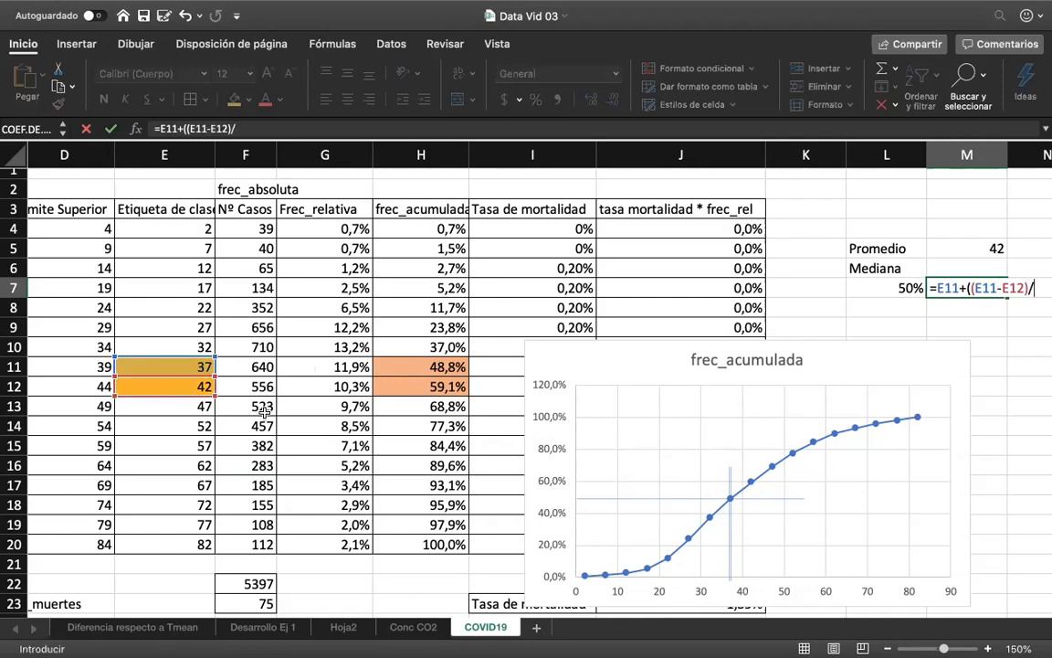
left_click(414, 366)
type("-")
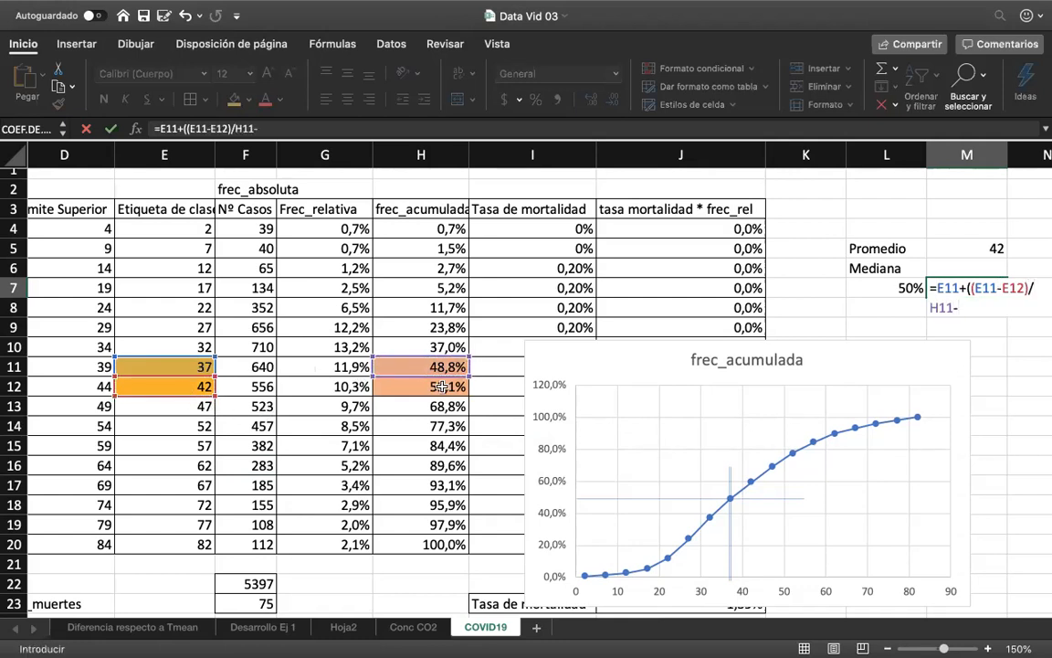
left_click(442, 388)
type(")")
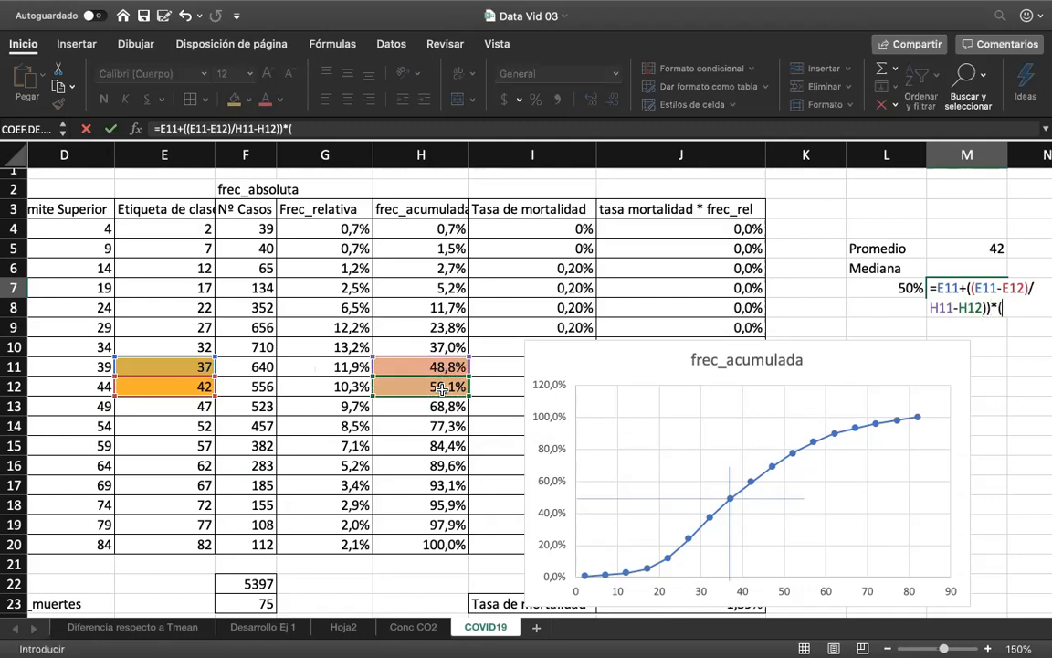
Complete the M7 formula by multiplying the slope term by the difference L7-H11.
type(")*(")
left_click(862, 290)
type("-")
left_click(443, 367)
type(")")
key("Return")
key("Return")
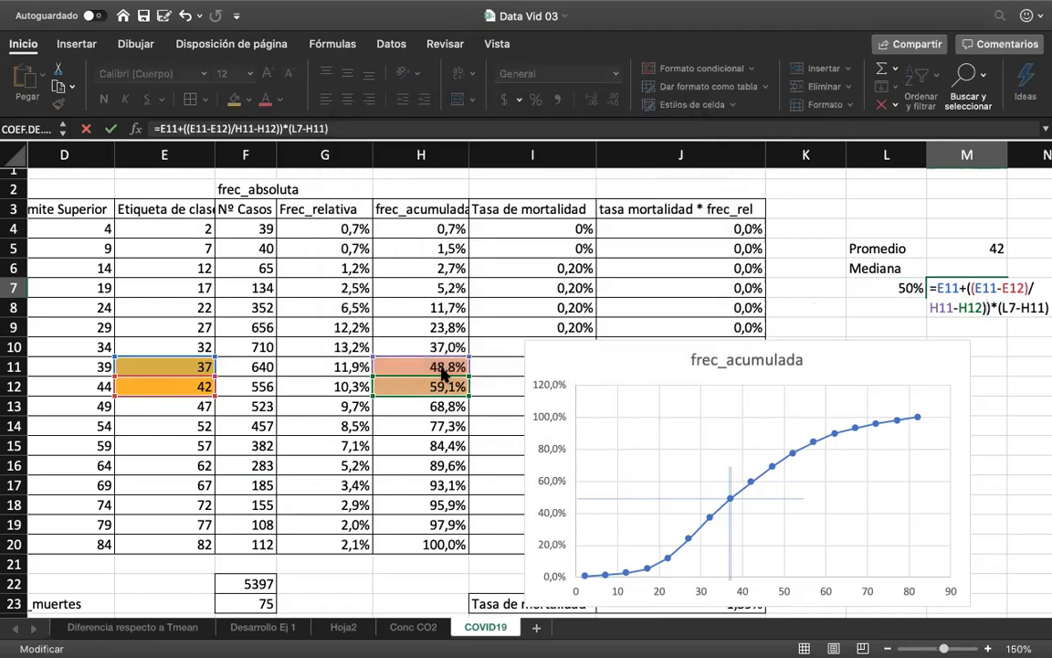
Add the missing opening parenthesis before H11 so the M7 formula divides by (H11-H12).
scroll(442, 374, "right", 1)
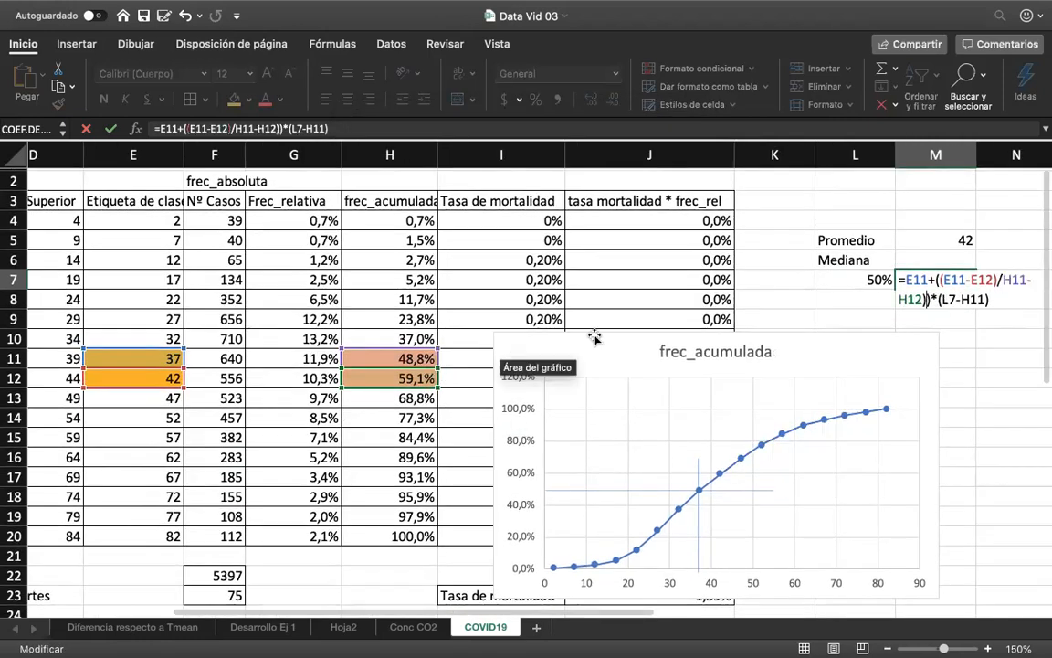
left_click(1003, 281)
type("(")
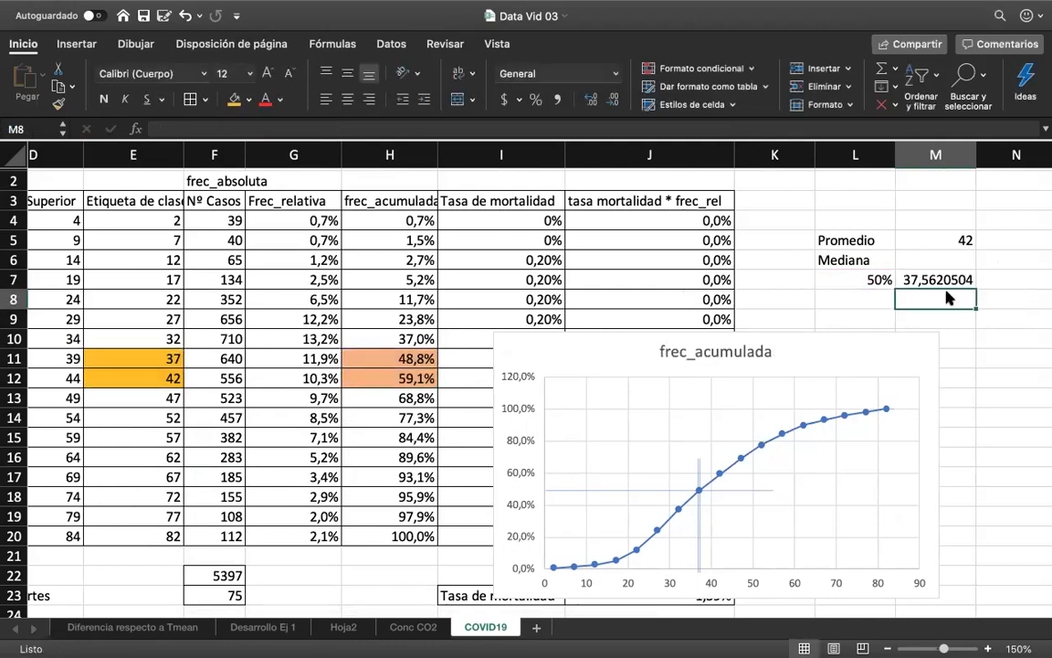
Reduce the interpolated median in M7 to one decimal place.
left_click(903, 280)
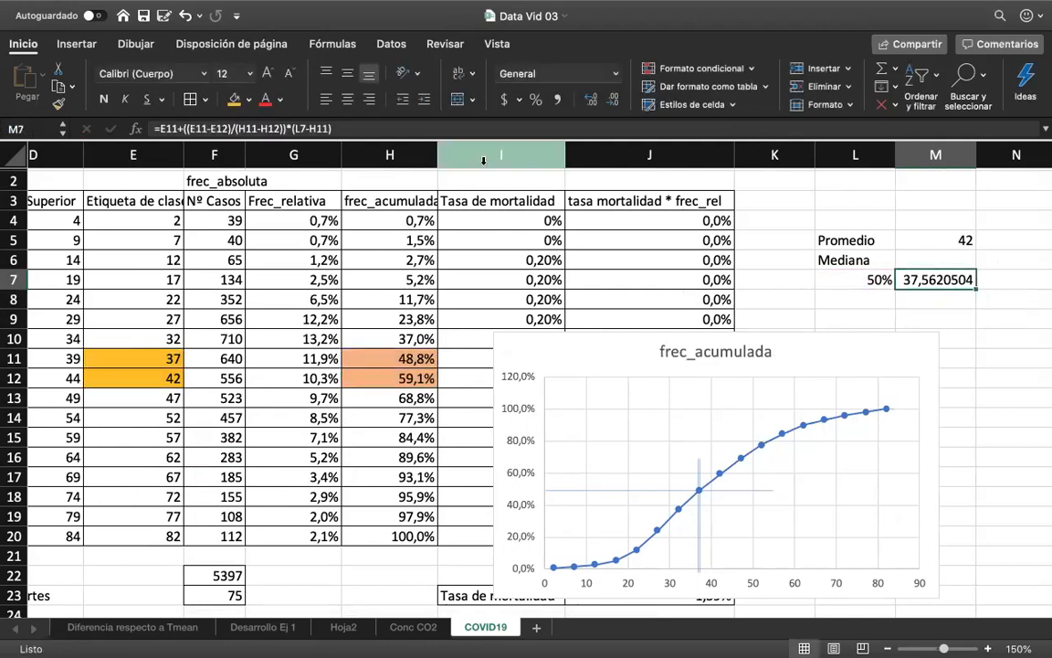
left_click(612, 101)
left_click(612, 100)
left_click(612, 100)
left_click(612, 101)
left_click(612, 101)
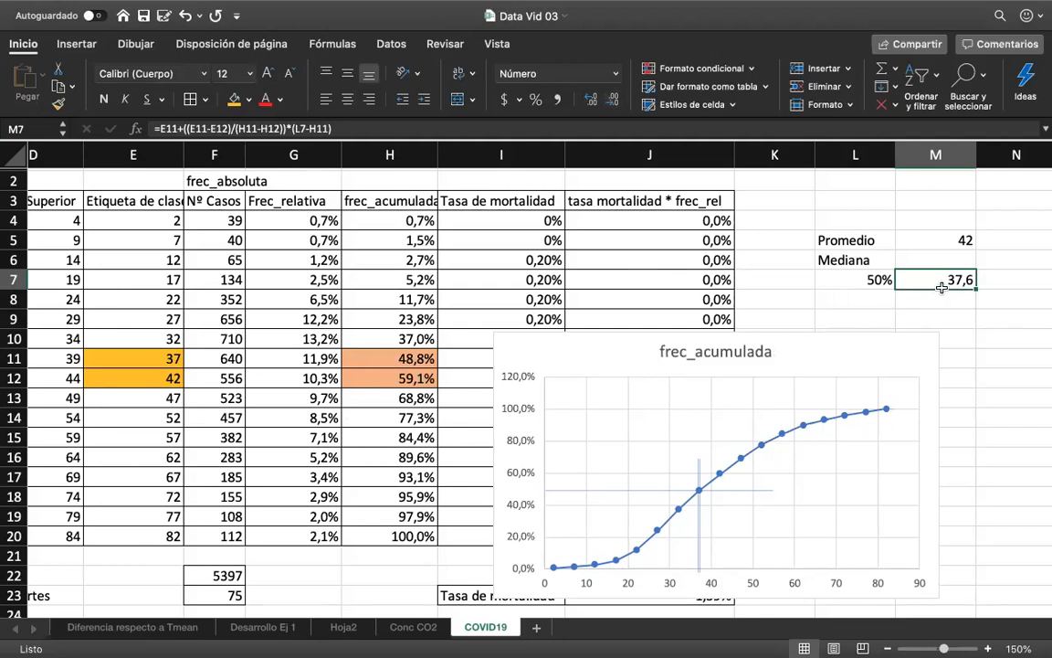
Show the median without decimals and move it from M7 to M6, beside the Mediana label.
scroll(953, 306, "right", 2)
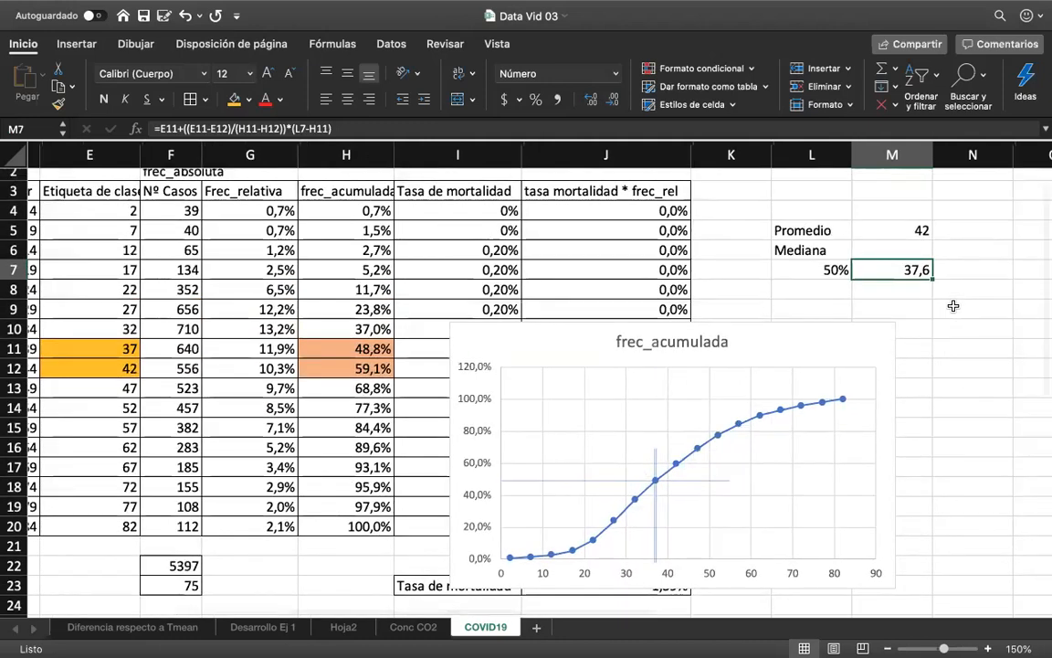
scroll(952, 306, "down", 1)
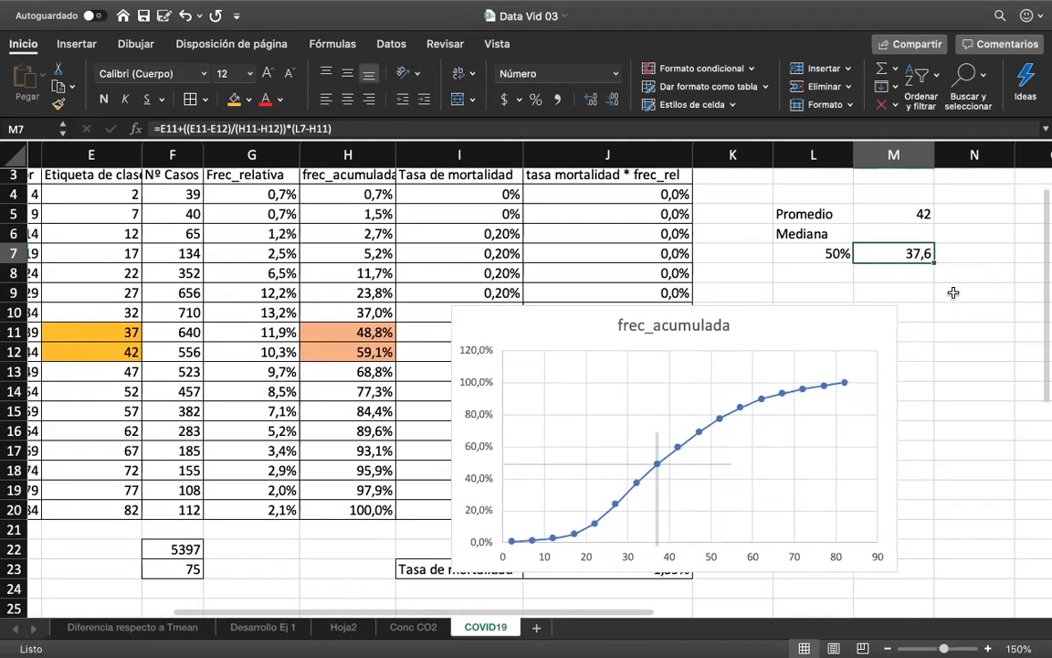
left_click(613, 99)
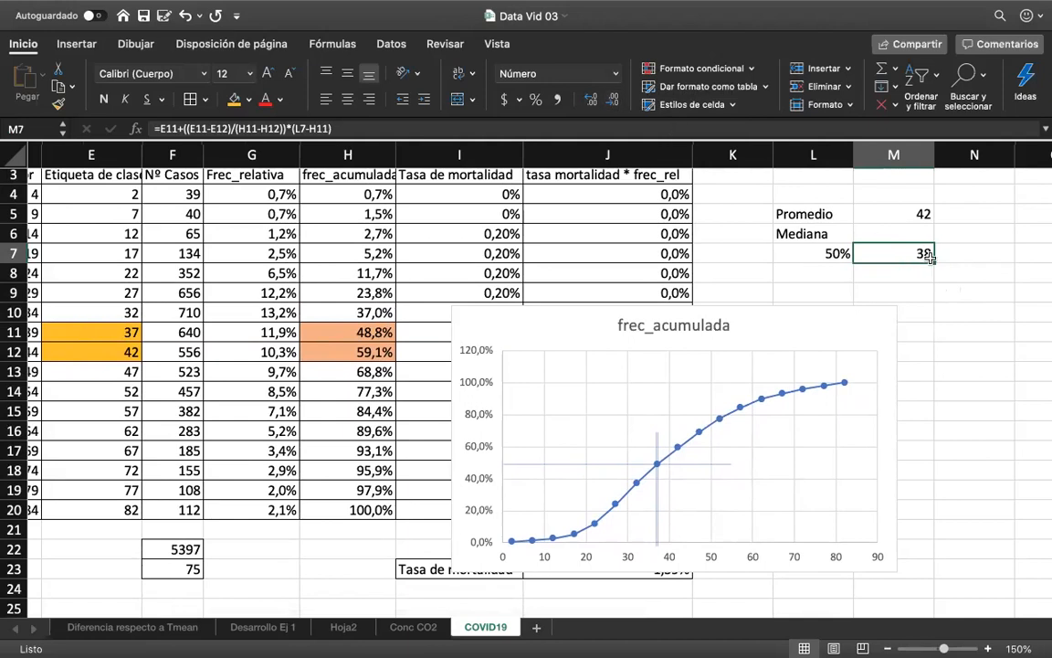
left_click_drag(925, 266, 906, 245)
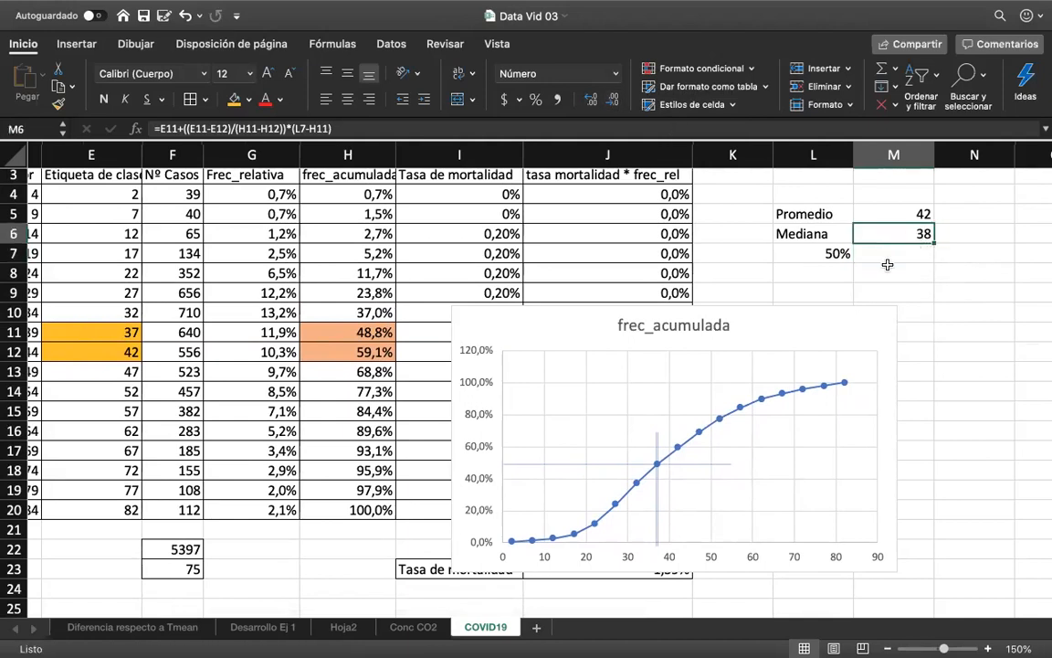
left_click(970, 234)
Duplicate the frec_acumulada chart and place the copy below the frequency table, starting around row 22.
scroll(970, 234, "right", 1)
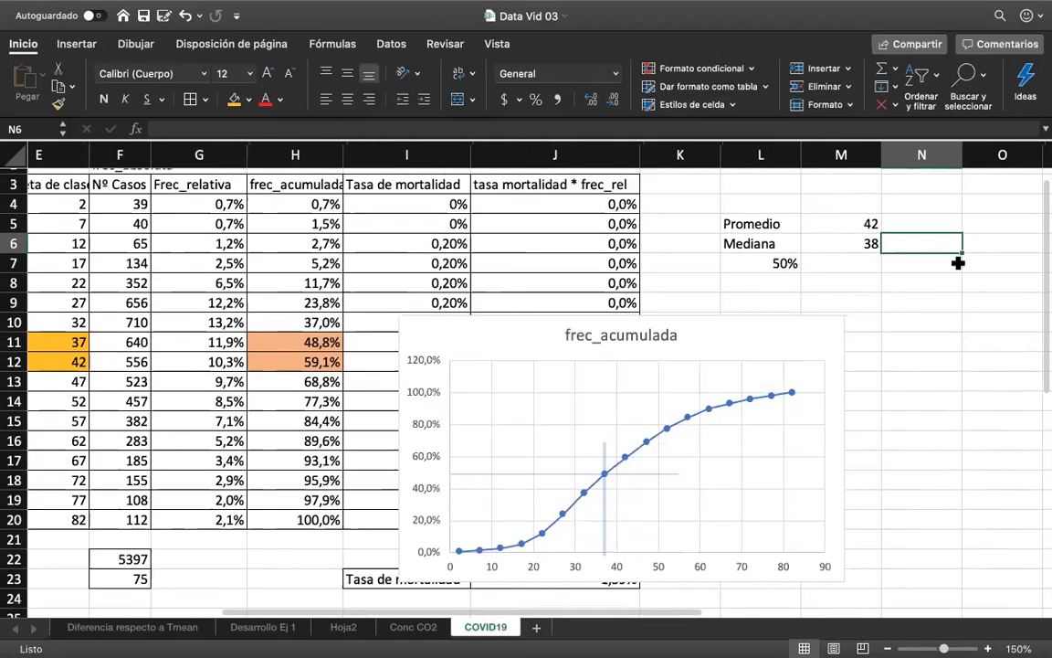
scroll(957, 263, "down", 5)
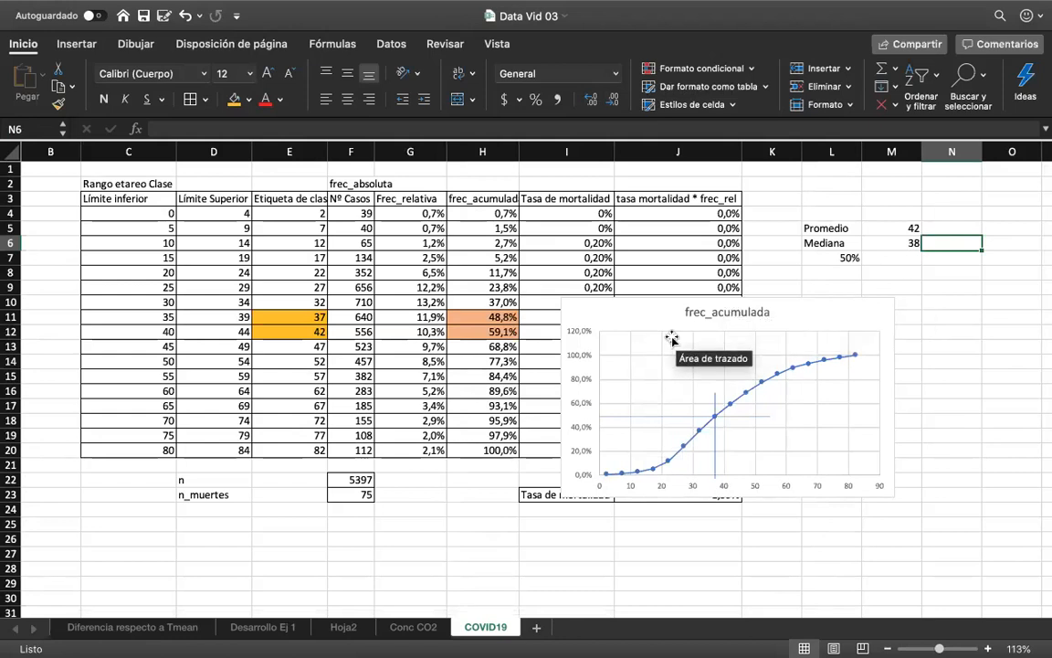
left_click(393, 375)
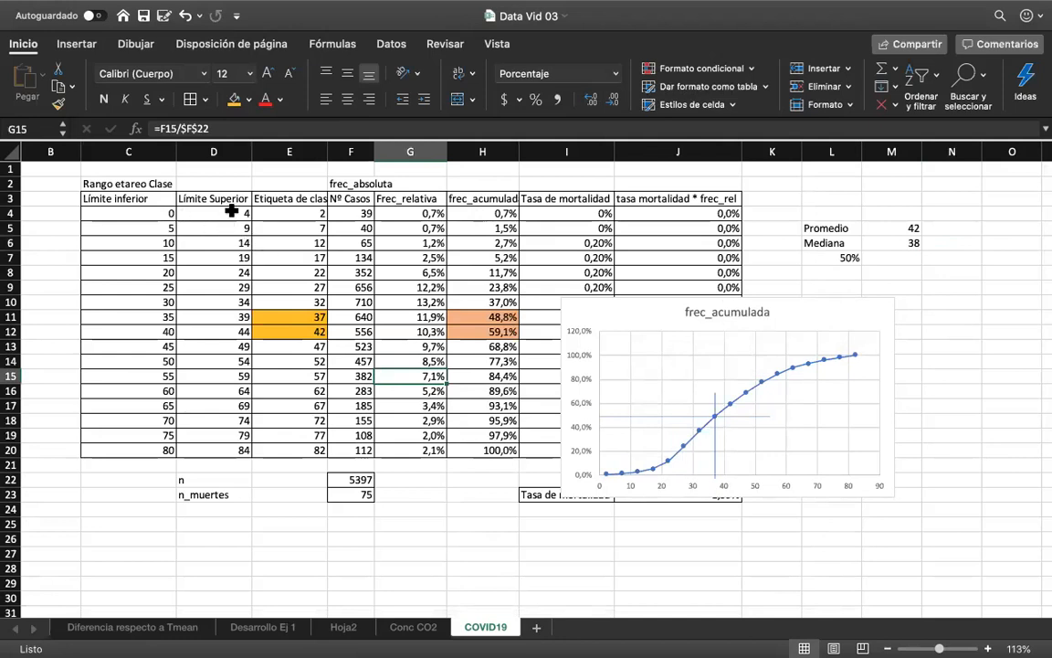
left_click(674, 327)
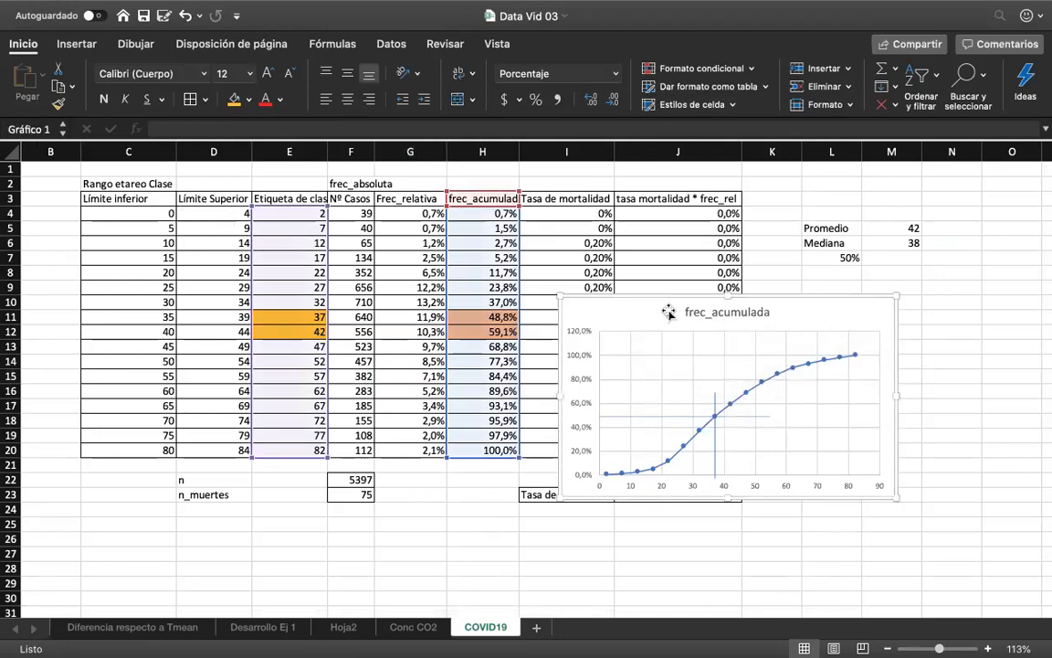
key("cmd+c")
left_click(406, 540)
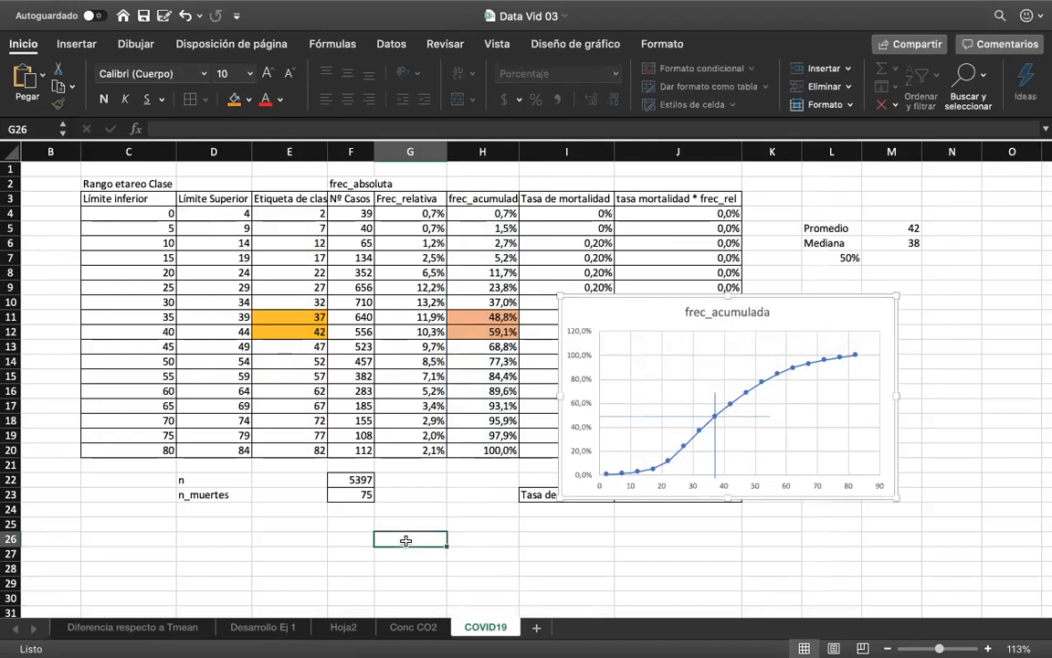
key("cmd+v")
left_click_drag(422, 533, 172, 481)
scroll(274, 566, "down", 3)
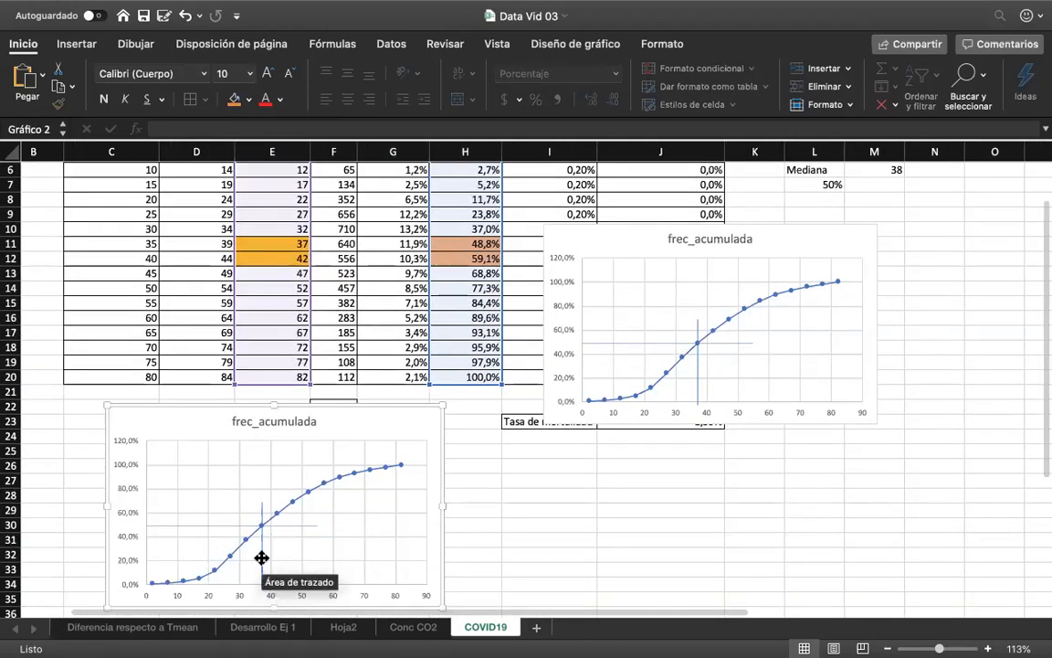
Delete the vertical and horizontal reference lines from the copied chart.
left_click(261, 559)
key("Delete")
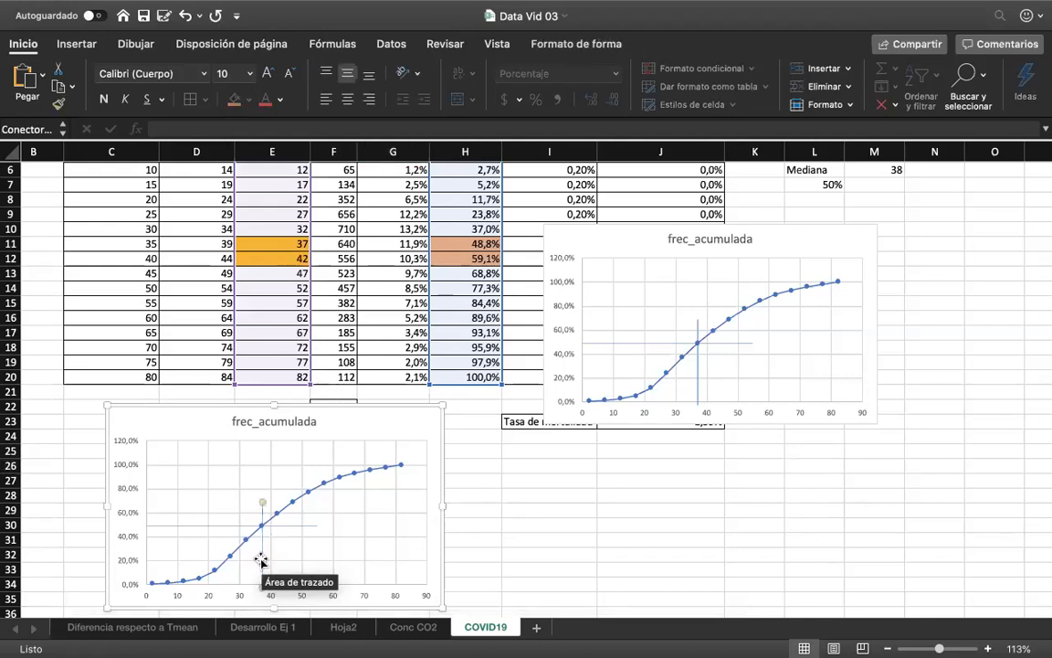
left_click(295, 528)
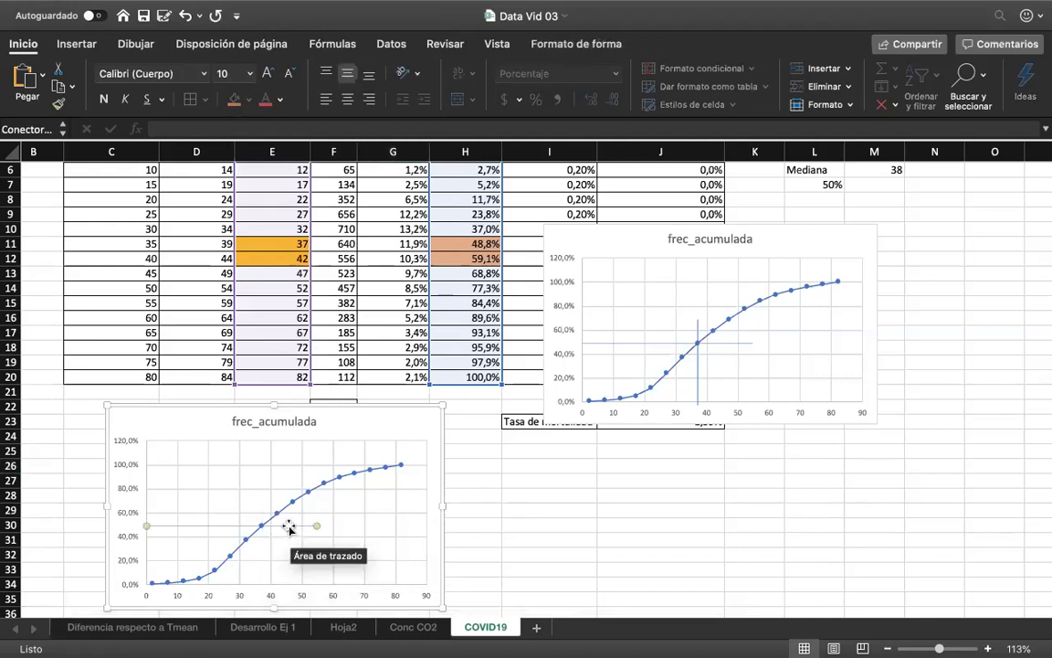
key("Delete")
Change the copied chart's series to the relative frequencies, with values G4:G20 and the name from G3.
left_click(295, 508)
scroll(365, 404, "up", 5)
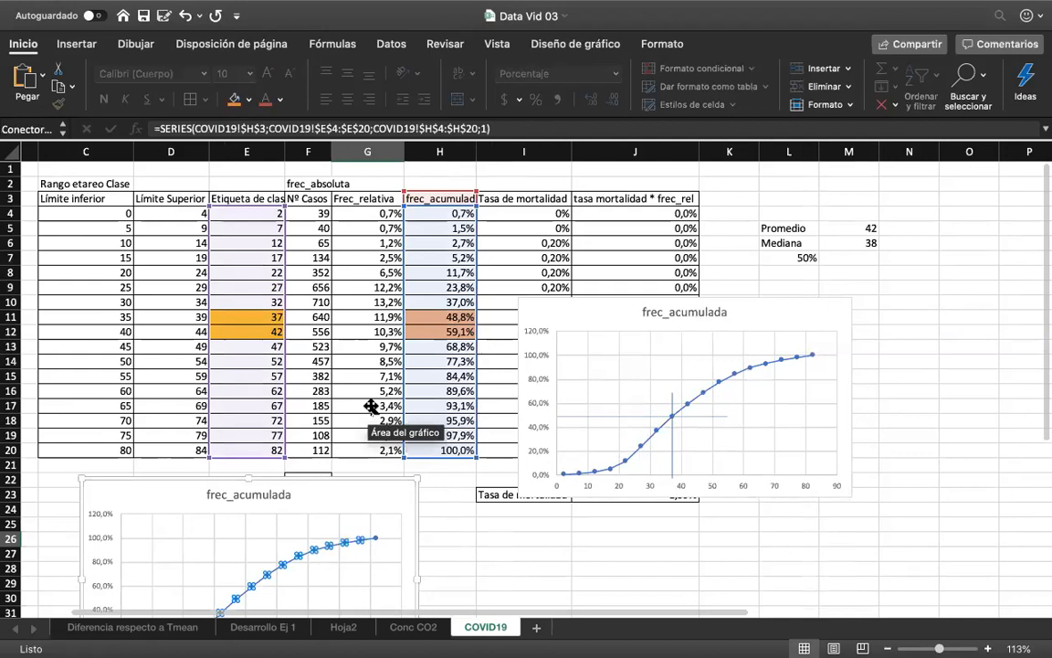
left_click_drag(402, 272, 366, 276)
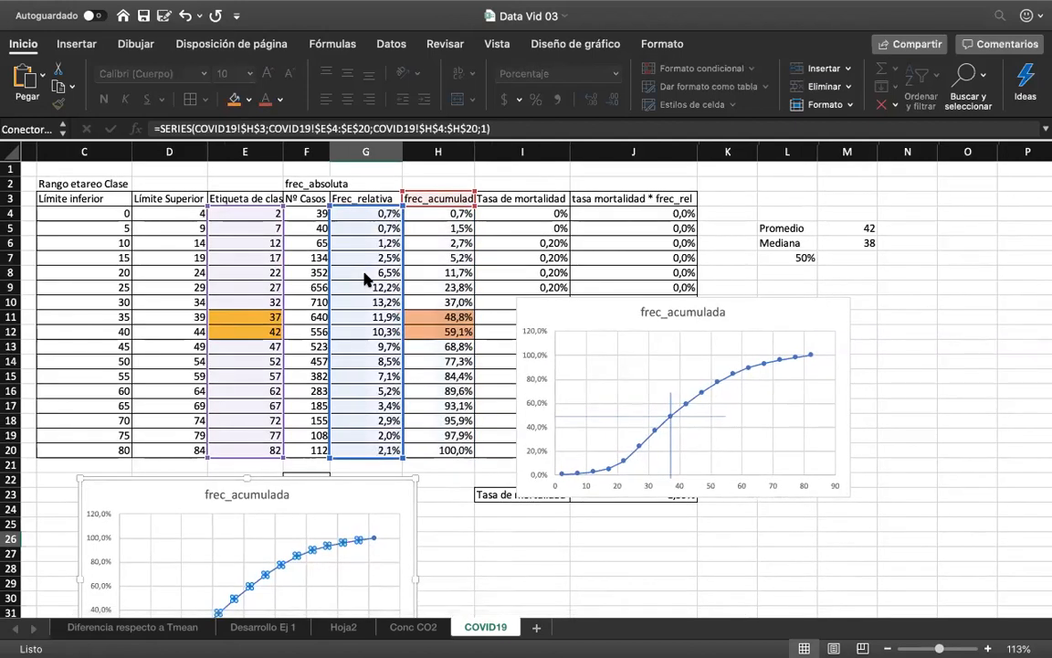
left_click_drag(424, 206, 377, 203)
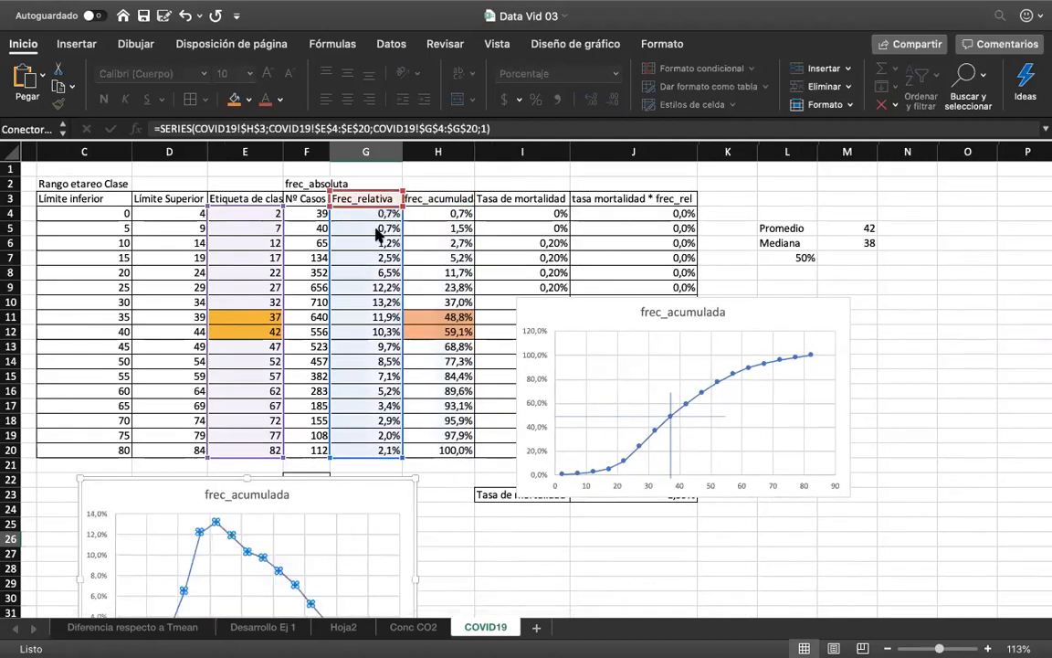
scroll(357, 485, "down", 8)
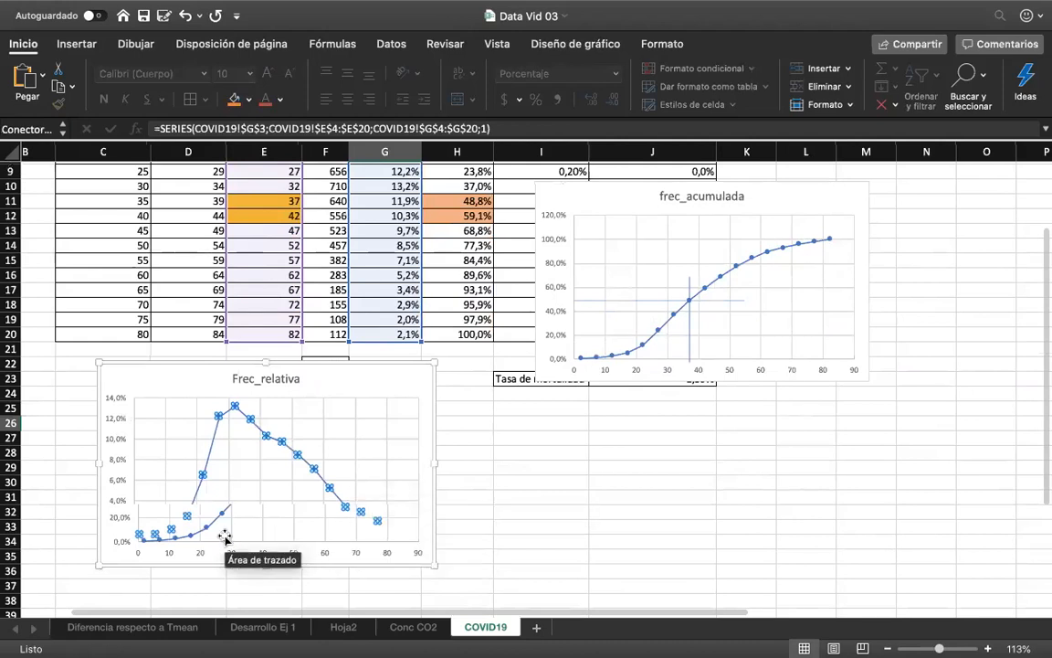
left_click(496, 464)
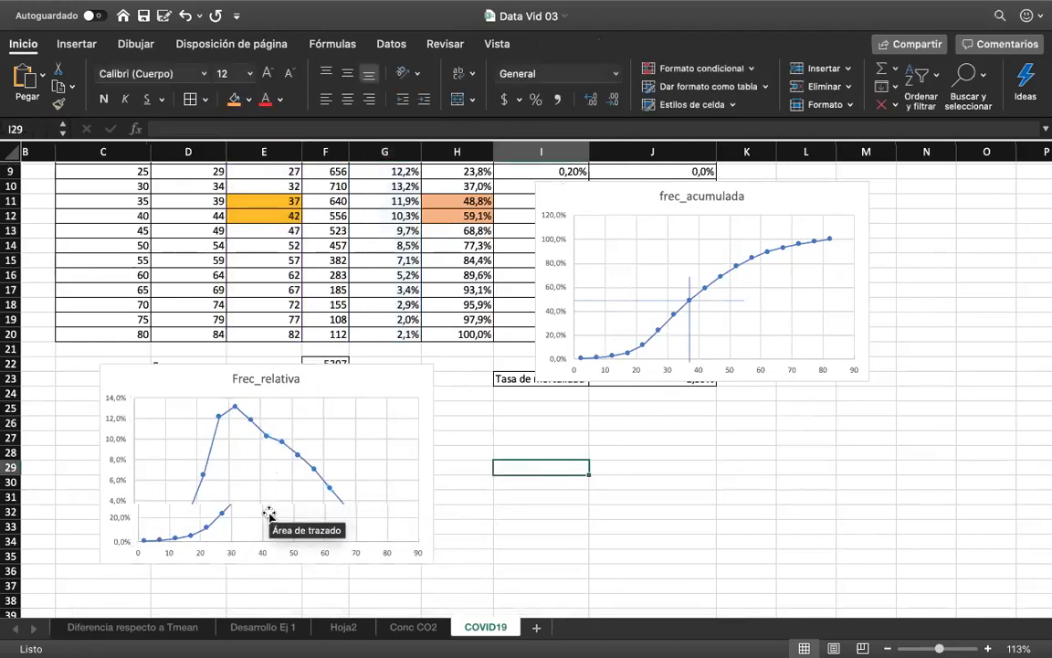
Examine the shape and peak of the Frec_relativa chart against the age-class labels.
left_click(270, 513)
double_click(484, 475)
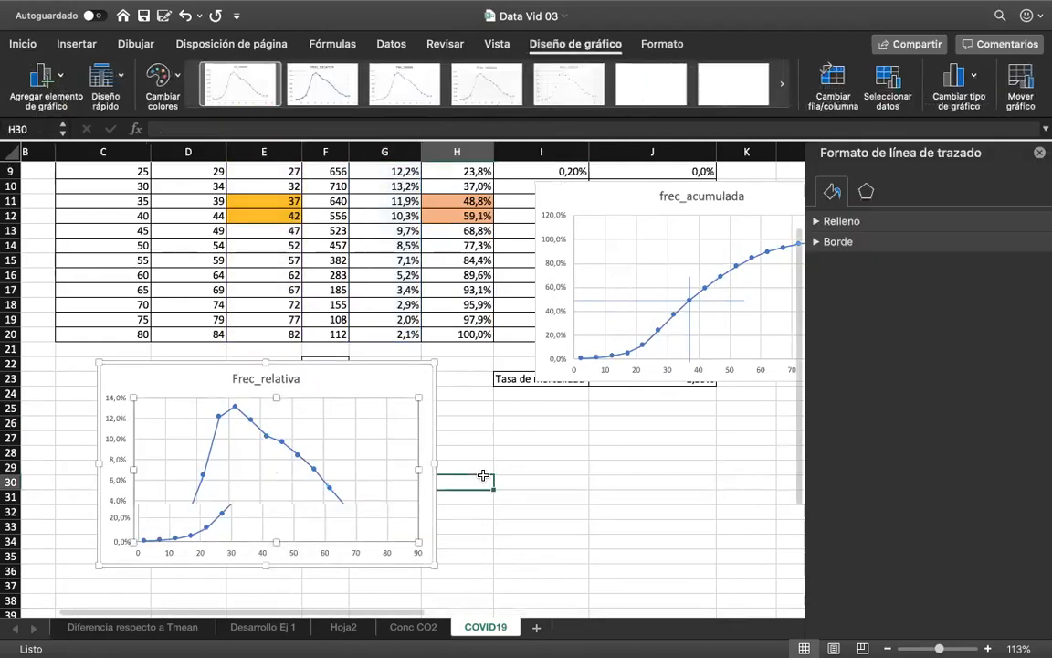
scroll(483, 475, "up", 5)
left_click(1040, 152)
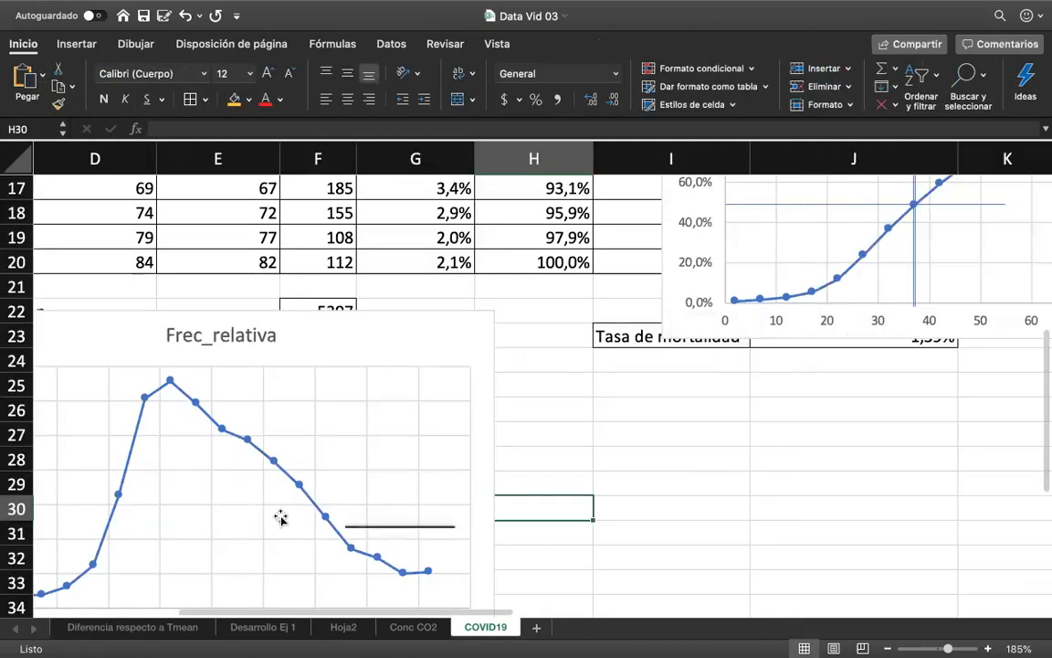
scroll(280, 517, "down", 5)
scroll(281, 517, "left", 3)
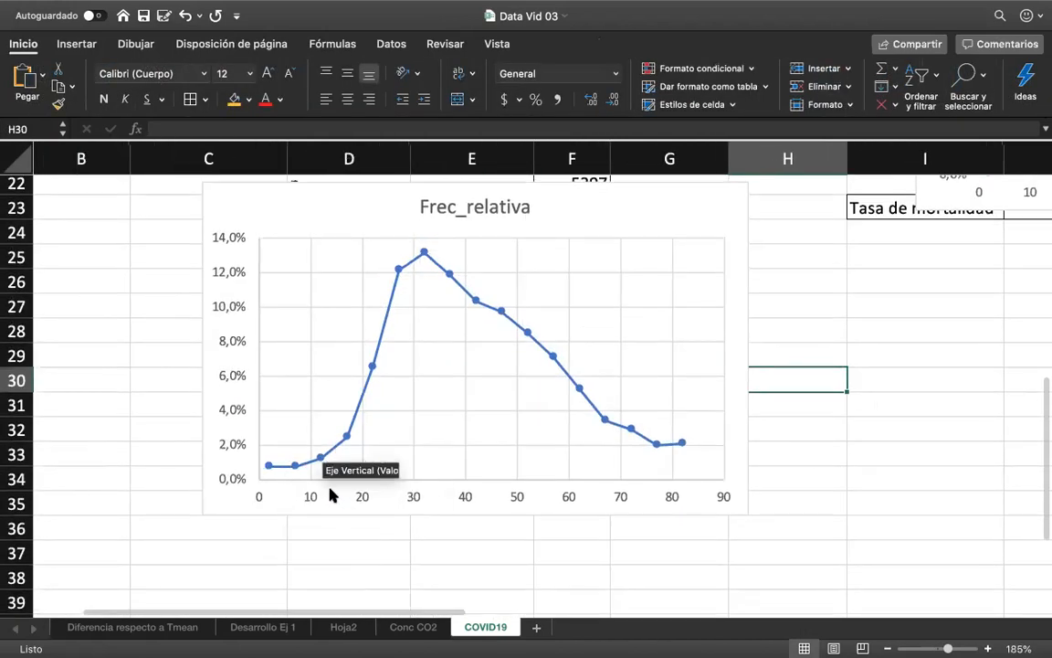
scroll(380, 377, "up", 1)
scroll(380, 377, "right", 2)
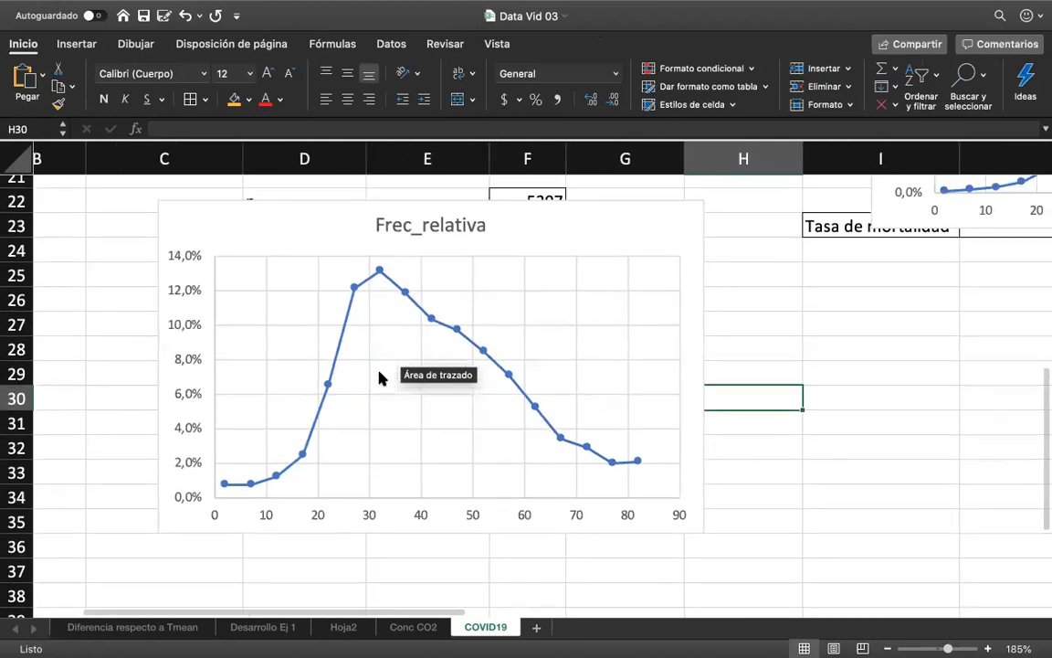
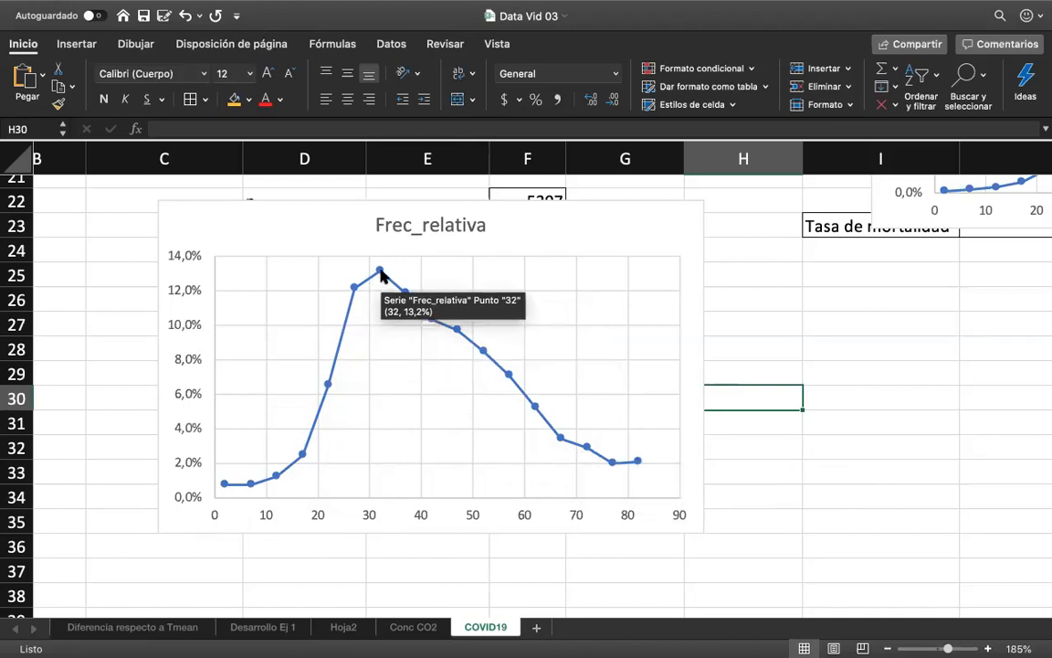
Compare the Frec_relativa chart's shape with the frec_acumulada chart and the Promedio and Mediana values, checking the formula in M5.
scroll(379, 276, "right", 2)
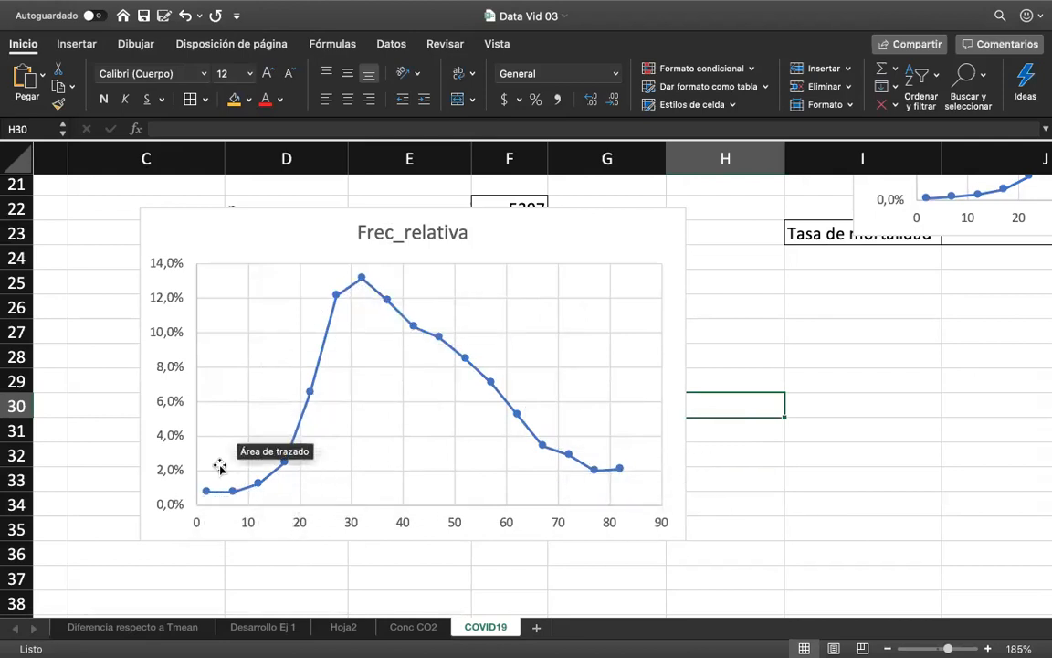
scroll(624, 482, "up", 3)
scroll(624, 482, "right", 2)
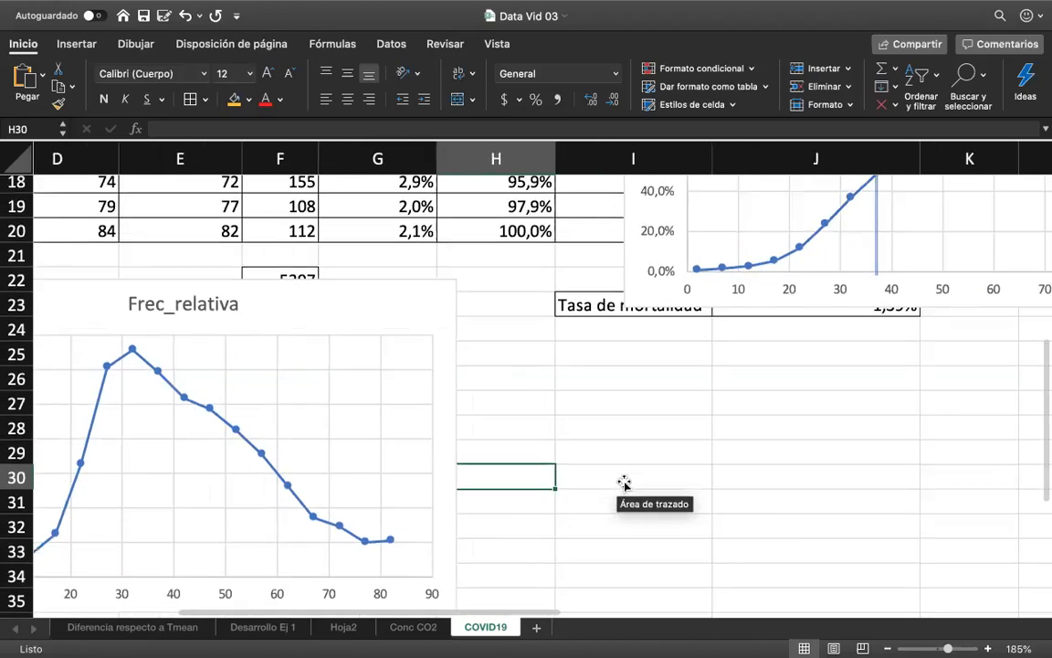
scroll(621, 482, "down", 2)
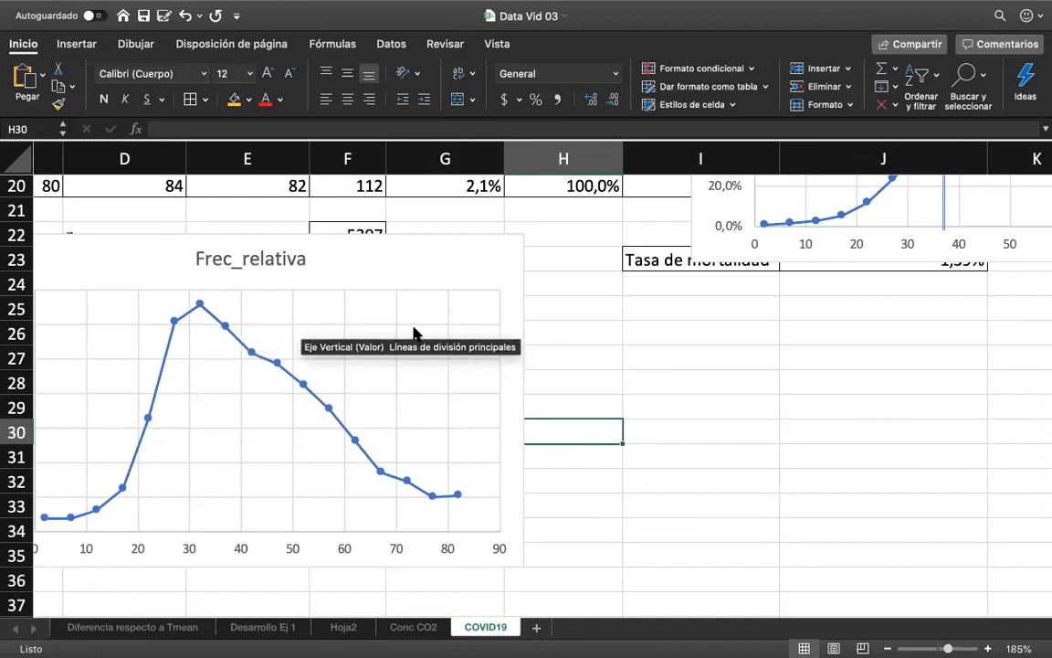
scroll(457, 333, "up", 10)
scroll(457, 333, "right", 2)
scroll(822, 275, "up", 4)
scroll(822, 274, "right", 2)
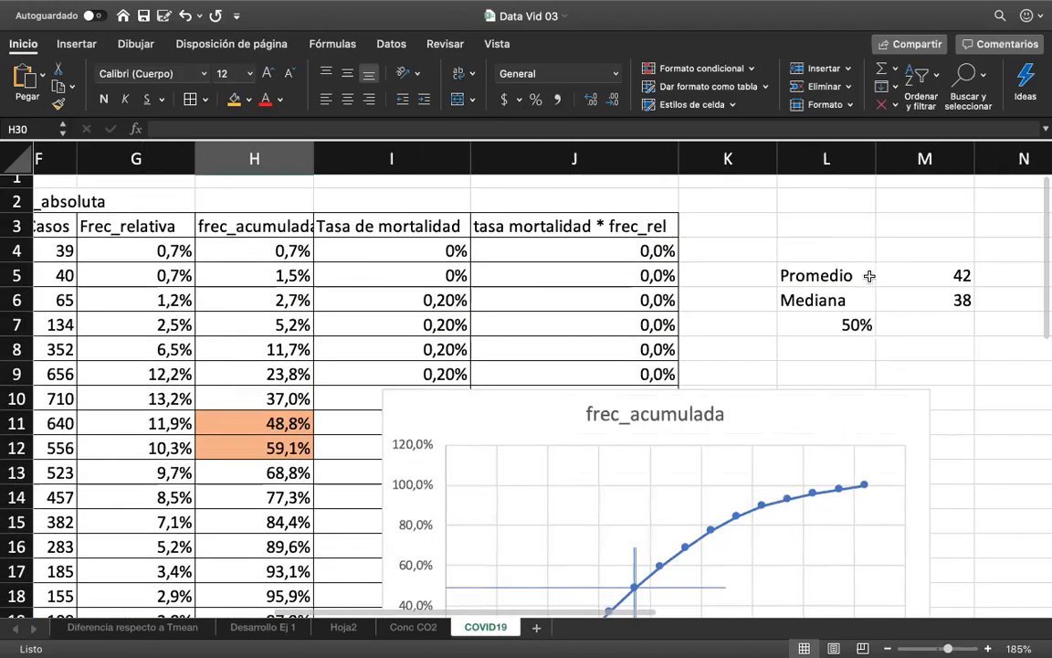
left_click(890, 311)
left_click(917, 280)
Examine where the average and median ages fall on the Frec_relativa curve and how its tail extends toward older ages.
scroll(917, 280, "down", 12)
scroll(917, 279, "left", 4)
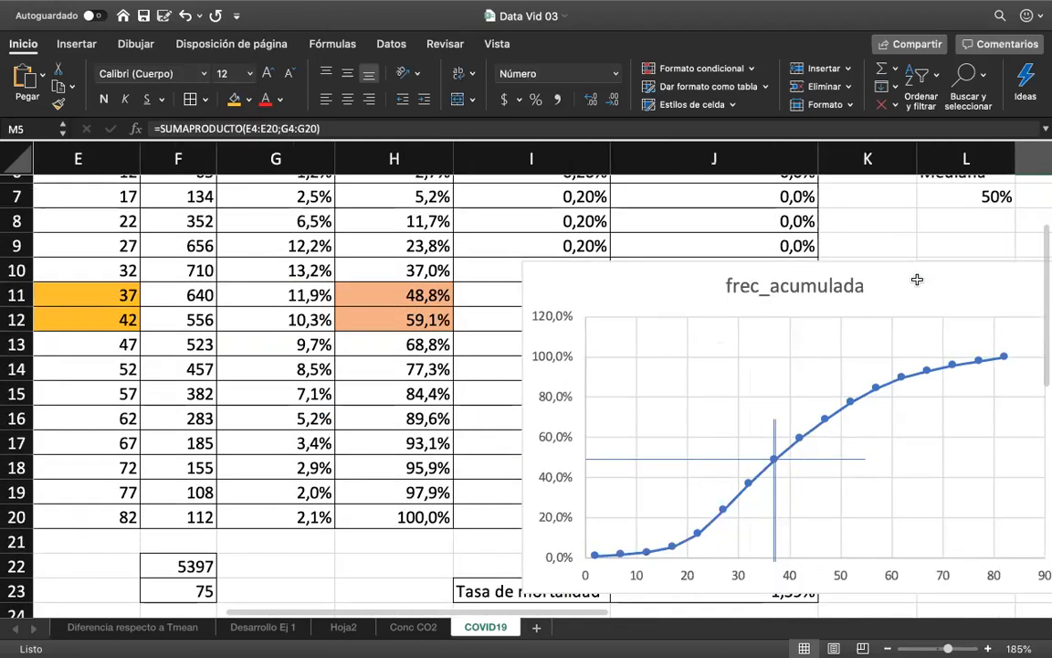
scroll(445, 464, "down", 1)
scroll(445, 464, "left", 1)
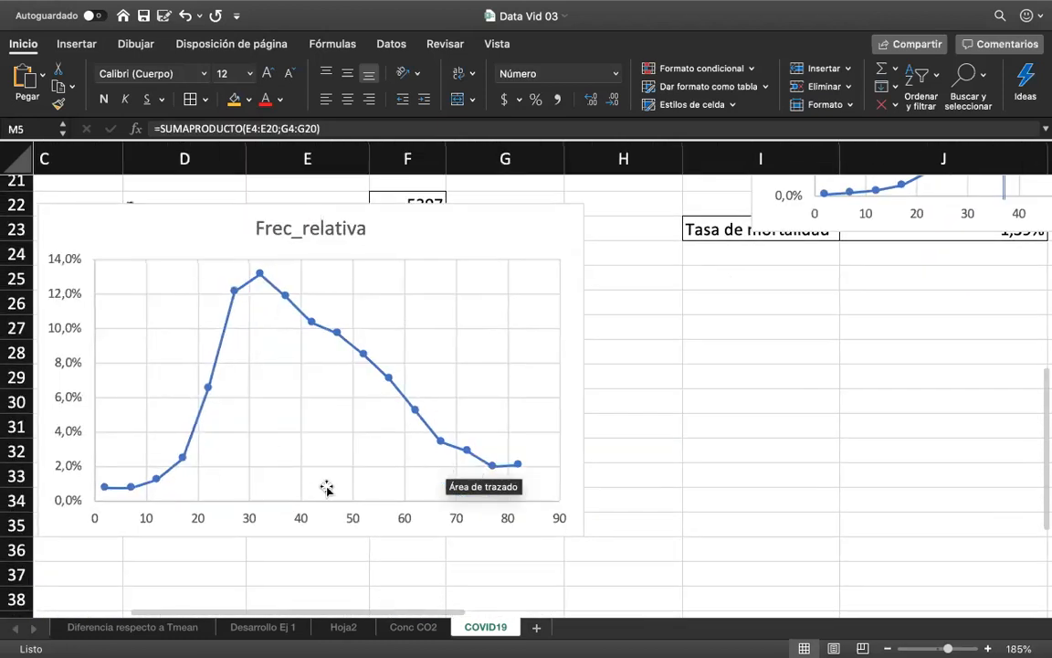
mouse_move(313, 327)
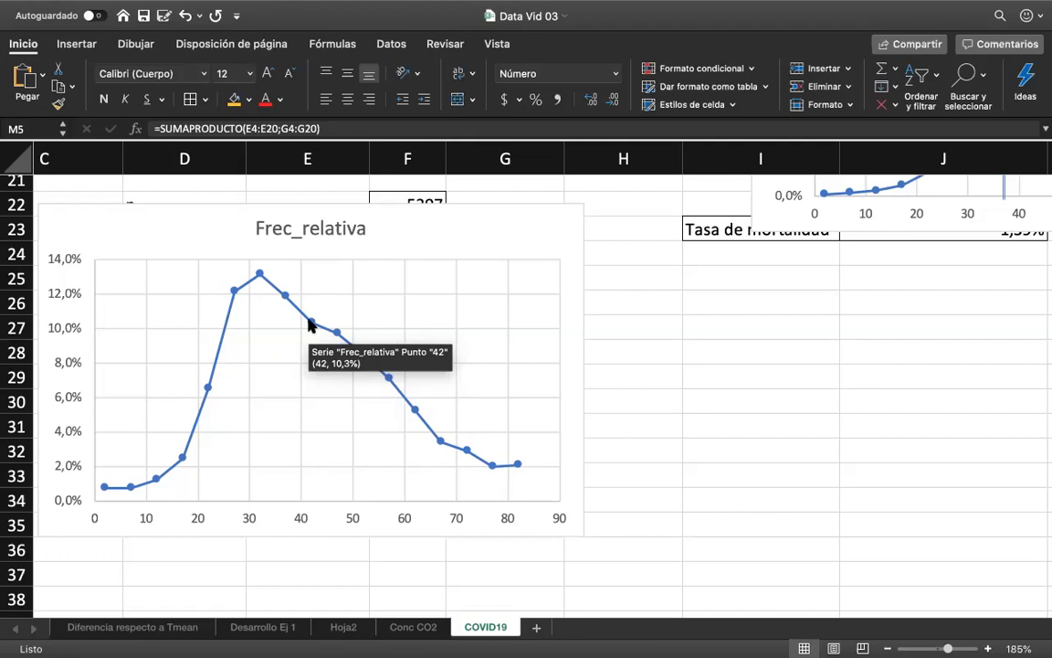
mouse_move(283, 301)
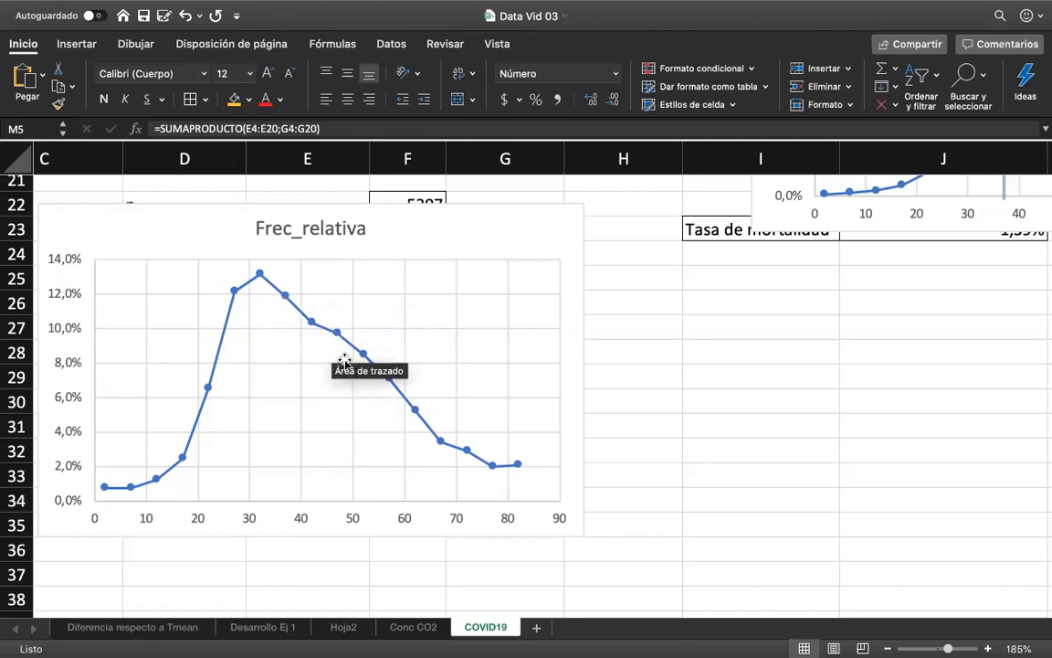
mouse_move(489, 464)
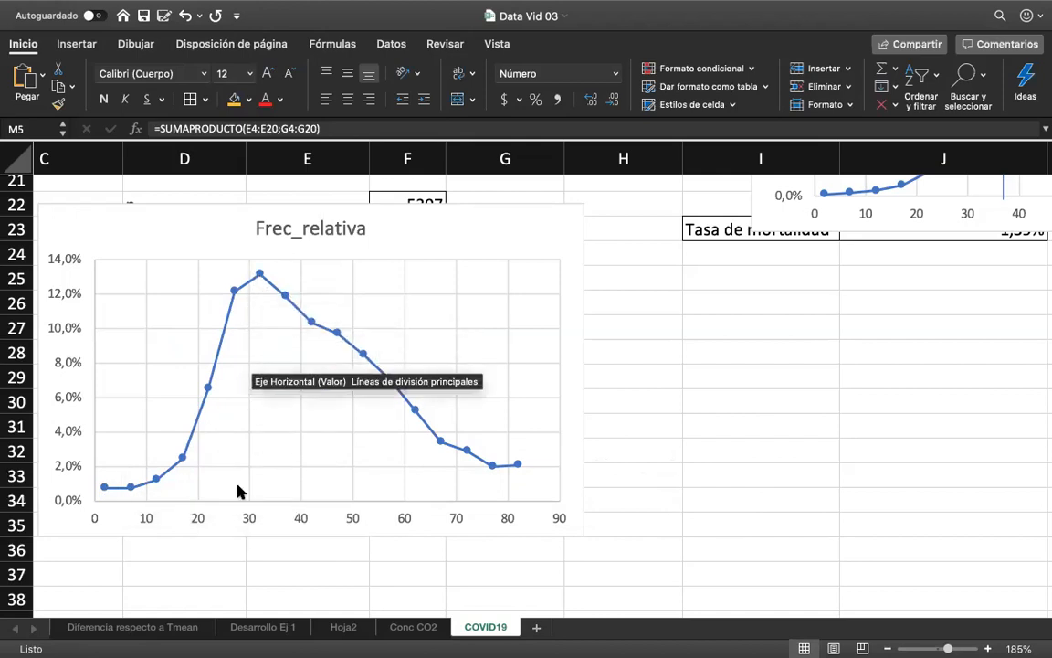
Move the Frec_relativa chart down to start around row 26, clear of the n and n_muertes rows.
scroll(211, 498, "left", 2)
scroll(211, 498, "down", 1)
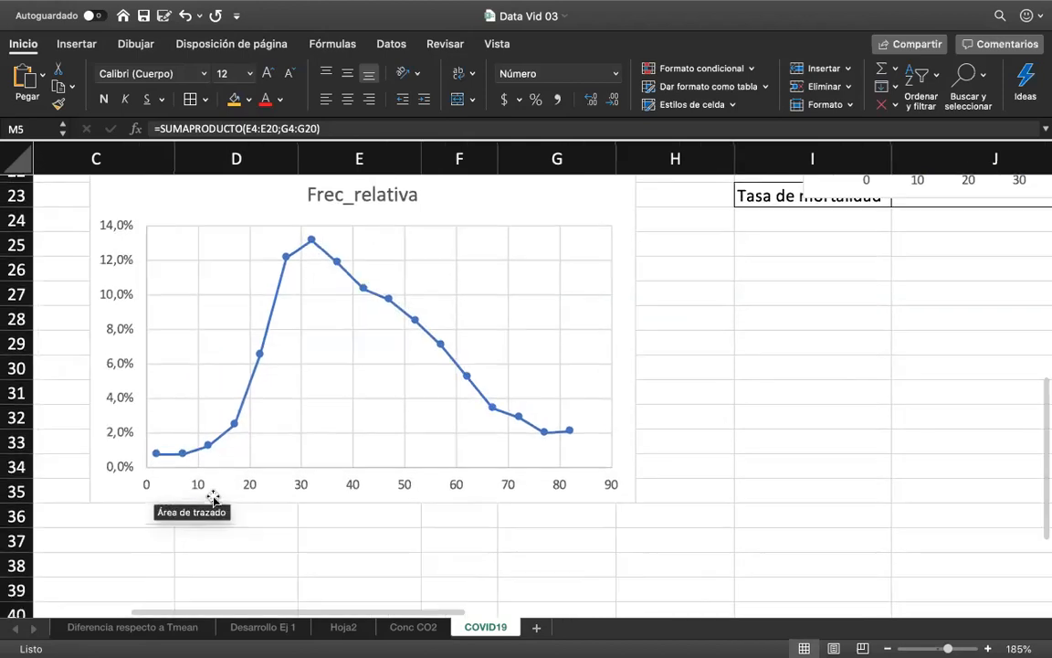
scroll(210, 515, "down", 2)
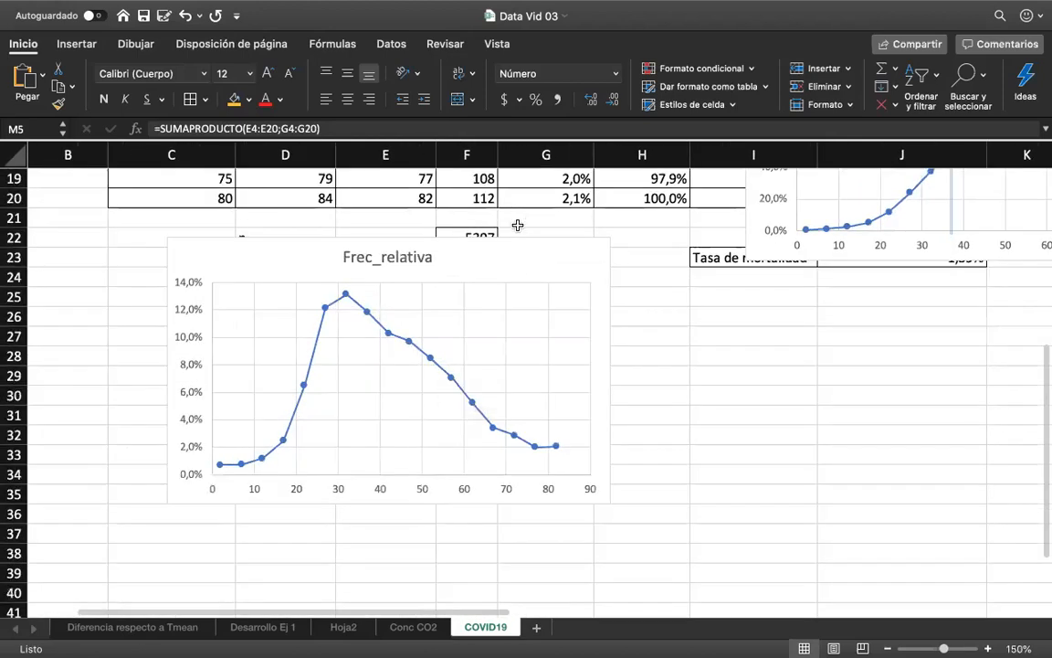
left_click_drag(508, 239, 512, 314)
left_click(704, 301)
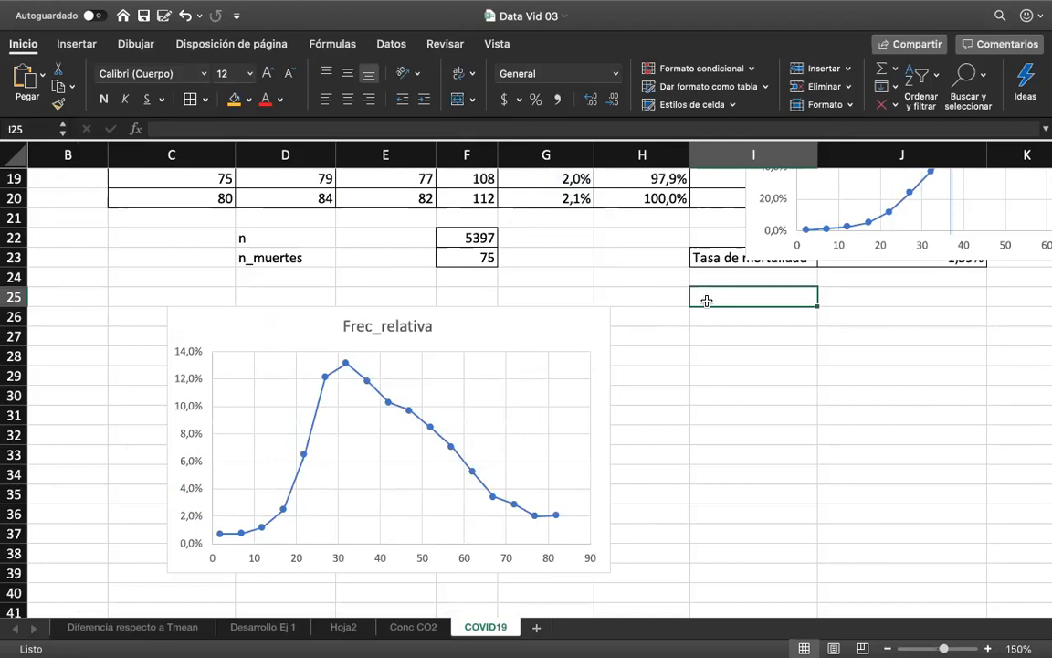
Move the Tasa de mortalidad label and its value down one row to I24:J24, clear of the frec_acumulada chart.
scroll(707, 301, "up", 3)
scroll(707, 302, "right", 2)
scroll(701, 338, "down", 2)
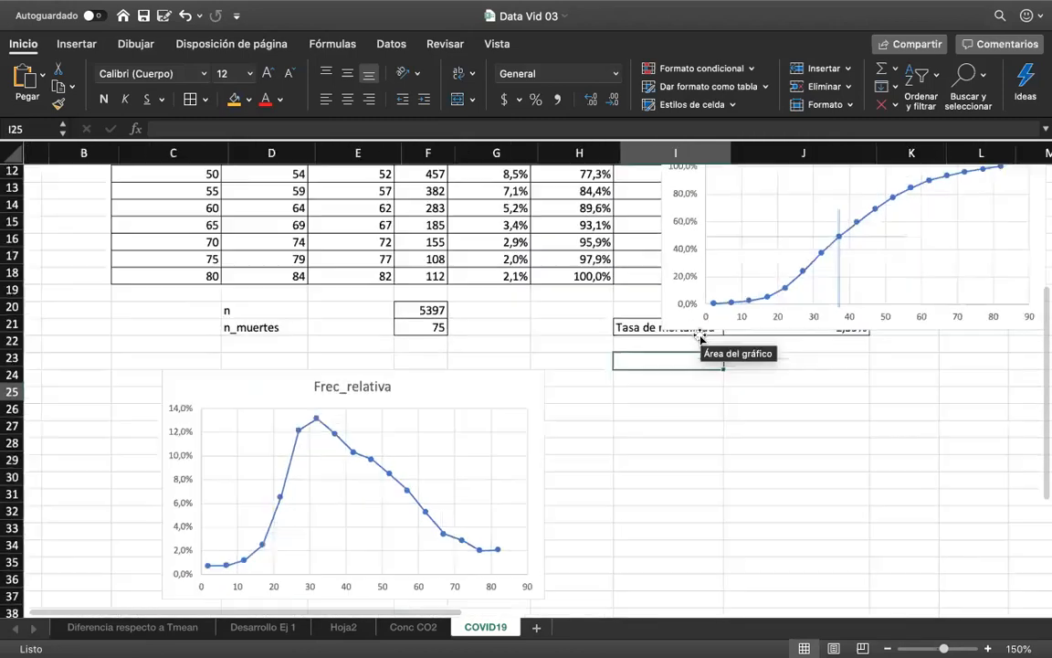
scroll(699, 338, "down", 2)
left_click_drag(658, 344, 728, 352)
left_click(777, 406)
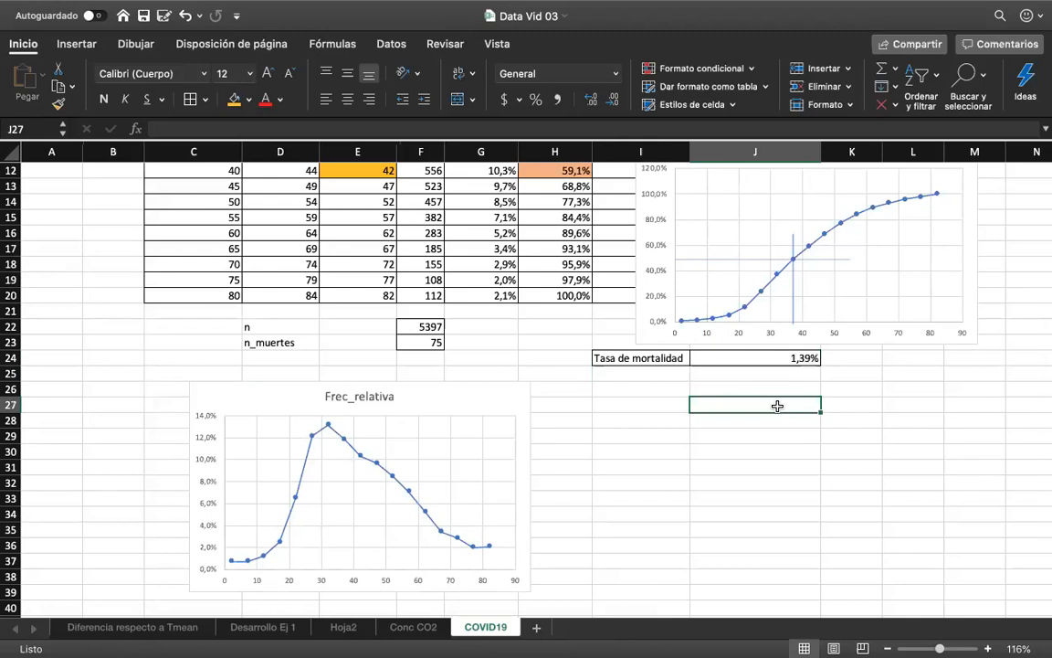
Move the frec_acumulada chart beside the table's last column, below the Promedio and Mediana values, to uncover the mortality columns.
left_click(798, 359)
scroll(801, 357, "up", 5)
scroll(803, 357, "right", 2)
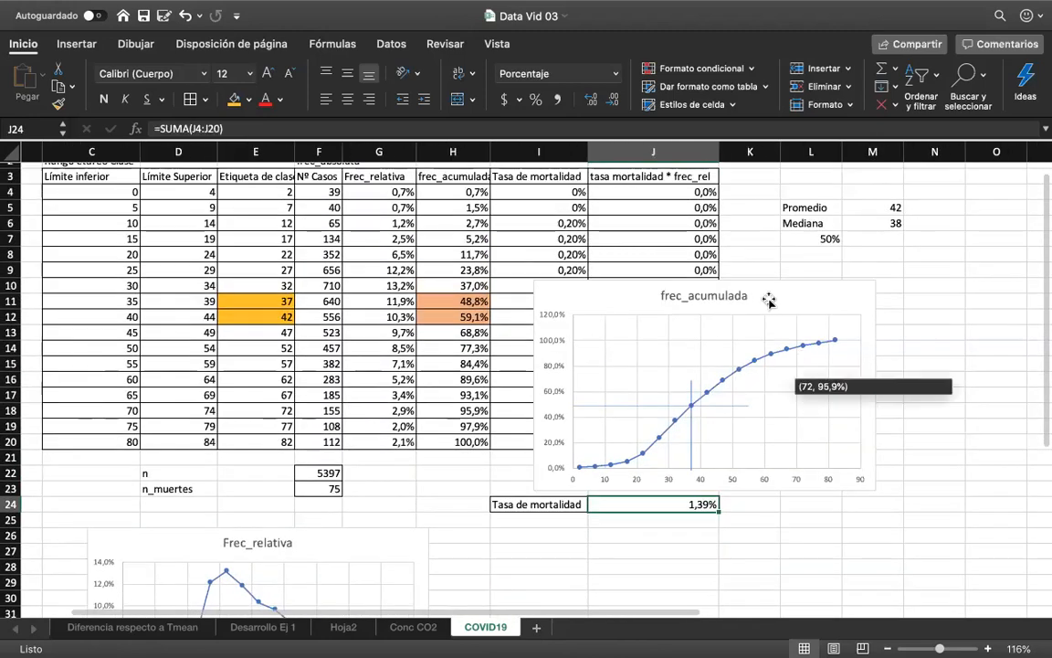
left_click_drag(763, 285, 962, 292)
left_click(775, 521)
left_click(689, 505)
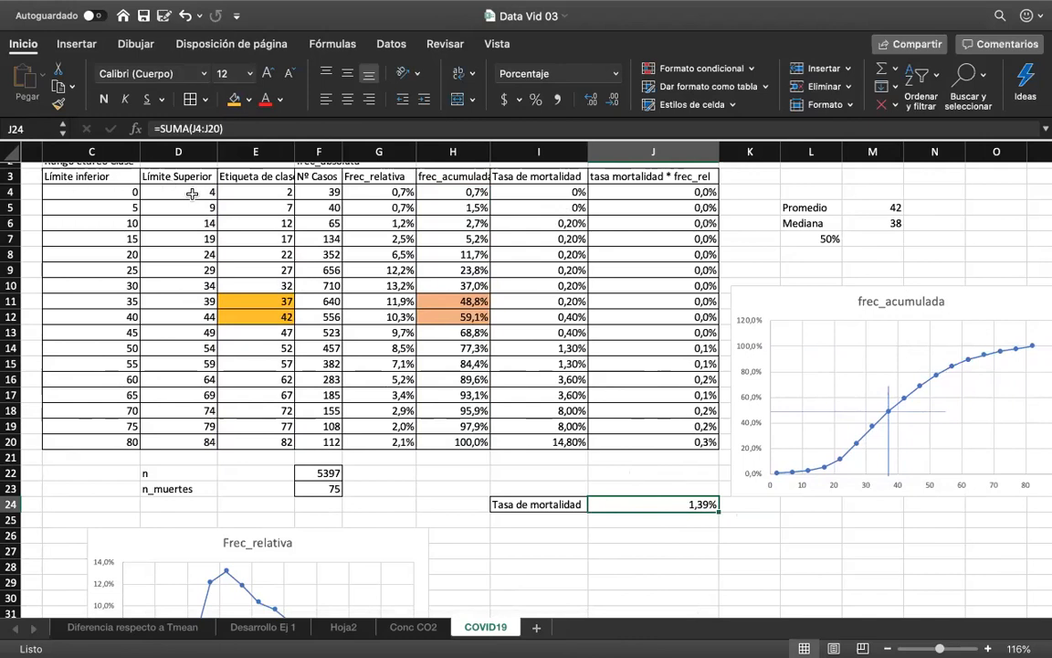
Review the mortality rates by age class from I4 down, together with the overall Tasa de mortalidad and n_muertes.
left_click(555, 190)
scroll(594, 303, "down", 2)
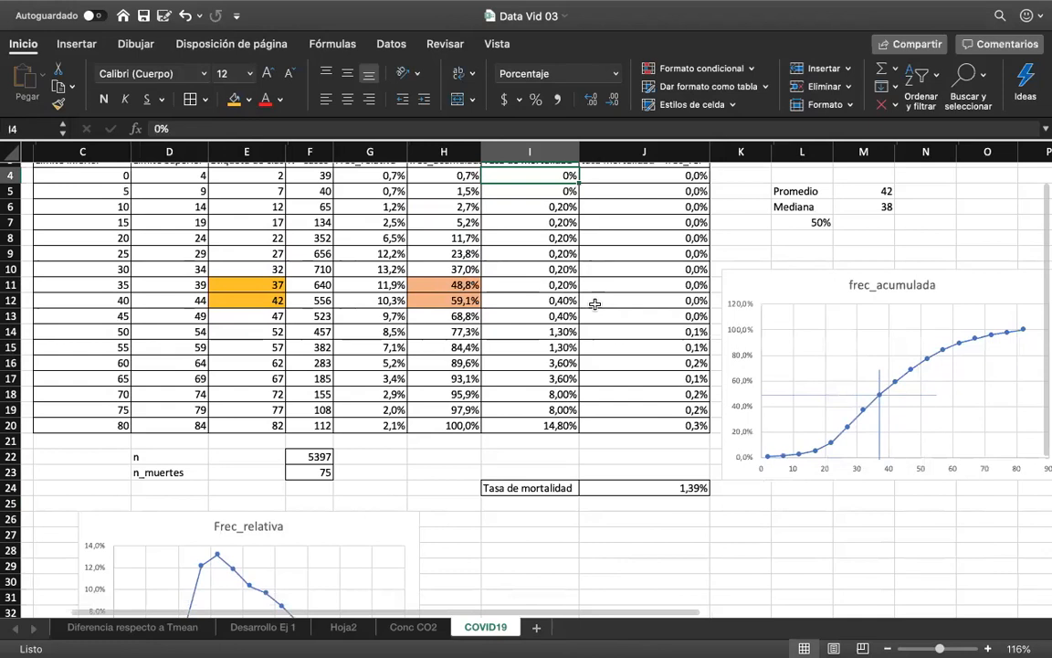
scroll(594, 303, "up", 1)
scroll(595, 304, "right", 2)
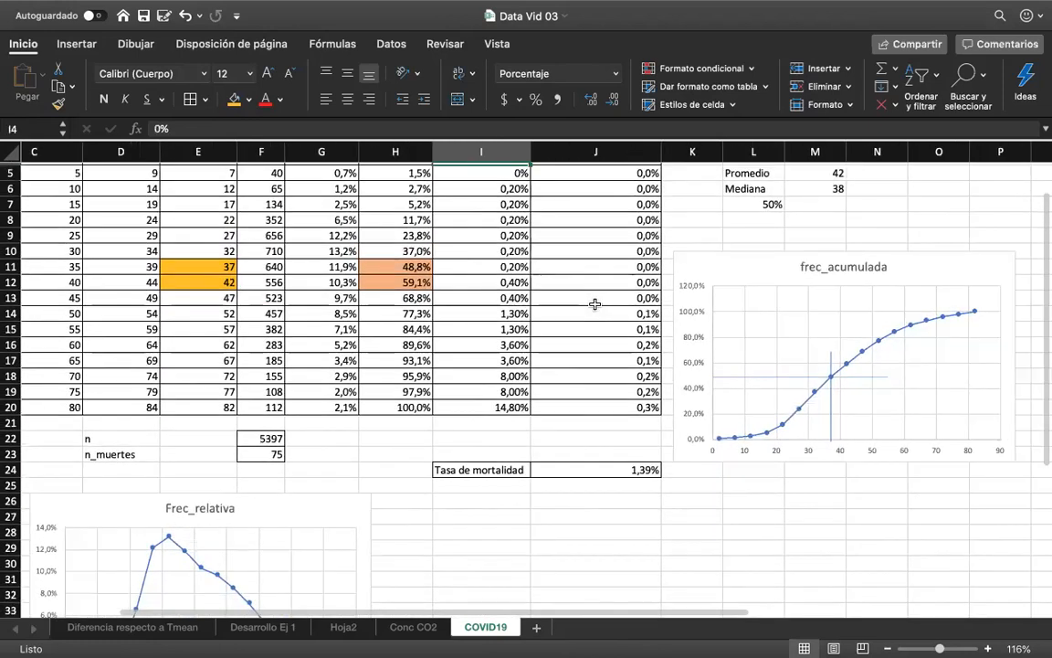
scroll(594, 304, "down", 1)
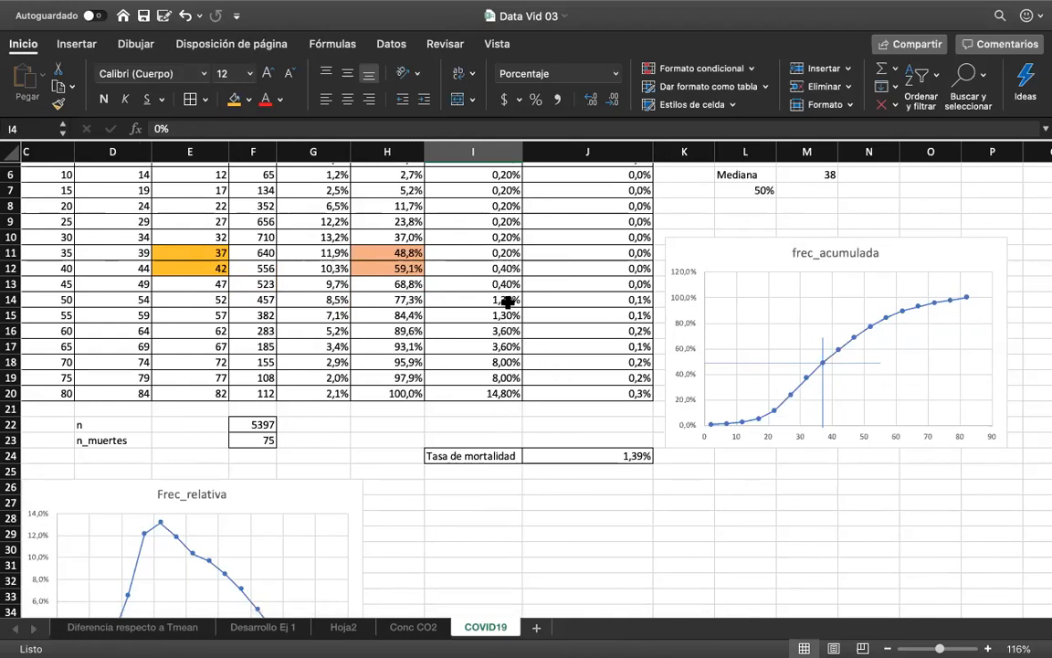
scroll(542, 302, "up", 1)
scroll(542, 302, "right", 1)
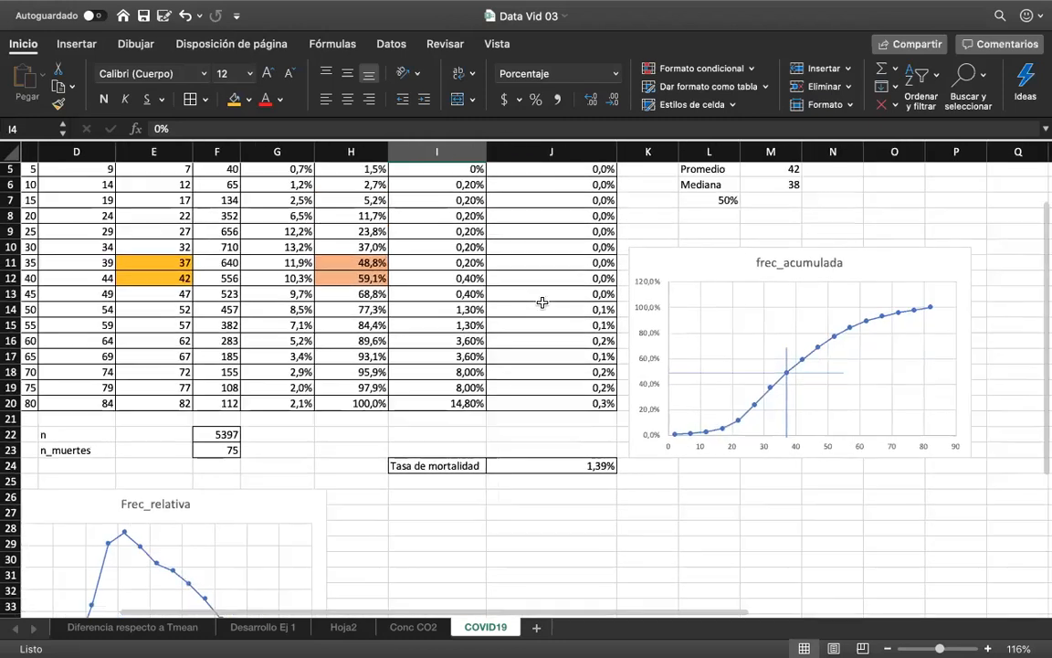